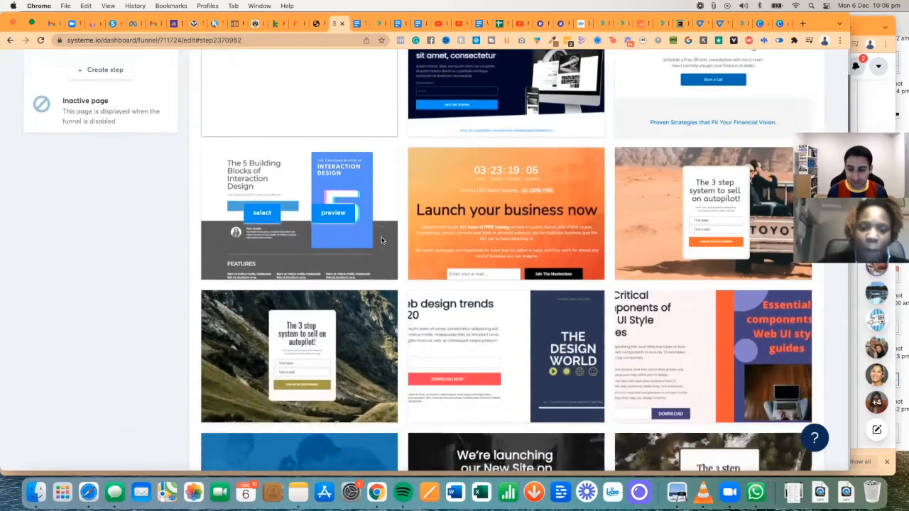
{"action": "scroll", "coordinate": [381, 242], "scroll_direction": "down", "scroll_amount": 15}
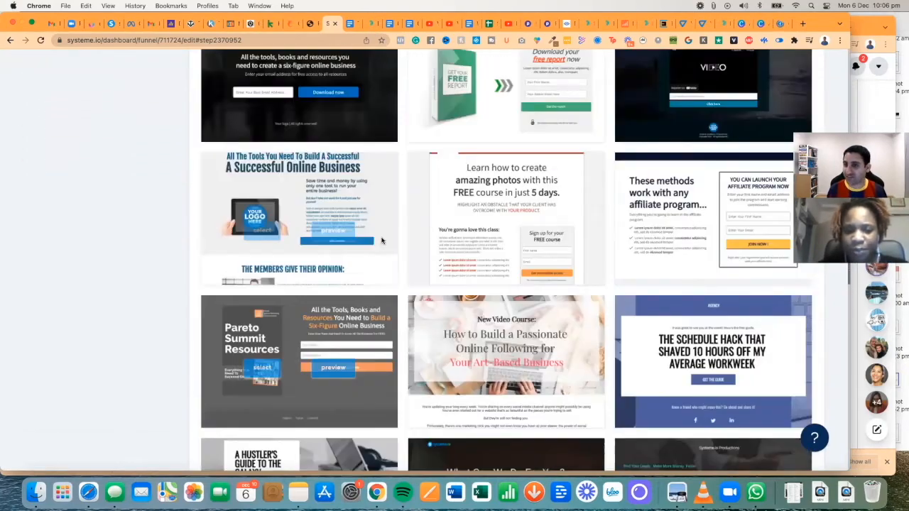
{"action": "mouse_move", "coordinate": [625, 238]}
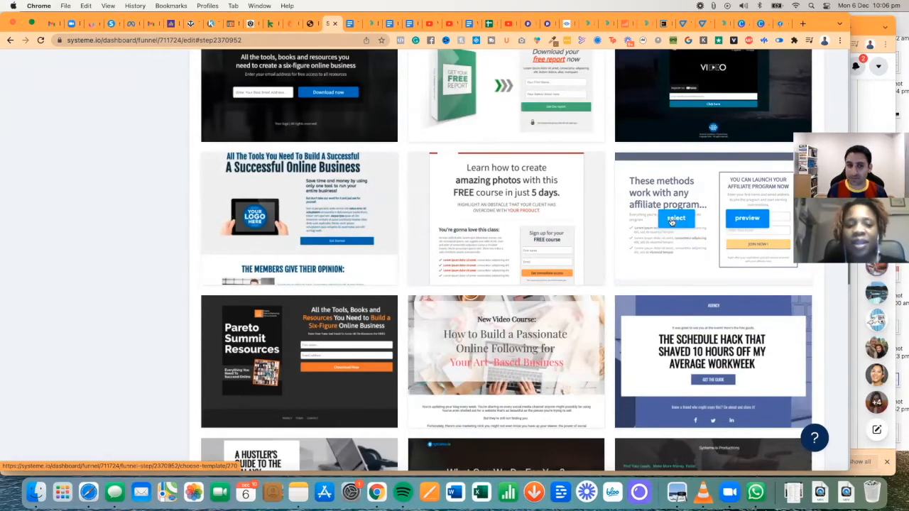
{"action": "scroll", "coordinate": [671, 222], "scroll_direction": "down", "scroll_amount": 8}
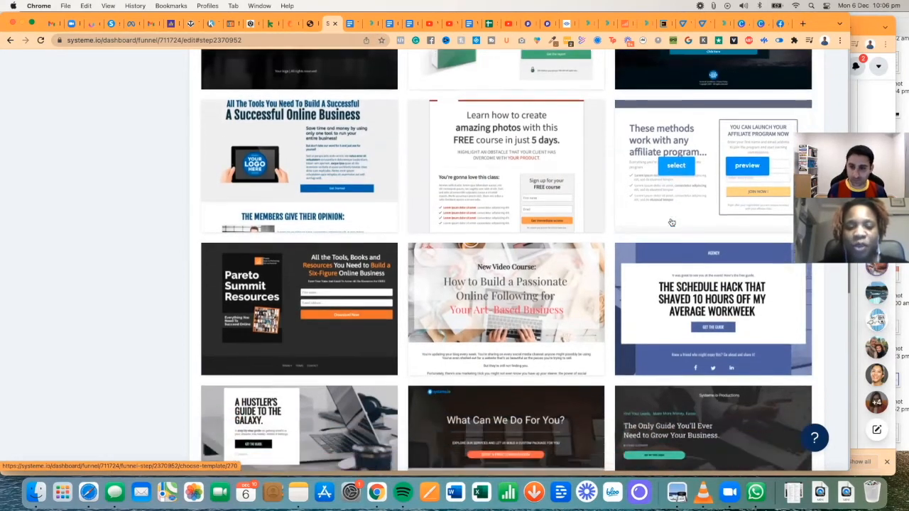
{"action": "scroll", "coordinate": [670, 218], "scroll_direction": "down", "scroll_amount": 5}
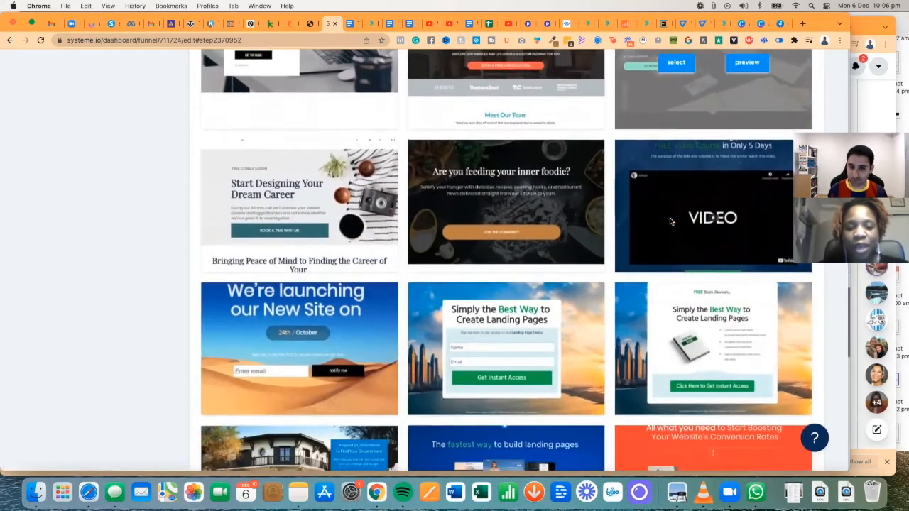
{"action": "scroll", "coordinate": [482, 237], "scroll_direction": "up", "scroll_amount": 4}
{"action": "scroll", "coordinate": [482, 237], "scroll_direction": "up", "scroll_amount": 11}
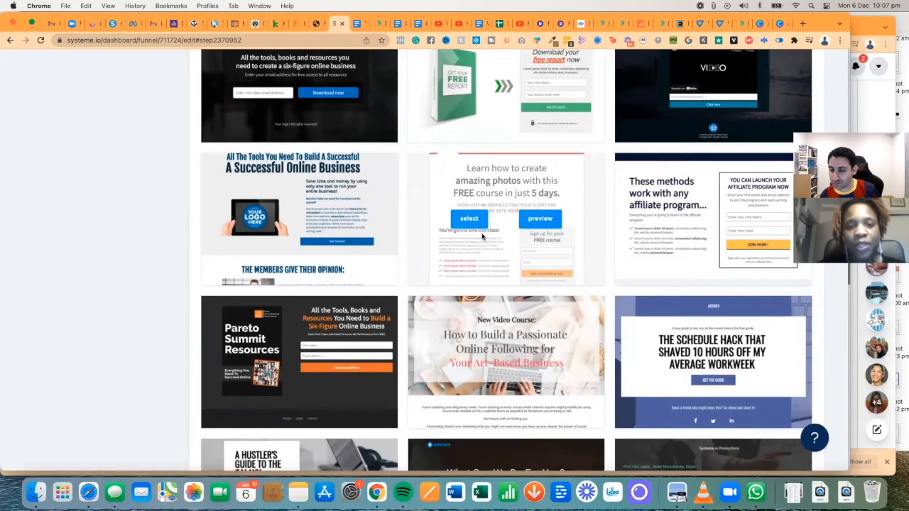
{"action": "scroll", "coordinate": [481, 237], "scroll_direction": "up", "scroll_amount": 5}
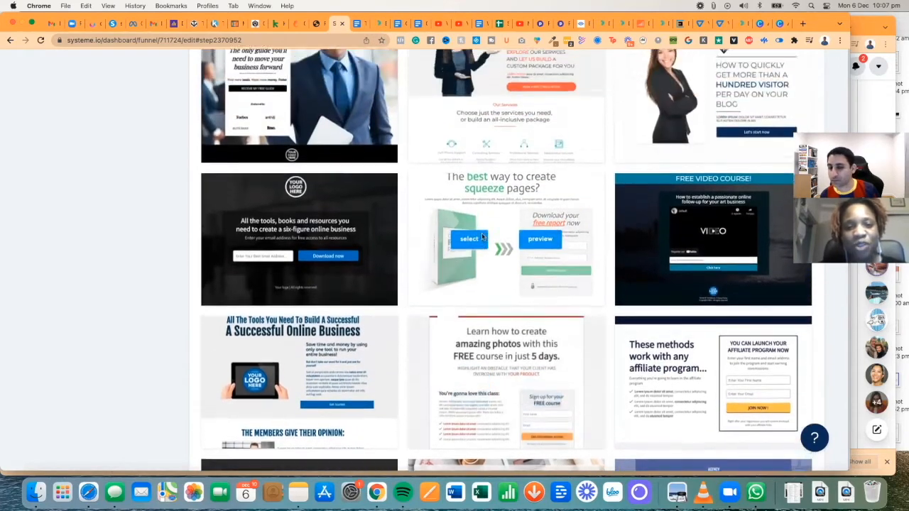
{"action": "scroll", "coordinate": [481, 237], "scroll_direction": "up", "scroll_amount": 10}
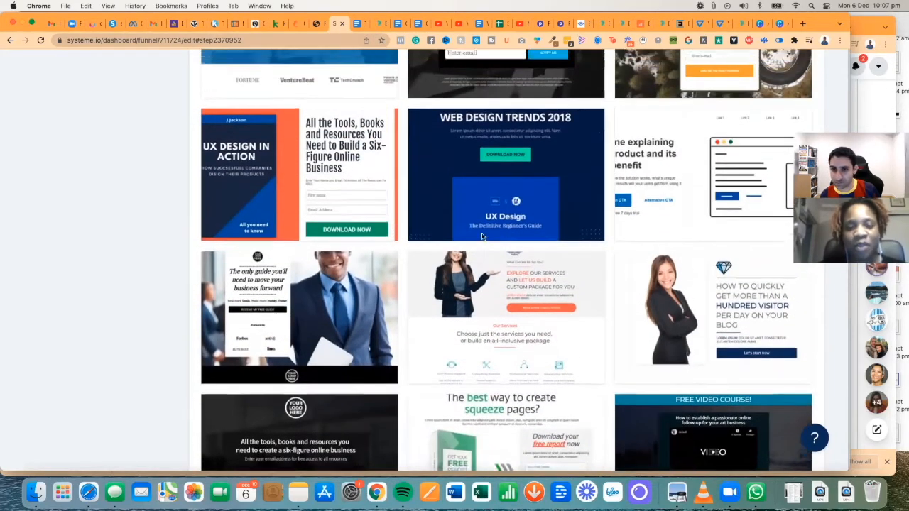
{"action": "scroll", "coordinate": [482, 236], "scroll_direction": "up", "scroll_amount": 6}
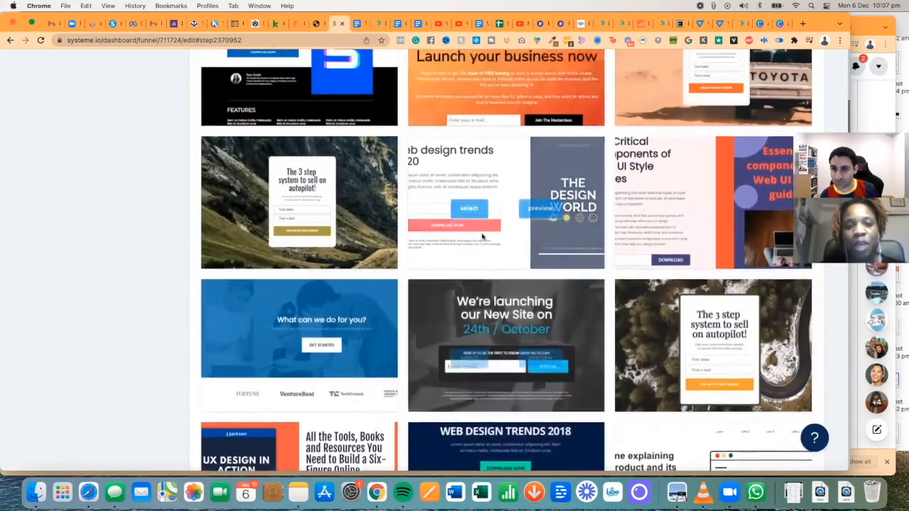
{"action": "scroll", "coordinate": [481, 237], "scroll_direction": "up", "scroll_amount": 3}
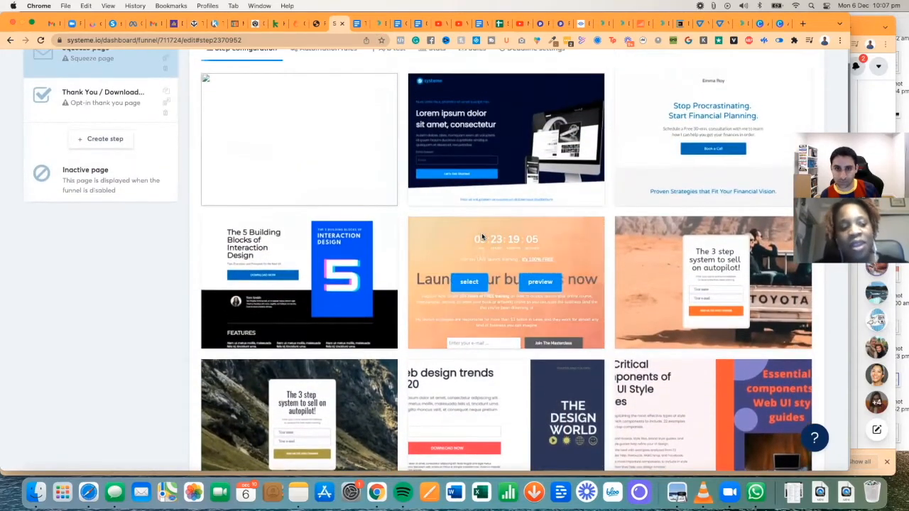
{"action": "scroll", "coordinate": [482, 237], "scroll_direction": "down", "scroll_amount": 7}
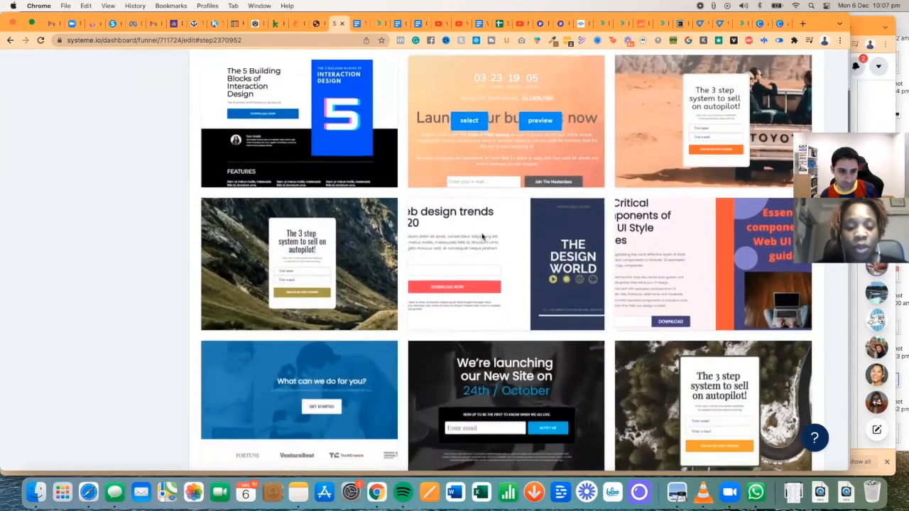
{"action": "scroll", "coordinate": [481, 236], "scroll_direction": "down", "scroll_amount": 8}
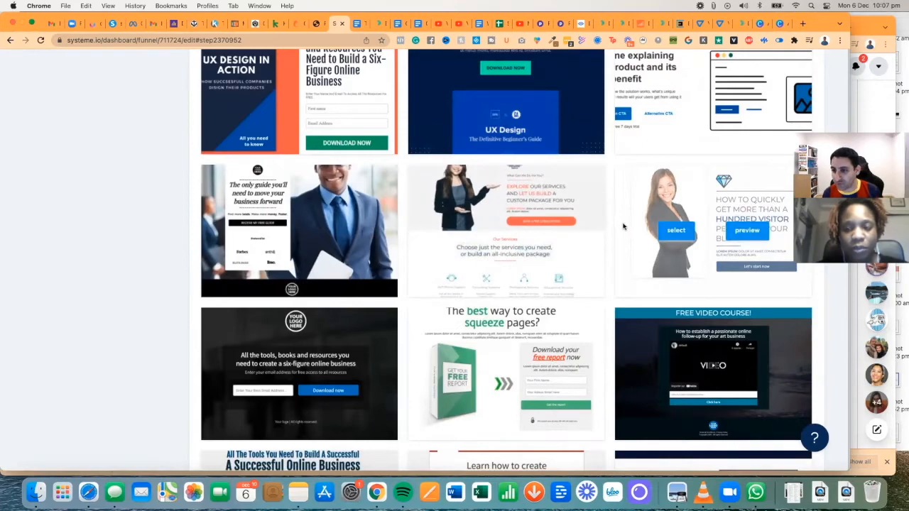
{"action": "scroll", "coordinate": [620, 227], "scroll_direction": "up", "scroll_amount": 1}
{"action": "scroll", "coordinate": [619, 227], "scroll_direction": "down", "scroll_amount": 4}
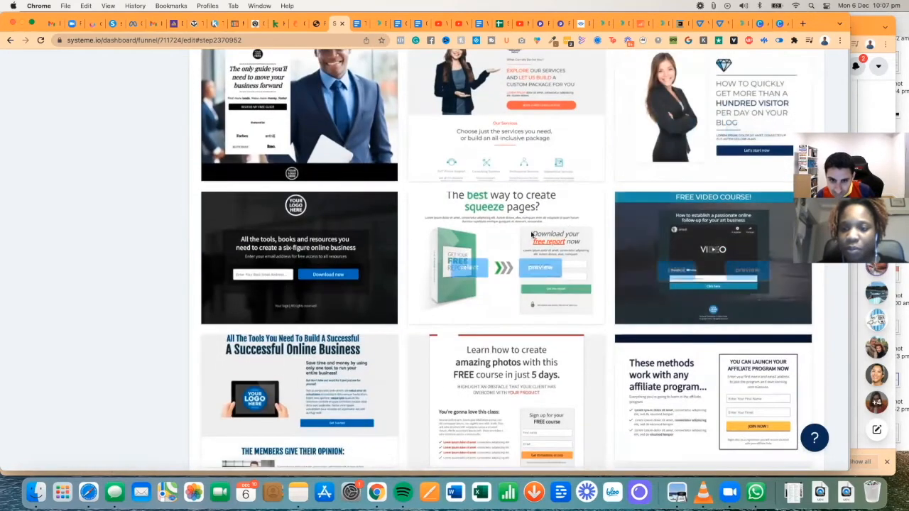
{"action": "scroll", "coordinate": [495, 238], "scroll_direction": "down", "scroll_amount": 3}
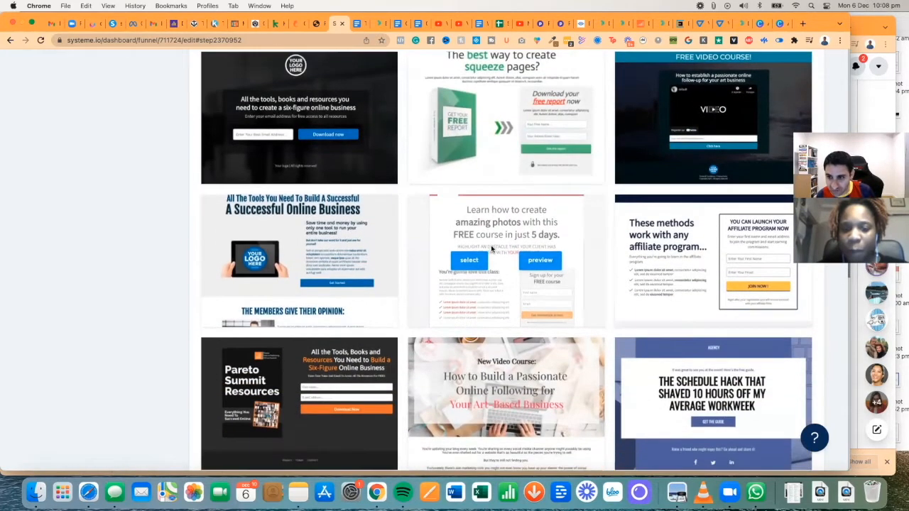
{"action": "scroll", "coordinate": [706, 272], "scroll_direction": "down", "scroll_amount": 4}
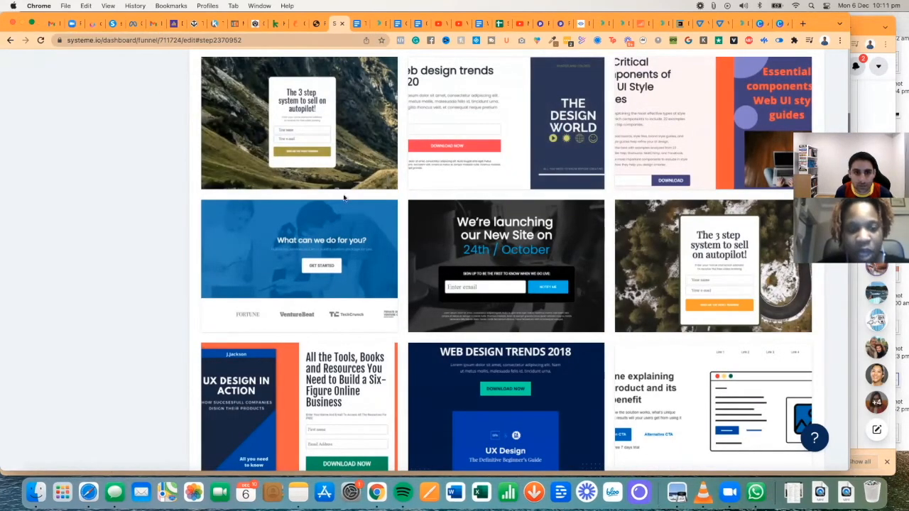
- Select the 'amazing photos FREE course' template for the squeeze page and open the page editor
{"action": "mouse_move", "coordinate": [292, 147]}
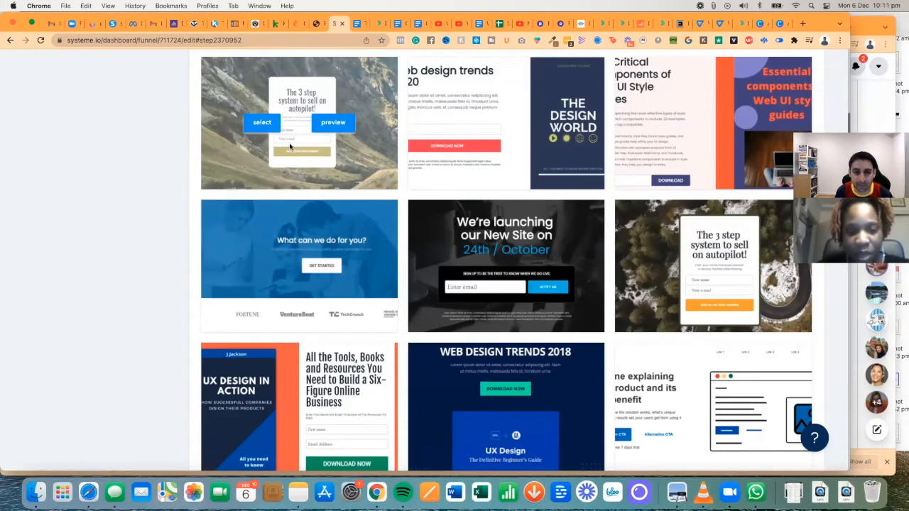
{"action": "scroll", "coordinate": [290, 146], "scroll_direction": "down", "scroll_amount": 10}
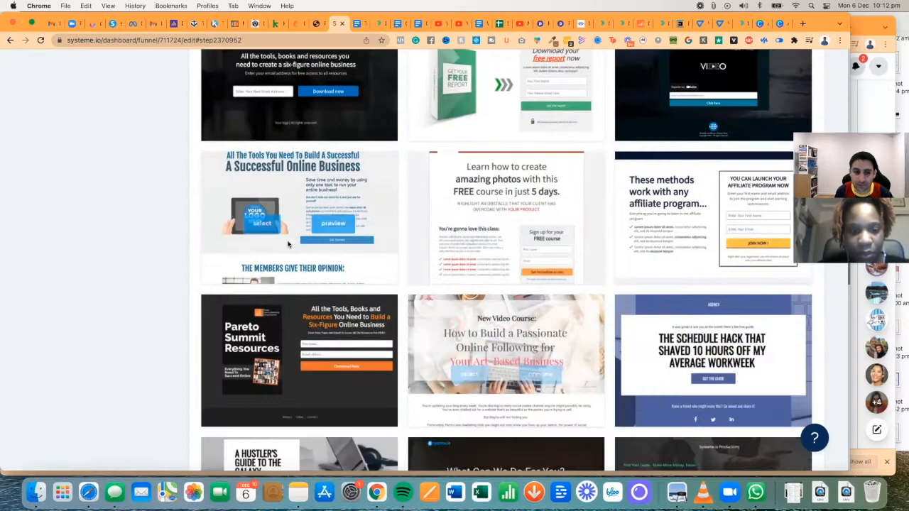
{"action": "left_click", "coordinate": [470, 218]}
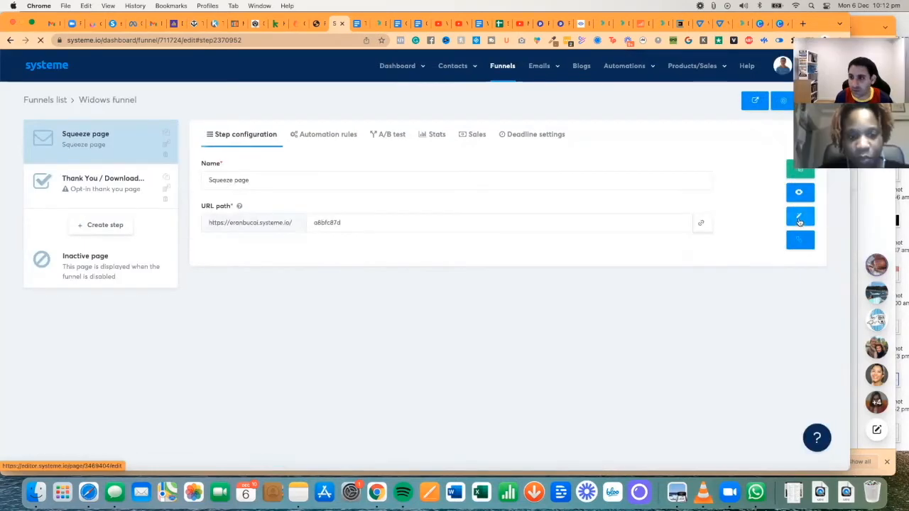
{"action": "left_click", "coordinate": [800, 219]}
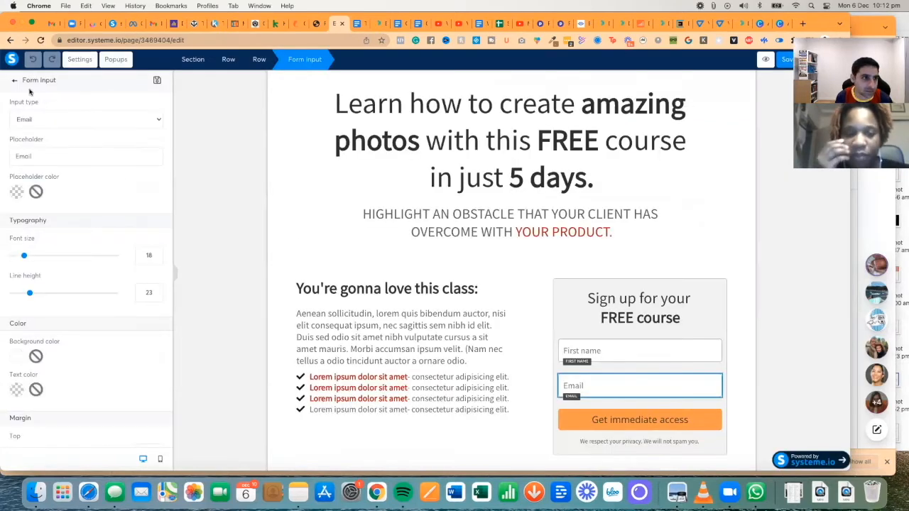
- Add a Form input field below Email and review its input types without choosing one
{"action": "left_click", "coordinate": [14, 81]}
{"action": "scroll", "coordinate": [125, 179], "scroll_direction": "down", "scroll_amount": 8}
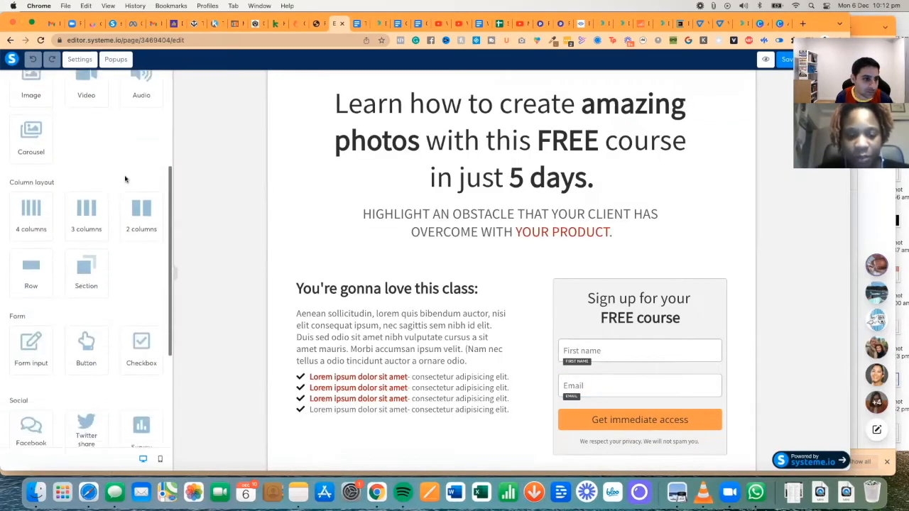
{"action": "left_click_drag", "start_coordinate": [27, 254], "coordinate": [609, 416]}
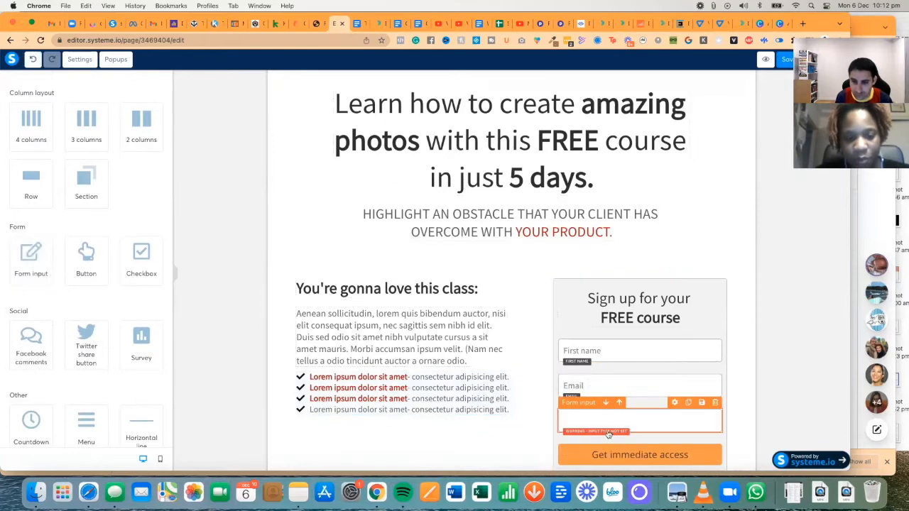
{"action": "left_click", "coordinate": [674, 407]}
{"action": "left_click", "coordinate": [675, 408]}
{"action": "left_click", "coordinate": [674, 409]}
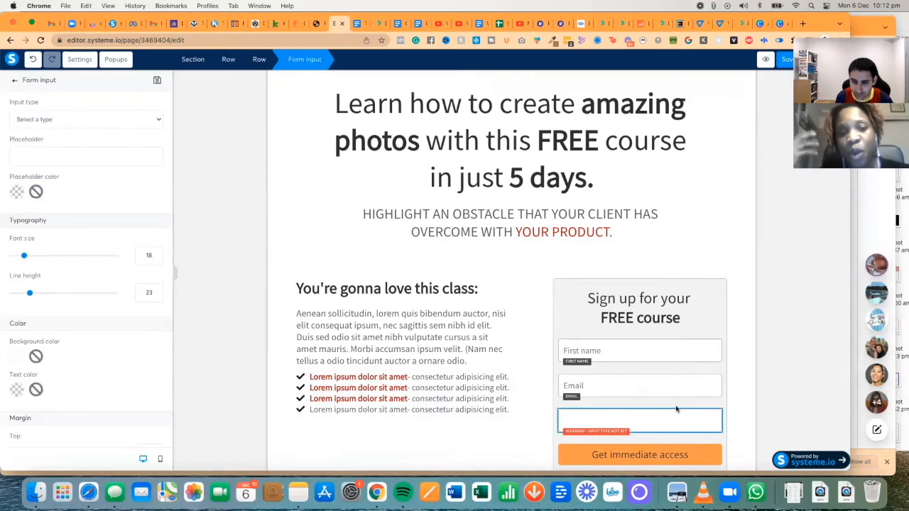
{"action": "left_click", "coordinate": [676, 409]}
{"action": "left_click", "coordinate": [676, 409]}
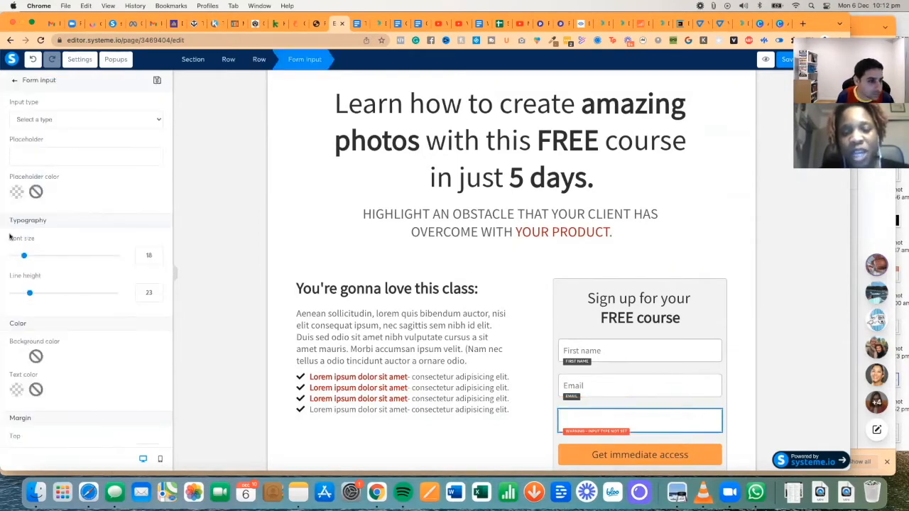
{"action": "left_click", "coordinate": [72, 127]}
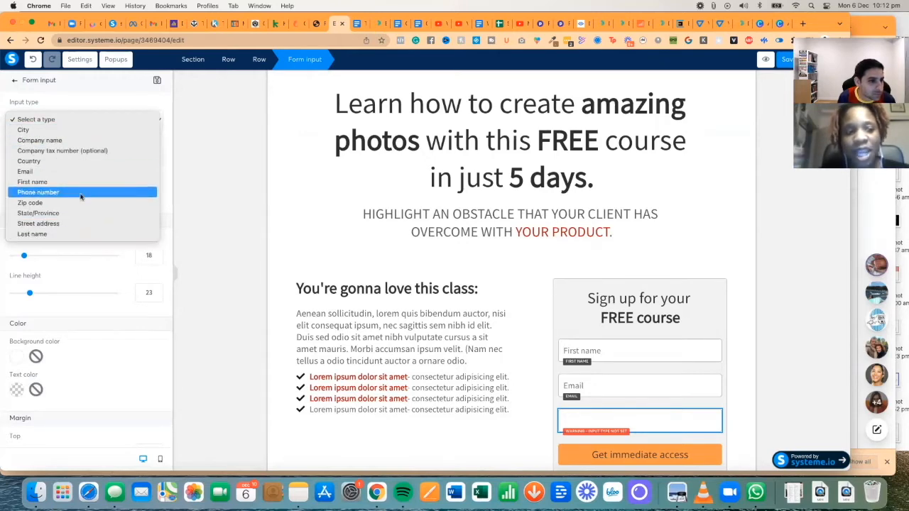
{"action": "left_click", "coordinate": [169, 199]}
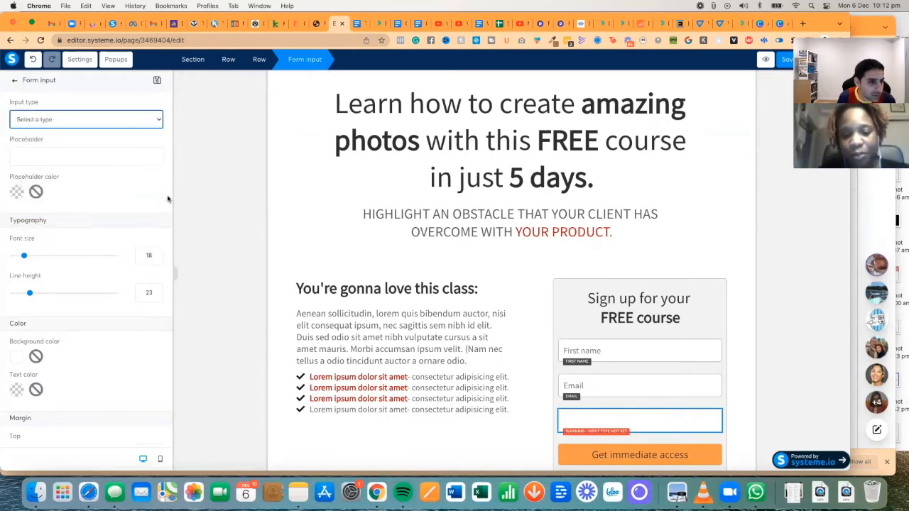
- Drag a Survey element from the Elements panel into the sign-up form
{"action": "left_click", "coordinate": [16, 81]}
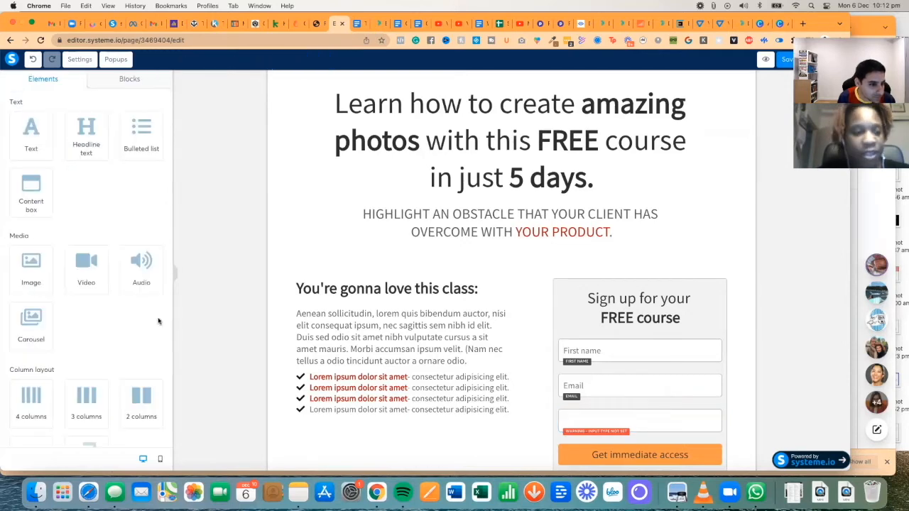
{"action": "scroll", "coordinate": [159, 319], "scroll_direction": "down", "scroll_amount": 5}
{"action": "scroll", "coordinate": [127, 275], "scroll_direction": "down", "scroll_amount": 3}
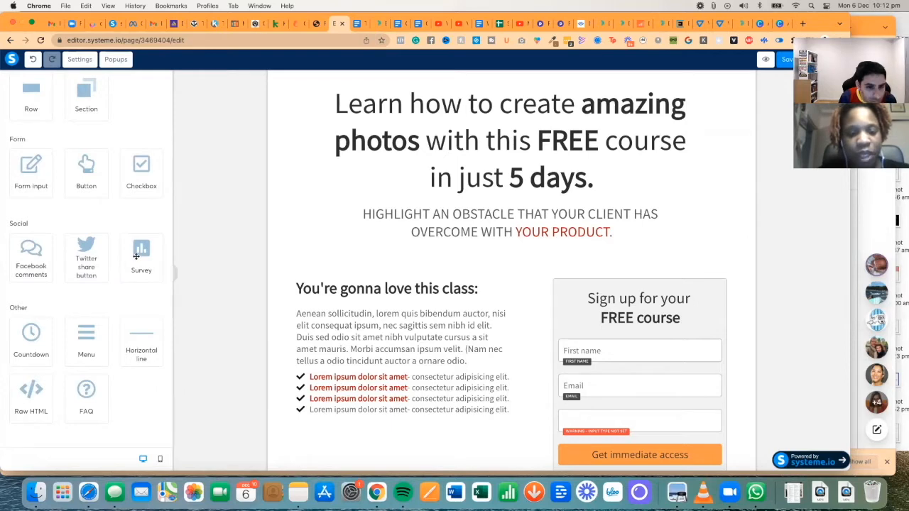
{"action": "left_click_drag", "start_coordinate": [136, 258], "coordinate": [588, 418]}
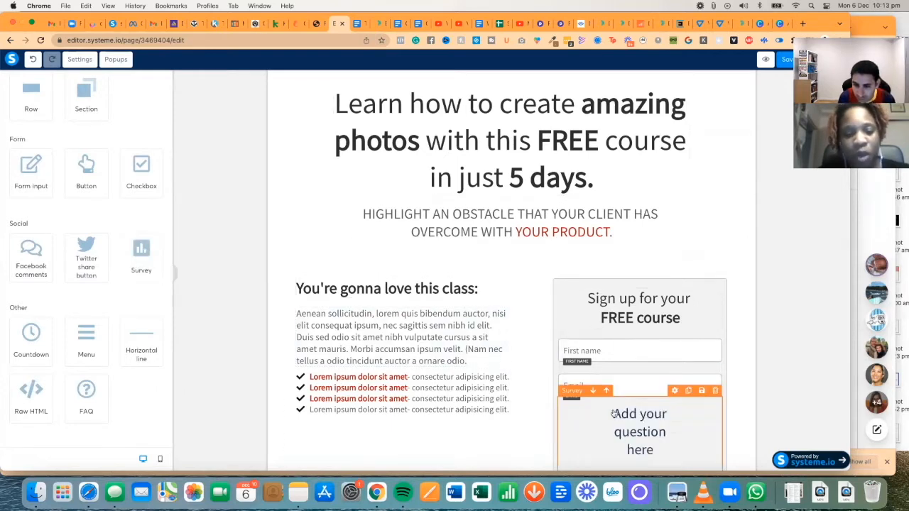
- Open the survey block's settings and keep Display final step as its completion action
{"action": "scroll", "coordinate": [615, 414], "scroll_direction": "down", "scroll_amount": 2}
{"action": "left_click", "coordinate": [633, 329]}
{"action": "left_click", "coordinate": [658, 275]}
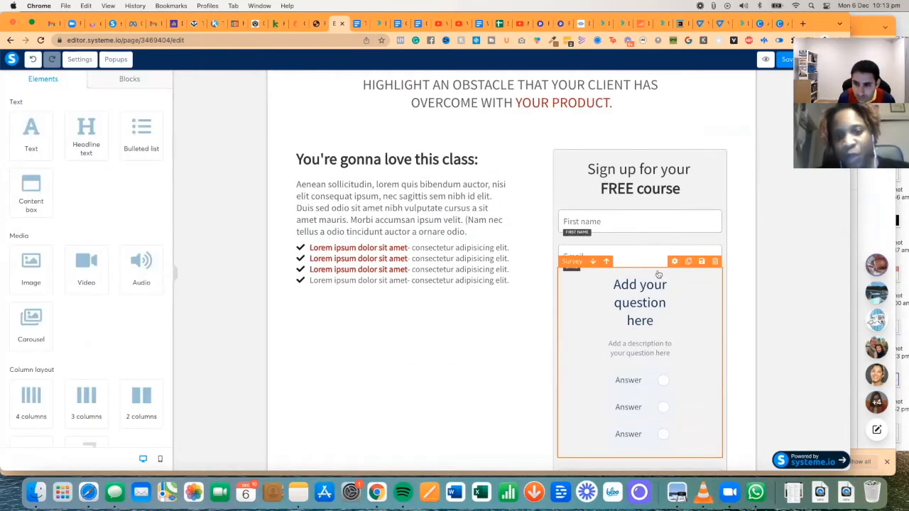
{"action": "left_click", "coordinate": [674, 262]}
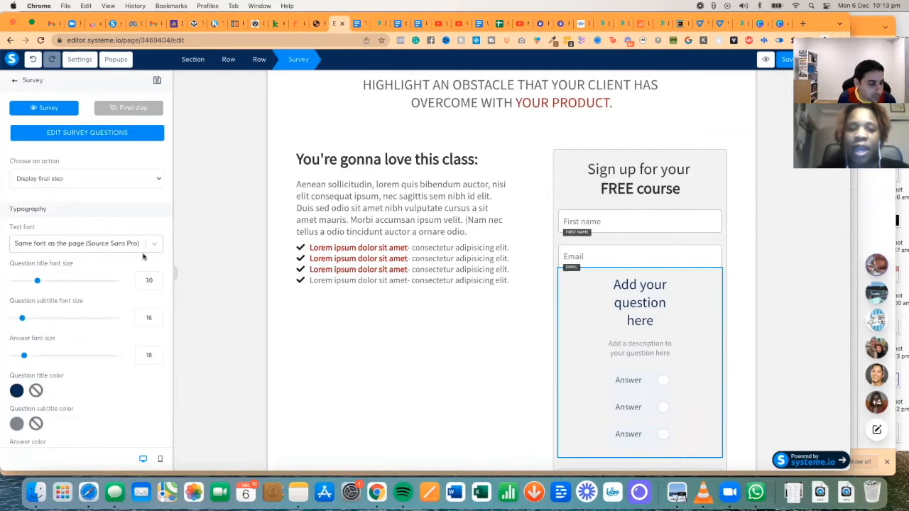
{"action": "left_click", "coordinate": [110, 181]}
{"action": "left_click", "coordinate": [99, 177]}
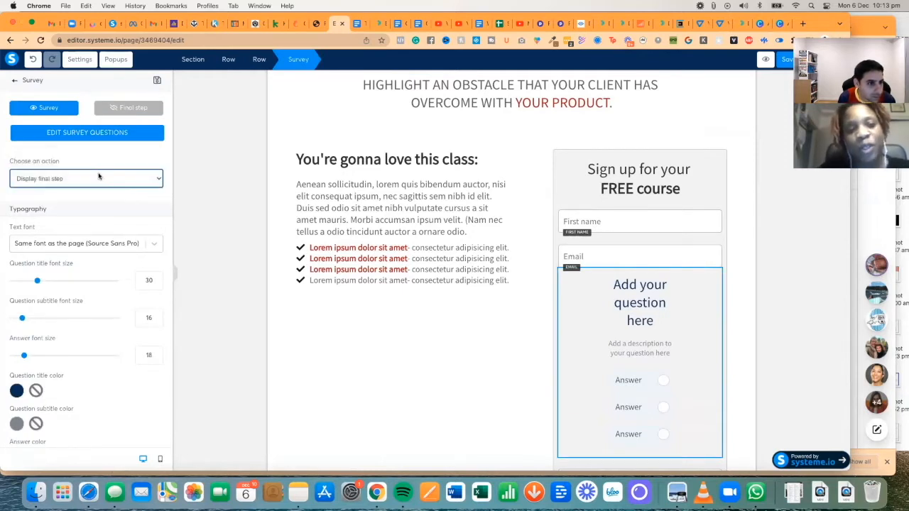
- Look at the survey question editor, close it, and select the blank form field
{"action": "left_click", "coordinate": [93, 135]}
{"action": "left_click", "coordinate": [313, 167]}
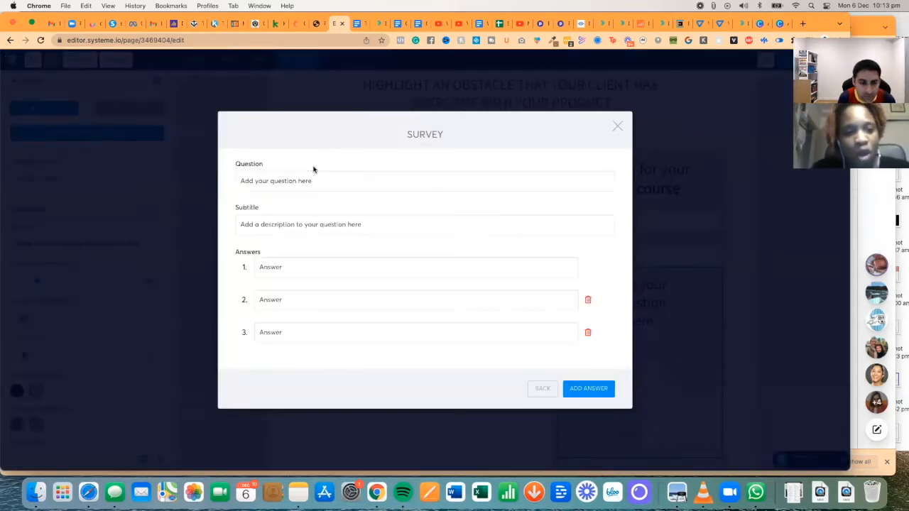
{"action": "left_click", "coordinate": [618, 127]}
{"action": "scroll", "coordinate": [134, 178], "scroll_direction": "down", "scroll_amount": 10}
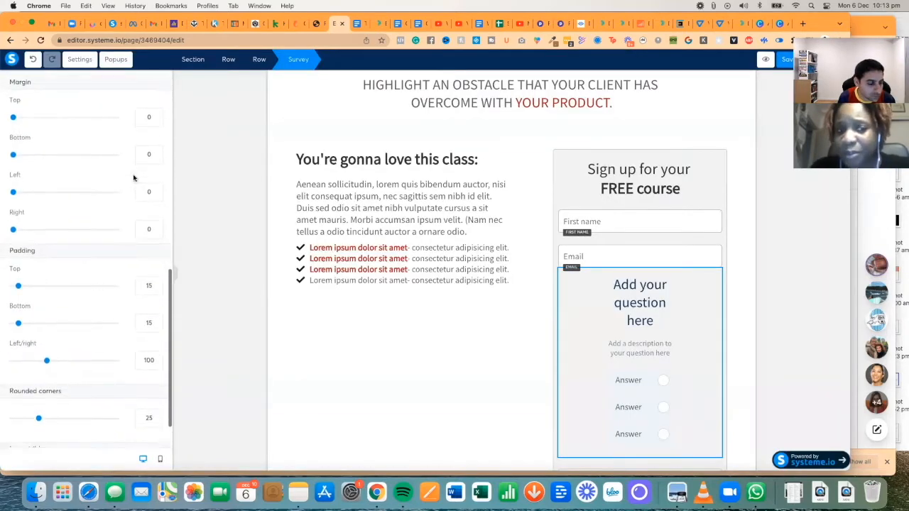
{"action": "scroll", "coordinate": [134, 178], "scroll_direction": "up", "scroll_amount": 10}
{"action": "left_click", "coordinate": [14, 80]}
{"action": "left_click", "coordinate": [640, 291]}
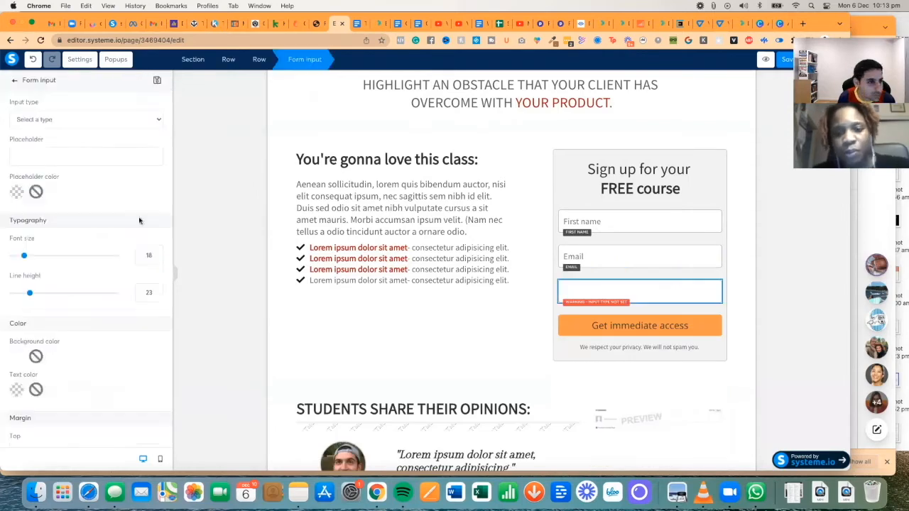
- Check the blank field's type list without choosing a type, then deselect the field
{"action": "left_click", "coordinate": [54, 120]}
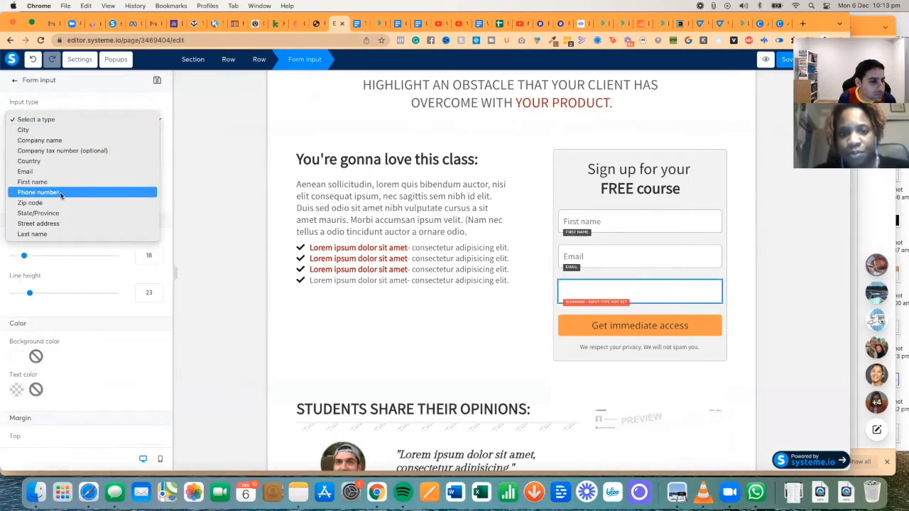
{"action": "left_click", "coordinate": [177, 137]}
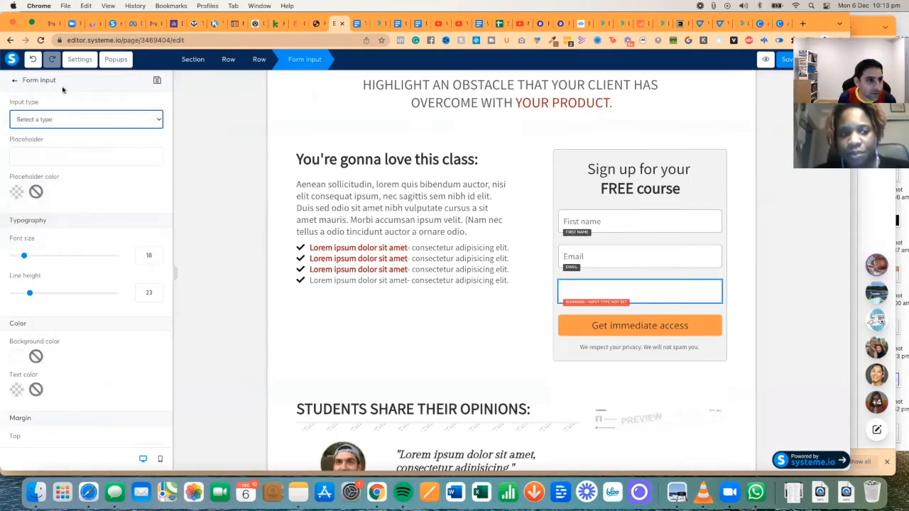
{"action": "left_click", "coordinate": [15, 80]}
- Delete the empty third form field and confirm, keeping only First name and Email
{"action": "scroll", "coordinate": [107, 163], "scroll_direction": "down", "scroll_amount": 10}
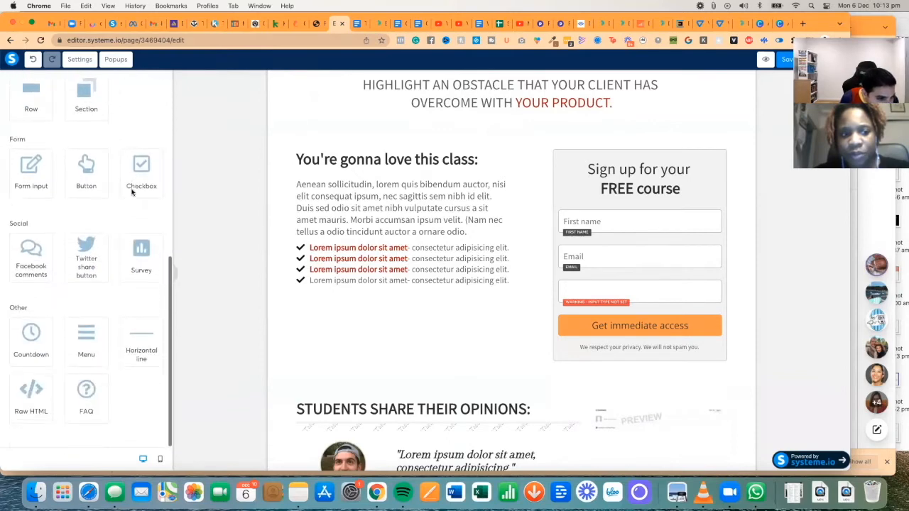
{"action": "scroll", "coordinate": [132, 190], "scroll_direction": "up", "scroll_amount": 10}
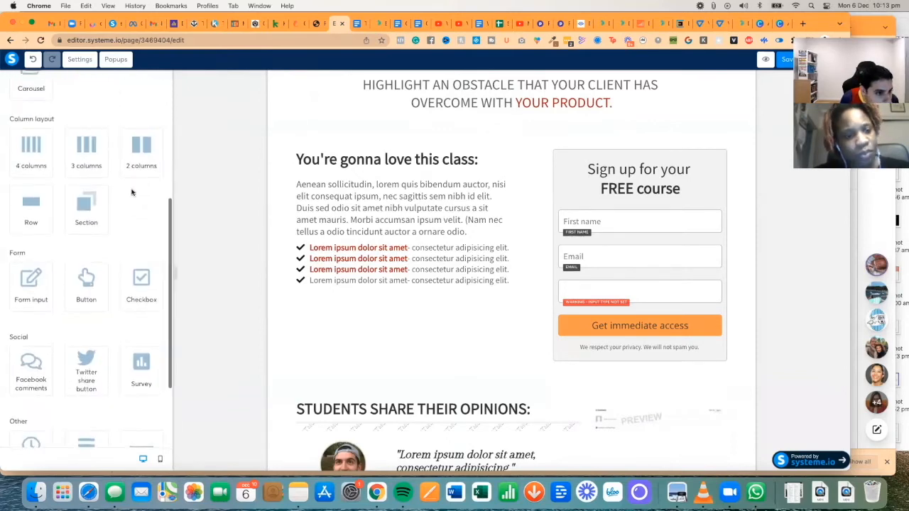
{"action": "scroll", "coordinate": [131, 192], "scroll_direction": "down", "scroll_amount": 5}
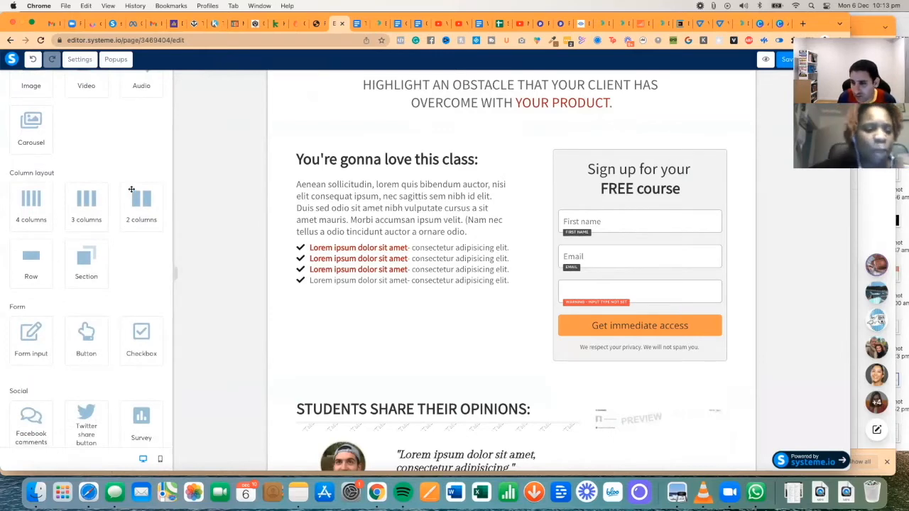
{"action": "scroll", "coordinate": [132, 190], "scroll_direction": "down", "scroll_amount": 5}
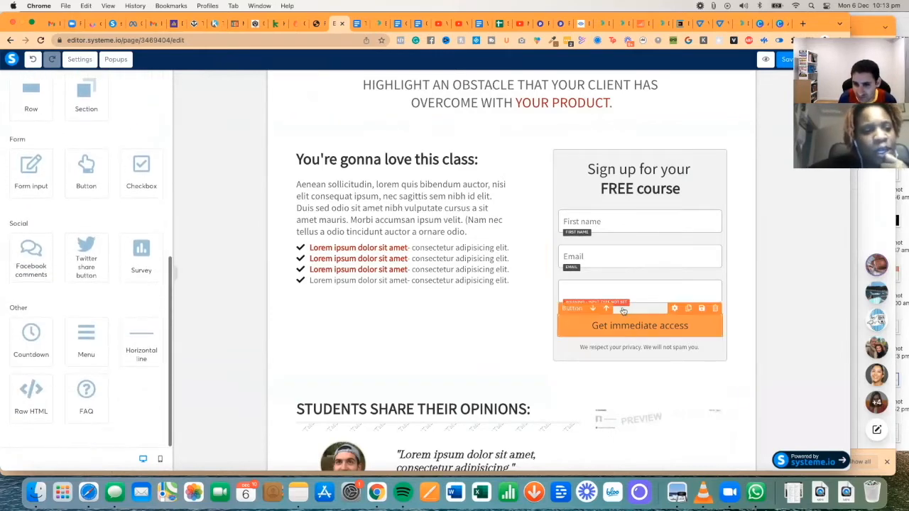
{"action": "left_click", "coordinate": [715, 275]}
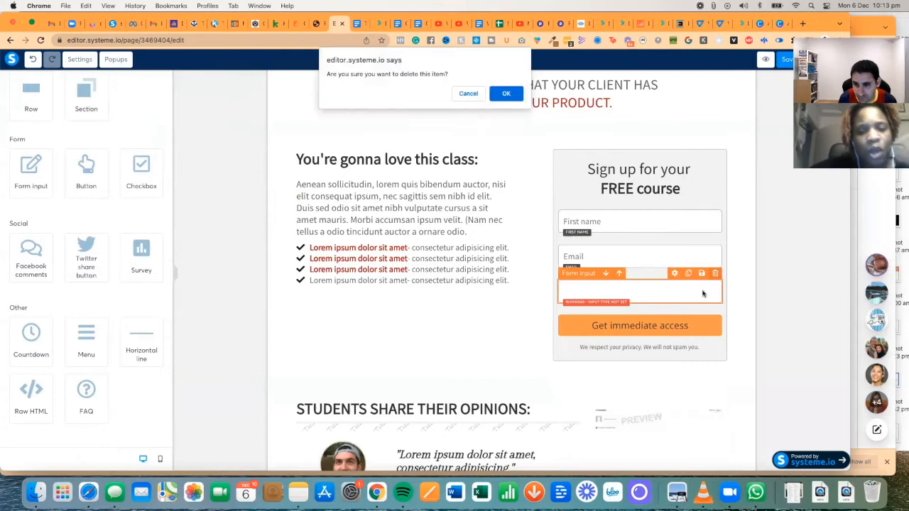
{"action": "left_click", "coordinate": [506, 93]}
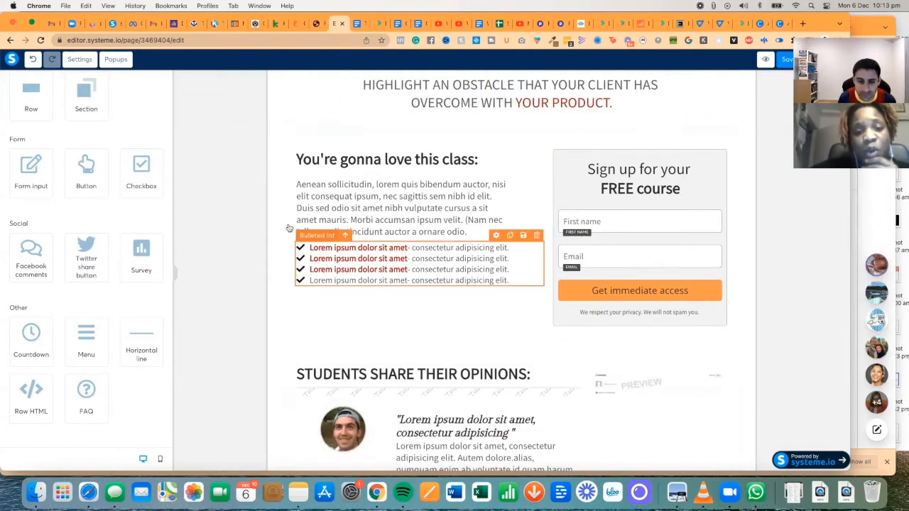
{"action": "scroll", "coordinate": [384, 259], "scroll_direction": "up", "scroll_amount": 3}
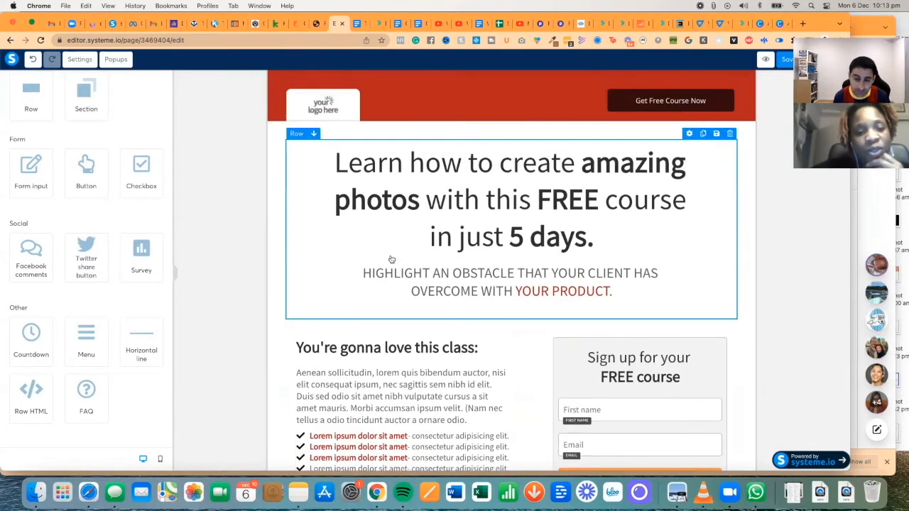
- Open the 'Landing Page' email, view its sample registration-page image, then start a new tab
{"action": "left_click", "coordinate": [52, 25]}
{"action": "left_click", "coordinate": [192, 139]}
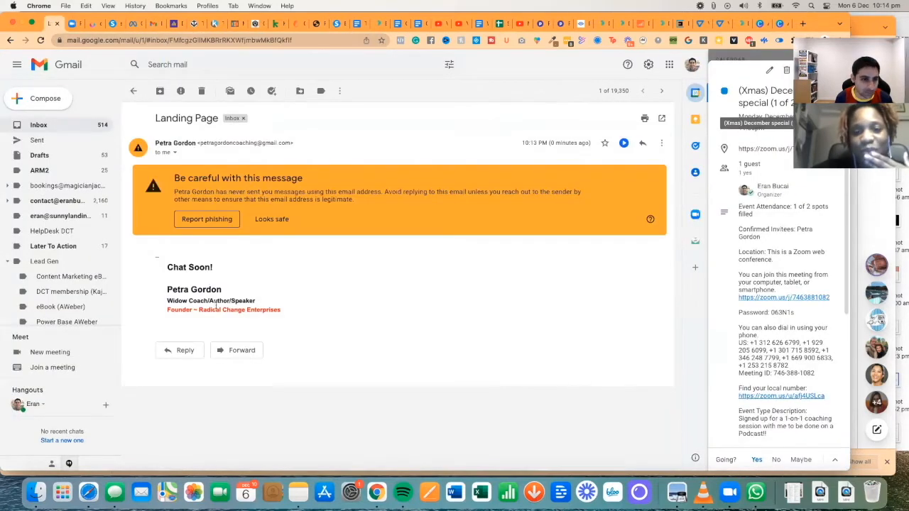
{"action": "scroll", "coordinate": [284, 313], "scroll_direction": "down", "scroll_amount": 10}
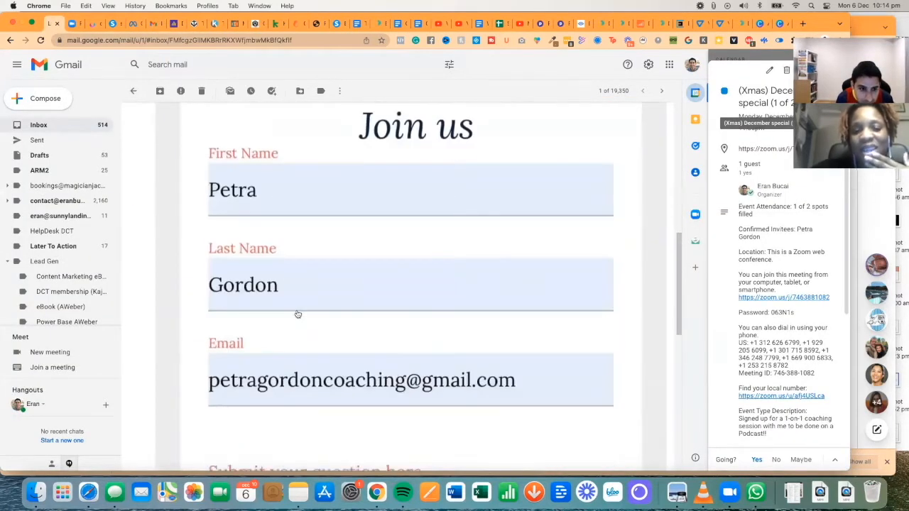
{"action": "scroll", "coordinate": [297, 315], "scroll_direction": "down", "scroll_amount": 6}
{"action": "scroll", "coordinate": [298, 315], "scroll_direction": "up", "scroll_amount": 4}
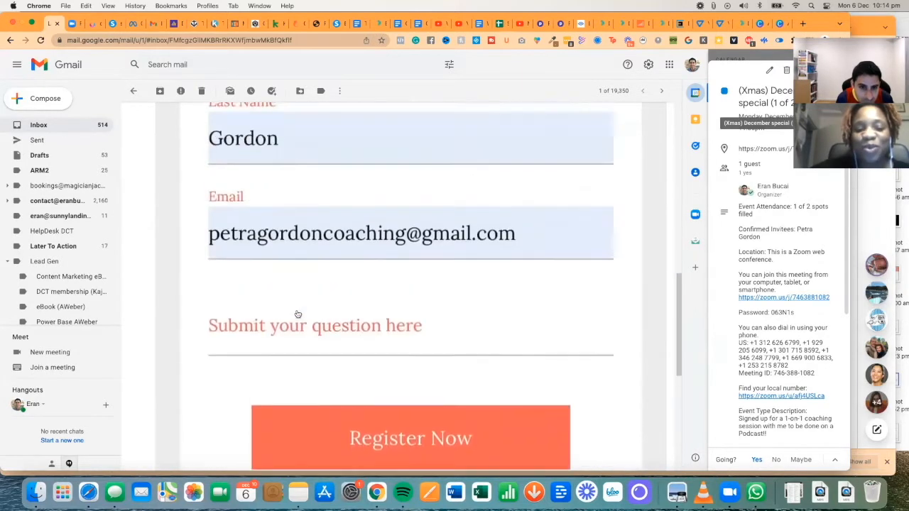
{"action": "left_click", "coordinate": [298, 315]}
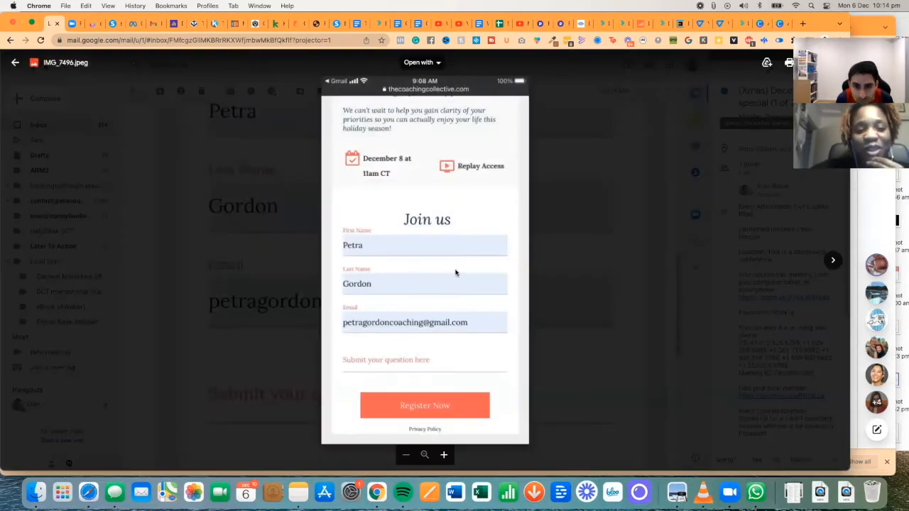
{"action": "left_click", "coordinate": [802, 23]}
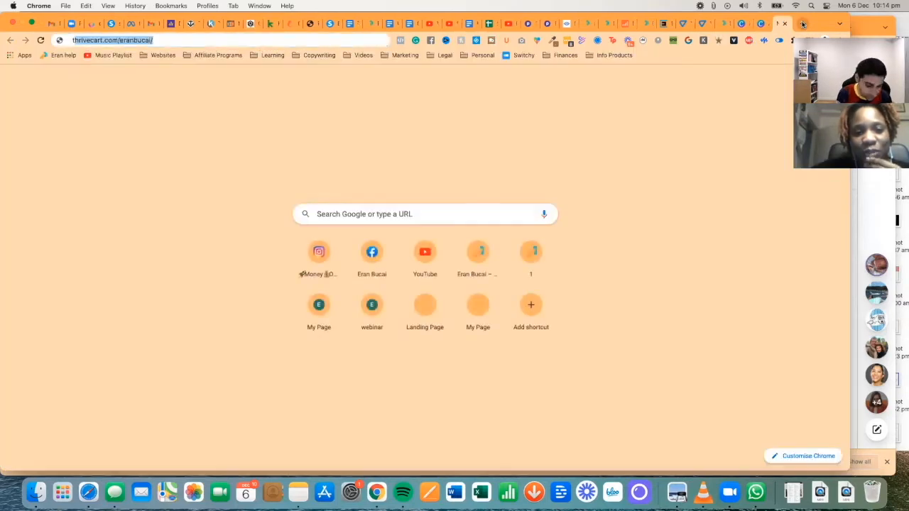
- Load thecoachingcollective website and dismiss its sign-up popup
{"action": "type", "text": "thecoachingcollective.com"}
{"action": "key", "text": "Return"}
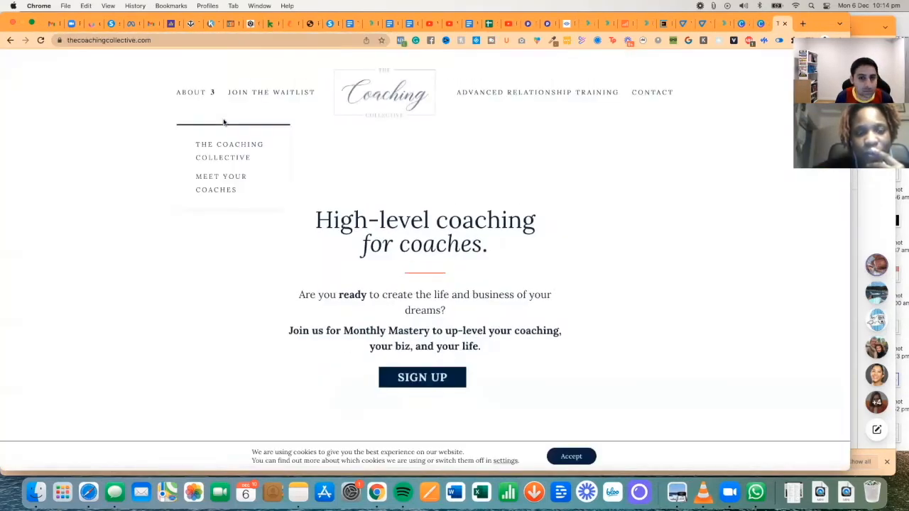
{"action": "scroll", "coordinate": [522, 203], "scroll_direction": "down", "scroll_amount": 3}
{"action": "scroll", "coordinate": [523, 207], "scroll_direction": "up", "scroll_amount": 3}
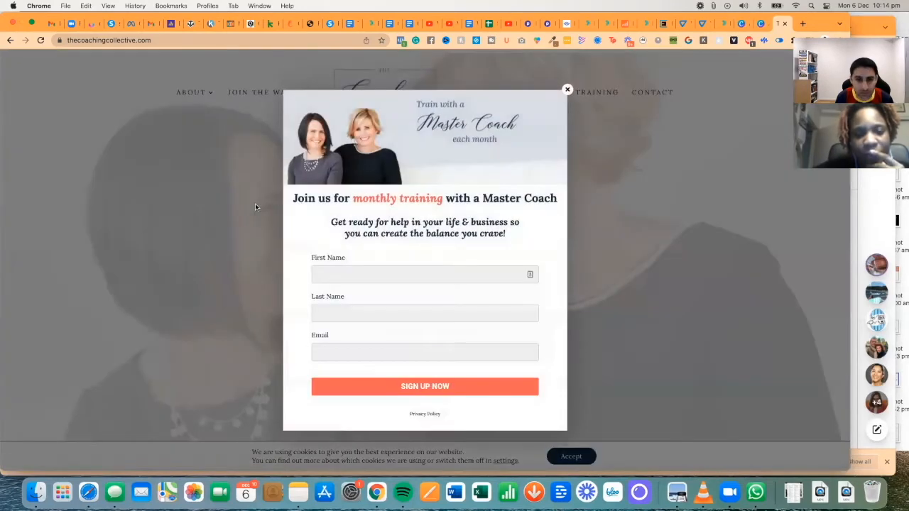
{"action": "left_click", "coordinate": [567, 90]}
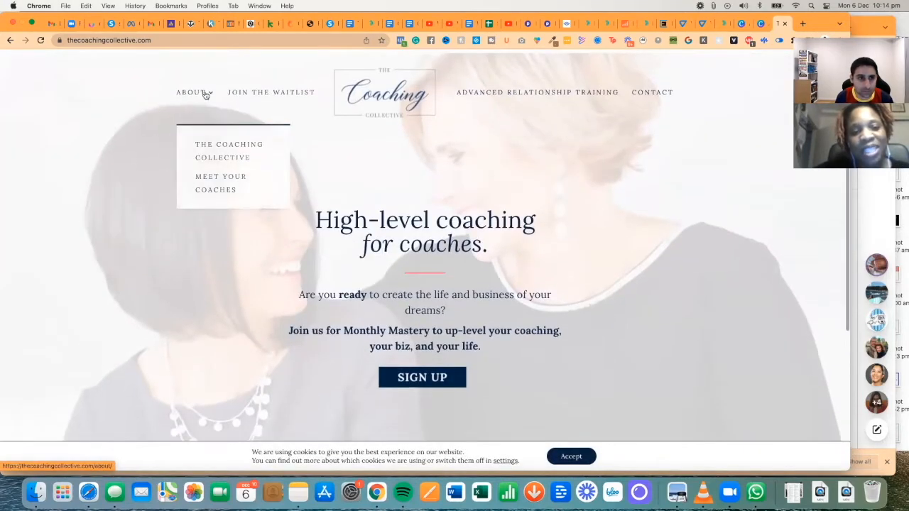
- Browse the Join the Waitlist page and preview its waitlist sign-up form
{"action": "left_click", "coordinate": [248, 96]}
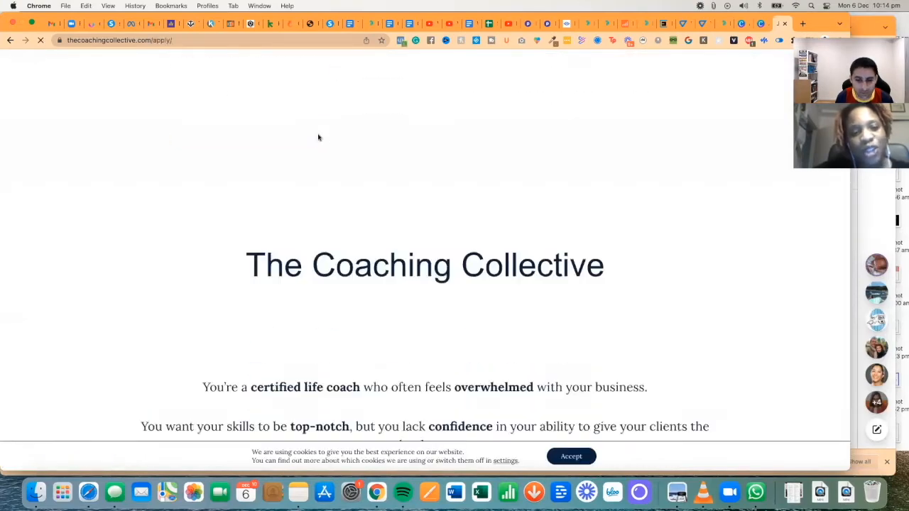
{"action": "scroll", "coordinate": [318, 137], "scroll_direction": "down", "scroll_amount": 15}
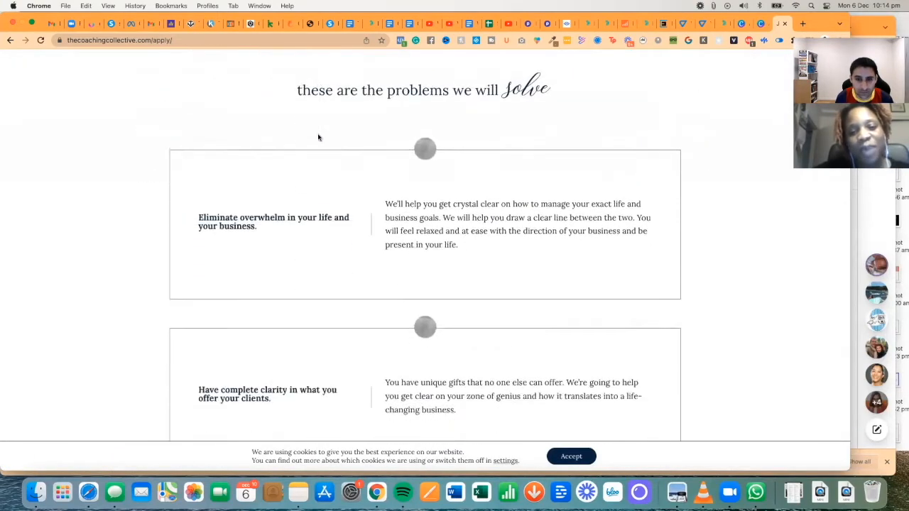
{"action": "scroll", "coordinate": [319, 137], "scroll_direction": "down", "scroll_amount": 15}
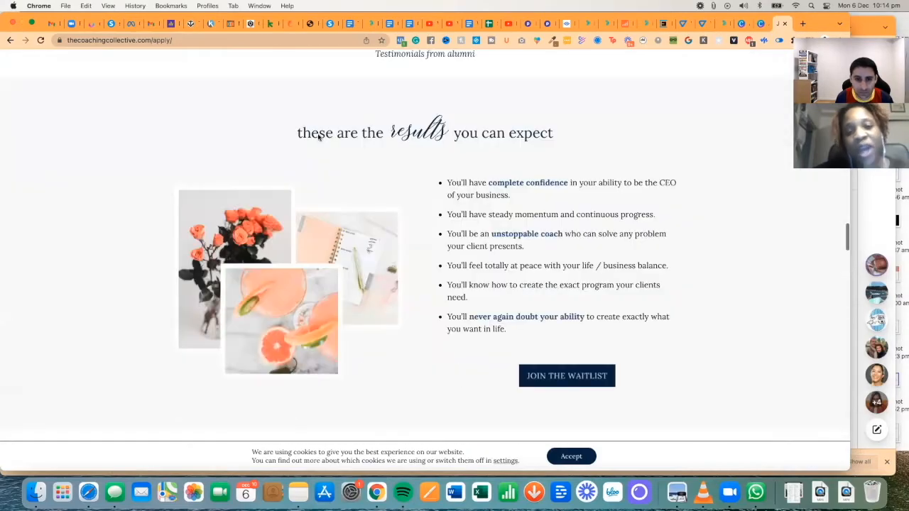
{"action": "scroll", "coordinate": [318, 137], "scroll_direction": "down", "scroll_amount": 20}
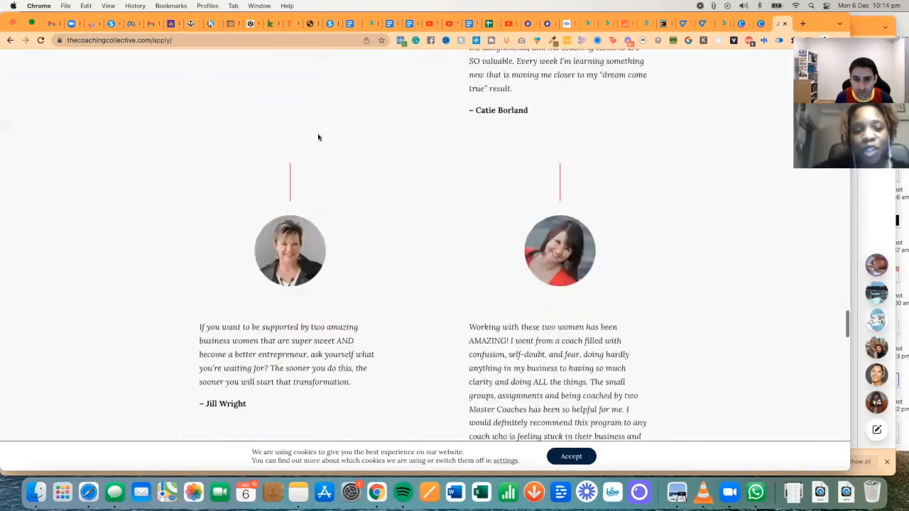
{"action": "scroll", "coordinate": [318, 137], "scroll_direction": "up", "scroll_amount": 20}
{"action": "left_click", "coordinate": [387, 123]}
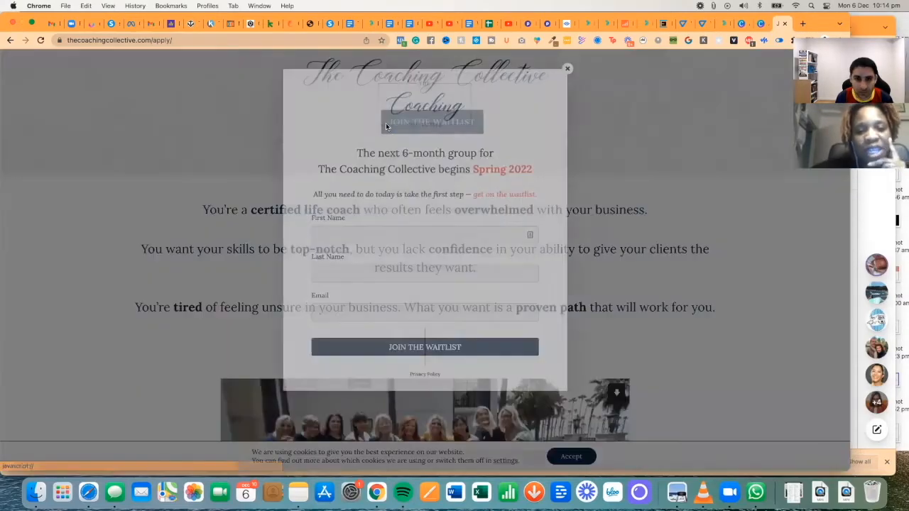
{"action": "left_click", "coordinate": [205, 139]}
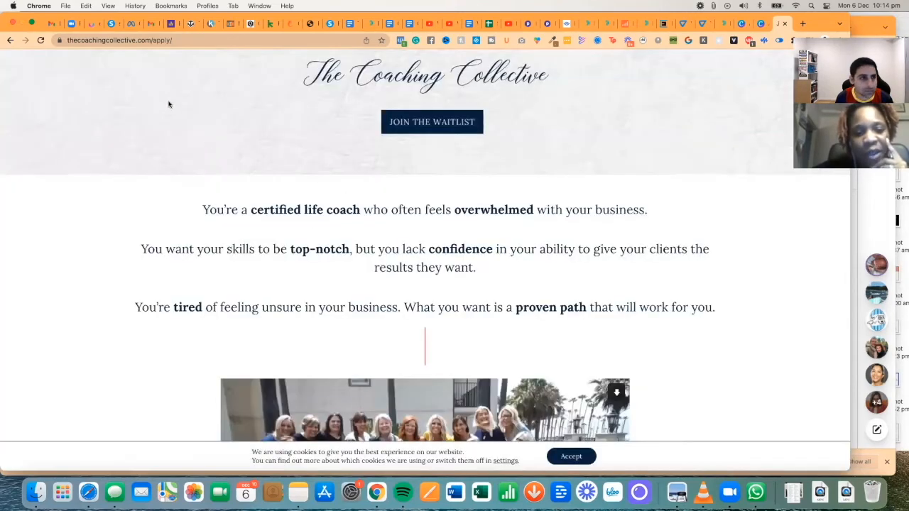
- Glance at the emailed sample page image again, then return to the systeme.io editor
{"action": "left_click", "coordinate": [53, 25]}
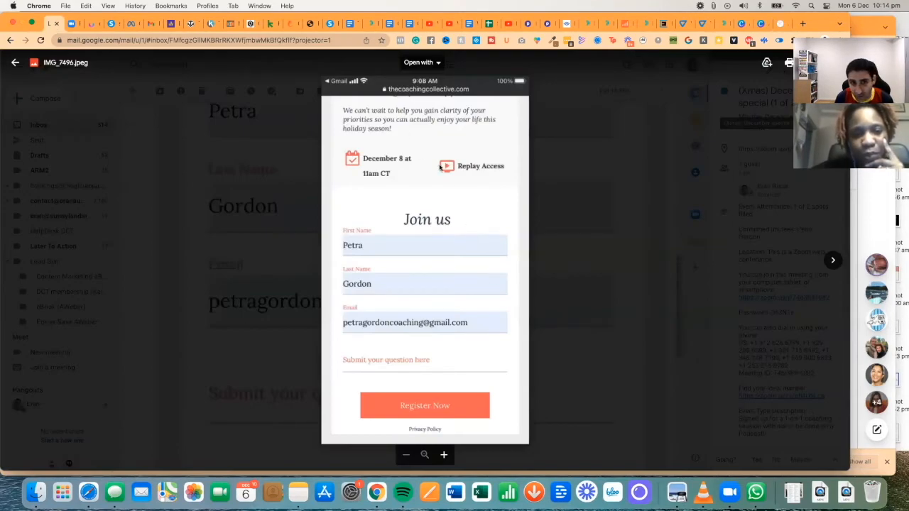
{"action": "scroll", "coordinate": [407, 144], "scroll_direction": "up", "scroll_amount": 5}
{"action": "scroll", "coordinate": [385, 126], "scroll_direction": "down", "scroll_amount": 5}
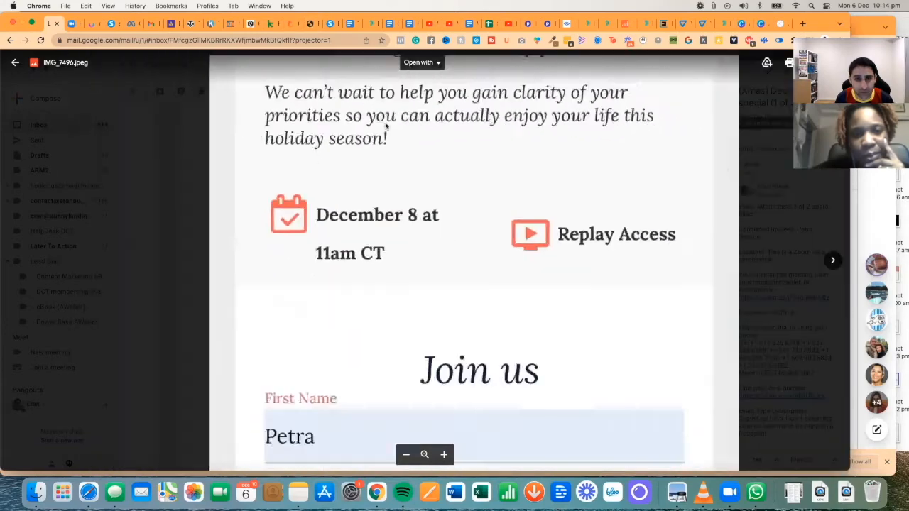
{"action": "left_click", "coordinate": [325, 25]}
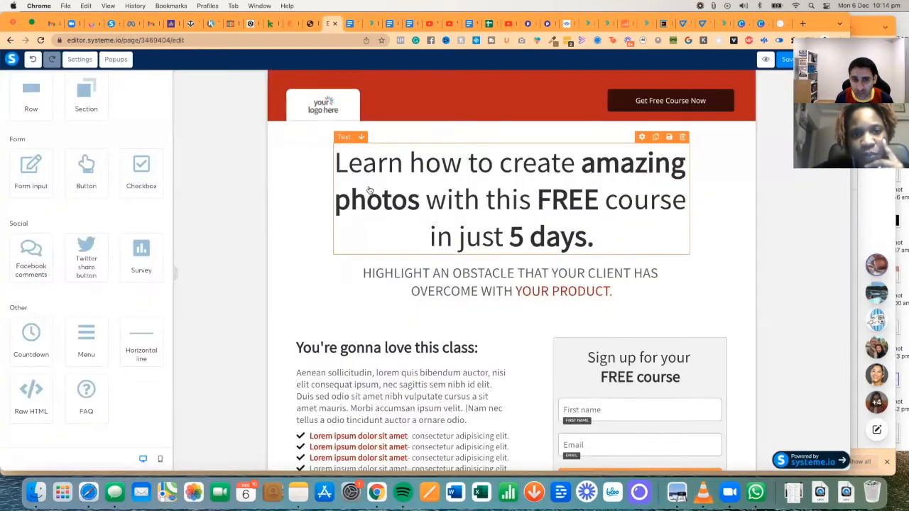
- Rewrite the headline to 'How to navigate grief during the holiday after losing your husband'
{"action": "left_click", "coordinate": [359, 163]}
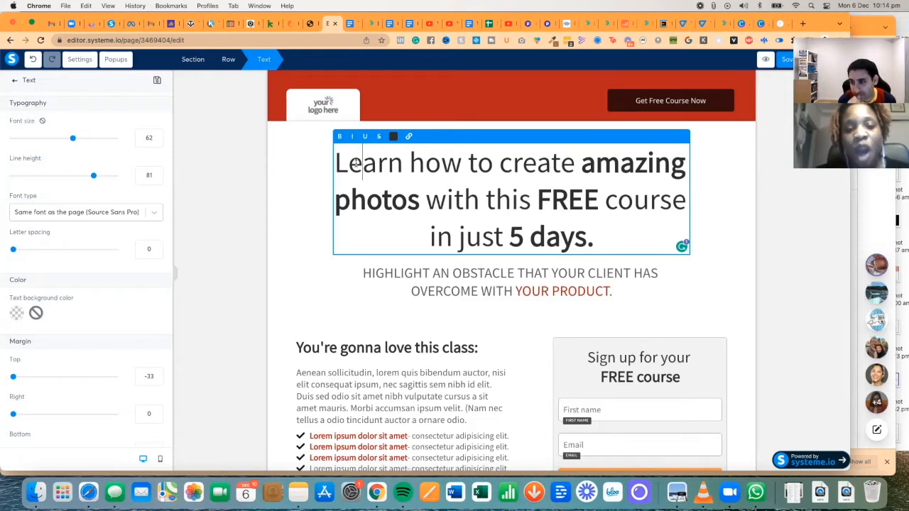
{"action": "key", "text": "alt+Right"}
{"action": "key", "text": "Right"}
{"action": "key", "text": "Right"}
{"action": "key", "text": "super+shift+Left"}
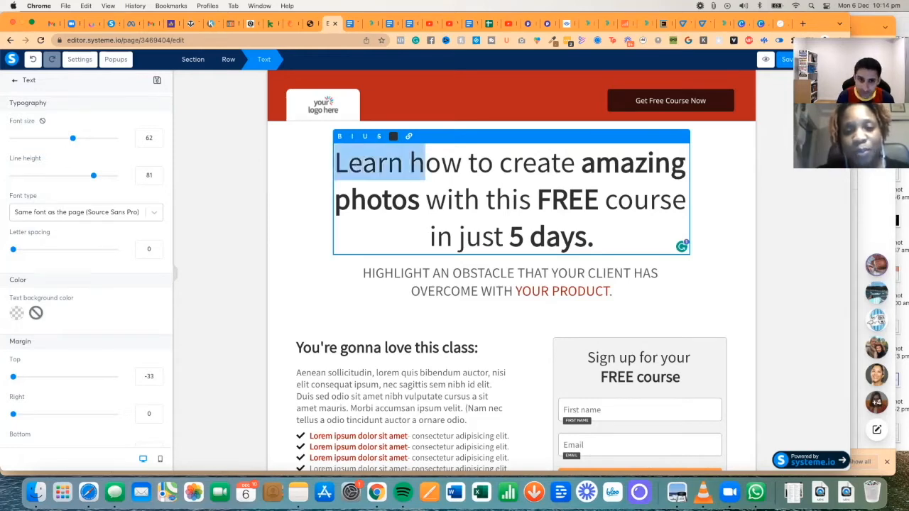
{"action": "type", "text": "H"}
{"action": "key", "text": "alt+Right"}
{"action": "key", "text": "alt+Right"}
{"action": "key", "text": "Right"}
{"action": "type", "text": "navigate grief during the holiday after losing your husband"}
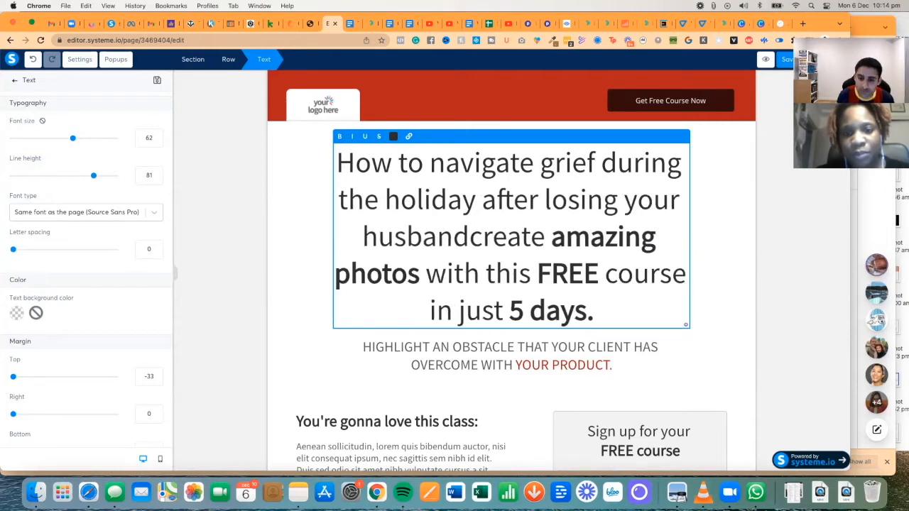
- Remove leftover old wording and add 'Free Masterclass:' on its own headline line
{"action": "key", "text": "super+shift+Down"}
{"action": "key", "text": "BackSpace"}
{"action": "type", "text": "Free Masterclass"}
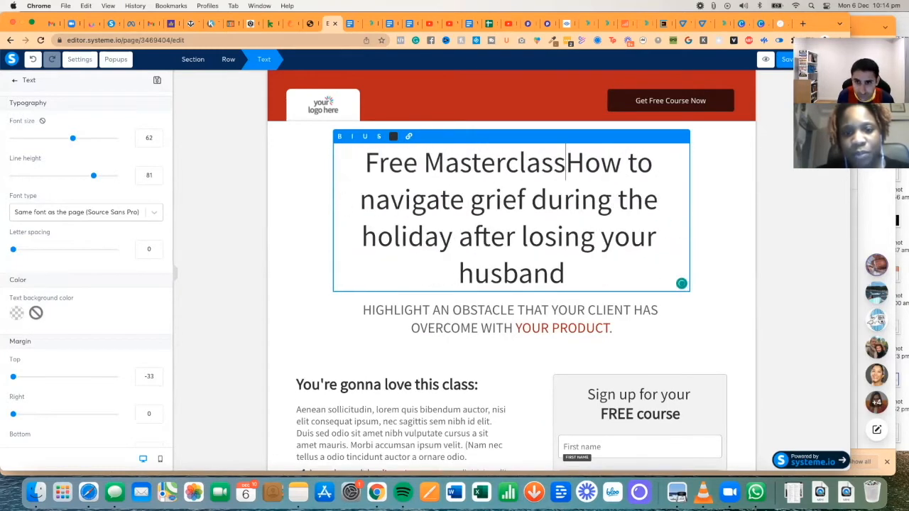
{"action": "type", "text": ":"}
{"action": "key", "text": "Return"}
{"action": "scroll", "coordinate": [438, 288], "scroll_direction": "down", "scroll_amount": 3}
{"action": "triple_click", "coordinate": [426, 287]}
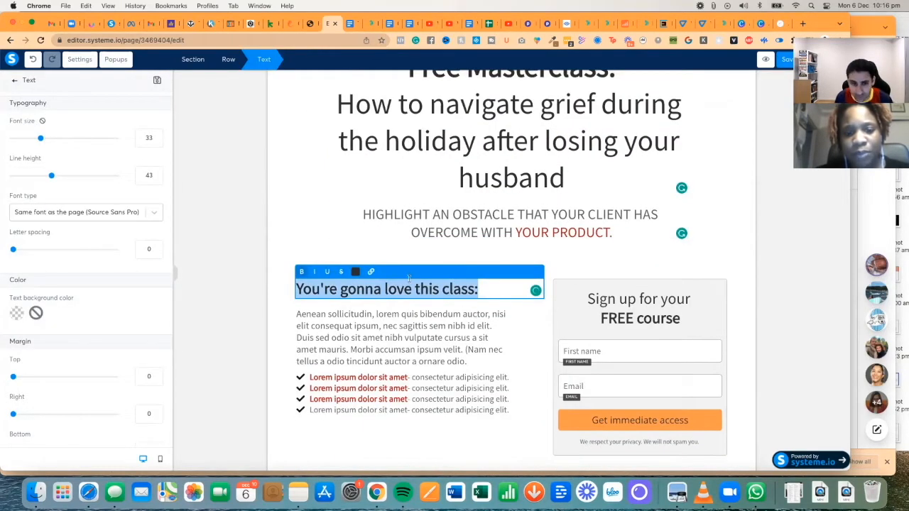
- Change the form heading from 'Sign up for your FREE course' to 'Register for the free masterclass here'
{"action": "left_click", "coordinate": [410, 280]}
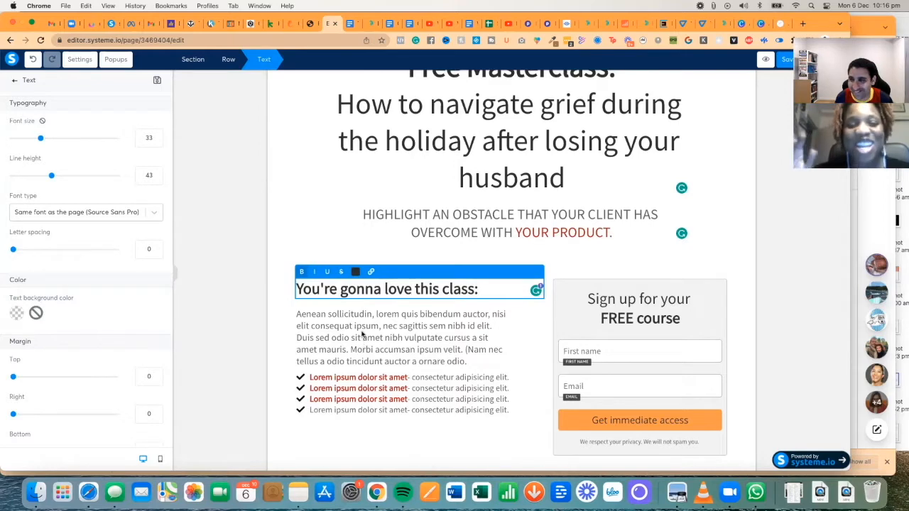
{"action": "left_click", "coordinate": [581, 302]}
{"action": "left_click", "coordinate": [655, 301]}
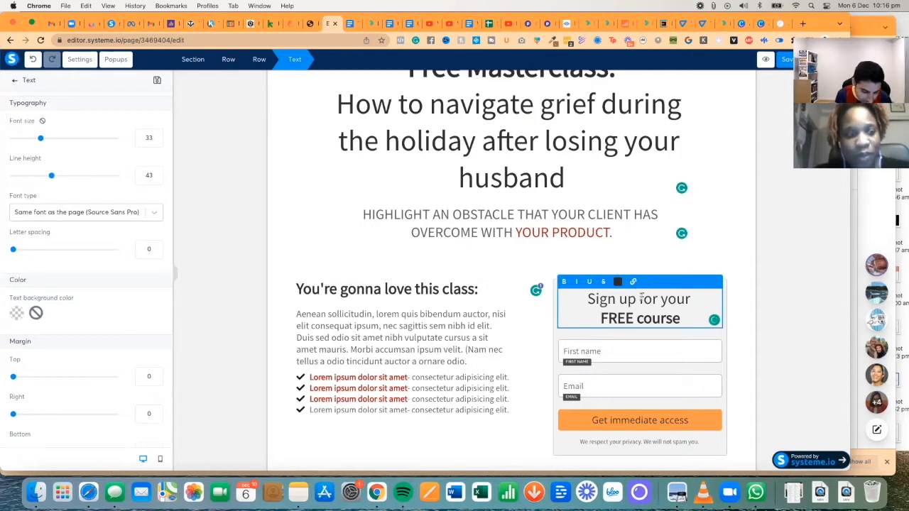
{"action": "type", "text": "Register"}
{"action": "key", "text": "ctrl+a"}
{"action": "type", "text": "R"}
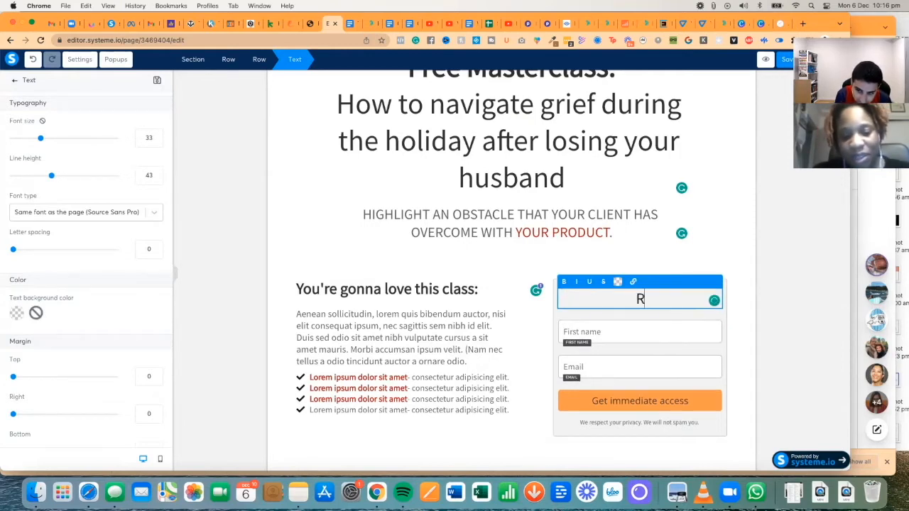
{"action": "type", "text": "egister for the free masterm"}
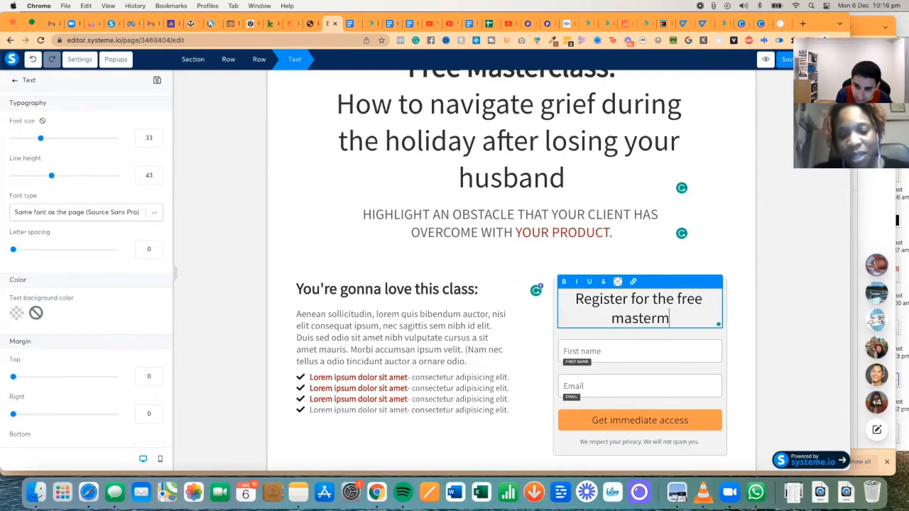
{"action": "key", "text": "BackSpace"}
{"action": "type", "text": "class here"}
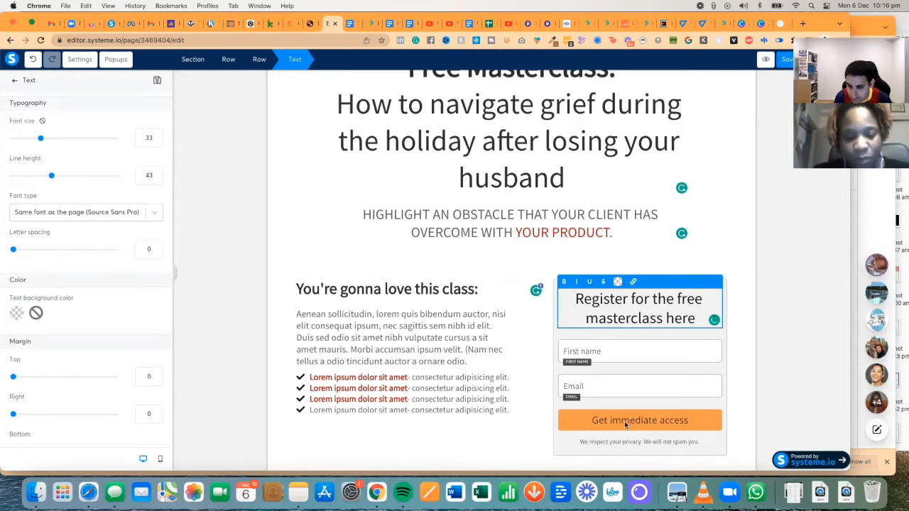
{"action": "left_click", "coordinate": [617, 421]}
{"action": "left_click", "coordinate": [678, 418]}
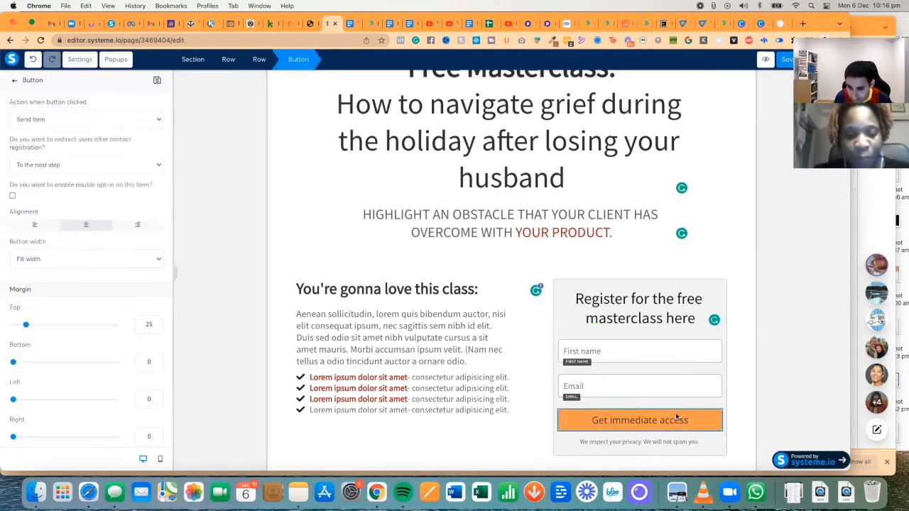
- Relabel the form button from 'Get immediate access' to 'Register now'
{"action": "left_click", "coordinate": [677, 415]}
{"action": "left_click", "coordinate": [675, 404]}
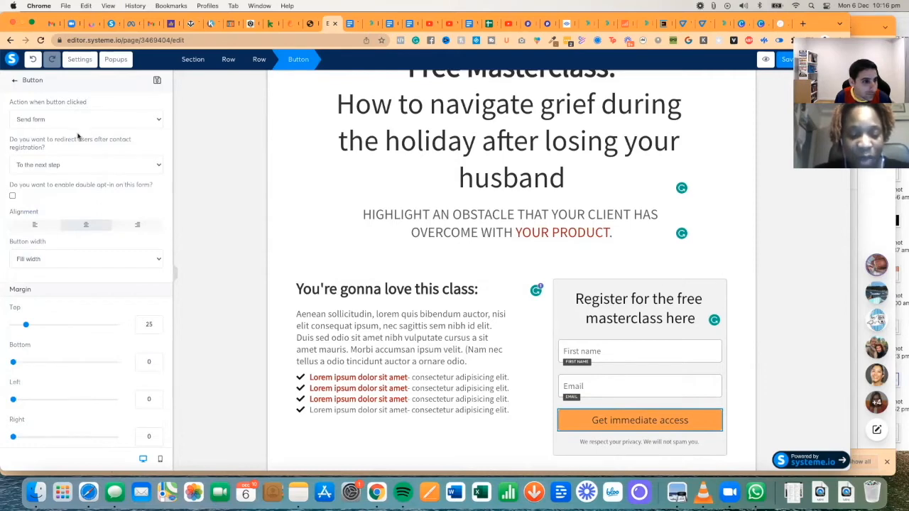
{"action": "scroll", "coordinate": [107, 206], "scroll_direction": "down", "scroll_amount": 15}
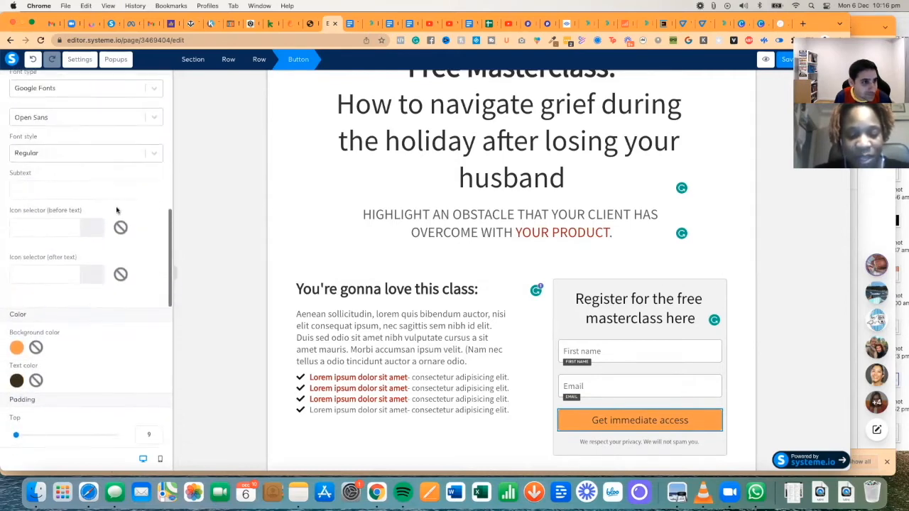
{"action": "scroll", "coordinate": [116, 210], "scroll_direction": "up", "scroll_amount": 5}
{"action": "triple_click", "coordinate": [102, 224]}
{"action": "type", "text": "Register now"}
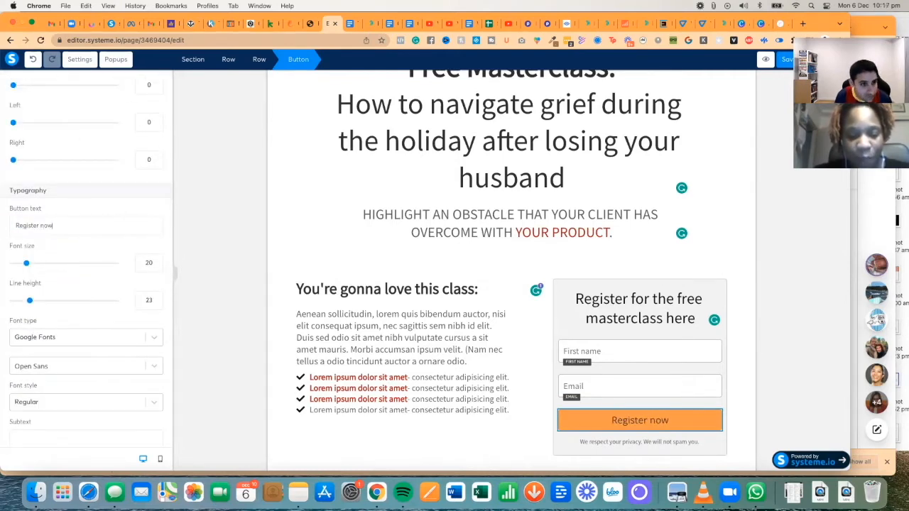
{"action": "left_click", "coordinate": [474, 377]}
{"action": "left_click", "coordinate": [451, 290]}
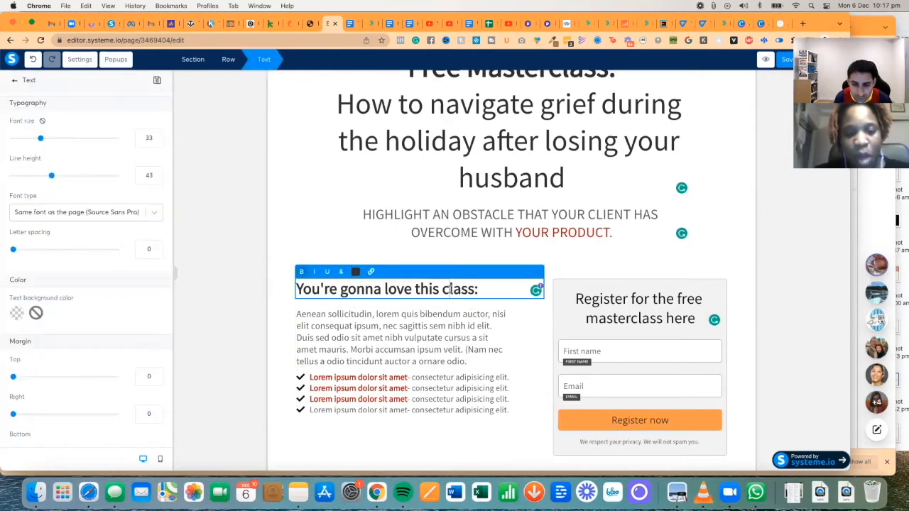
- Replace 'You're gonna love this class:' with 'Here is what you have to gain by attending:'
{"action": "key", "text": "super+shift+Left"}
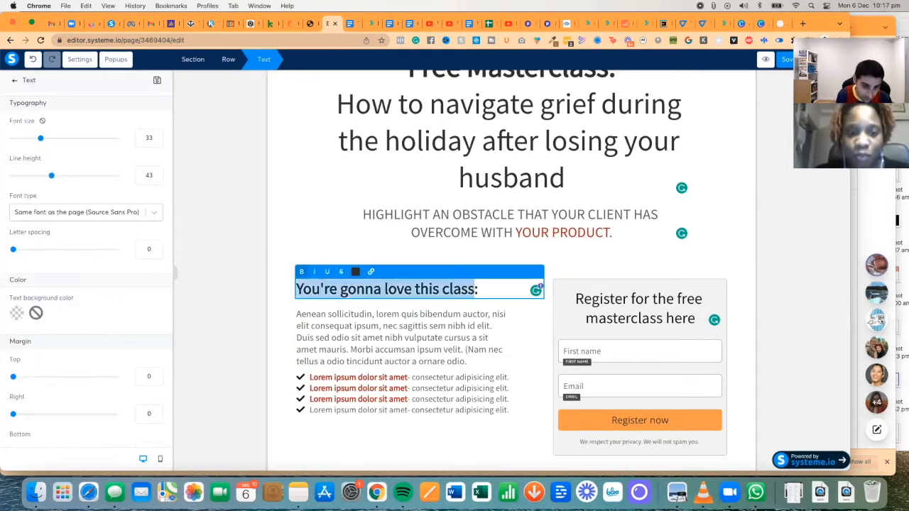
{"action": "type", "text": "Here is why"}
{"action": "key", "text": "BackSpace"}
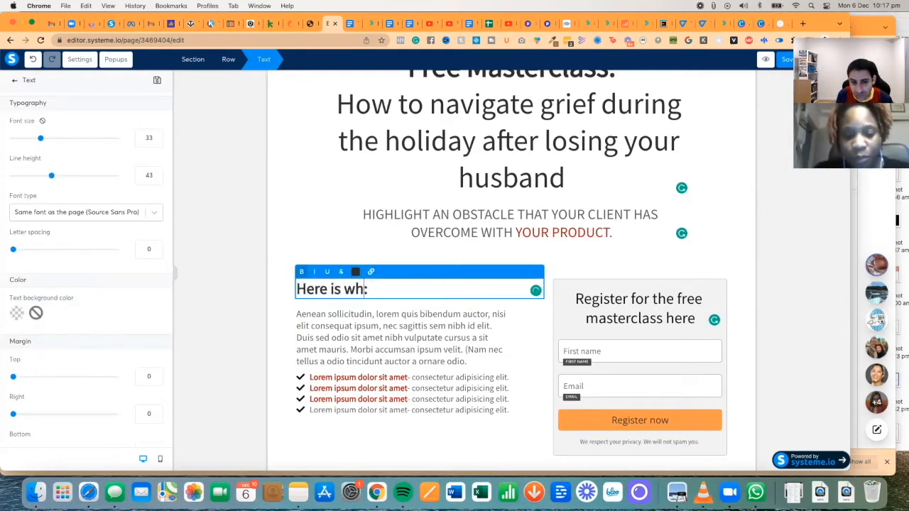
{"action": "type", "text": "at you h"}
{"action": "type", "text": "ave to gain by a"}
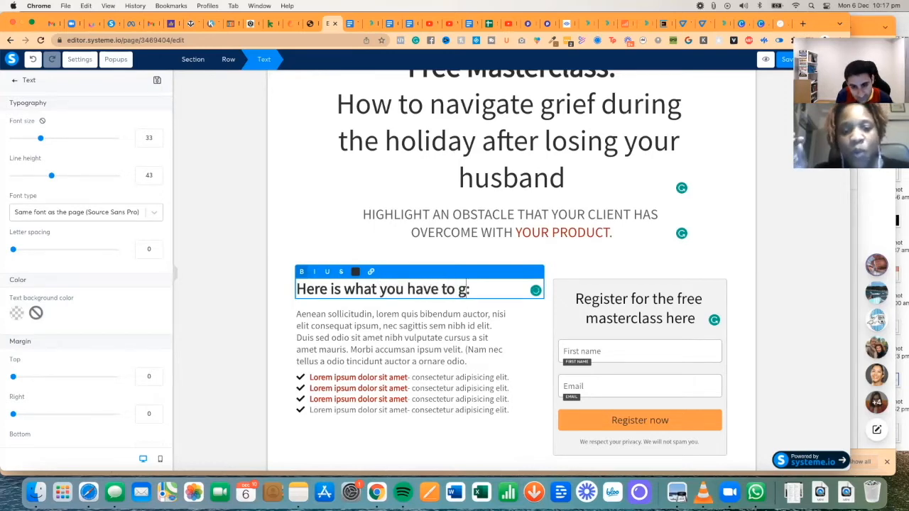
{"action": "type", "text": "ttending"}
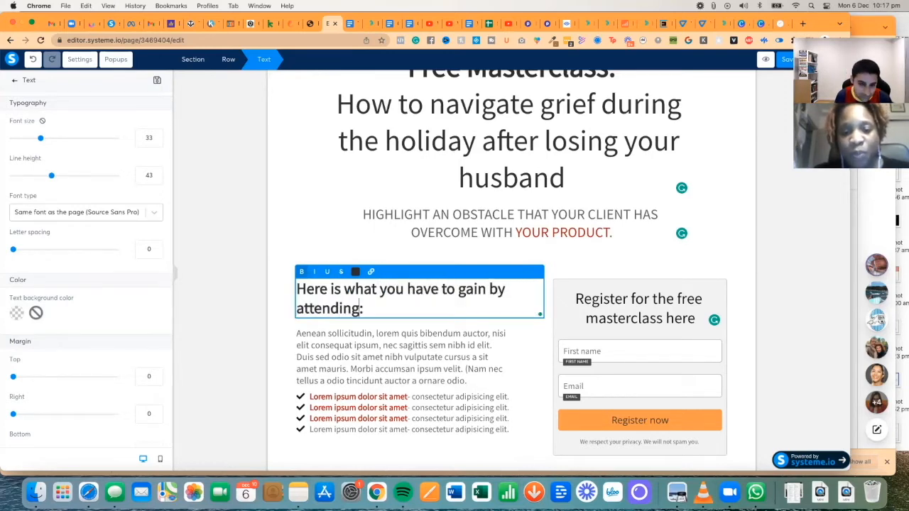
{"action": "left_click", "coordinate": [396, 403]}
{"action": "left_click", "coordinate": [349, 397]}
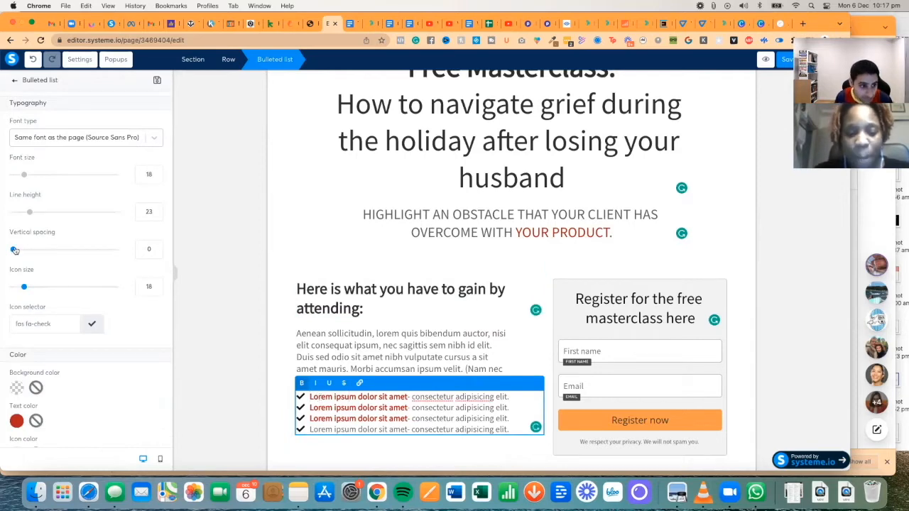
- Reword the first bullet to 'How to enjoy the holiday without feeling bad about it.' and write the 2022 self-discovery bullet
{"action": "left_click_drag", "start_coordinate": [14, 250], "coordinate": [44, 250]}
{"action": "scroll", "coordinate": [309, 341], "scroll_direction": "down", "scroll_amount": 2}
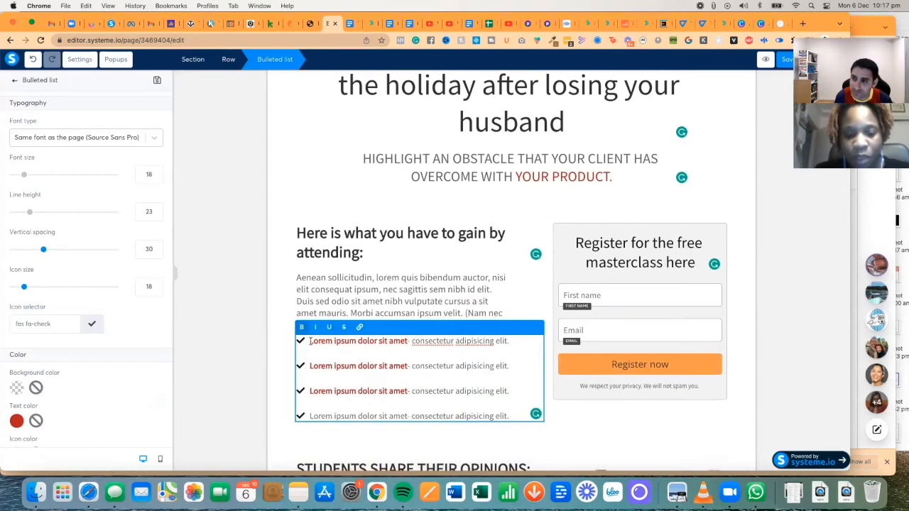
{"action": "triple_click", "coordinate": [309, 340]}
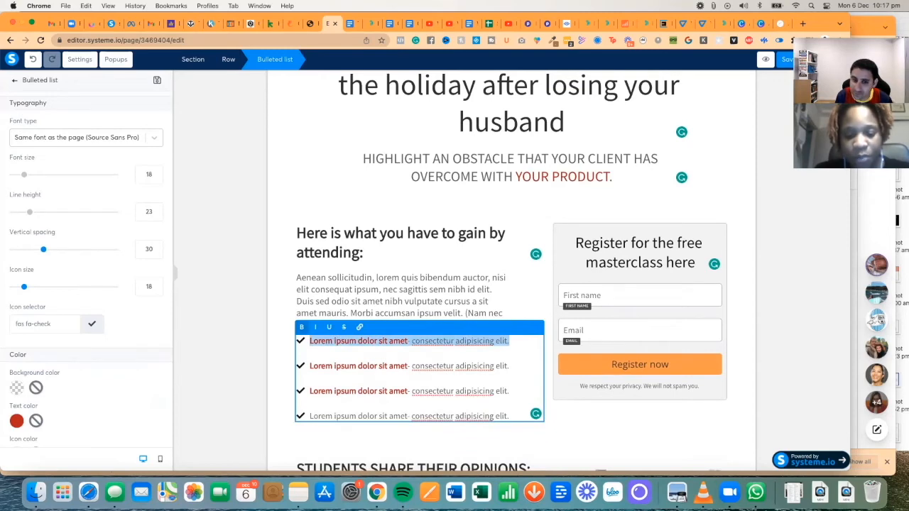
{"action": "type", "text": "Practical tips on "}
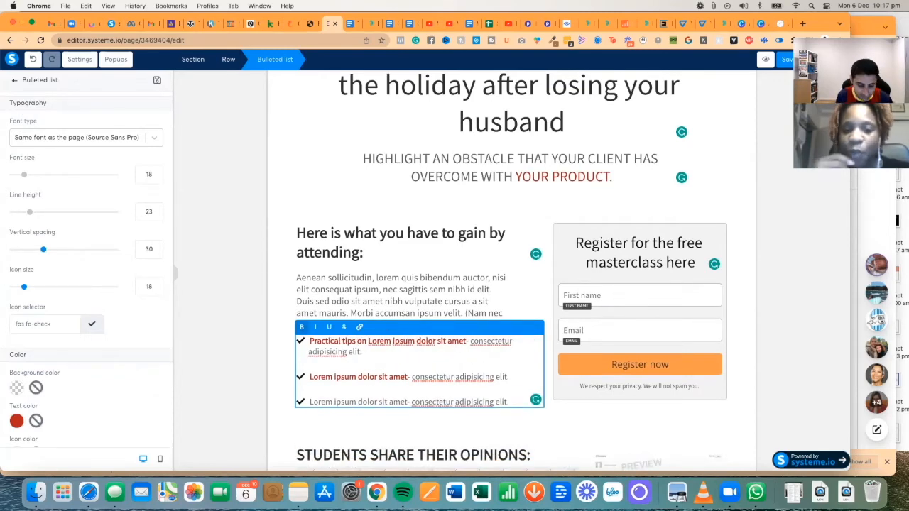
{"action": "type", "text": "how to "}
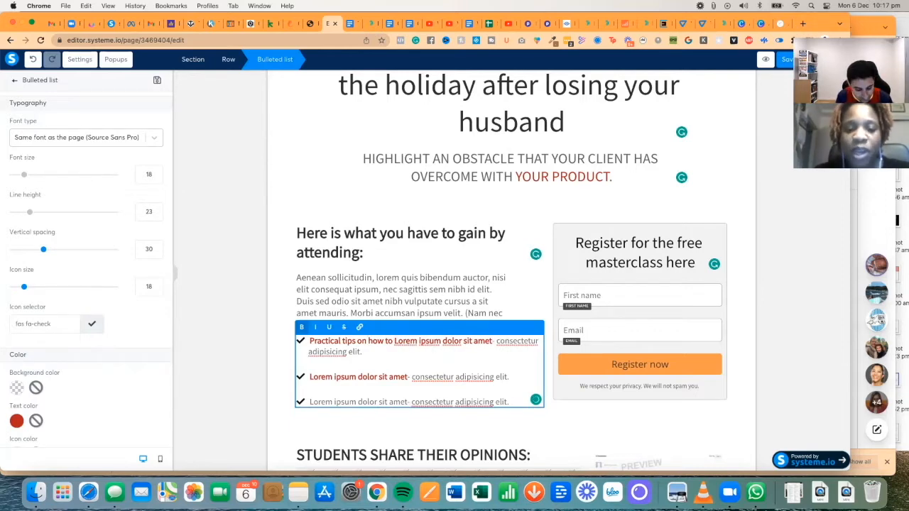
{"action": "type", "text": "enjoy the holiday"}
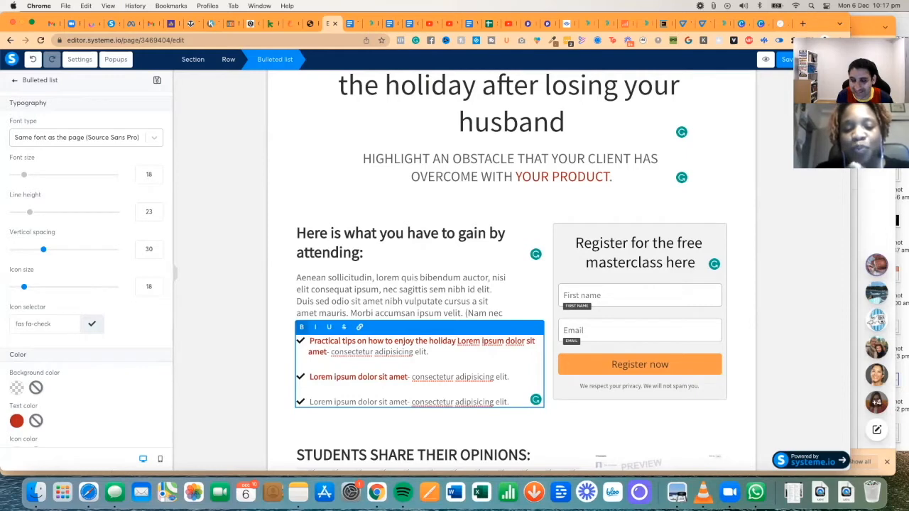
{"action": "key", "text": "super+shift+Left"}
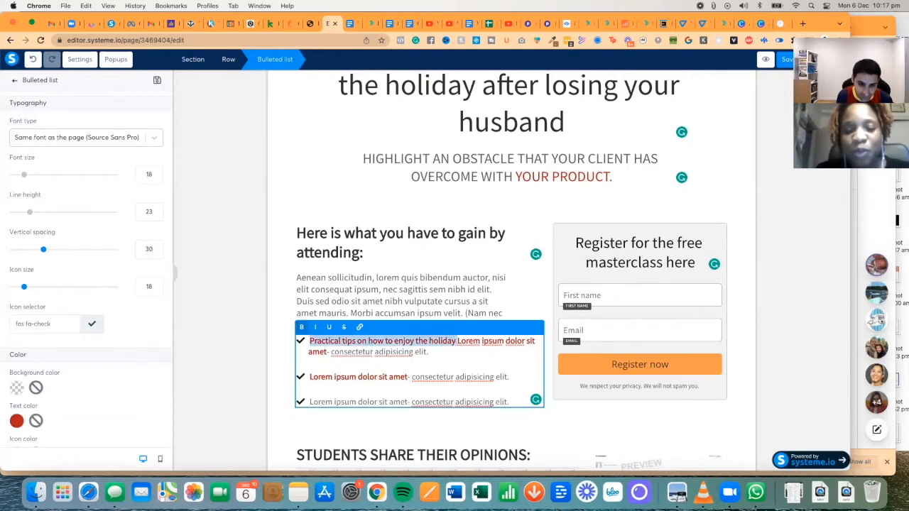
{"action": "key", "text": "BackSpace"}
{"action": "type", "text": "How to enjoy t"}
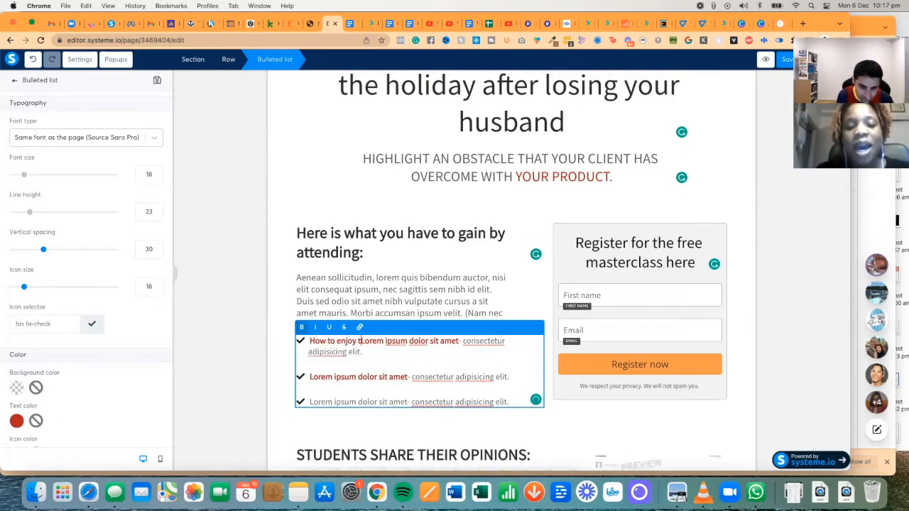
{"action": "type", "text": "he holiday while stil"}
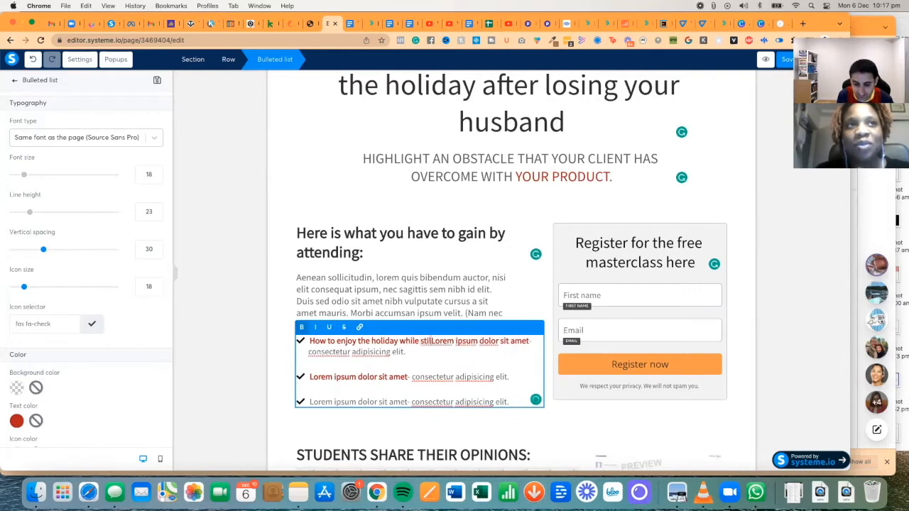
{"action": "key", "text": "BackSpace"}
{"action": "key", "text": "BackSpace"}
{"action": "key", "text": "BackSpace"}
{"action": "key", "text": "BackSpace"}
{"action": "key", "text": "BackSpace"}
{"action": "key", "text": "BackSpace"}
{"action": "key", "text": "BackSpace"}
{"action": "key", "text": "BackSpace"}
{"action": "key", "text": "BackSpace"}
{"action": "type", "text": "ithout "}
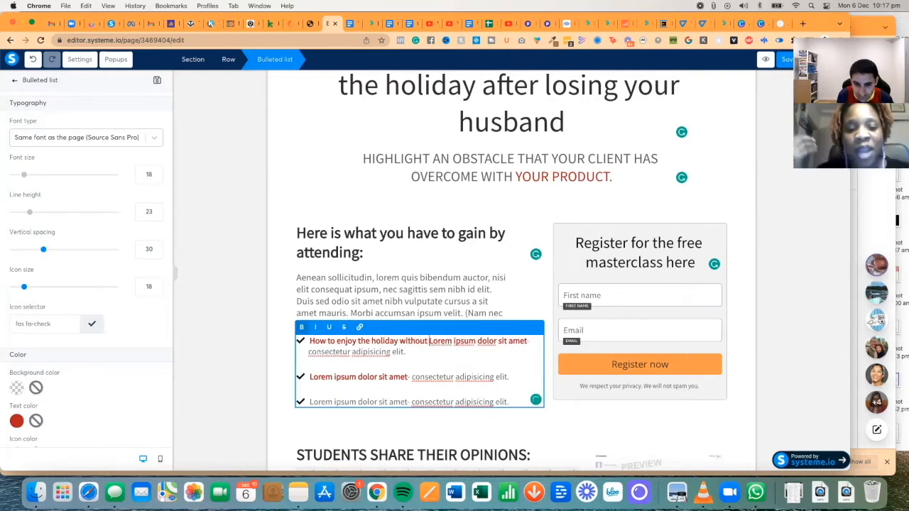
{"action": "type", "text": "feeling bad about it"}
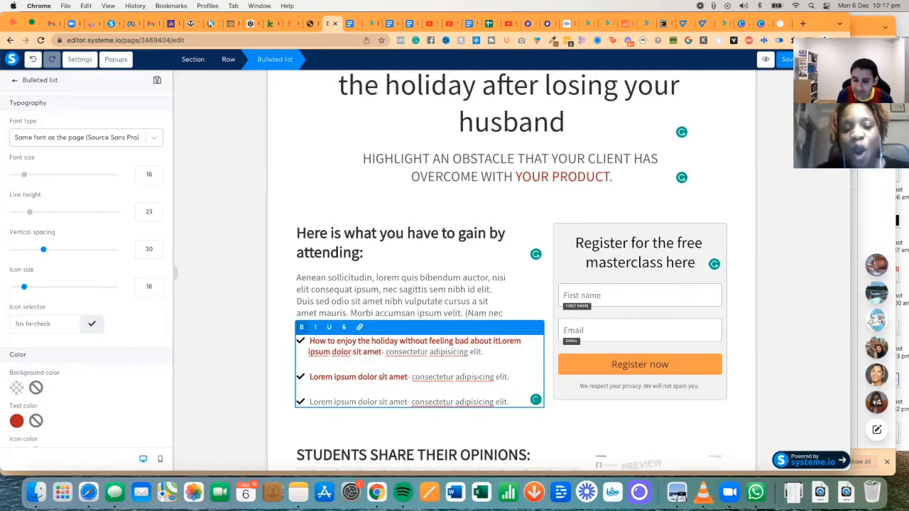
{"action": "key", "text": "shift+Down"}
{"action": "type", "text": "."}
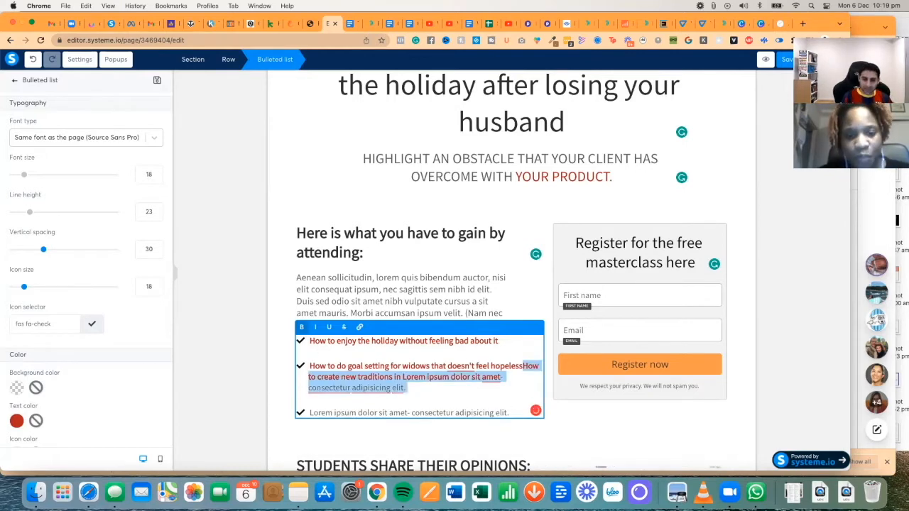
{"action": "key", "text": "BackSpace"}
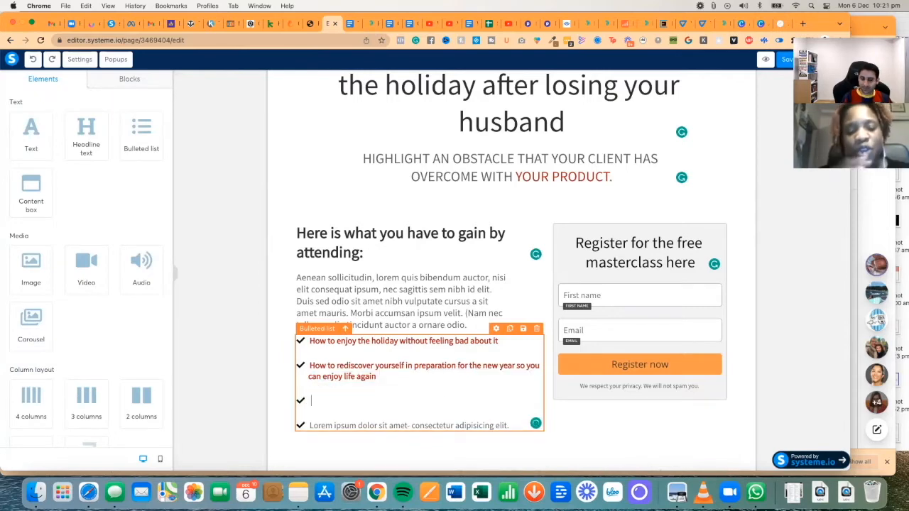
{"action": "type", "text": "How to "}
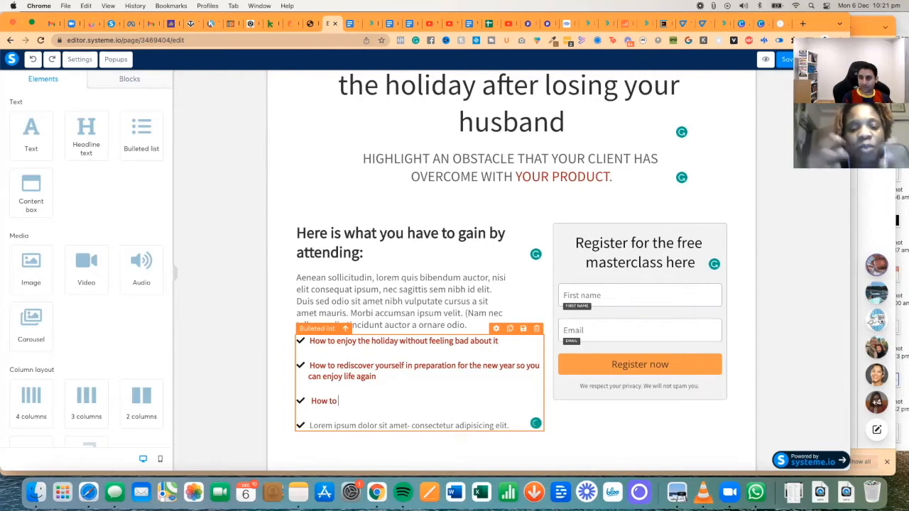
{"action": "type", "text": "start the journey of"}
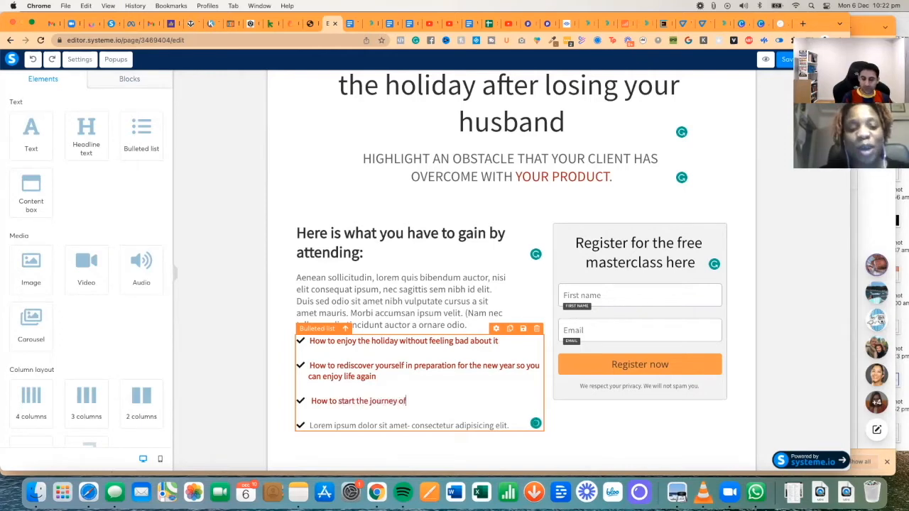
{"action": "type", "text": " self-disco"}
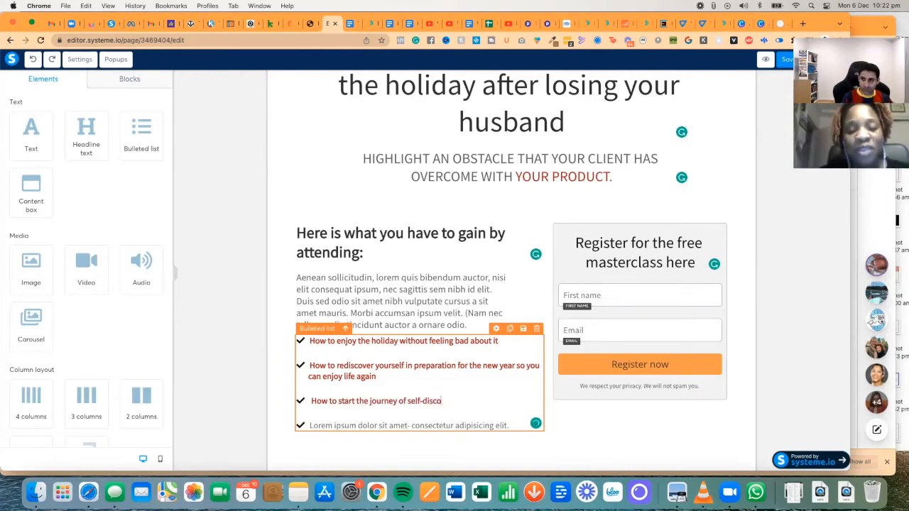
{"action": "type", "text": "very so you can enjoy your life again in 2022"}
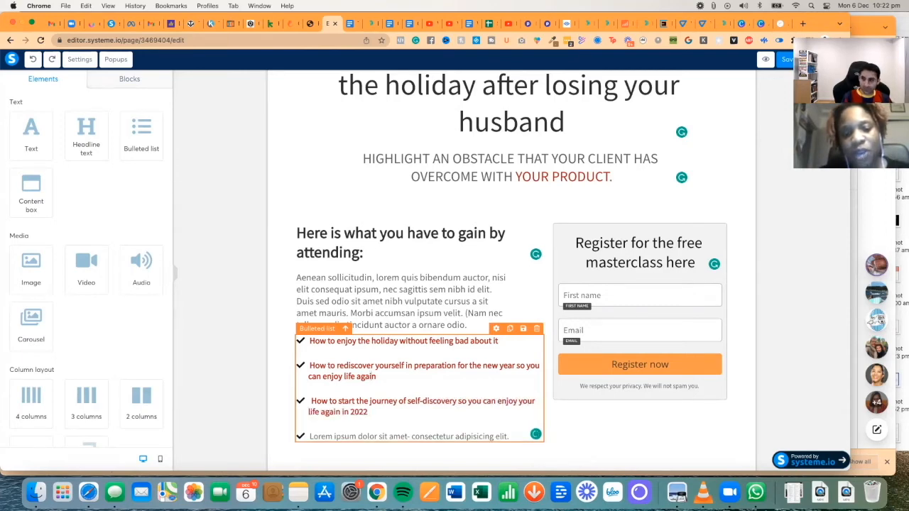
- Replace the second bullet's 'tap into any negative emotion' wording with 'embrace the new perspective'
{"action": "left_click_drag", "start_coordinate": [377, 376], "coordinate": [313, 366]}
{"action": "key", "text": "BackSpace"}
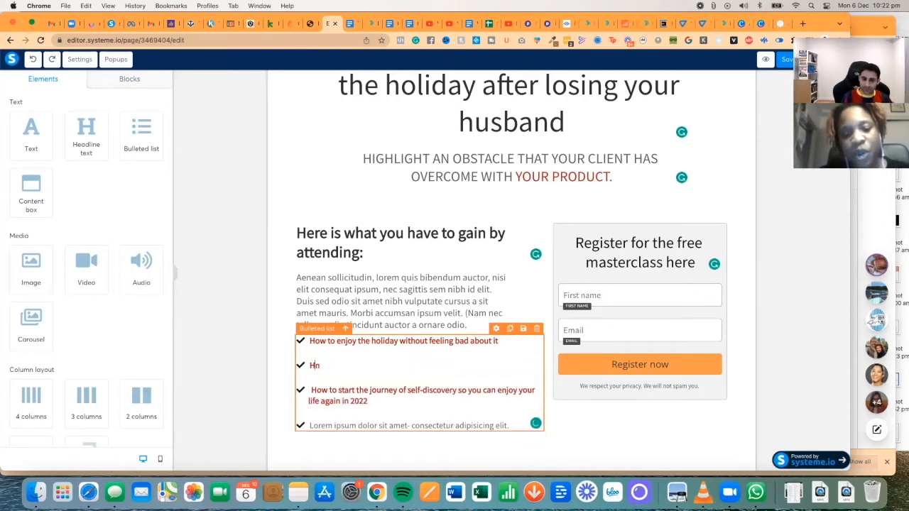
{"action": "type", "text": "ow to tap into any negative emotion toward a hopeful future"}
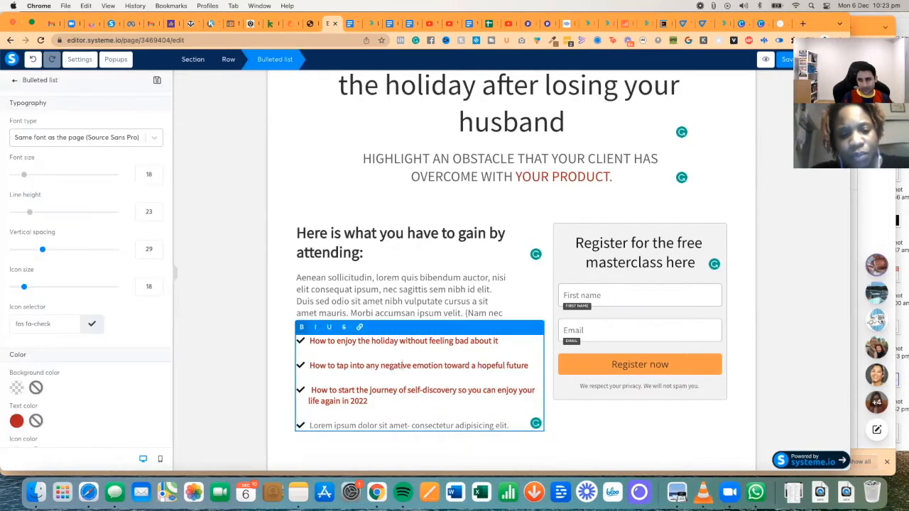
{"action": "key", "text": "BackSpace"}
{"action": "key", "text": "BackSpace"}
{"action": "key", "text": "BackSpace"}
{"action": "key", "text": "BackSpace"}
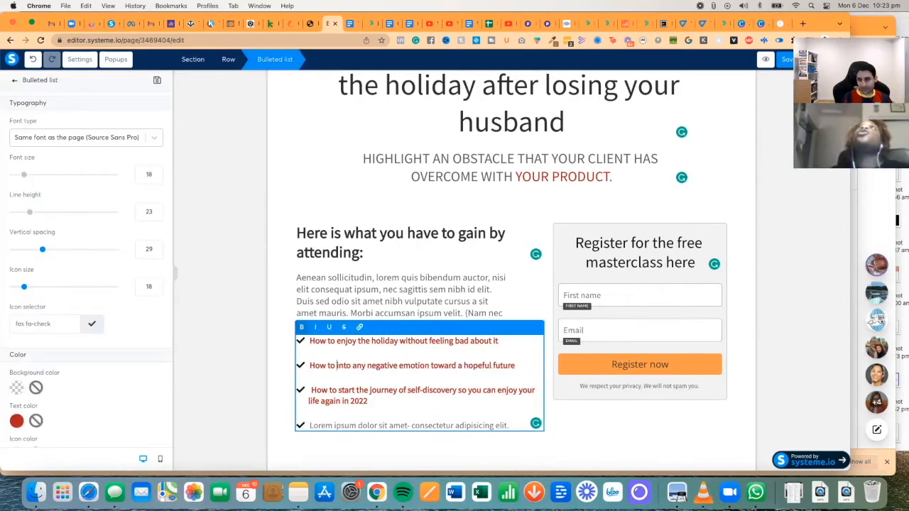
{"action": "key", "text": "alt+shift+Right"}
{"action": "key", "text": "alt+shift+Right"}
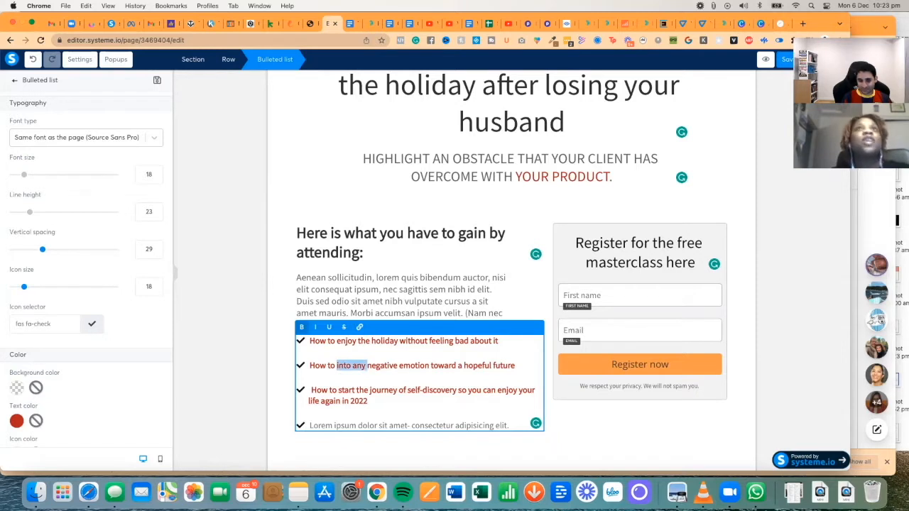
{"action": "type", "text": "embrace the new"}
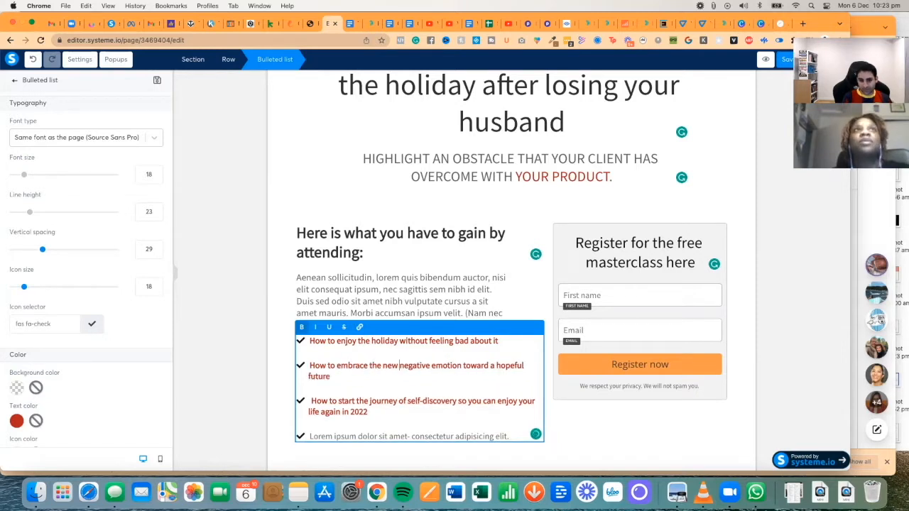
{"action": "key", "text": "BackSpace"}
{"action": "key", "text": "BackSpace"}
{"action": "key", "text": "BackSpace"}
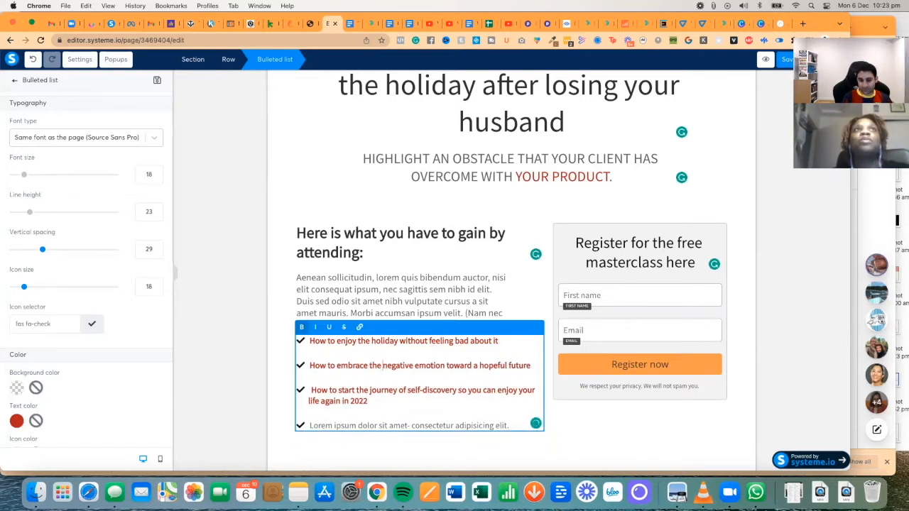
{"action": "type", "text": "ace the new perspect"}
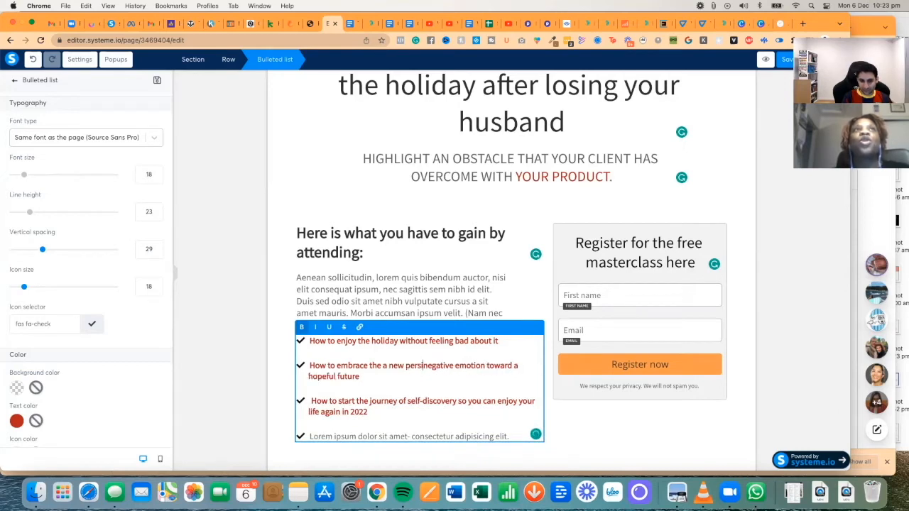
{"action": "type", "text": "i"}
{"action": "key", "text": "BackSpace"}
{"action": "type", "text": "pective"}
- Finish the second bullet as 'How to embrace a new perspective of hope as a widow'
{"action": "key", "text": "shift+Down"}
{"action": "key", "text": "BackSpace"}
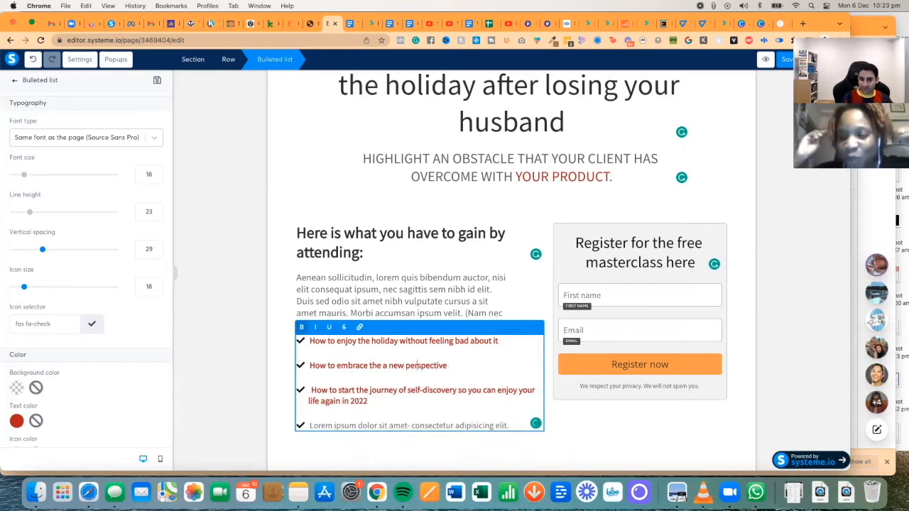
{"action": "left_click", "coordinate": [388, 366]}
{"action": "key", "text": "BackSpace"}
{"action": "key", "text": "BackSpace"}
{"action": "key", "text": "BackSpace"}
{"action": "key", "text": "BackSpace"}
{"action": "key", "text": "BackSpace"}
{"action": "key", "text": "BackSpace"}
{"action": "type", "text": "a"}
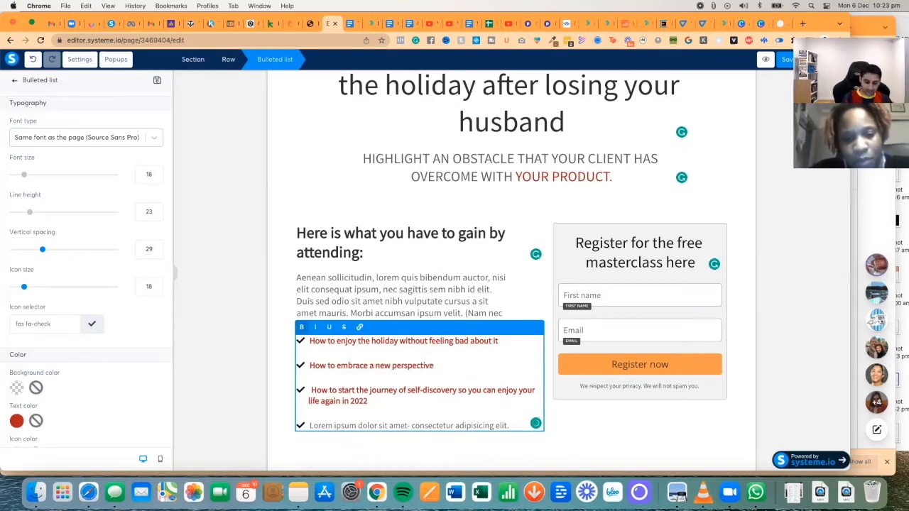
{"action": "key", "text": "End"}
{"action": "type", "text": "of hope as a widow"}
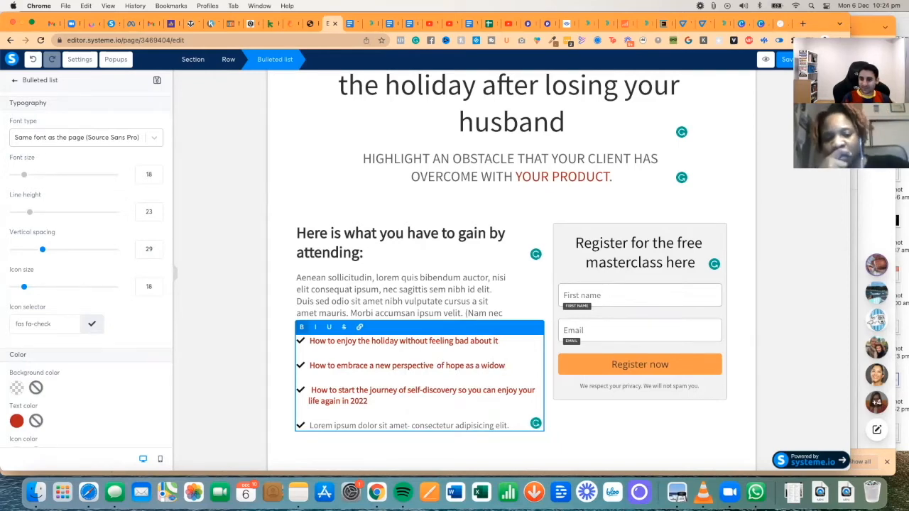
{"action": "left_click", "coordinate": [366, 308]}
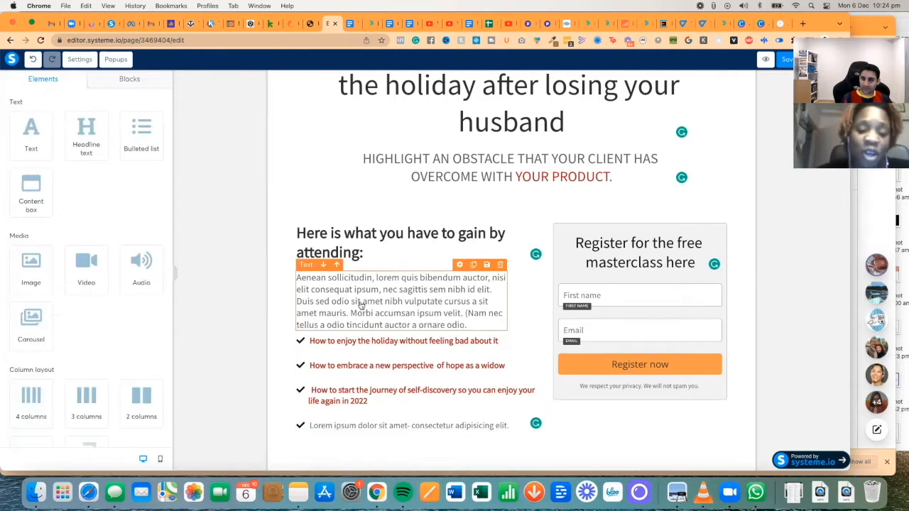
- Delete the last bullet's Lorem ipsum text and add an empty bullet after the 2022 bullet
{"action": "left_click", "coordinate": [401, 425]}
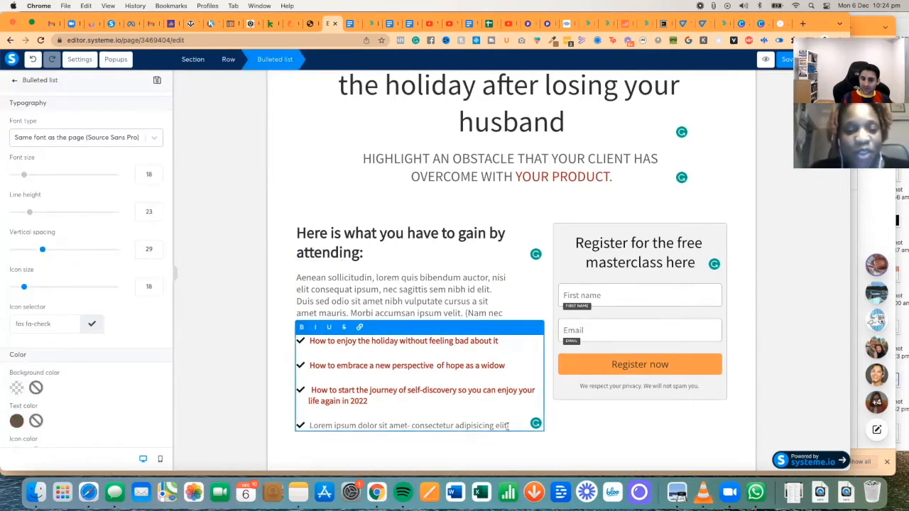
{"action": "left_click_drag", "start_coordinate": [509, 425], "coordinate": [309, 425]}
{"action": "key", "text": "BackSpace"}
{"action": "key", "text": "BackSpace"}
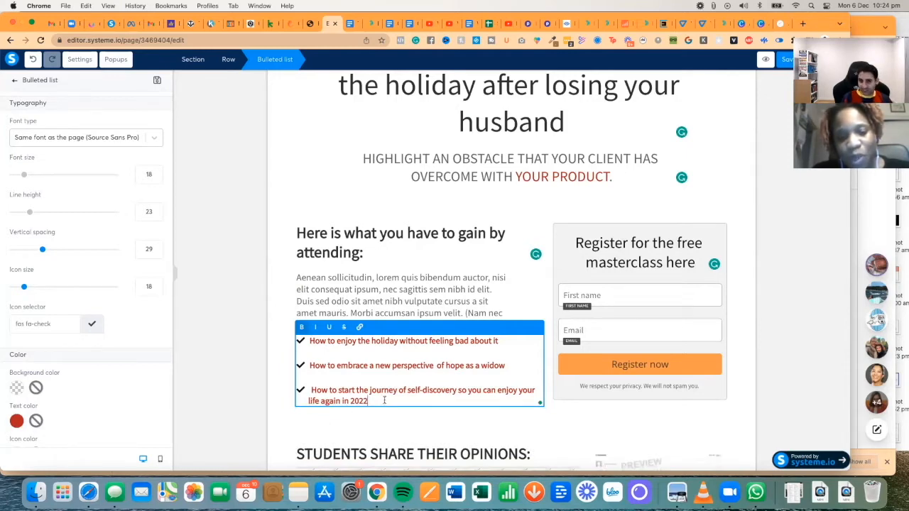
{"action": "key", "text": "Return"}
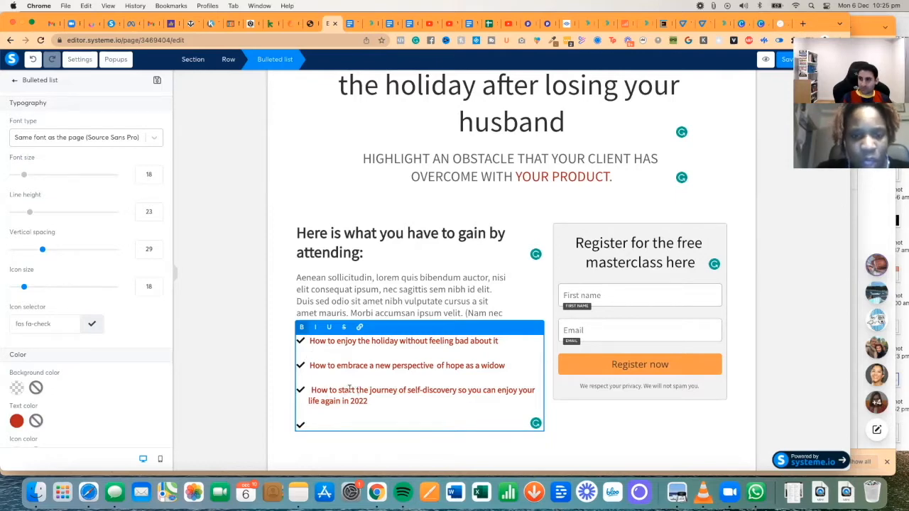
{"action": "left_click", "coordinate": [287, 375]}
{"action": "left_click", "coordinate": [341, 341]}
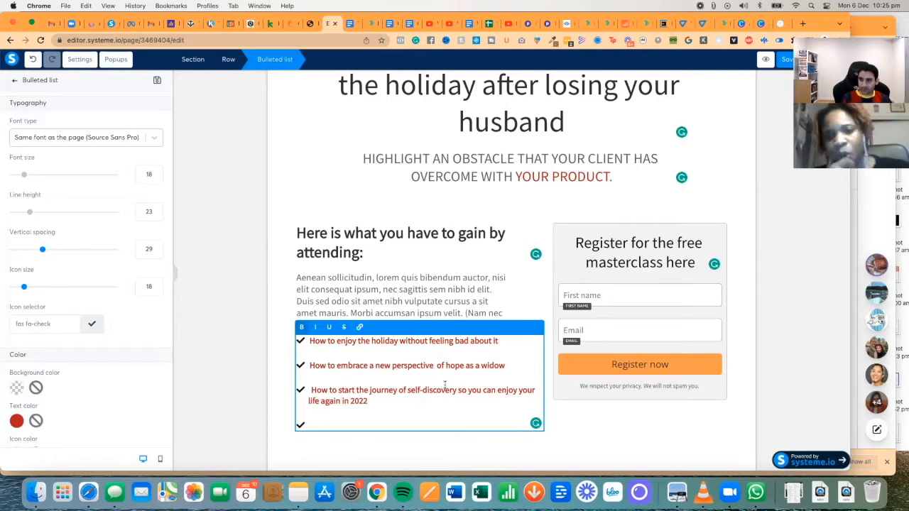
{"action": "left_click", "coordinate": [433, 295]}
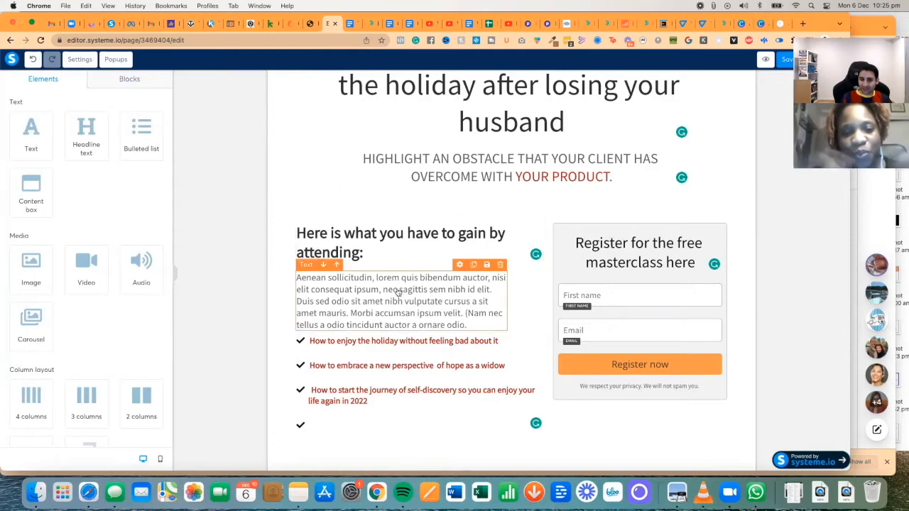
- Write the intro paragraph about joining other wonderful widows to rediscover hope and joy in the new year
{"action": "left_click", "coordinate": [398, 293]}
{"action": "key", "text": "ctrl+a"}
{"action": "key", "text": "BackSpace"}
{"action": "type", "text": "In add"}
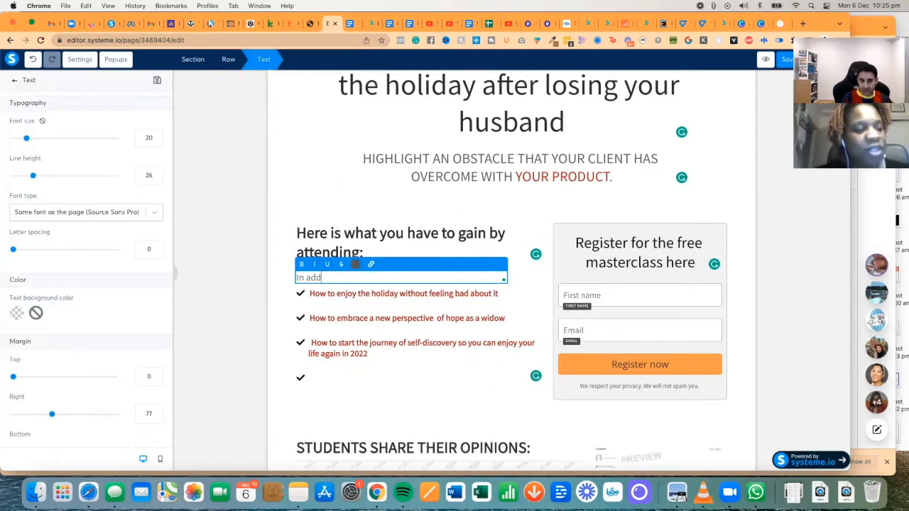
{"action": "type", "text": "ition to"}
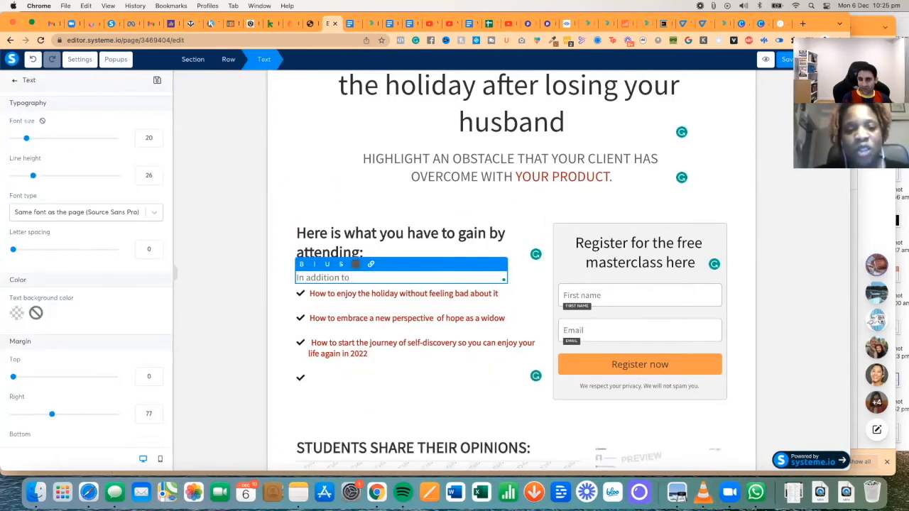
{"action": "type", "text": " joining"}
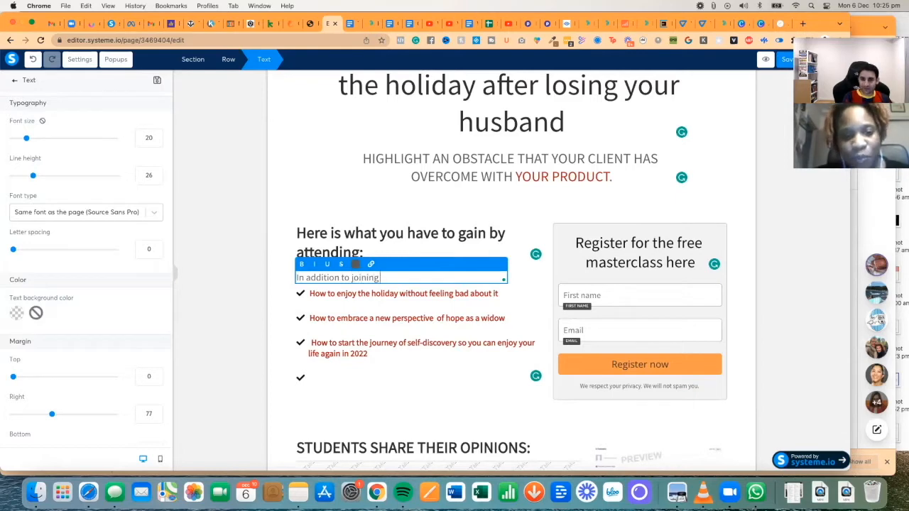
{"action": "type", "text": " myself with other"}
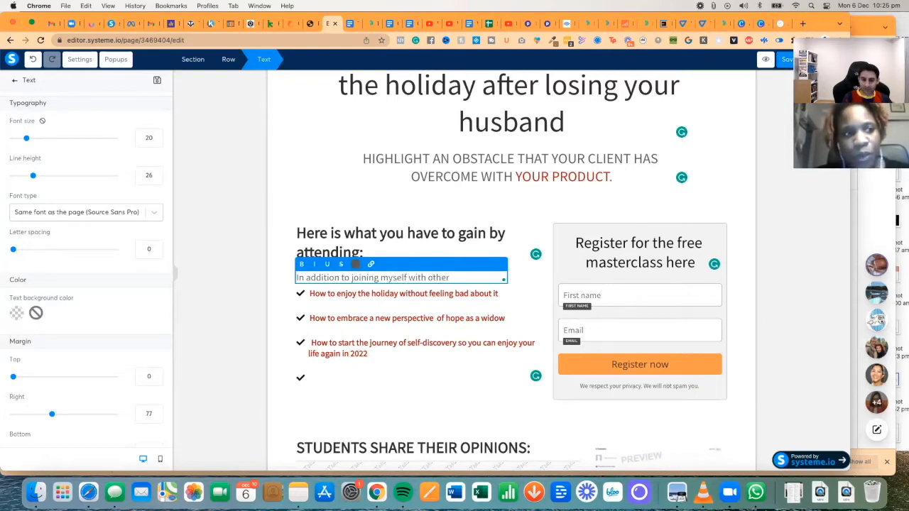
{"action": "type", "text": " wonderful women"}
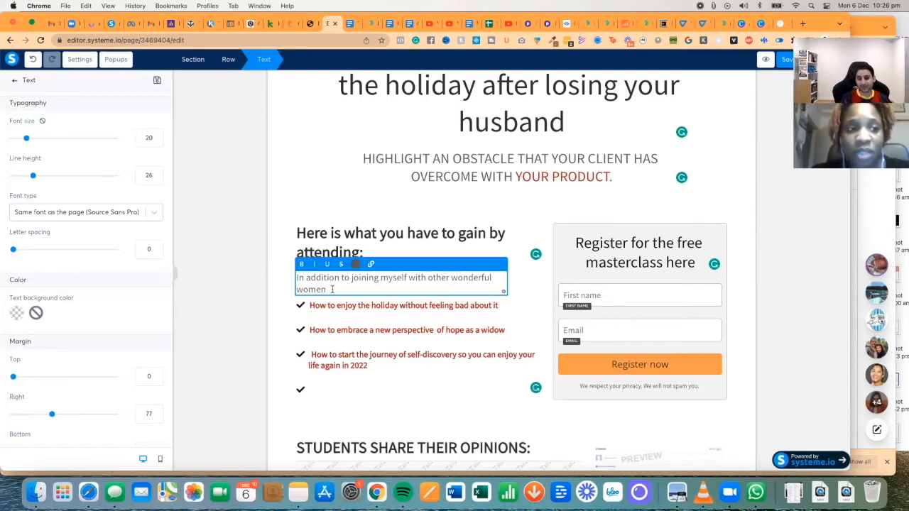
{"action": "scroll", "coordinate": [332, 289], "scroll_direction": "up", "scroll_amount": 1}
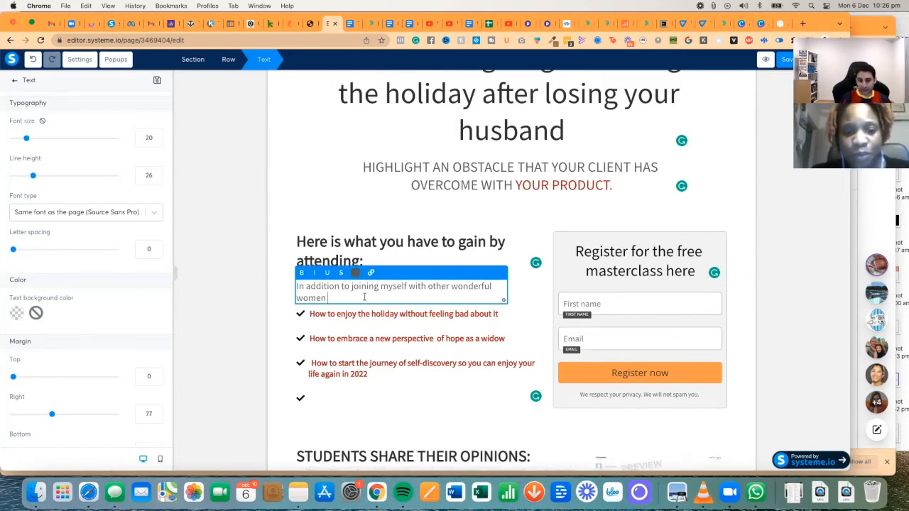
{"action": "type", "text": ", we will discuss topics to help you re"}
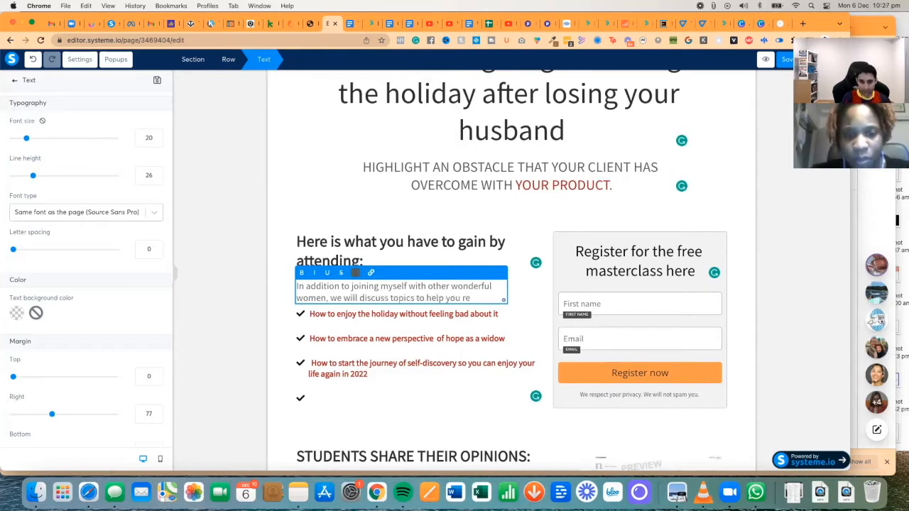
{"action": "type", "text": "discover hope"}
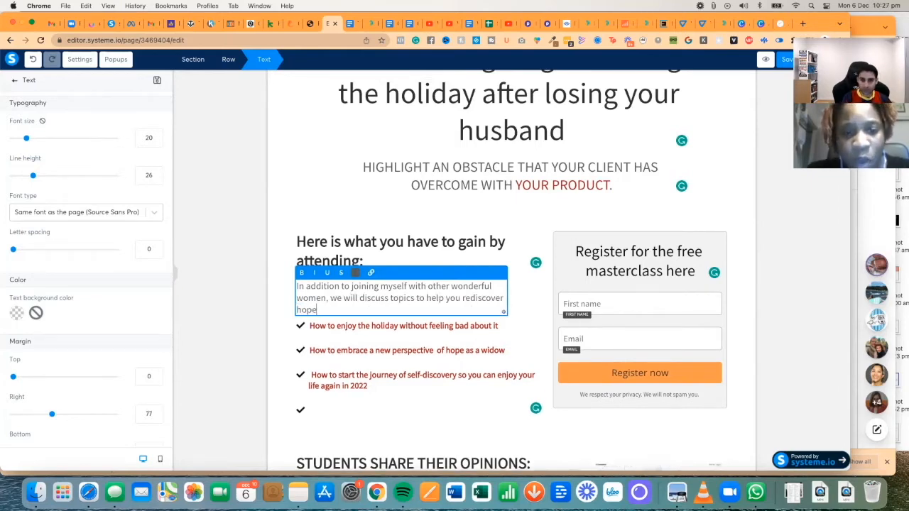
{"action": "left_click", "coordinate": [328, 299]}
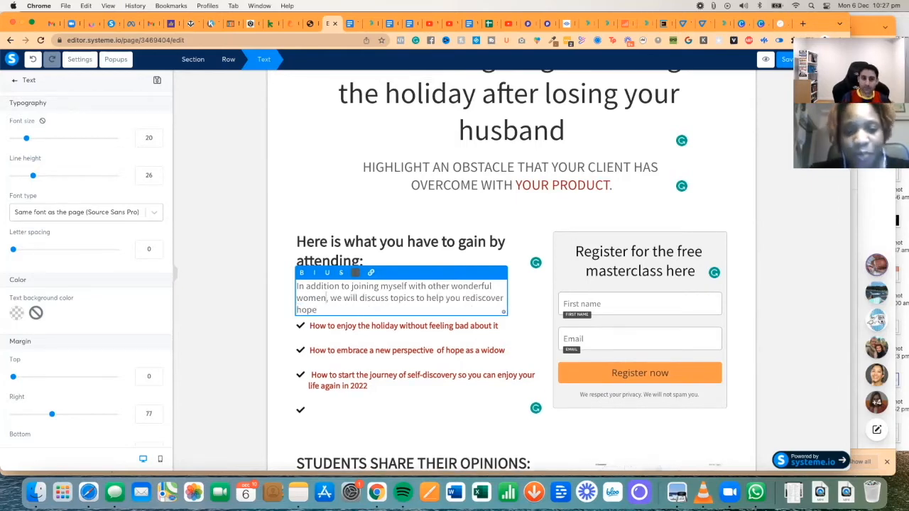
{"action": "key", "text": "BackSpace"}
{"action": "key", "text": "BackSpace"}
{"action": "key", "text": "BackSpace"}
{"action": "key", "text": "BackSpace"}
{"action": "key", "text": "BackSpace"}
{"action": "type", "text": "widows"}
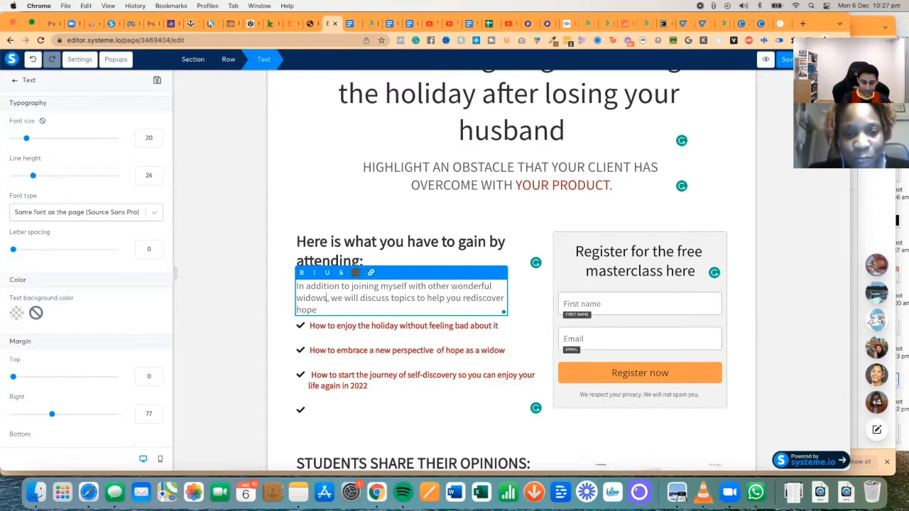
{"action": "type", "text": " (an amazing community to be part of)"}
{"action": "key", "text": "Down"}
{"action": "type", "text": "and joy in the new year:"}
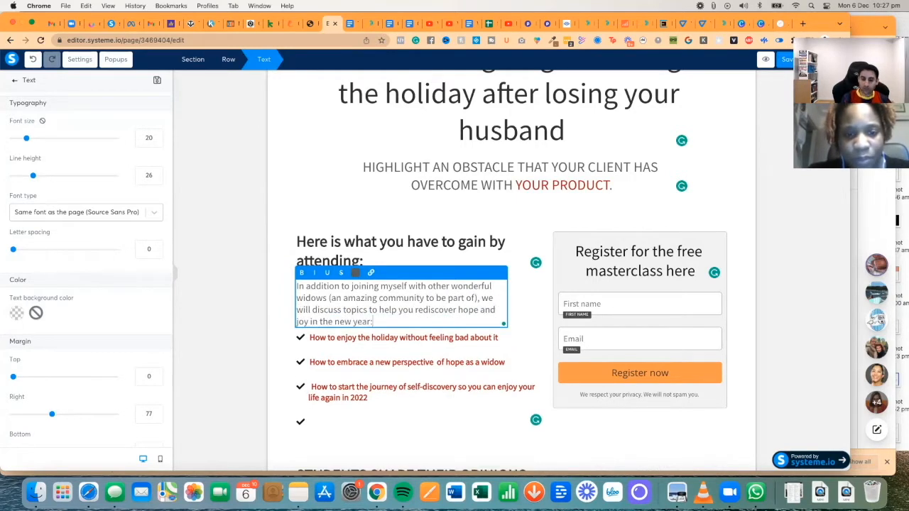
- Make the whole intro paragraph text black
{"action": "key", "text": "ctrl+a"}
{"action": "left_click", "coordinate": [356, 272]}
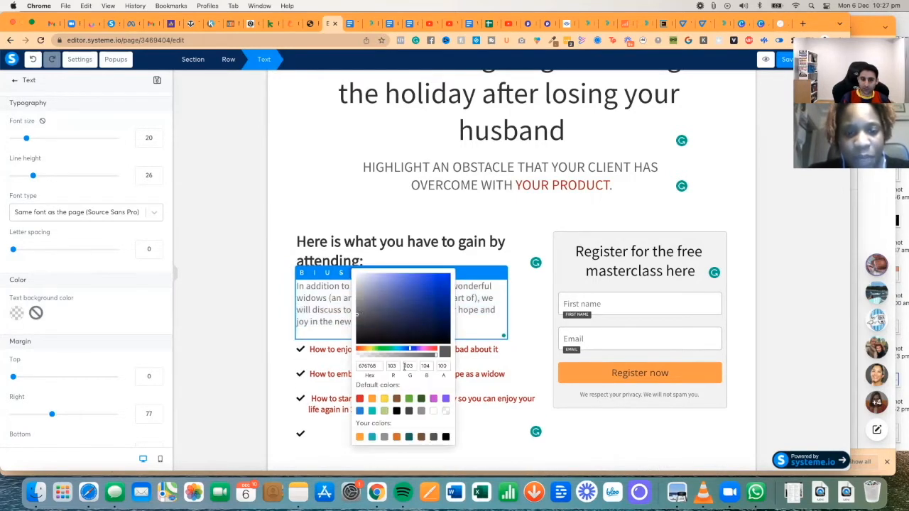
{"action": "left_click", "coordinate": [396, 411]}
{"action": "left_click", "coordinate": [525, 310]}
{"action": "scroll", "coordinate": [524, 309], "scroll_direction": "down", "scroll_amount": 3}
{"action": "left_click", "coordinate": [446, 241]}
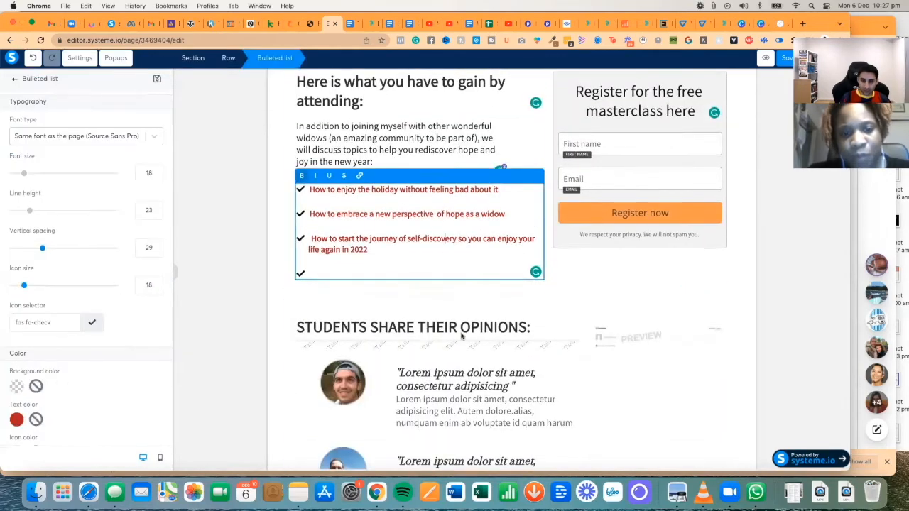
- Delete the testimonials row and the leftover empty row
{"action": "left_click", "coordinate": [462, 339]}
{"action": "scroll", "coordinate": [540, 355], "scroll_direction": "down", "scroll_amount": 3}
{"action": "scroll", "coordinate": [540, 341], "scroll_direction": "up", "scroll_amount": 3}
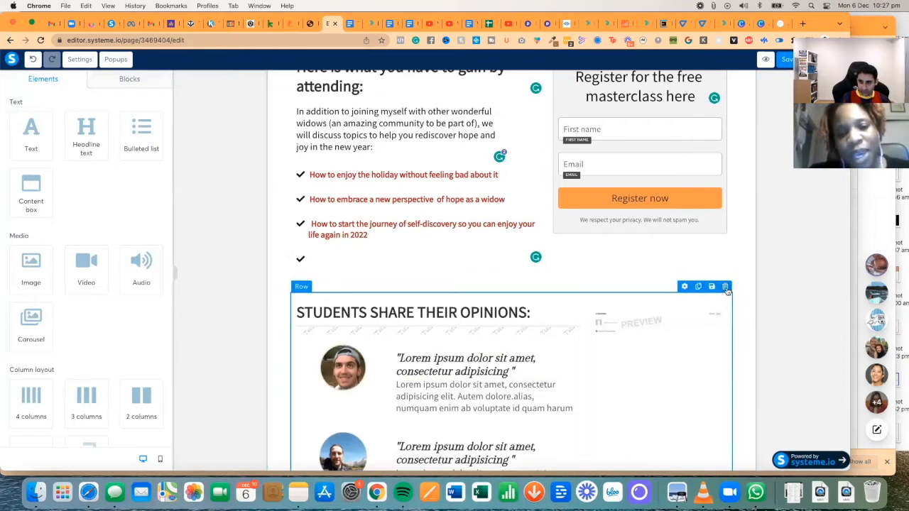
{"action": "left_click", "coordinate": [725, 287]}
{"action": "key", "text": "Return"}
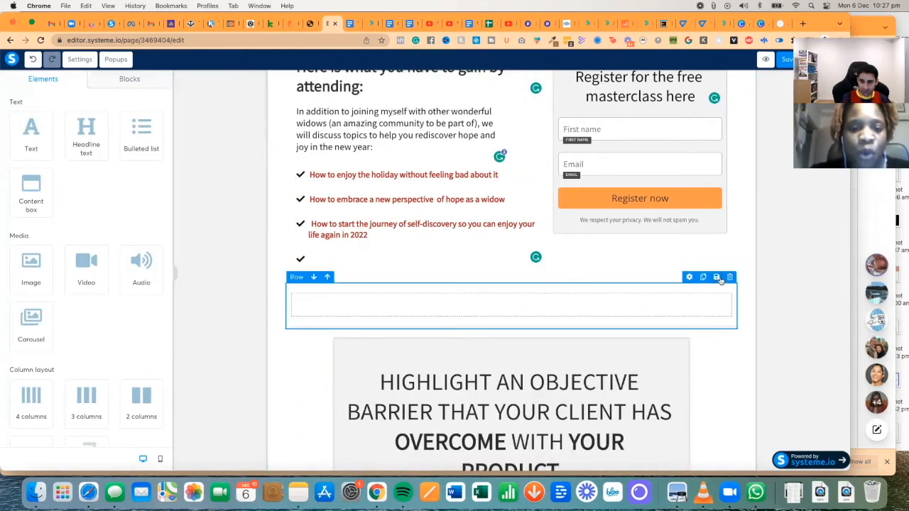
{"action": "left_click", "coordinate": [729, 278]}
{"action": "key", "text": "Return"}
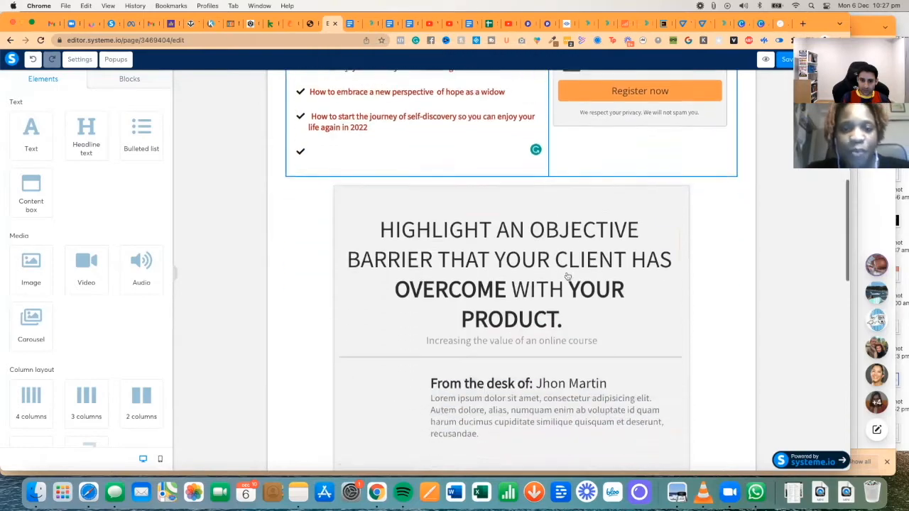
- Delete the OBJECTIVE BARRIER sales-letter row and the privacy, legal notice and copyright footer row
{"action": "scroll", "coordinate": [569, 275], "scroll_direction": "down", "scroll_amount": 2}
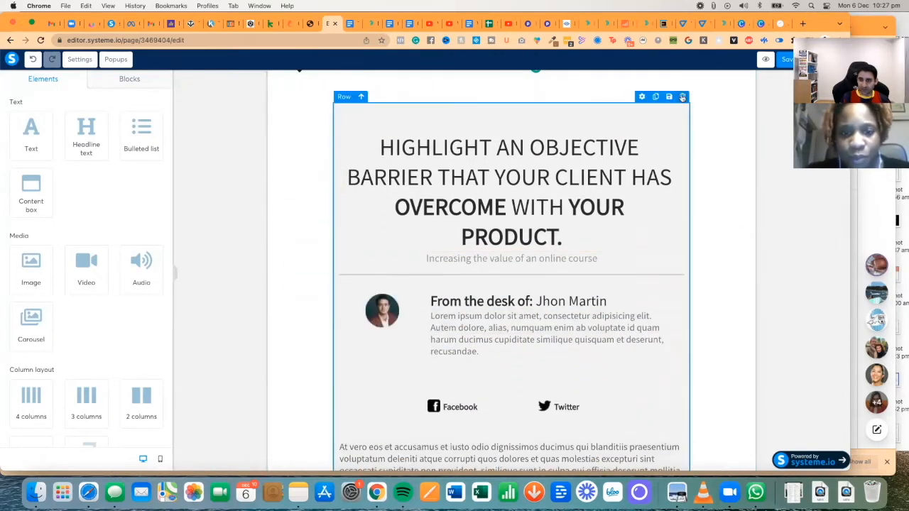
{"action": "left_click", "coordinate": [682, 98]}
{"action": "left_click", "coordinate": [506, 97]}
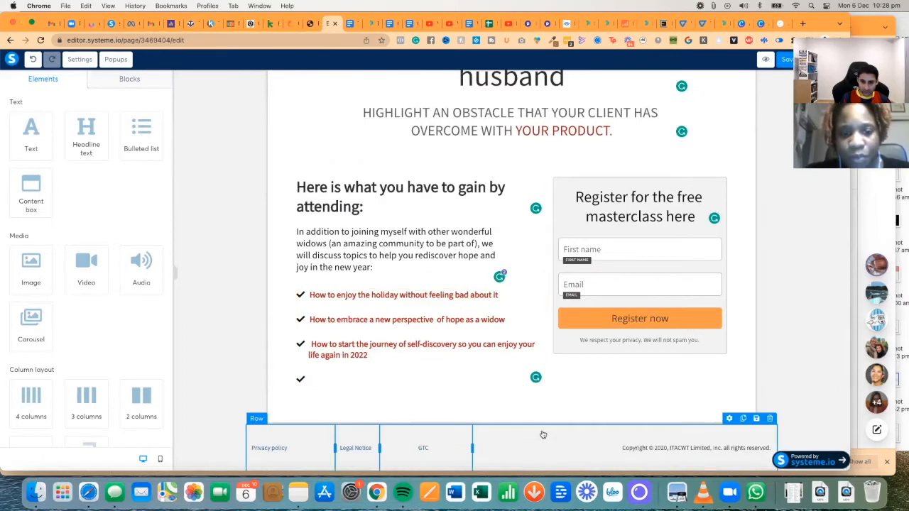
{"action": "left_click", "coordinate": [770, 420]}
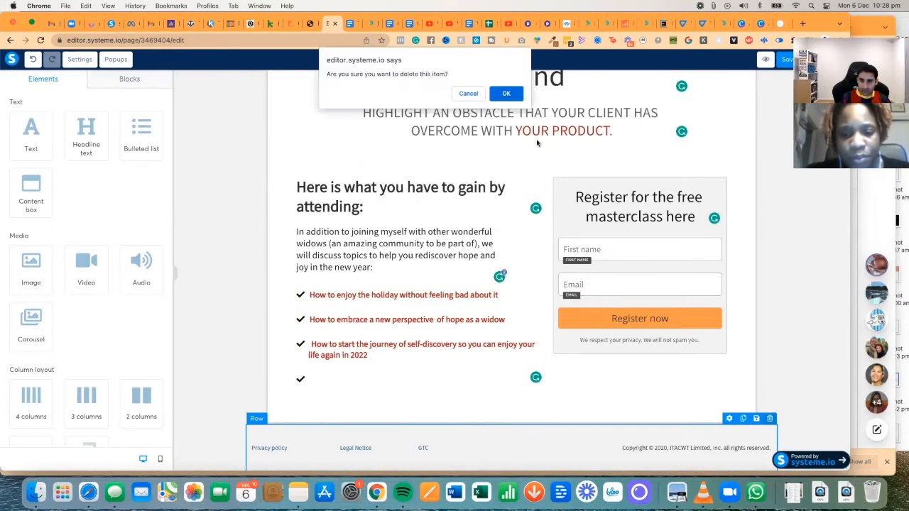
{"action": "left_click", "coordinate": [506, 93]}
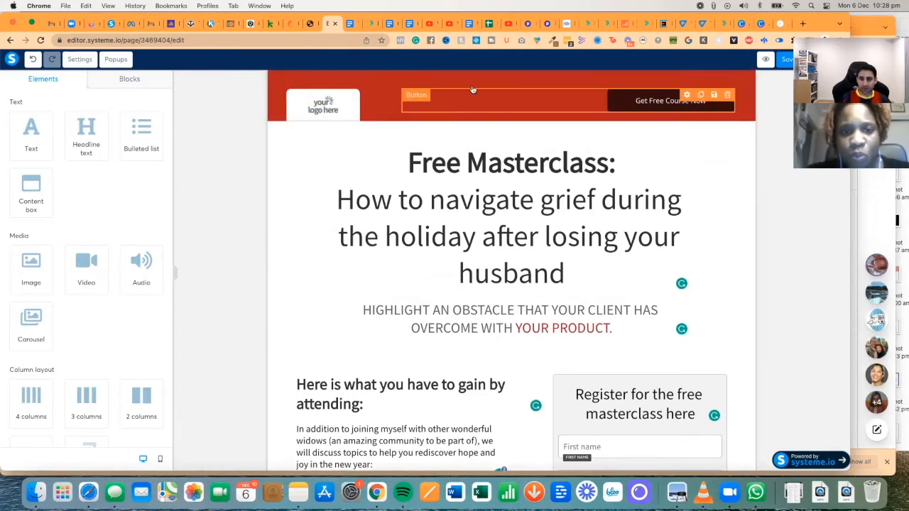
- Remove the Get Free Course Now button from the red header, leaving the logo
{"action": "left_click", "coordinate": [319, 105]}
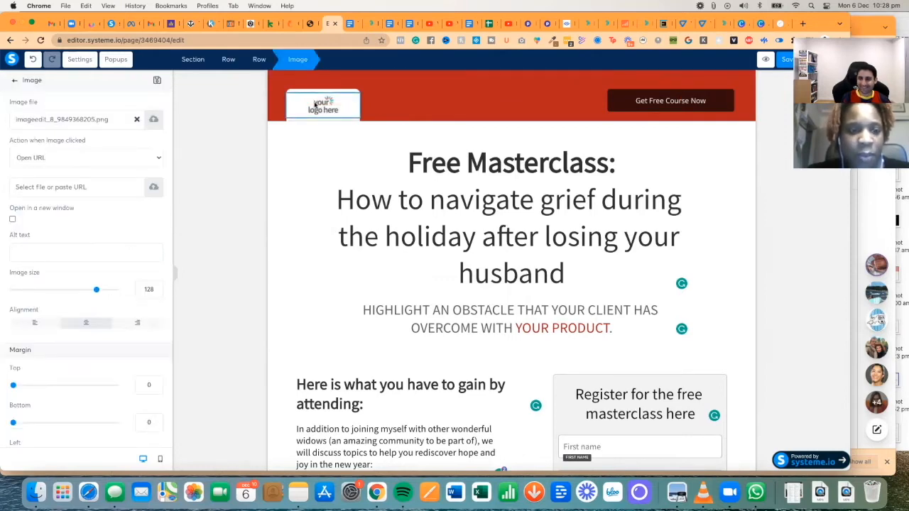
{"action": "left_click", "coordinate": [153, 119]}
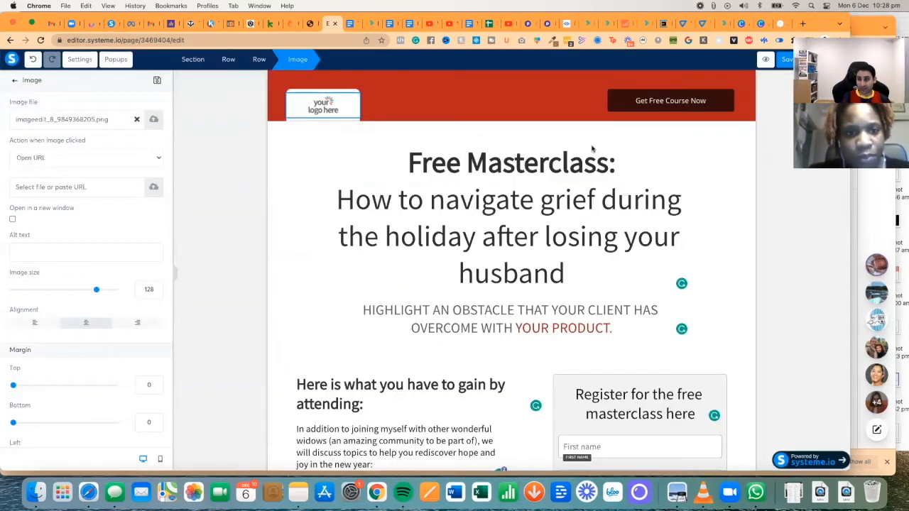
{"action": "left_click", "coordinate": [659, 101]}
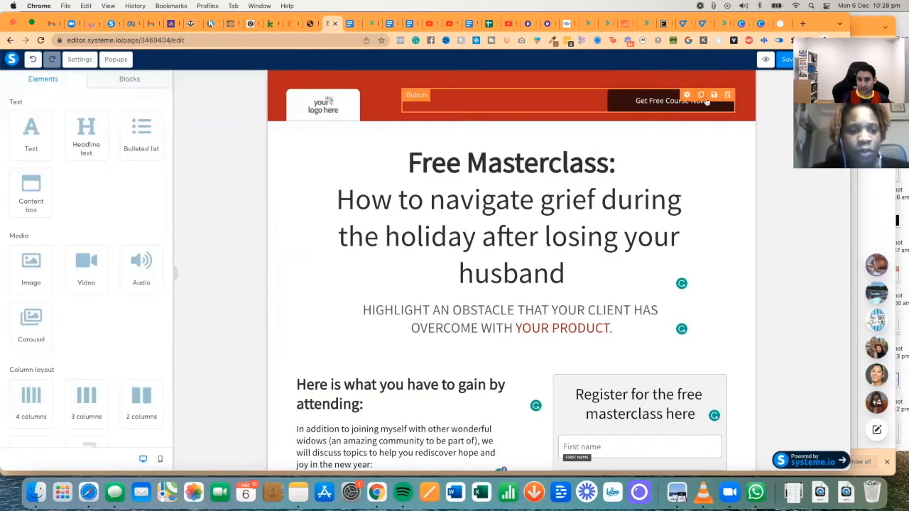
{"action": "left_click", "coordinate": [728, 96]}
{"action": "left_click", "coordinate": [507, 94]}
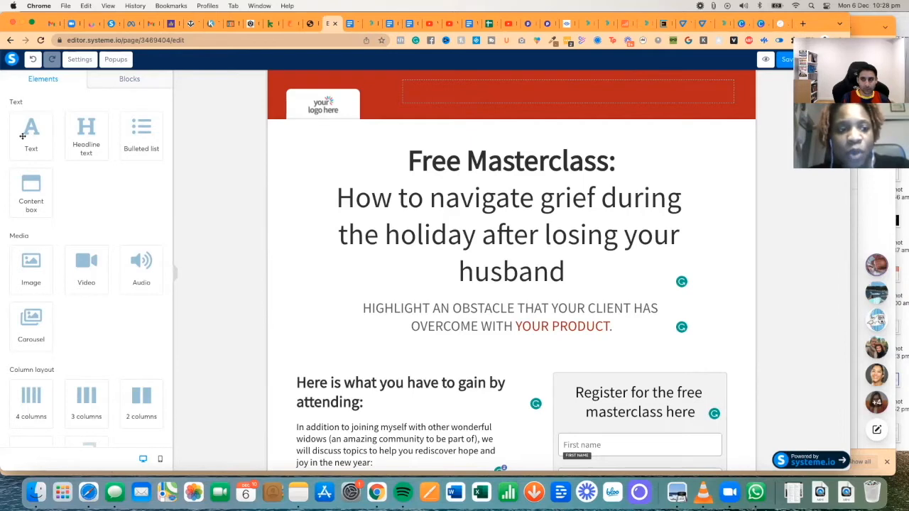
- Add a Text element to the header, then delete its lorem ipsum block again
{"action": "left_click_drag", "start_coordinate": [22, 136], "coordinate": [486, 99]}
{"action": "left_click", "coordinate": [486, 99]}
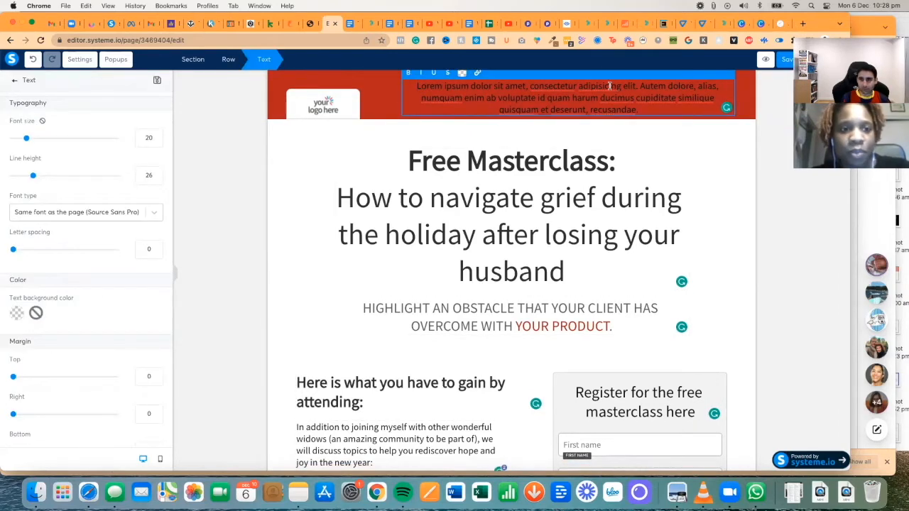
{"action": "left_click", "coordinate": [388, 87]}
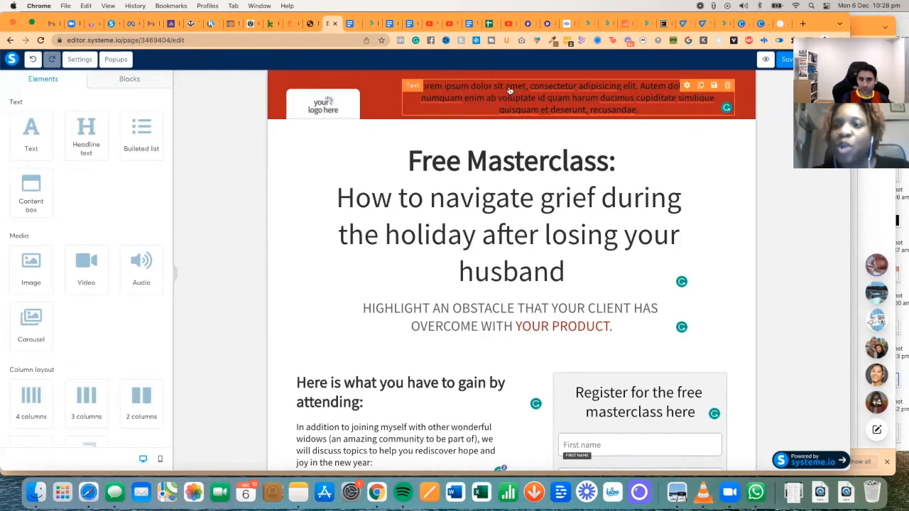
{"action": "left_click", "coordinate": [724, 87]}
{"action": "left_click", "coordinate": [504, 93]}
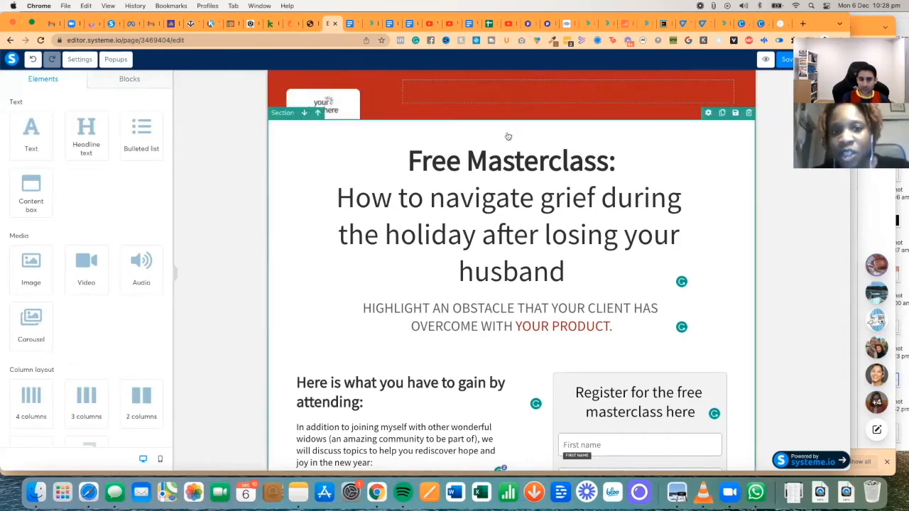
{"action": "left_click", "coordinate": [463, 210]}
- Replace the placeholder subheadline text with 'A zoom meet-up for widows'
{"action": "left_click", "coordinate": [485, 311]}
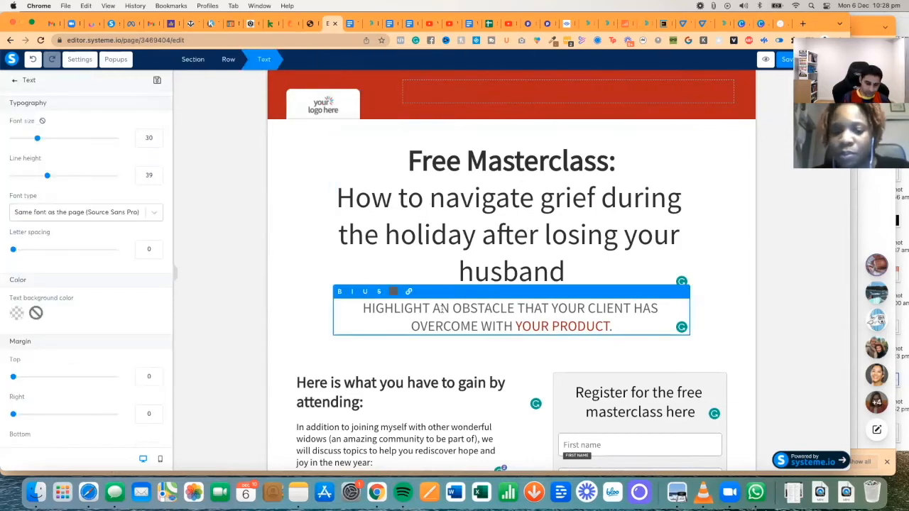
{"action": "type", "text": "A zoom meet-up for widows"}
{"action": "left_click_drag", "start_coordinate": [503, 308], "coordinate": [667, 326]}
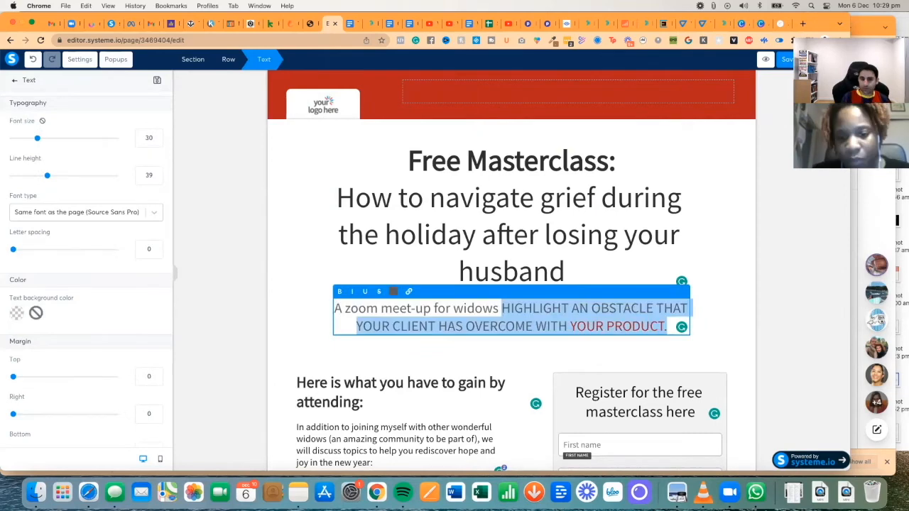
{"action": "key", "text": "BackSpace"}
{"action": "key", "text": "BackSpace"}
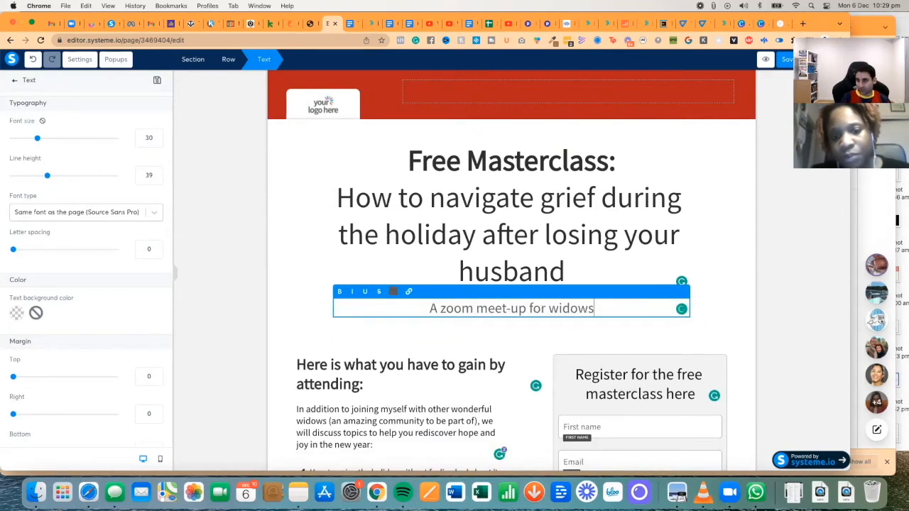
- Colour the whole subheadline red
{"action": "key", "text": "super+a"}
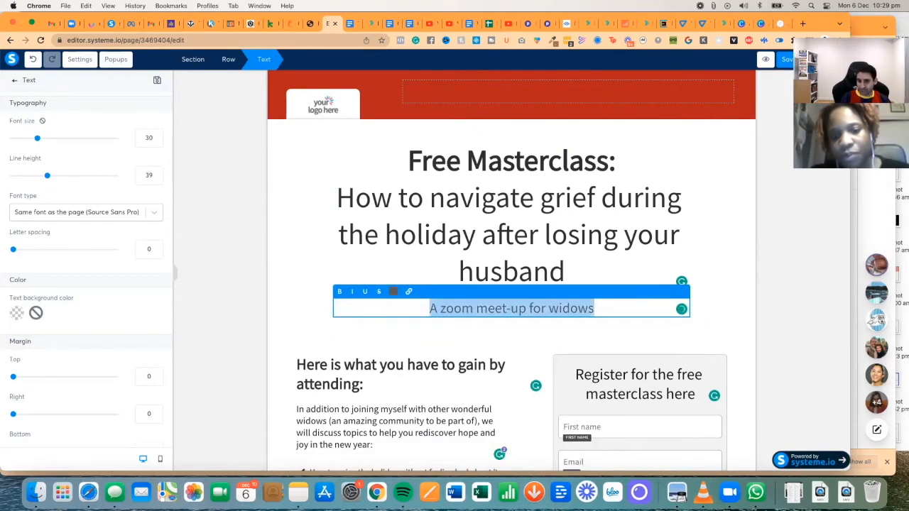
{"action": "left_click", "coordinate": [395, 294]}
{"action": "left_click", "coordinate": [398, 425]}
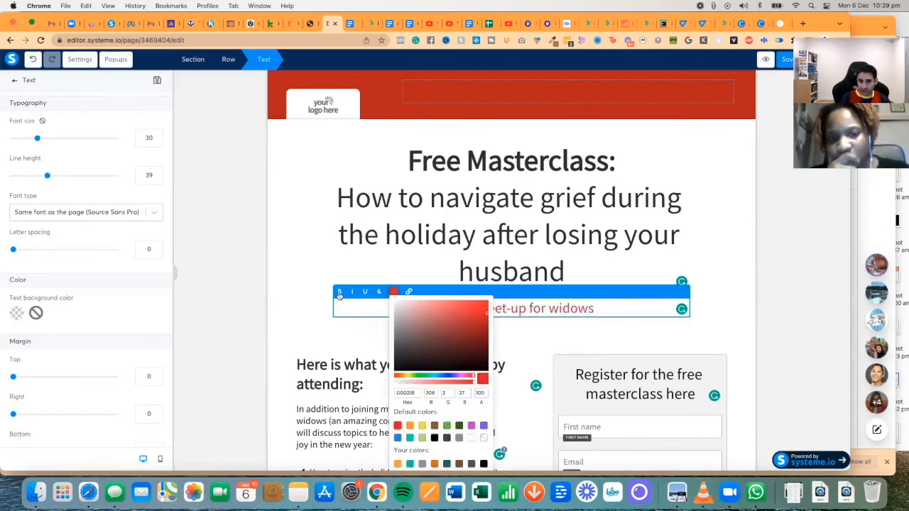
{"action": "left_click", "coordinate": [409, 330]}
{"action": "triple_click", "coordinate": [438, 308]}
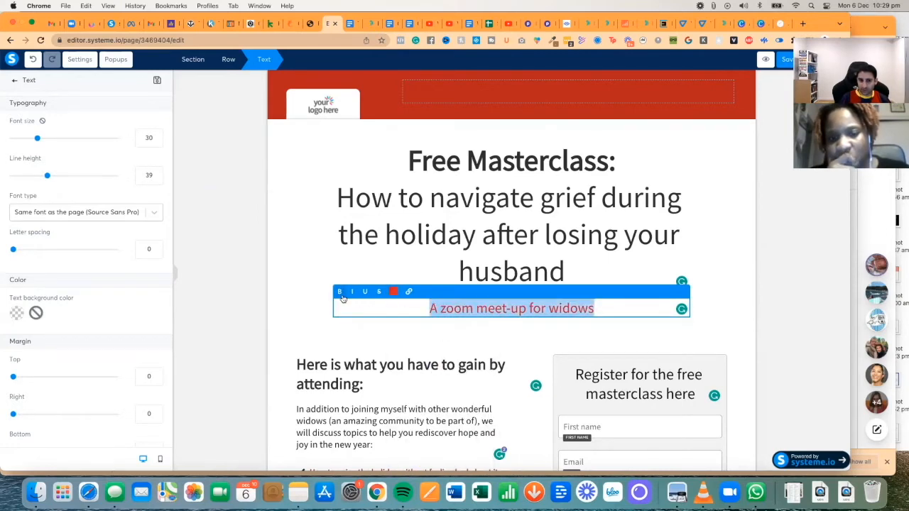
{"action": "left_click", "coordinate": [462, 308]}
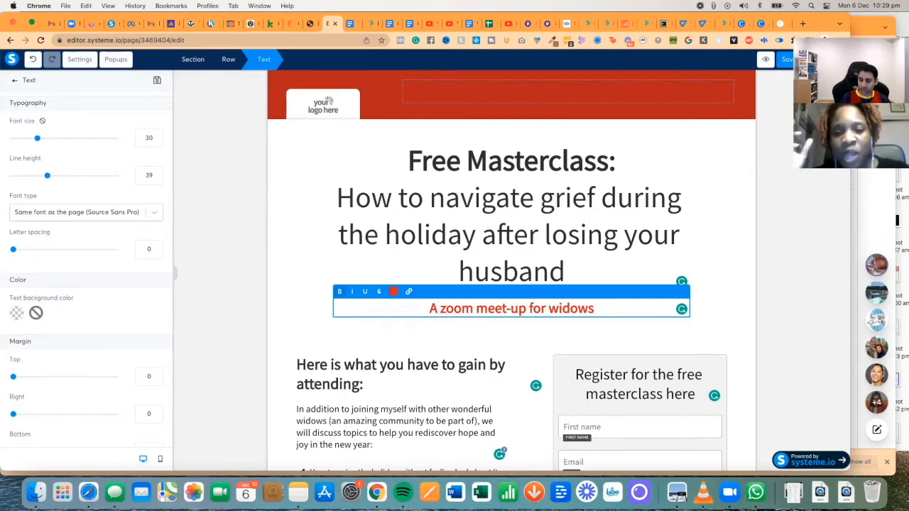
{"action": "left_click", "coordinate": [546, 254]}
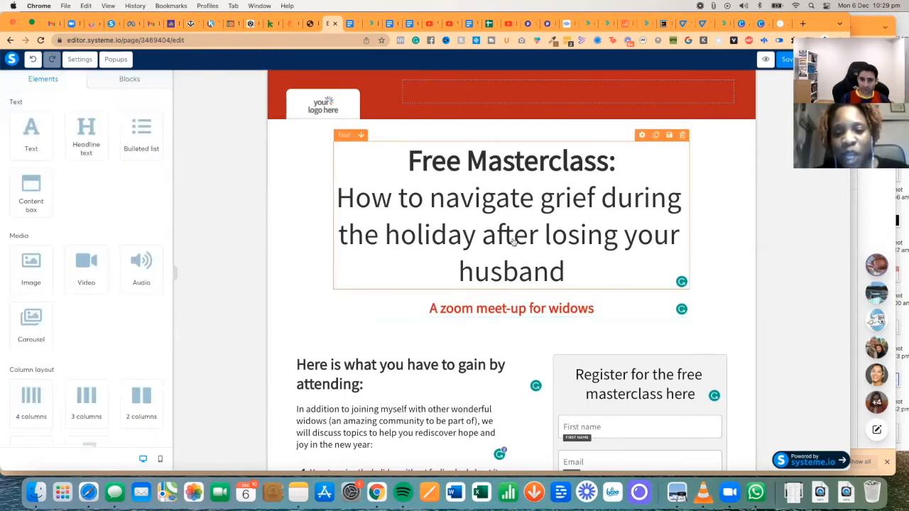
- Lower the main headline's font size to 51
{"action": "left_click", "coordinate": [513, 243]}
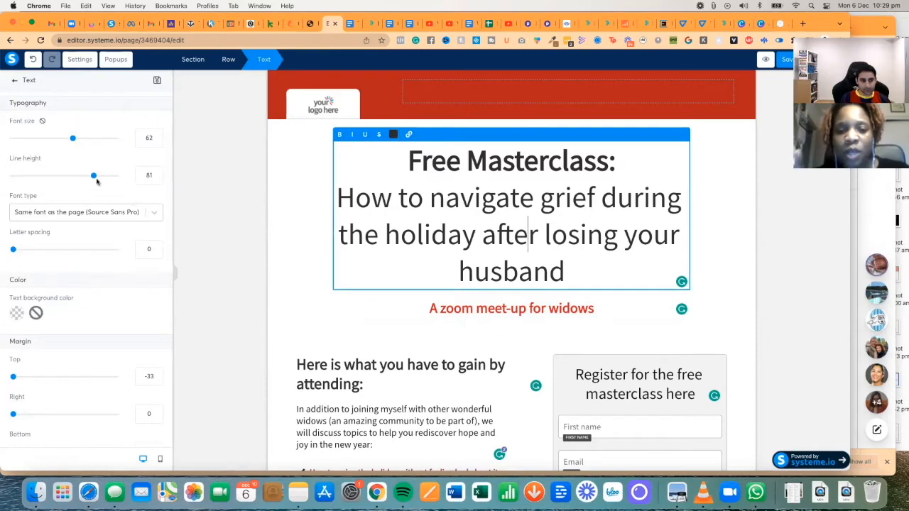
{"action": "left_click_drag", "start_coordinate": [72, 140], "coordinate": [61, 140]}
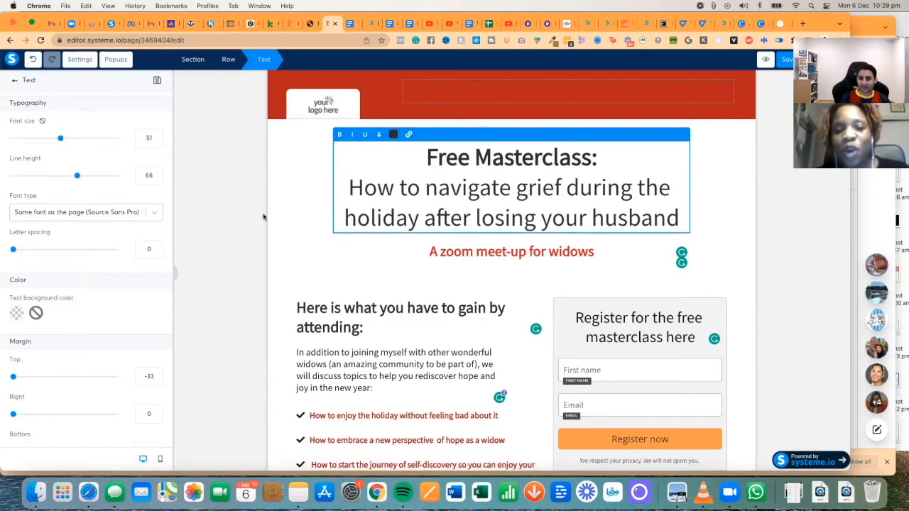
{"action": "left_click", "coordinate": [462, 252]}
- Change the subheadline wording from 'zoom meet-up for' to 'live webinar just for' widows
{"action": "left_click", "coordinate": [462, 250]}
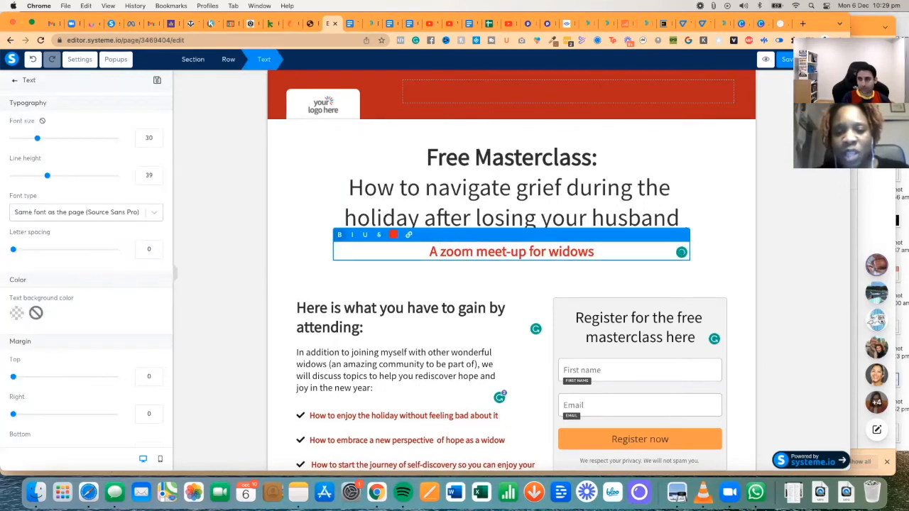
{"action": "type", "text": "M"}
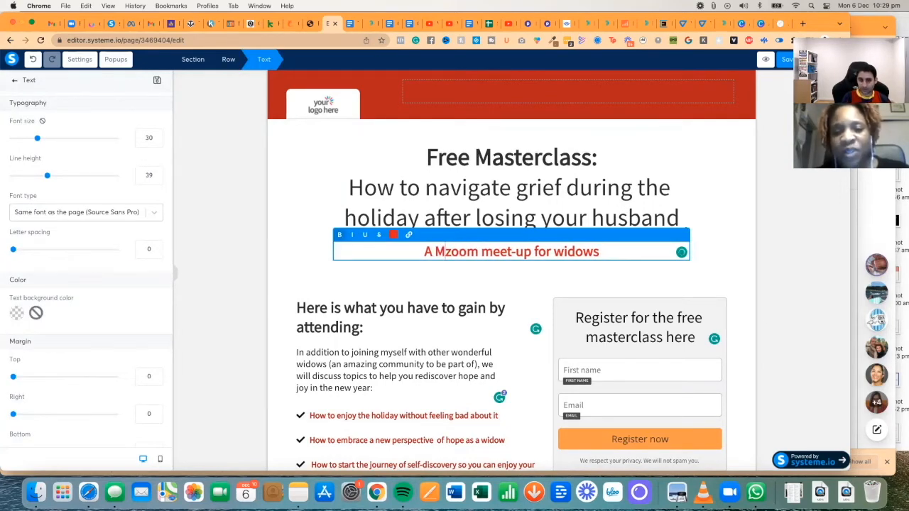
{"action": "key", "text": "BackSpace"}
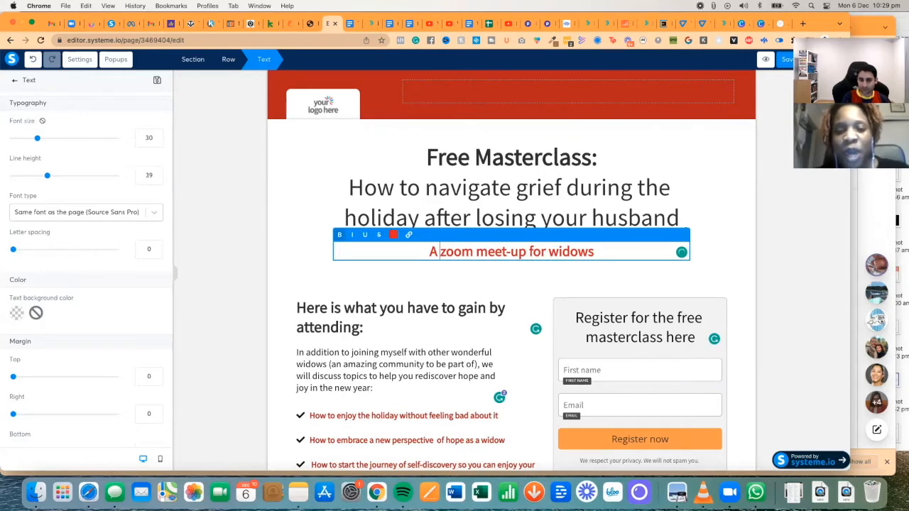
{"action": "type", "text": "live "}
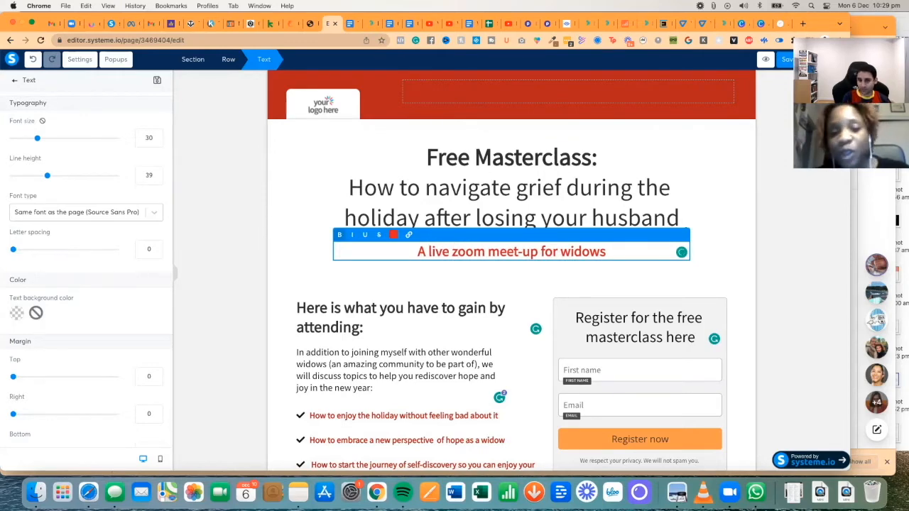
{"action": "type", "text": "we"}
{"action": "type", "text": "vbinac"}
{"action": "key", "text": "BackSpace"}
{"action": "key", "text": "BackSpace"}
{"action": "key", "text": "BackSpace"}
{"action": "key", "text": "BackSpace"}
{"action": "key", "text": "BackSpace"}
{"action": "key", "text": "BackSpace"}
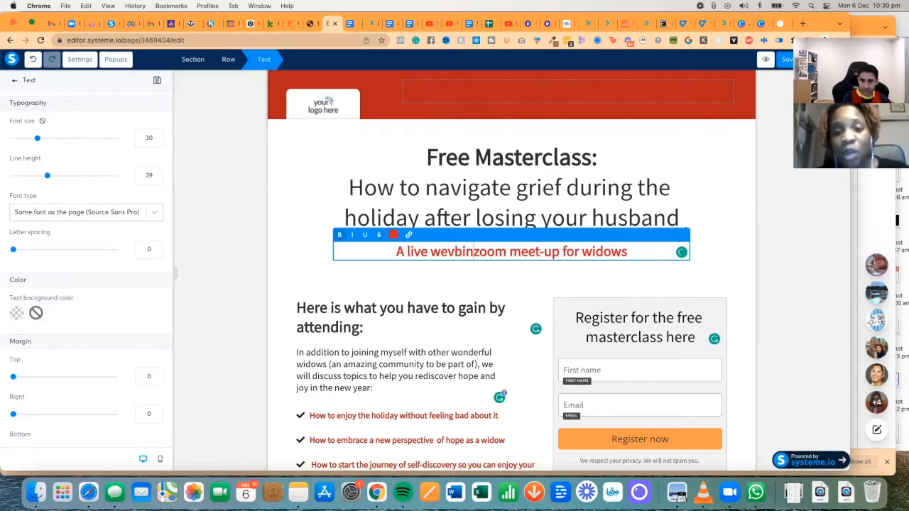
{"action": "type", "text": "binar just for"}
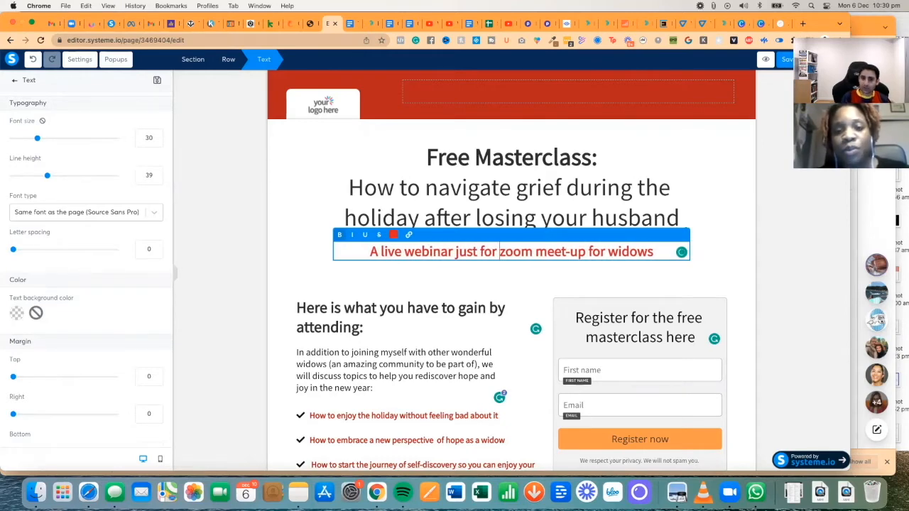
{"action": "key", "text": "shift+Right"}
{"action": "key", "text": "shift+Right"}
{"action": "key", "text": "shift+Right"}
{"action": "key", "text": "shift+Right"}
{"action": "key", "text": "shift+Right"}
{"action": "key", "text": "shift+Right"}
{"action": "key", "text": "shift+Right"}
{"action": "key", "text": "shift+Right"}
{"action": "key", "text": "shift+Right"}
{"action": "key", "text": "shift+Right"}
{"action": "key", "text": "shift+Right"}
{"action": "key", "text": "shift+Right"}
{"action": "key", "text": "shift+Right"}
{"action": "key", "text": "shift+Right"}
{"action": "key", "text": "shift+Right"}
{"action": "key", "text": "shift+Right"}
{"action": "key", "text": "shift+Right"}
{"action": "key", "text": "BackSpace"}
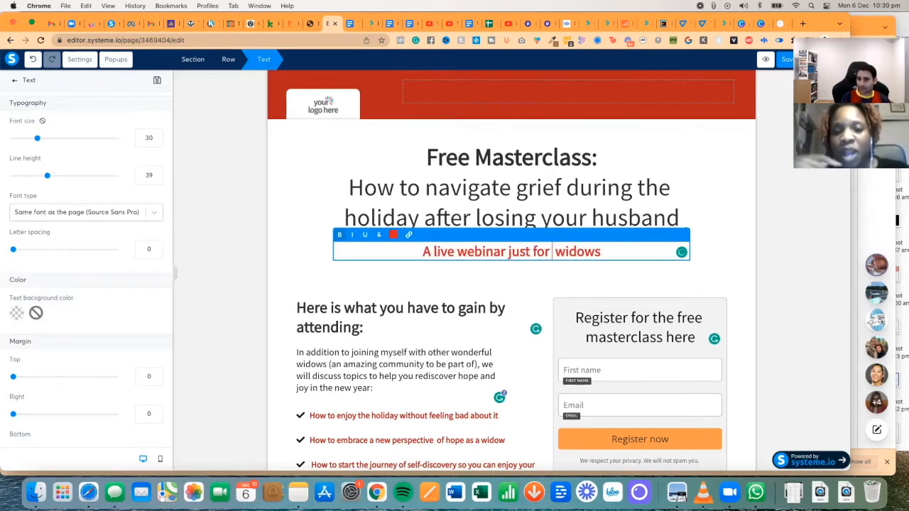
{"action": "key", "text": "BackSpace"}
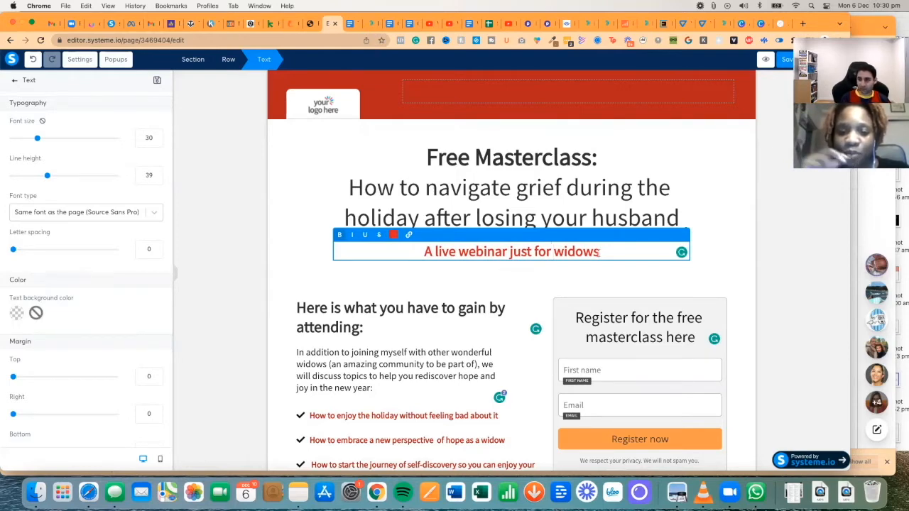
- Replace 'just' with 'exclusive' and raise the subheadline font size to 40
{"action": "key", "text": "alt+Left"}
{"action": "key", "text": "alt+BackSpace"}
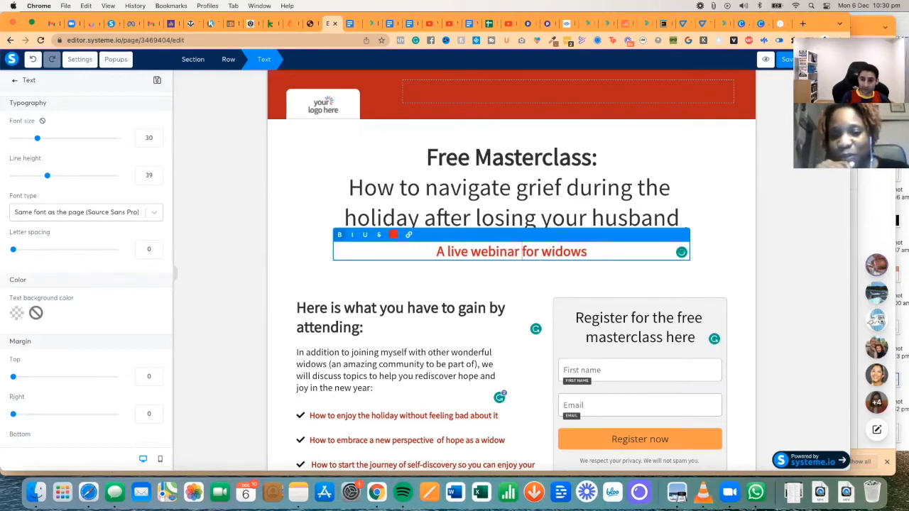
{"action": "type", "text": "exlusive"}
{"action": "left_click", "coordinate": [507, 253]}
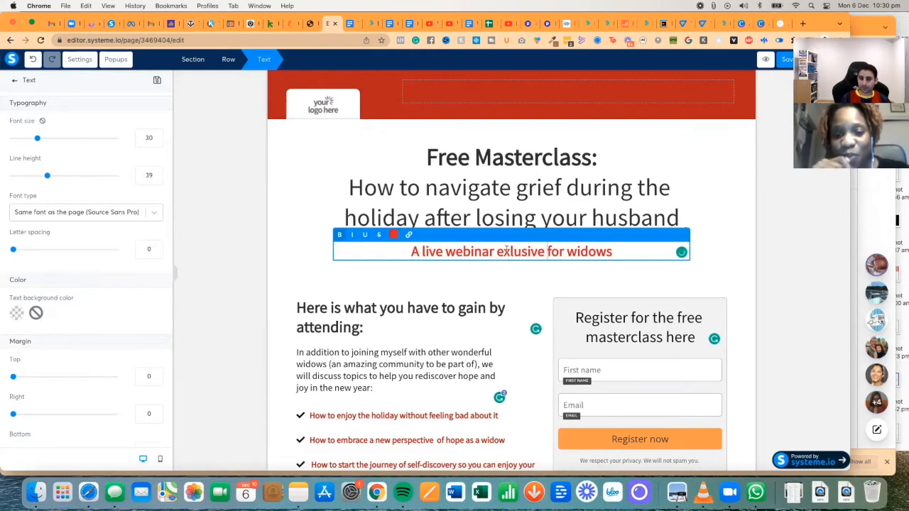
{"action": "type", "text": "c"}
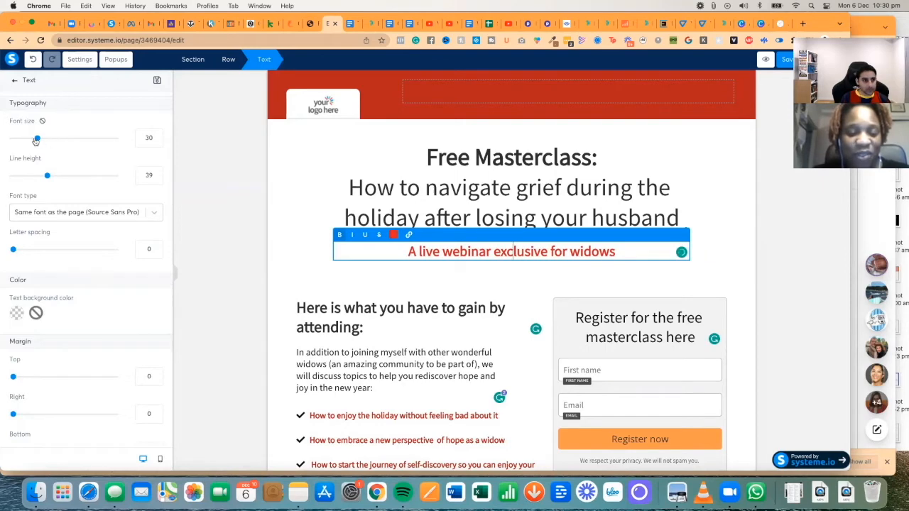
{"action": "left_click_drag", "start_coordinate": [38, 140], "coordinate": [49, 139]}
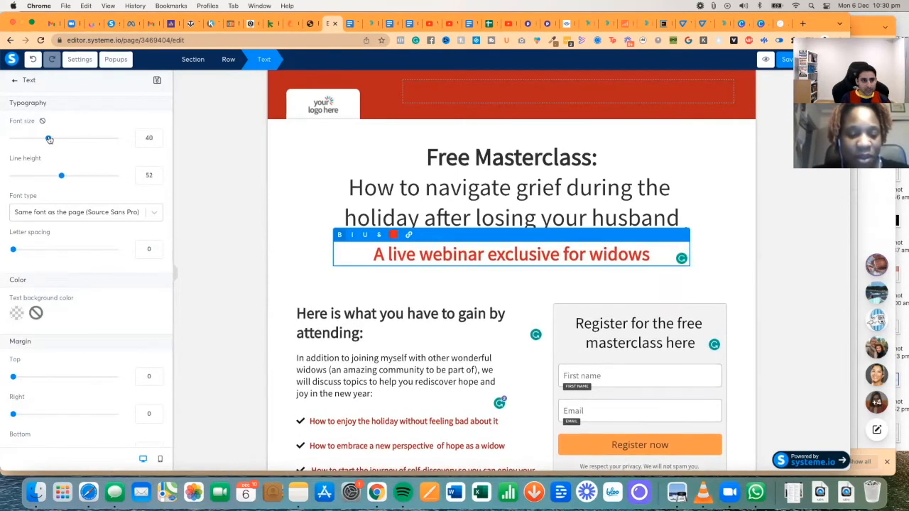
{"action": "left_click", "coordinate": [297, 175]}
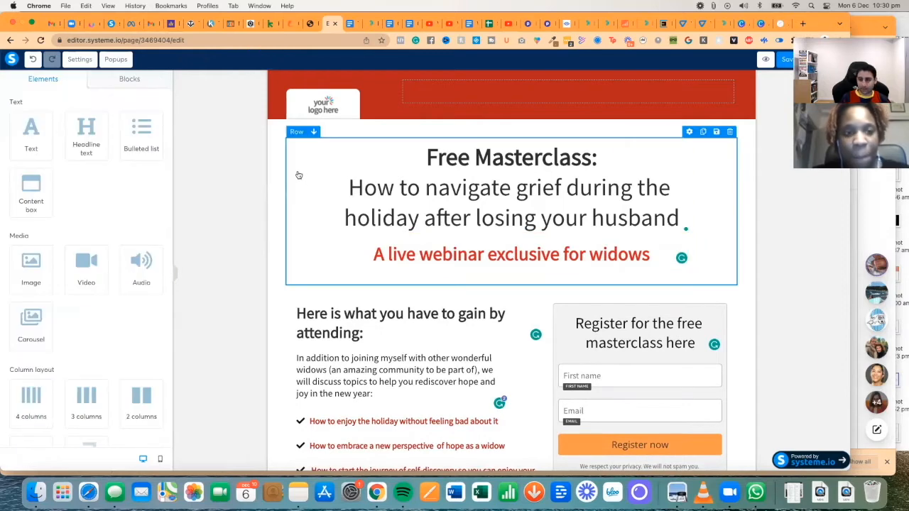
- Set the bulleted list's checkmark icon colour to red
{"action": "scroll", "coordinate": [297, 158], "scroll_direction": "down", "scroll_amount": 2}
{"action": "left_click", "coordinate": [402, 418]}
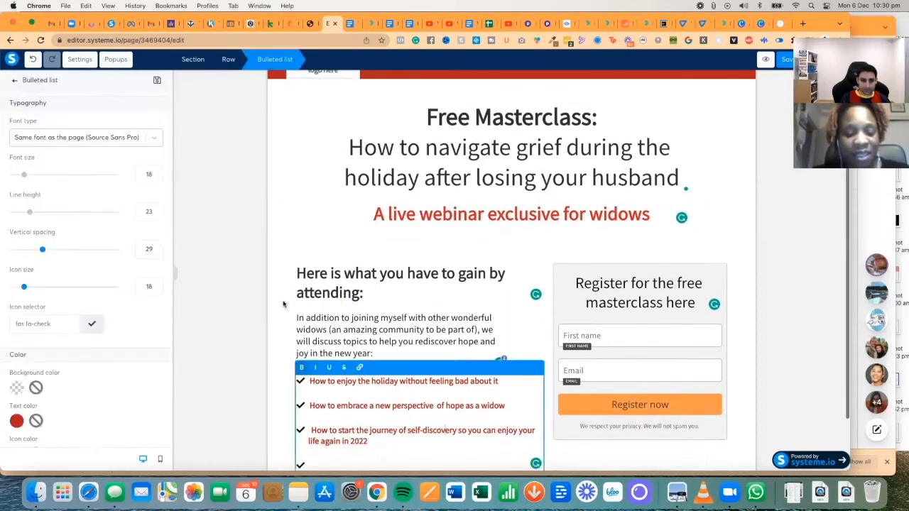
{"action": "left_click", "coordinate": [17, 421]}
{"action": "scroll", "coordinate": [72, 426], "scroll_direction": "down", "scroll_amount": 2}
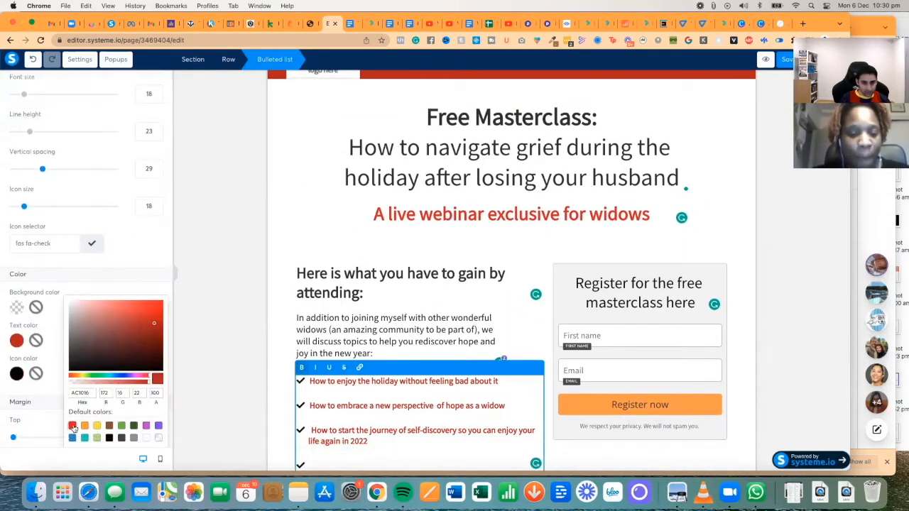
{"action": "left_click", "coordinate": [72, 427]}
{"action": "left_click", "coordinate": [306, 356]}
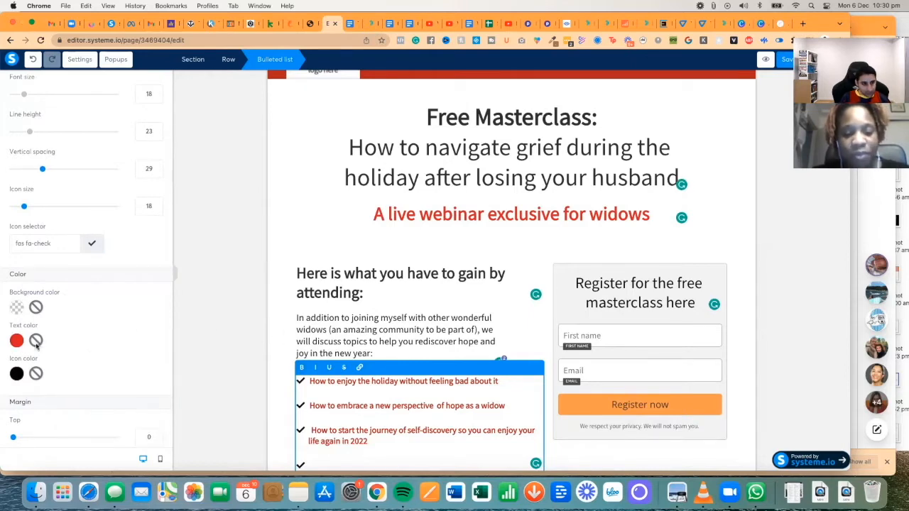
{"action": "left_click", "coordinate": [16, 375]}
{"action": "scroll", "coordinate": [69, 392], "scroll_direction": "down", "scroll_amount": 2}
{"action": "left_click", "coordinate": [72, 391]}
- Make all the bullet text black
{"action": "double_click", "coordinate": [16, 273]}
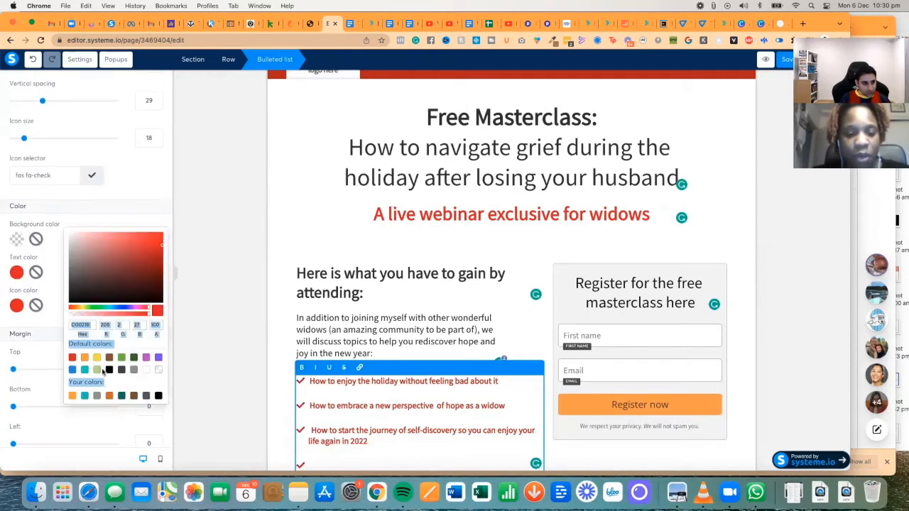
{"action": "left_click", "coordinate": [109, 370]}
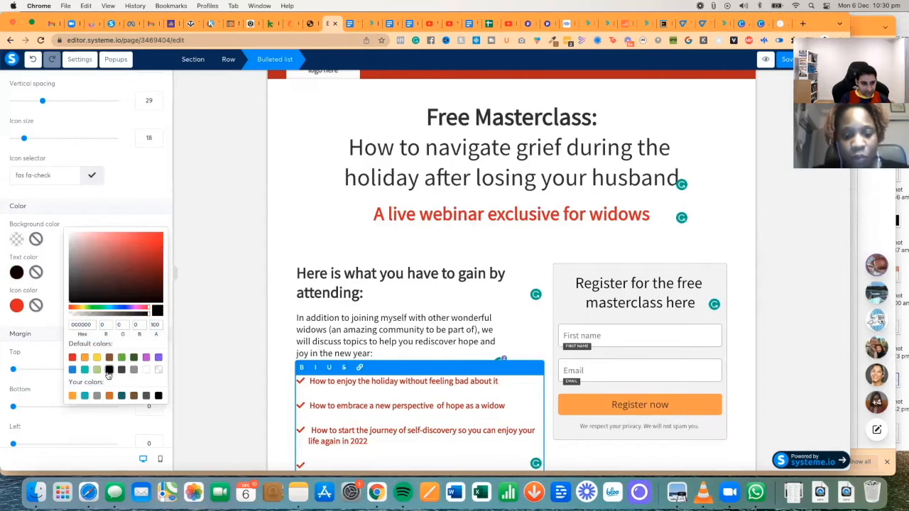
{"action": "left_click", "coordinate": [120, 284]}
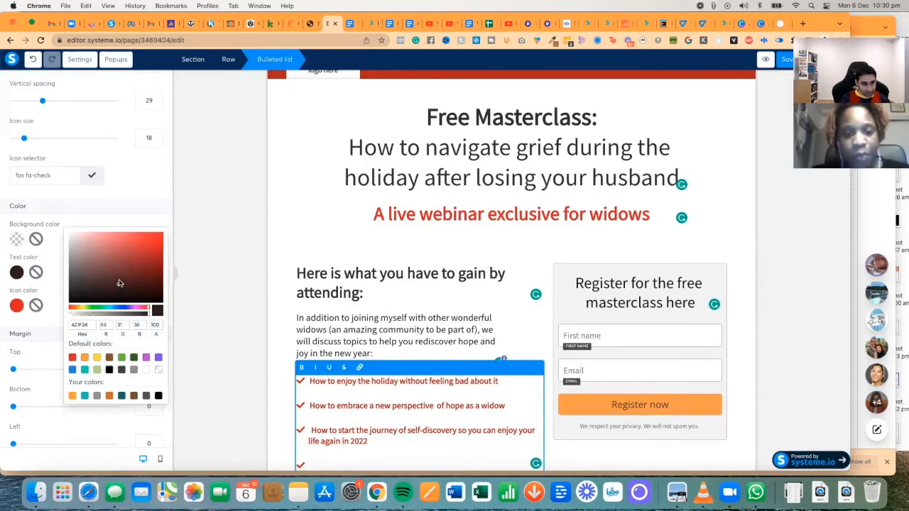
{"action": "left_click", "coordinate": [349, 385]}
{"action": "key", "text": "super+a"}
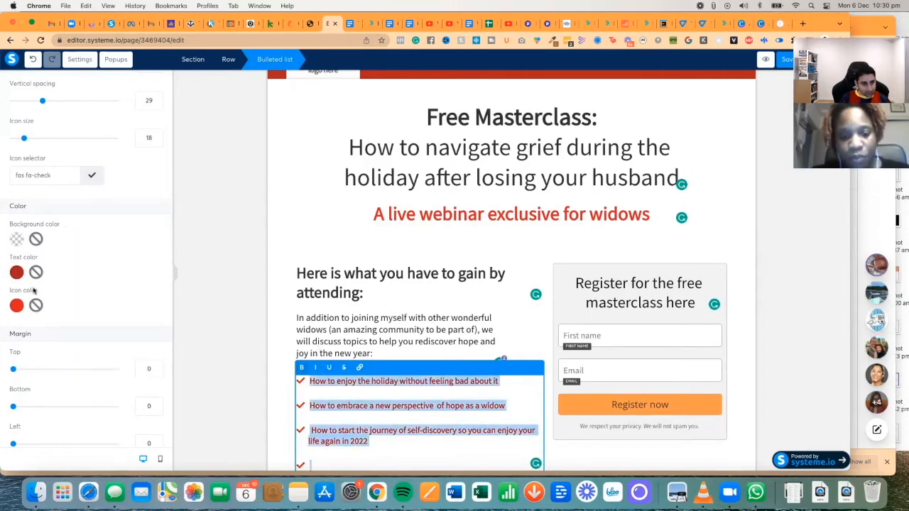
{"action": "left_click", "coordinate": [17, 274]}
{"action": "left_click", "coordinate": [111, 371]}
{"action": "left_click", "coordinate": [136, 212]}
- Enlarge the red webinar subheadline's font slightly
{"action": "left_click", "coordinate": [380, 351]}
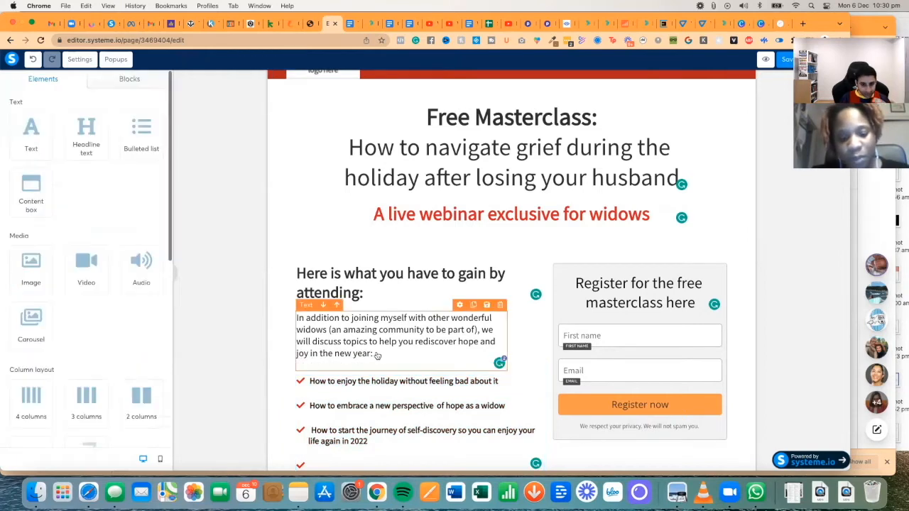
{"action": "left_click", "coordinate": [511, 215]}
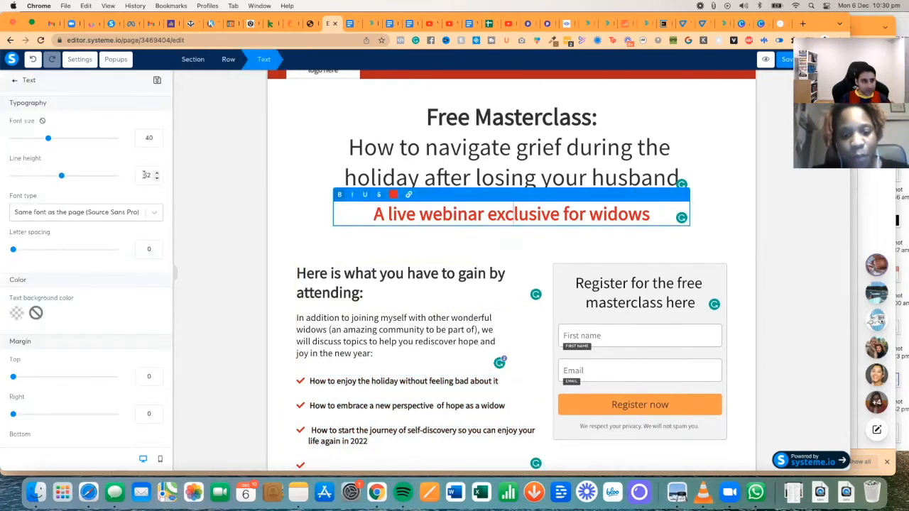
{"action": "left_click_drag", "start_coordinate": [47, 140], "coordinate": [60, 141]}
- Enlarge the webinar subheadline to about size 48 and give the Register now button a red background
{"action": "left_click", "coordinate": [566, 325]}
{"action": "scroll", "coordinate": [650, 332], "scroll_direction": "down", "scroll_amount": 2}
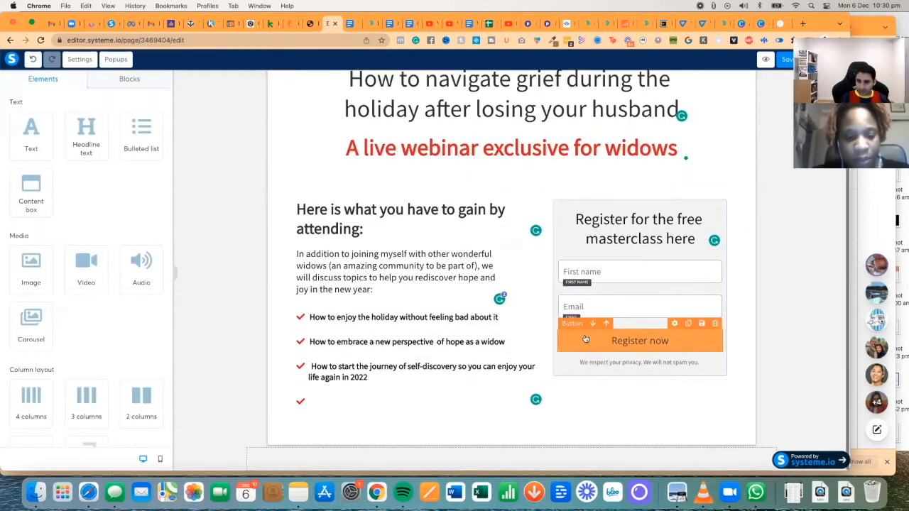
{"action": "left_click", "coordinate": [587, 340]}
{"action": "scroll", "coordinate": [85, 248], "scroll_direction": "down", "scroll_amount": 10}
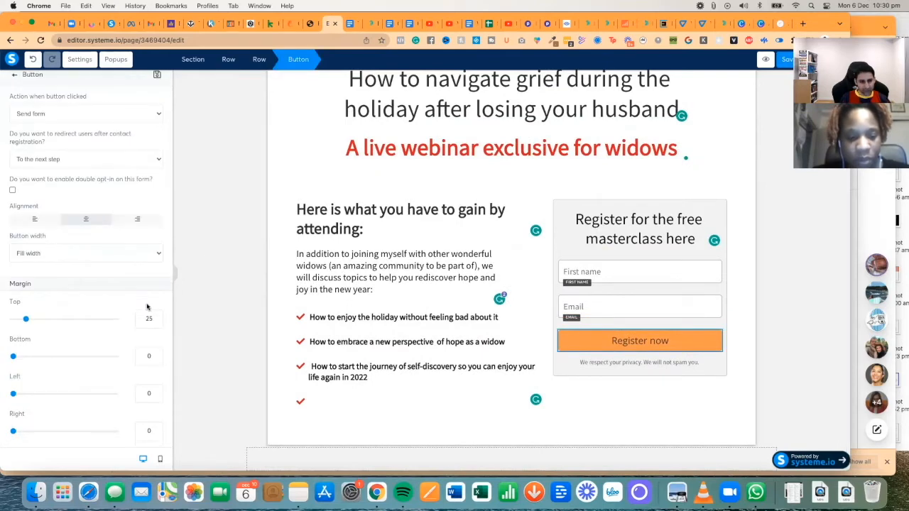
{"action": "left_click", "coordinate": [15, 221]}
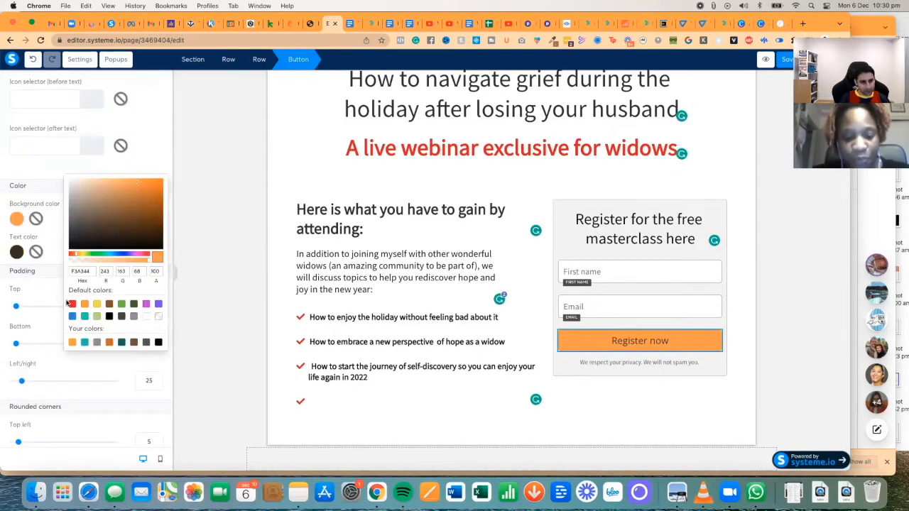
{"action": "left_click", "coordinate": [70, 305]}
{"action": "left_click", "coordinate": [219, 302]}
{"action": "left_click", "coordinate": [218, 302]}
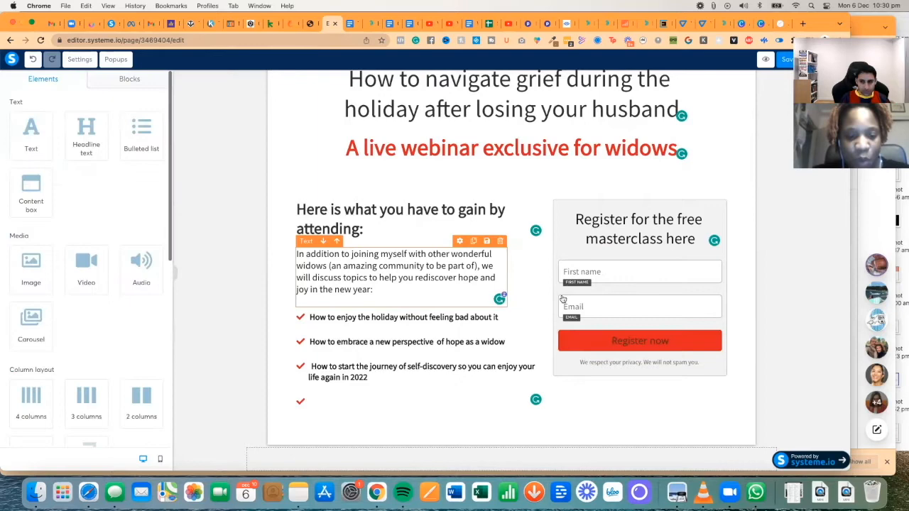
- Set the Register now button's text colour to white
{"action": "left_click", "coordinate": [582, 341]}
{"action": "scroll", "coordinate": [72, 242], "scroll_direction": "down", "scroll_amount": 8}
{"action": "scroll", "coordinate": [57, 239], "scroll_direction": "down", "scroll_amount": 1}
{"action": "left_click", "coordinate": [17, 256]}
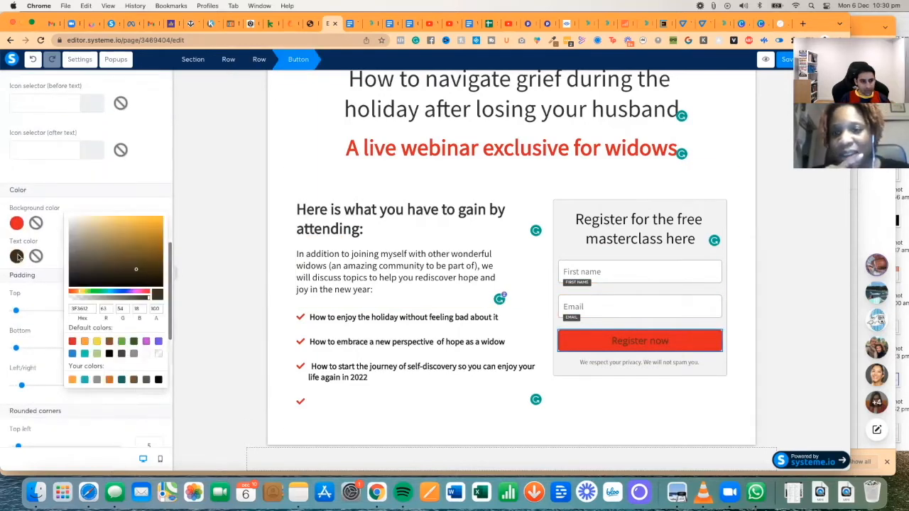
{"action": "left_click", "coordinate": [158, 354]}
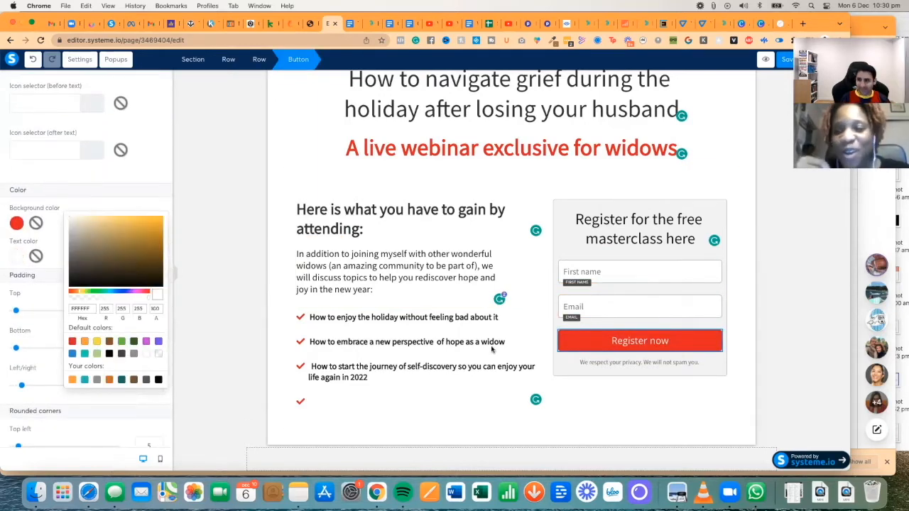
{"action": "left_click", "coordinate": [477, 344]}
{"action": "left_click", "coordinate": [473, 321]}
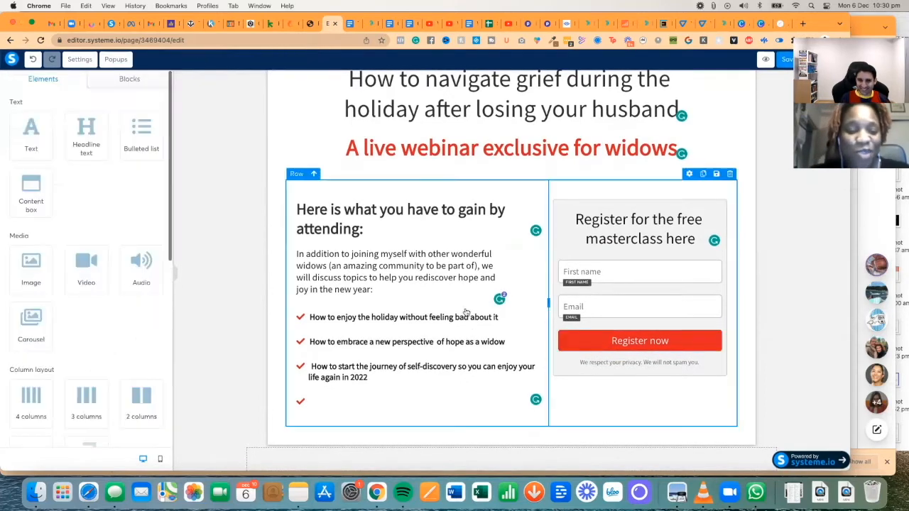
- Review the restyled page, briefly selecting and deselecting the bulleted list
{"action": "scroll", "coordinate": [474, 320], "scroll_direction": "up", "scroll_amount": 3}
{"action": "scroll", "coordinate": [460, 101], "scroll_direction": "down", "scroll_amount": 3}
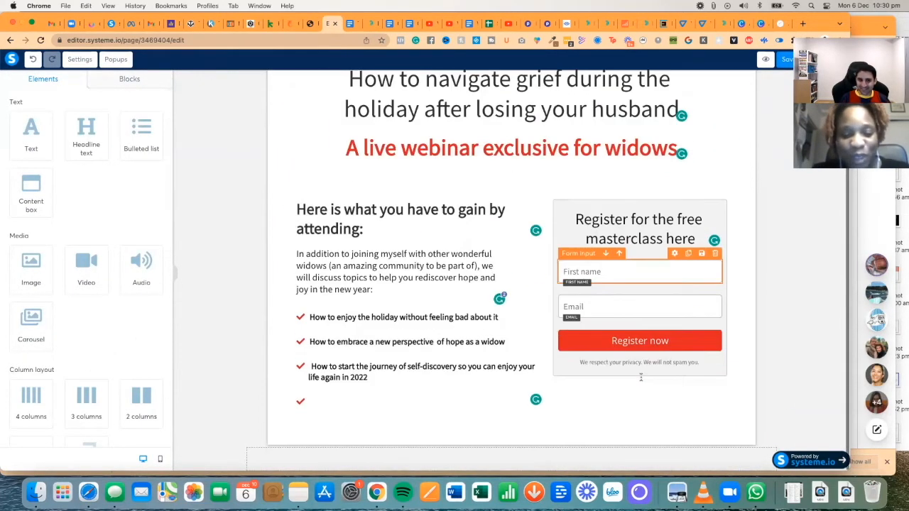
{"action": "left_click", "coordinate": [382, 395]}
{"action": "scroll", "coordinate": [416, 353], "scroll_direction": "up", "scroll_amount": 3}
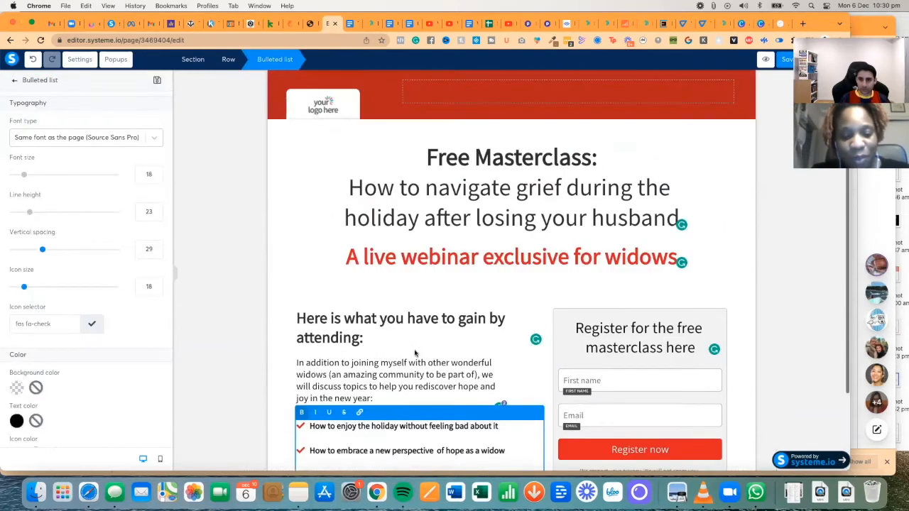
{"action": "left_click", "coordinate": [497, 177]}
{"action": "scroll", "coordinate": [531, 192], "scroll_direction": "down", "scroll_amount": 3}
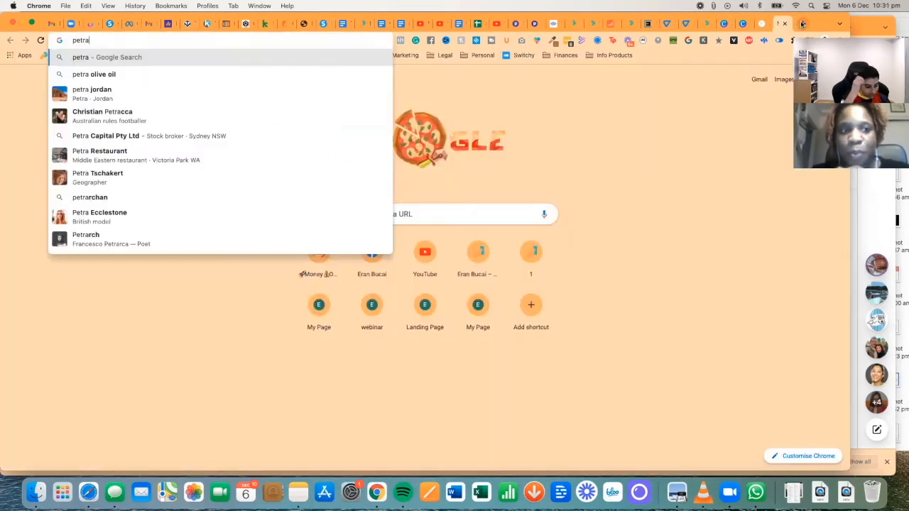
- Load petraegordon.com and save its logo image as Petra-Logo.png into Downloads
{"action": "type", "text": "egor"}
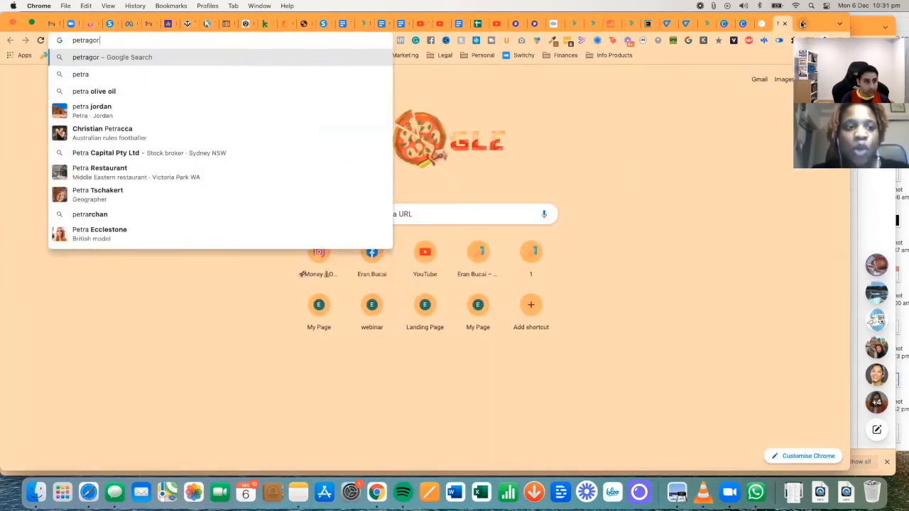
{"action": "type", "text": "don."}
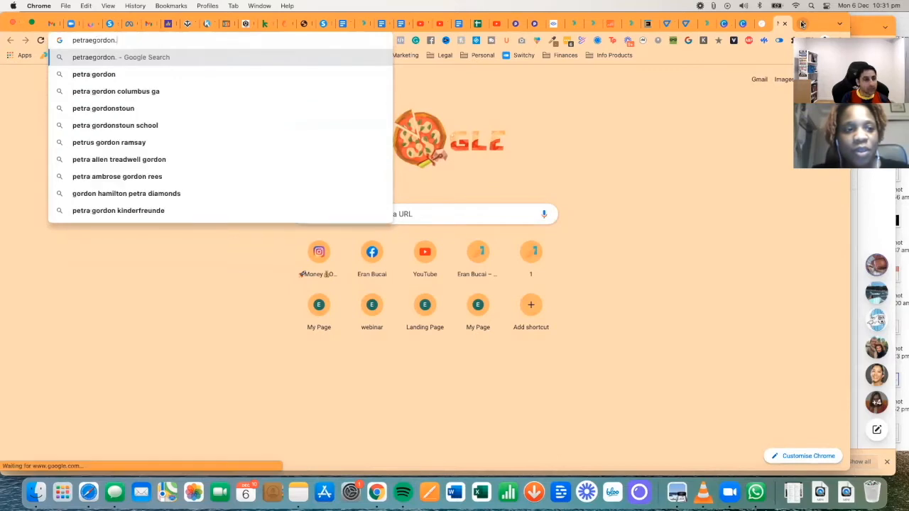
{"action": "key", "text": "Return"}
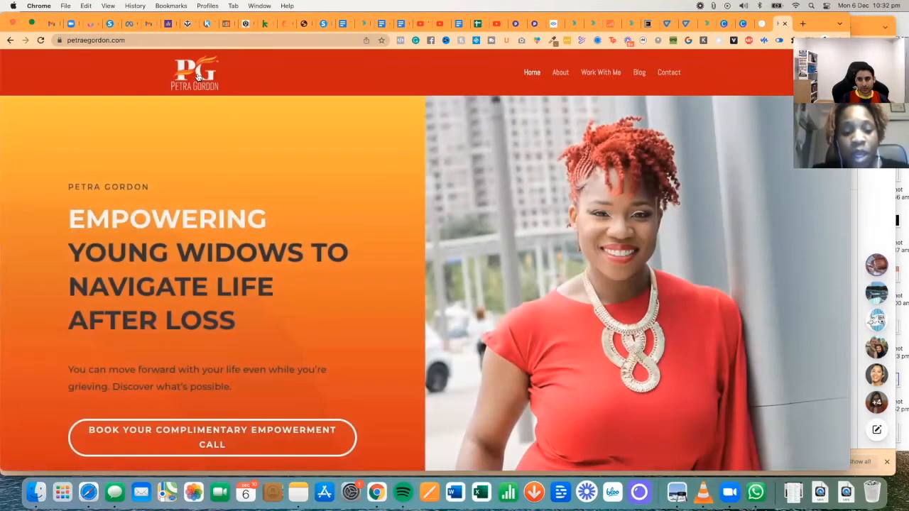
{"action": "right_click", "coordinate": [198, 76]}
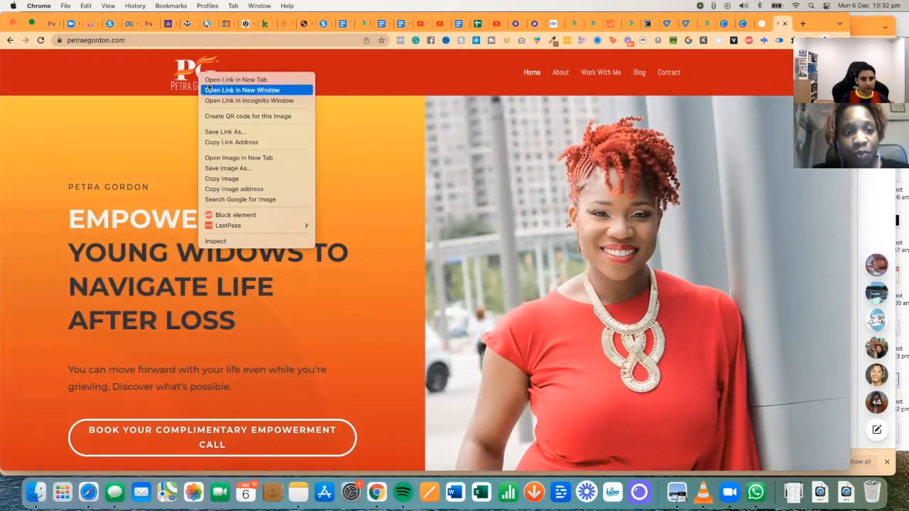
{"action": "left_click", "coordinate": [240, 168]}
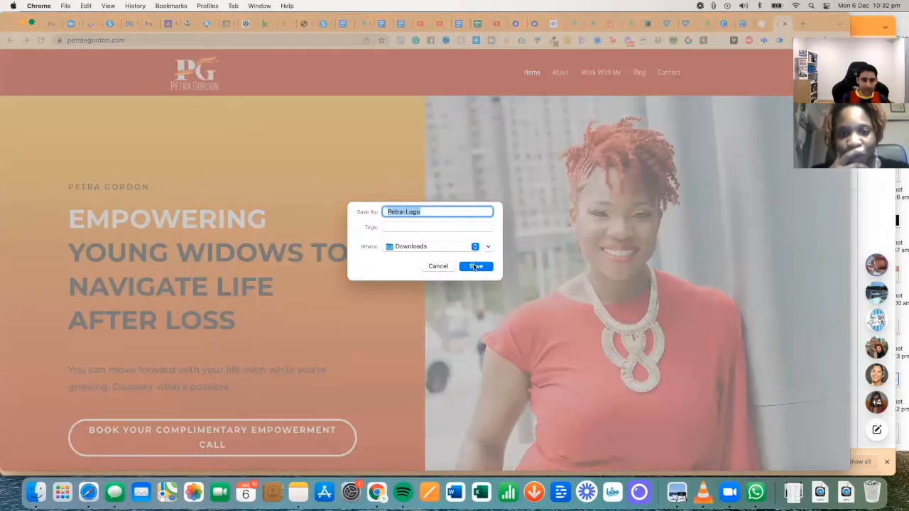
{"action": "left_click", "coordinate": [475, 266]}
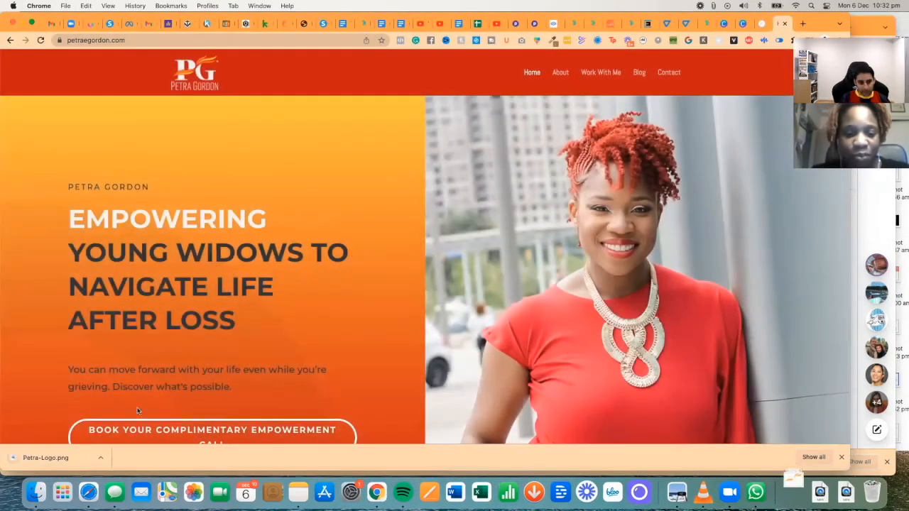
- Preview the downloaded logo, then return to the systeme.io editor tab
{"action": "left_click", "coordinate": [42, 458]}
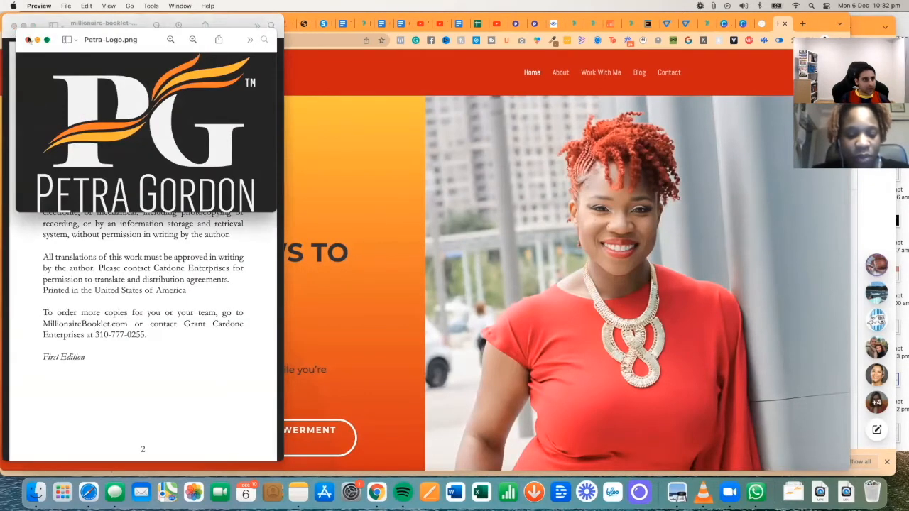
{"action": "left_click", "coordinate": [28, 39]}
{"action": "left_click", "coordinate": [402, 169]}
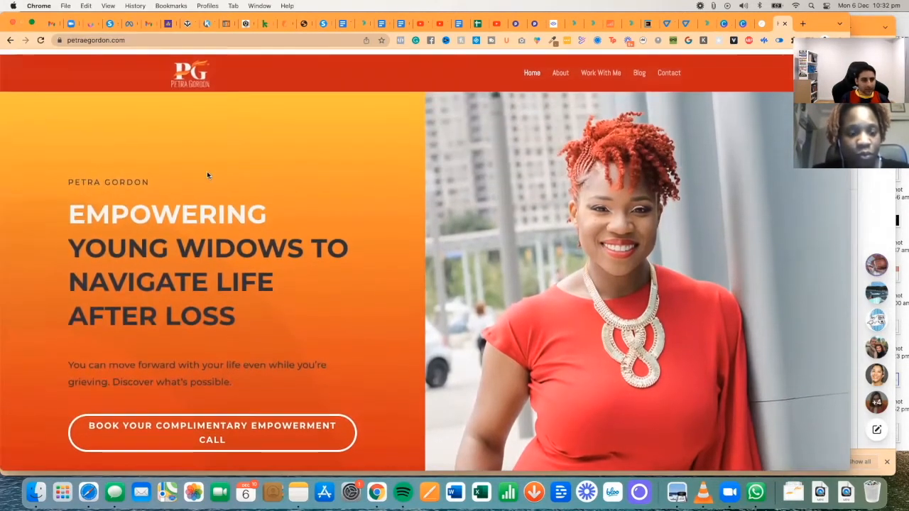
{"action": "left_click", "coordinate": [316, 25]}
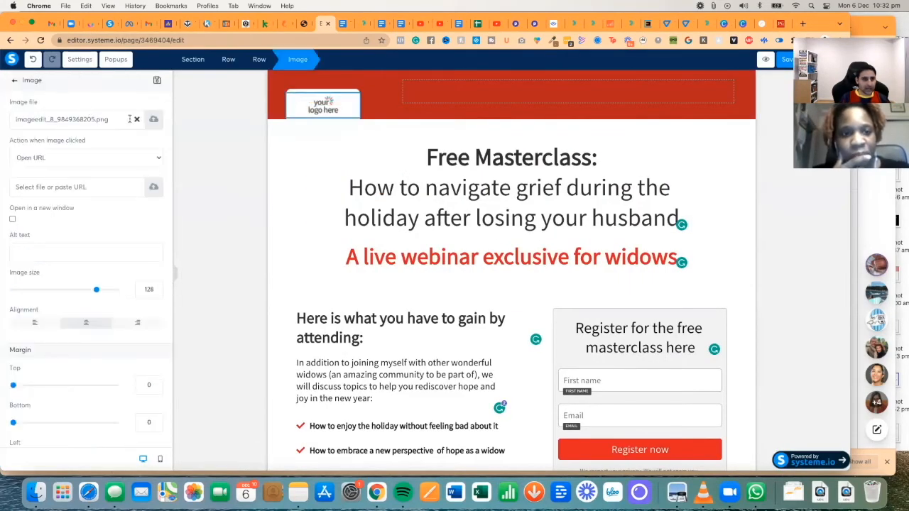
- Upload Petra-Logo.png and insert it into the header's image slot
{"action": "left_click", "coordinate": [137, 120]}
{"action": "left_click", "coordinate": [154, 119]}
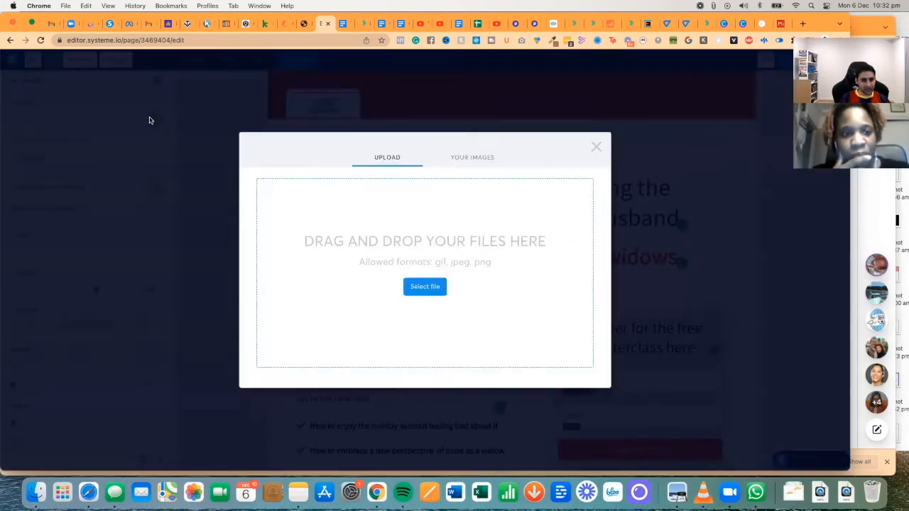
{"action": "left_click", "coordinate": [425, 286]}
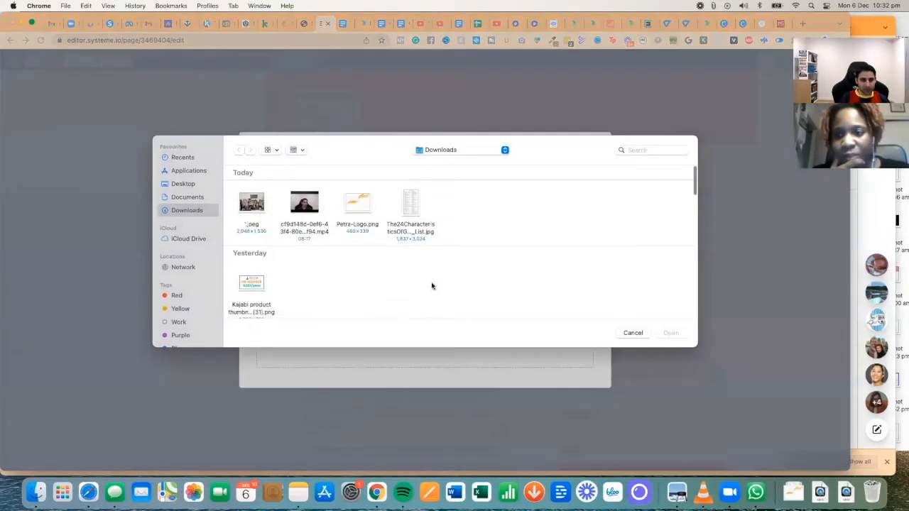
{"action": "left_click", "coordinate": [352, 233]}
{"action": "left_click", "coordinate": [662, 333]}
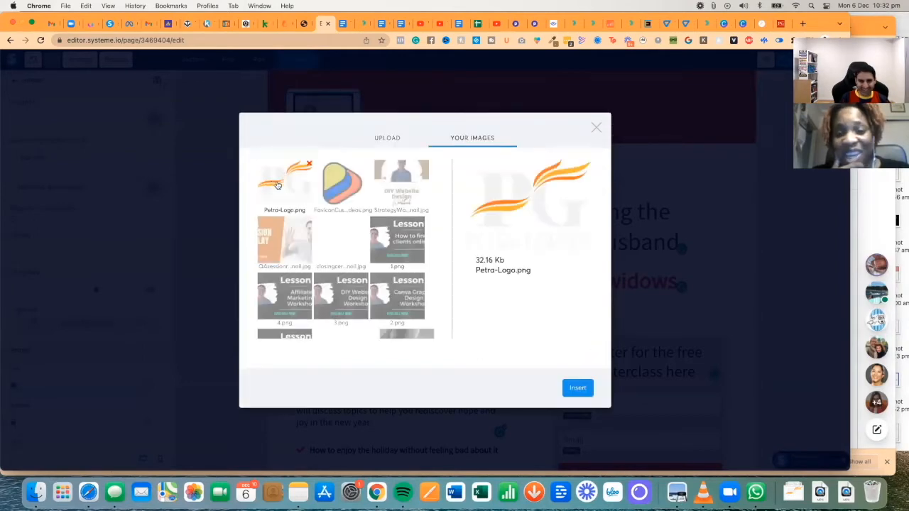
{"action": "left_click", "coordinate": [581, 389]}
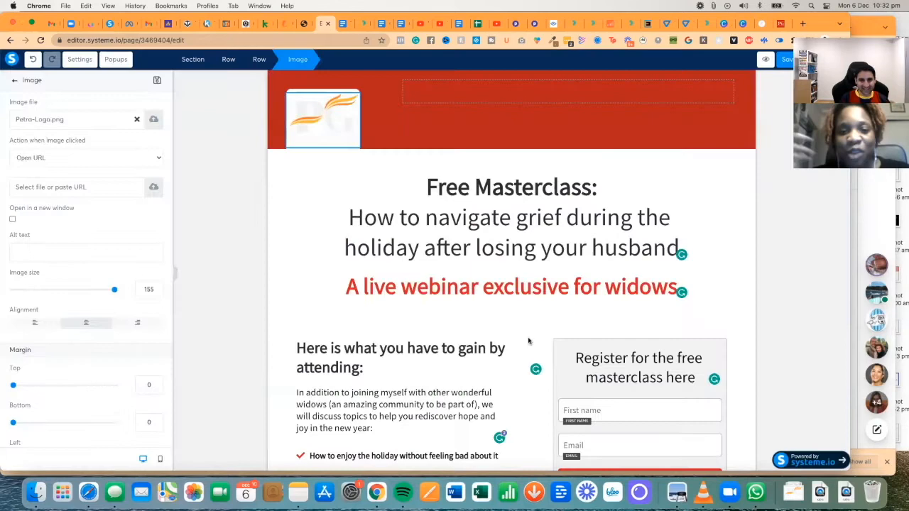
- Reselect the header image and clear its image file, leaving a blank placeholder
{"action": "left_click", "coordinate": [365, 126]}
{"action": "left_click", "coordinate": [313, 130]}
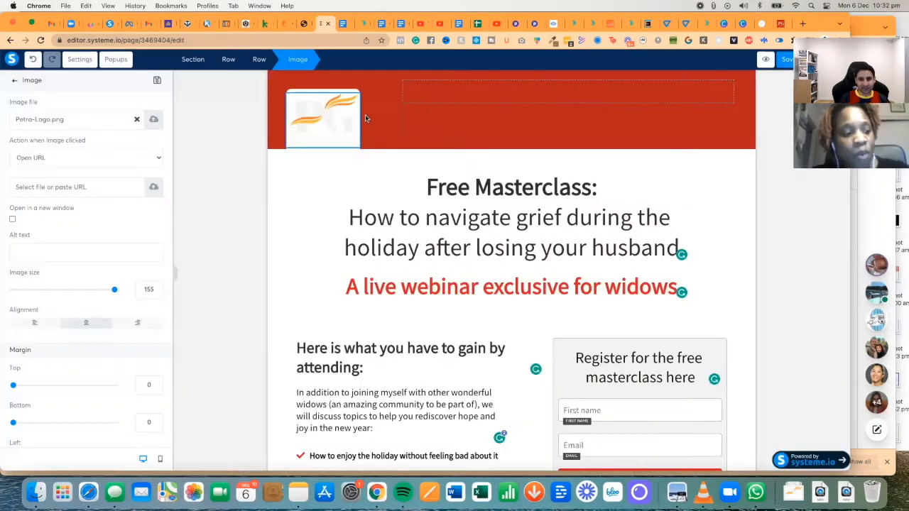
{"action": "left_click", "coordinate": [334, 112]}
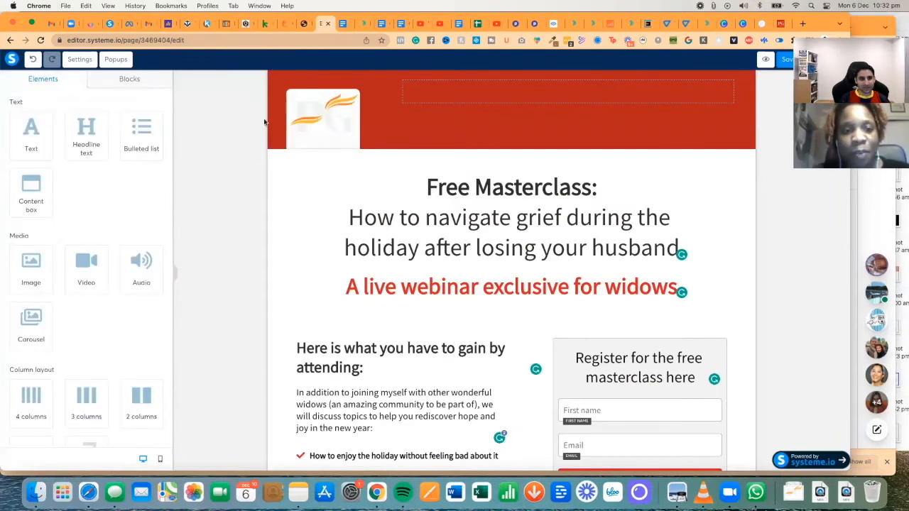
{"action": "left_click", "coordinate": [314, 129]}
{"action": "left_click", "coordinate": [137, 120]}
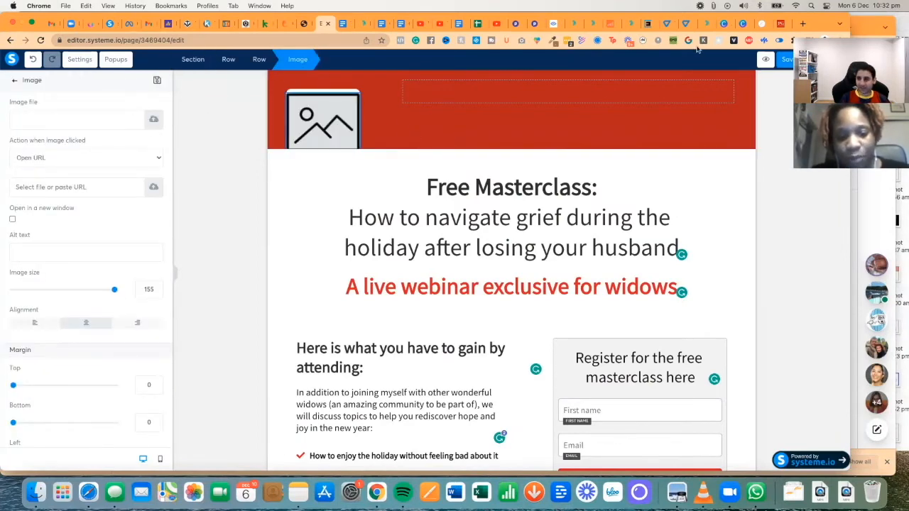
{"action": "left_click", "coordinate": [780, 24]}
{"action": "scroll", "coordinate": [380, 212], "scroll_direction": "down", "scroll_amount": 6}
{"action": "scroll", "coordinate": [380, 212], "scroll_direction": "up", "scroll_amount": 3}
{"action": "scroll", "coordinate": [379, 212], "scroll_direction": "down", "scroll_amount": 7}
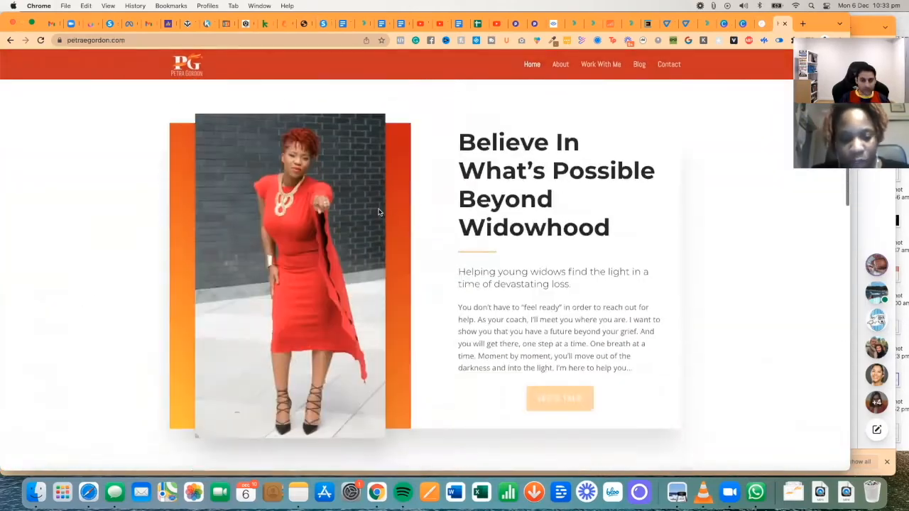
{"action": "scroll", "coordinate": [379, 212], "scroll_direction": "down", "scroll_amount": 15}
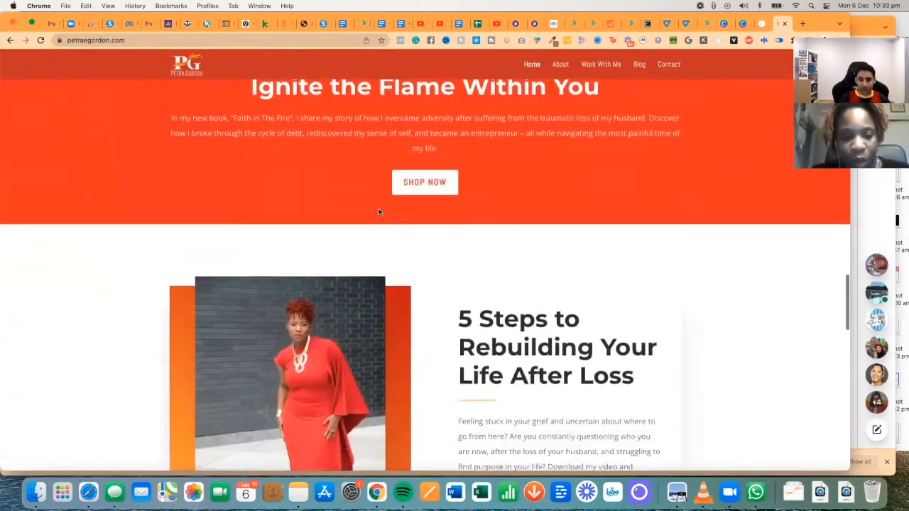
{"action": "scroll", "coordinate": [379, 212], "scroll_direction": "down", "scroll_amount": 3}
{"action": "scroll", "coordinate": [379, 212], "scroll_direction": "down", "scroll_amount": 8}
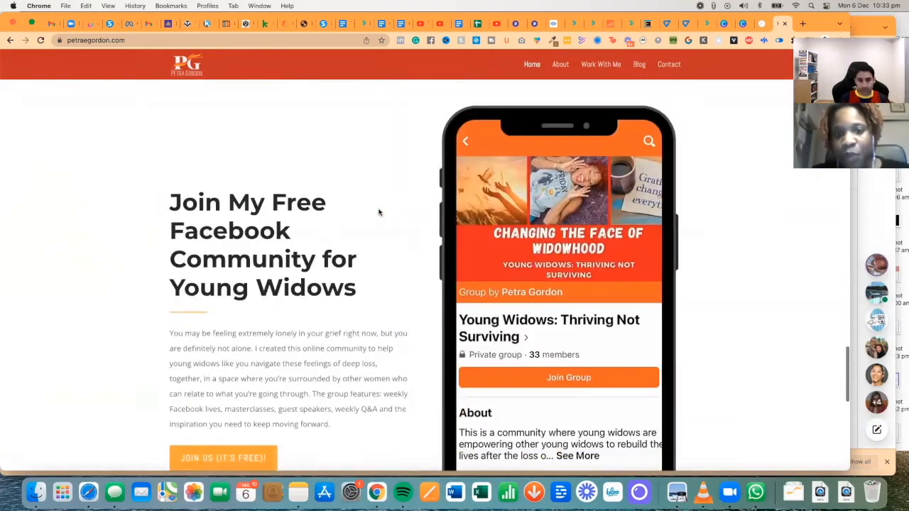
{"action": "scroll", "coordinate": [379, 212], "scroll_direction": "down", "scroll_amount": 10}
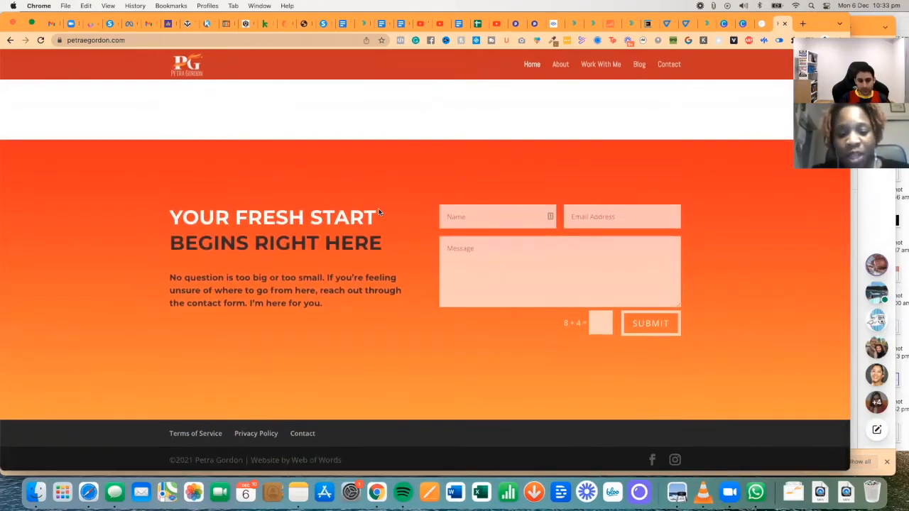
{"action": "scroll", "coordinate": [380, 212], "scroll_direction": "up", "scroll_amount": 20}
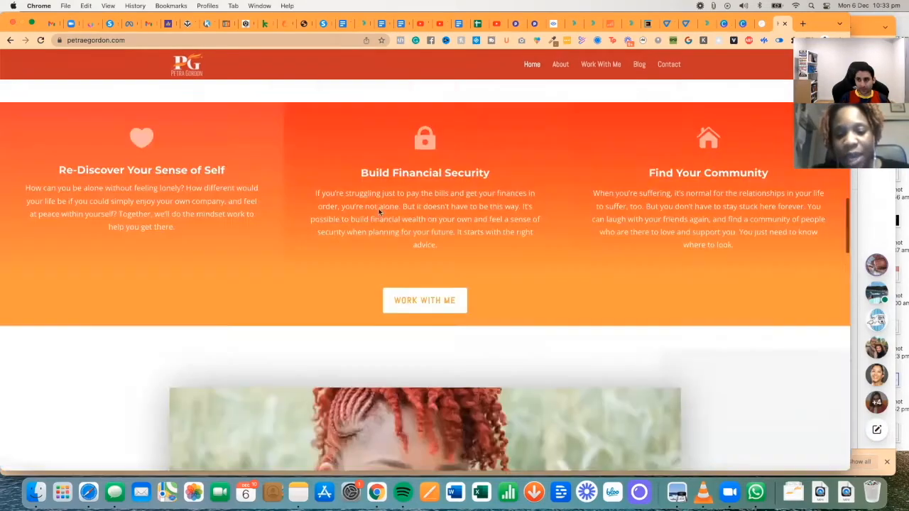
{"action": "scroll", "coordinate": [379, 212], "scroll_direction": "down", "scroll_amount": 9}
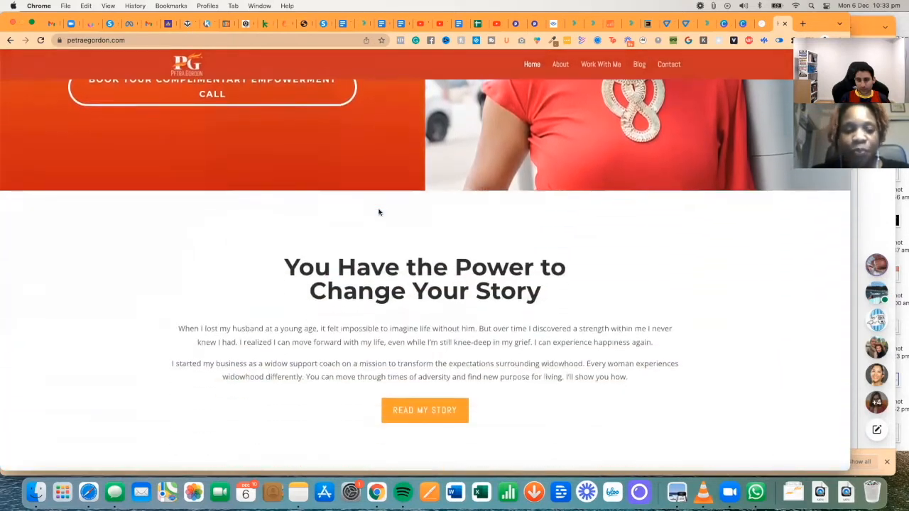
{"action": "scroll", "coordinate": [379, 211], "scroll_direction": "down", "scroll_amount": 2}
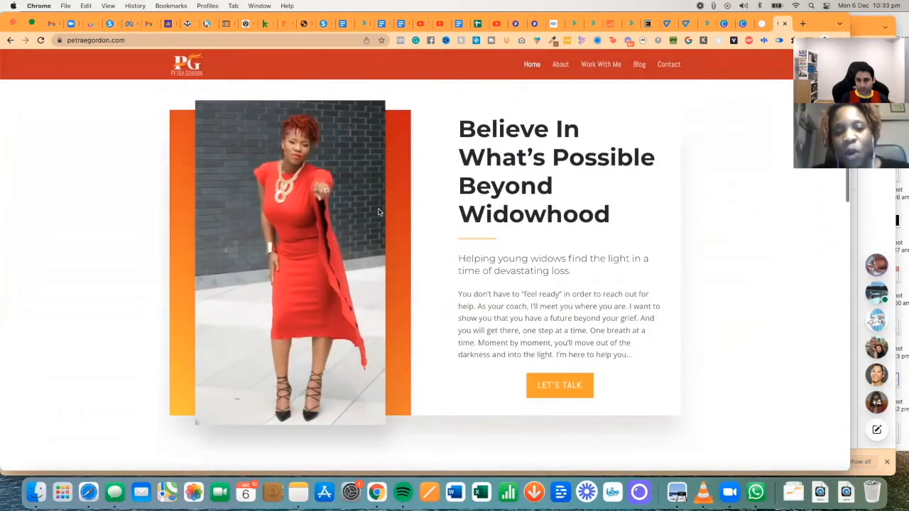
{"action": "scroll", "coordinate": [379, 211], "scroll_direction": "down", "scroll_amount": 10}
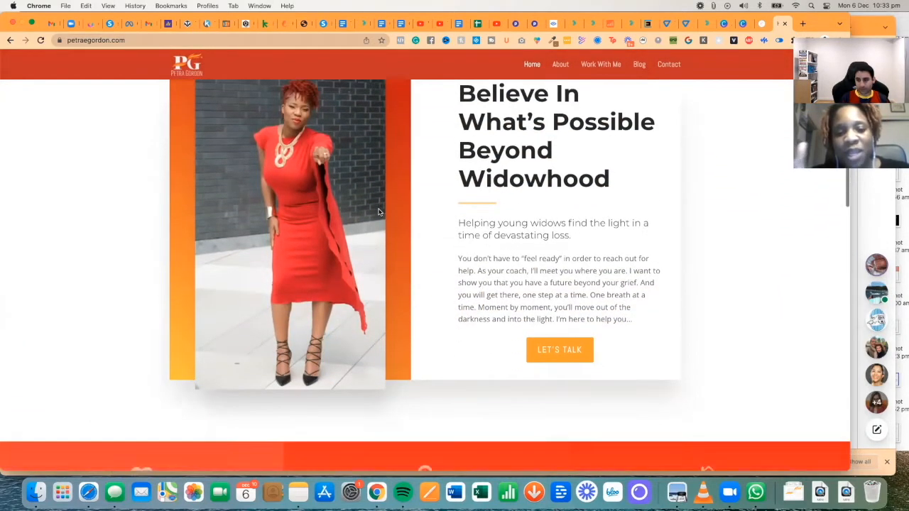
{"action": "scroll", "coordinate": [380, 212], "scroll_direction": "down", "scroll_amount": 6}
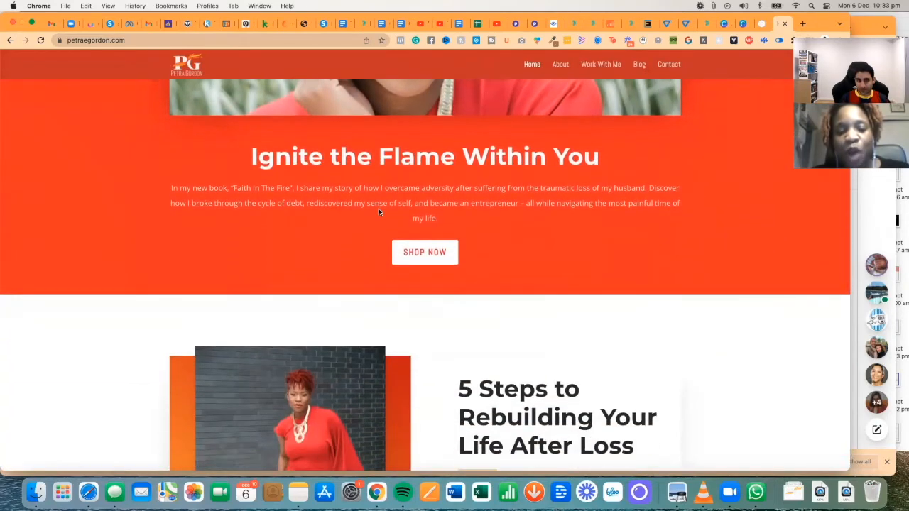
{"action": "scroll", "coordinate": [380, 212], "scroll_direction": "down", "scroll_amount": 4}
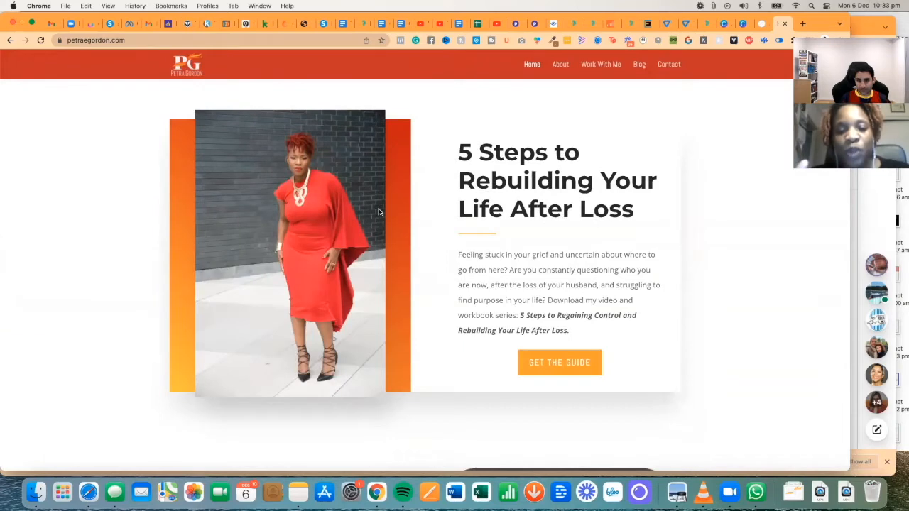
{"action": "left_click", "coordinate": [530, 354]}
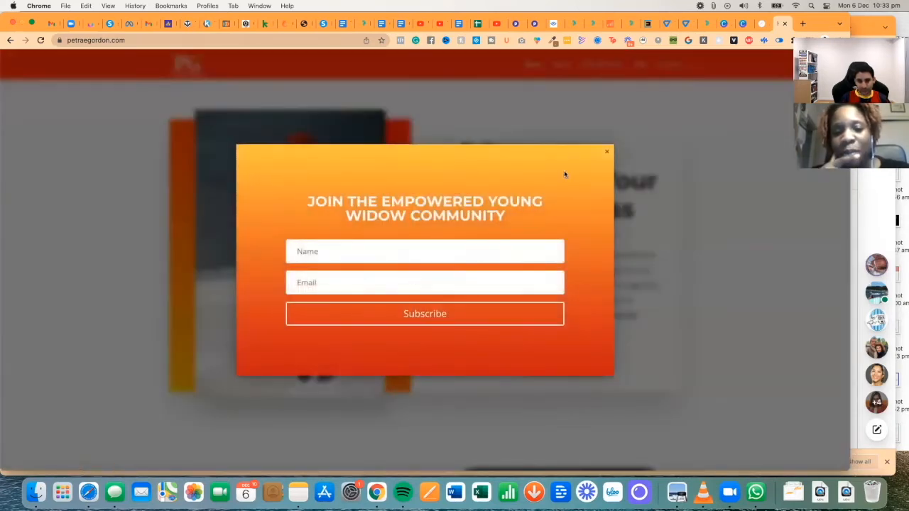
{"action": "left_click", "coordinate": [608, 153]}
{"action": "scroll", "coordinate": [463, 199], "scroll_direction": "down", "scroll_amount": 5}
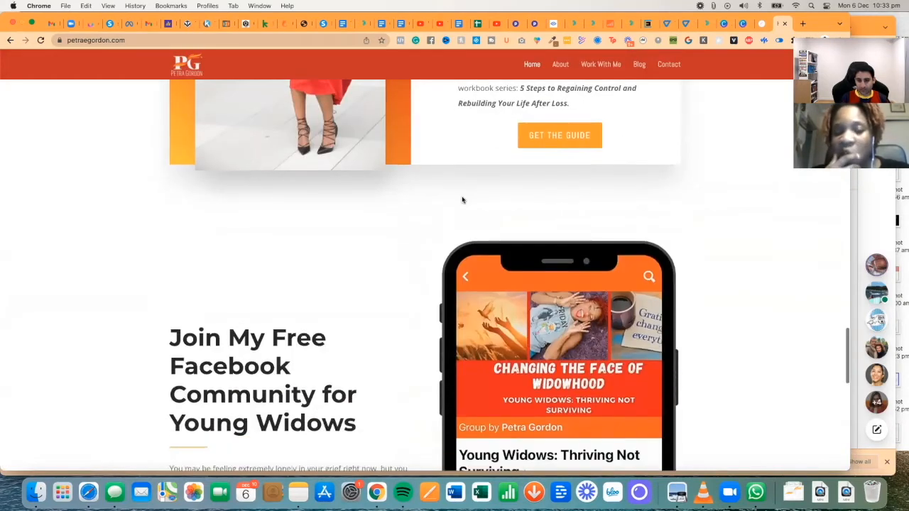
{"action": "scroll", "coordinate": [462, 199], "scroll_direction": "down", "scroll_amount": 4}
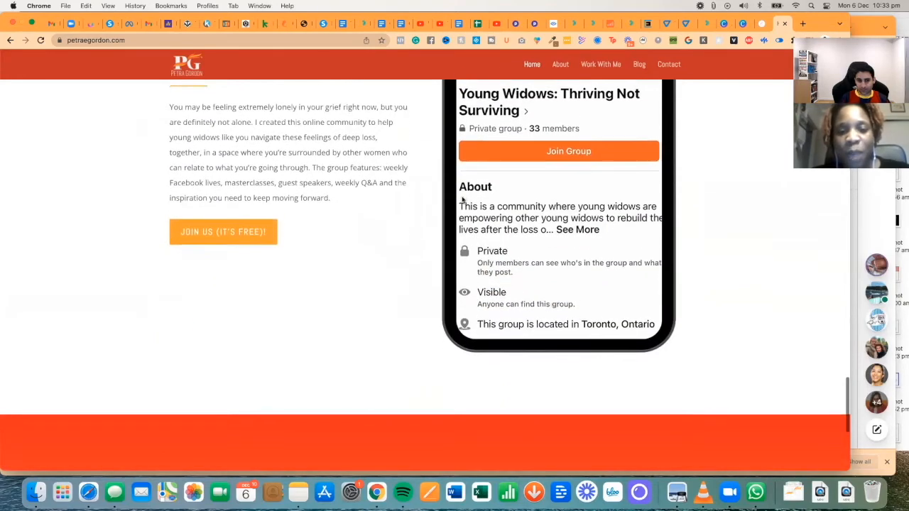
{"action": "scroll", "coordinate": [462, 200], "scroll_direction": "up", "scroll_amount": 2}
{"action": "scroll", "coordinate": [462, 200], "scroll_direction": "down", "scroll_amount": 5}
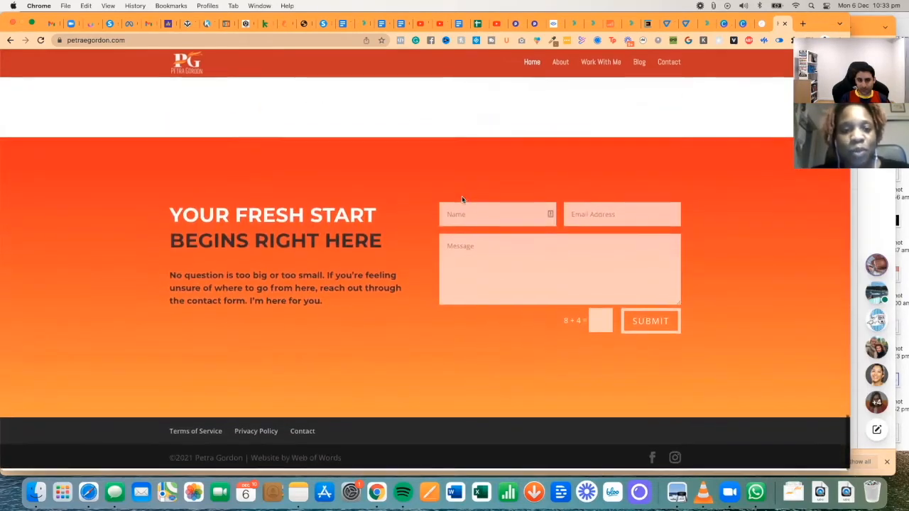
{"action": "scroll", "coordinate": [463, 200], "scroll_direction": "up", "scroll_amount": 8}
{"action": "scroll", "coordinate": [401, 170], "scroll_direction": "up", "scroll_amount": 15}
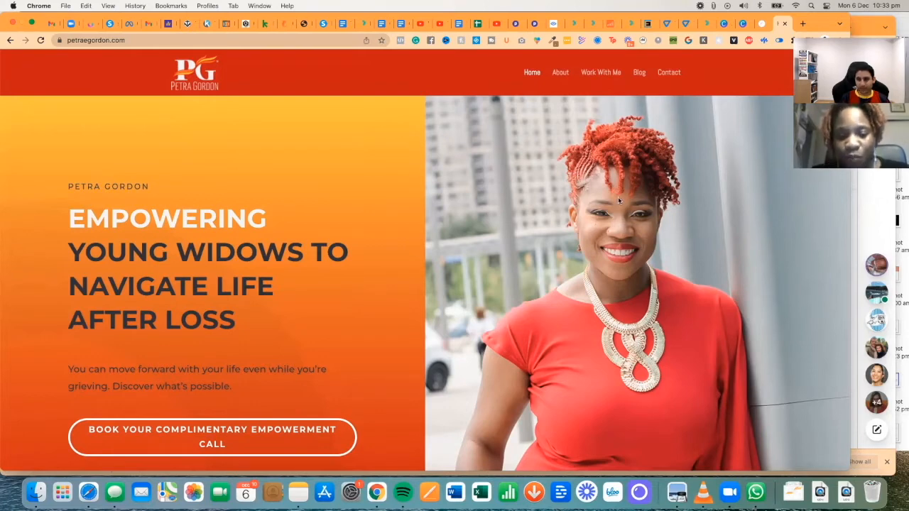
{"action": "scroll", "coordinate": [451, 159], "scroll_direction": "down", "scroll_amount": 3}
{"action": "scroll", "coordinate": [451, 159], "scroll_direction": "up", "scroll_amount": 3}
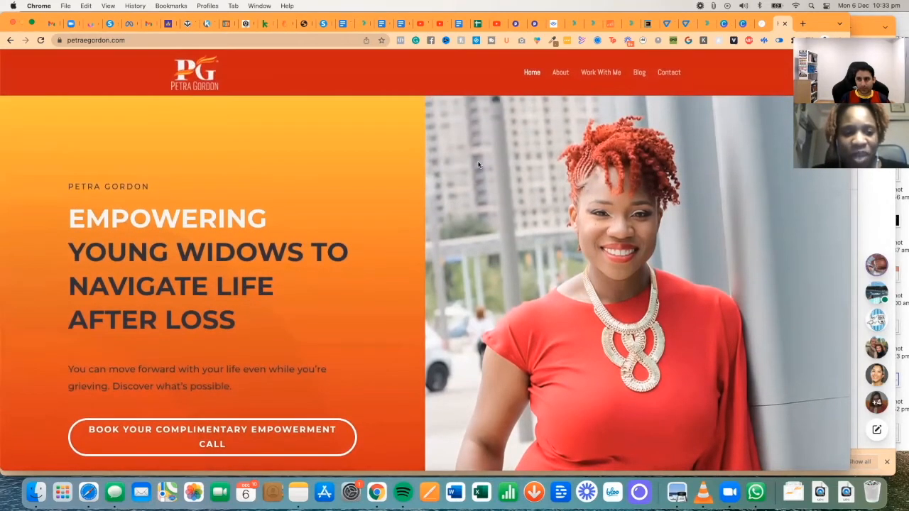
{"action": "left_click", "coordinate": [608, 74]}
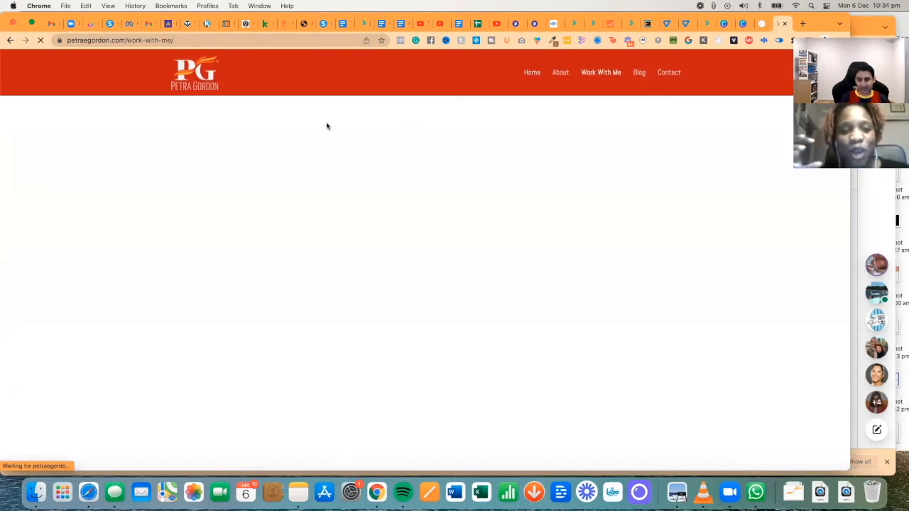
{"action": "scroll", "coordinate": [320, 124], "scroll_direction": "down", "scroll_amount": 5}
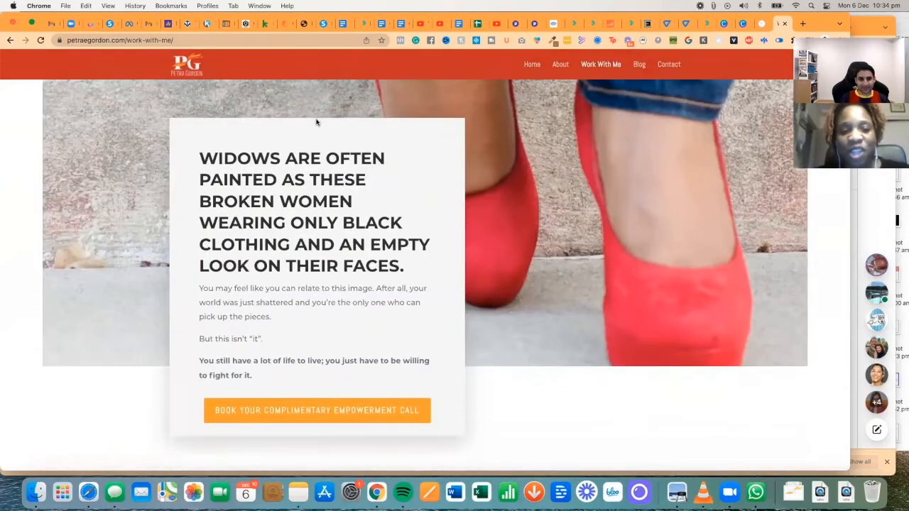
{"action": "scroll", "coordinate": [316, 122], "scroll_direction": "down", "scroll_amount": 3}
{"action": "scroll", "coordinate": [316, 122], "scroll_direction": "up", "scroll_amount": 3}
{"action": "scroll", "coordinate": [317, 121], "scroll_direction": "down", "scroll_amount": 8}
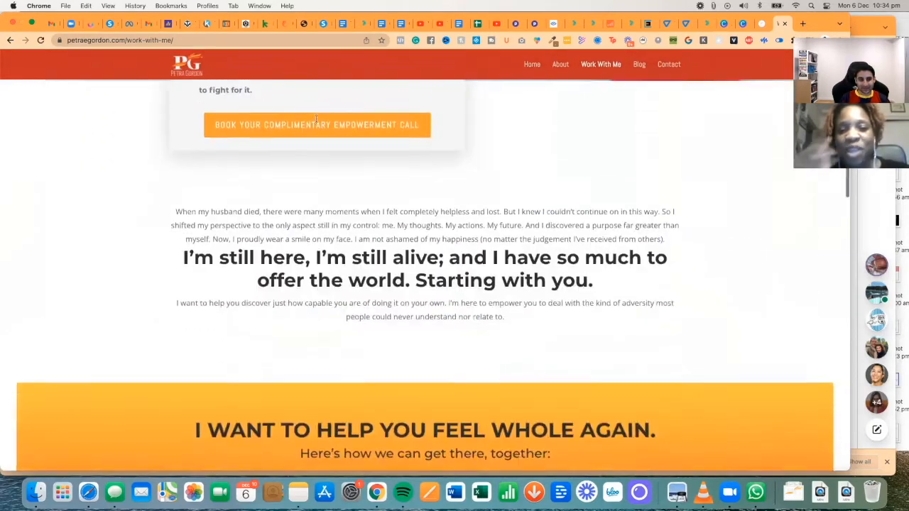
{"action": "scroll", "coordinate": [316, 117], "scroll_direction": "down", "scroll_amount": 10}
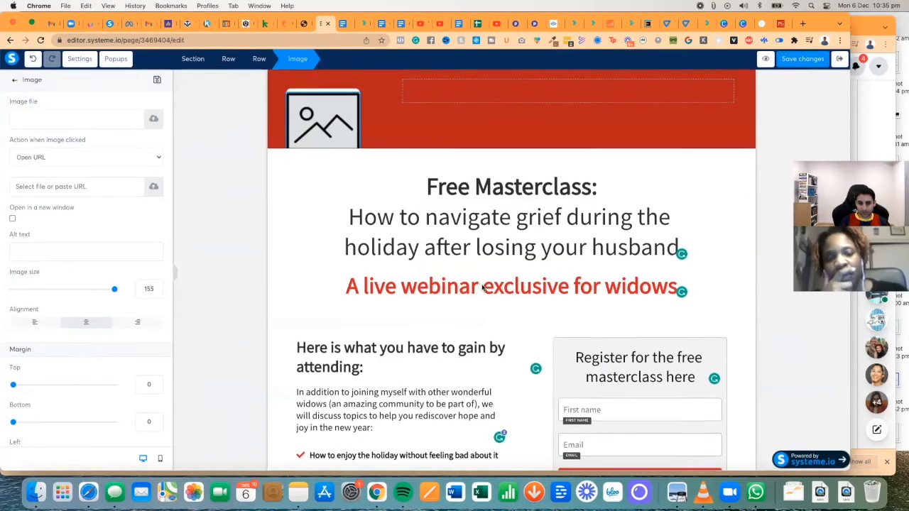
- Delete the unwanted section at the page bottom, replacing it with an empty section
{"action": "left_click", "coordinate": [452, 292]}
{"action": "scroll", "coordinate": [462, 297], "scroll_direction": "down", "scroll_amount": 3}
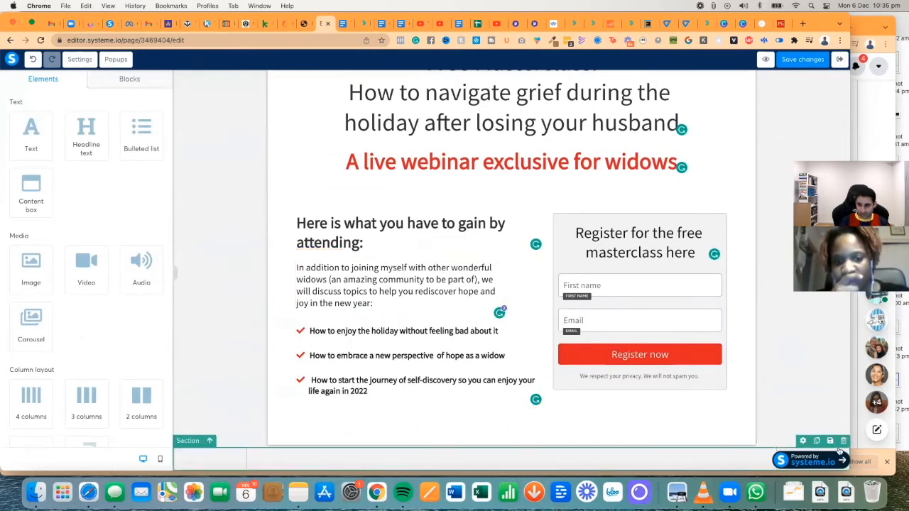
{"action": "left_click", "coordinate": [844, 441]}
{"action": "left_click", "coordinate": [507, 94]}
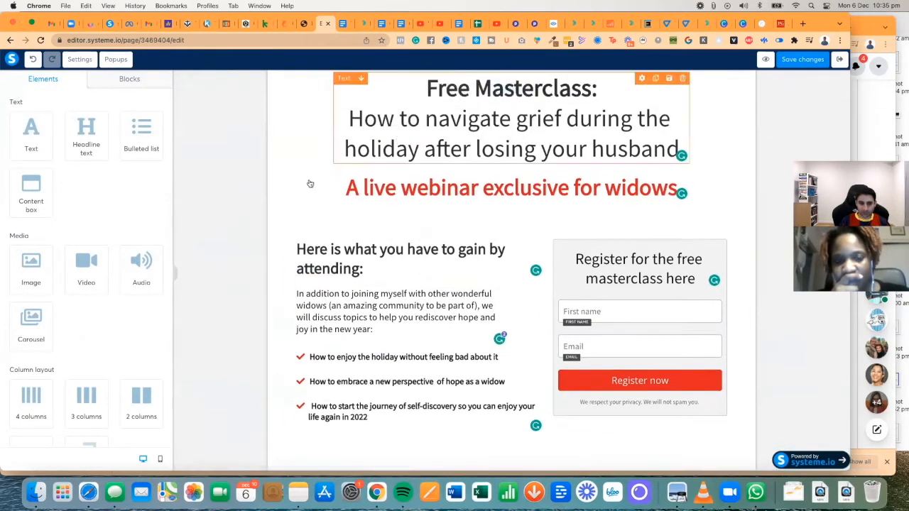
{"action": "scroll", "coordinate": [85, 381], "scroll_direction": "down", "scroll_amount": 5}
{"action": "left_click_drag", "start_coordinate": [90, 226], "coordinate": [289, 458]}
{"action": "scroll", "coordinate": [204, 347], "scroll_direction": "up", "scroll_amount": 5}
- Add an empty section above the red header with top and bottom padding of 10
{"action": "left_click_drag", "start_coordinate": [110, 209], "coordinate": [263, 74]}
{"action": "left_click", "coordinate": [232, 83]}
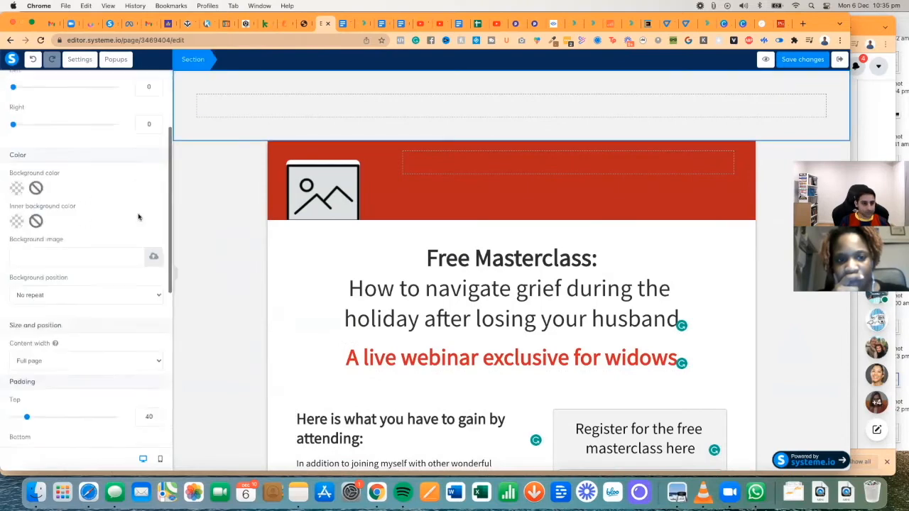
{"action": "scroll", "coordinate": [27, 211], "scroll_direction": "down", "scroll_amount": 4}
{"action": "left_click_drag", "start_coordinate": [27, 246], "coordinate": [19, 247]}
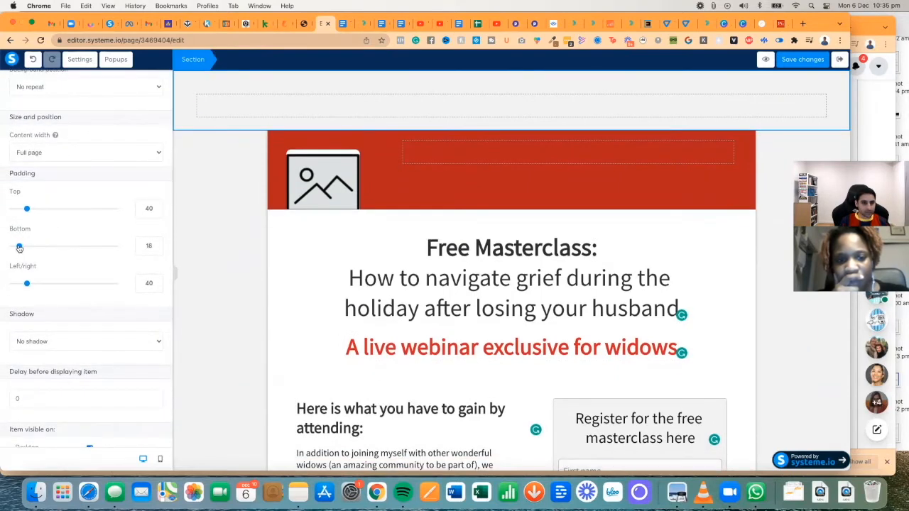
{"action": "left_click", "coordinate": [148, 245]}
{"action": "key", "text": "BackSpace"}
{"action": "type", "text": "0"}
{"action": "left_click", "coordinate": [153, 208]}
{"action": "key", "text": "BackSpace"}
{"action": "key", "text": "BackSpace"}
{"action": "type", "text": "18"}
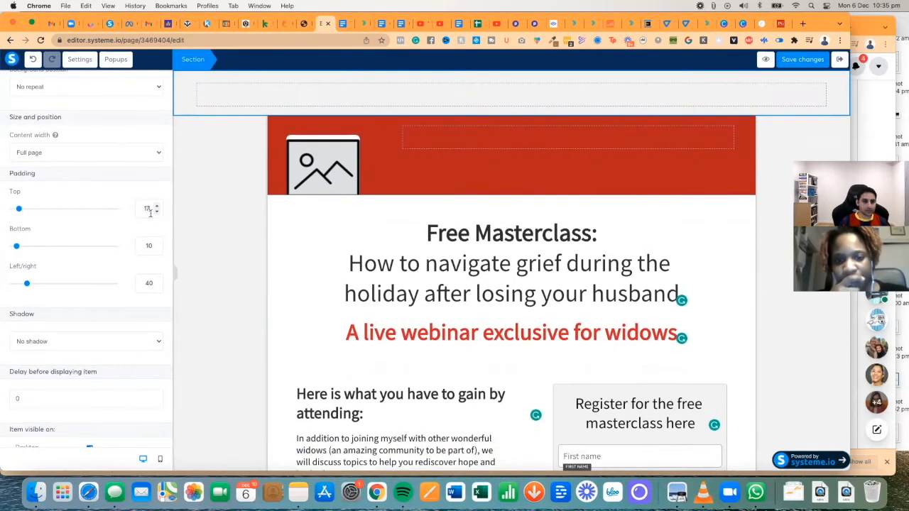
{"action": "left_click", "coordinate": [157, 211]}
{"action": "left_click", "coordinate": [197, 240]}
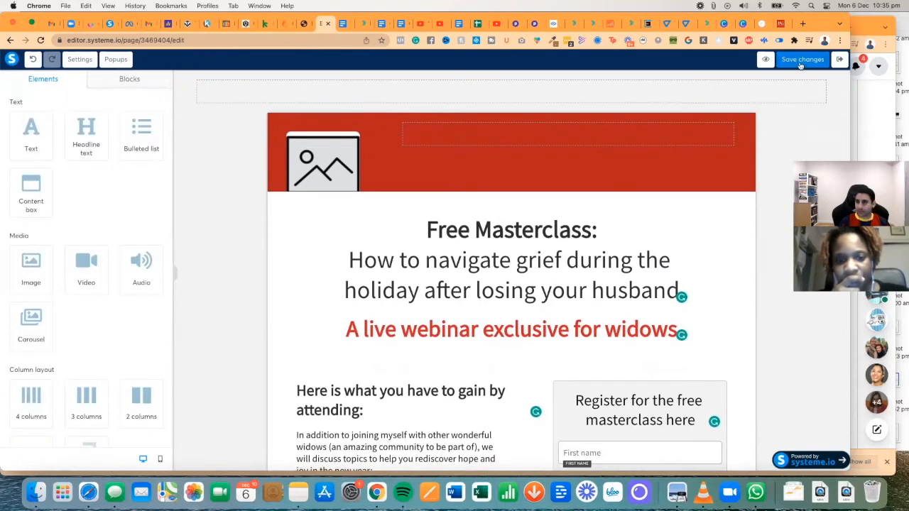
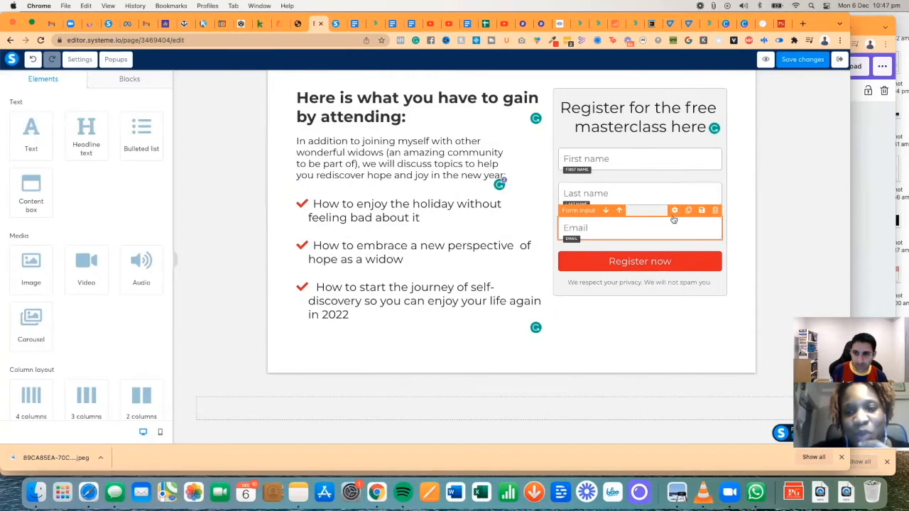
- Replace the email field placeholder with 'Your best email address, please'
{"action": "key", "text": "super+a"}
{"action": "key", "text": "BackSpace"}
{"action": "type", "text": "Your best email address, pleas"}
{"action": "key", "text": "BackSpace"}
{"action": "key", "text": "BackSpace"}
{"action": "key", "text": "BackSpace"}
{"action": "key", "text": "BackSpace"}
{"action": "type", "text": "lease"}
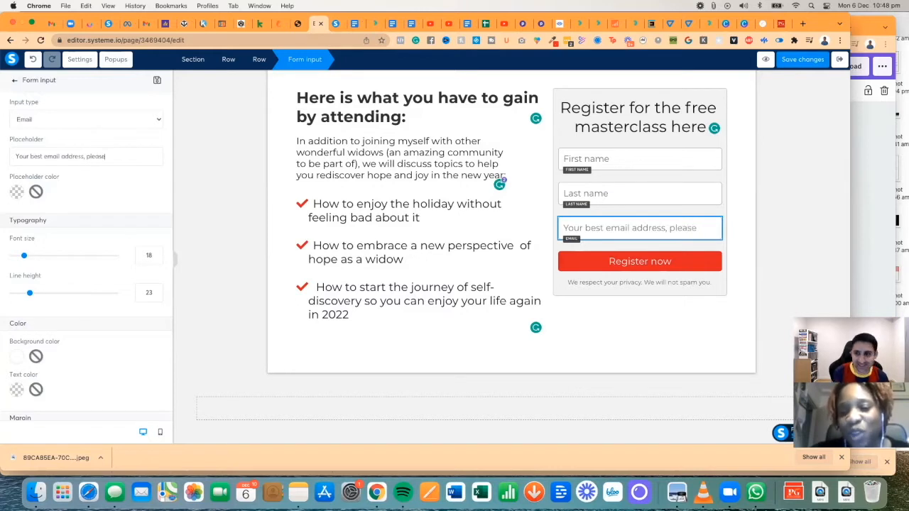
{"action": "left_click", "coordinate": [617, 157]}
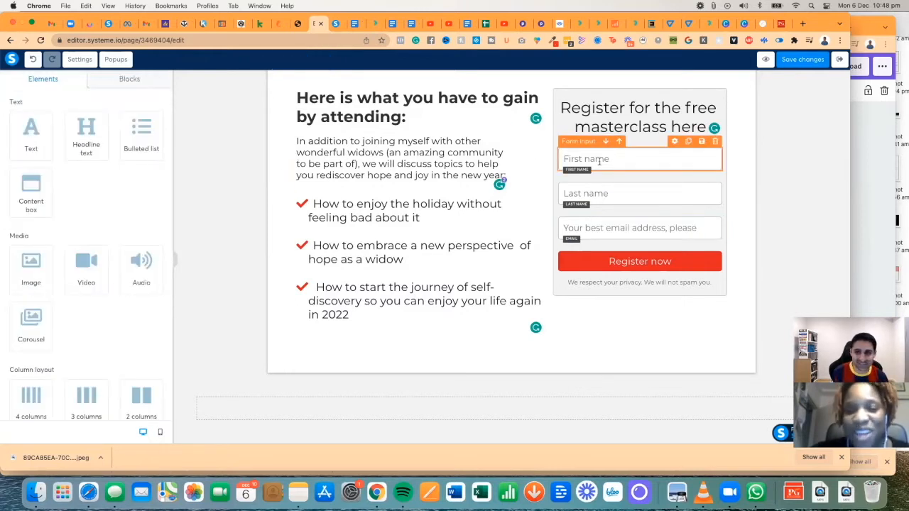
- Try a personalised first-name placeholder and set the last-name placeholder to 'Last name'
{"action": "left_click", "coordinate": [675, 143]}
{"action": "triple_click", "coordinate": [63, 152]}
{"action": "type", "text": "I'm Petra, what's your name?"}
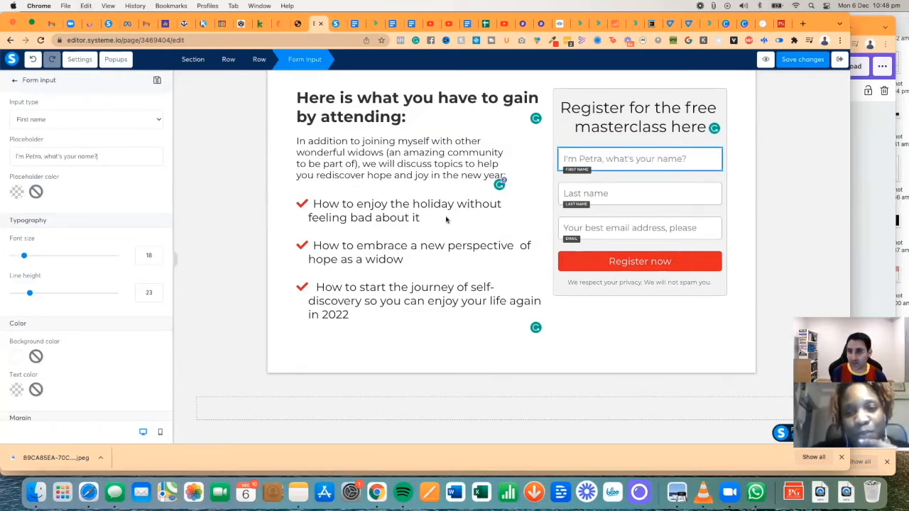
{"action": "left_click", "coordinate": [600, 195]}
{"action": "left_click", "coordinate": [676, 176]}
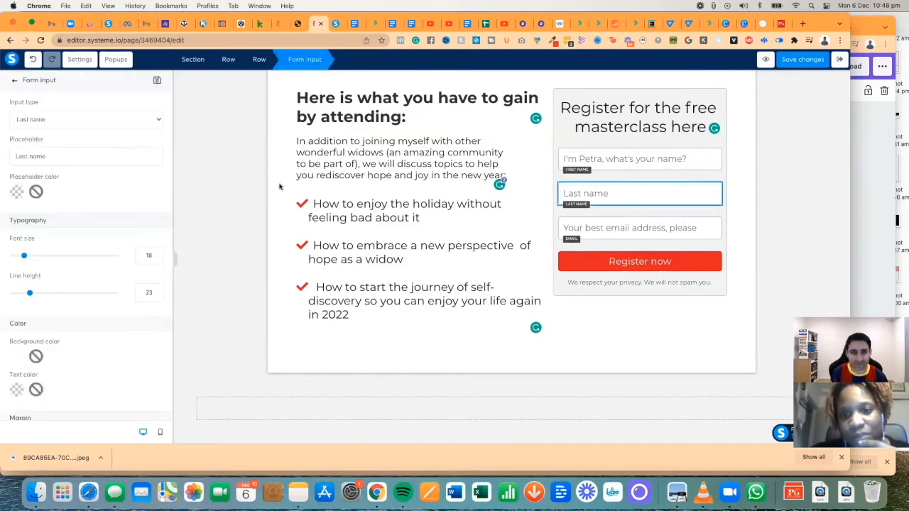
{"action": "triple_click", "coordinate": [53, 156]}
{"action": "type", "text": "Wh"}
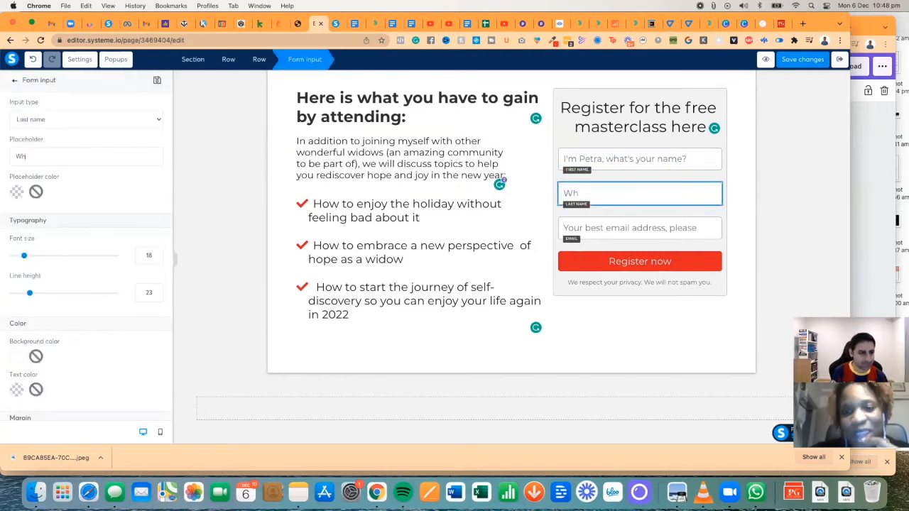
{"action": "key", "text": "BackSpace"}
{"action": "key", "text": "BackSpace"}
{"action": "type", "text": "Last nam"}
{"action": "left_click", "coordinate": [612, 156]}
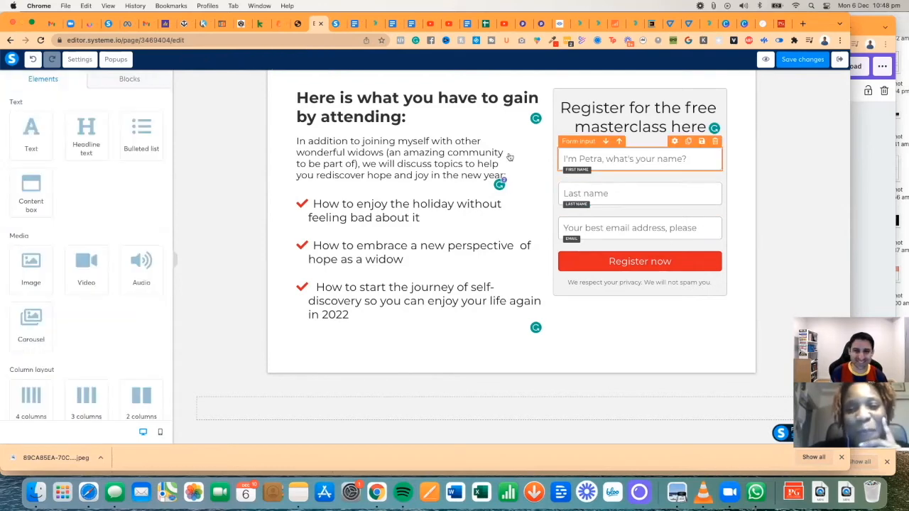
- Restore the first-name field placeholder to 'First name'
{"action": "left_click", "coordinate": [674, 143]}
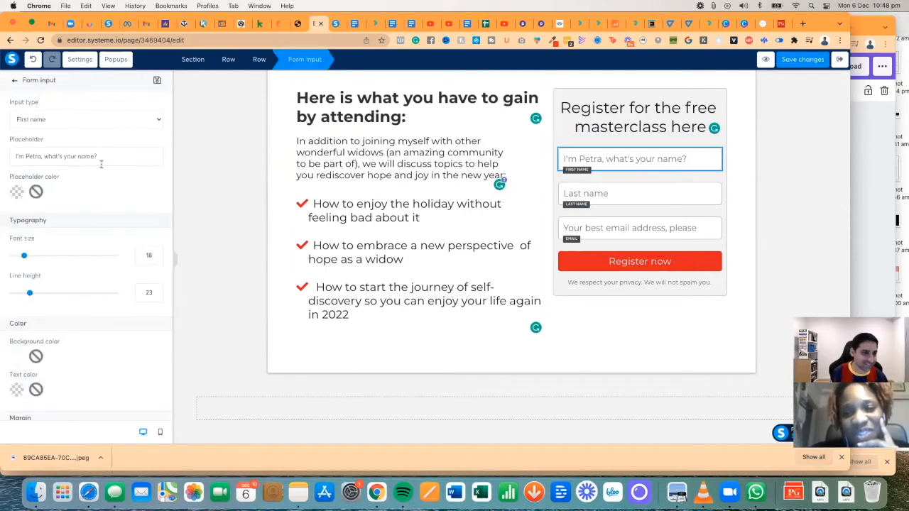
{"action": "triple_click", "coordinate": [66, 155]}
{"action": "key", "text": "BackSpace"}
{"action": "type", "text": "First name"}
{"action": "left_click", "coordinate": [616, 223]}
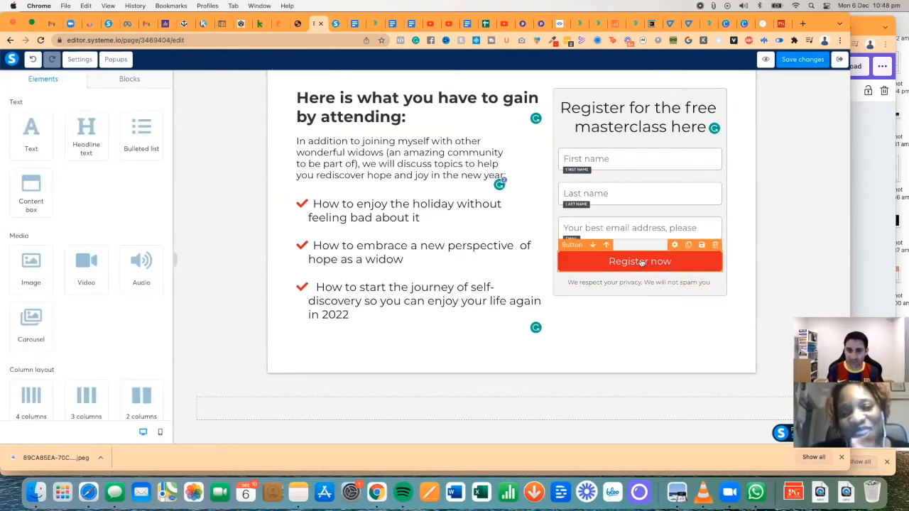
- Bring up the Register now button's background colour options
{"action": "scroll", "coordinate": [625, 213], "scroll_direction": "up", "scroll_amount": 10}
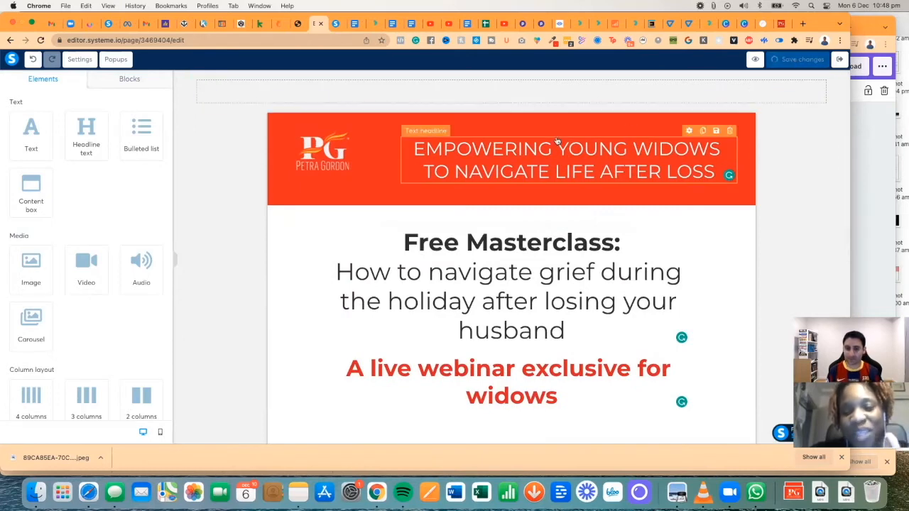
{"action": "scroll", "coordinate": [557, 140], "scroll_direction": "down", "scroll_amount": 5}
{"action": "scroll", "coordinate": [557, 140], "scroll_direction": "up", "scroll_amount": 2}
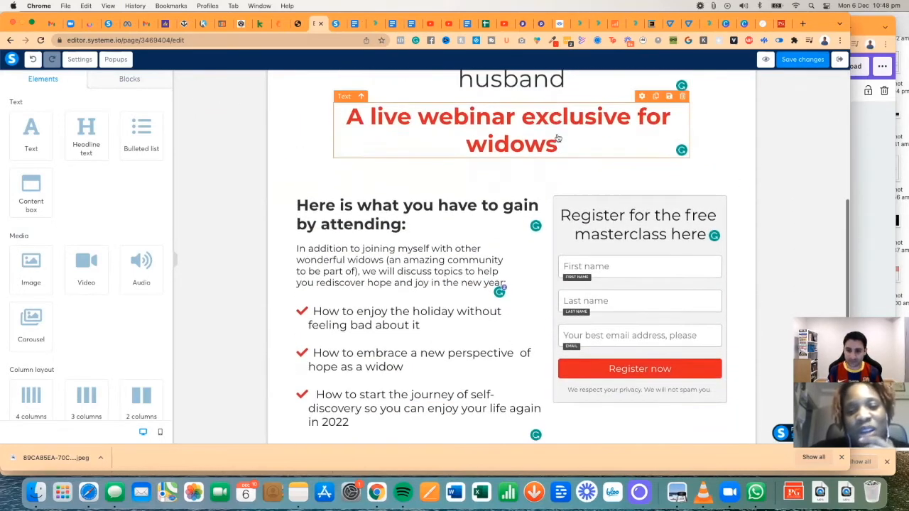
{"action": "left_click", "coordinate": [579, 372]}
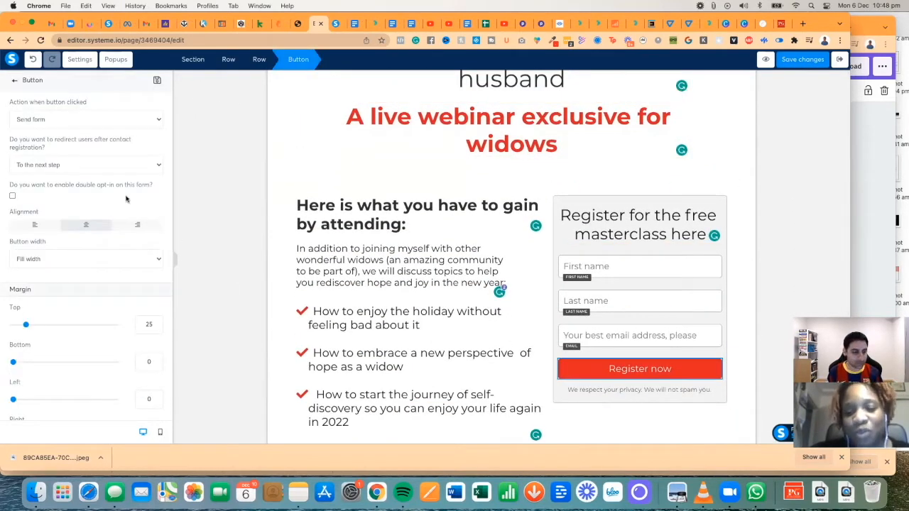
{"action": "scroll", "coordinate": [86, 284], "scroll_direction": "down", "scroll_amount": 10}
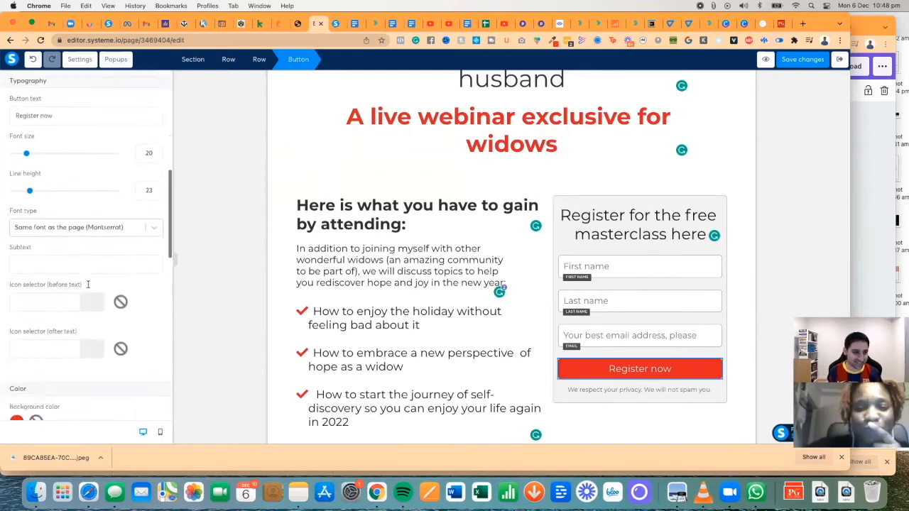
{"action": "left_click", "coordinate": [16, 182]}
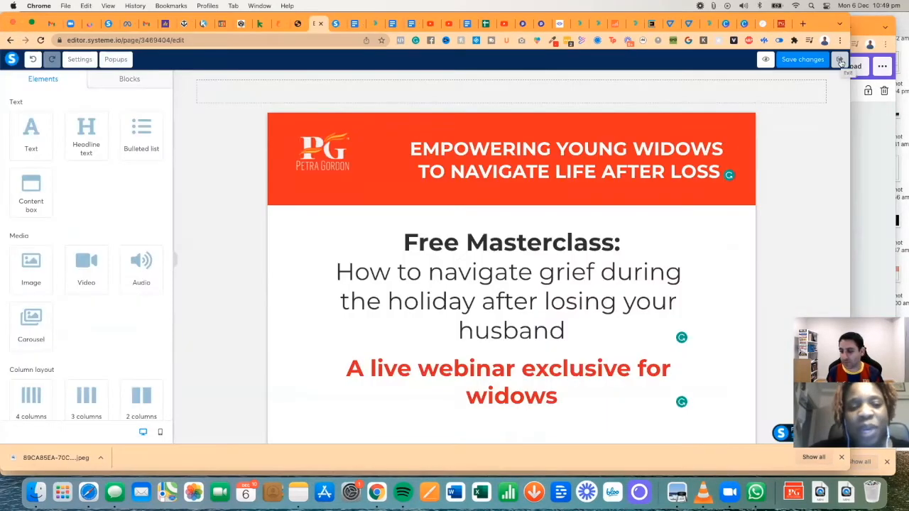
- Rename the Squeeze page step to 'Masterclass registration', preview it and save
{"action": "left_click", "coordinate": [839, 61]}
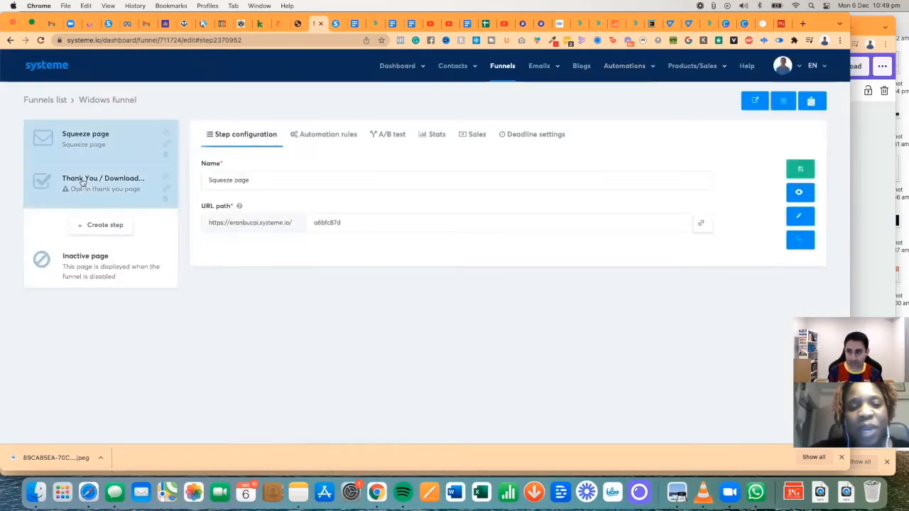
{"action": "triple_click", "coordinate": [272, 179]}
{"action": "type", "text": "Masterclass registration"}
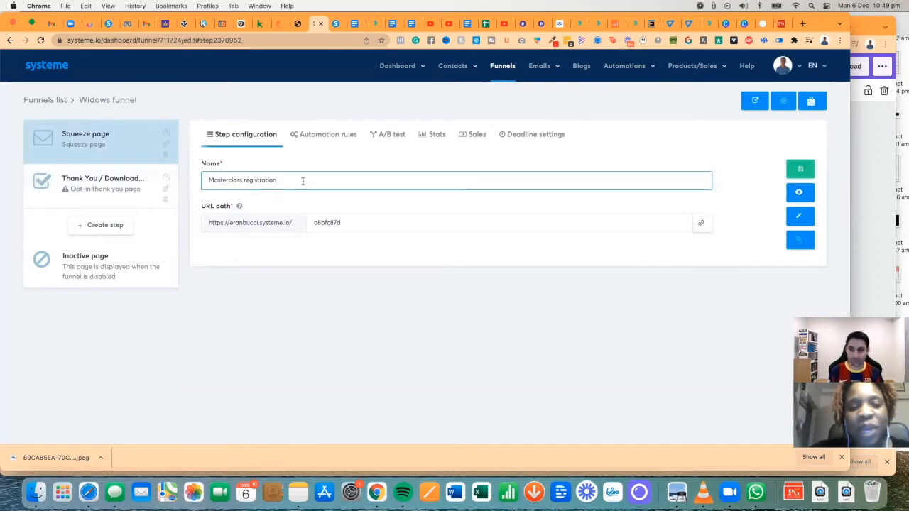
{"action": "left_click", "coordinate": [799, 195]}
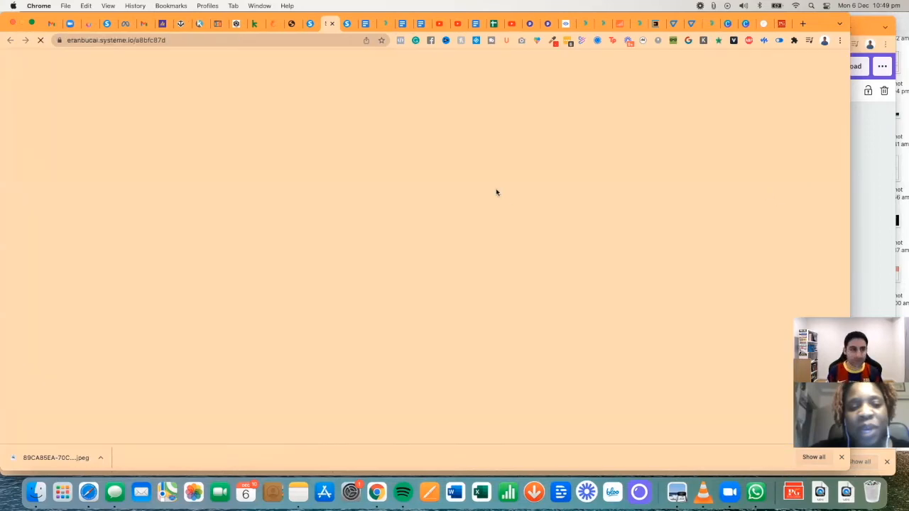
{"action": "left_click", "coordinate": [308, 24]}
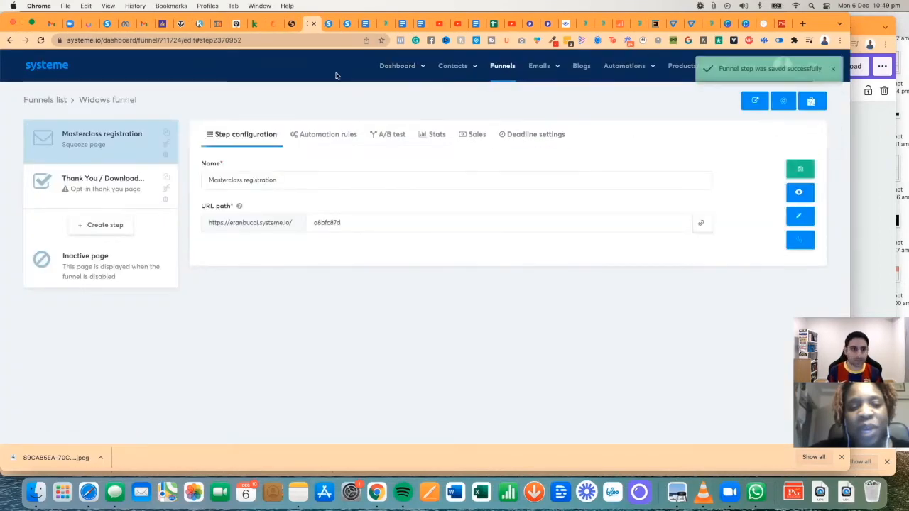
{"action": "left_click", "coordinate": [331, 24]}
- Show the template choices for the Thank You / Download step
{"action": "left_click", "coordinate": [312, 24]}
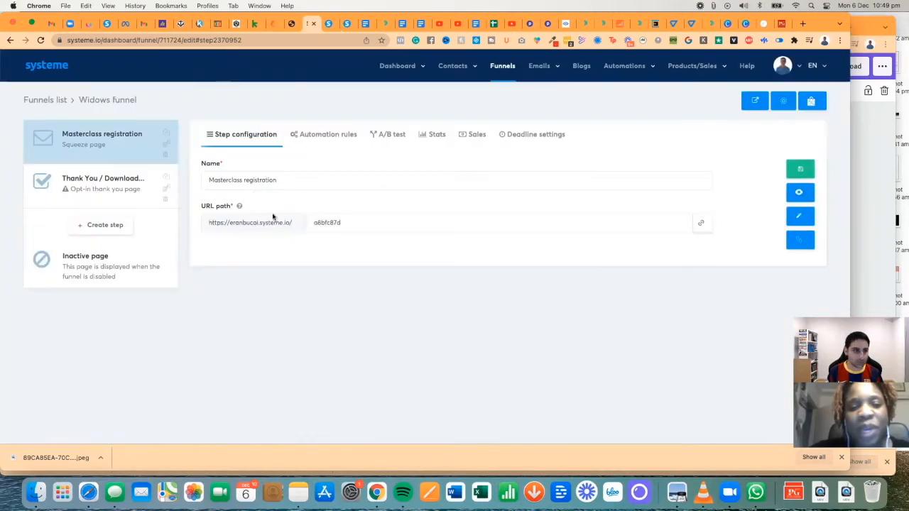
{"action": "left_click", "coordinate": [339, 138]}
{"action": "left_click", "coordinate": [78, 183]}
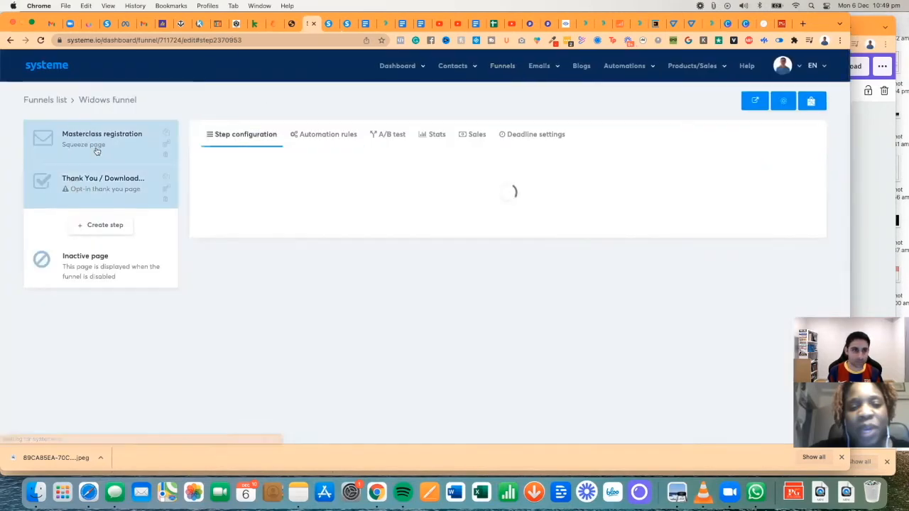
{"action": "mouse_move", "coordinate": [345, 213]}
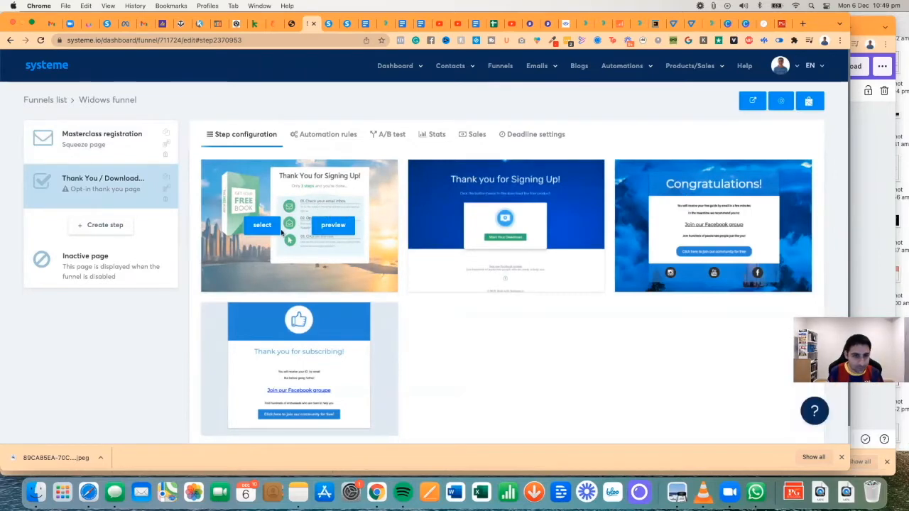
{"action": "scroll", "coordinate": [282, 232], "scroll_direction": "down", "scroll_amount": 1}
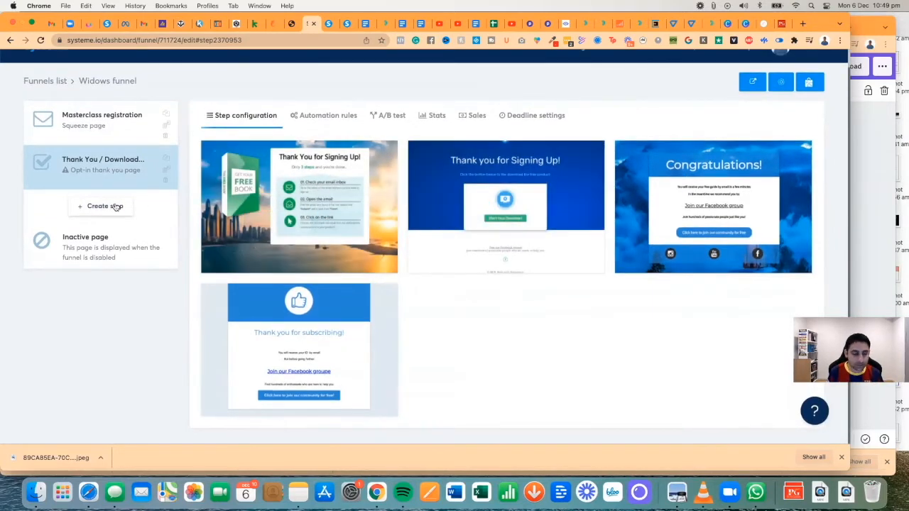
{"action": "left_click", "coordinate": [105, 206]}
{"action": "left_click", "coordinate": [397, 235]}
{"action": "scroll", "coordinate": [396, 316], "scroll_direction": "down", "scroll_amount": 5}
{"action": "scroll", "coordinate": [396, 325], "scroll_direction": "down", "scroll_amount": 2}
{"action": "left_click", "coordinate": [394, 293]}
{"action": "left_click", "coordinate": [368, 193]}
{"action": "type", "text": "Master"}
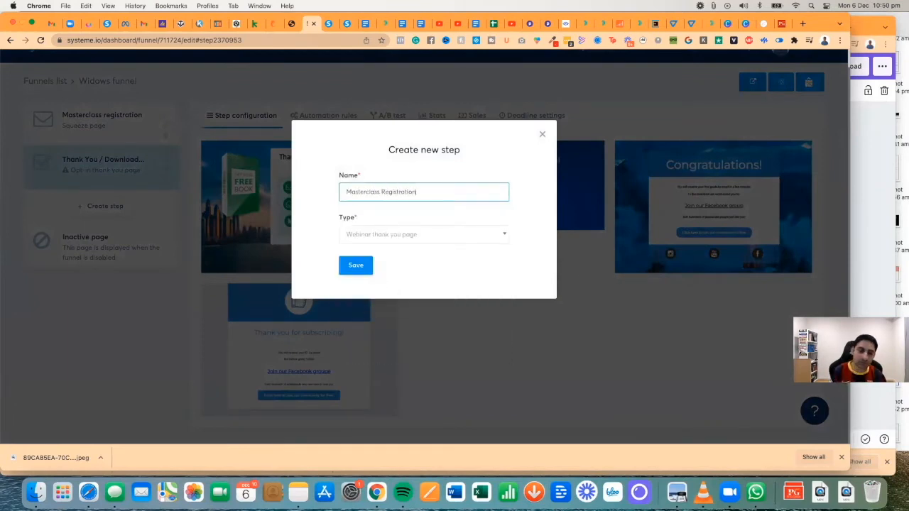
{"action": "type", "text": "class R"}
{"action": "key", "text": "BackSpace"}
{"action": "type", "text": "Thanks"}
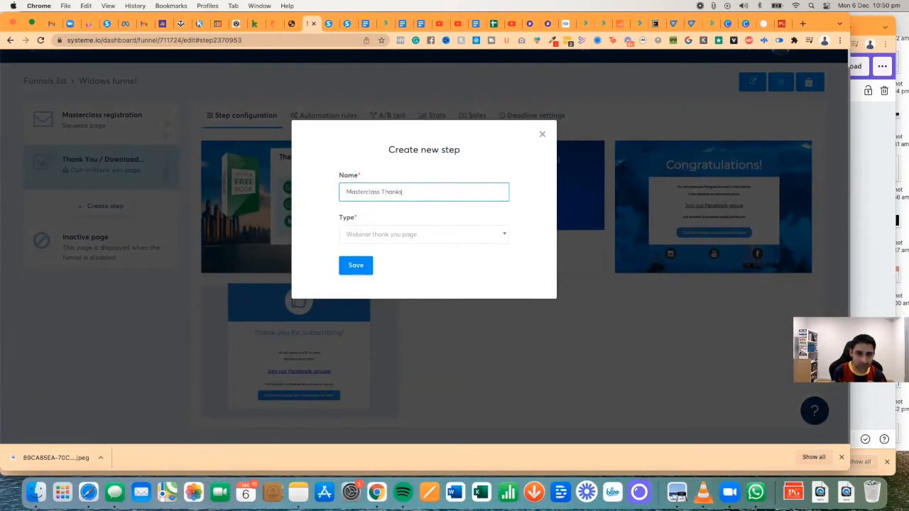
{"action": "scroll", "coordinate": [375, 279], "scroll_direction": "up", "scroll_amount": 1}
{"action": "left_click", "coordinate": [367, 267]}
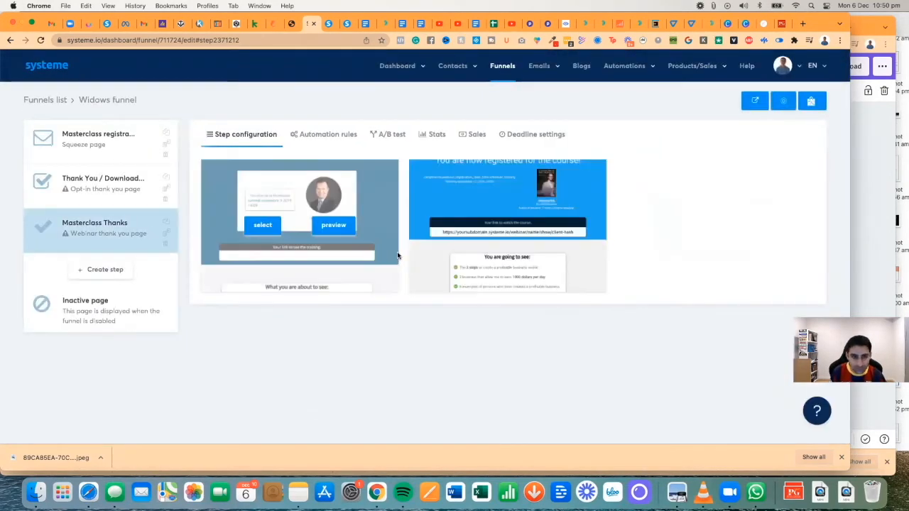
{"action": "left_click", "coordinate": [332, 227]}
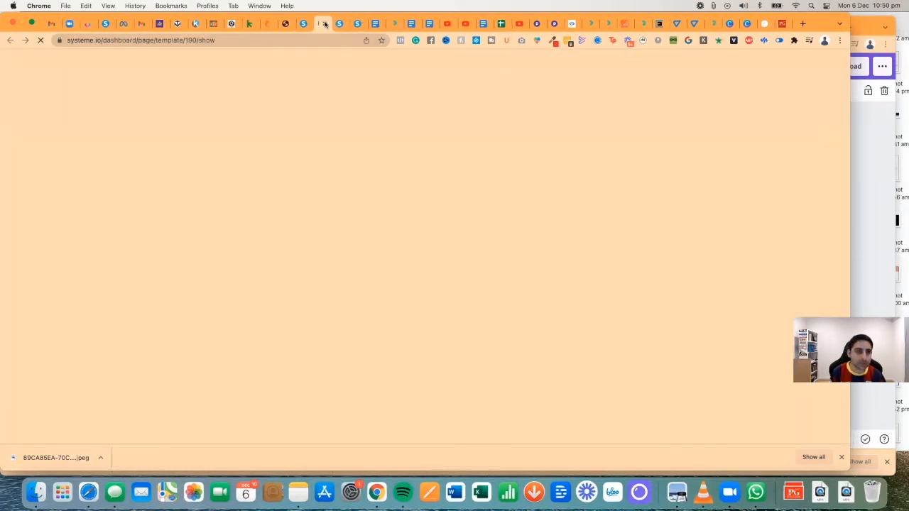
{"action": "scroll", "coordinate": [370, 170], "scroll_direction": "down", "scroll_amount": 5}
{"action": "scroll", "coordinate": [394, 121], "scroll_direction": "up", "scroll_amount": 3}
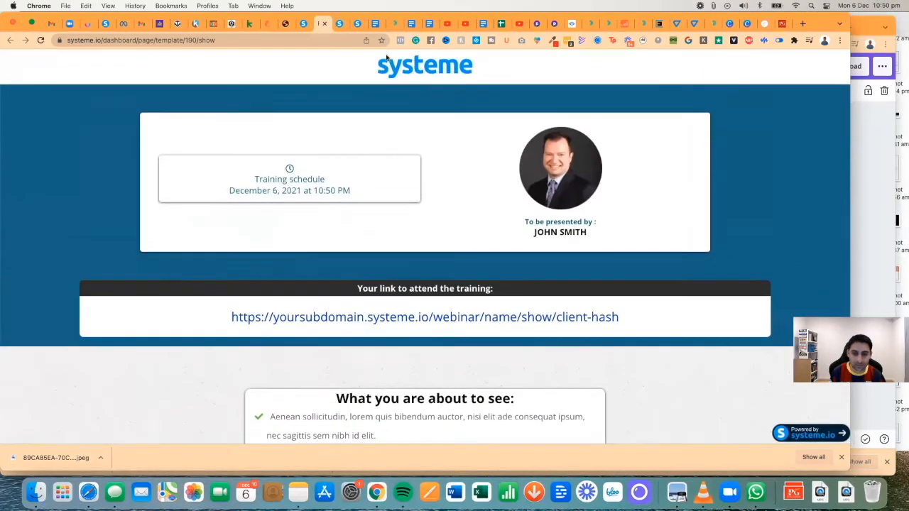
{"action": "left_click", "coordinate": [324, 23]}
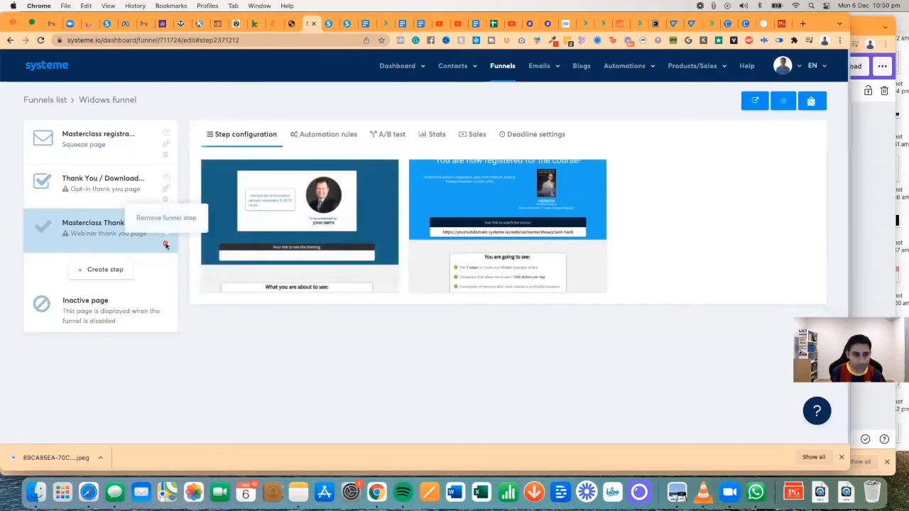
{"action": "left_click", "coordinate": [167, 243]}
{"action": "left_click", "coordinate": [403, 279]}
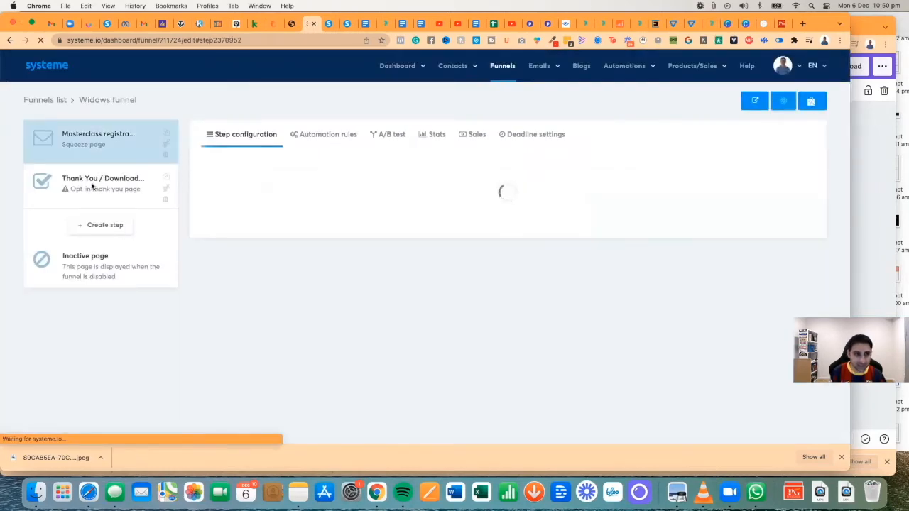
- Apply the second, blue thank-you template and rename the step to 'Thanks'
{"action": "left_click", "coordinate": [110, 182]}
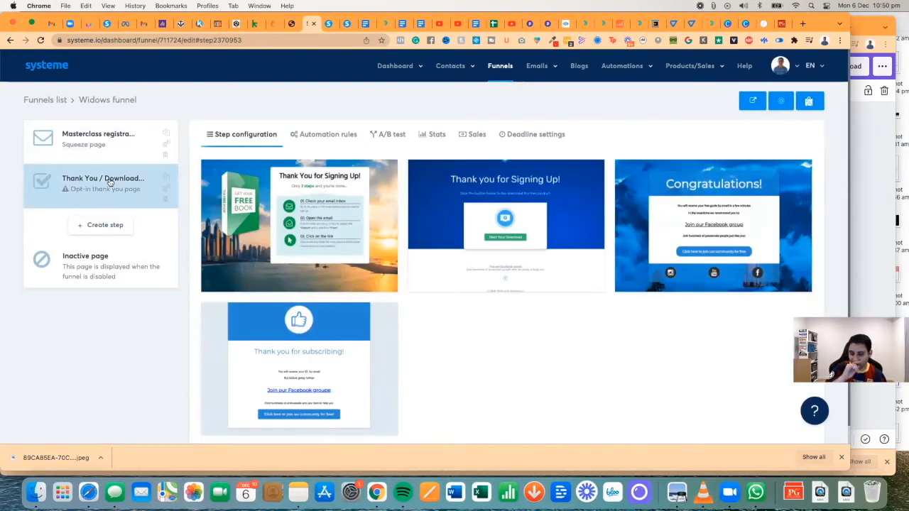
{"action": "mouse_move", "coordinate": [485, 239]}
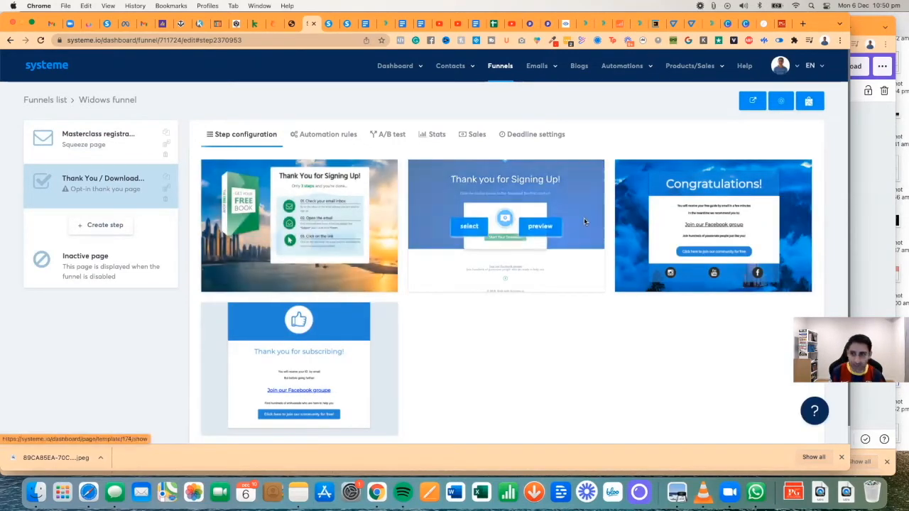
{"action": "left_click", "coordinate": [470, 227]}
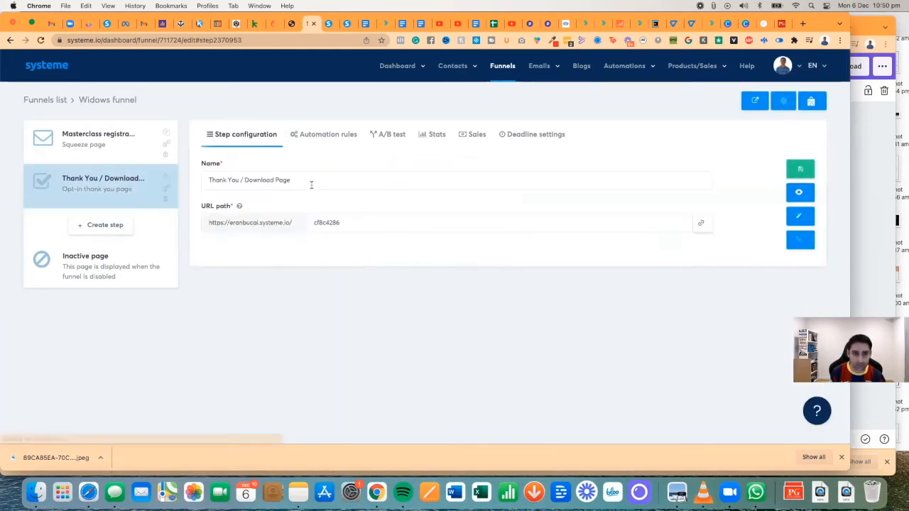
{"action": "left_click", "coordinate": [311, 184]}
{"action": "key", "text": "ctrl+a"}
{"action": "type", "text": "Thanks"}
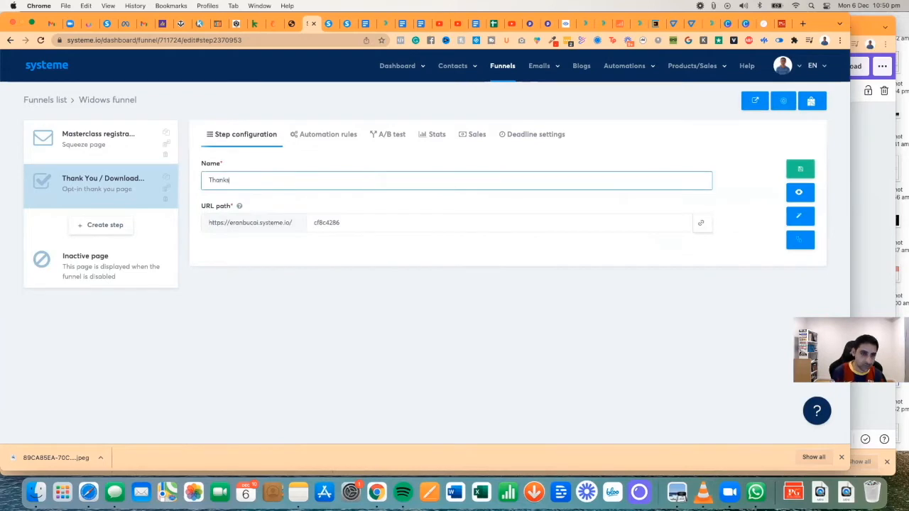
{"action": "left_click", "coordinate": [800, 170]}
- Delete all three sections from the thank-you page in the editor
{"action": "left_click", "coordinate": [801, 216]}
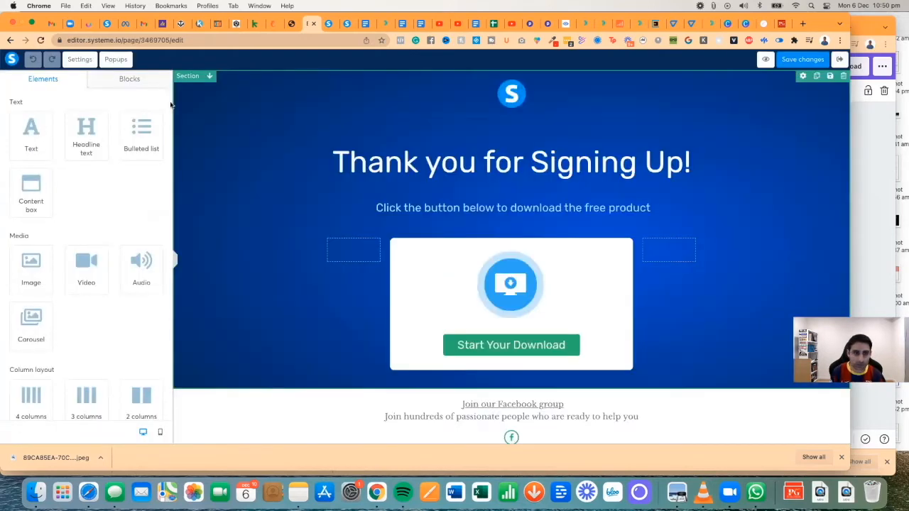
{"action": "left_click", "coordinate": [201, 101]}
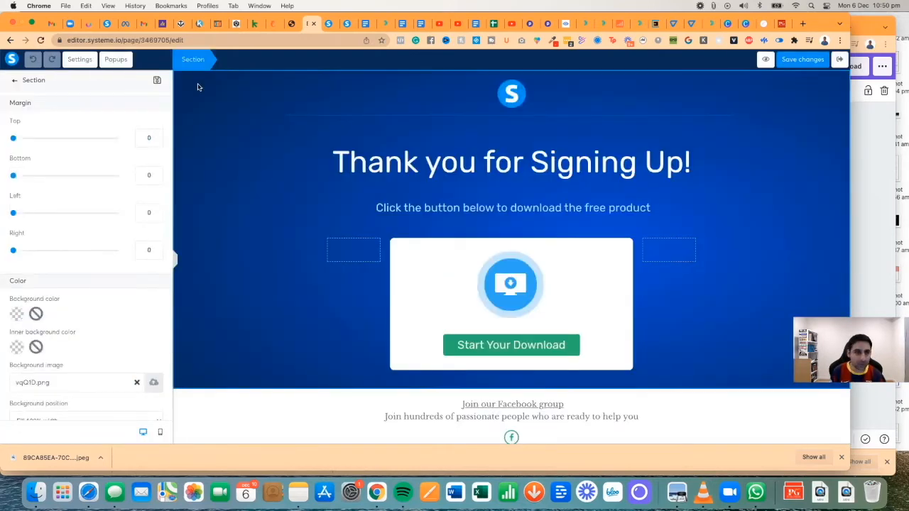
{"action": "left_click", "coordinate": [844, 76]}
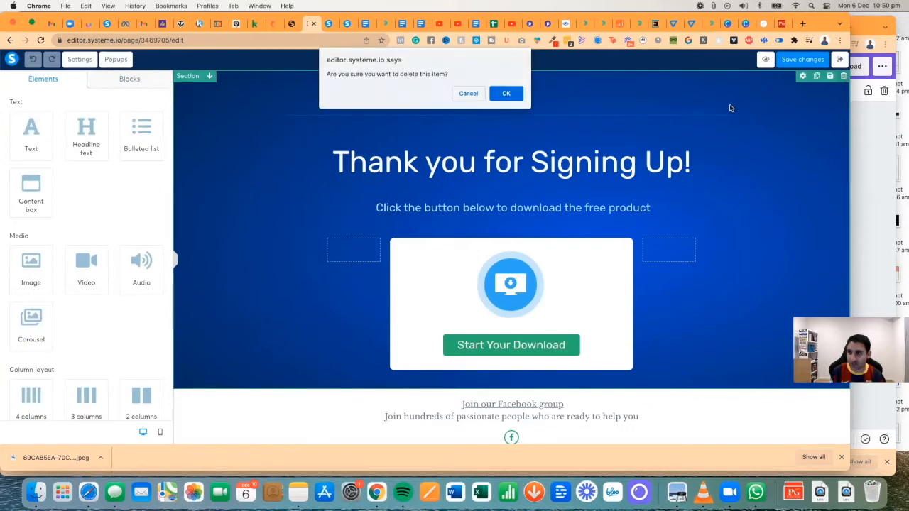
{"action": "left_click", "coordinate": [506, 93]}
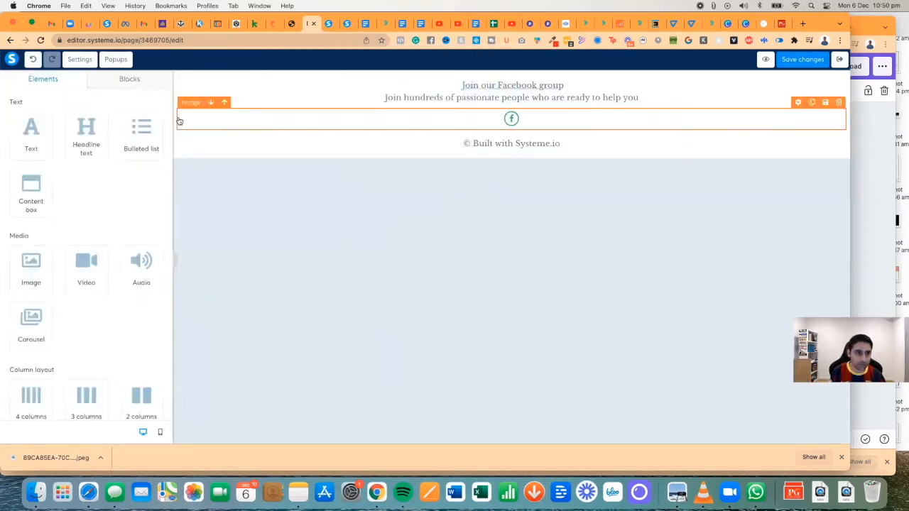
{"action": "left_click", "coordinate": [179, 121]}
{"action": "left_click", "coordinate": [842, 78]}
{"action": "left_click", "coordinate": [461, 103]}
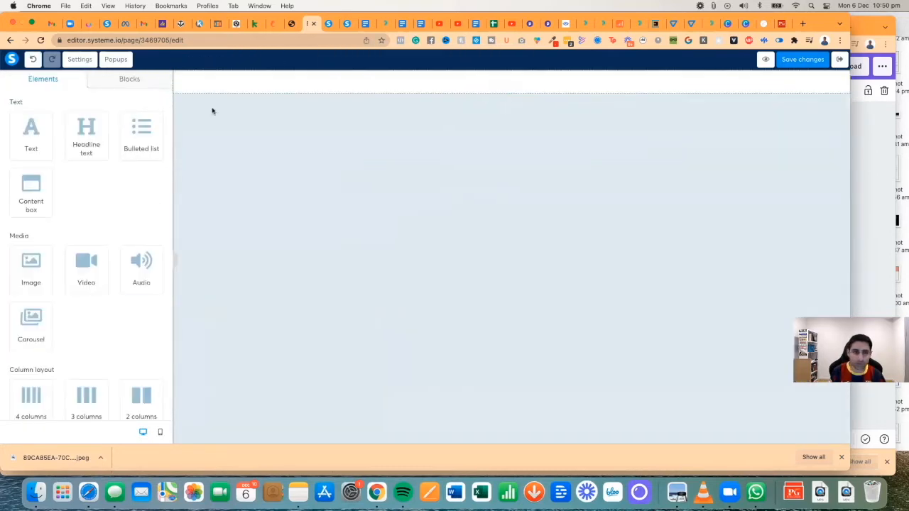
{"action": "left_click", "coordinate": [843, 75]}
{"action": "left_click", "coordinate": [505, 93]}
- Add a section with the headline 'You're registered for the webinar!'
{"action": "scroll", "coordinate": [104, 252], "scroll_direction": "down", "scroll_amount": 5}
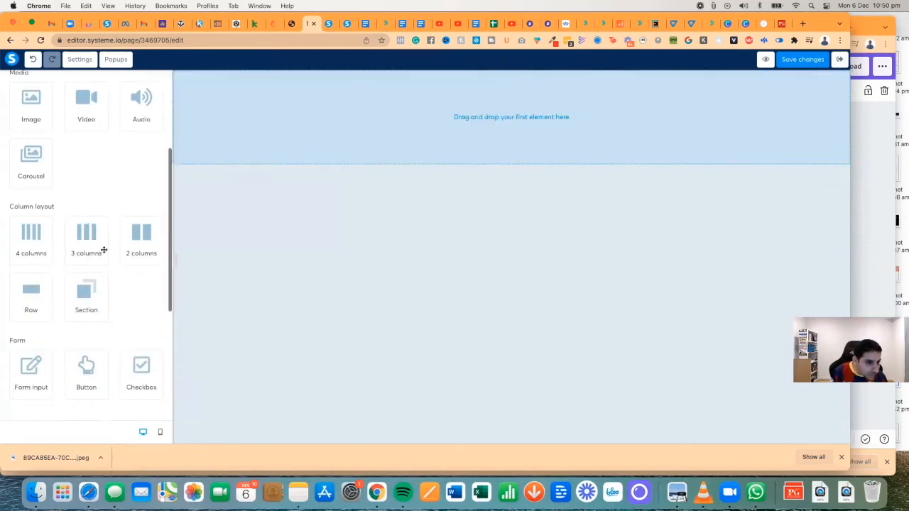
{"action": "left_click_drag", "start_coordinate": [78, 300], "coordinate": [398, 117]}
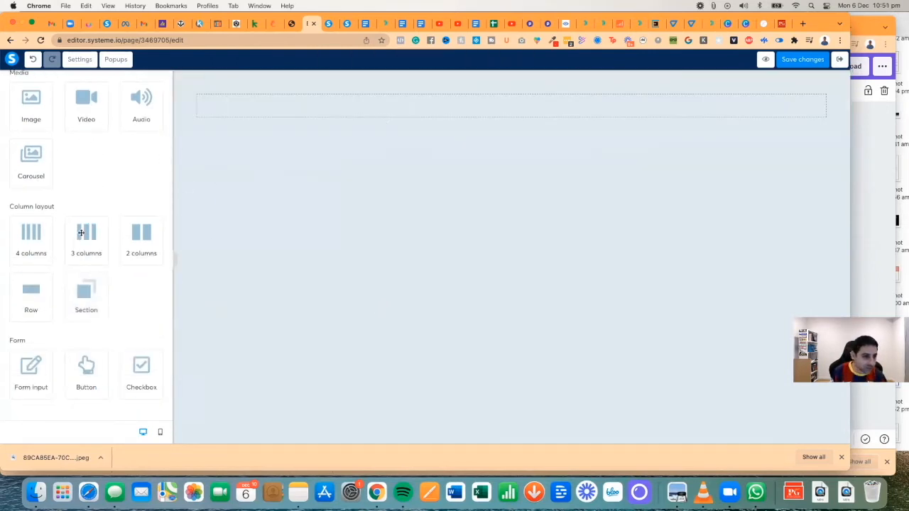
{"action": "scroll", "coordinate": [107, 182], "scroll_direction": "up", "scroll_amount": 5}
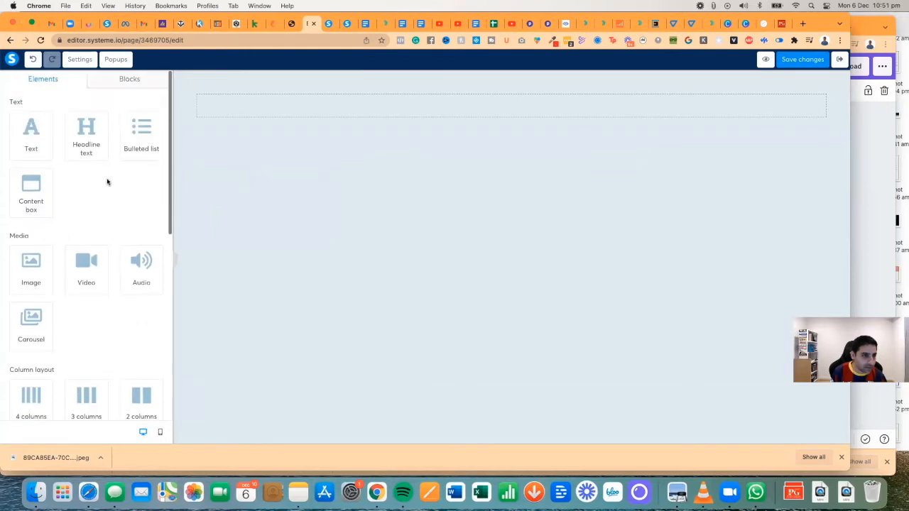
{"action": "left_click_drag", "start_coordinate": [75, 138], "coordinate": [477, 115]}
{"action": "triple_click", "coordinate": [477, 115]}
{"action": "type", "text": "You're registered for the webinar!"}
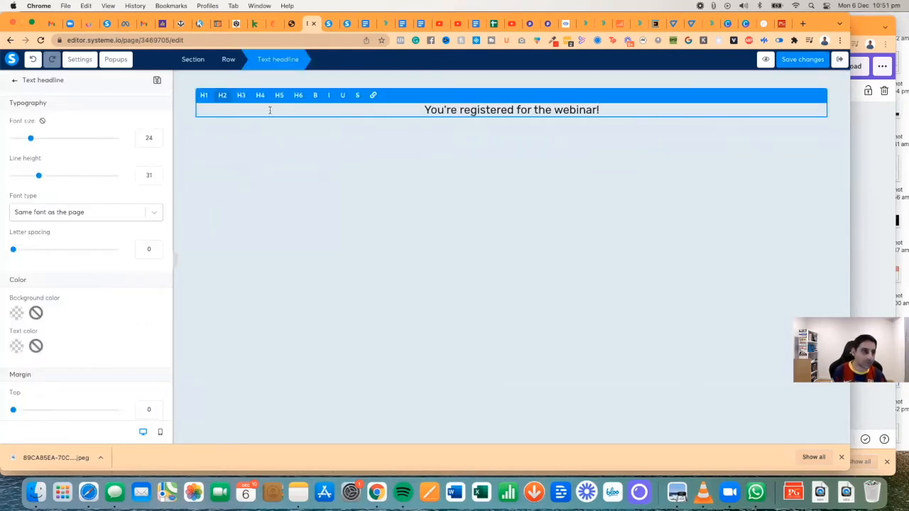
- Set the page's default font type to Google Fonts
{"action": "left_click", "coordinate": [78, 213]}
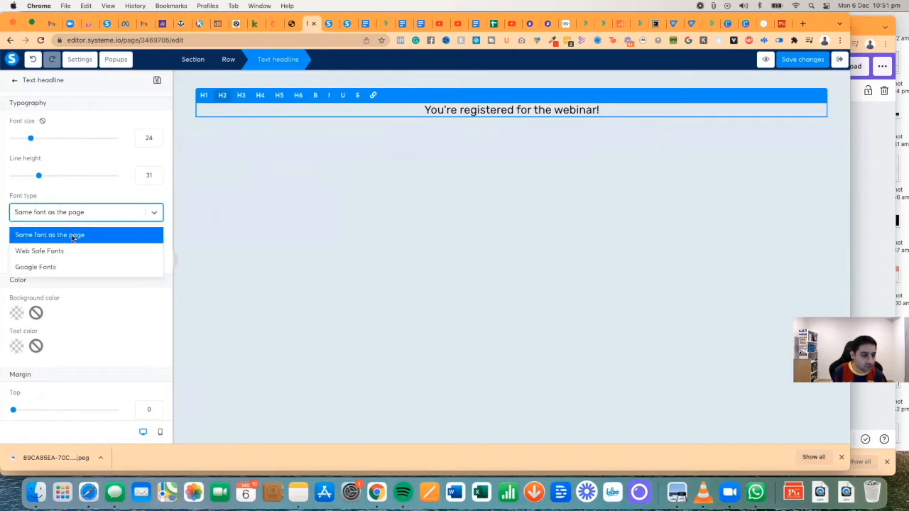
{"action": "left_click", "coordinate": [73, 237]}
{"action": "left_click", "coordinate": [79, 59]}
{"action": "left_click", "coordinate": [89, 196]}
{"action": "left_click", "coordinate": [92, 194]}
{"action": "left_click", "coordinate": [105, 193]}
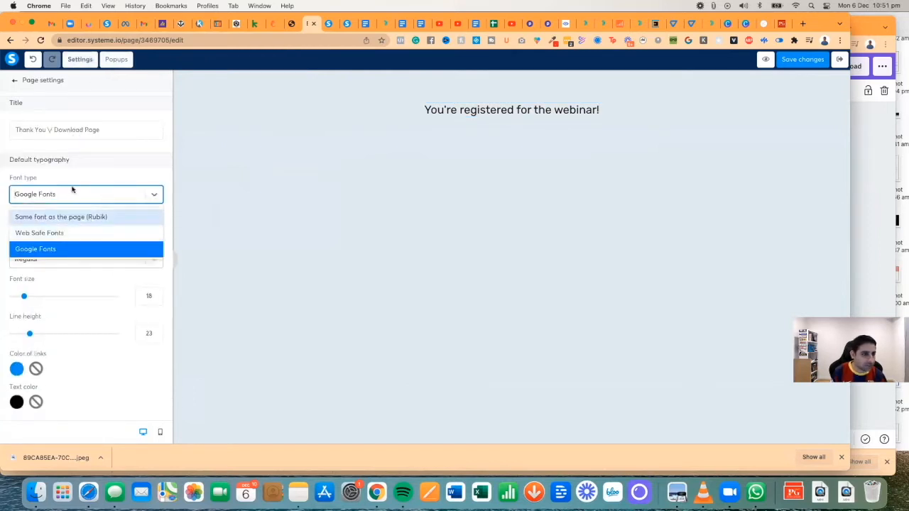
- Title the page 'Thanks (Masterclass Registration)' and set its default font to Montserrat Bold 700
{"action": "left_click", "coordinate": [70, 192]}
{"action": "triple_click", "coordinate": [91, 130]}
{"action": "type", "text": "Thanks"}
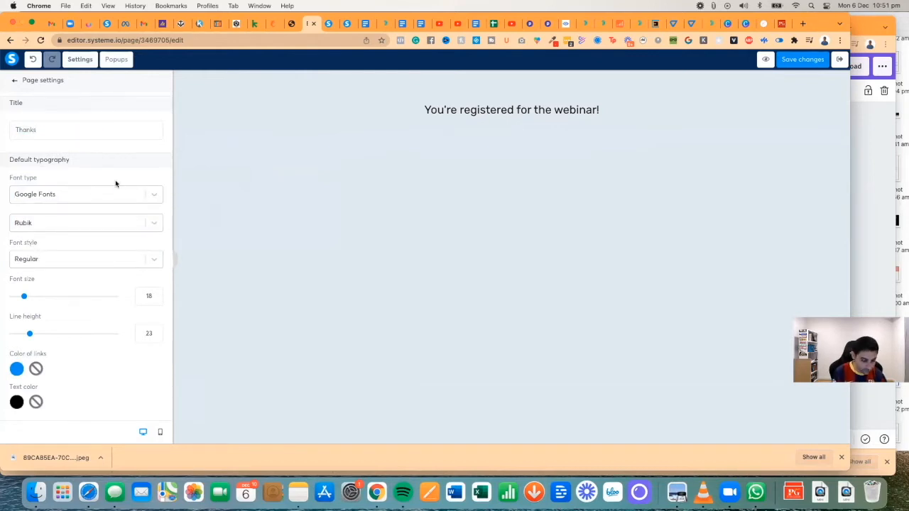
{"action": "type", "text": " (Masterclass Registration)"}
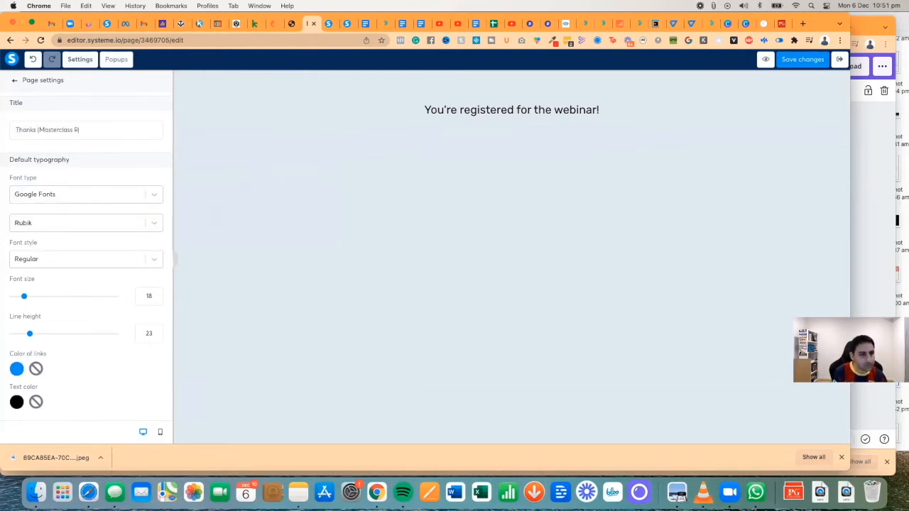
{"action": "left_click", "coordinate": [115, 199]}
{"action": "left_click", "coordinate": [85, 249]}
{"action": "left_click", "coordinate": [83, 223]}
{"action": "type", "text": "mont"}
{"action": "left_click", "coordinate": [63, 245]}
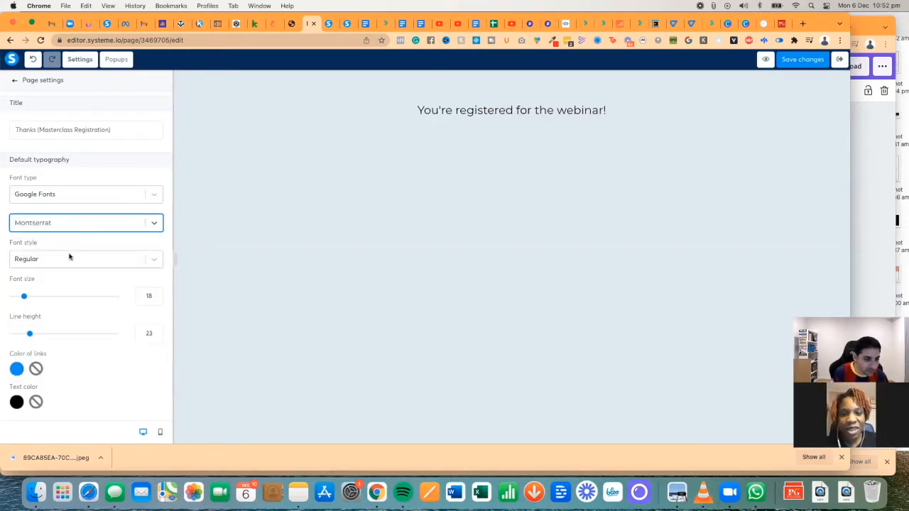
{"action": "left_click", "coordinate": [69, 257]}
{"action": "scroll", "coordinate": [67, 299], "scroll_direction": "down", "scroll_amount": 5}
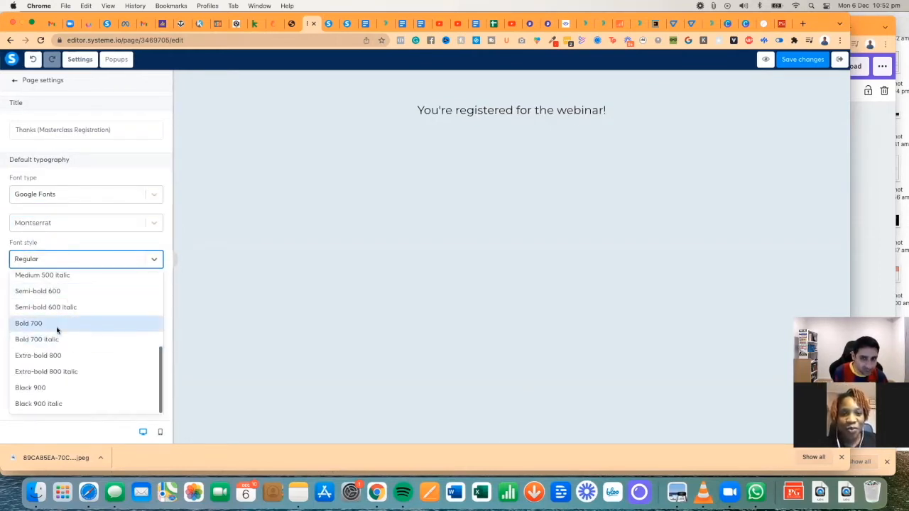
{"action": "left_click", "coordinate": [57, 329]}
- Enlarge the headline's font size to 40
{"action": "left_click", "coordinate": [17, 368]}
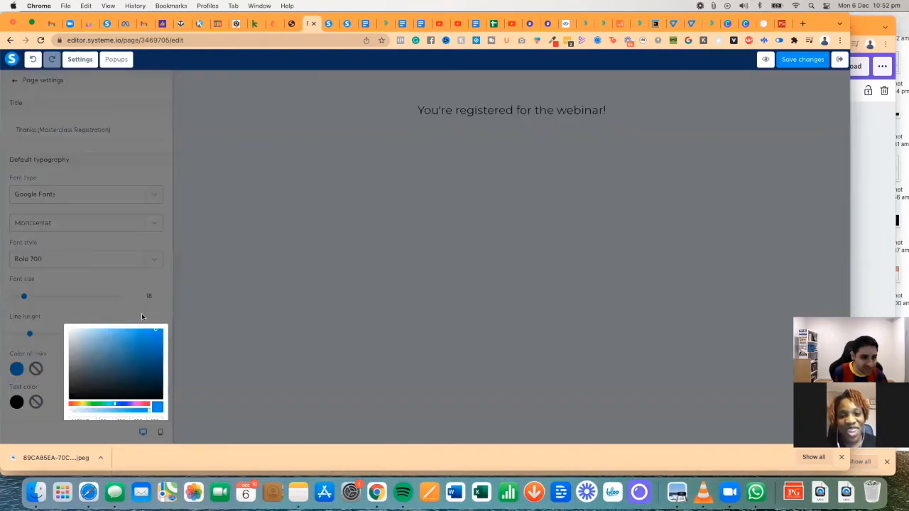
{"action": "left_click", "coordinate": [121, 315]}
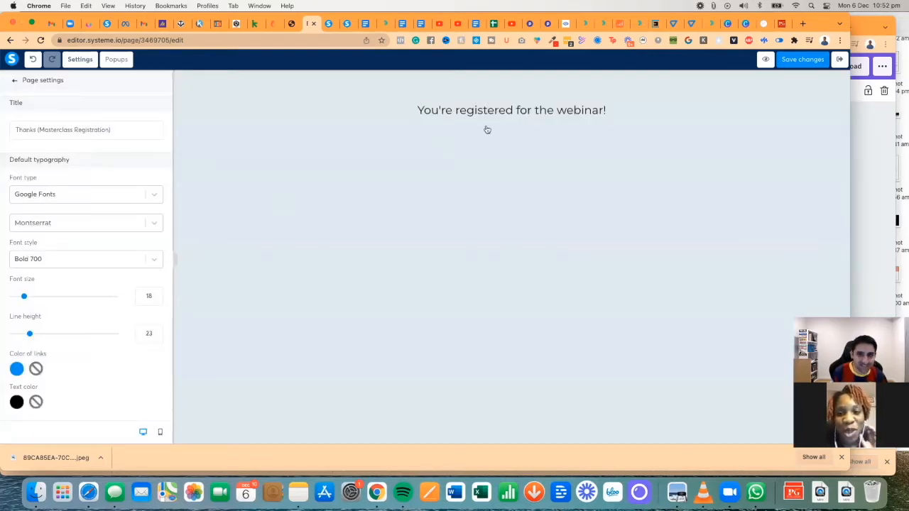
{"action": "left_click", "coordinate": [232, 105]}
{"action": "left_click_drag", "start_coordinate": [31, 137], "coordinate": [48, 139]}
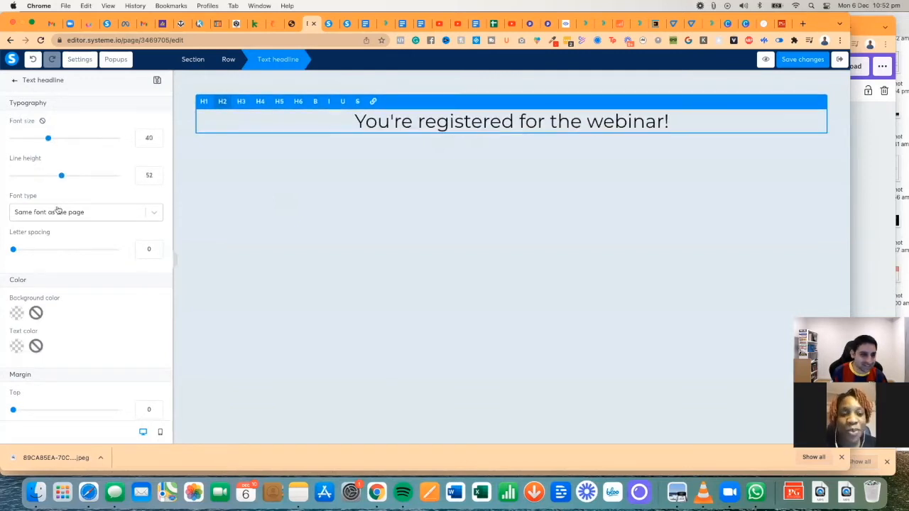
- Make the whole headline bold
{"action": "scroll", "coordinate": [81, 234], "scroll_direction": "down", "scroll_amount": 5}
{"action": "scroll", "coordinate": [81, 234], "scroll_direction": "up", "scroll_amount": 5}
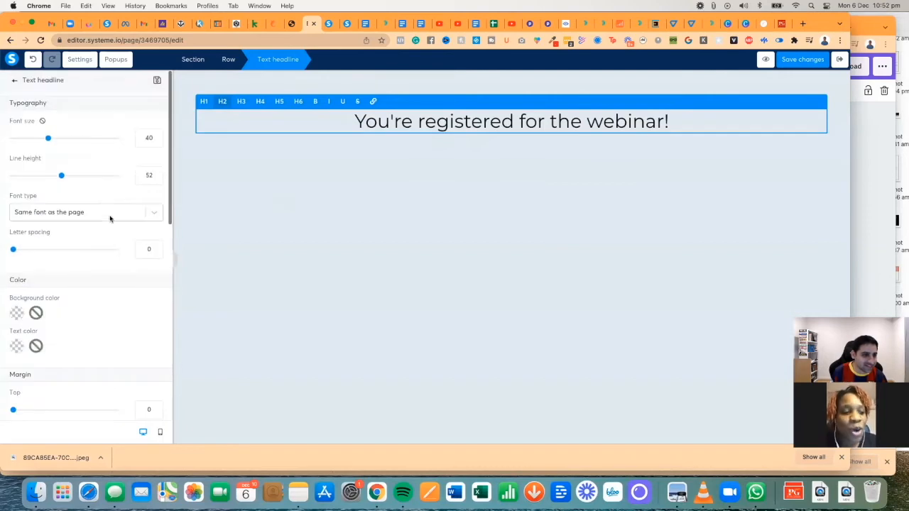
{"action": "triple_click", "coordinate": [350, 119]}
{"action": "key", "text": "super+b"}
{"action": "left_click", "coordinate": [368, 158]}
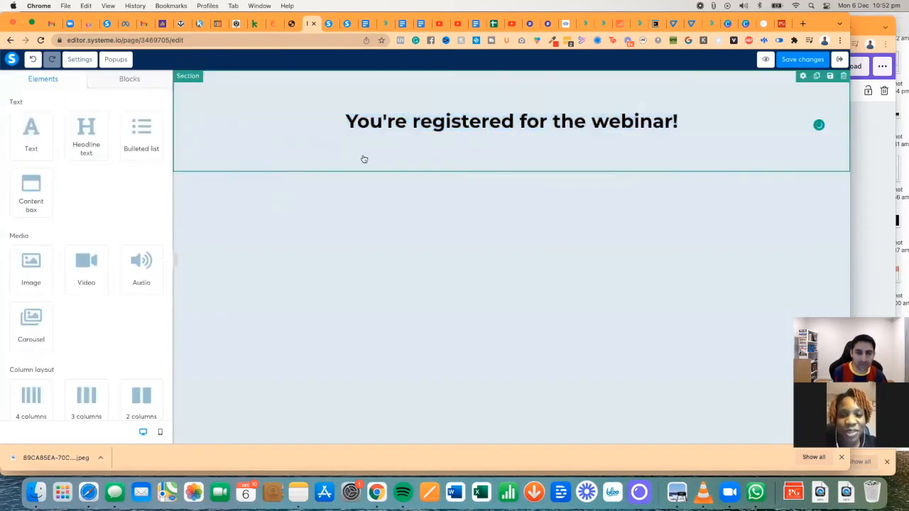
- Prefix the headline with 'Congrats!', then view the live registration page
{"action": "left_click", "coordinate": [344, 119]}
{"action": "type", "text": "Congrats!"}
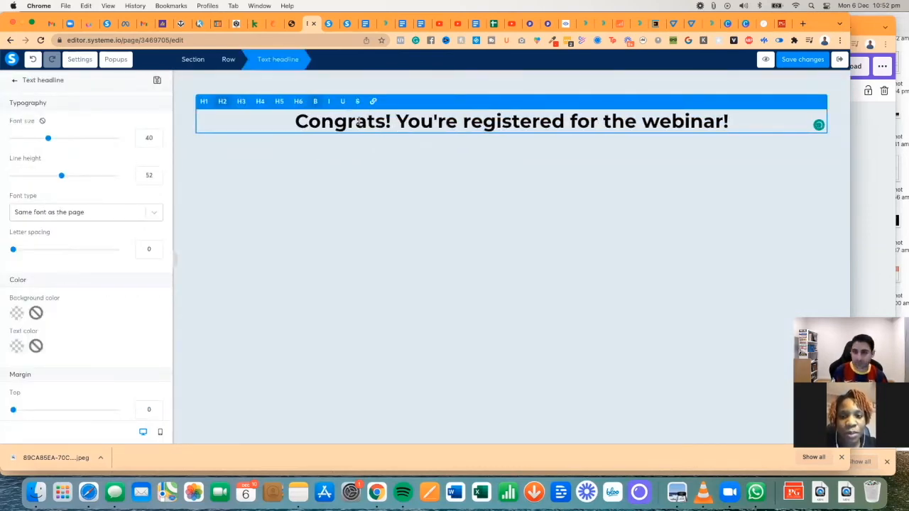
{"action": "left_click", "coordinate": [419, 166]}
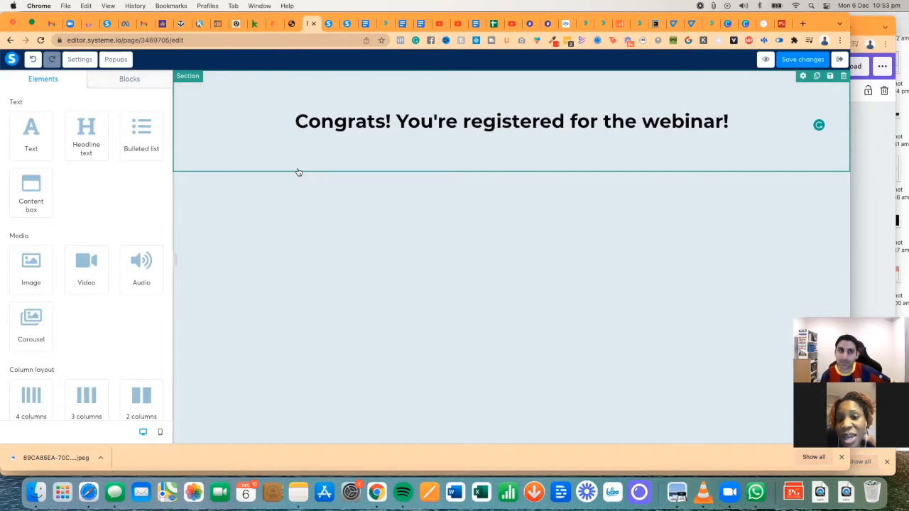
{"action": "left_click", "coordinate": [330, 24]}
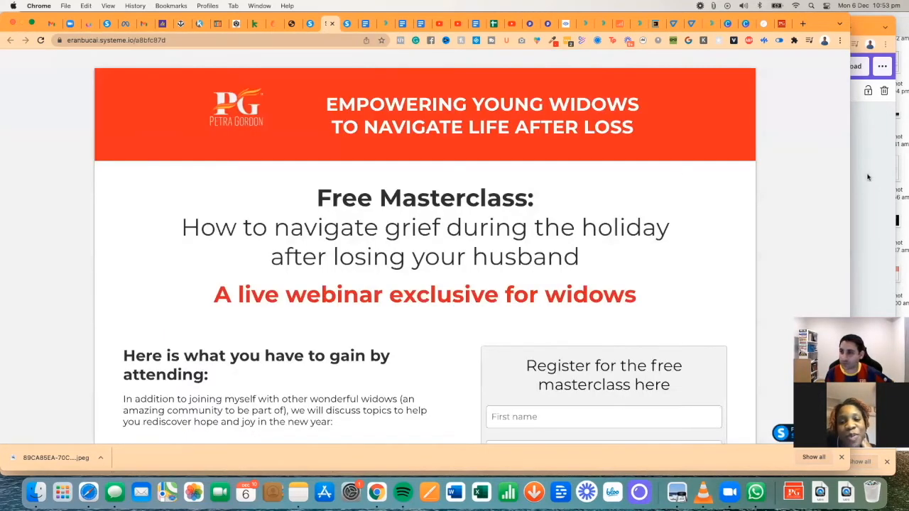
{"action": "left_click_drag", "start_coordinate": [850, 179], "coordinate": [893, 148]}
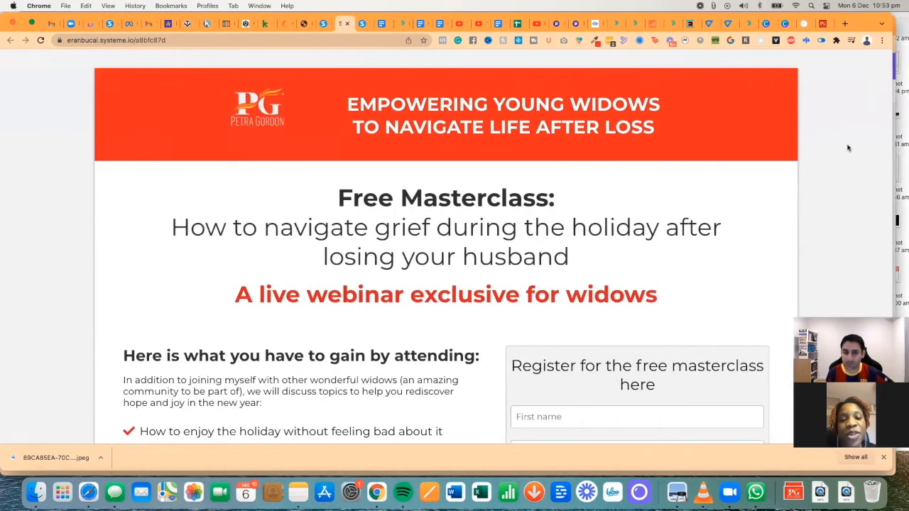
{"action": "left_click", "coordinate": [323, 24]}
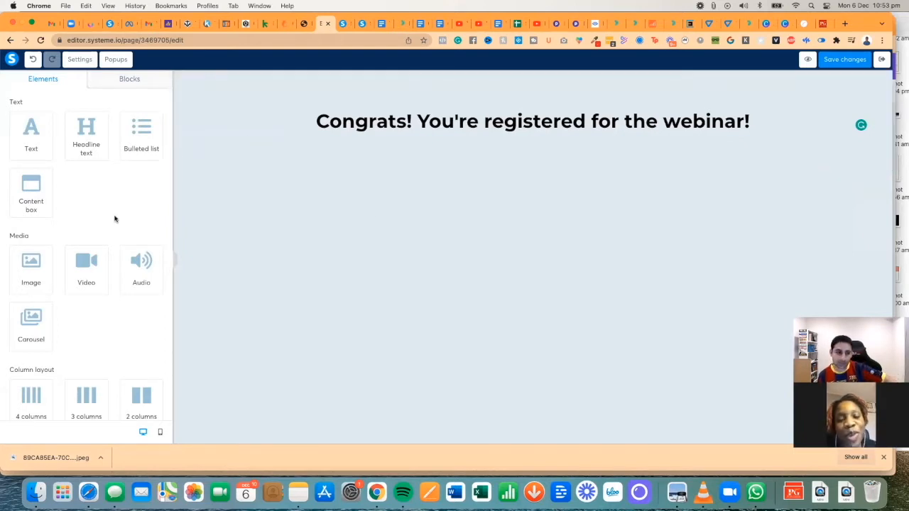
{"action": "scroll", "coordinate": [115, 216], "scroll_direction": "down", "scroll_amount": 5}
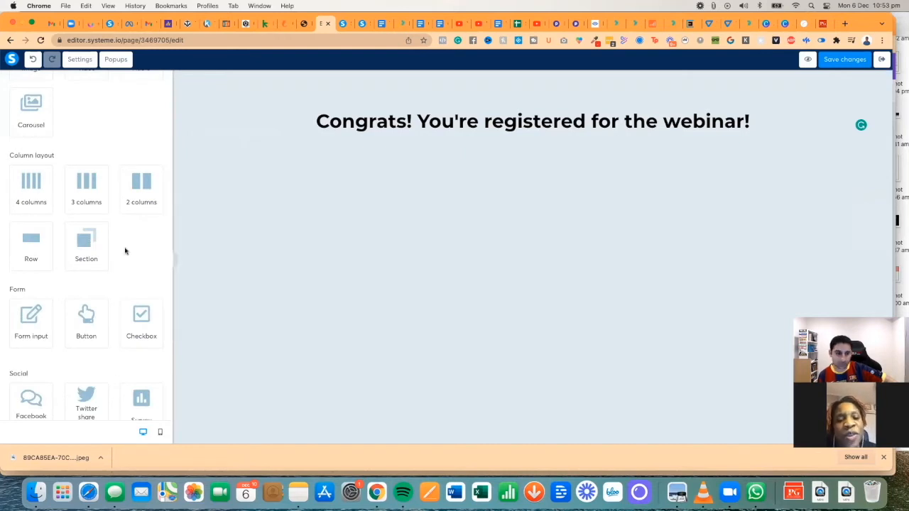
{"action": "scroll", "coordinate": [125, 250], "scroll_direction": "down", "scroll_amount": 3}
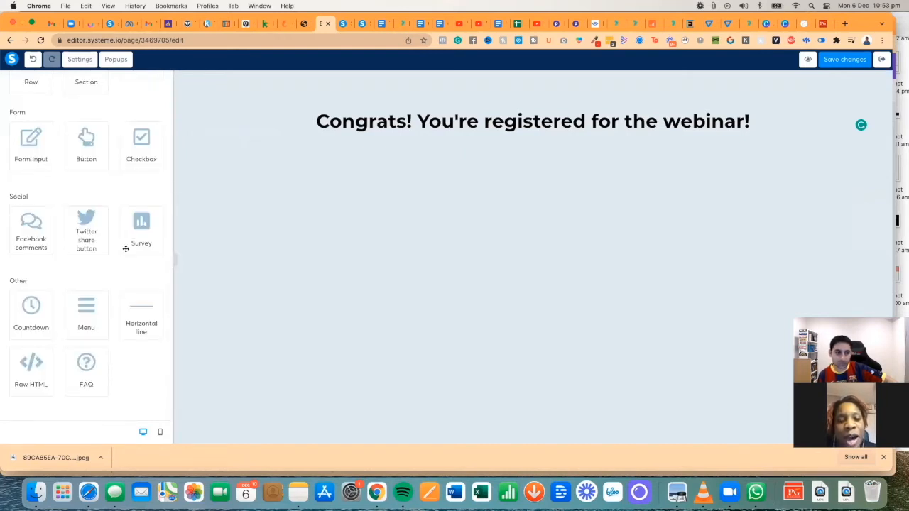
{"action": "scroll", "coordinate": [125, 250], "scroll_direction": "up", "scroll_amount": 5}
{"action": "scroll", "coordinate": [125, 250], "scroll_direction": "up", "scroll_amount": 1}
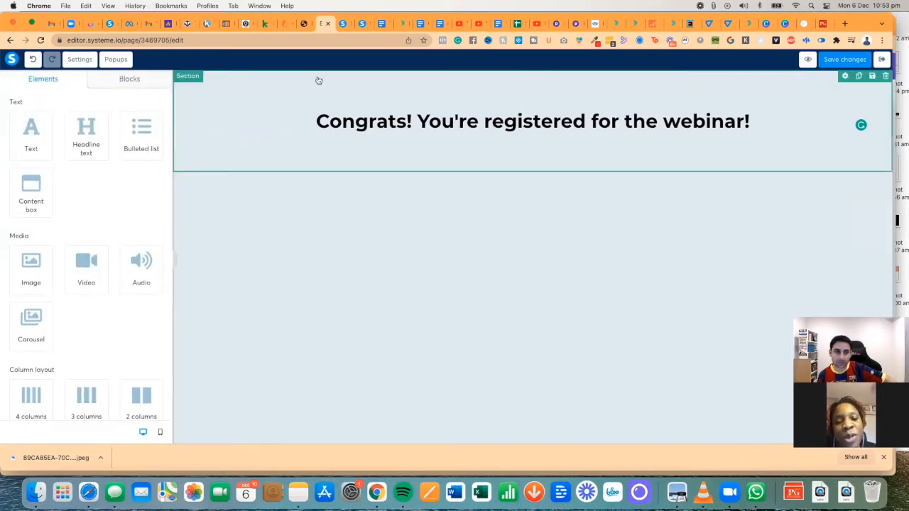
{"action": "left_click", "coordinate": [343, 24]}
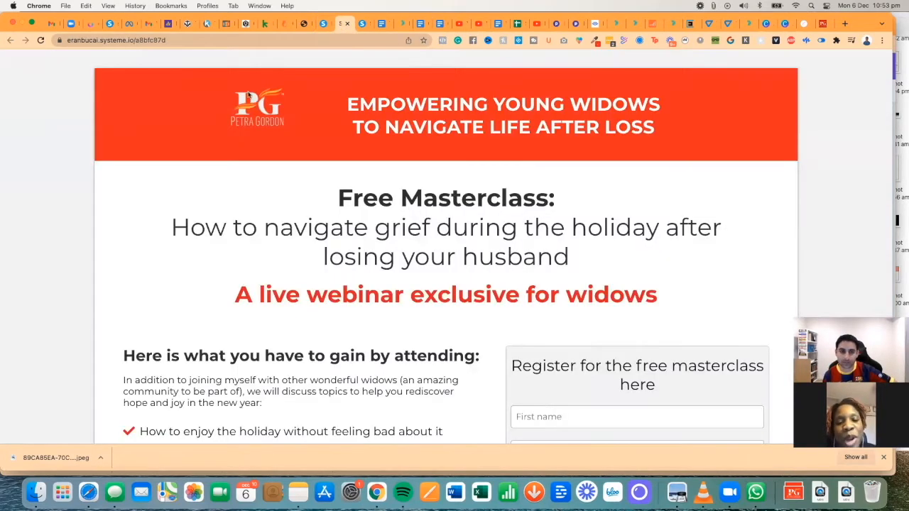
{"action": "left_click", "coordinate": [323, 25]}
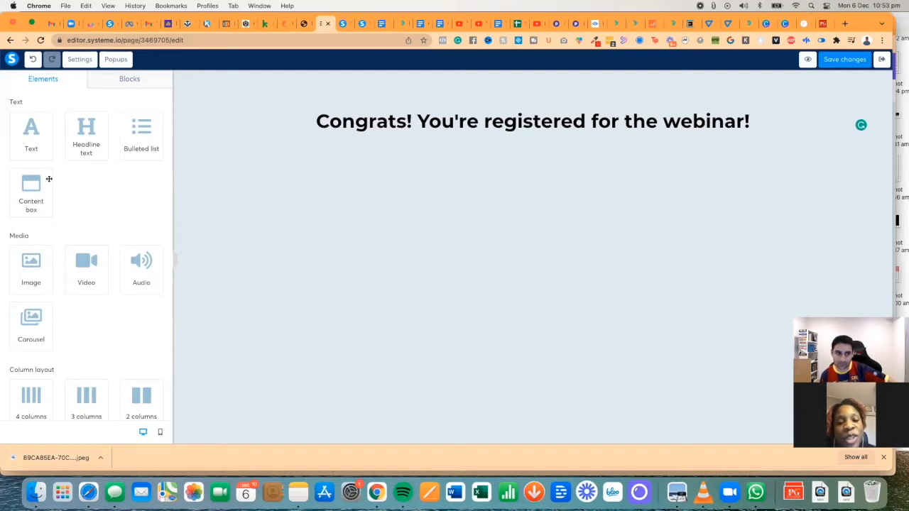
- Add a text block under the headline reading 'Here are a few things you should know:'
{"action": "left_click_drag", "start_coordinate": [31, 131], "coordinate": [426, 168]}
{"action": "left_click", "coordinate": [433, 169]}
{"action": "key", "text": "super+a"}
{"action": "key", "text": "BackSpace"}
{"action": "type", "text": "Here are the"}
{"action": "key", "text": "BackSpace"}
{"action": "key", "text": "BackSpace"}
{"action": "key", "text": "BackSpace"}
{"action": "type", "text": "a"}
{"action": "key", "text": "super+a"}
{"action": "type", "text": "Here are a few things you should know:"}
{"action": "left_click", "coordinate": [303, 217]}
- Set the intro line's font size to 24
{"action": "left_click", "coordinate": [465, 163]}
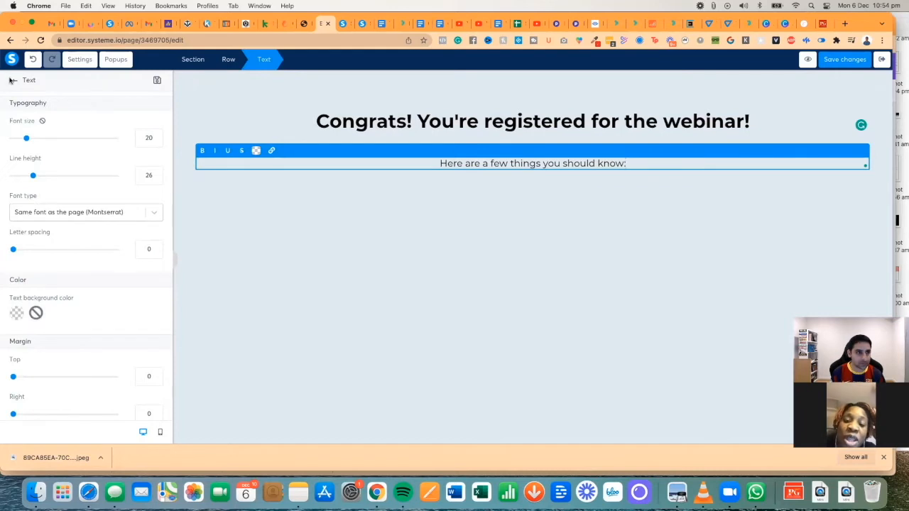
{"action": "left_click_drag", "start_coordinate": [27, 138], "coordinate": [30, 137]}
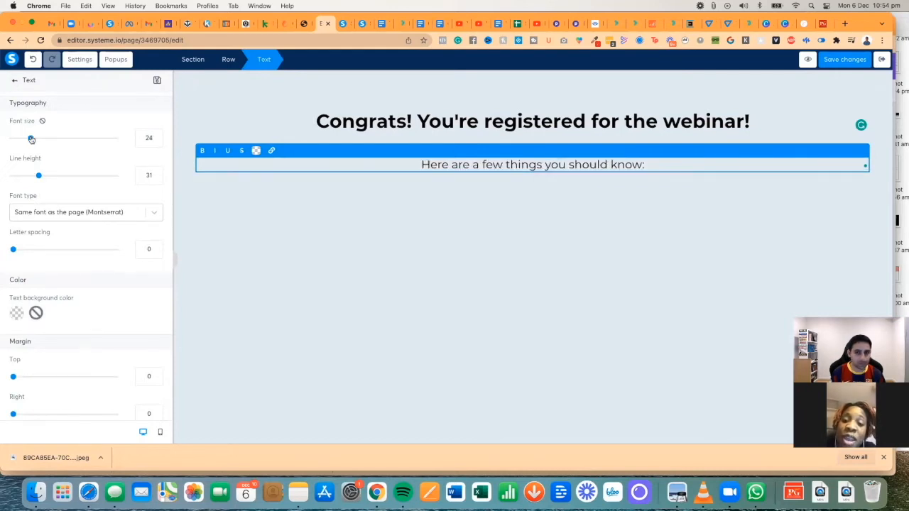
{"action": "left_click", "coordinate": [196, 182]}
{"action": "scroll", "coordinate": [114, 213], "scroll_direction": "down", "scroll_amount": 5}
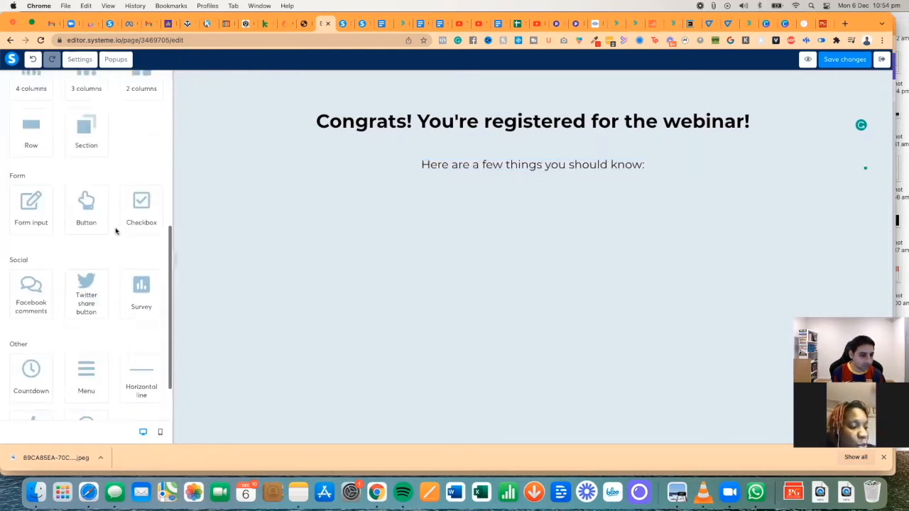
{"action": "scroll", "coordinate": [99, 234], "scroll_direction": "down", "scroll_amount": 2}
{"action": "scroll", "coordinate": [82, 234], "scroll_direction": "up", "scroll_amount": 5}
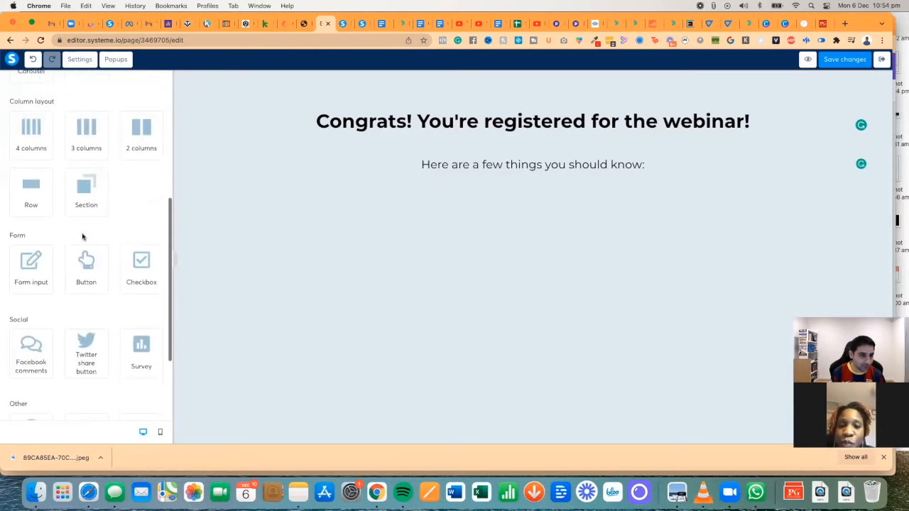
{"action": "scroll", "coordinate": [83, 235], "scroll_direction": "down", "scroll_amount": 5}
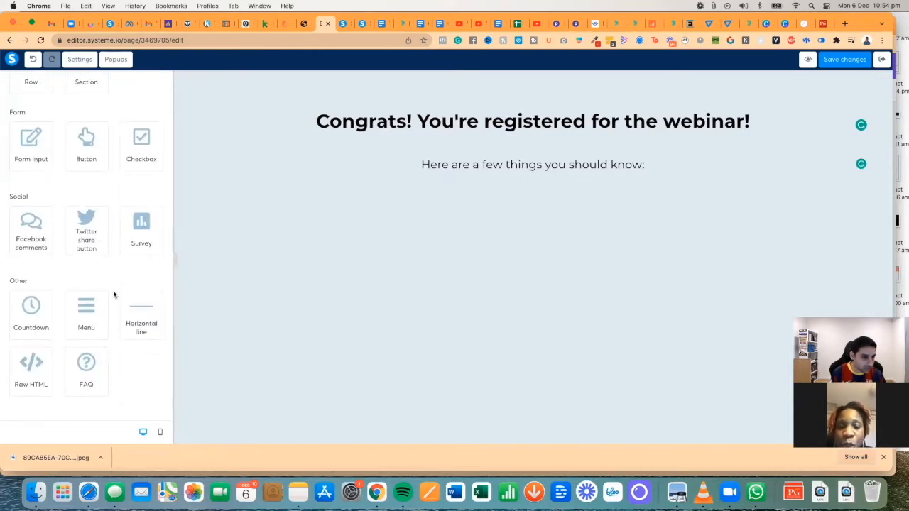
{"action": "scroll", "coordinate": [111, 315], "scroll_direction": "up", "scroll_amount": 4}
{"action": "scroll", "coordinate": [112, 315], "scroll_direction": "up", "scroll_amount": 8}
- Add a checkmark list beneath the intro line and make its checkmarks red
{"action": "left_click_drag", "start_coordinate": [142, 131], "coordinate": [242, 198]}
{"action": "left_click", "coordinate": [242, 198]}
{"action": "scroll", "coordinate": [78, 268], "scroll_direction": "down", "scroll_amount": 5}
{"action": "left_click", "coordinate": [17, 310]}
{"action": "double_click", "coordinate": [83, 363]}
{"action": "key", "text": "super+v"}
{"action": "left_click", "coordinate": [126, 233]}
{"action": "scroll", "coordinate": [50, 301], "scroll_direction": "down", "scroll_amount": 4}
{"action": "scroll", "coordinate": [49, 301], "scroll_direction": "up", "scroll_amount": 9}
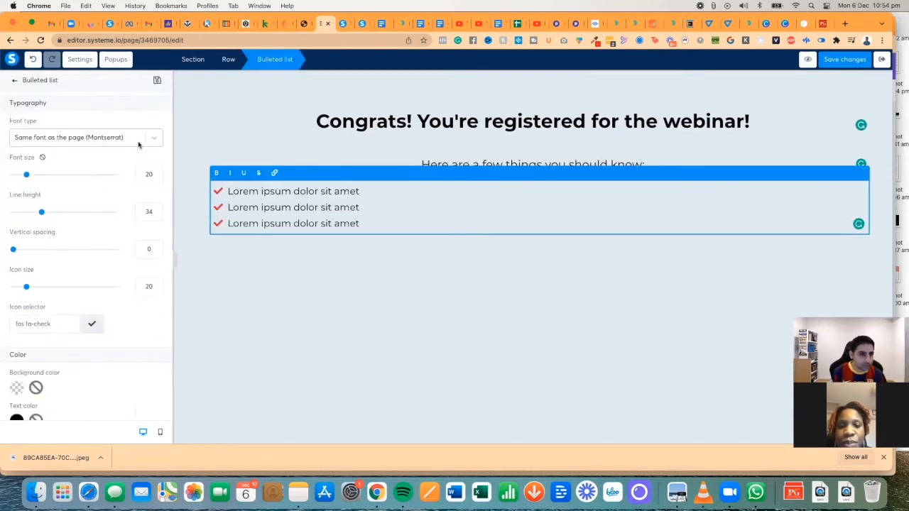
- Write the first two items: the Masterclass is delivered LIVE, and a replay will be available
{"action": "left_click", "coordinate": [227, 190]}
{"action": "type", "text": "The Masterclass will be di"}
{"action": "type", "text": "livered LIVE - it would be wonderful if you can attend live as it would be so much more valuable for everyone involved. Block out an hour of your day where you can attend."}
{"action": "key", "text": "shift+super+Right"}
{"action": "key", "text": "BackSpace"}
{"action": "key", "text": "shift+Down"}
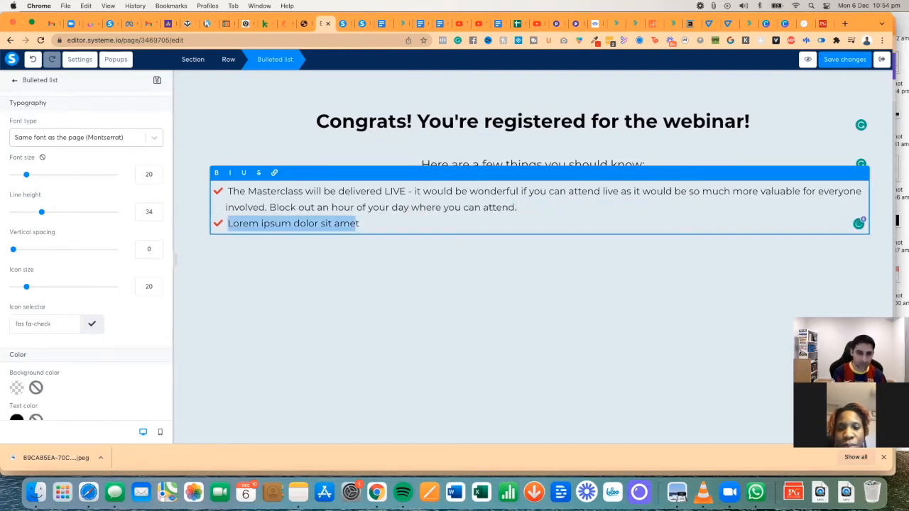
{"action": "type", "text": "Yes, replay will be available in case the timing doesn't work for you, but only for a few days before the replay is taken down."}
- Add a third item asking readers to reply by email with ONE question for you
{"action": "key", "text": "Return"}
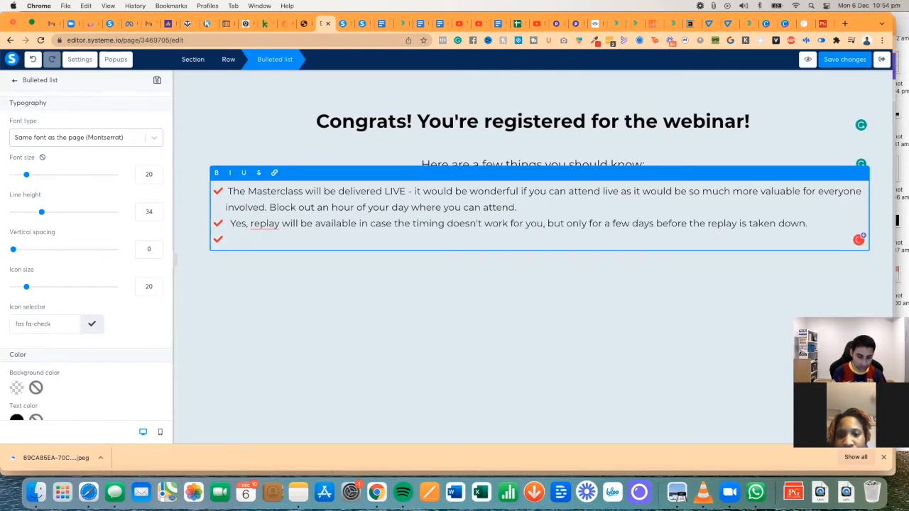
{"action": "type", "text": "You should have an email from me in your"}
{"action": "key", "text": "BackSpace"}
{"action": "key", "text": "BackSpace"}
{"action": "key", "text": "BackSpace"}
{"action": "key", "text": "BackSpace"}
{"action": "key", "text": "BackSpace"}
{"action": "key", "text": "BackSpace"}
{"action": "key", "text": "BackSpace"}
{"action": "key", "text": "BackSpace"}
{"action": "key", "text": "BackSpace"}
{"action": "key", "text": "BackSpace"}
{"action": "key", "text": "BackSpace"}
{"action": "key", "text": "BackSpace"}
{"action": "key", "text": "BackSpace"}
{"action": "key", "text": "BackSpace"}
{"action": "key", "text": "BackSpace"}
{"action": "key", "text": "BackSpace"}
{"action": "key", "text": "BackSpace"}
{"action": "key", "text": "BackSpace"}
{"action": "key", "text": "BackSpace"}
{"action": "key", "text": "BackSpace"}
{"action": "key", "text": "BackSpace"}
{"action": "key", "text": "BackSpace"}
{"action": "key", "text": "BackSpace"}
{"action": "key", "text": "BackSpace"}
{"action": "key", "text": "BackSpace"}
{"action": "key", "text": "BackSpace"}
{"action": "key", "text": "BackSpace"}
{"action": "key", "text": "BackSpace"}
{"action": "key", "text": "BackSpace"}
{"action": "key", "text": "BackSpace"}
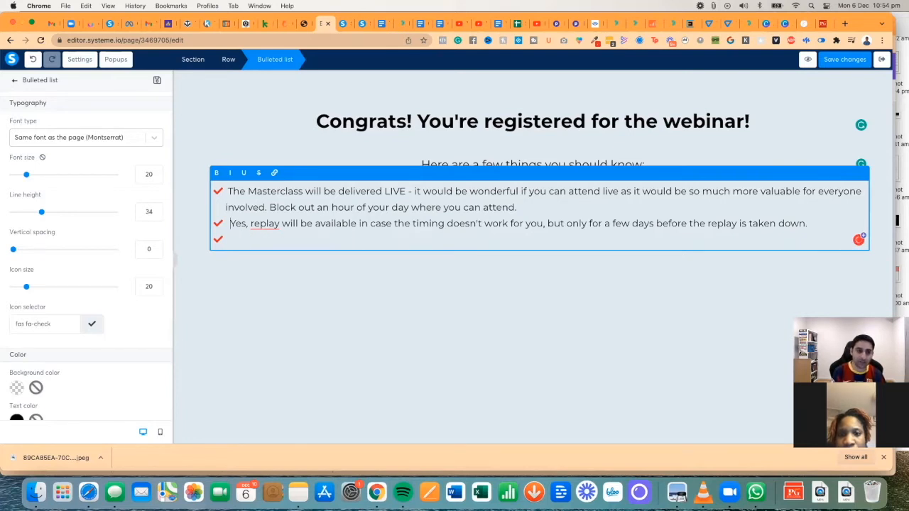
{"action": "key", "text": "Up"}
{"action": "type", "text": "o"}
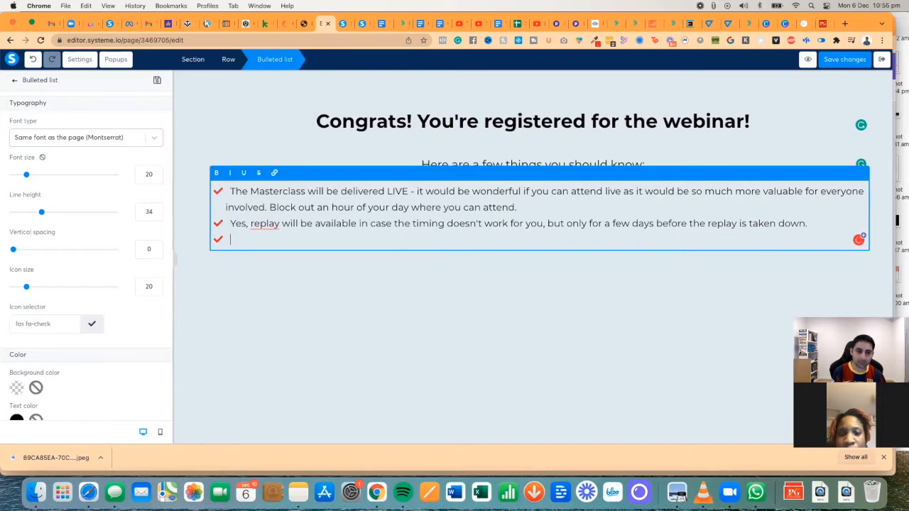
{"action": "type", "text": "rder to tailo"}
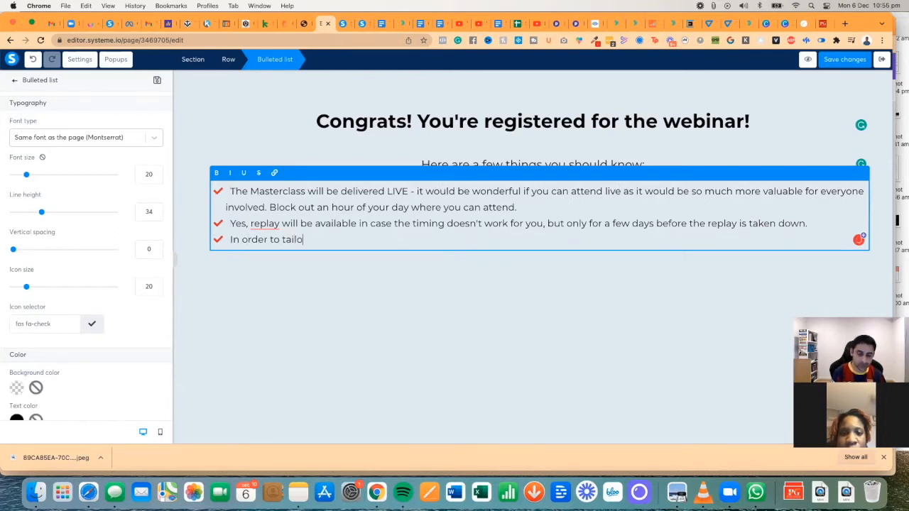
{"action": "type", "text": "r this Masterclass"}
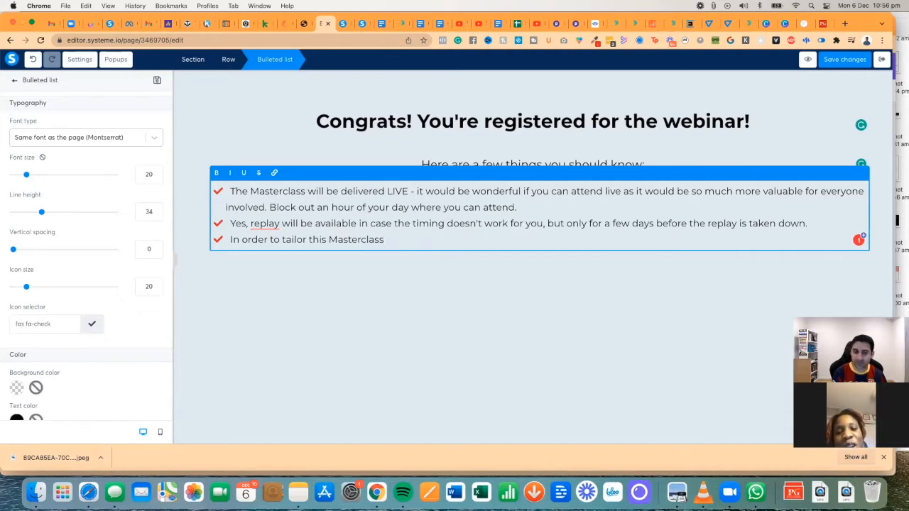
{"action": "type", "text": ", I want t"}
{"action": "key", "text": "BackSpace"}
{"action": "type", "text": "you to go to your email right now and"}
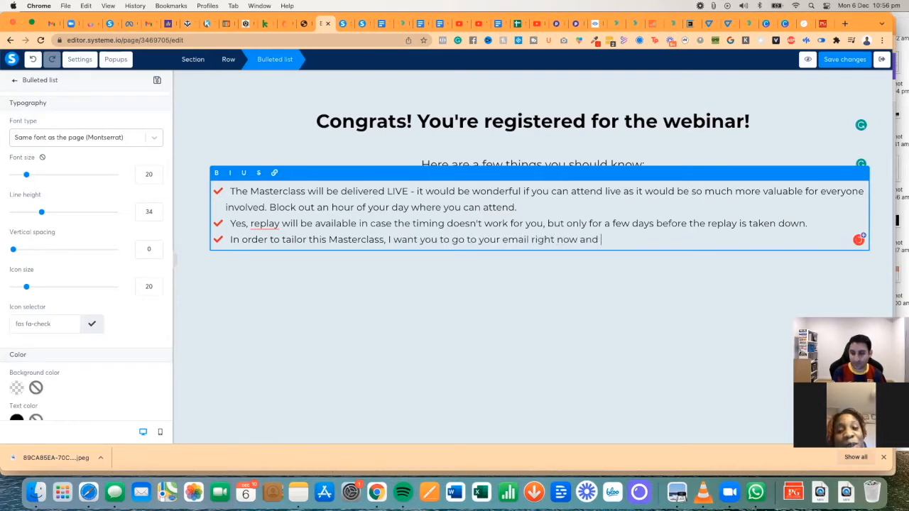
{"action": "type", "text": " reply t with ONE question you have for me. On"}
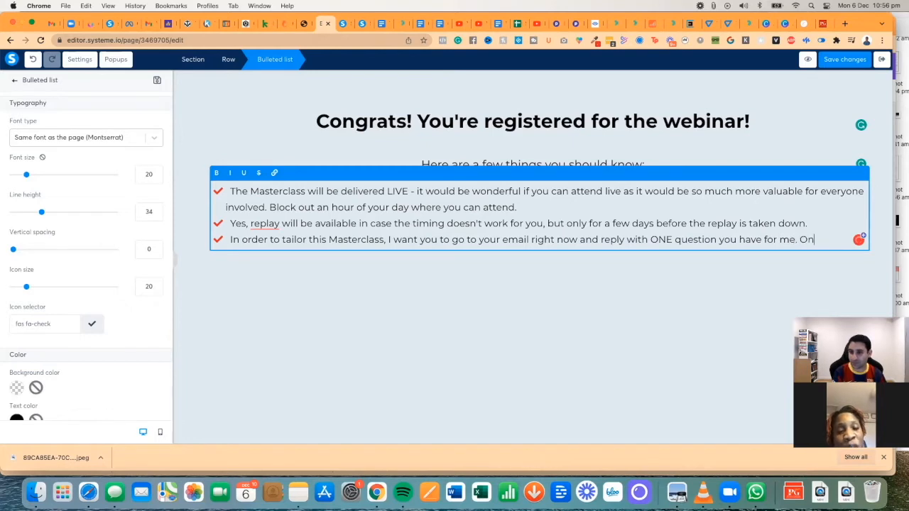
{"action": "type", "text": "NE challe"}
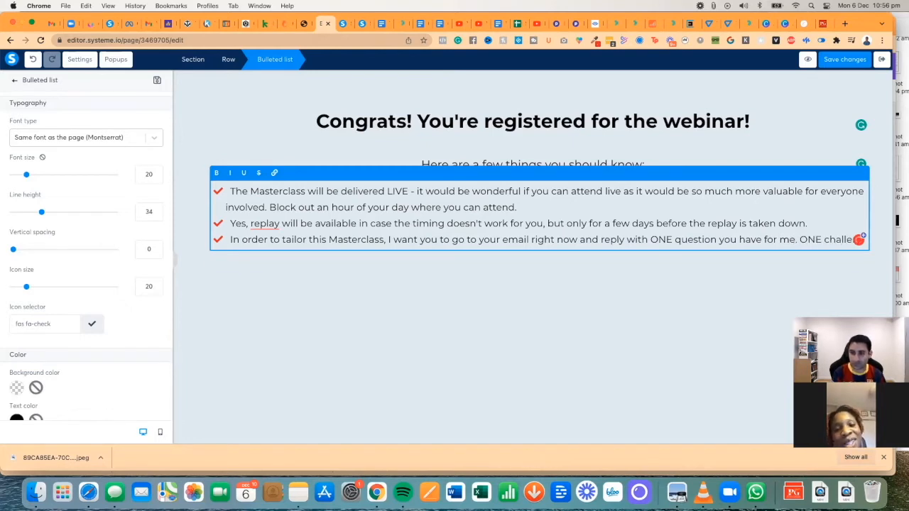
{"action": "type", "text": "nge. (or more"}
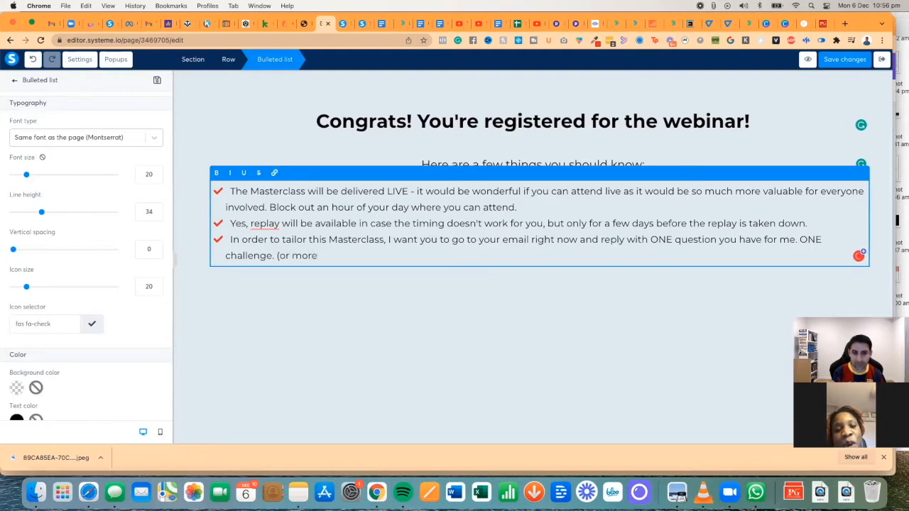
{"action": "type", "text": ") I want "}
{"action": "type", "text": "to"}
{"action": "key", "text": "alt+BackSpace"}
{"action": "key", "text": "alt+BackSpace"}
{"action": "key", "text": "alt+BackSpace"}
{"action": "type", "text": "I read every single email and"}
{"action": "type", "text": " this will help me make sure the experience of the Masterclass is"}
{"action": "type", "text": " going to be super valuable to you and"}
{"action": "key", "text": "BackSpace"}
{"action": "key", "text": "BackSpace"}
{"action": "key", "text": "BackSpace"}
{"action": "key", "text": "BackSpace"}
{"action": "type", "text": "."}
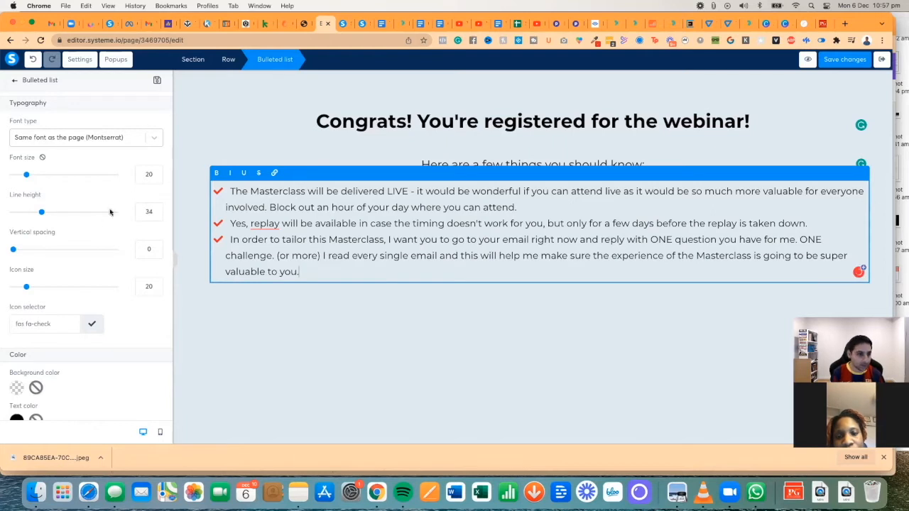
- Set item spacing to 10 and refine the question item's wording around the widow journey
{"action": "left_click_drag", "start_coordinate": [14, 249], "coordinate": [22, 249]}
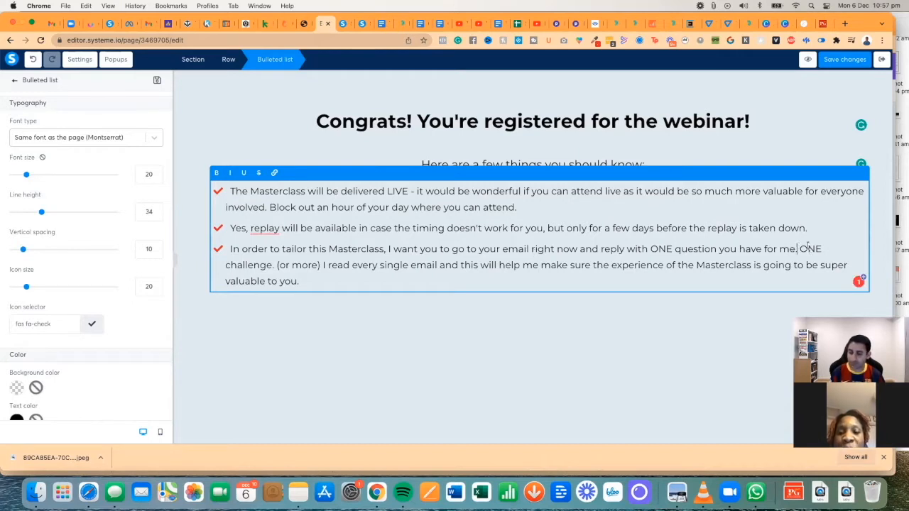
{"action": "type", "text": "- specific to your din"}
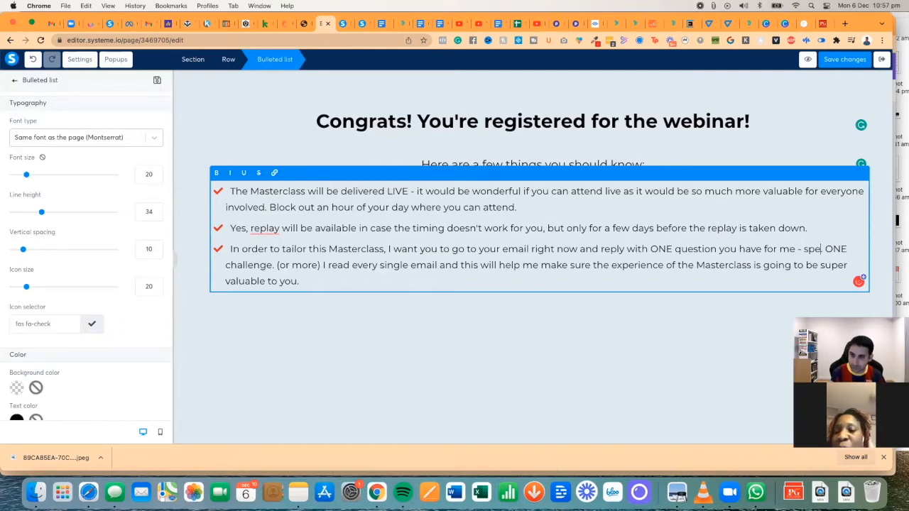
{"action": "key", "text": "BackSpace"}
{"action": "key", "text": "BackSpace"}
{"action": "key", "text": "BackSpace"}
{"action": "type", "text": "widow journey"}
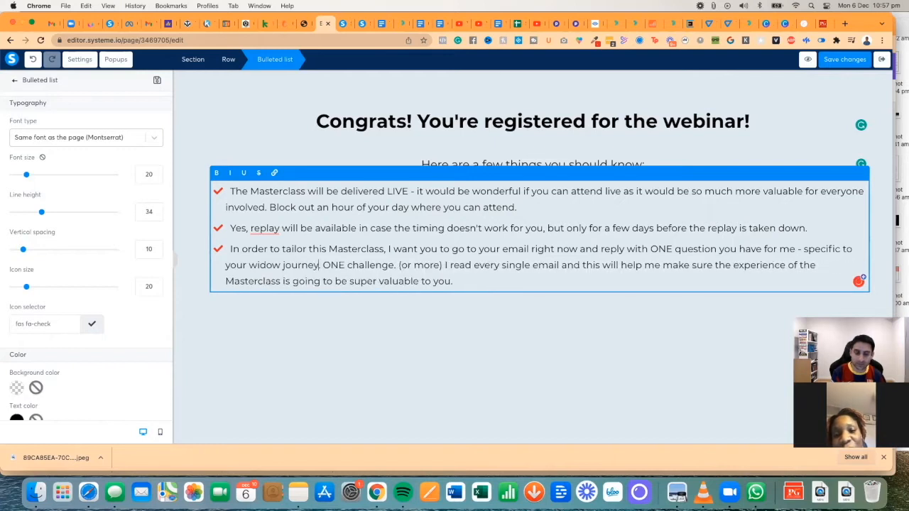
{"action": "left_click", "coordinate": [395, 265]}
{"action": "key", "text": "BackSpace"}
{"action": "type", "text": "you experience as a widow"}
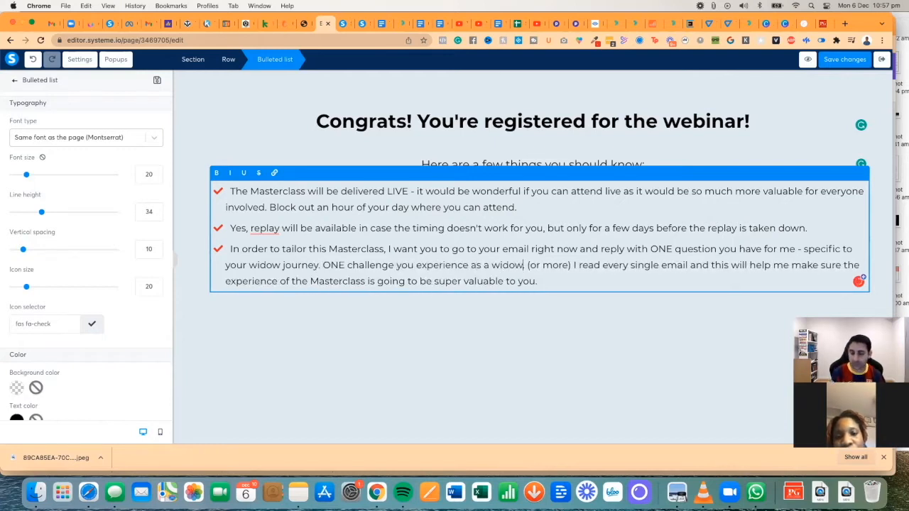
{"action": "left_click", "coordinate": [570, 265]}
{"action": "type", "text": "."}
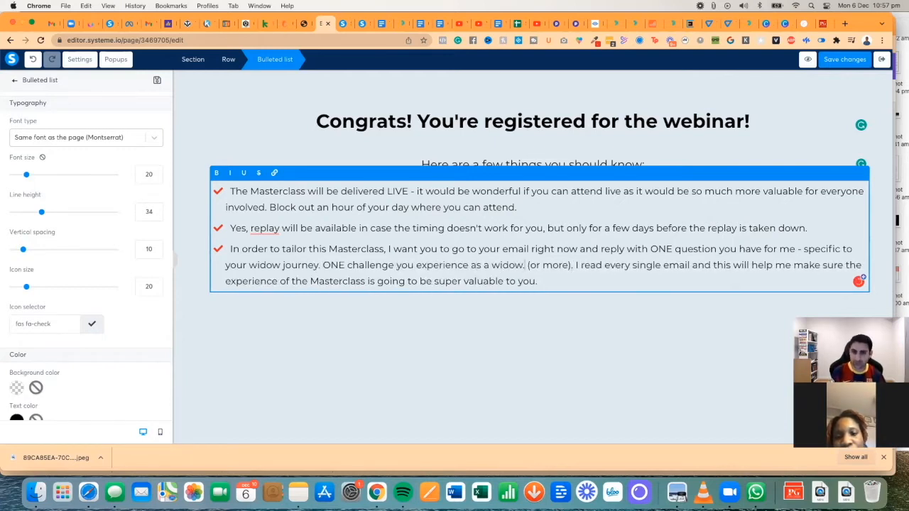
{"action": "left_click", "coordinate": [525, 264]}
{"action": "key", "text": "BackSpace"}
{"action": "left_click", "coordinate": [251, 228]}
{"action": "type", "text": "a"}
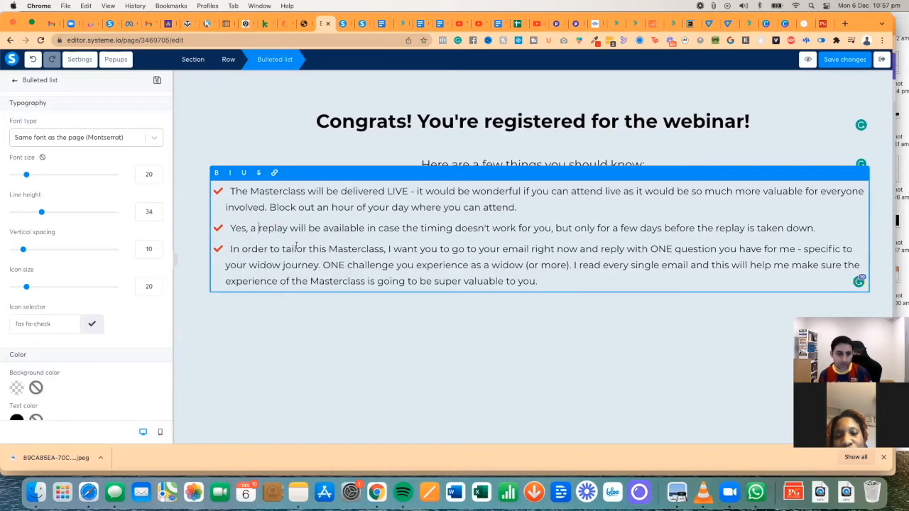
{"action": "left_click", "coordinate": [571, 318]}
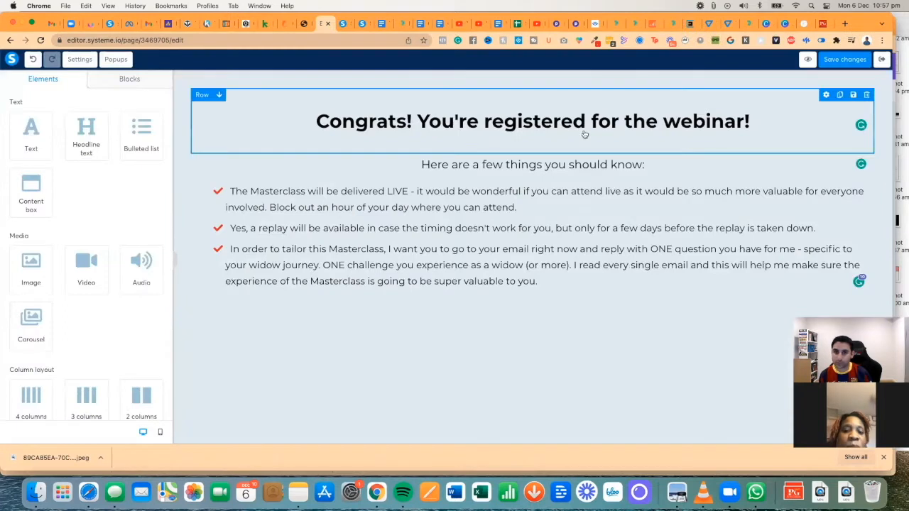
- Save the thank-you page and reselect the checkmark list to review its settings
{"action": "left_click", "coordinate": [837, 60]}
{"action": "left_click", "coordinate": [568, 288]}
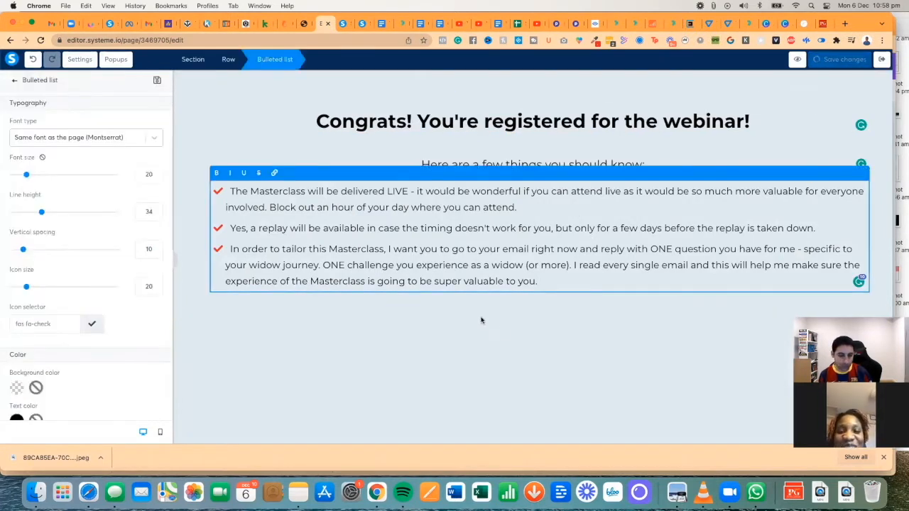
{"action": "left_click", "coordinate": [470, 318]}
{"action": "left_click", "coordinate": [551, 283]}
{"action": "left_click", "coordinate": [417, 316]}
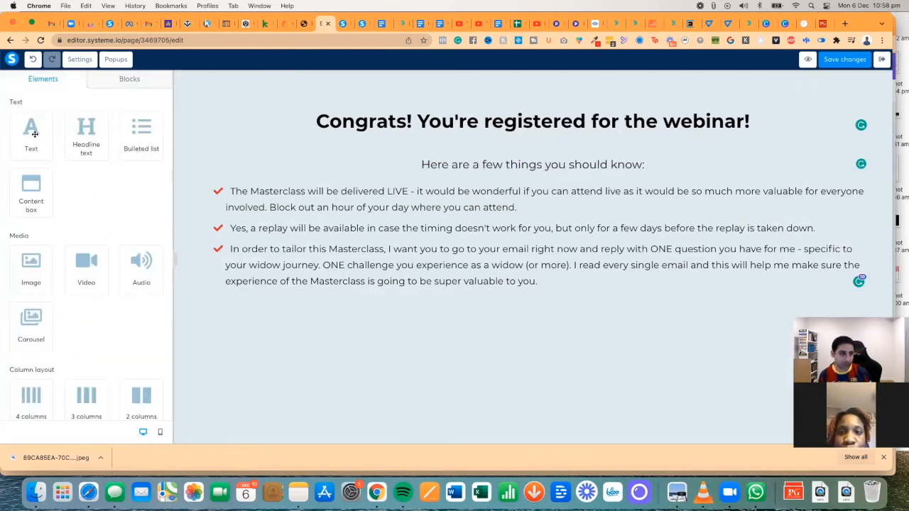
{"action": "left_click", "coordinate": [557, 283]}
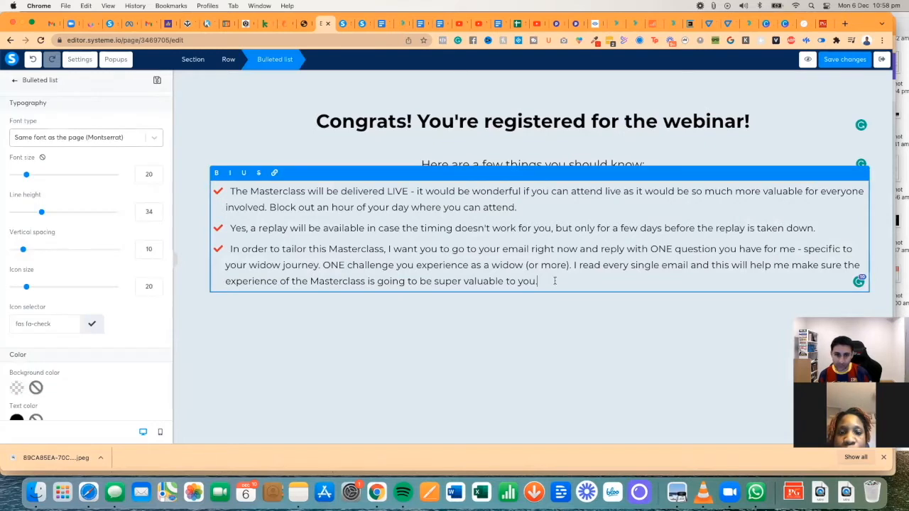
{"action": "left_click", "coordinate": [14, 81]}
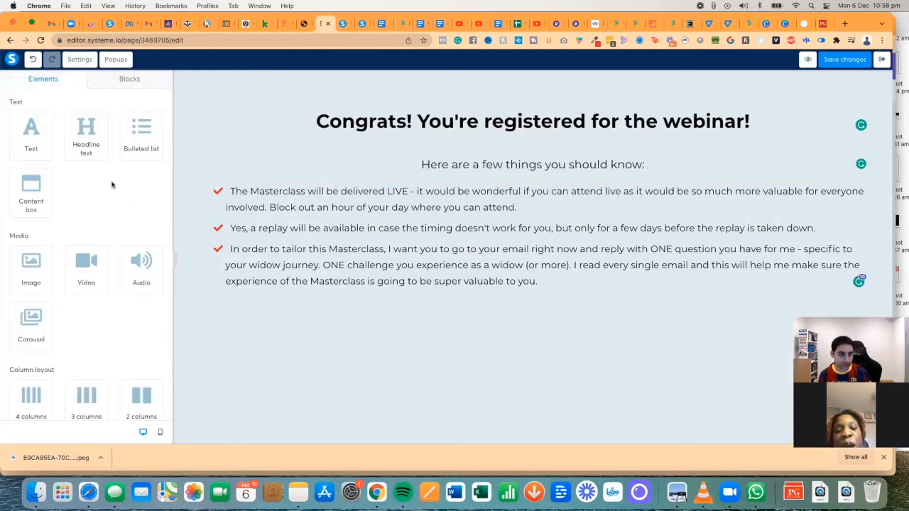
{"action": "scroll", "coordinate": [37, 136], "scroll_direction": "down", "scroll_amount": 5}
{"action": "scroll", "coordinate": [38, 137], "scroll_direction": "down", "scroll_amount": 1}
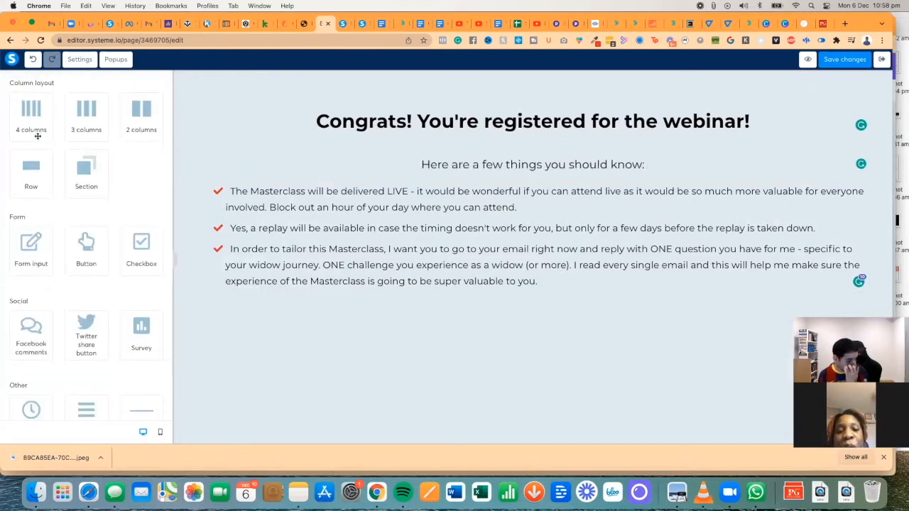
{"action": "scroll", "coordinate": [93, 159], "scroll_direction": "down", "scroll_amount": 3}
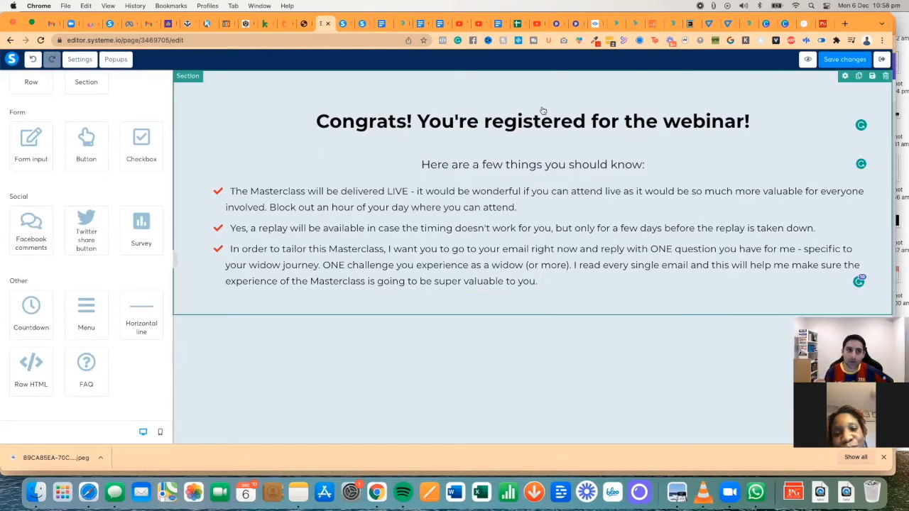
- Insert a second item: 'Mark on your calendar right now - Monday, December the 20th, at 8pm Eastern Standard Time. Save the date'
{"action": "left_click", "coordinate": [551, 283]}
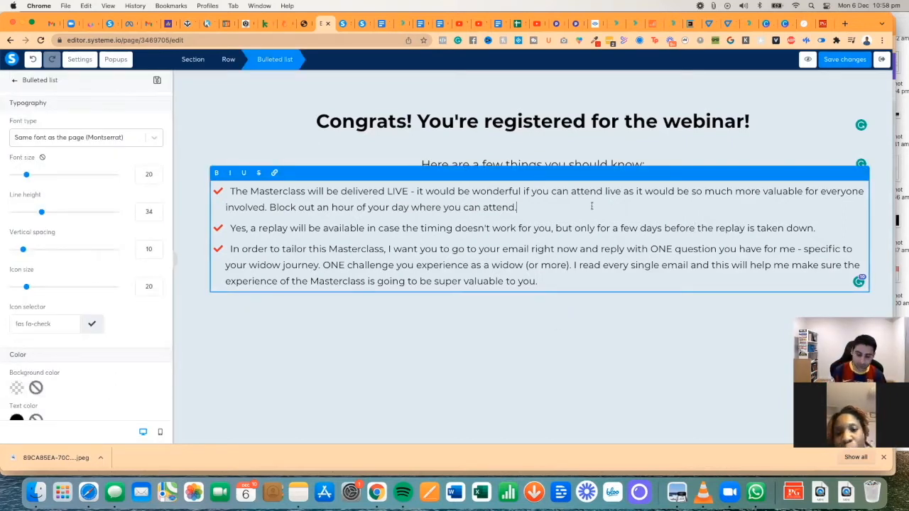
{"action": "key", "text": "Return"}
{"action": "type", "text": "Mark on your calendar right now - "}
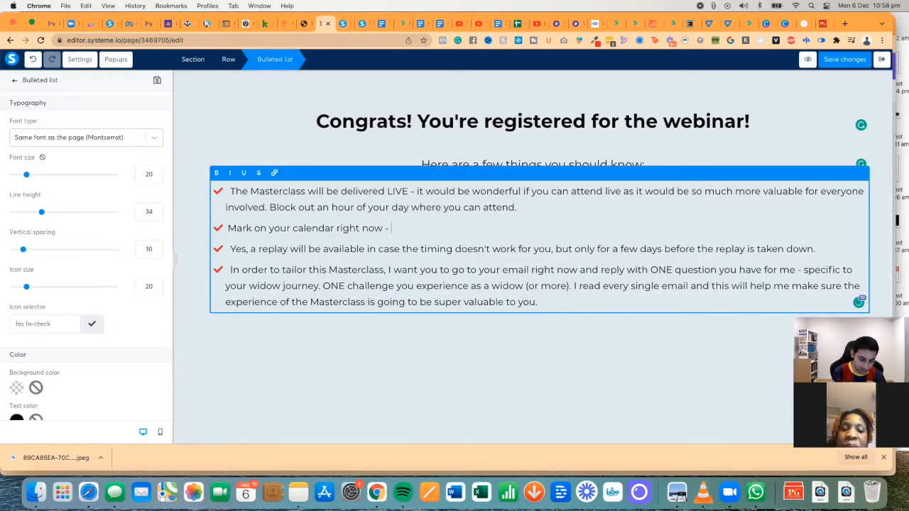
{"action": "type", "text": "Monday,"}
{"action": "key", "text": "BackSpace"}
{"action": "type", "text": ", Decem"}
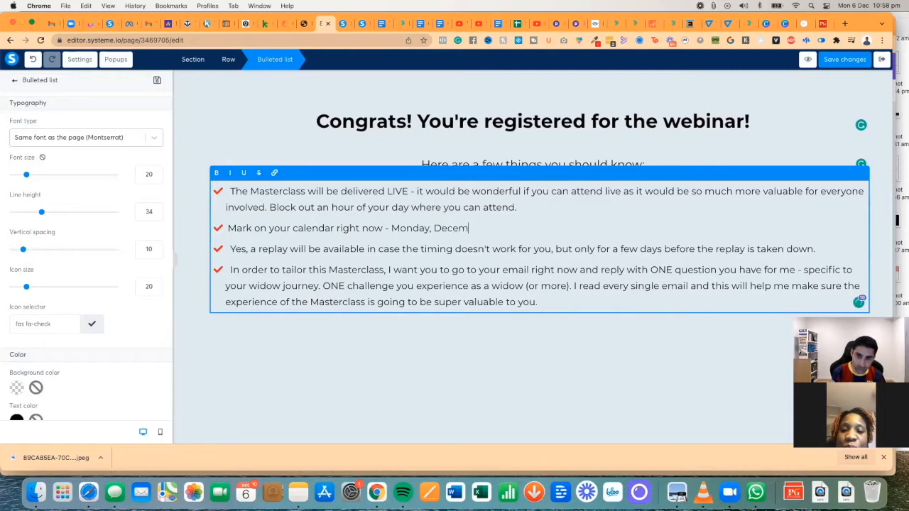
{"action": "type", "text": "ber the 20th, at 8pm Eastern Standard Time. Save the date."}
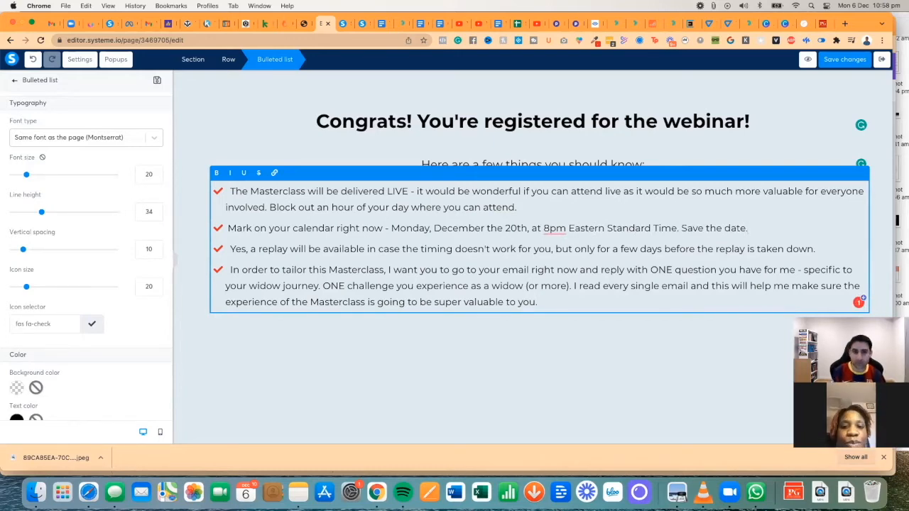
- Raise the list's item spacing to 20 and widen its left and right margins to about 150
{"action": "left_click_drag", "start_coordinate": [22, 249], "coordinate": [33, 250]}
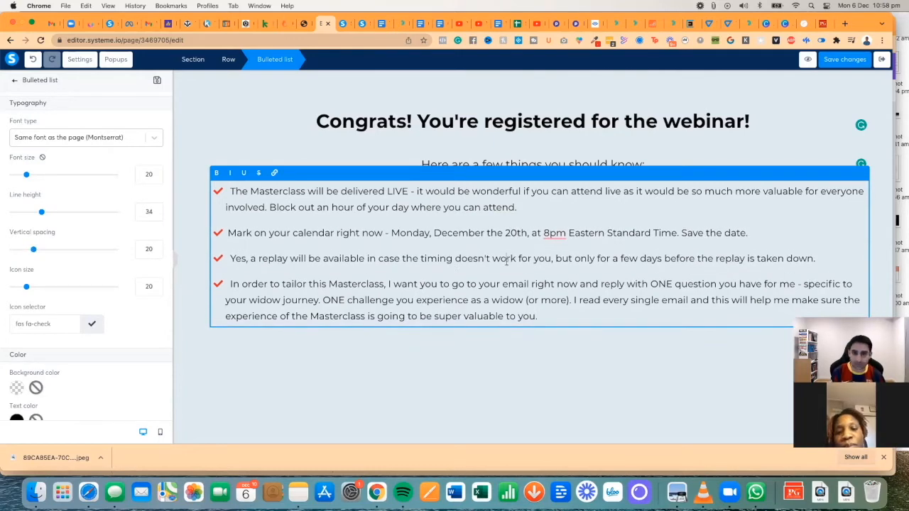
{"action": "scroll", "coordinate": [96, 192], "scroll_direction": "down", "scroll_amount": 4}
{"action": "left_click_drag", "start_coordinate": [13, 351], "coordinate": [89, 348]}
{"action": "left_click_drag", "start_coordinate": [29, 313], "coordinate": [89, 315]}
{"action": "left_click", "coordinate": [253, 285]}
{"action": "left_click", "coordinate": [312, 258]}
- Preview the finished thank-you page, then return to the editor
{"action": "left_click", "coordinate": [362, 24]}
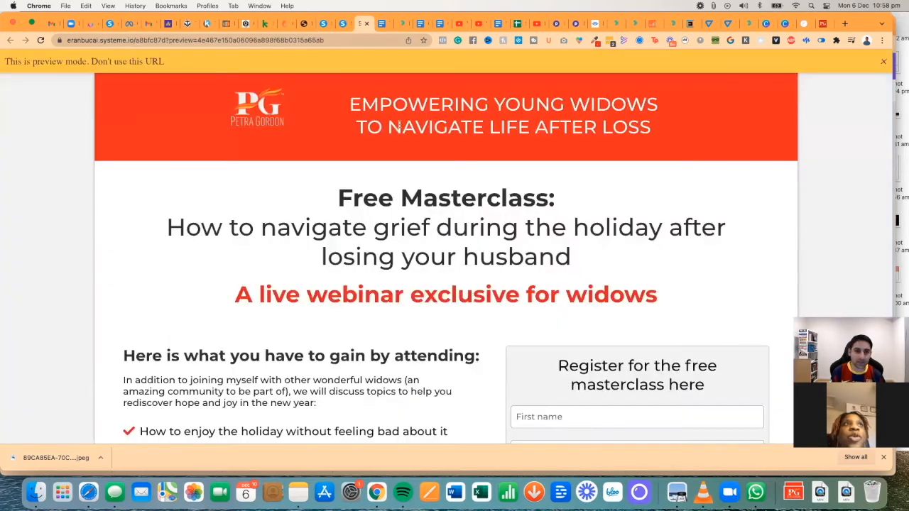
{"action": "left_click", "coordinate": [366, 24]}
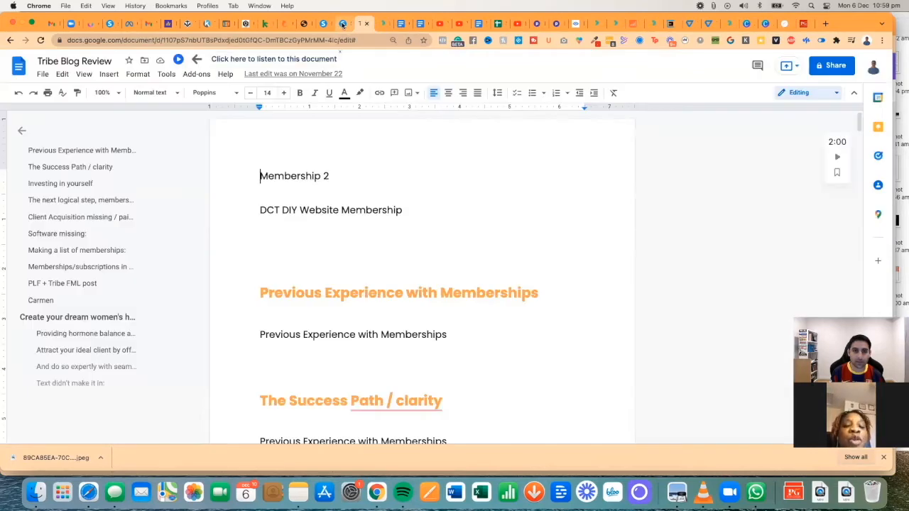
{"action": "left_click", "coordinate": [343, 23]}
{"action": "left_click", "coordinate": [326, 24]}
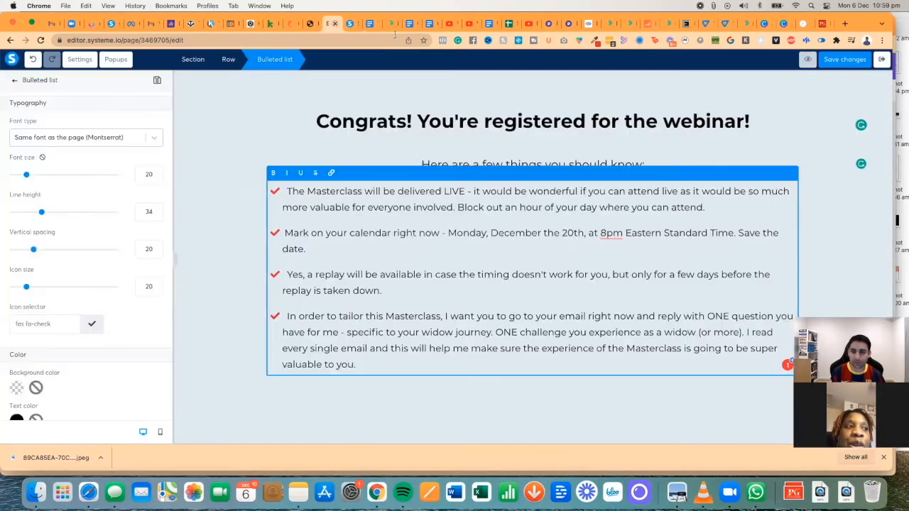
{"action": "left_click", "coordinate": [807, 60]}
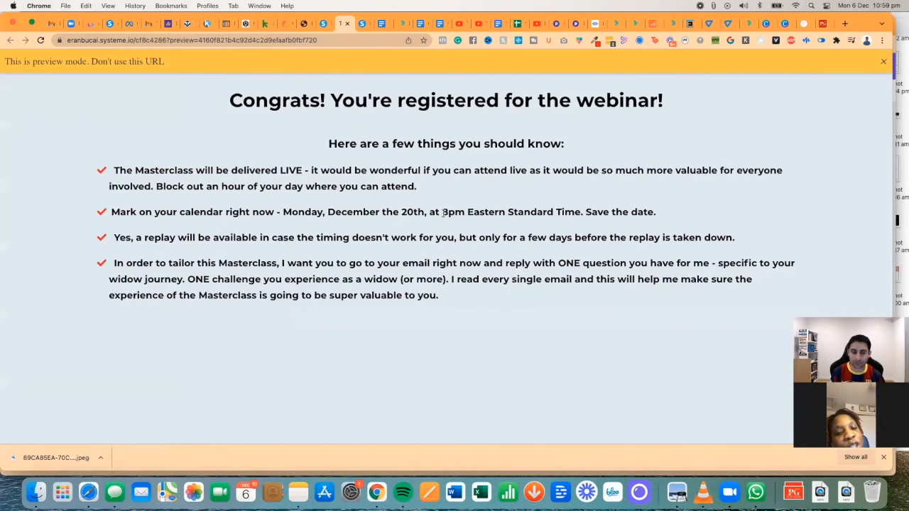
{"action": "left_click", "coordinate": [347, 23]}
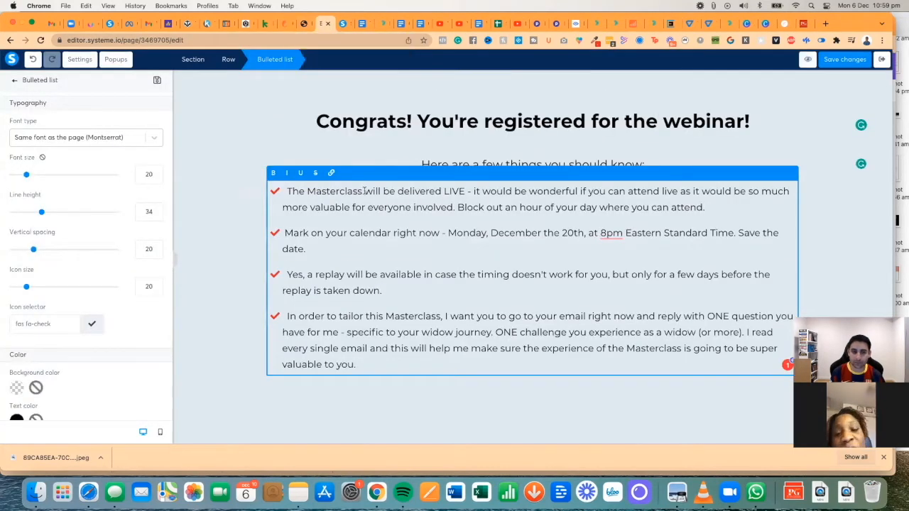
- Save the thank-you page changes and switch to the public registration page
{"action": "key", "text": "super+a"}
{"action": "left_click", "coordinate": [258, 211]}
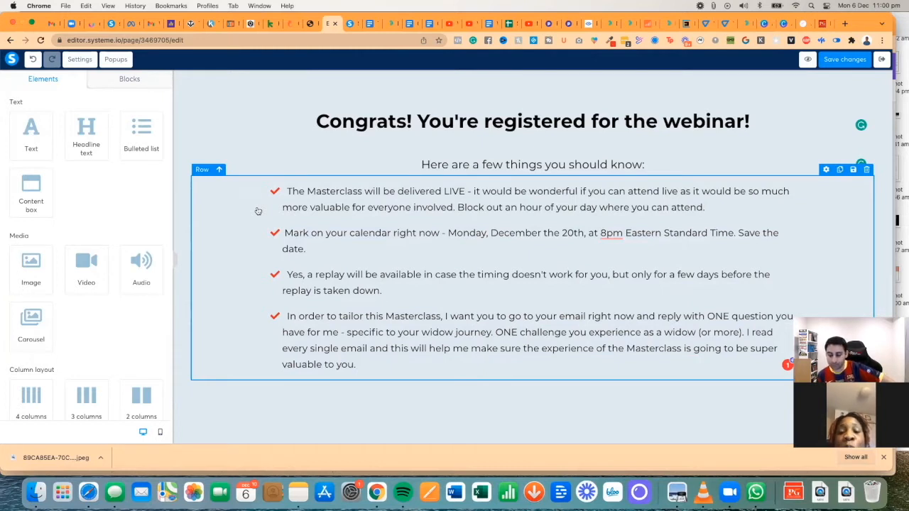
{"action": "double_click", "coordinate": [359, 232]}
{"action": "scroll", "coordinate": [145, 230], "scroll_direction": "down", "scroll_amount": 3}
{"action": "scroll", "coordinate": [145, 230], "scroll_direction": "down", "scroll_amount": 1}
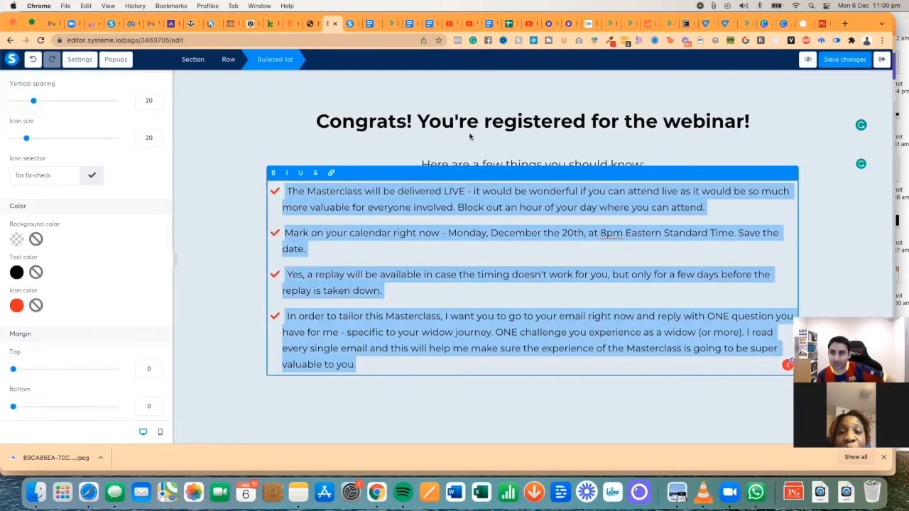
{"action": "left_click", "coordinate": [834, 62]}
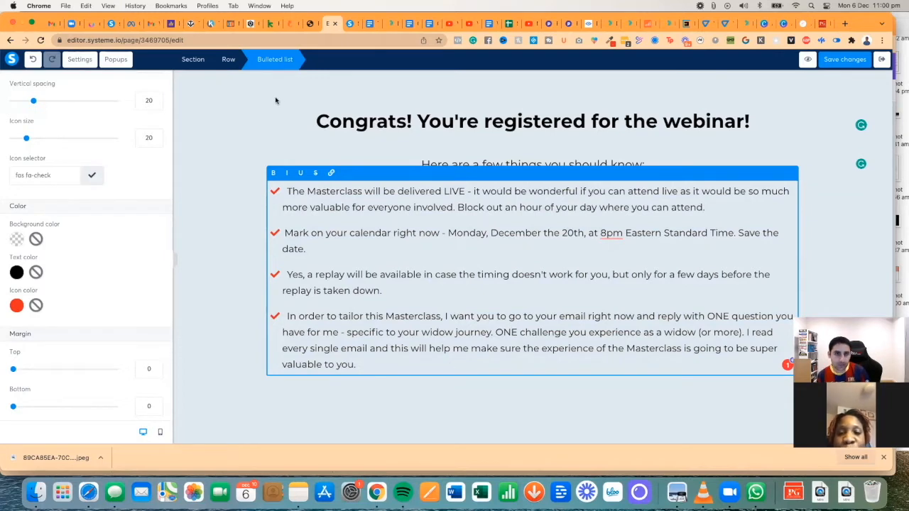
{"action": "left_click", "coordinate": [352, 23]}
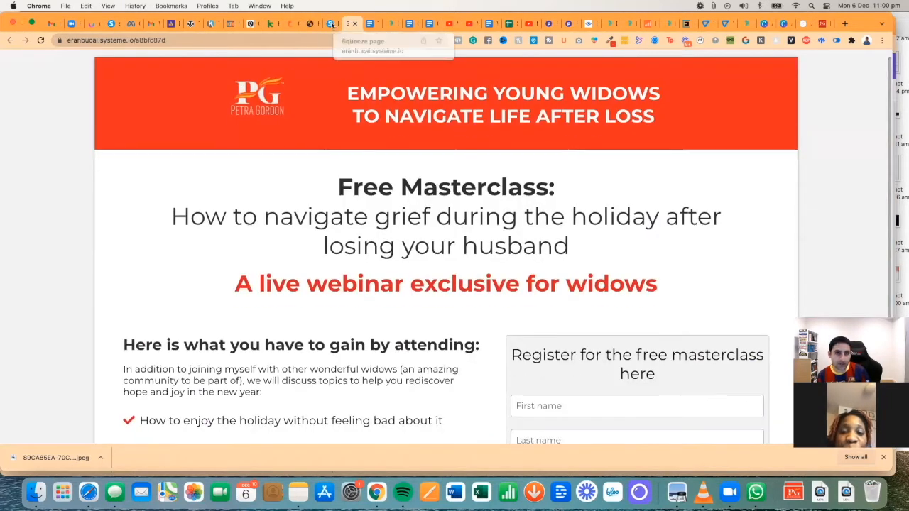
- Open the Masterclass registration page in the editor at the red webinar subheading
{"action": "left_click", "coordinate": [328, 23]}
{"action": "left_click", "coordinate": [882, 61]}
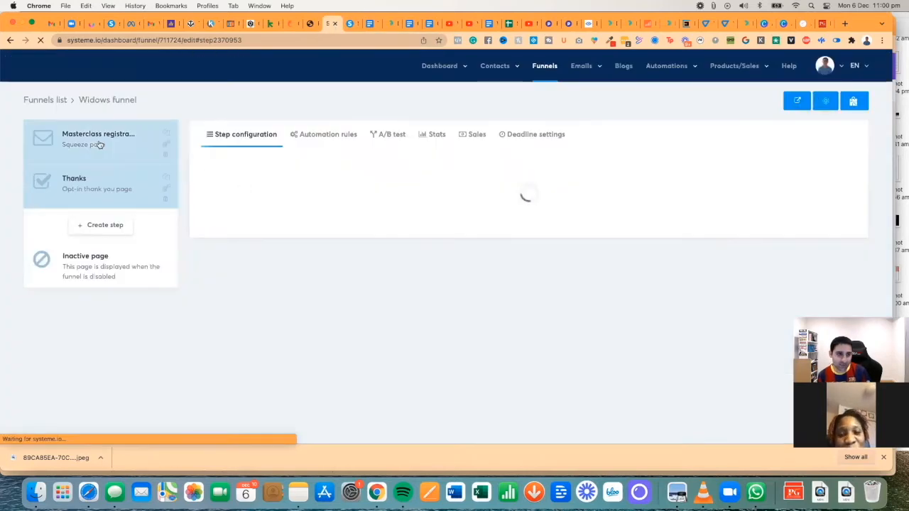
{"action": "left_click", "coordinate": [843, 216]}
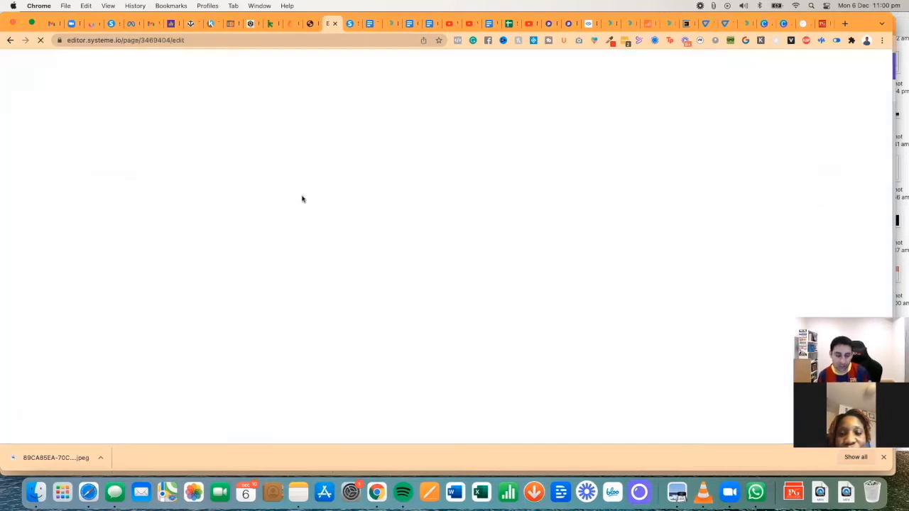
{"action": "scroll", "coordinate": [529, 223], "scroll_direction": "down", "scroll_amount": 2}
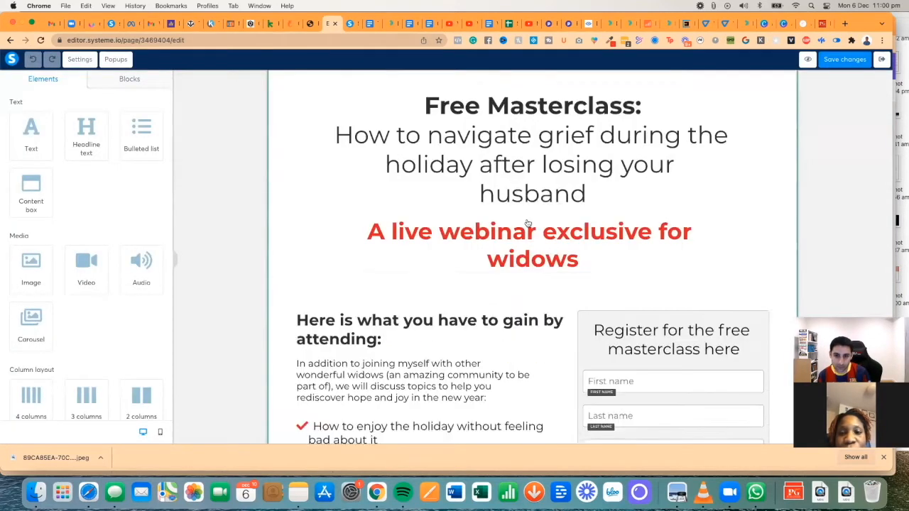
{"action": "left_click", "coordinate": [529, 243]}
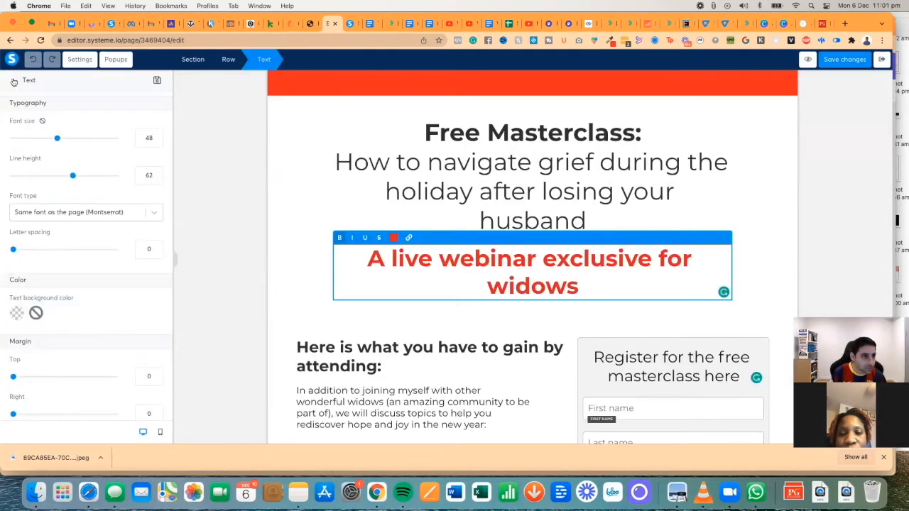
{"action": "left_click", "coordinate": [14, 82]}
- Add a text line '(Monday, December the 20th at 8pm Eastern Standard Time)' under the red heading
{"action": "left_click_drag", "start_coordinate": [29, 135], "coordinate": [511, 313]}
{"action": "triple_click", "coordinate": [511, 317]}
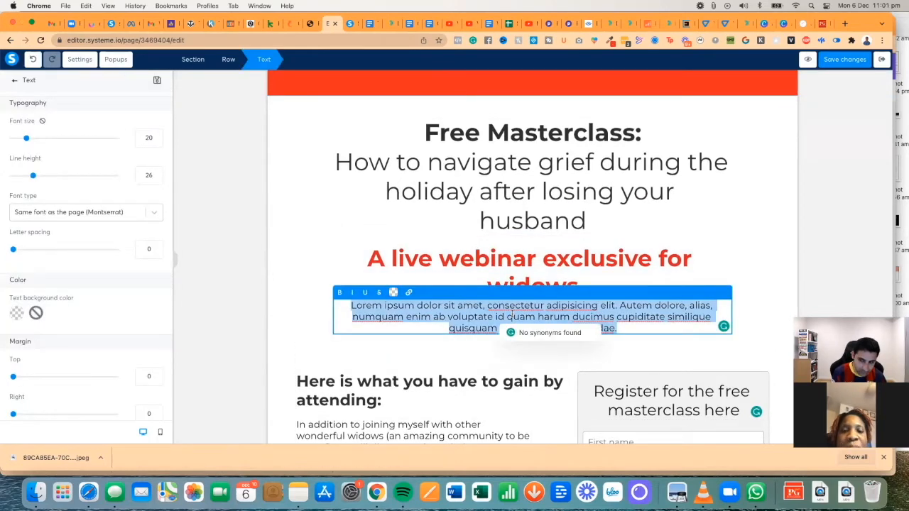
{"action": "type", "text": "Monday, December"}
{"action": "type", "text": " the 20th"}
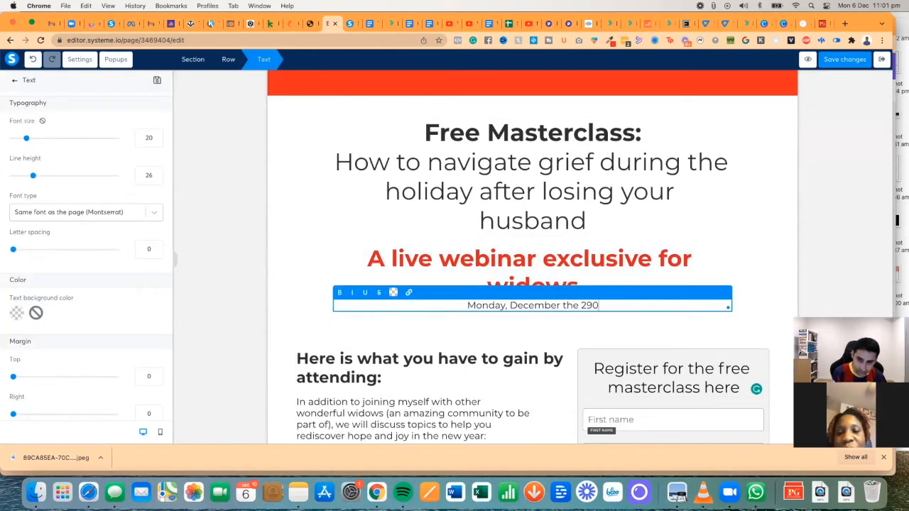
{"action": "type", "text": " at 8"}
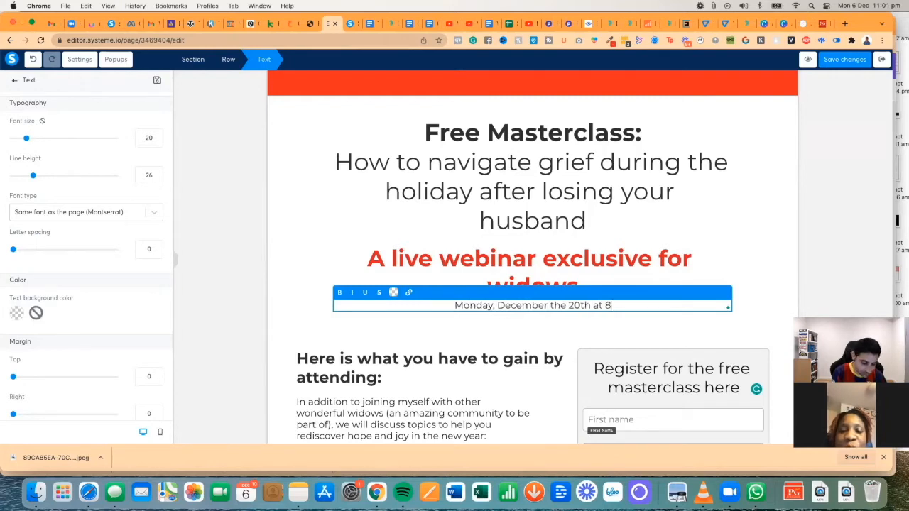
{"action": "type", "text": "pm Eastern Standard Time)"}
{"action": "key", "text": "super+Left"}
{"action": "type", "text": "("}
{"action": "left_click", "coordinate": [388, 325]}
{"action": "left_click", "coordinate": [421, 307]}
{"action": "left_click", "coordinate": [504, 345]}
{"action": "scroll", "coordinate": [503, 345], "scroll_direction": "up", "scroll_amount": 3}
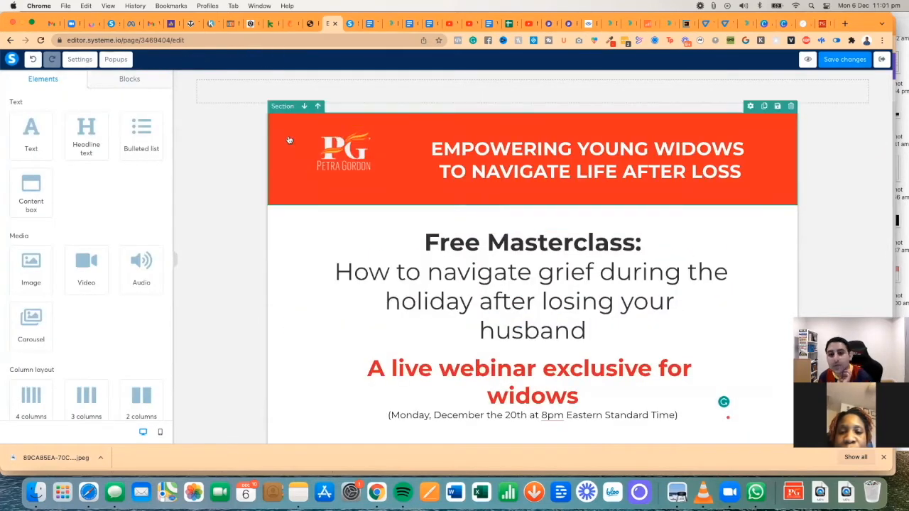
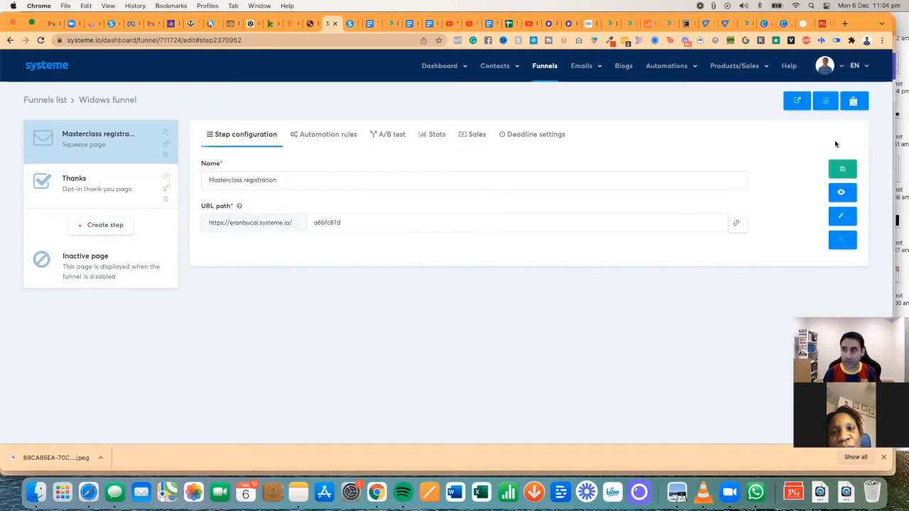
- Copy the Widows funnel's share link, then open the logo email in Gmail
{"action": "left_click", "coordinate": [46, 101]}
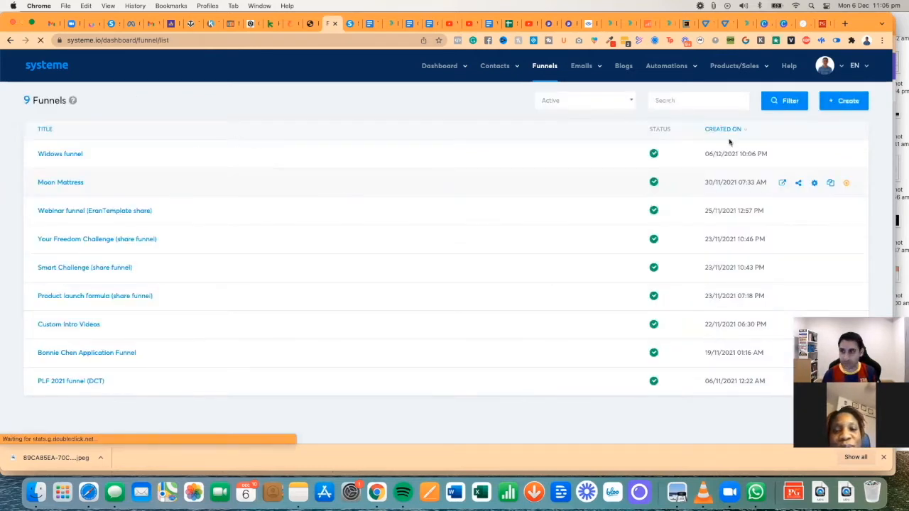
{"action": "left_click", "coordinate": [799, 154]}
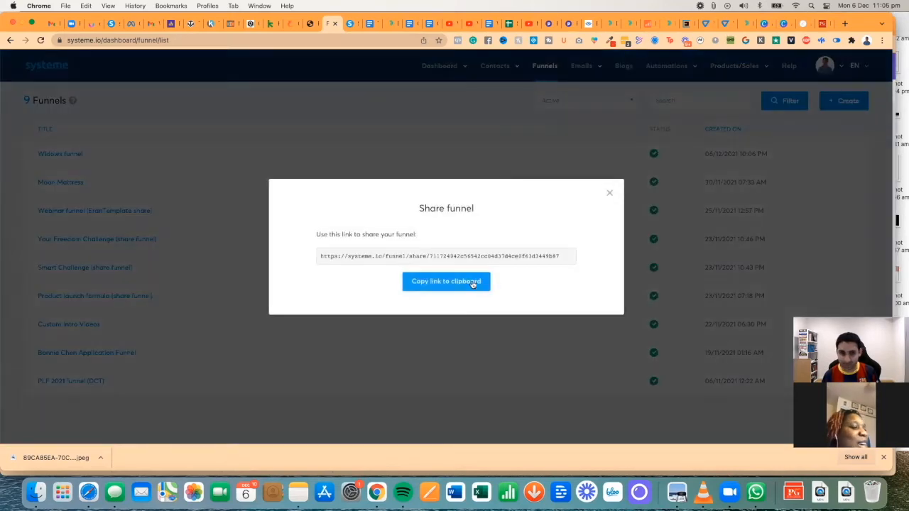
{"action": "left_click", "coordinate": [479, 280]}
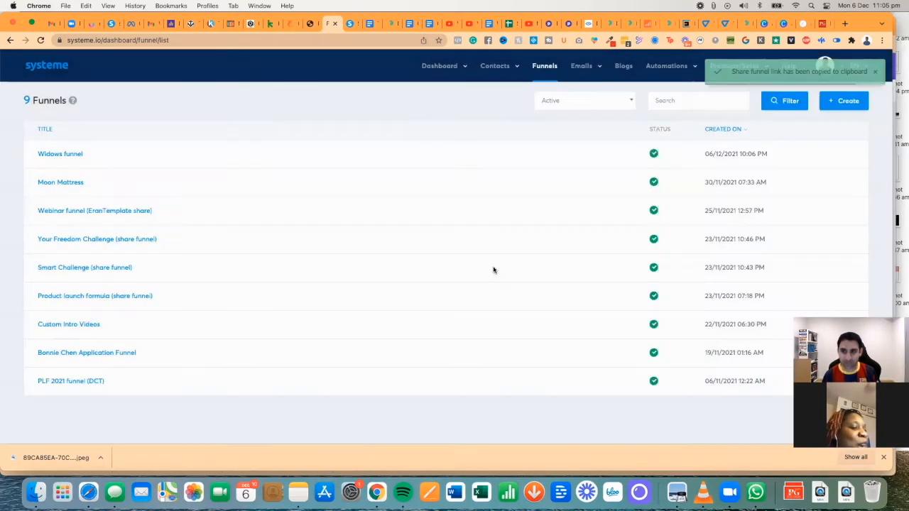
{"action": "left_click", "coordinate": [51, 24]}
{"action": "left_click", "coordinate": [200, 141]}
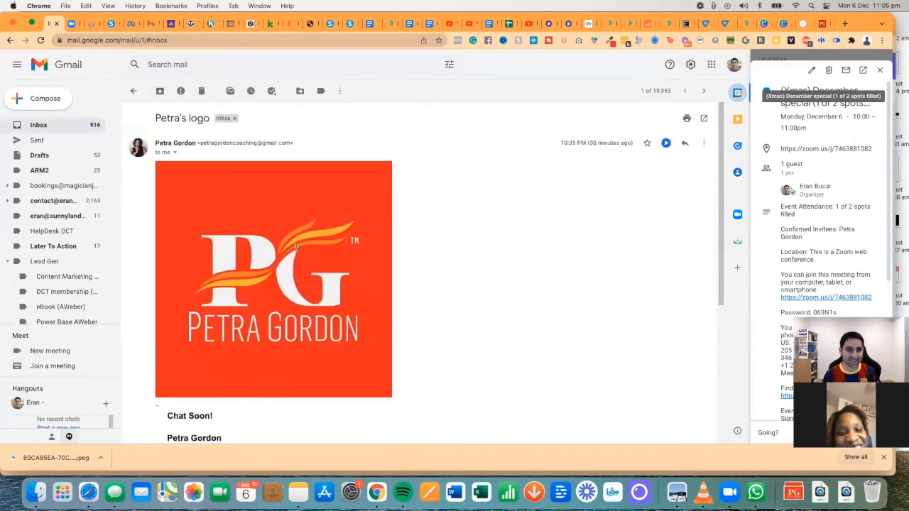
- Reply to the logo email asking the recipient to create a free account and send login details
{"action": "left_click", "coordinate": [685, 143]}
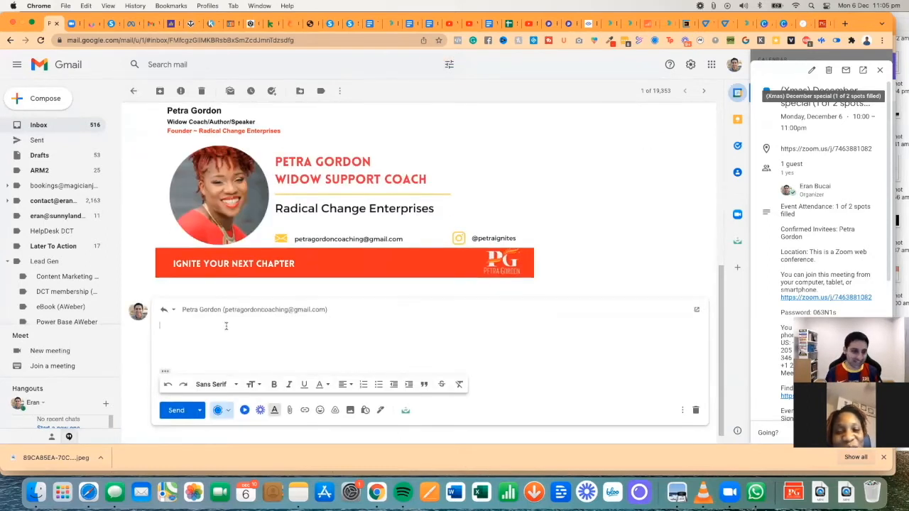
{"action": "type", "text": "Hey Petra"}
{"action": "key", "text": "Return"}
{"action": "key", "text": "Return"}
{"action": "type", "text": "Please cli"}
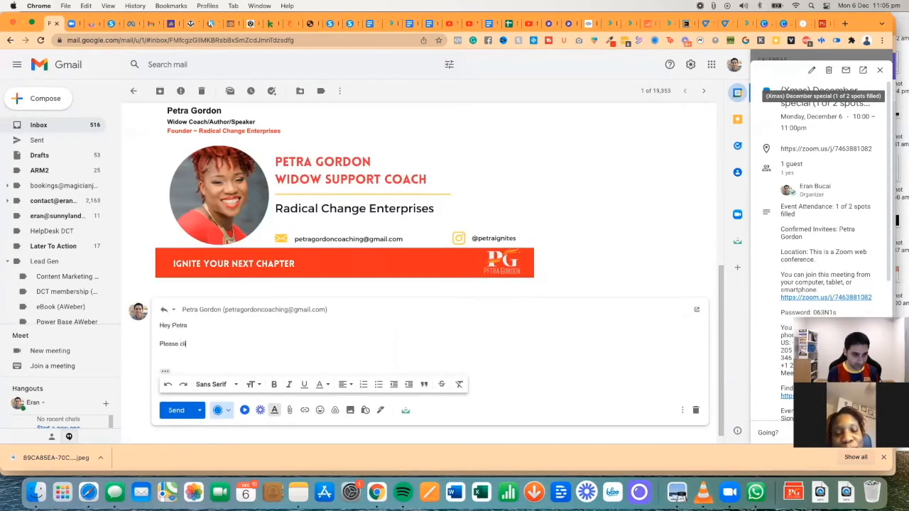
{"action": "type", "text": "ck on this link, create a free account."}
{"action": "key", "text": "Return"}
{"action": "key", "text": "Return"}
{"action": "type", "text": "And send me"}
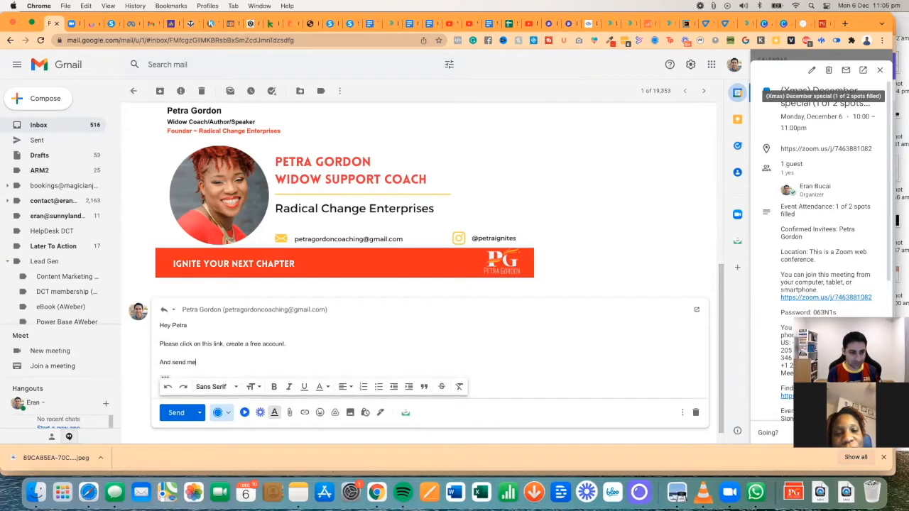
{"action": "type", "text": " the login details in reply to this email"}
{"action": "key", "text": "Return"}
{"action": "key", "text": "Return"}
- Add a '==> click here' line linked to the funnel share link and send the reply
{"action": "key", "text": "super+v"}
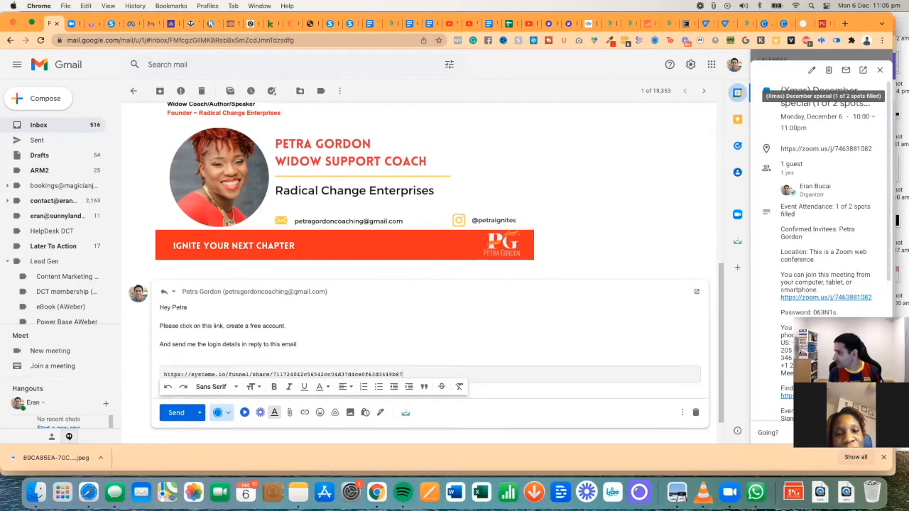
{"action": "key", "text": "super+z"}
{"action": "key", "text": "super+z"}
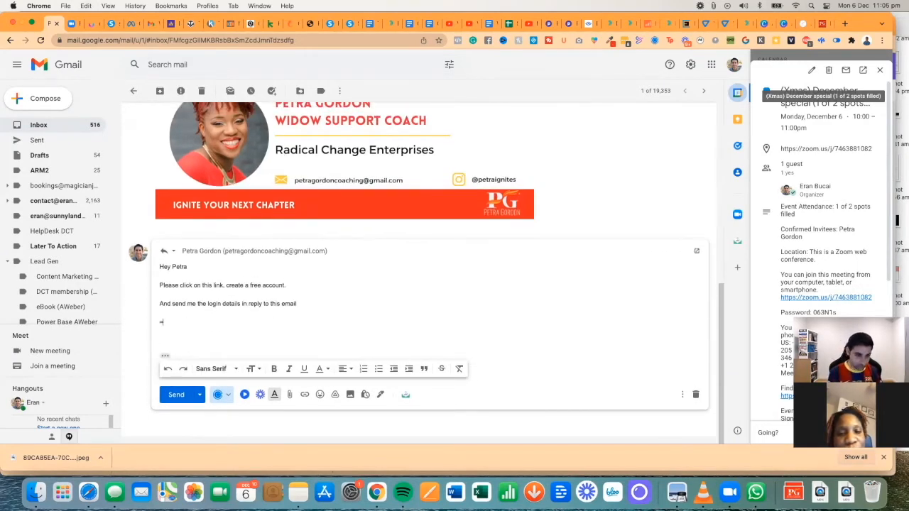
{"action": "type", "text": "==> click here"}
{"action": "key", "text": "super+shift+Left"}
{"action": "left_click", "coordinate": [305, 395]}
{"action": "key", "text": "super+v"}
{"action": "left_click", "coordinate": [564, 325]}
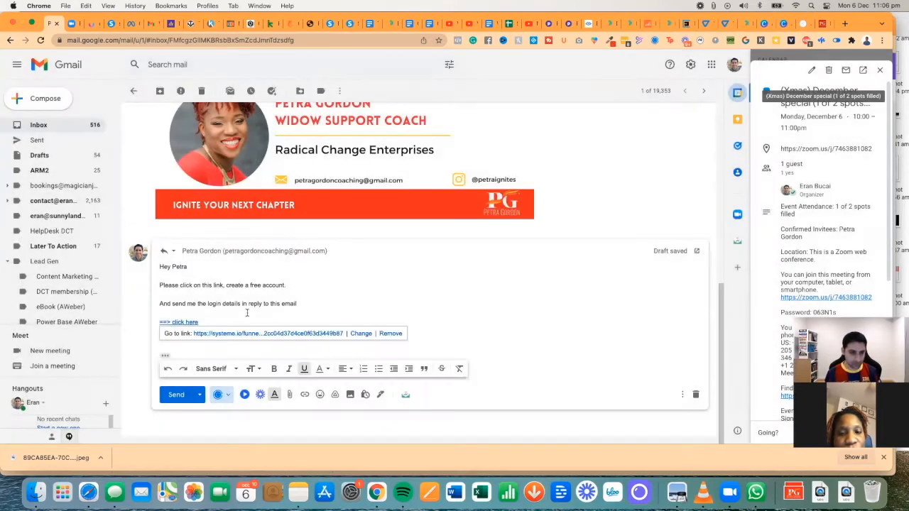
{"action": "triple_click", "coordinate": [209, 328]}
{"action": "left_click", "coordinate": [177, 395]}
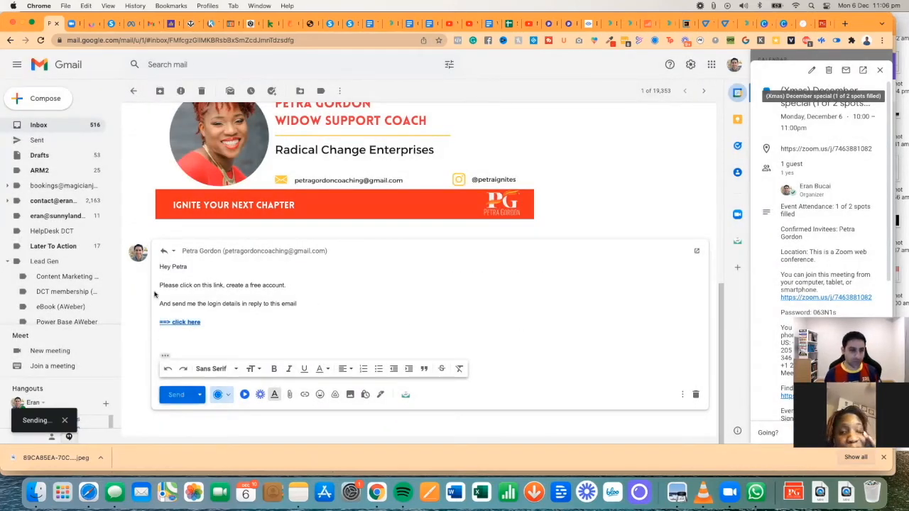
{"action": "key", "text": "super+grave"}
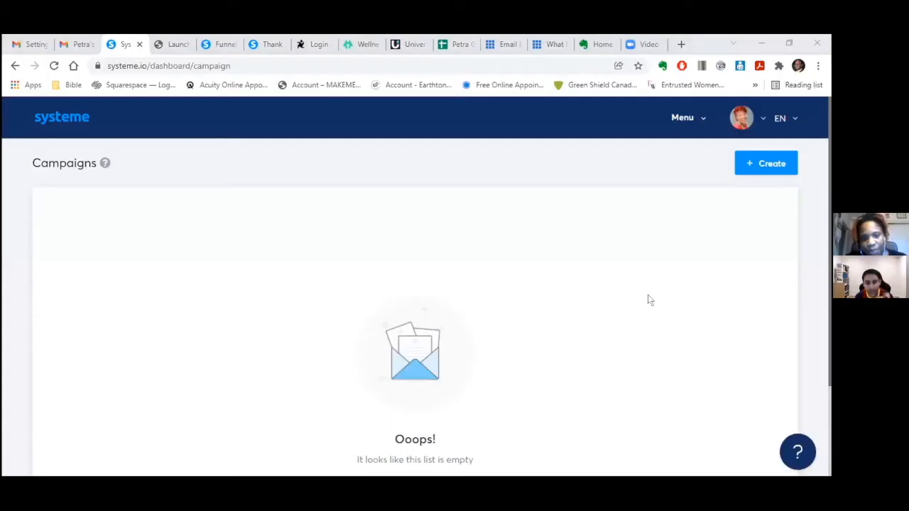
- Create and save the '2021 End of Year Masterclass' campaign, then open it to add an email
{"action": "left_click", "coordinate": [764, 164]}
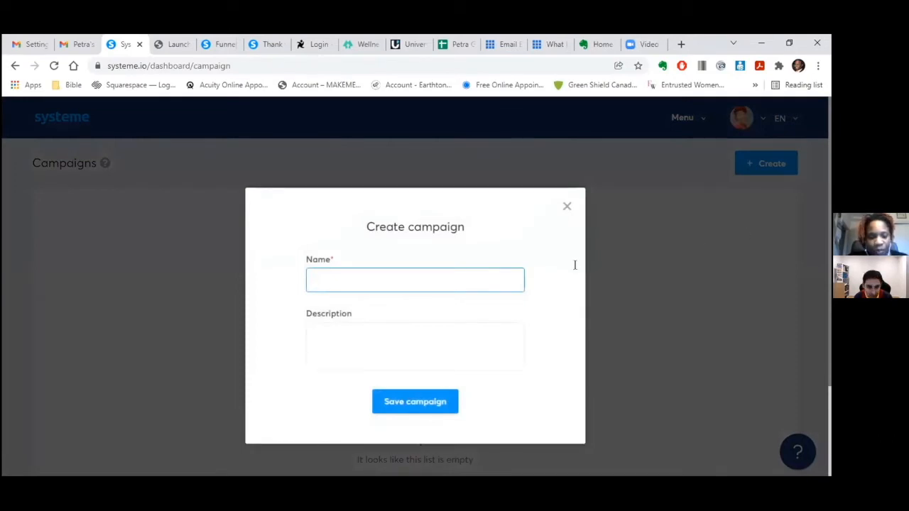
{"action": "type", "text": "2021 End of Year Mas"}
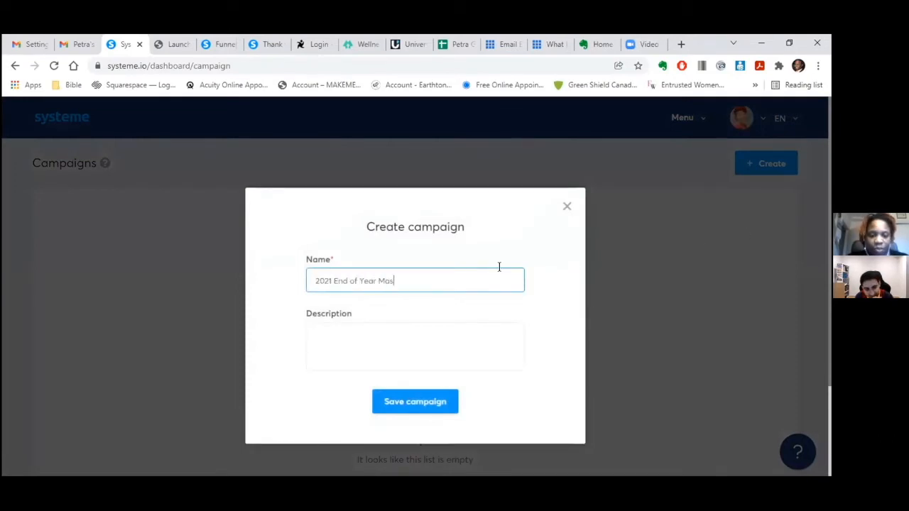
{"action": "type", "text": "terclass"}
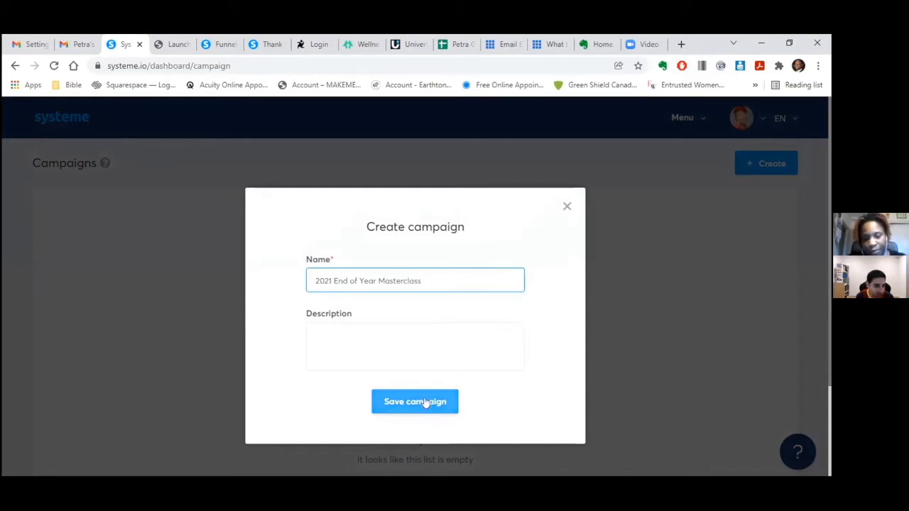
{"action": "left_click", "coordinate": [426, 403]}
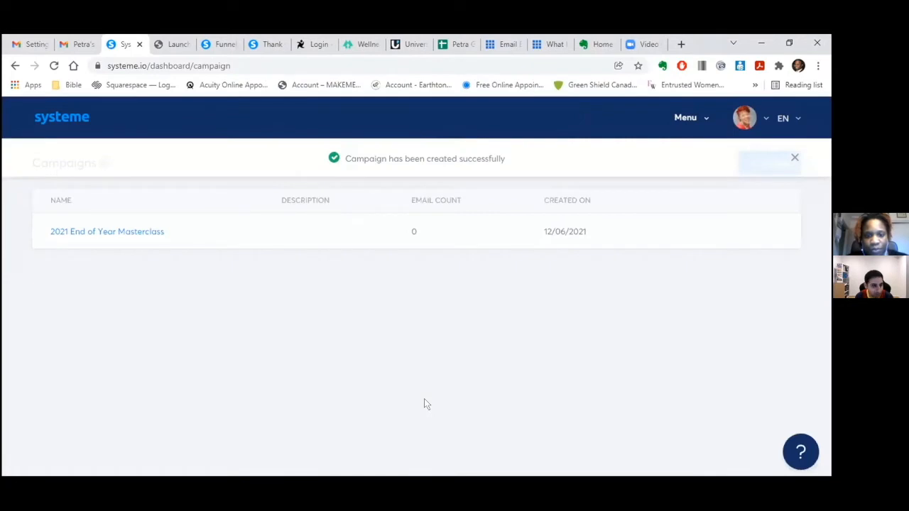
{"action": "left_click", "coordinate": [137, 236]}
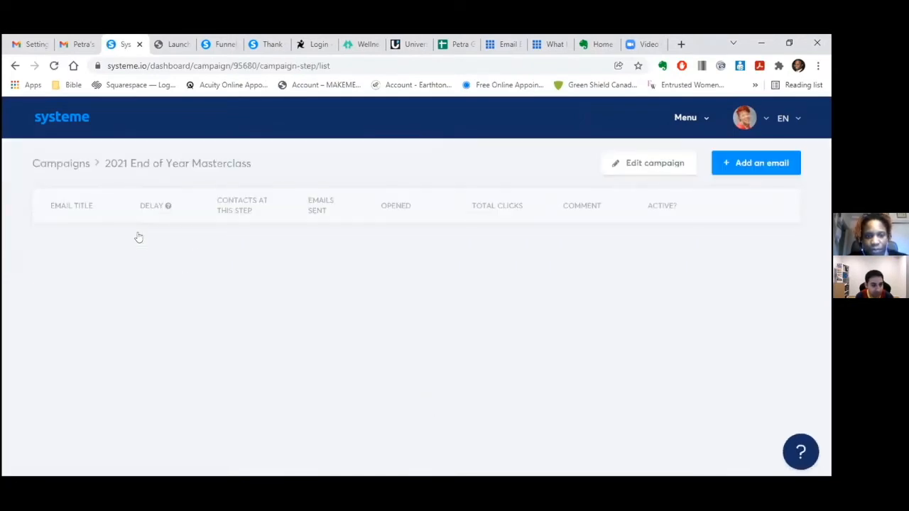
{"action": "left_click", "coordinate": [736, 163]}
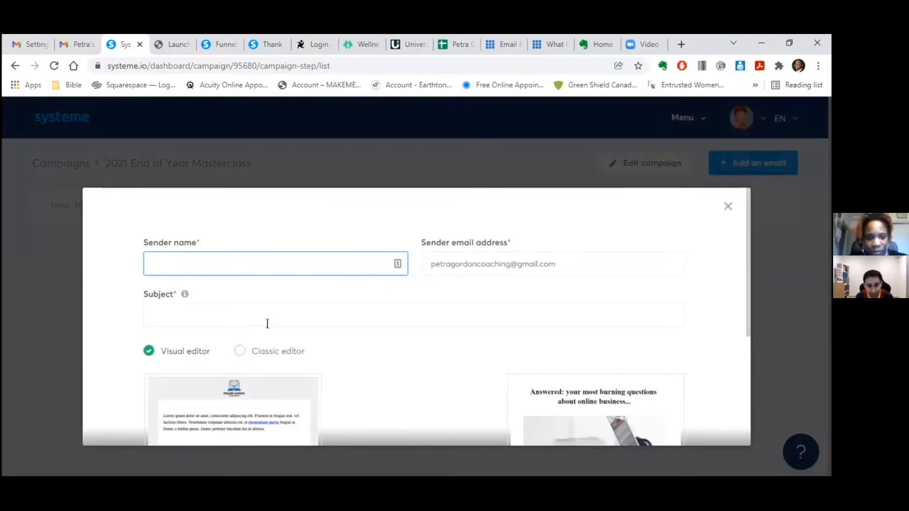
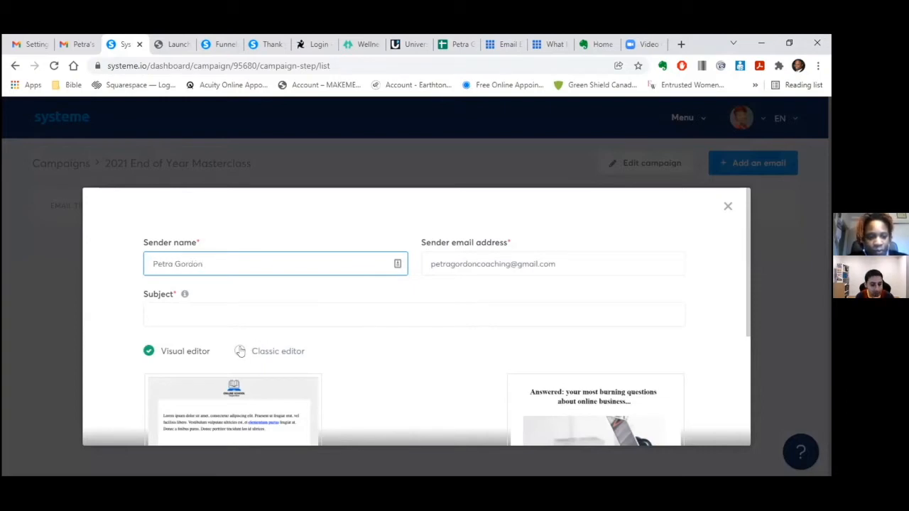
- Enter the sender's full name and the subject 'Congrats! Your registered'
{"action": "left_click", "coordinate": [235, 314]}
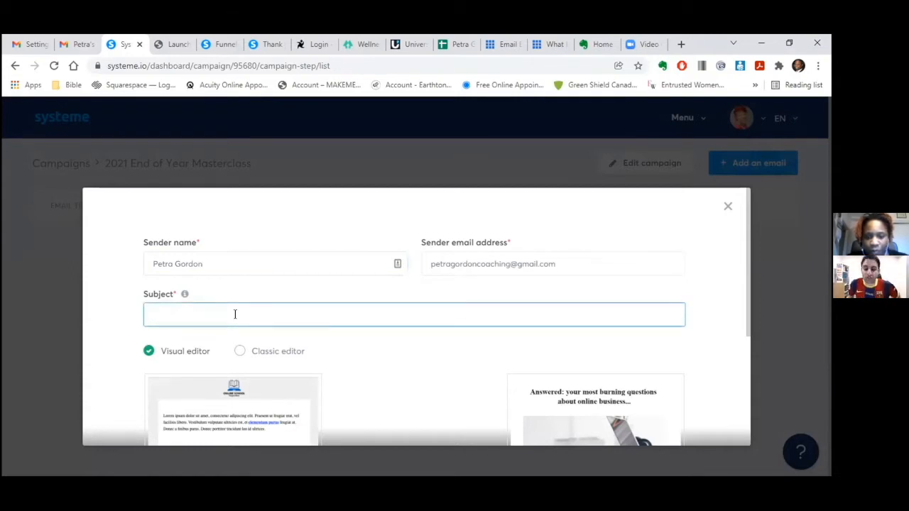
{"action": "type", "text": "Con"}
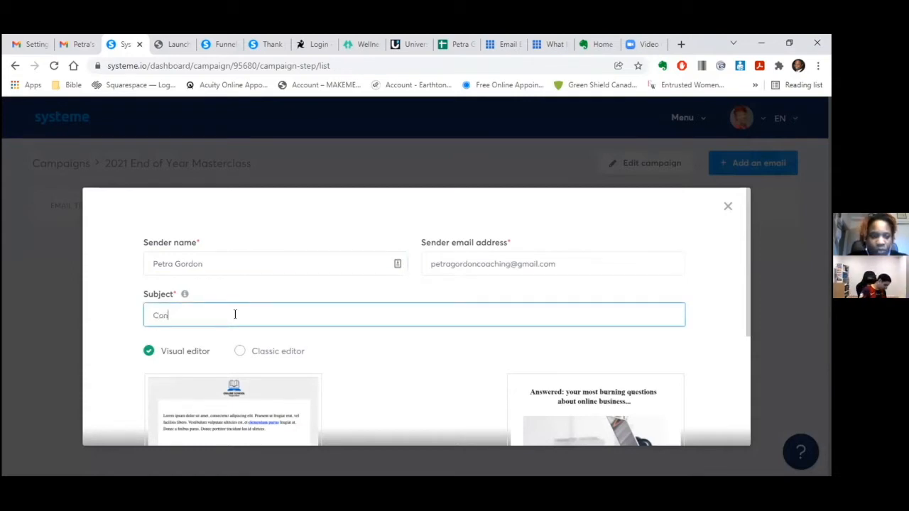
{"action": "type", "text": "grats! Your registered"}
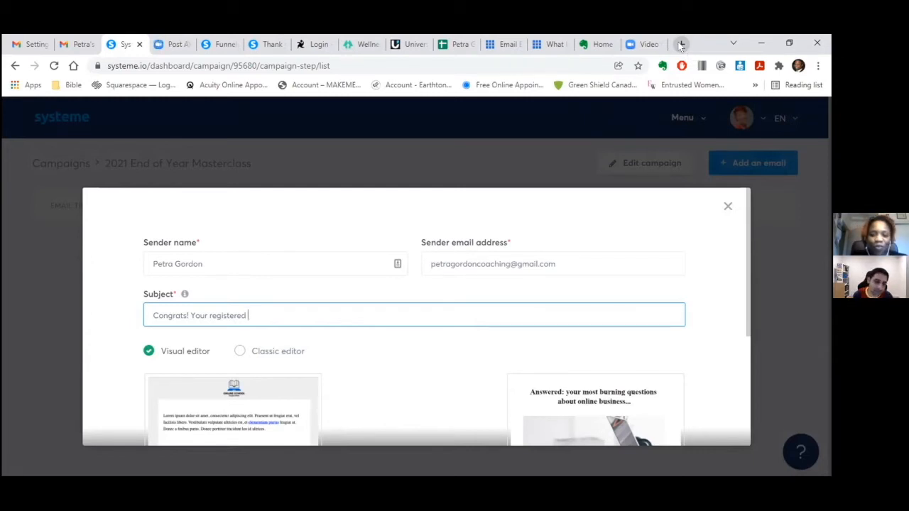
- Search 'emoji key', install Emoji Keyboard - Emojis For Chrome, and pin it to the toolbar
{"action": "left_click", "coordinate": [681, 46]}
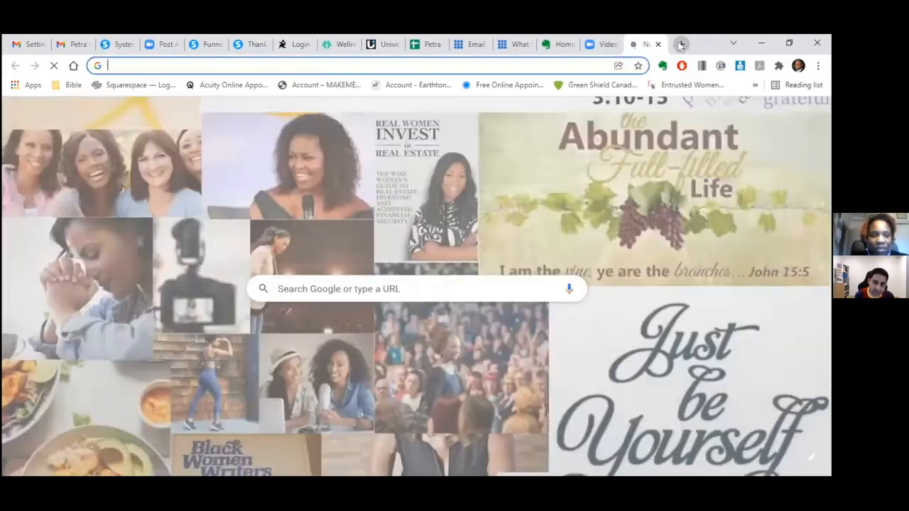
{"action": "type", "text": "emoj"}
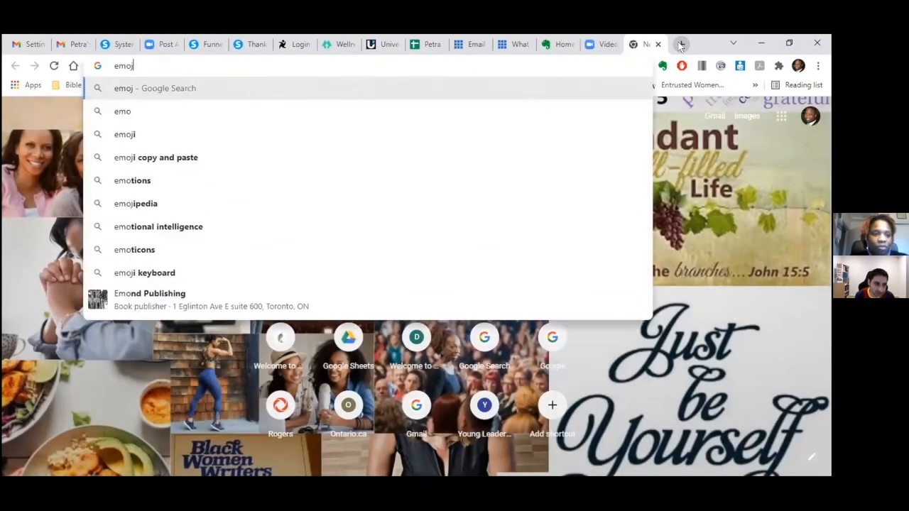
{"action": "type", "text": "i key"}
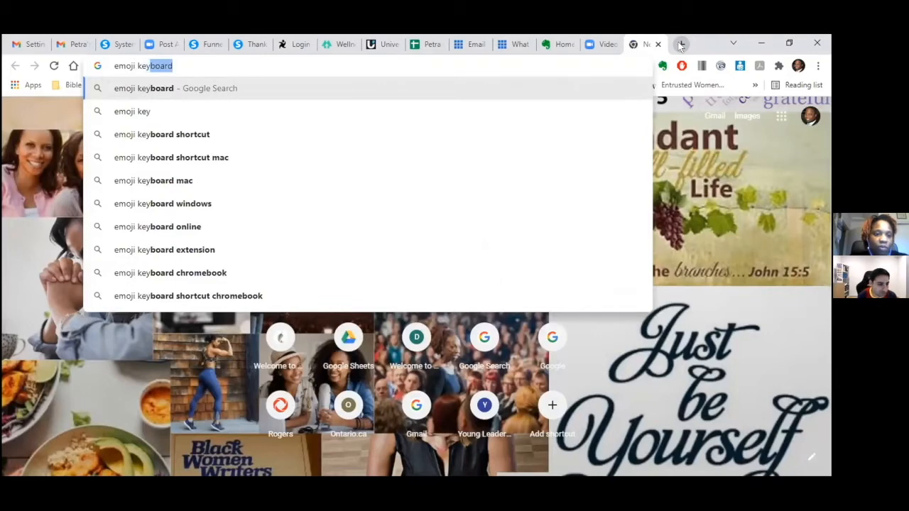
{"action": "left_click", "coordinate": [412, 250]}
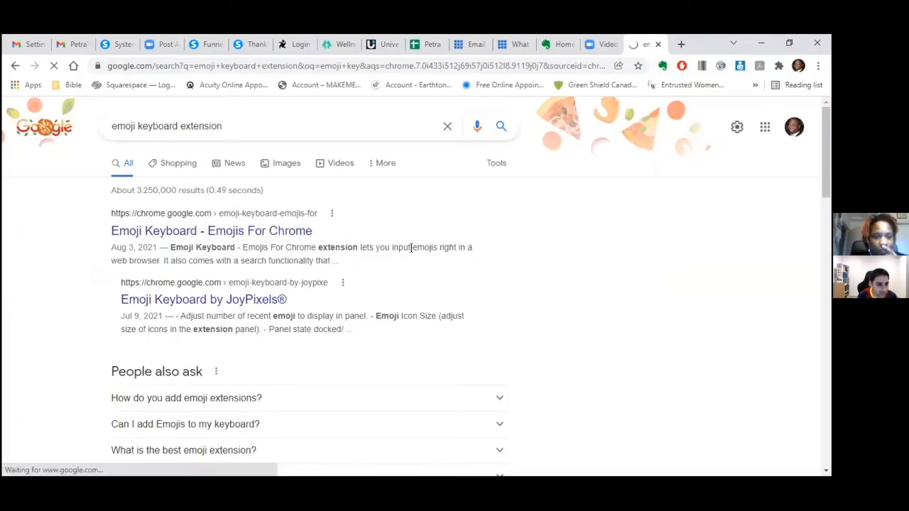
{"action": "left_click", "coordinate": [194, 227]}
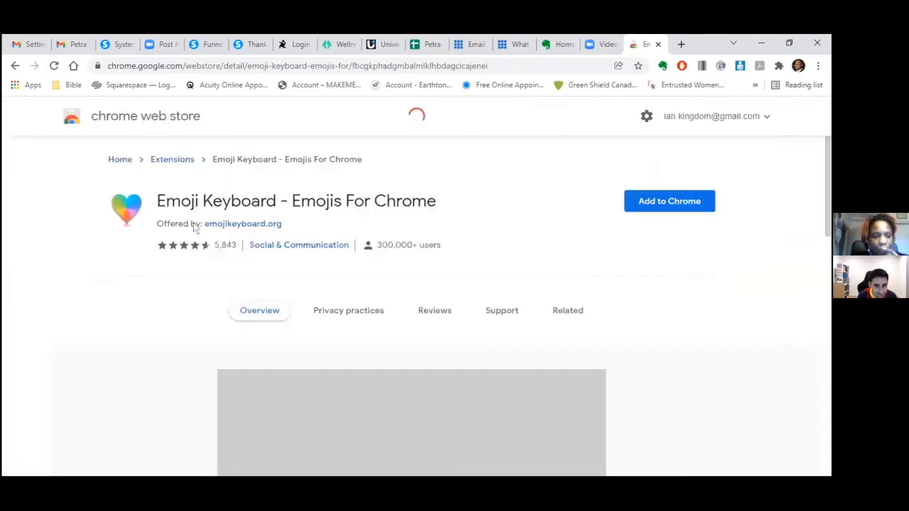
{"action": "left_click", "coordinate": [646, 205]}
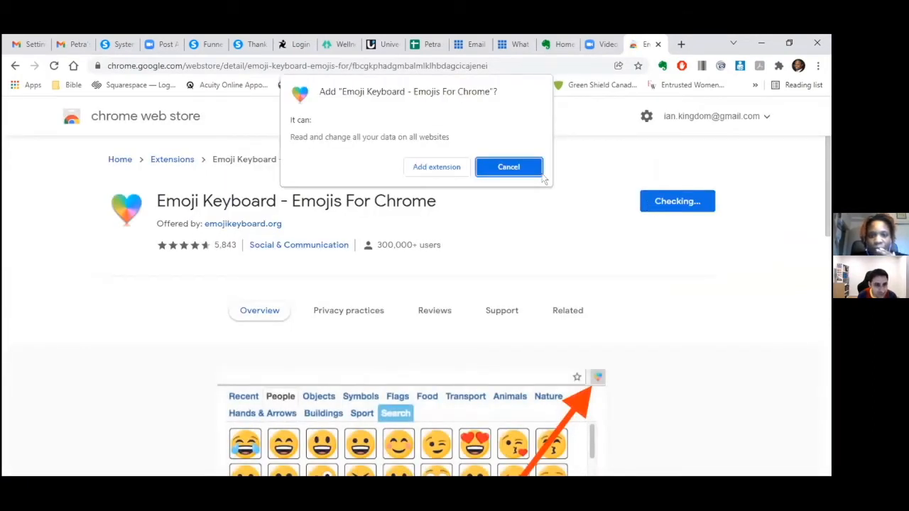
{"action": "left_click", "coordinate": [509, 168]}
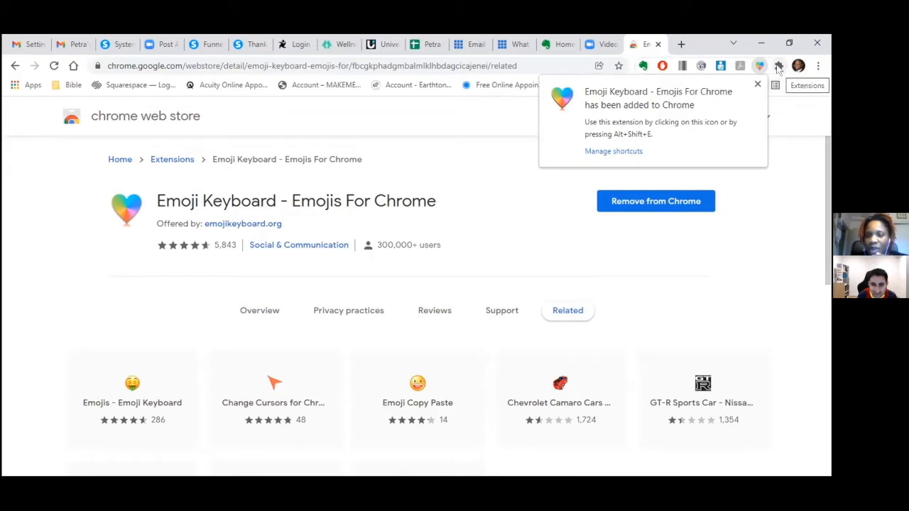
{"action": "left_click", "coordinate": [779, 66]}
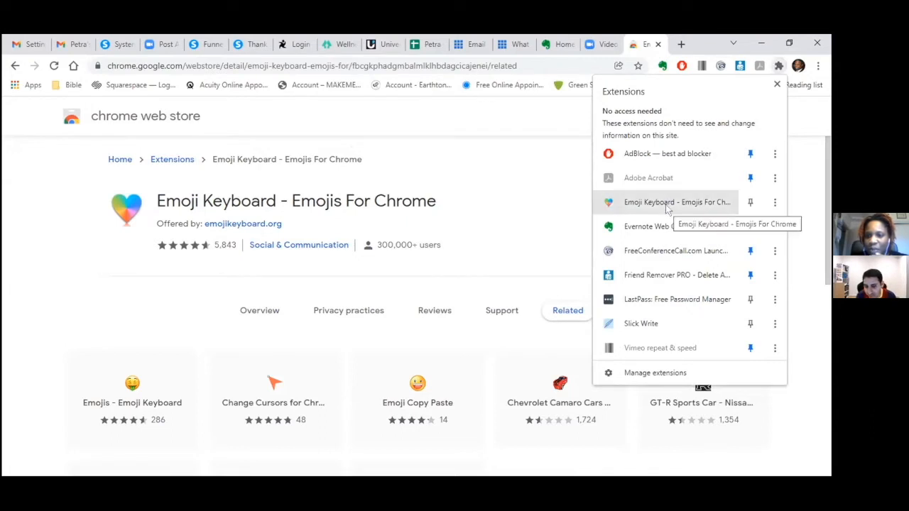
{"action": "left_click", "coordinate": [751, 203]}
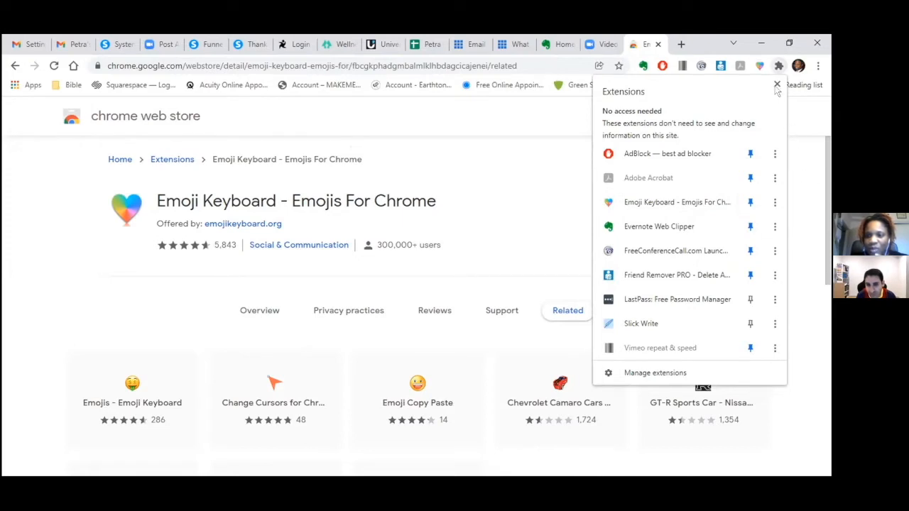
{"action": "left_click", "coordinate": [777, 85]}
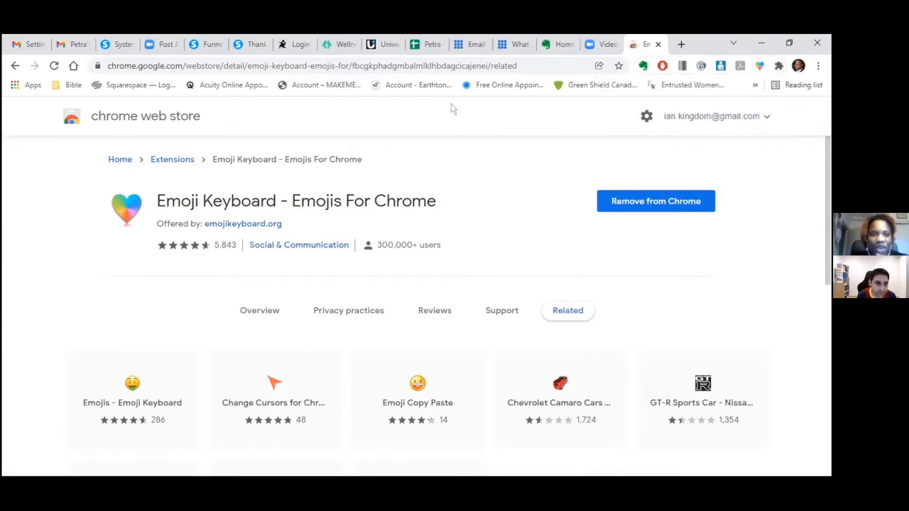
- Search 'hands' in the Emoji Keyboard extension and copy the Clapping Hands emoji
{"action": "left_click", "coordinate": [134, 44]}
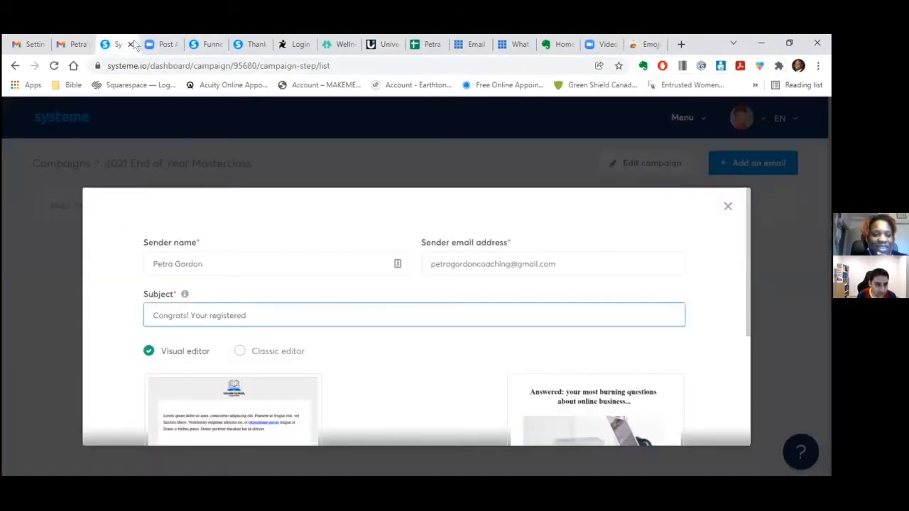
{"action": "left_click", "coordinate": [759, 66]}
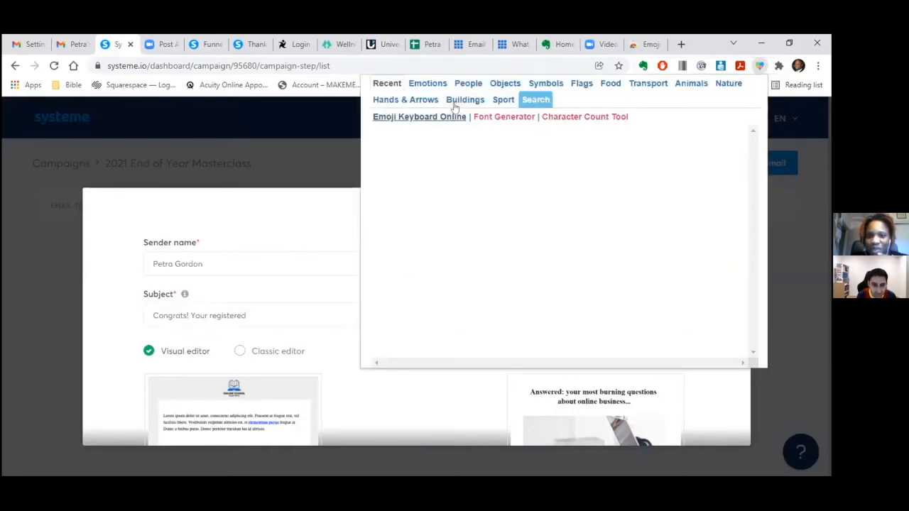
{"action": "left_click", "coordinate": [538, 101]}
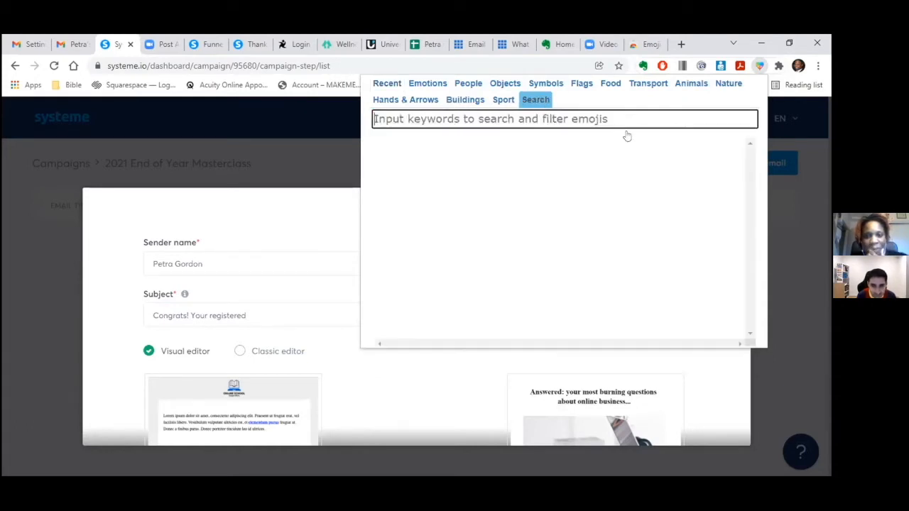
{"action": "left_click", "coordinate": [627, 136]}
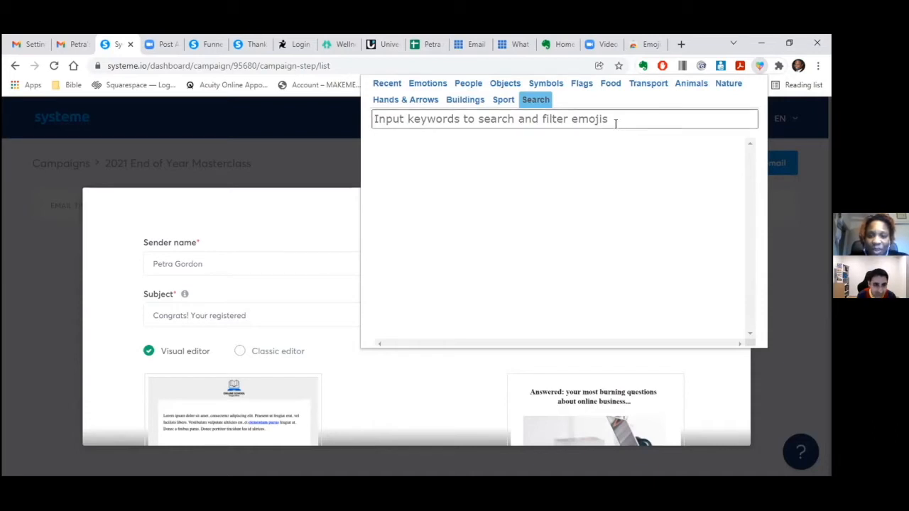
{"action": "left_click", "coordinate": [615, 123]}
{"action": "type", "text": "hands"}
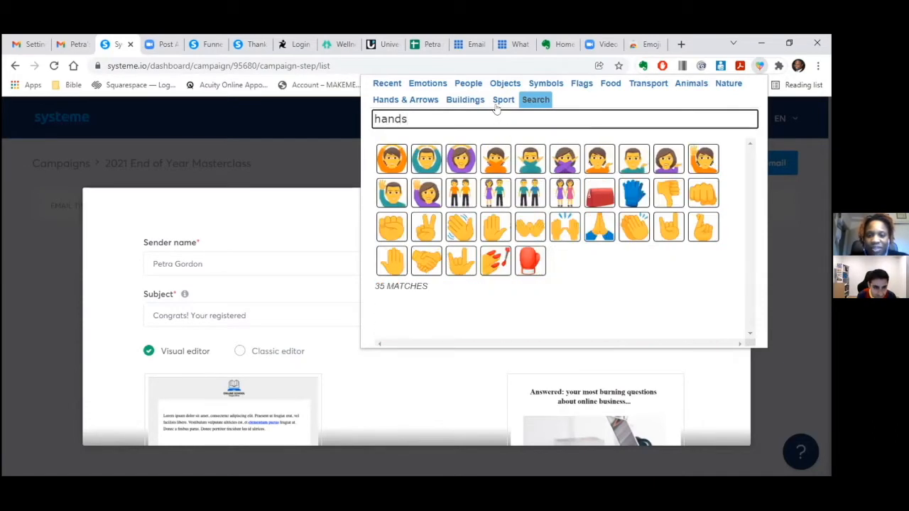
{"action": "mouse_move", "coordinate": [565, 227]}
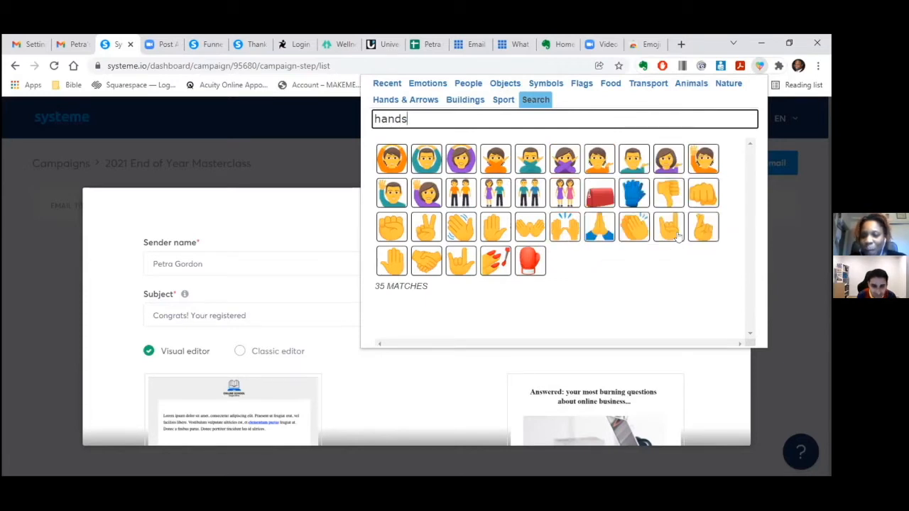
{"action": "mouse_move", "coordinate": [634, 227]}
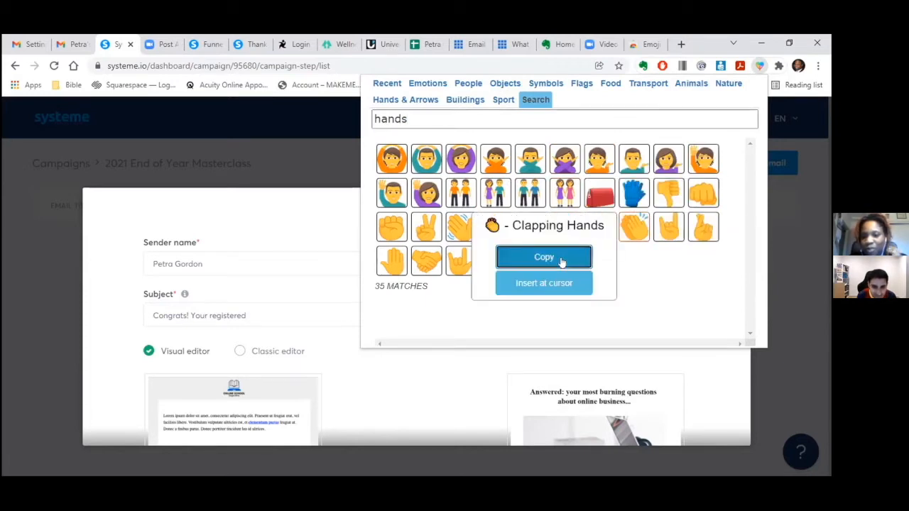
{"action": "left_click", "coordinate": [561, 257]}
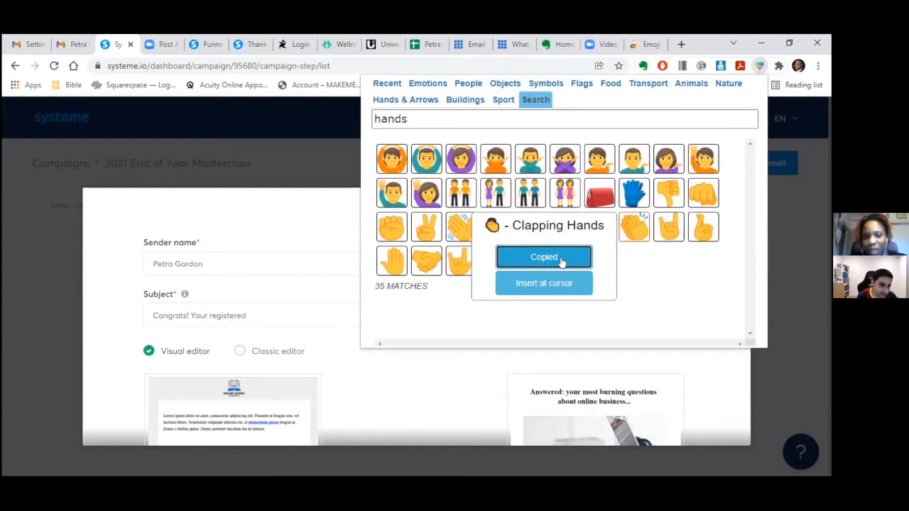
{"action": "left_click", "coordinate": [561, 259]}
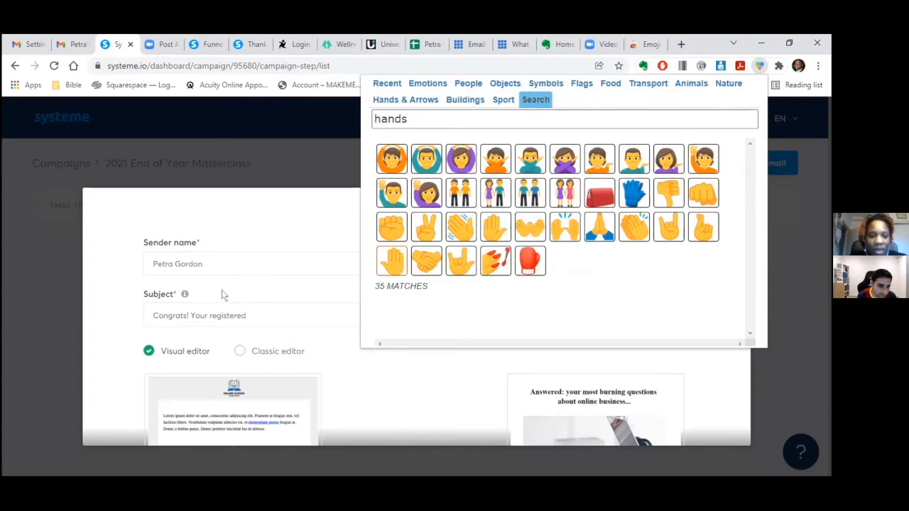
- Paste the emoji at the end of the subject and choose the classic editor
{"action": "left_click", "coordinate": [257, 311]}
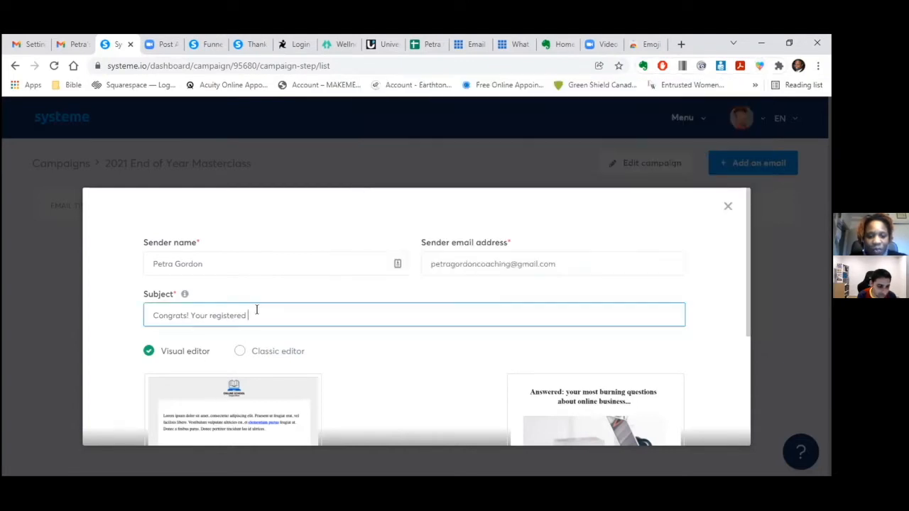
{"action": "right_click", "coordinate": [257, 310]}
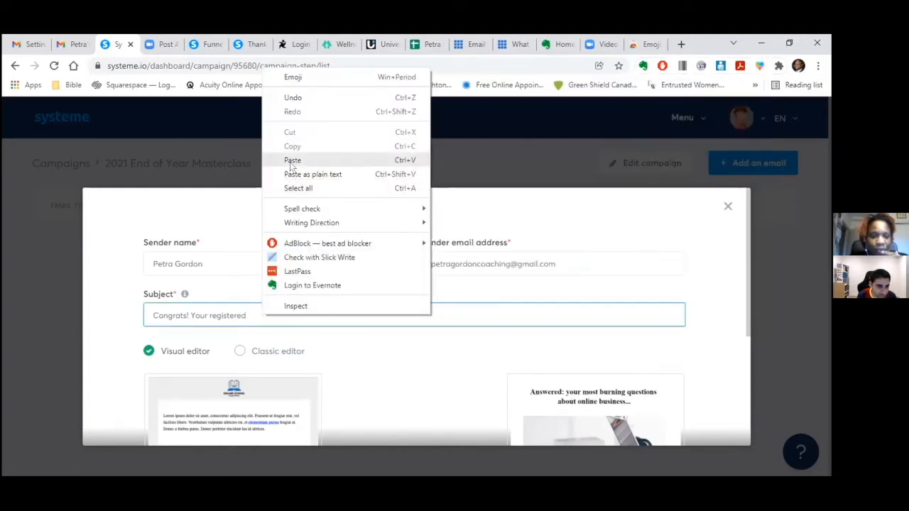
{"action": "left_click", "coordinate": [294, 157]}
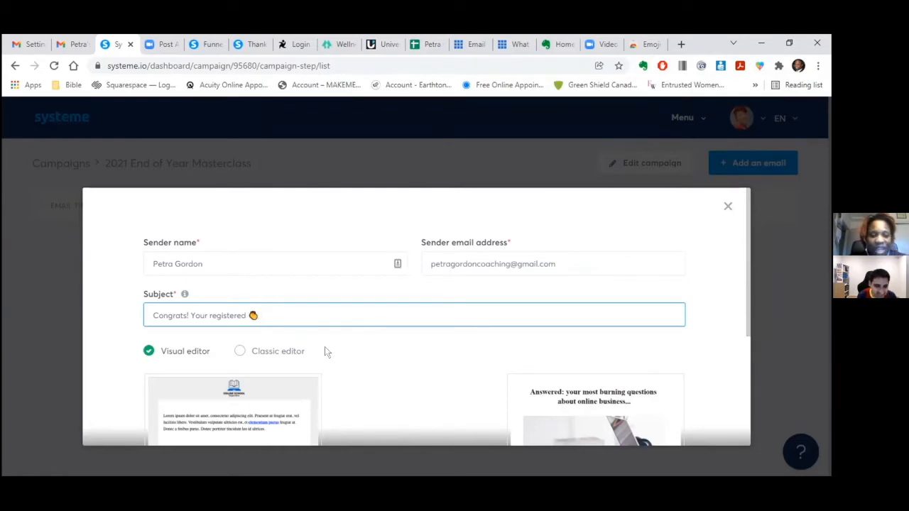
{"action": "left_click", "coordinate": [236, 352]}
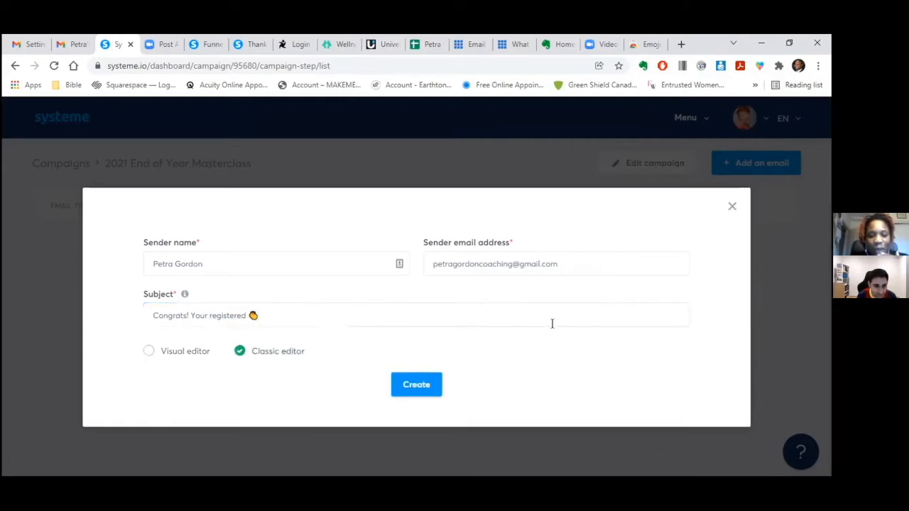
- Create the email, revealing the DMARC error on the gmail.com sender address
{"action": "left_click", "coordinate": [424, 380]}
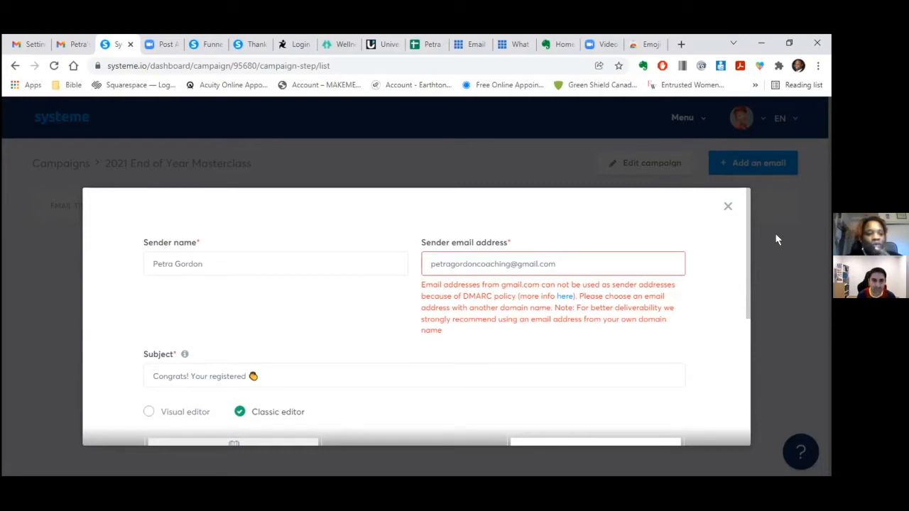
- View the POP3 mail-fetching error details under Gmail's Accounts and Import settings
{"action": "left_click", "coordinate": [71, 44]}
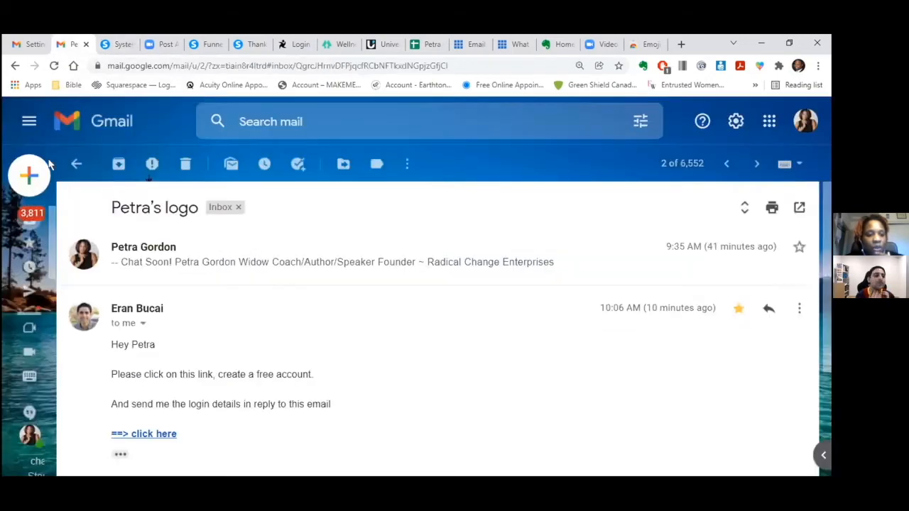
{"action": "mouse_move", "coordinate": [38, 196]}
{"action": "left_click", "coordinate": [29, 44]}
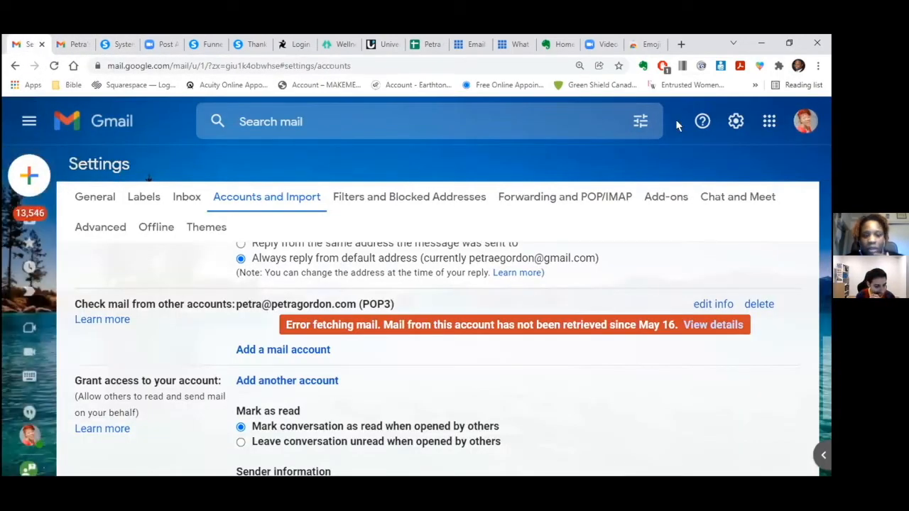
{"action": "left_click", "coordinate": [719, 327]}
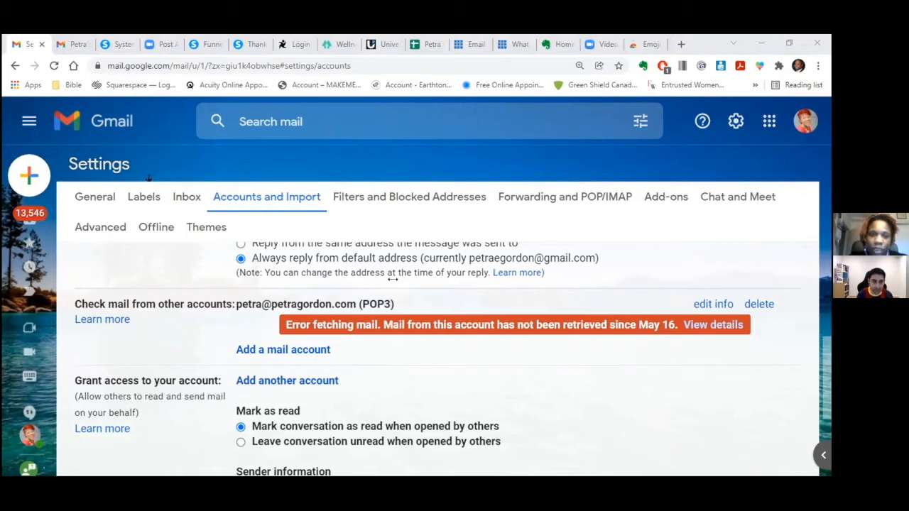
- Find the Bluehost login page and log in to the hosting account
{"action": "left_click", "coordinate": [681, 44]}
{"action": "type", "text": "bluehost"}
{"action": "left_click", "coordinate": [152, 162]}
{"action": "left_click", "coordinate": [135, 286]}
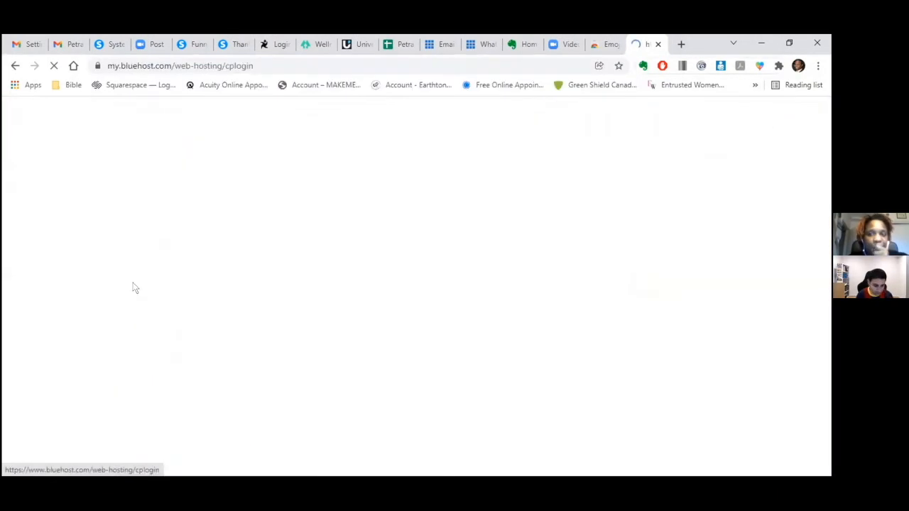
{"action": "scroll", "coordinate": [806, 219], "scroll_direction": "down", "scroll_amount": 2}
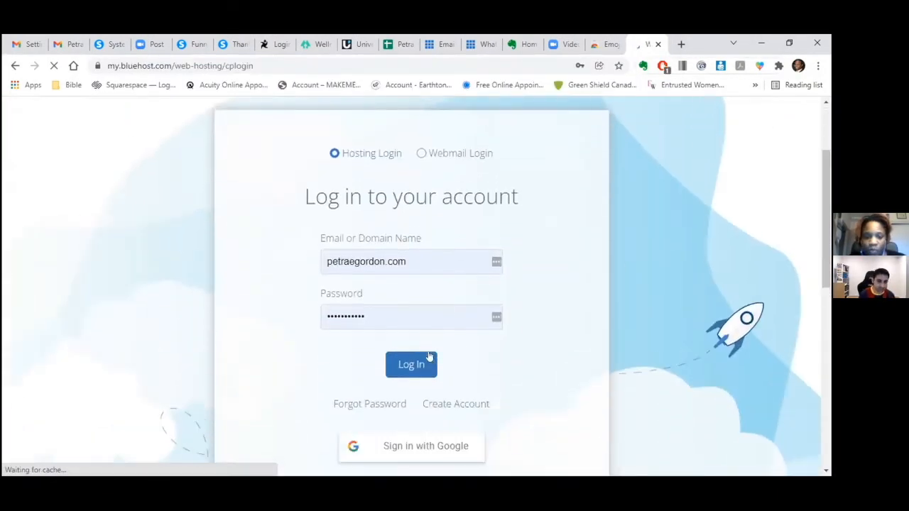
{"action": "left_click", "coordinate": [412, 365]}
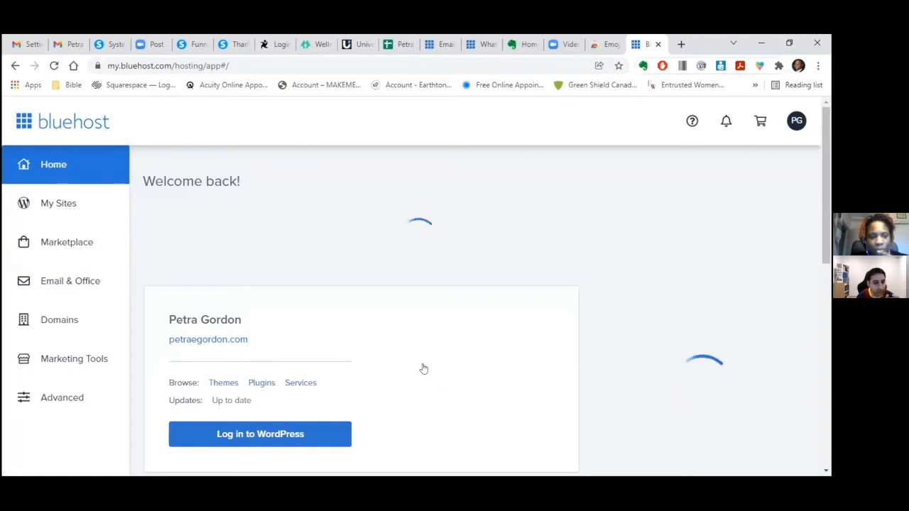
- Under Email & Office, manage the first domain and check mail for its first account
{"action": "left_click", "coordinate": [61, 280]}
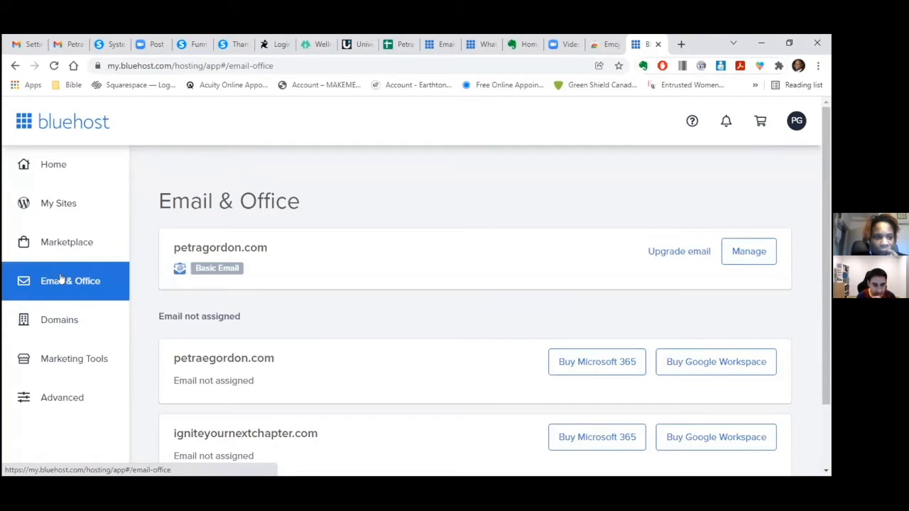
{"action": "left_click", "coordinate": [748, 254]}
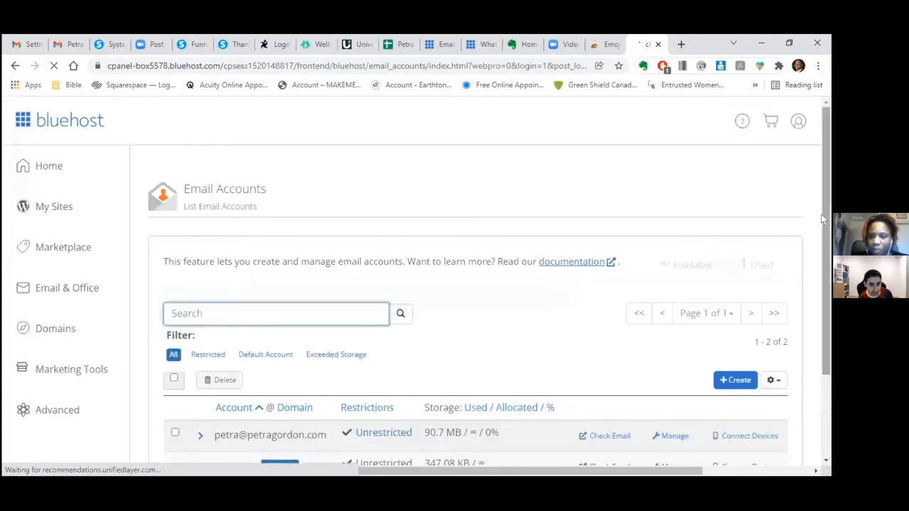
{"action": "left_click_drag", "start_coordinate": [824, 204], "coordinate": [825, 291]}
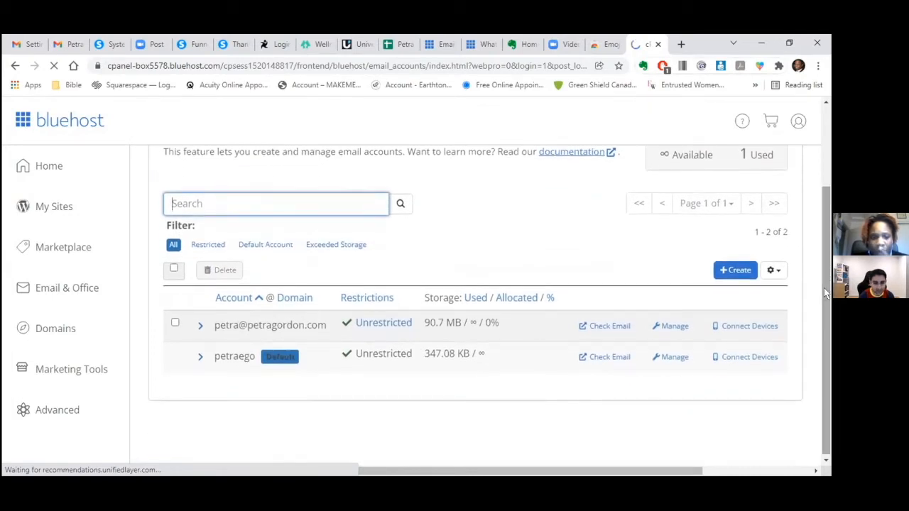
{"action": "left_click", "coordinate": [605, 321]}
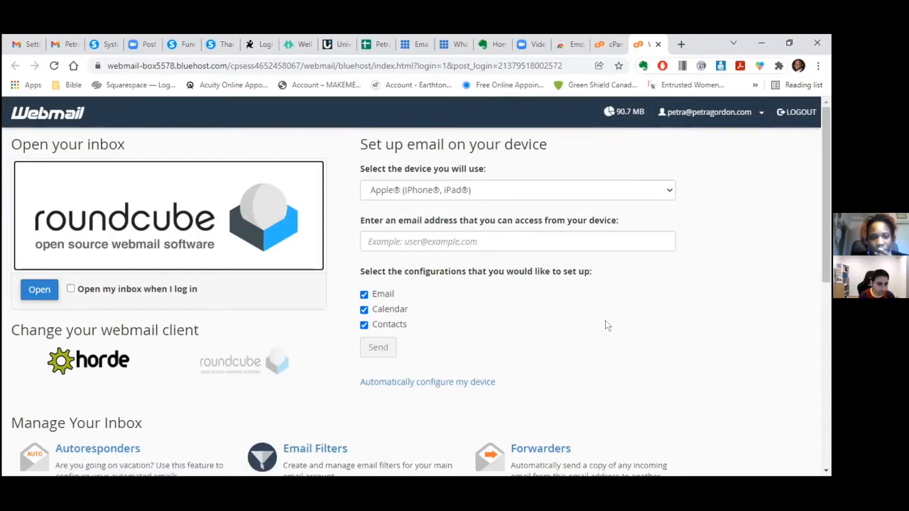
- Browse the 1090-message Roundcube inbox, then go back to the systeme.io email form
{"action": "left_click", "coordinate": [33, 293]}
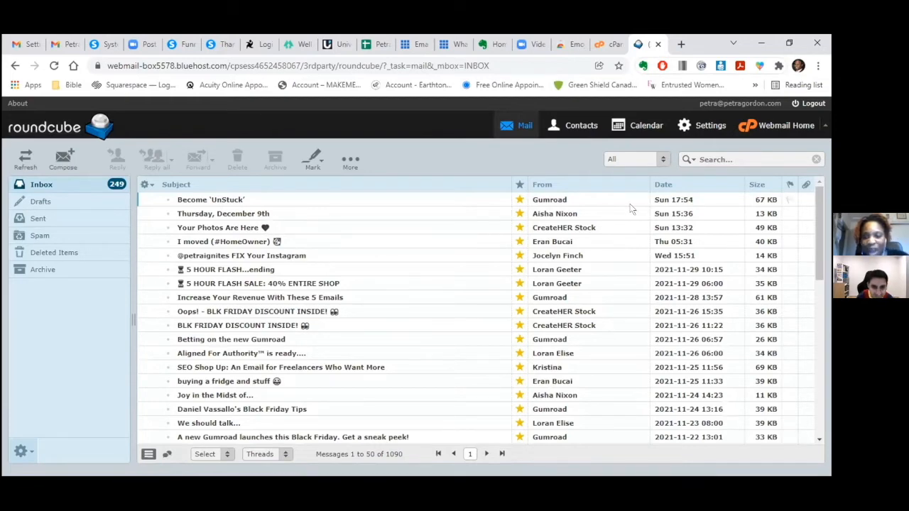
{"action": "left_click_drag", "start_coordinate": [819, 222], "coordinate": [822, 406]}
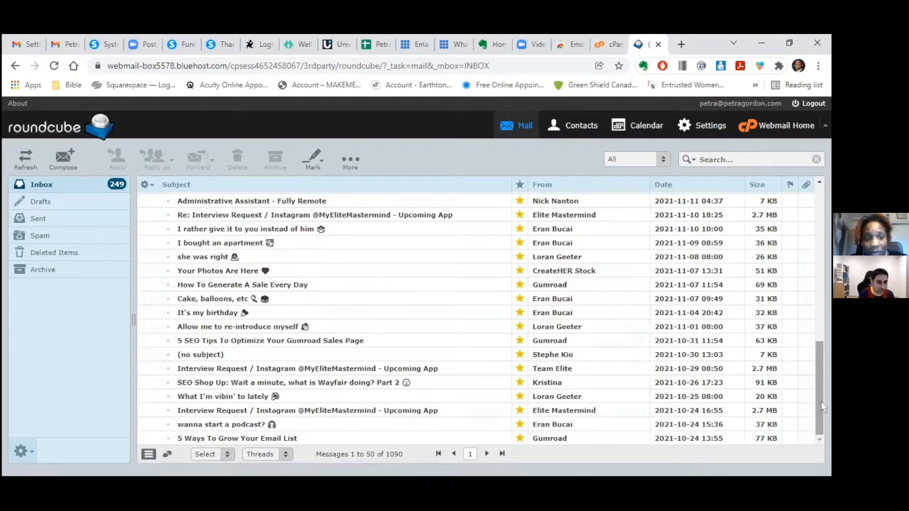
{"action": "left_click", "coordinate": [105, 45]}
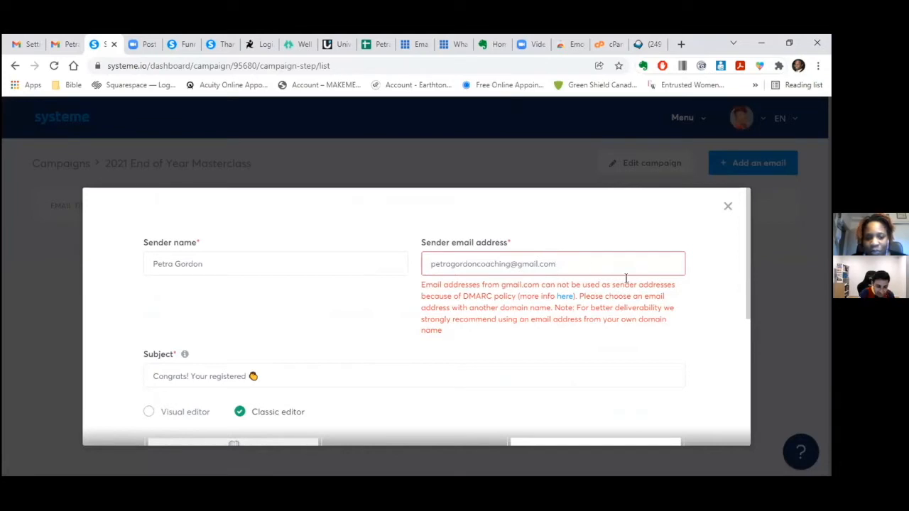
{"action": "left_click", "coordinate": [558, 263]}
{"action": "key", "text": "BackSpace"}
{"action": "key", "text": "BackSpace"}
{"action": "key", "text": "BackSpace"}
{"action": "key", "text": "BackSpace"}
{"action": "key", "text": "BackSpace"}
{"action": "key", "text": "BackSpace"}
{"action": "key", "text": "BackSpace"}
{"action": "key", "text": "BackSpace"}
{"action": "key", "text": "BackSpace"}
{"action": "key", "text": "BackSpace"}
{"action": "key", "text": "BackSpace"}
{"action": "key", "text": "BackSpace"}
{"action": "key", "text": "BackSpace"}
{"action": "key", "text": "BackSpace"}
{"action": "key", "text": "BackSpace"}
{"action": "key", "text": "BackSpace"}
{"action": "key", "text": "BackSpace"}
{"action": "key", "text": "BackSpace"}
{"action": "key", "text": "BackSpace"}
{"action": "key", "text": "BackSpace"}
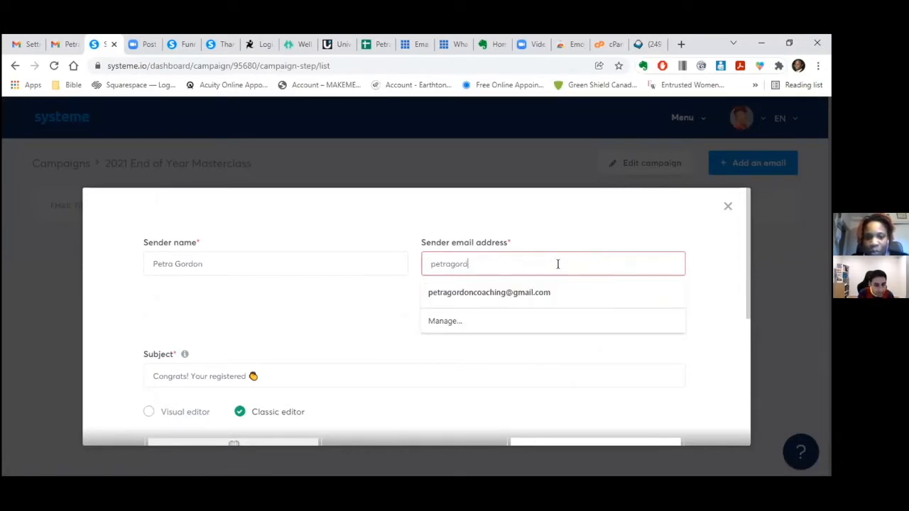
{"action": "key", "text": "BackSpace"}
{"action": "type", "text": "@"}
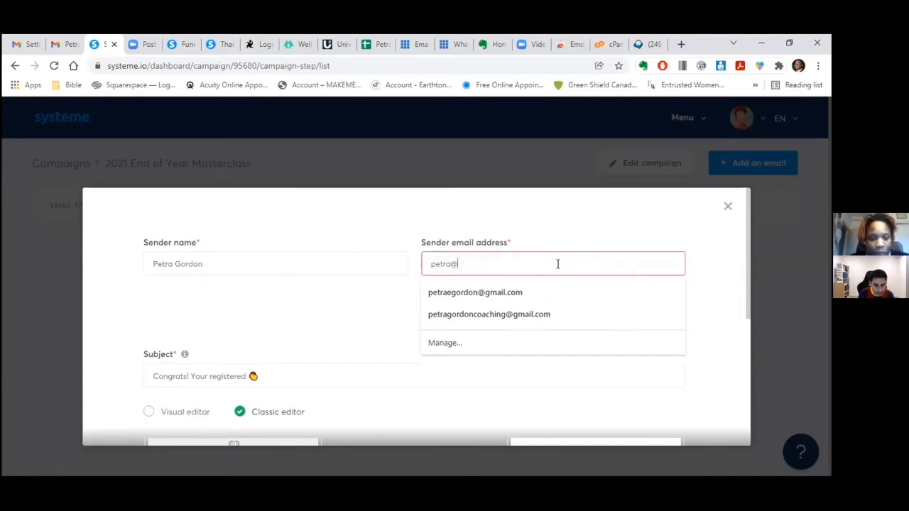
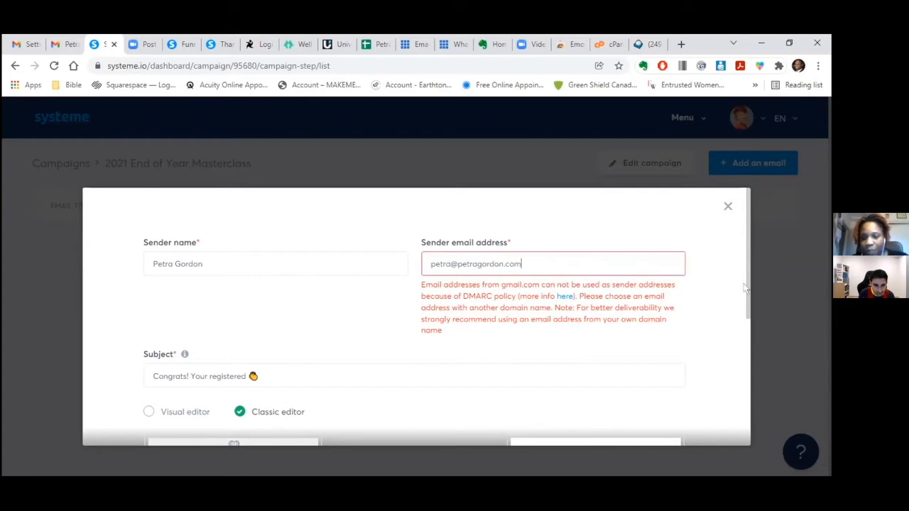
- Choose the template and create the 'Congrats! Your registered' email
{"action": "left_click_drag", "start_coordinate": [747, 281], "coordinate": [767, 412]}
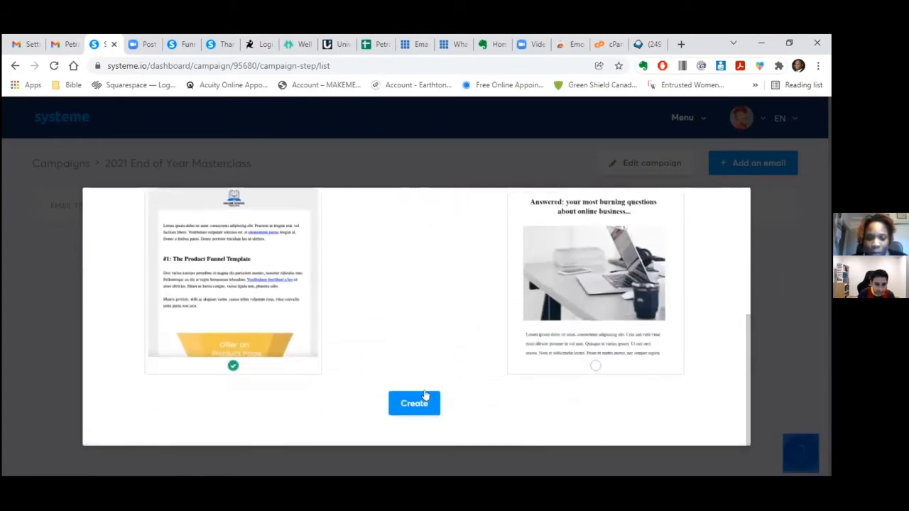
{"action": "left_click", "coordinate": [419, 404]}
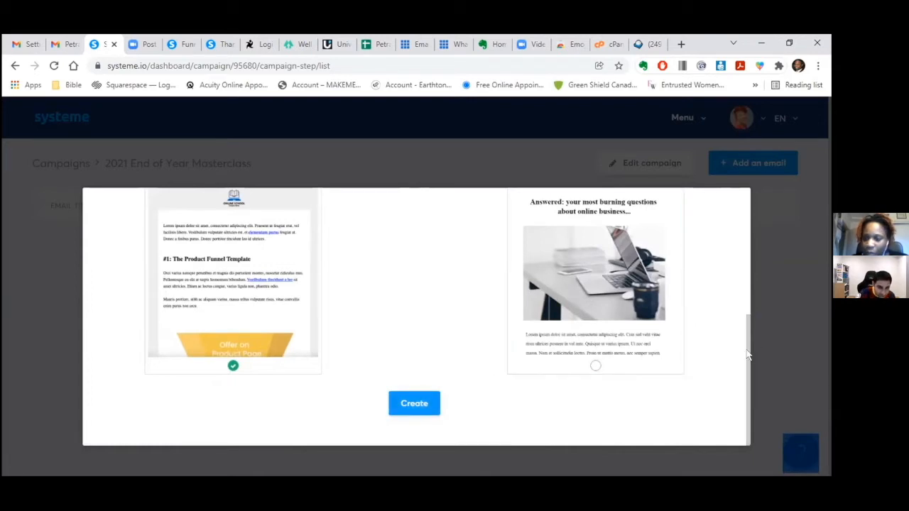
{"action": "left_click_drag", "start_coordinate": [749, 354], "coordinate": [747, 327]}
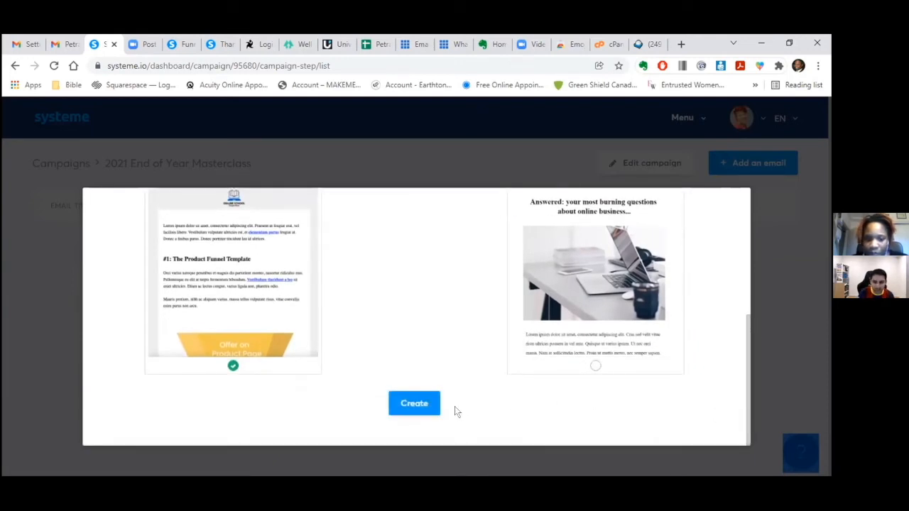
{"action": "left_click", "coordinate": [412, 403]}
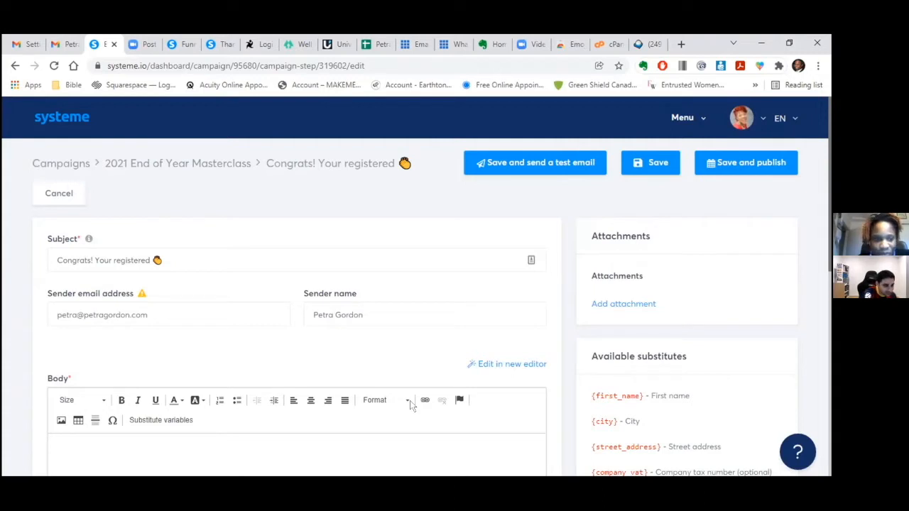
- Check the sender-address warning, then type 'Hey' at the start of the email body
{"action": "right_click", "coordinate": [142, 295]}
{"action": "left_click", "coordinate": [137, 295]}
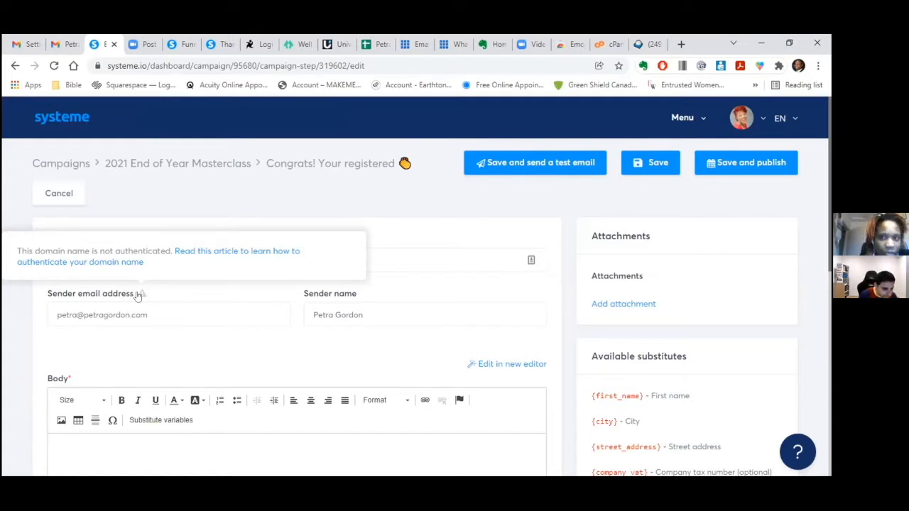
{"action": "left_click_drag", "start_coordinate": [831, 264], "coordinate": [830, 362]}
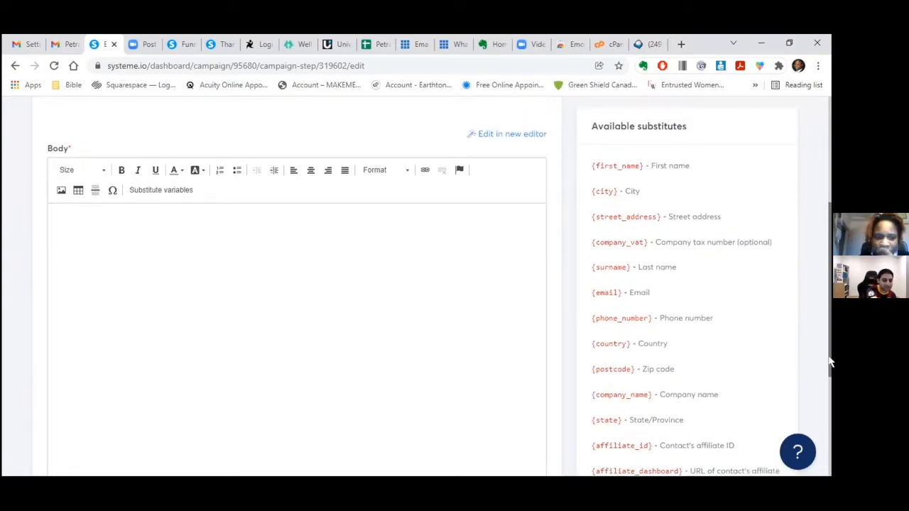
{"action": "left_click", "coordinate": [77, 217]}
{"action": "type", "text": "Hey"}
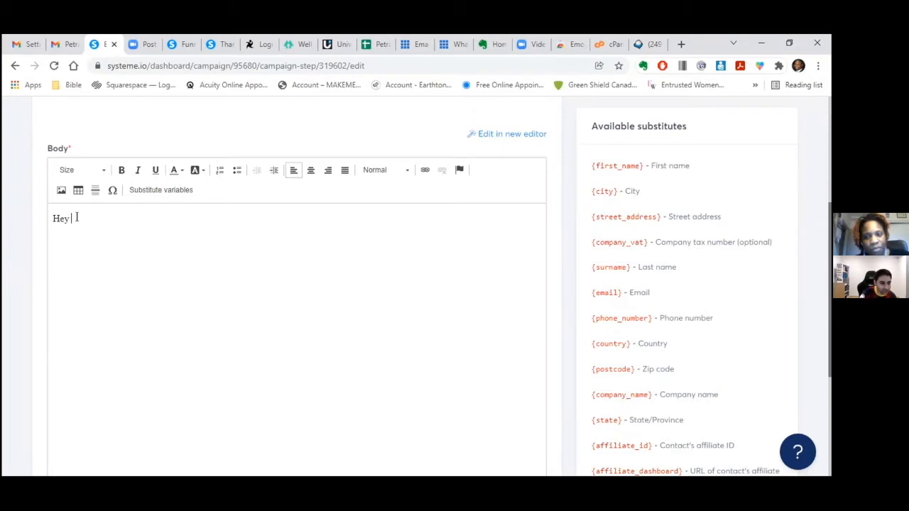
- Insert the First name substitute variable {first_name} after the greeting
{"action": "left_click", "coordinate": [140, 191]}
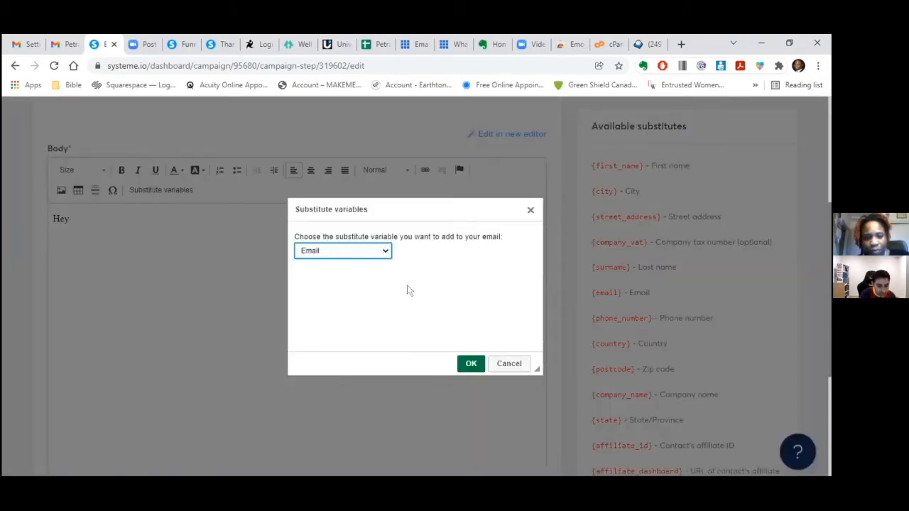
{"action": "left_click", "coordinate": [385, 252]}
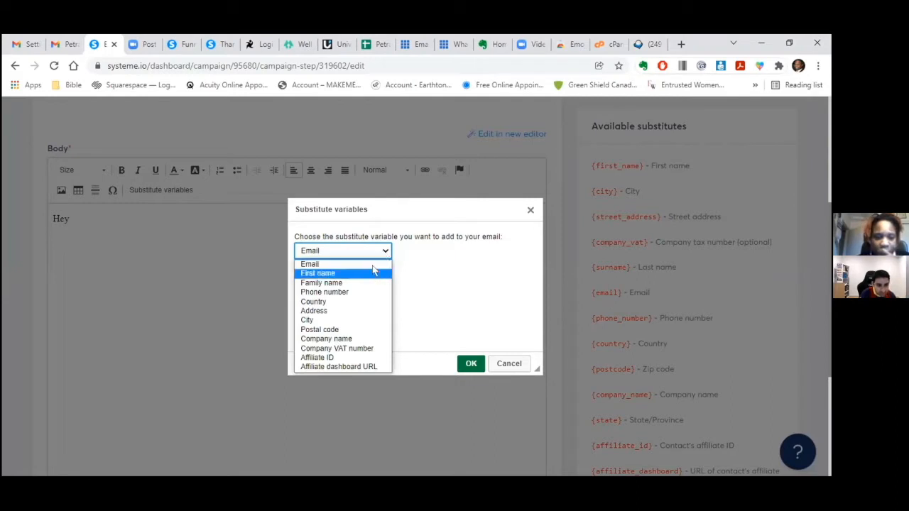
{"action": "left_click", "coordinate": [377, 270]}
{"action": "left_click", "coordinate": [471, 364]}
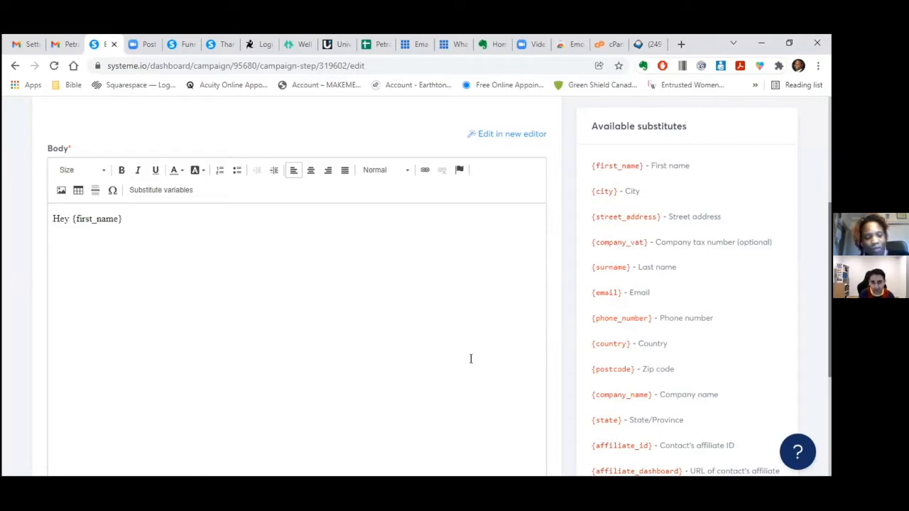
- Add the thank-you line about registering and saving the zoom link, then open a new tab
{"action": "type", "text": "Thanks"}
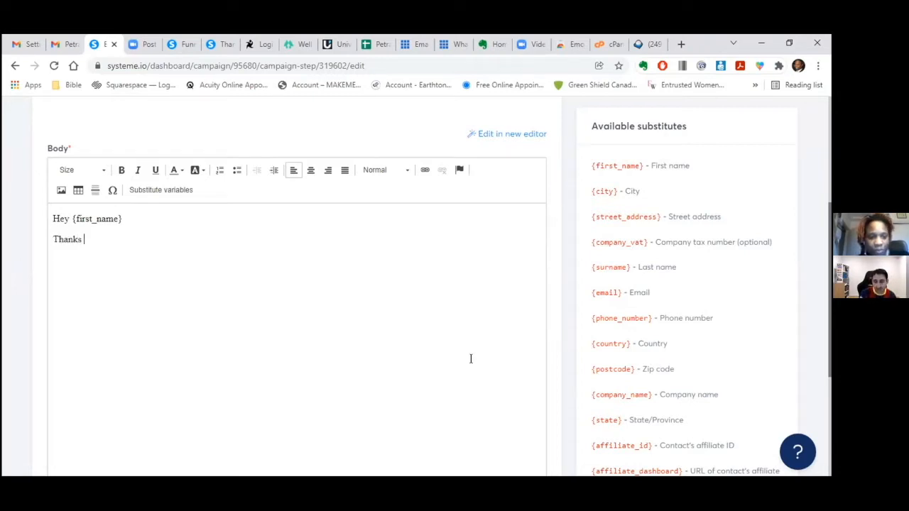
{"action": "type", "text": " alot for regisrt"}
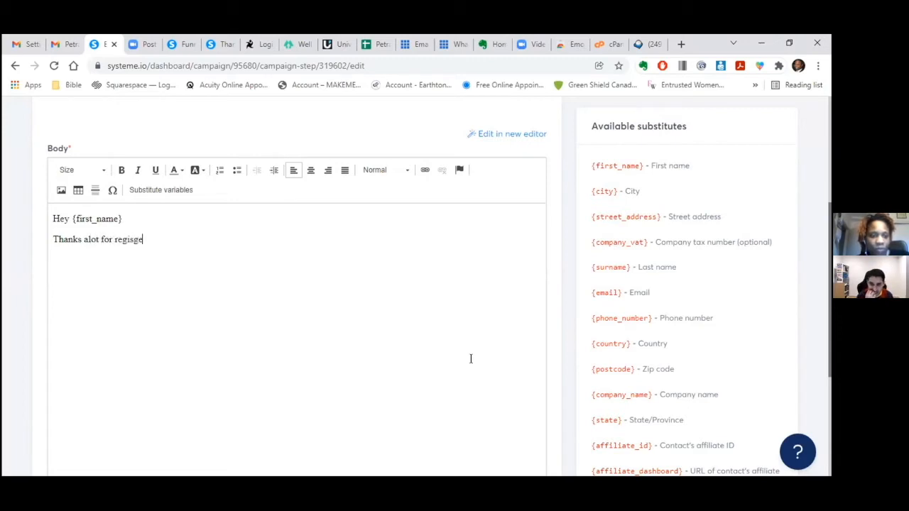
{"action": "key", "text": "BackSpace"}
{"action": "key", "text": "BackSpace"}
{"action": "type", "text": "tering for the webinar. Here is your zoom l"}
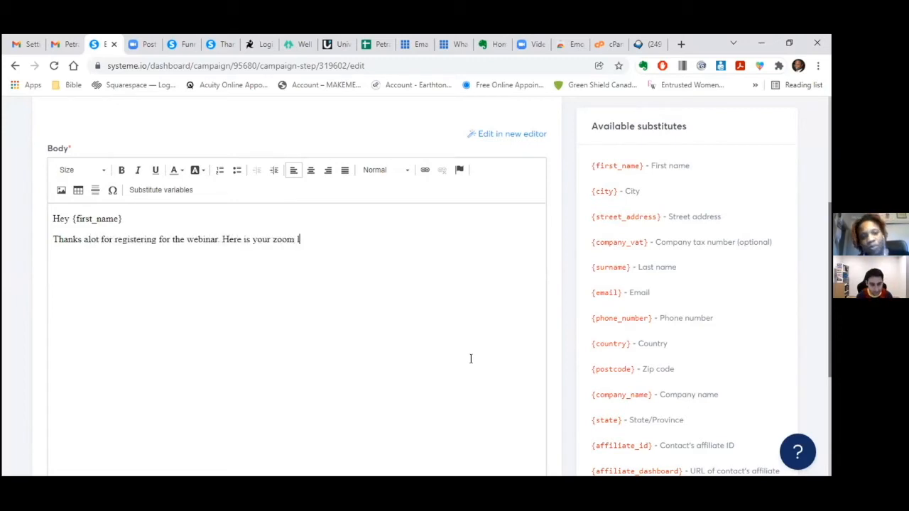
{"action": "type", "text": "ink, please save it on your calender."}
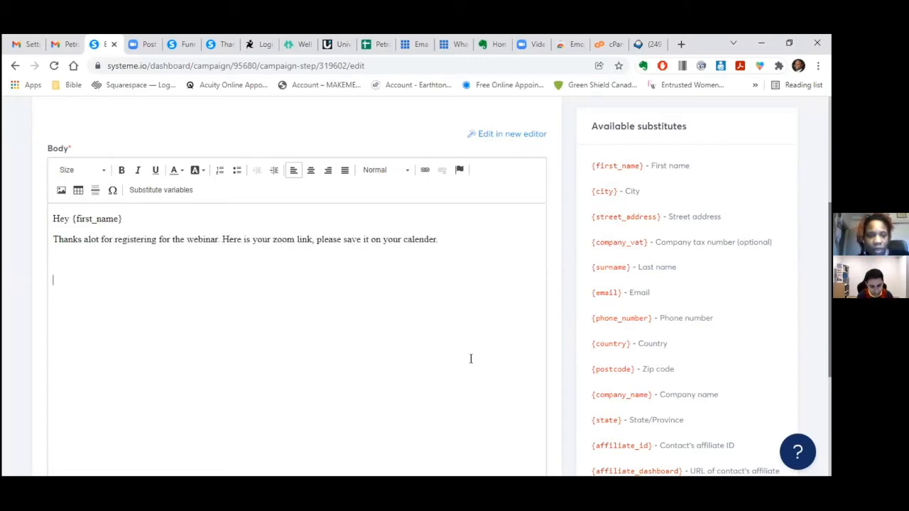
{"action": "left_click", "coordinate": [681, 45]}
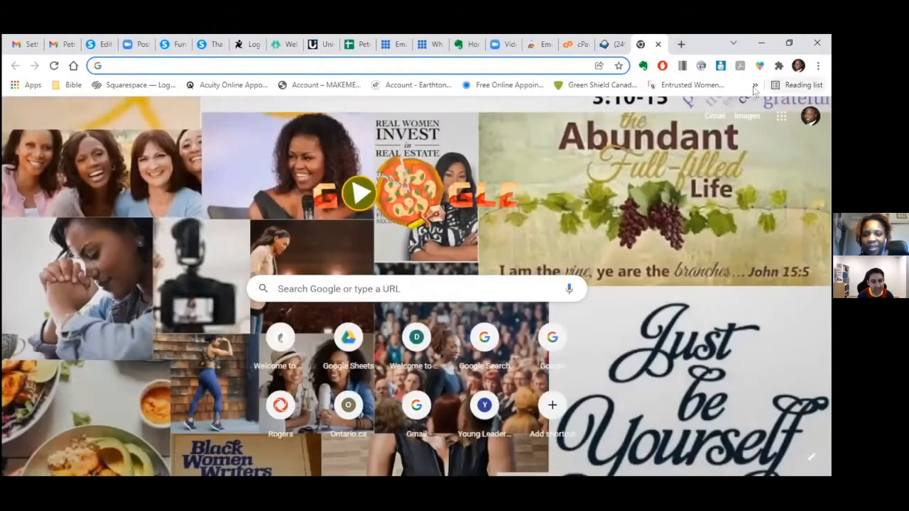
- Open the Zoom website from the bookmarks and sign in to the account
{"action": "left_click", "coordinate": [755, 85]}
{"action": "scroll", "coordinate": [639, 355], "scroll_direction": "down", "scroll_amount": 4}
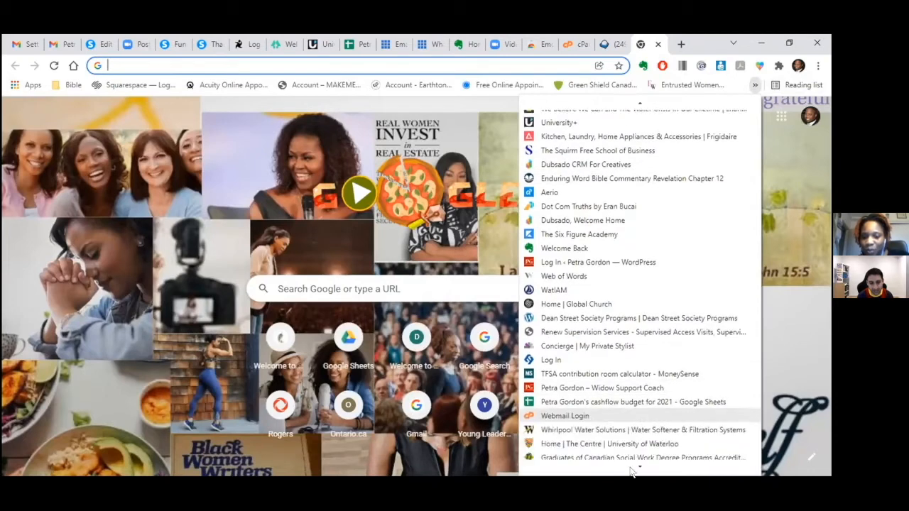
{"action": "left_click", "coordinate": [618, 343]}
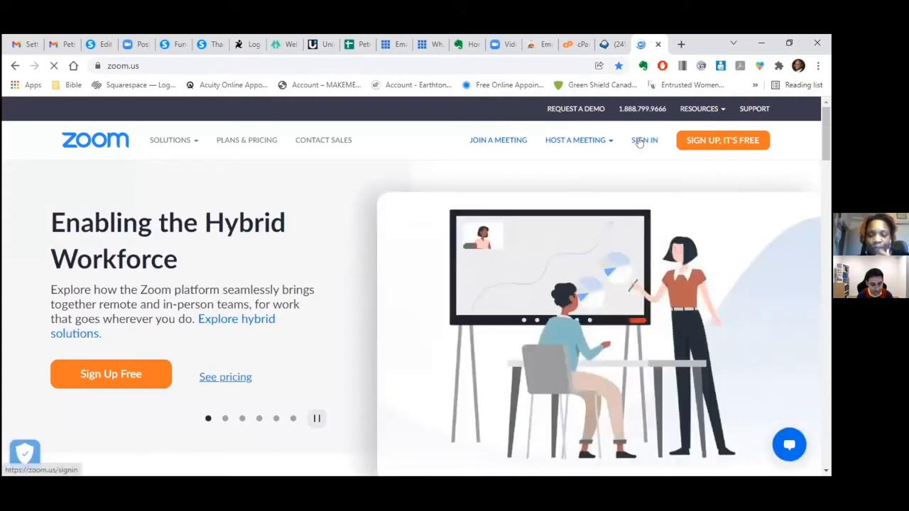
{"action": "left_click", "coordinate": [639, 141]}
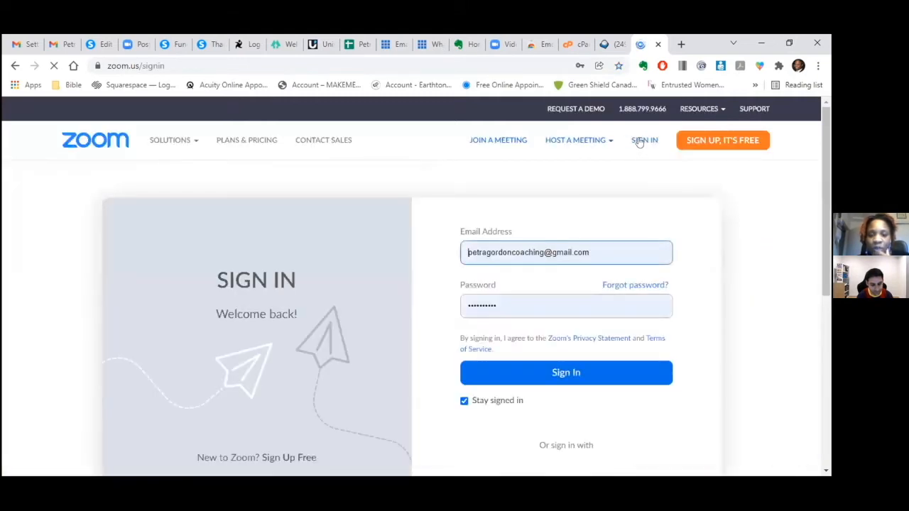
{"action": "left_click", "coordinate": [564, 374]}
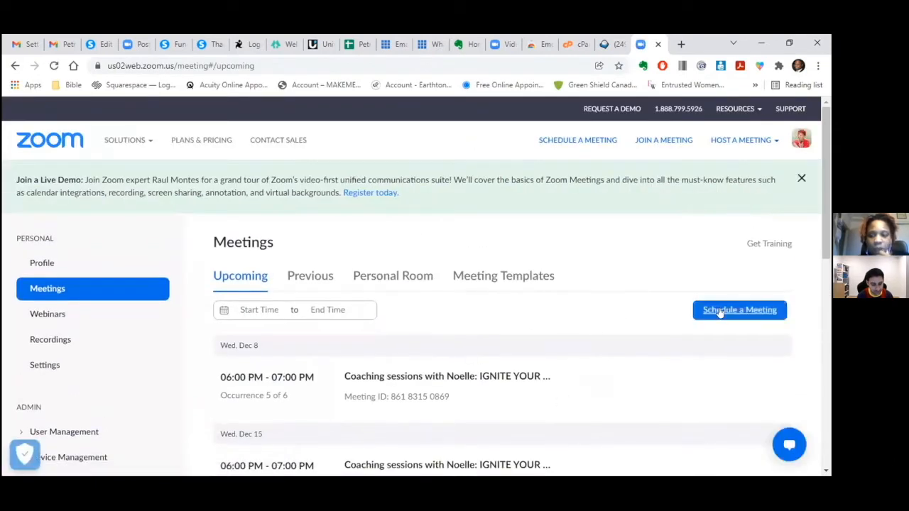
- Start a new meeting titled 'Navigating Widowhood Masterclass'
{"action": "left_click", "coordinate": [721, 311]}
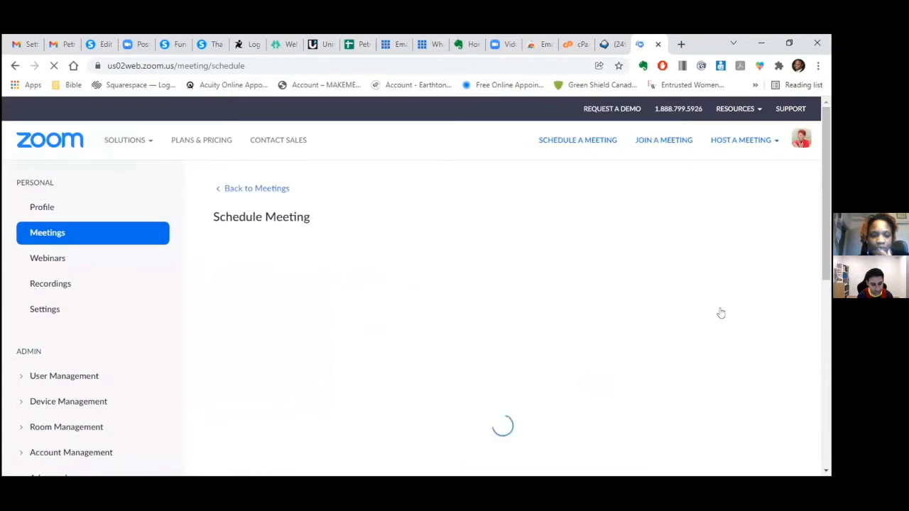
{"action": "key", "text": "BackSpace"}
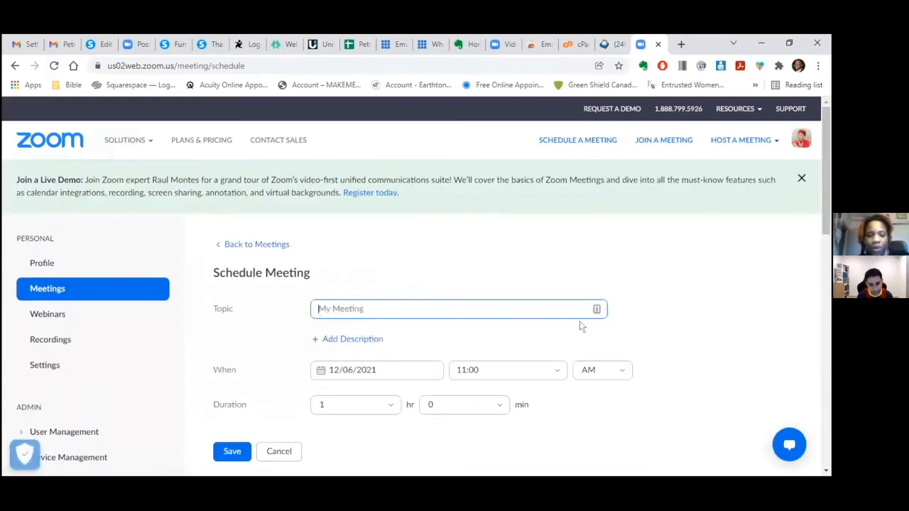
{"action": "type", "text": "Na"}
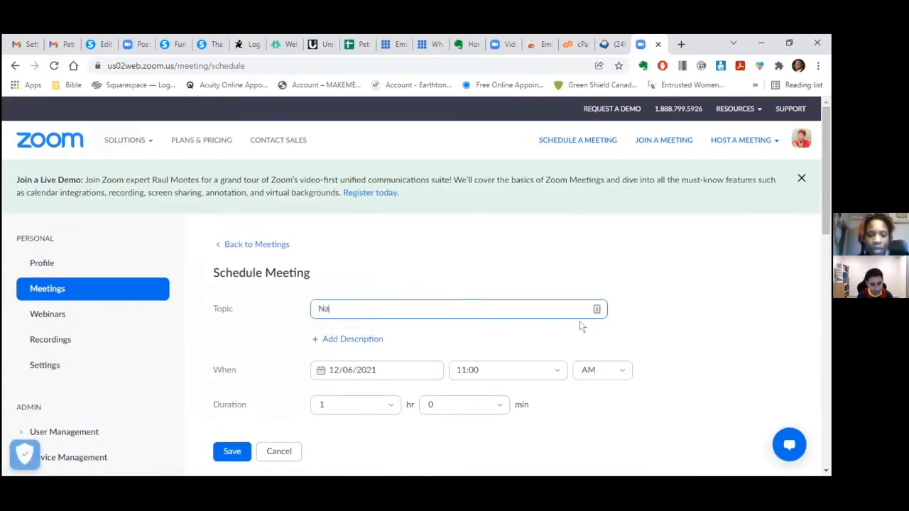
{"action": "type", "text": "vigating Wid"}
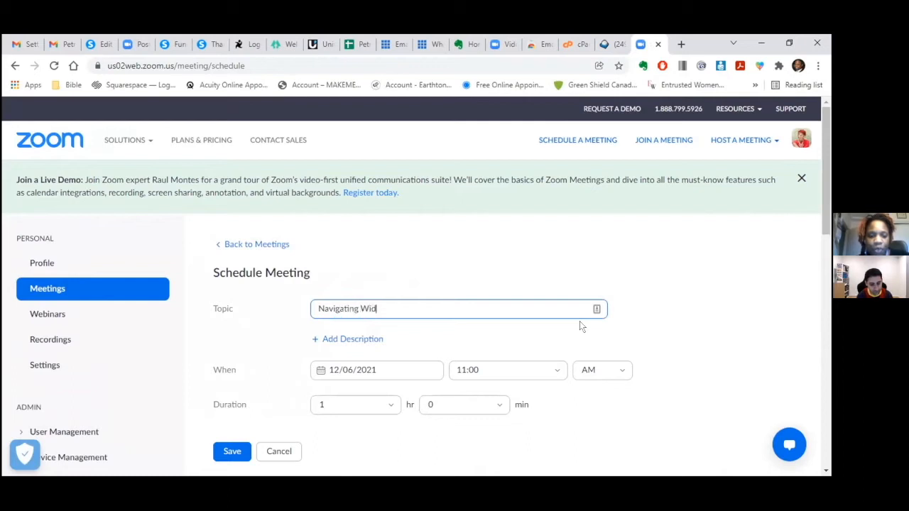
{"action": "type", "text": "owho"}
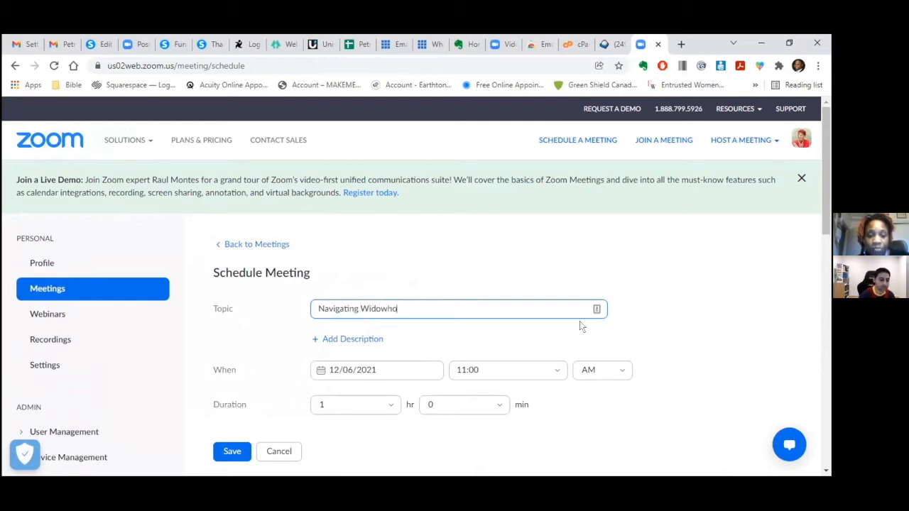
{"action": "type", "text": "od Mas"}
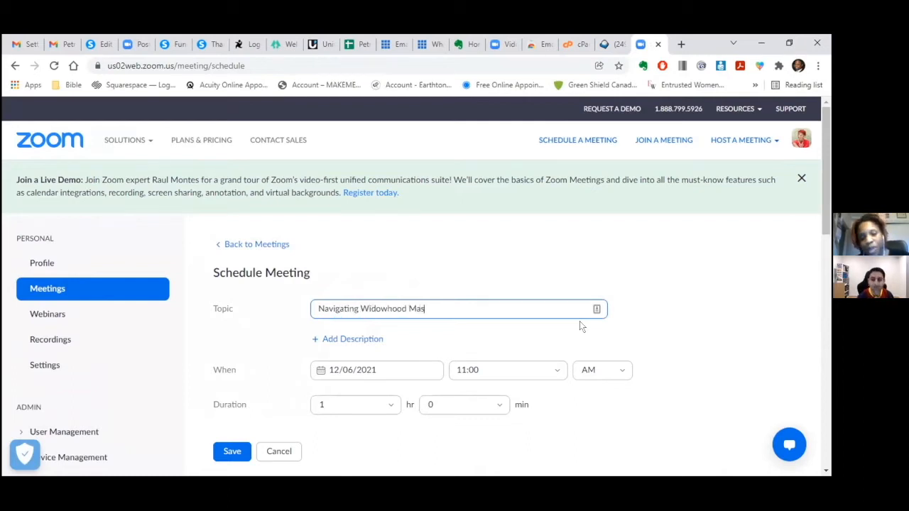
{"action": "type", "text": "terclass"}
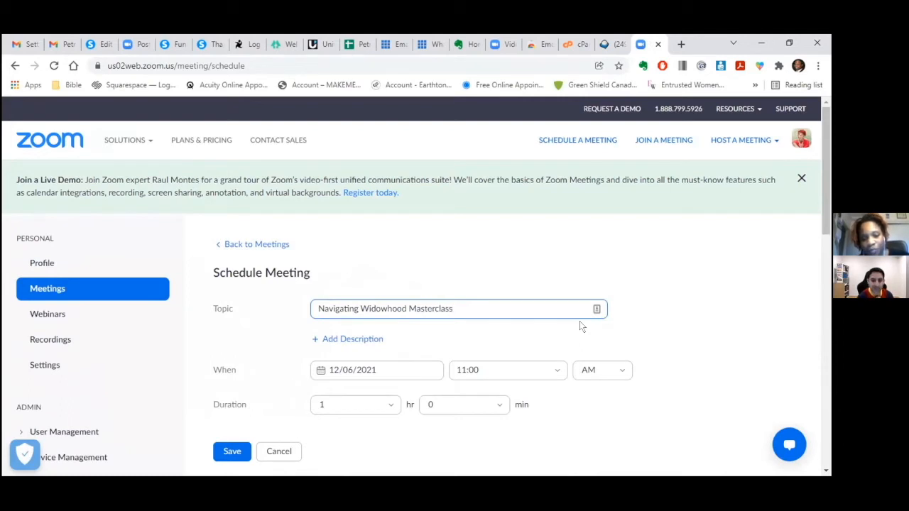
{"action": "left_click_drag", "start_coordinate": [827, 208], "coordinate": [826, 251]}
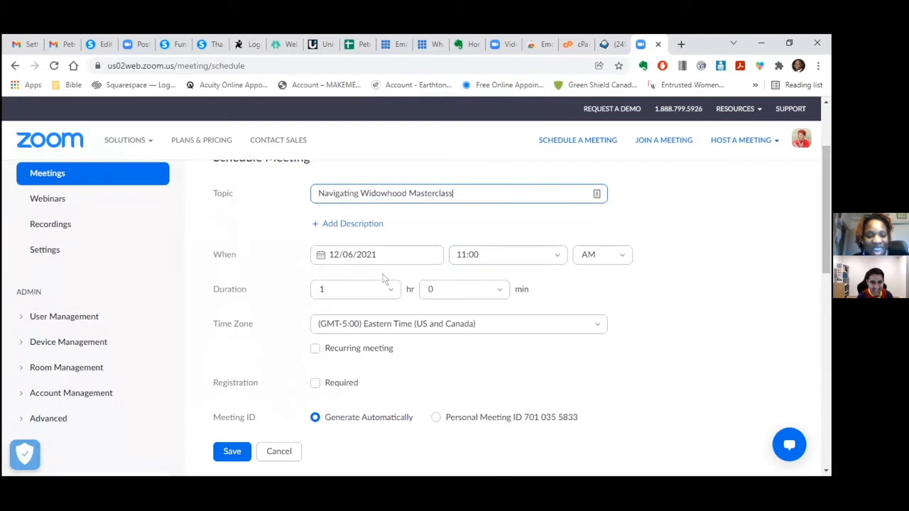
- Set the meeting date to 12/20/2021 with an 11:00 PM start time
{"action": "left_click", "coordinate": [346, 255]}
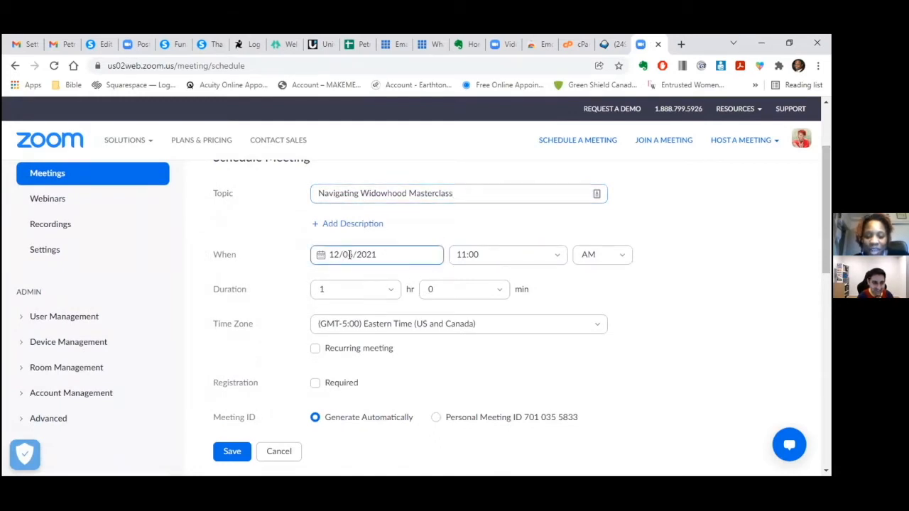
{"action": "left_click", "coordinate": [358, 171]}
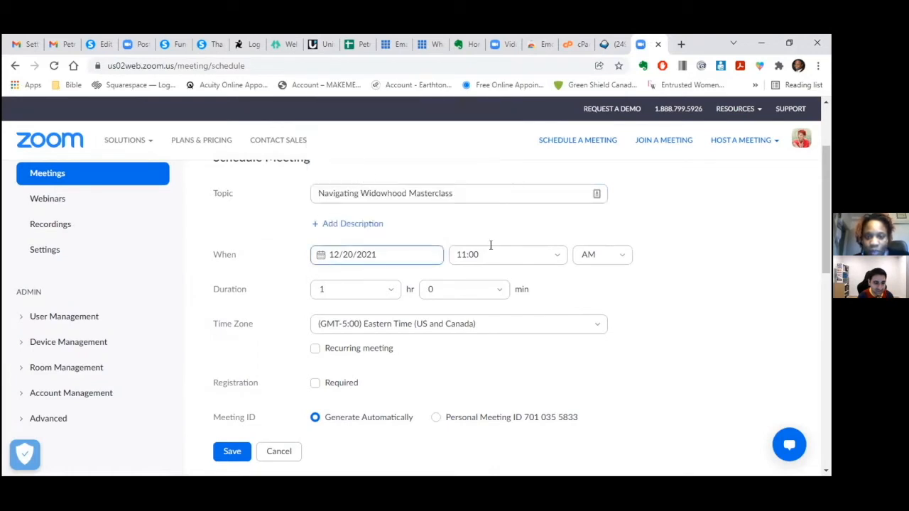
{"action": "left_click", "coordinate": [556, 257]}
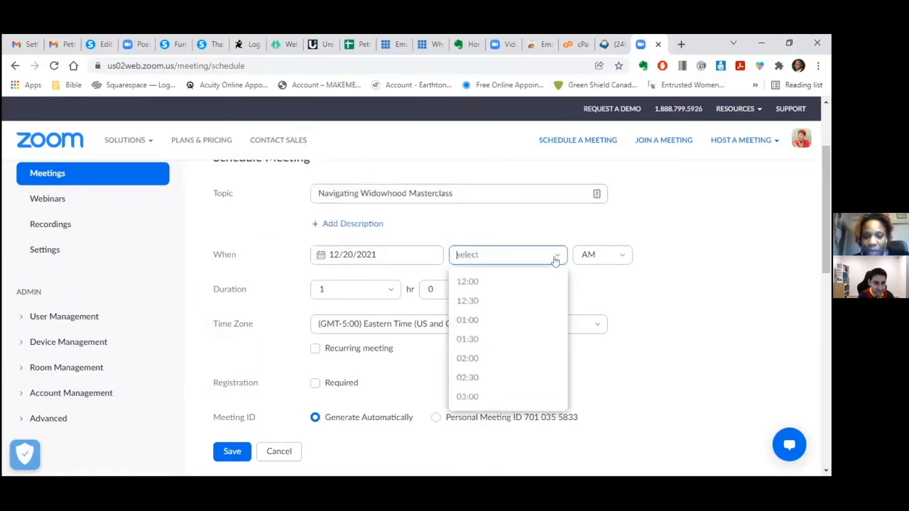
{"action": "left_click", "coordinate": [564, 383]}
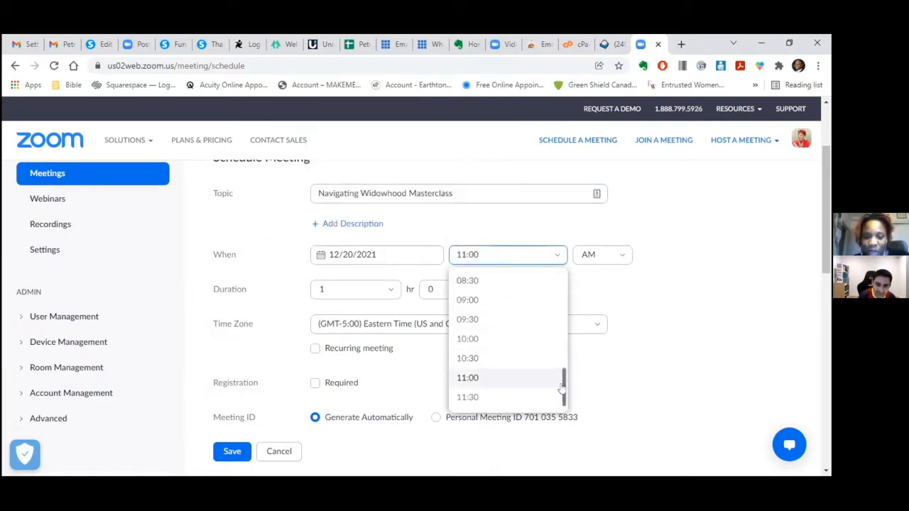
{"action": "left_click", "coordinate": [552, 255]}
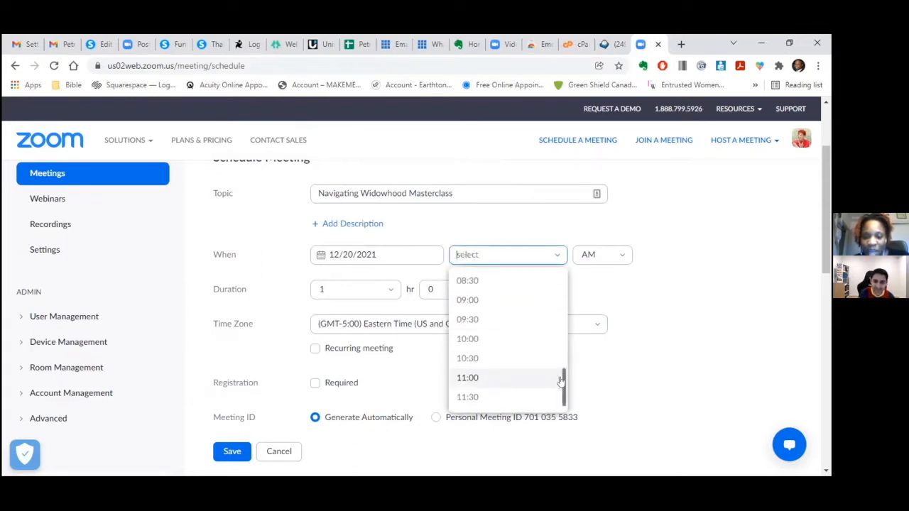
{"action": "left_click_drag", "start_coordinate": [560, 377], "coordinate": [558, 353]}
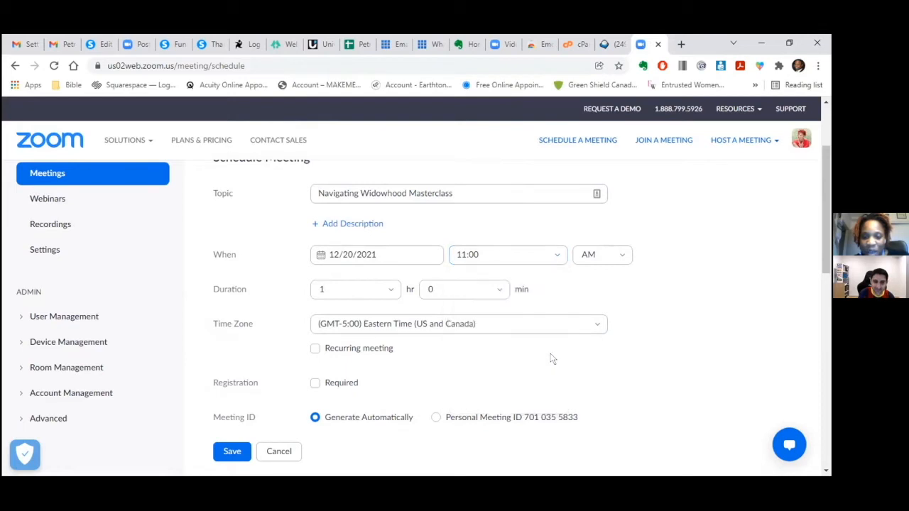
{"action": "left_click", "coordinate": [555, 255]}
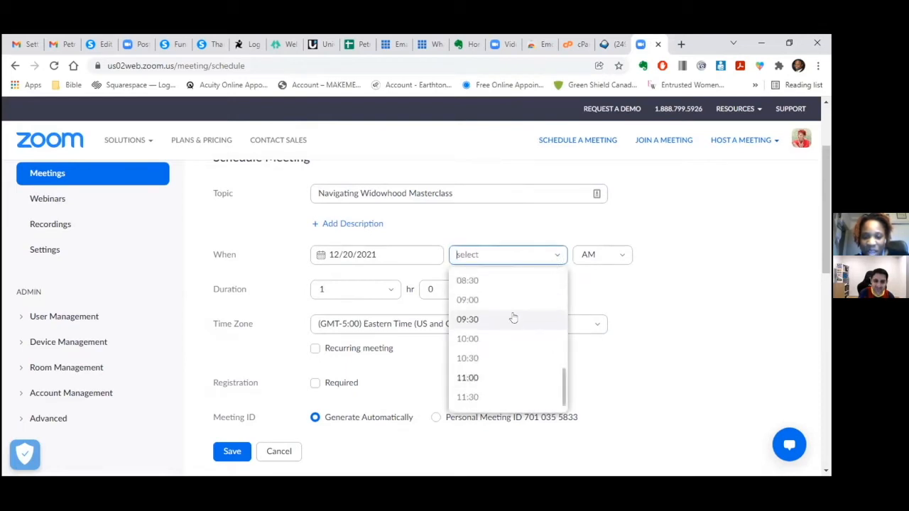
{"action": "left_click_drag", "start_coordinate": [562, 402], "coordinate": [561, 386]}
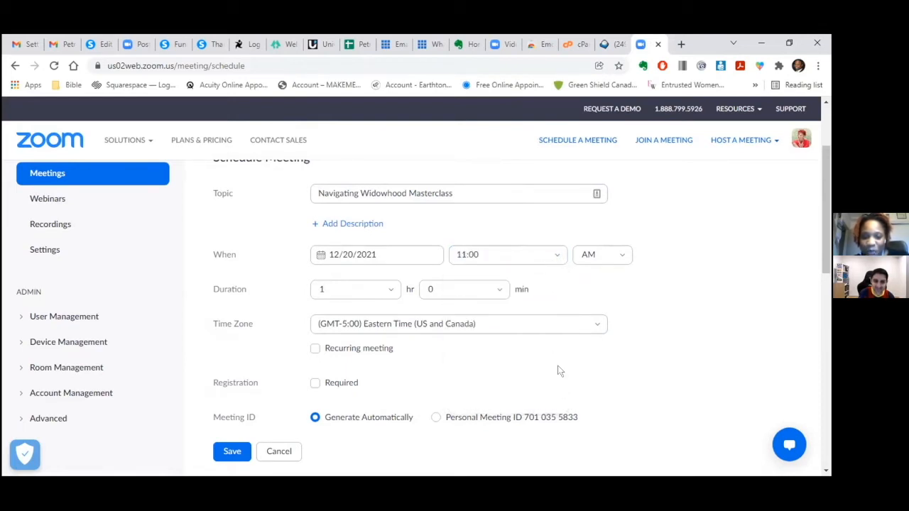
{"action": "left_click", "coordinate": [484, 253]}
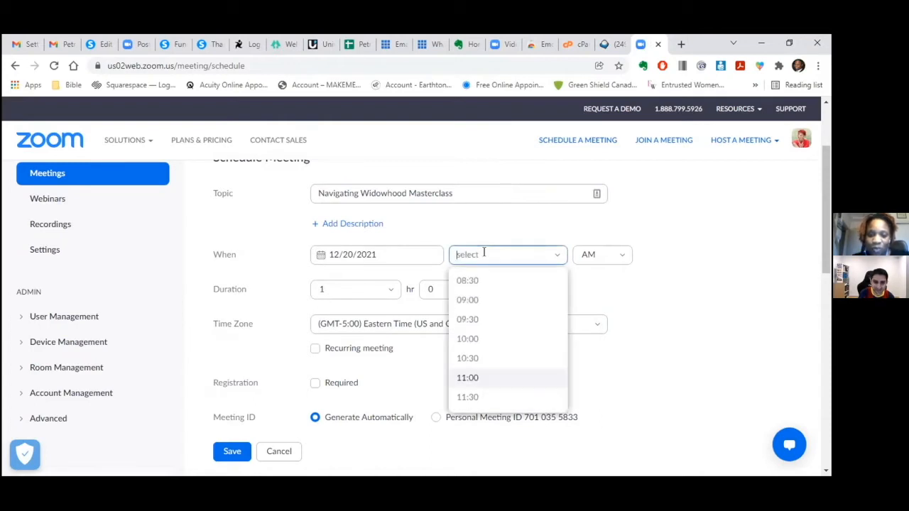
{"action": "type", "text": "8"}
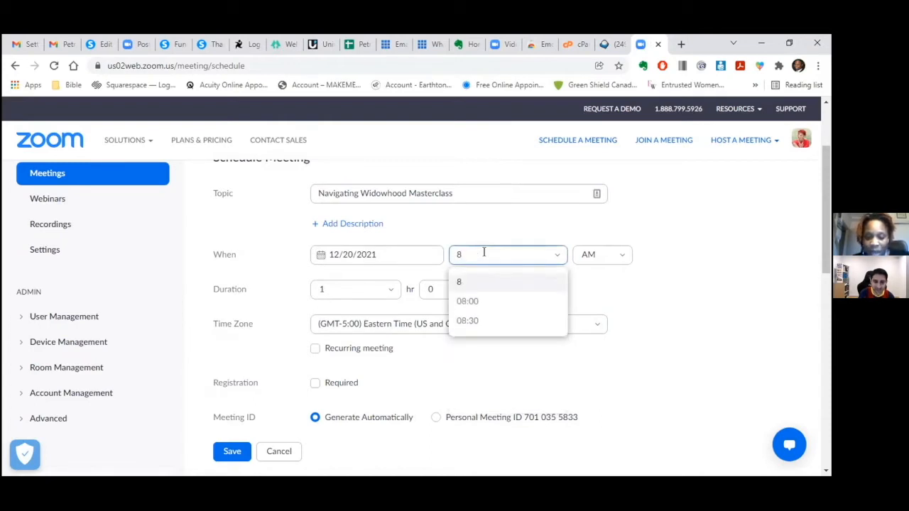
{"action": "type", "text": ":00"}
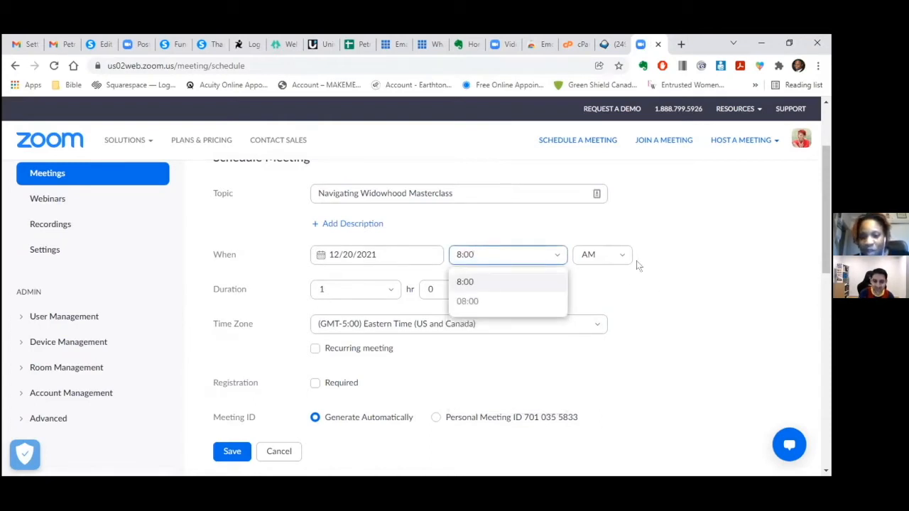
{"action": "left_click", "coordinate": [623, 255]}
{"action": "left_click", "coordinate": [607, 300]}
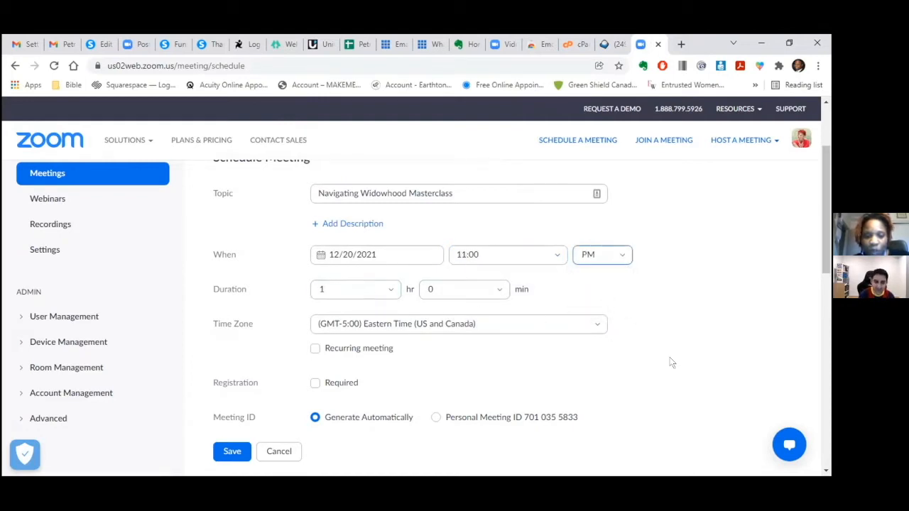
- Save the scheduled masterclass meeting
{"action": "left_click", "coordinate": [825, 471]}
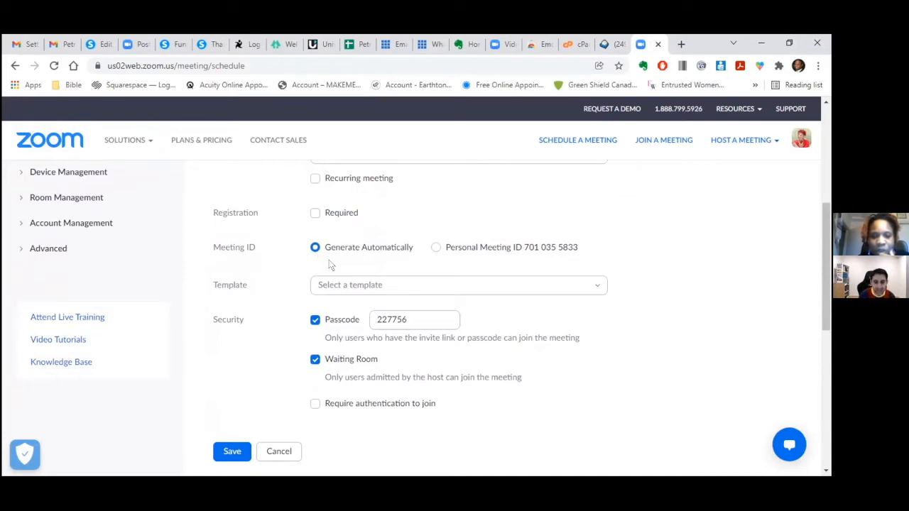
{"action": "scroll", "coordinate": [828, 468], "scroll_direction": "down", "scroll_amount": 1}
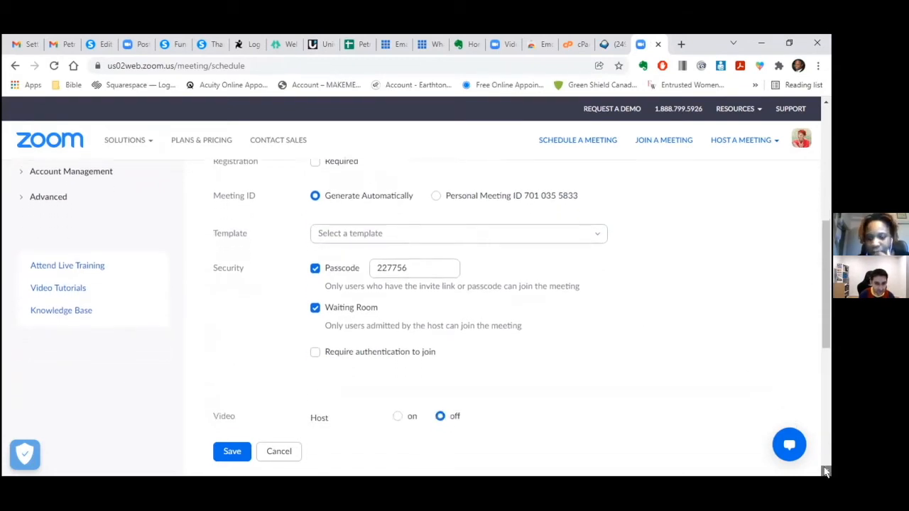
{"action": "scroll", "coordinate": [211, 429], "scroll_direction": "down", "scroll_amount": 3}
{"action": "left_click", "coordinate": [220, 427]}
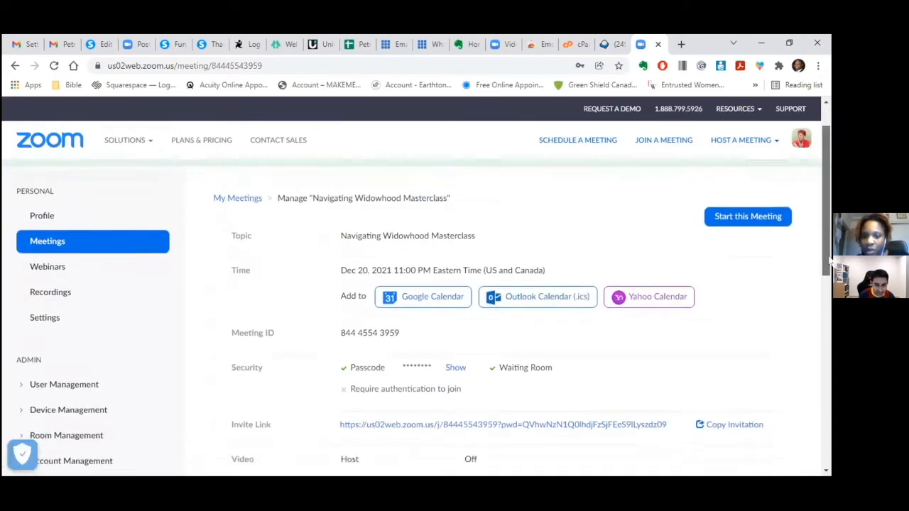
- Copy the masterclass meeting's Invite Link address and switch back to the systeme.io tab
{"action": "scroll", "coordinate": [816, 206], "scroll_direction": "down", "scroll_amount": 3}
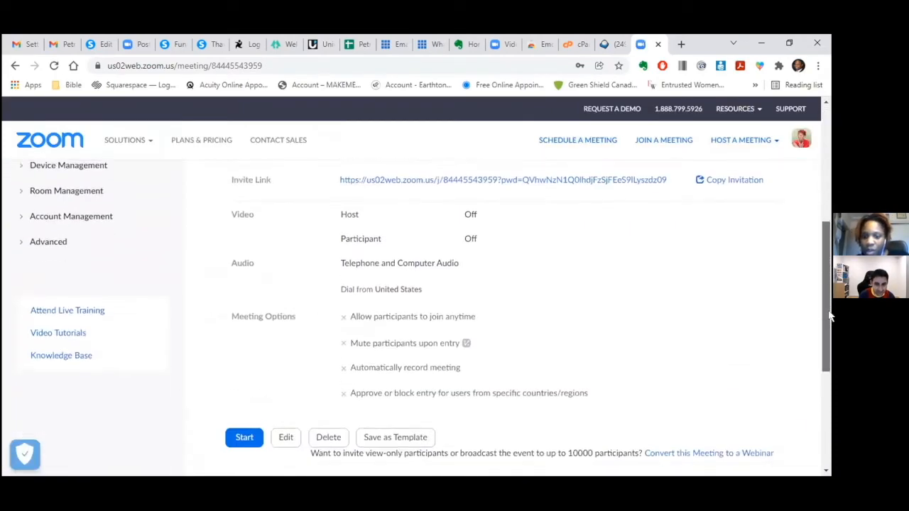
{"action": "left_click", "coordinate": [725, 189]}
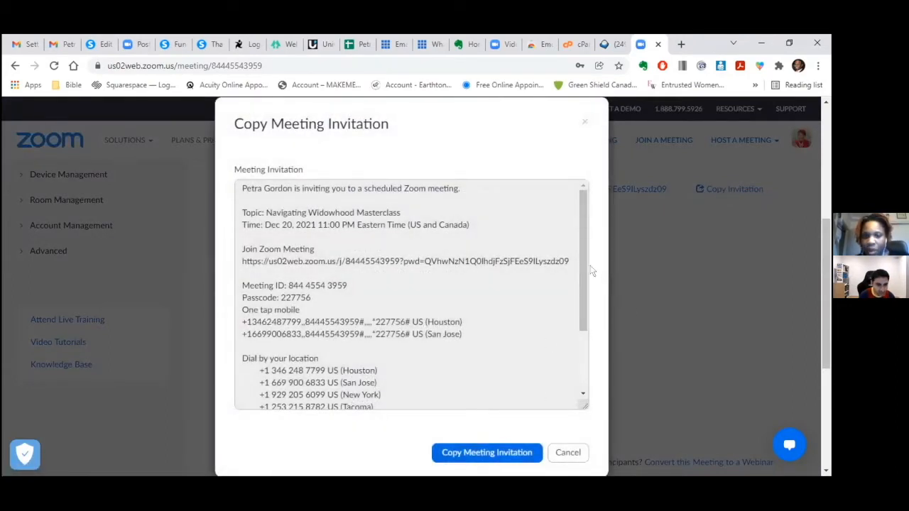
{"action": "scroll", "coordinate": [589, 270], "scroll_direction": "down", "scroll_amount": 3}
{"action": "left_click", "coordinate": [587, 120]}
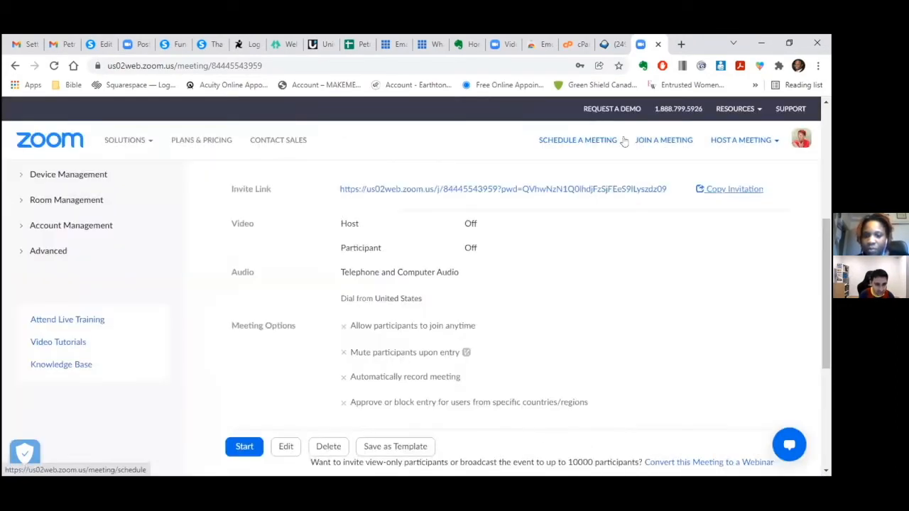
{"action": "right_click", "coordinate": [646, 188]}
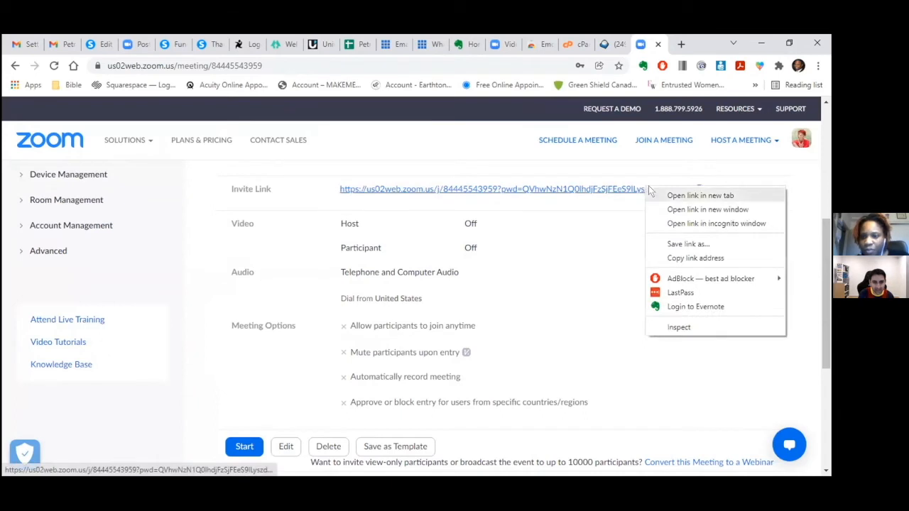
{"action": "left_click", "coordinate": [679, 258]}
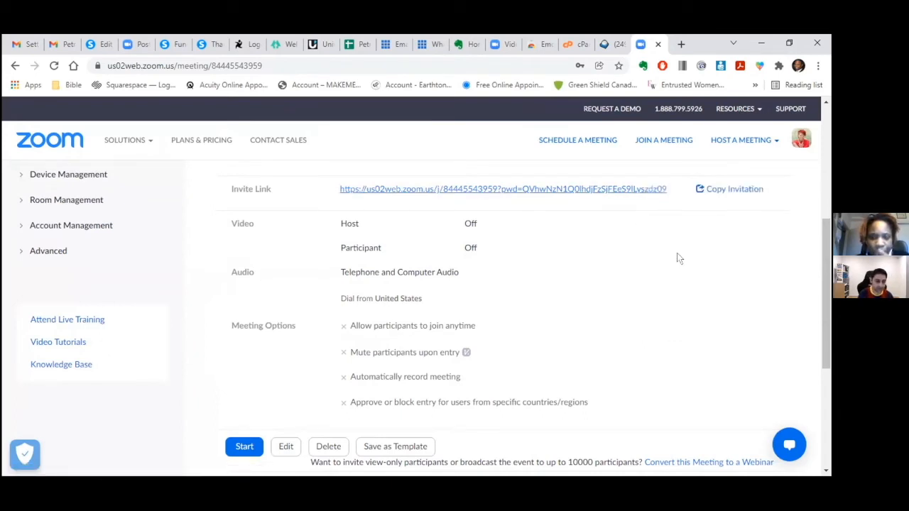
{"action": "left_click", "coordinate": [104, 45]}
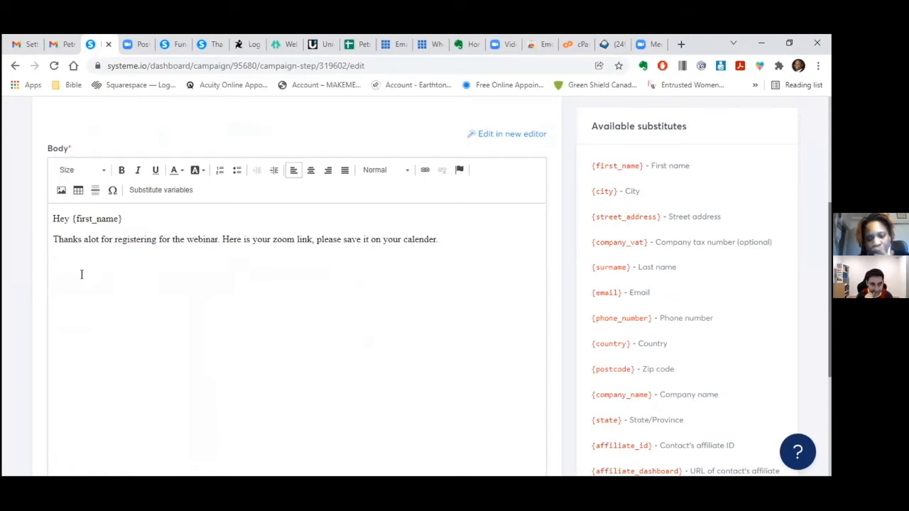
- Type '==> This is the link for the meeting' and try pasting the Zoom link
{"action": "type", "text": "=="}
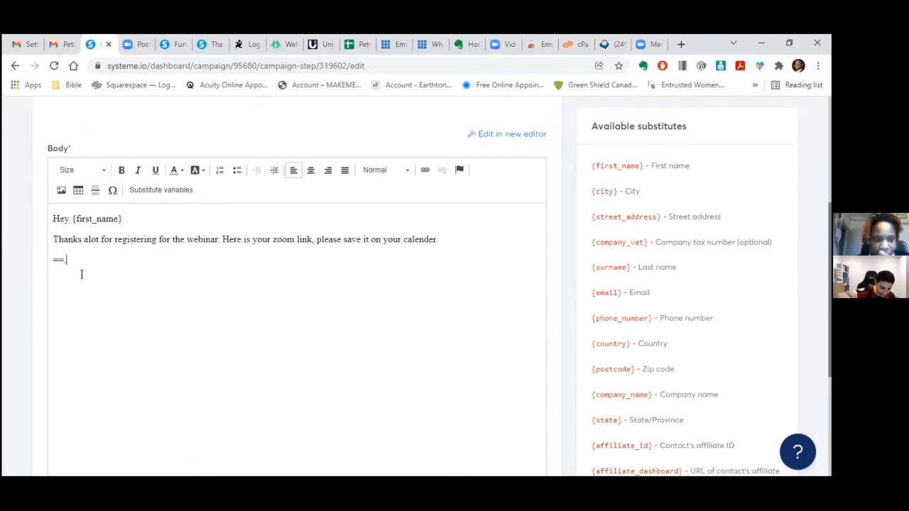
{"action": "type", "text": ">"}
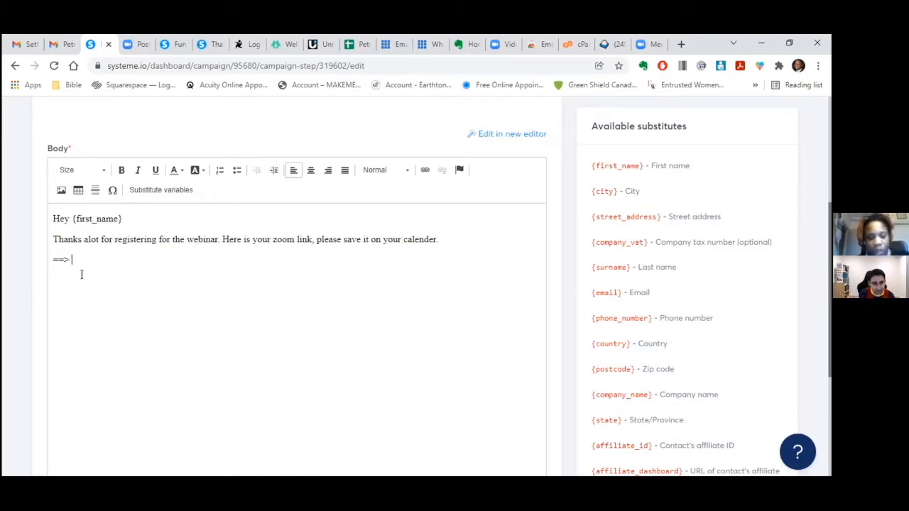
{"action": "type", "text": " This is the link for the meeting"}
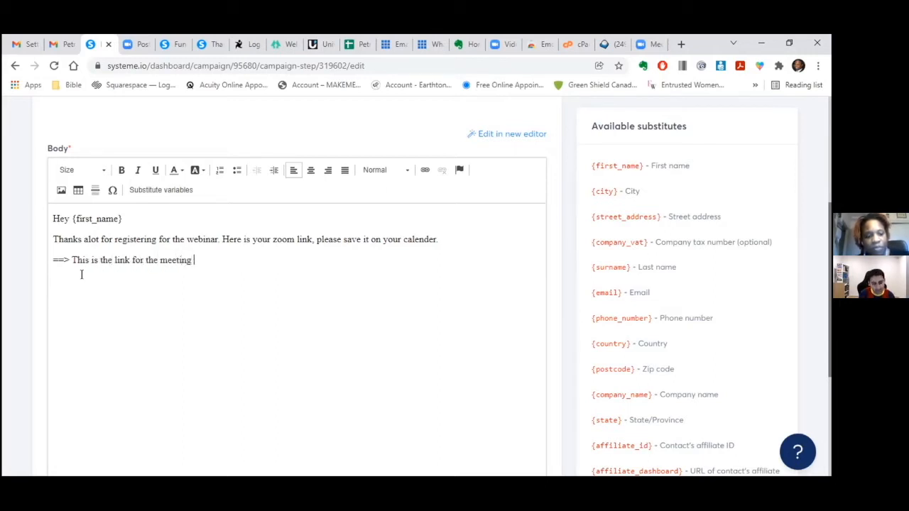
{"action": "right_click", "coordinate": [202, 263]}
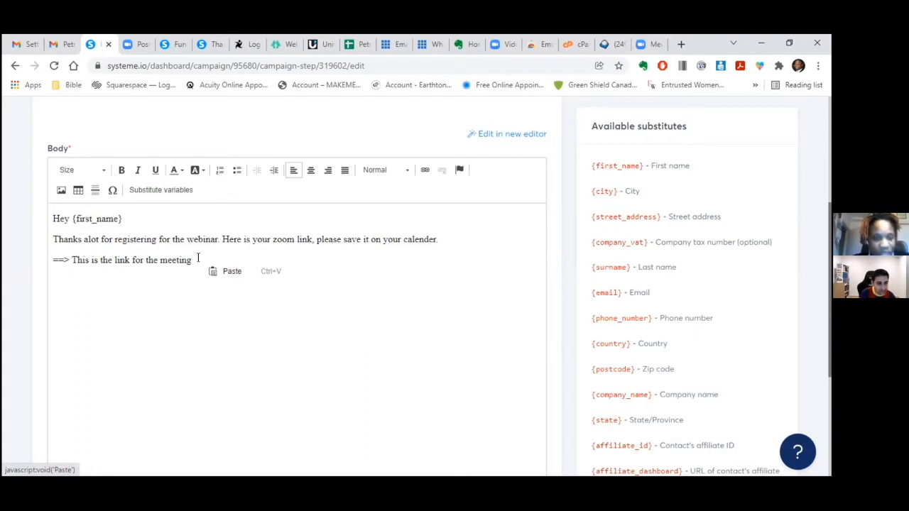
{"action": "left_click", "coordinate": [369, 299]}
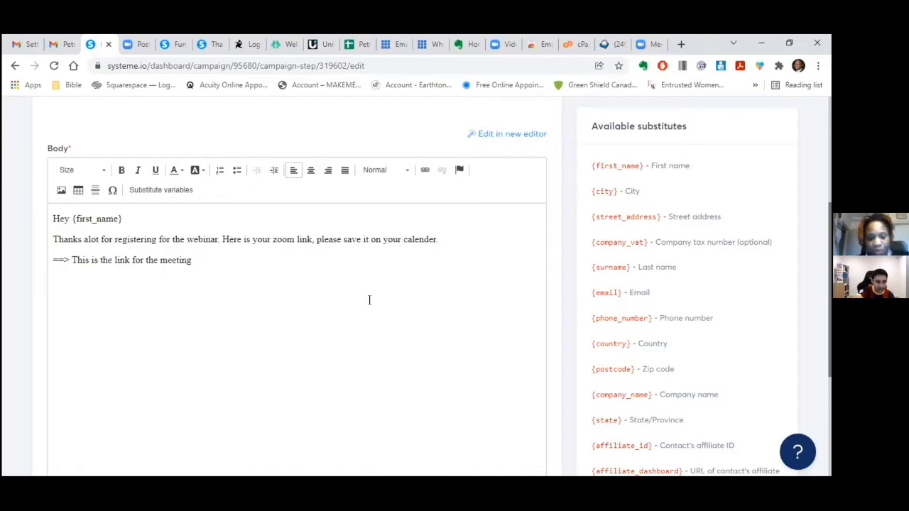
- Add a sign-off name below and select the whole meeting link line
{"action": "type", "text": "petra"}
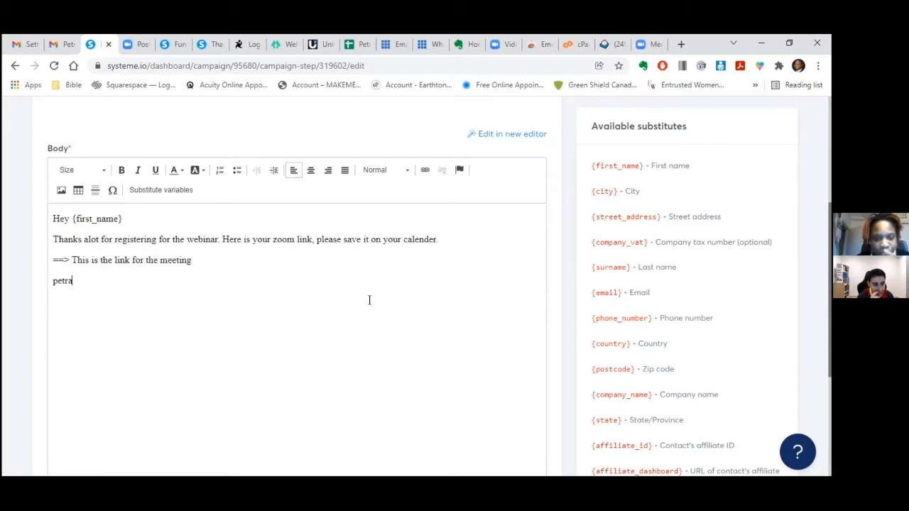
{"action": "left_click_drag", "start_coordinate": [192, 260], "coordinate": [70, 260]}
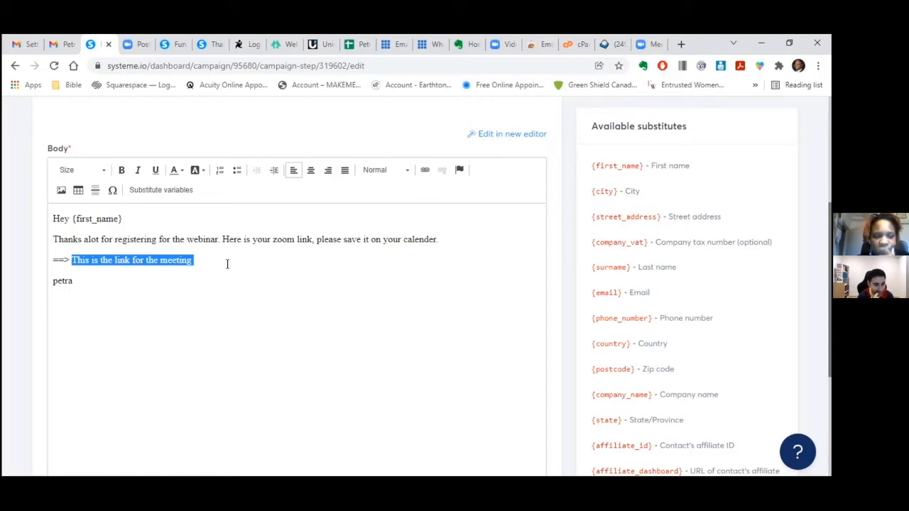
{"action": "left_click_drag", "start_coordinate": [202, 261], "coordinate": [41, 248]}
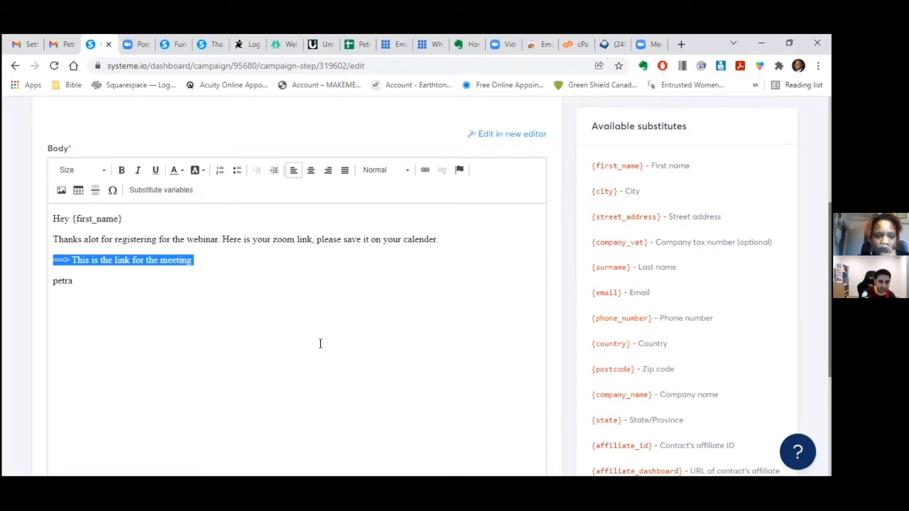
- Link the '==> This is the link for the meeting' line to the Zoom URL and bold it
{"action": "left_click", "coordinate": [424, 172]}
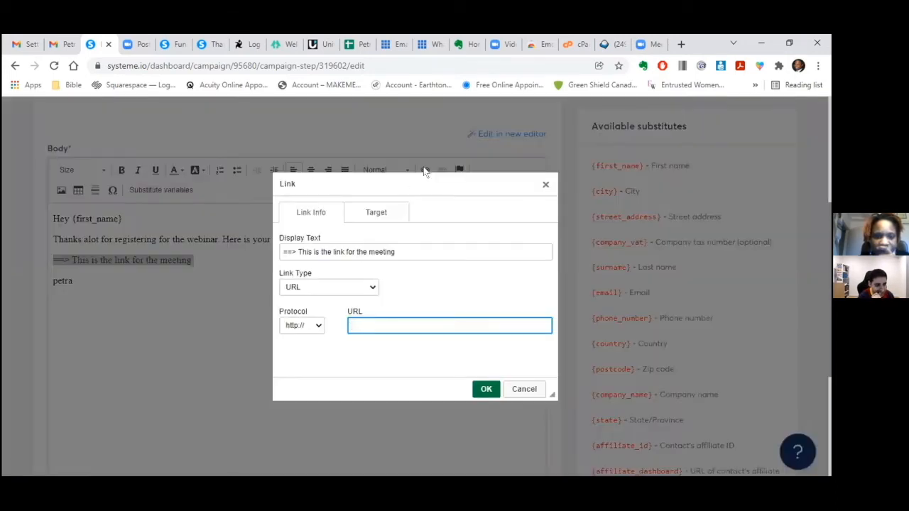
{"action": "right_click", "coordinate": [369, 326]}
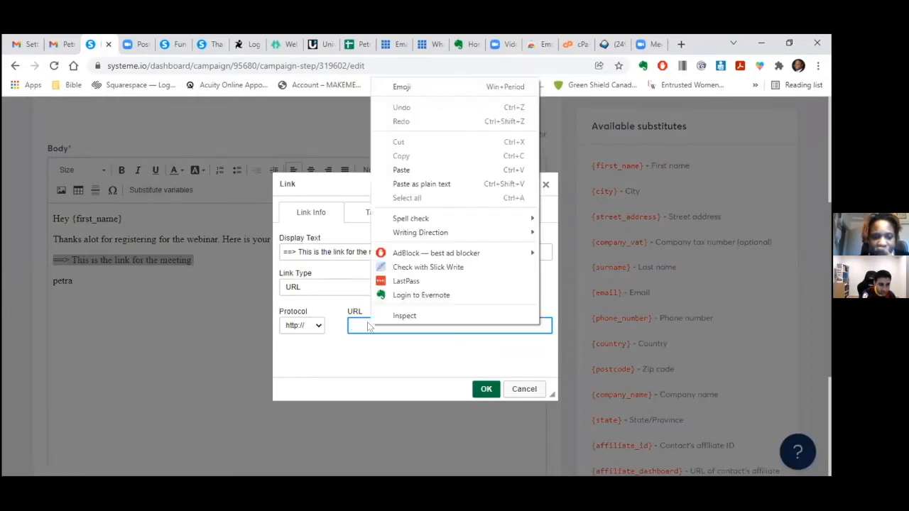
{"action": "left_click", "coordinate": [402, 170]}
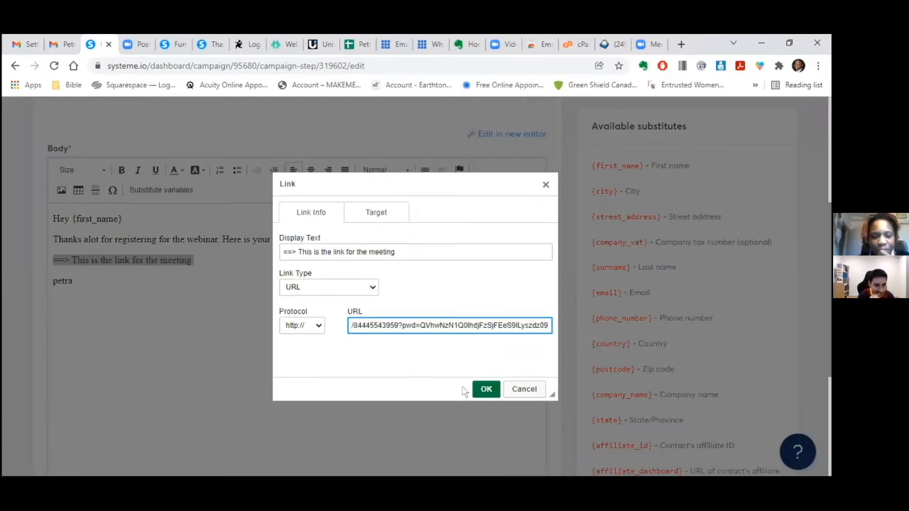
{"action": "left_click", "coordinate": [485, 388]}
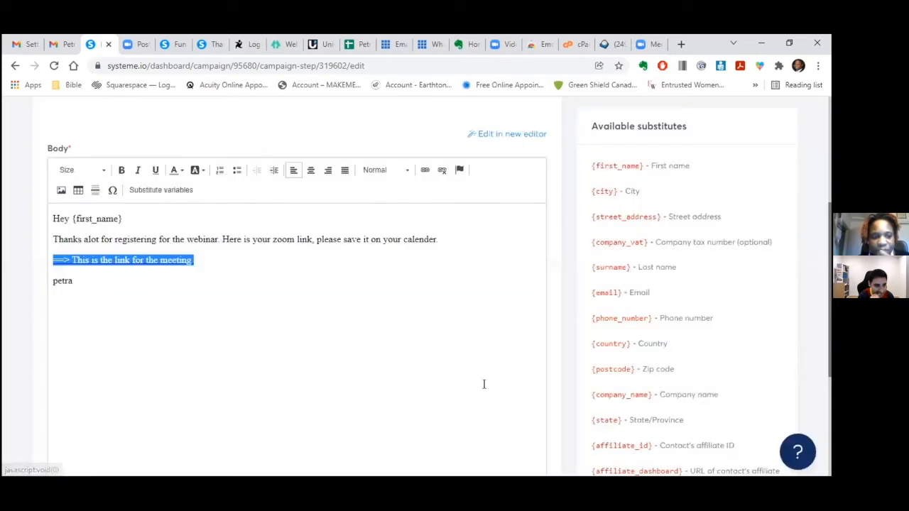
{"action": "left_click", "coordinate": [382, 359]}
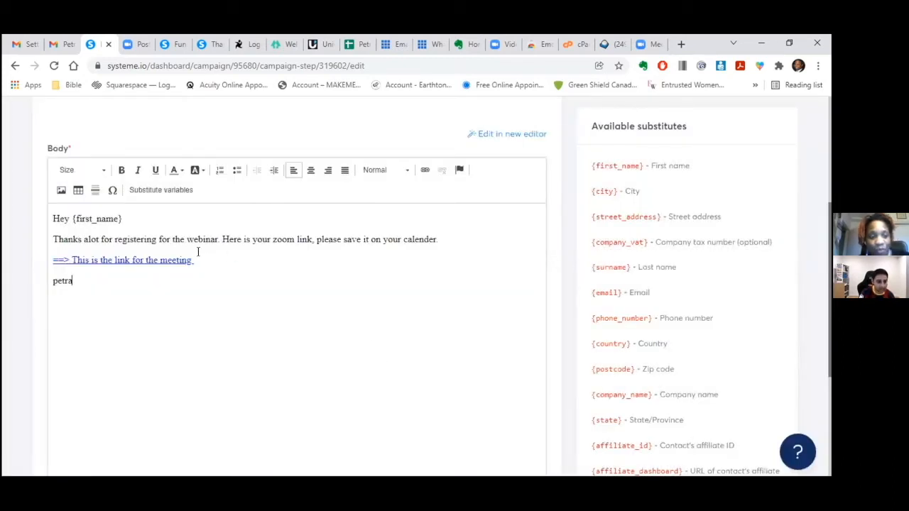
{"action": "left_click_drag", "start_coordinate": [193, 260], "coordinate": [21, 253]}
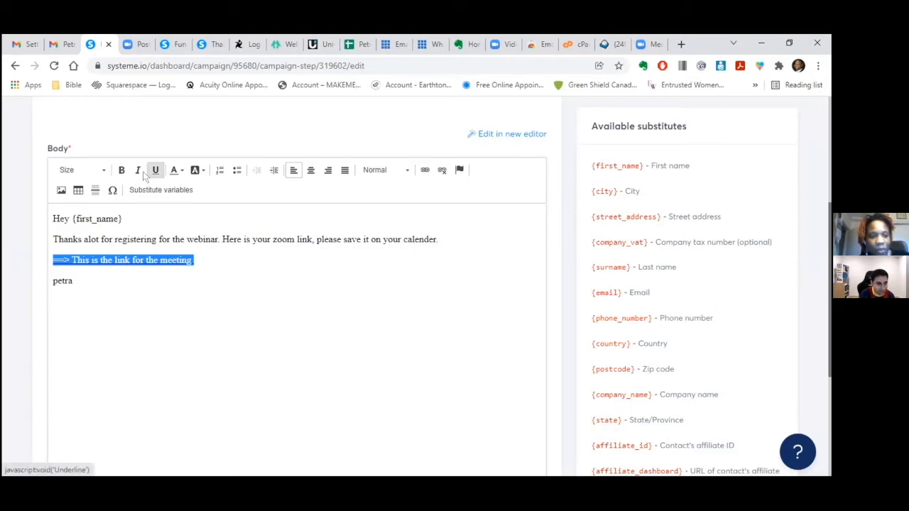
{"action": "left_click", "coordinate": [121, 170]}
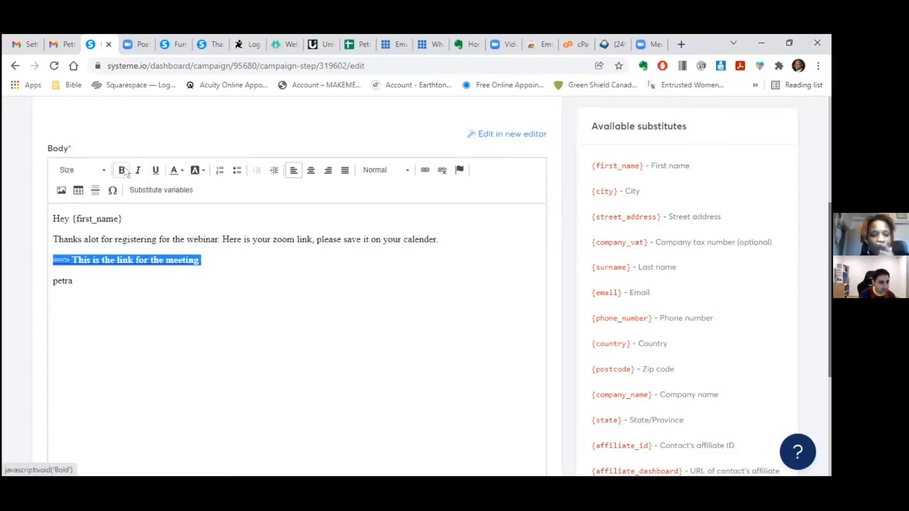
- Set all the email body text to font size 16
{"action": "left_click", "coordinate": [400, 366]}
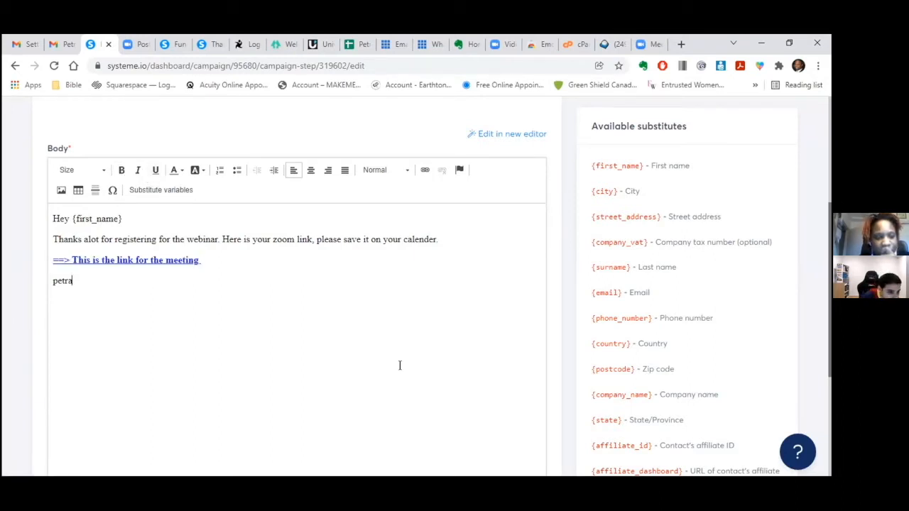
{"action": "left_click_drag", "start_coordinate": [81, 282], "coordinate": [48, 217]}
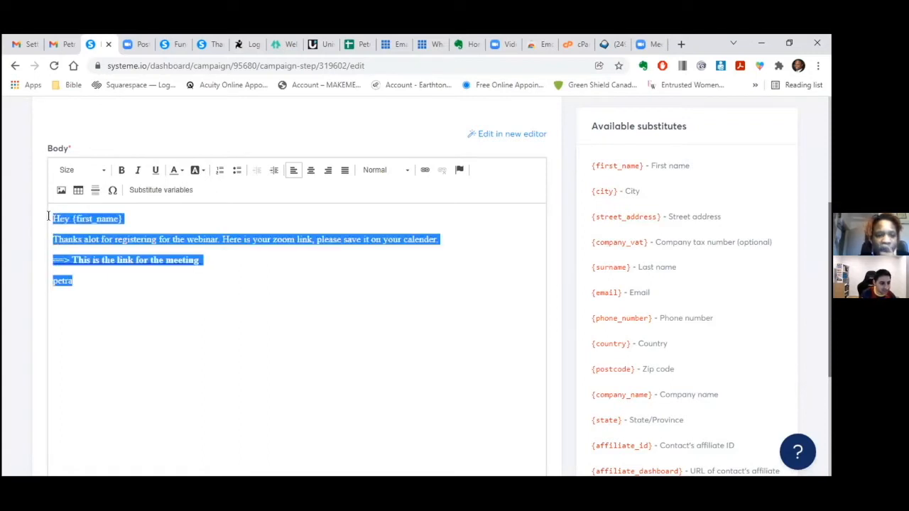
{"action": "left_click", "coordinate": [102, 171]}
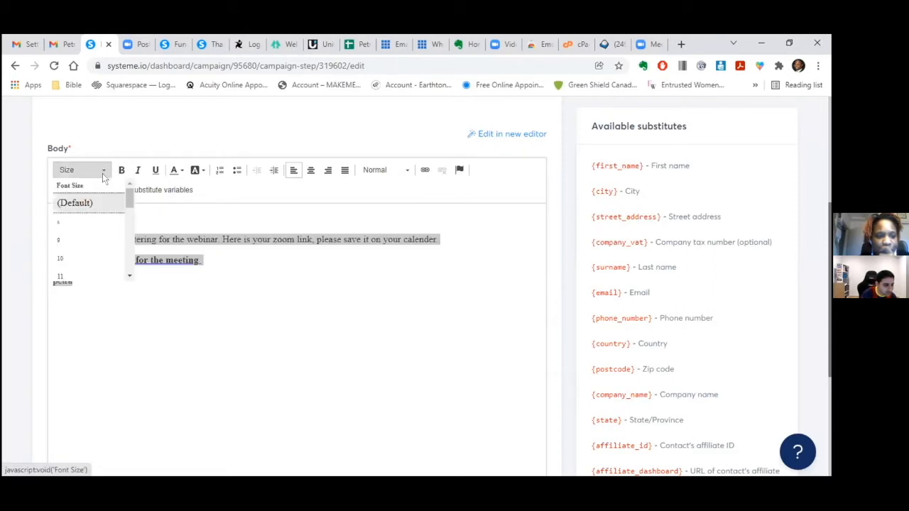
{"action": "left_click", "coordinate": [130, 277]}
{"action": "left_click", "coordinate": [130, 277]}
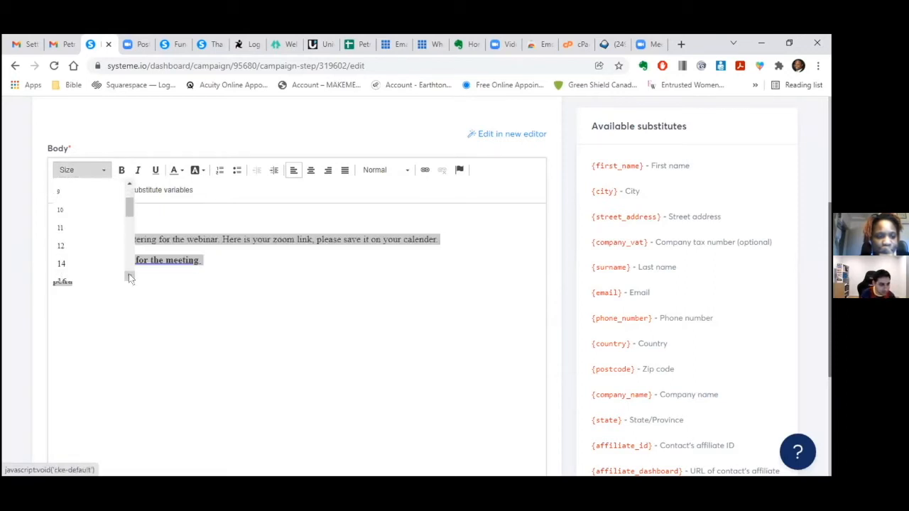
{"action": "left_click", "coordinate": [129, 277]}
{"action": "left_click", "coordinate": [61, 257]}
{"action": "left_click", "coordinate": [174, 307]}
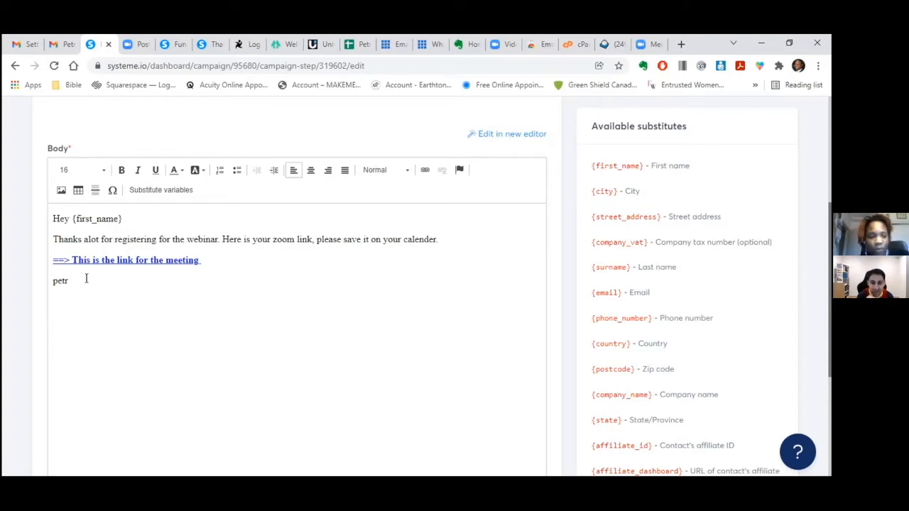
- Insert blank lines below the meeting link line
{"action": "type", "text": "a"}
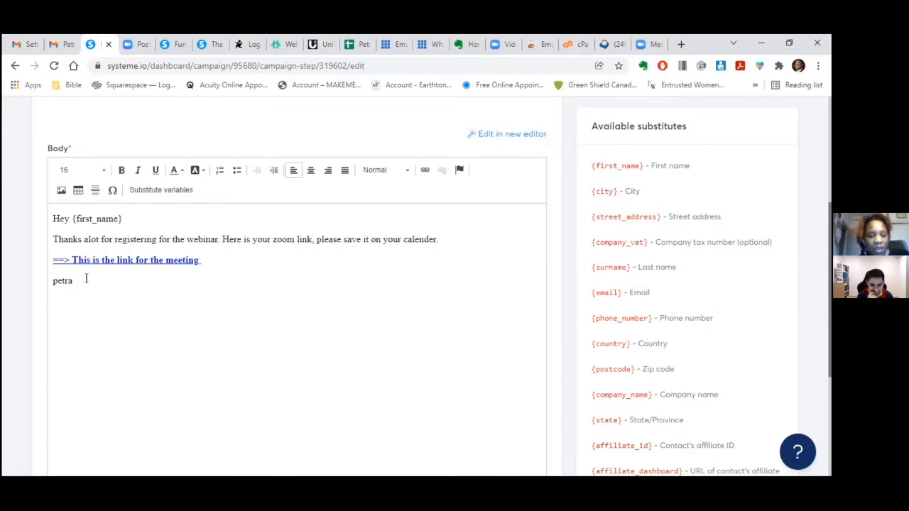
{"action": "left_click", "coordinate": [214, 257]}
{"action": "key", "text": "Return"}
{"action": "key", "text": "Return"}
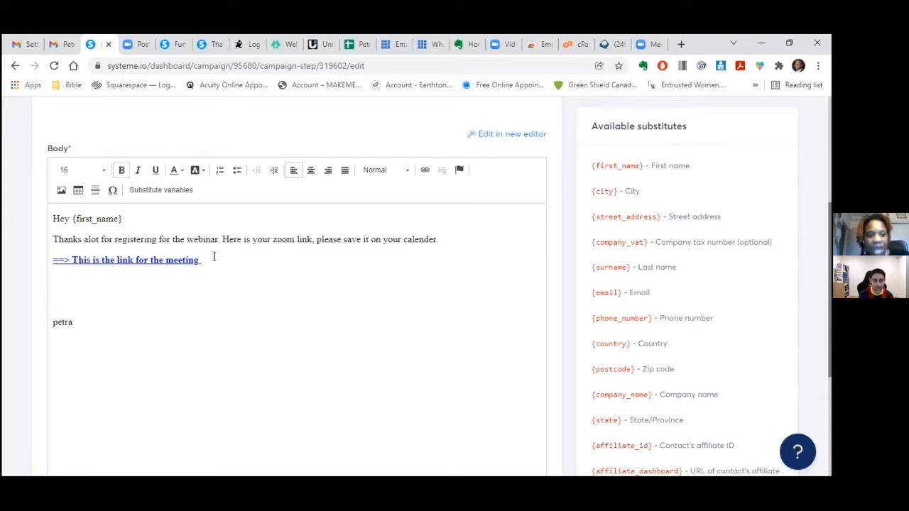
- Add the line 'The event is on Monday December 20, 2021 at 8pm Eastern Standard Time'
{"action": "key", "text": "BackSpace"}
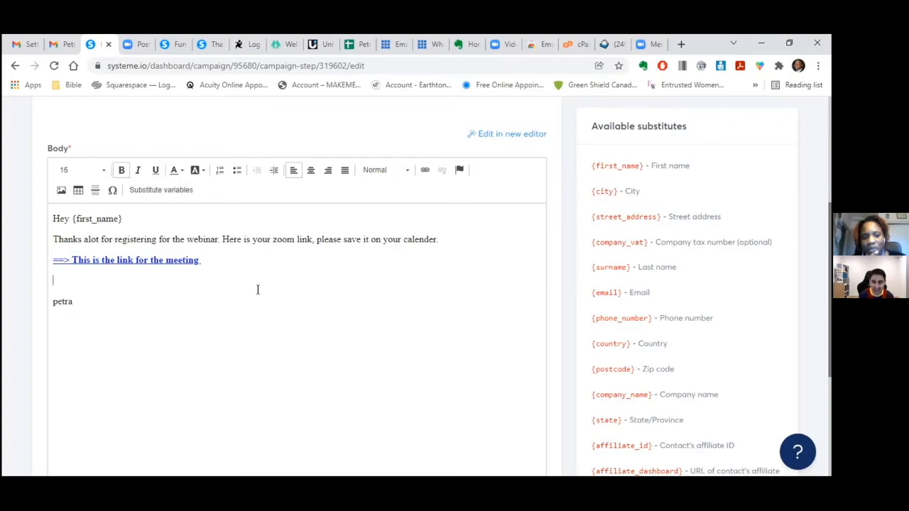
{"action": "type", "text": "The event "}
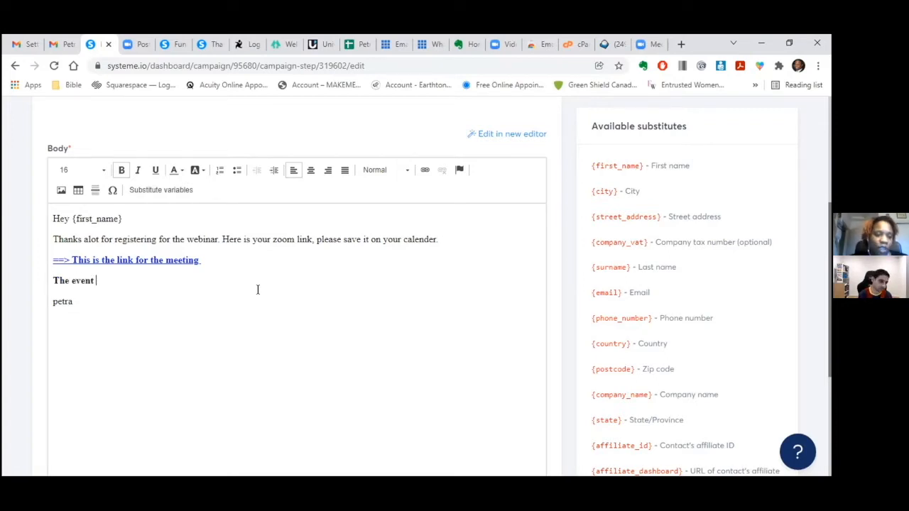
{"action": "type", "text": "is on Monday December 20th"}
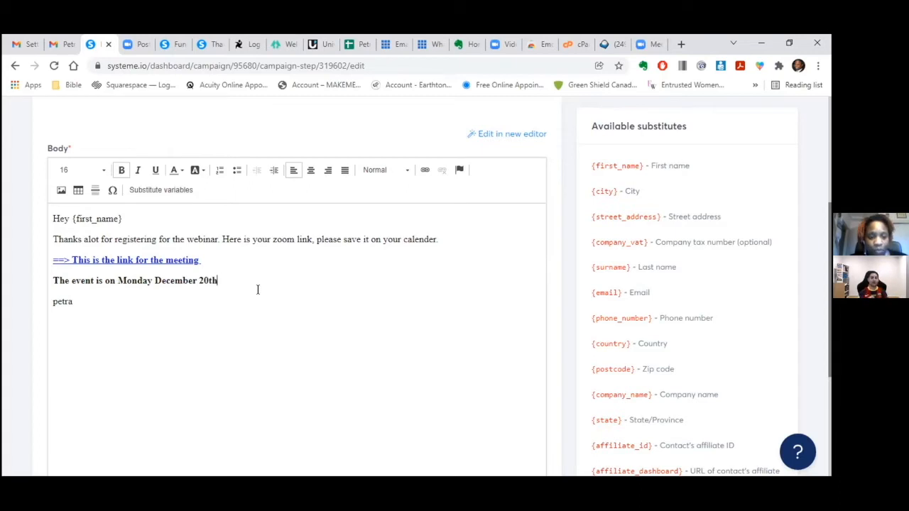
{"action": "key", "text": "BackSpace"}
{"action": "key", "text": "BackSpace"}
{"action": "type", "text": ", 2021 at 8pm Eastern Standard Time"}
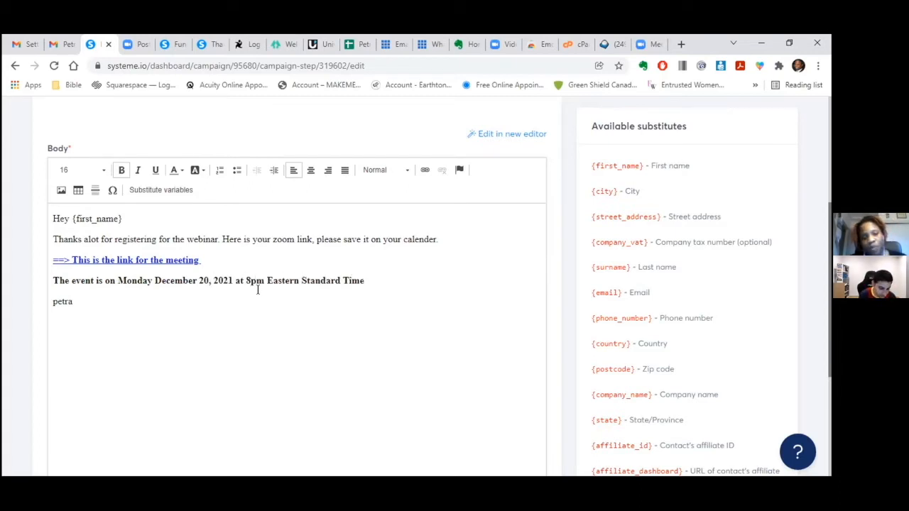
- Add a line asking for questions by replying to this email prior to the webinar
{"action": "key", "text": "Return"}
{"action": "type", "text": "Please s"}
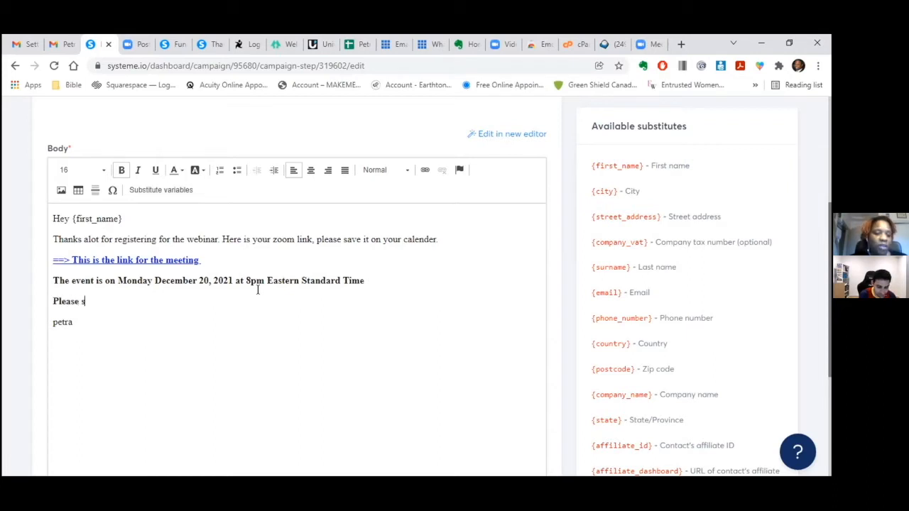
{"action": "type", "text": "ubmit any que"}
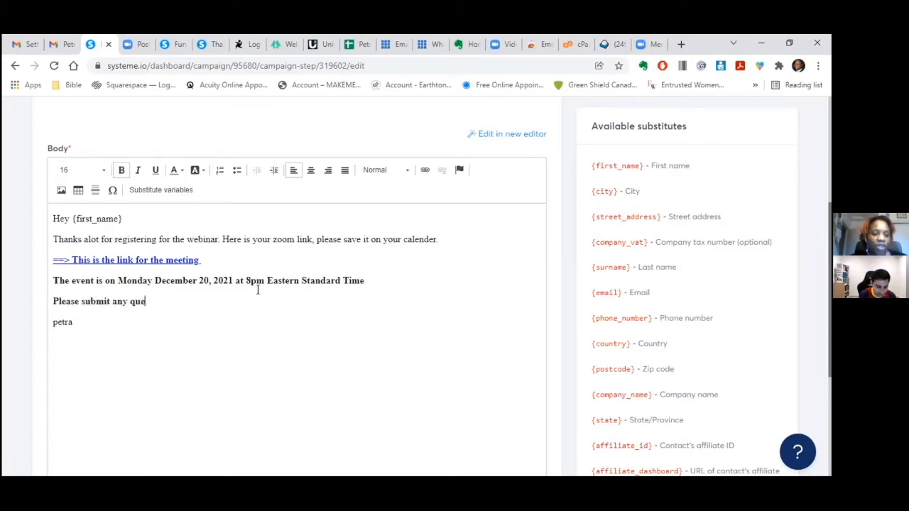
{"action": "type", "text": "stions prio"}
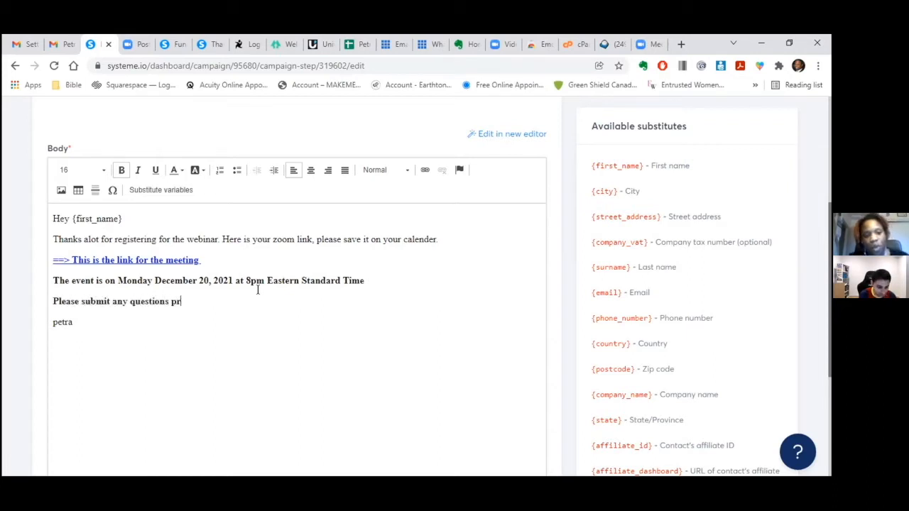
{"action": "key", "text": "BackSpace"}
{"action": "key", "text": "BackSpace"}
{"action": "key", "text": "BackSpace"}
{"action": "key", "text": "BackSpace"}
{"action": "type", "text": "b"}
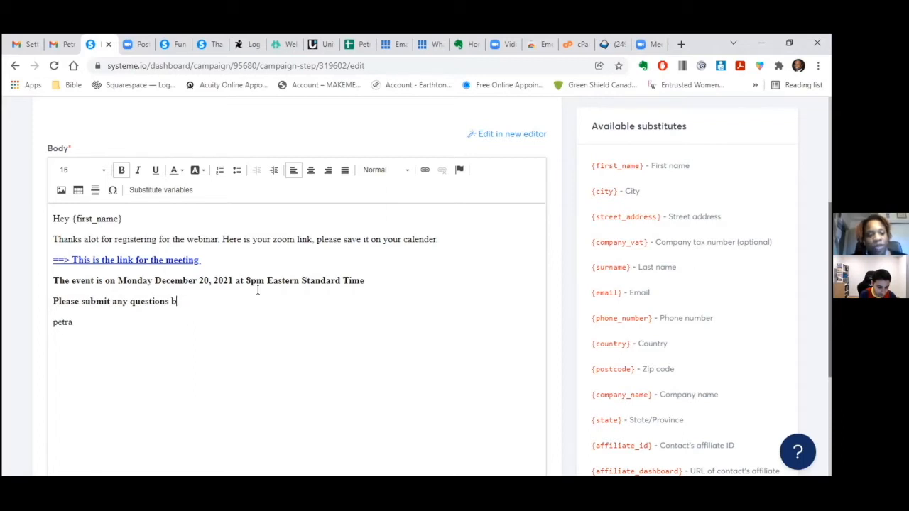
{"action": "type", "text": "y replying to this email"}
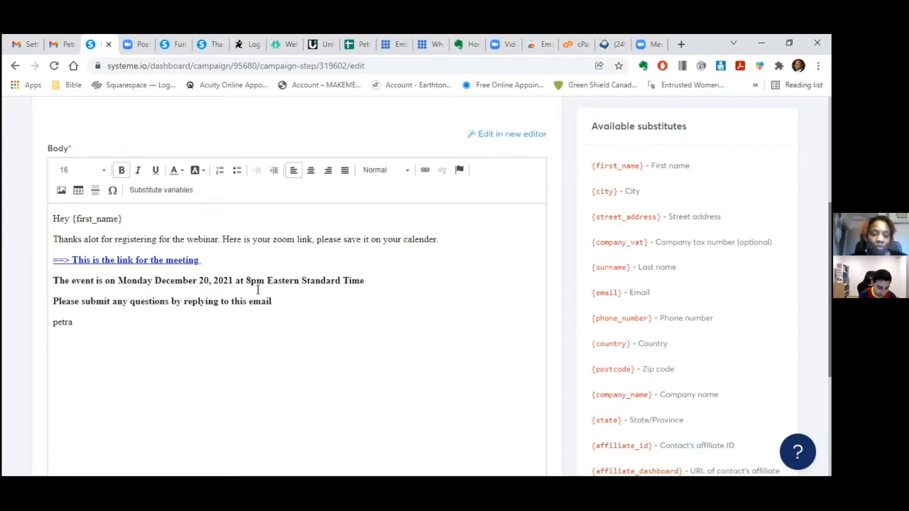
{"action": "type", "text": " prior to the"}
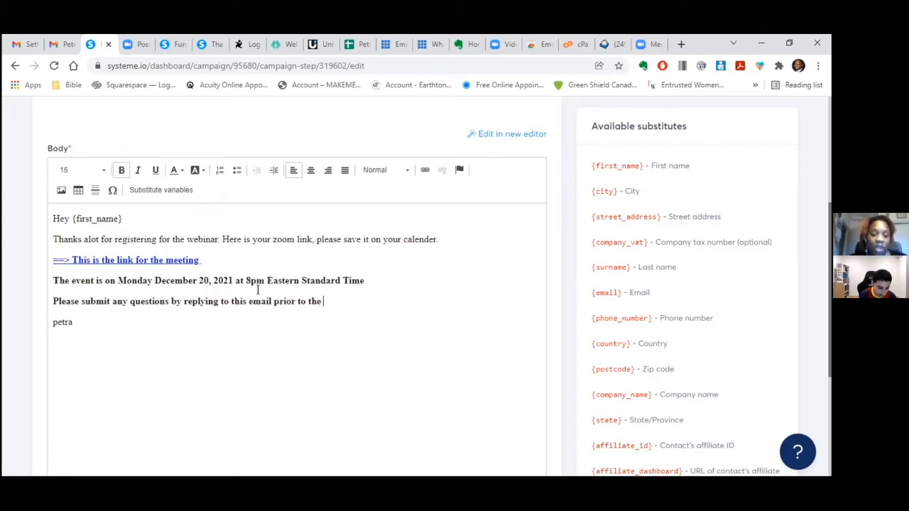
{"action": "type", "text": " webinar"}
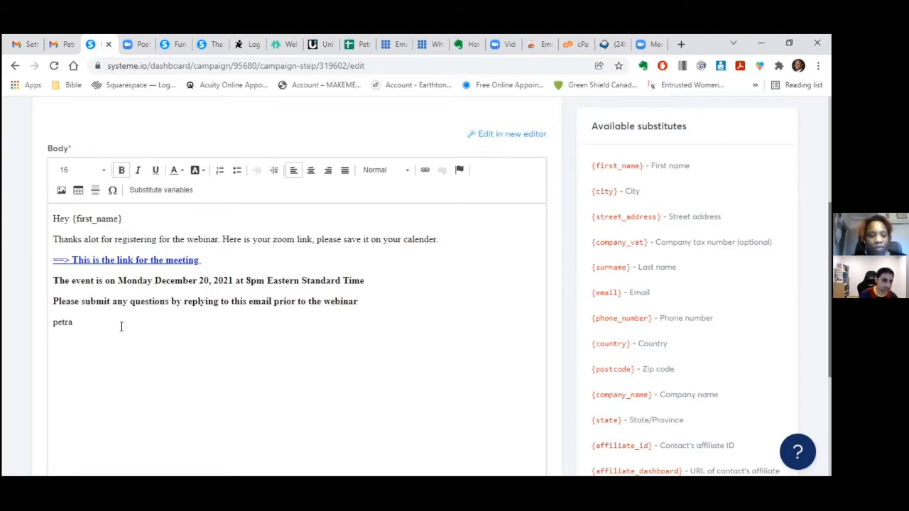
- Delete the old sign-off name from the email
{"action": "left_click", "coordinate": [86, 319]}
{"action": "key", "text": "BackSpace"}
{"action": "key", "text": "BackSpace"}
{"action": "key", "text": "BackSpace"}
{"action": "key", "text": "BackSpace"}
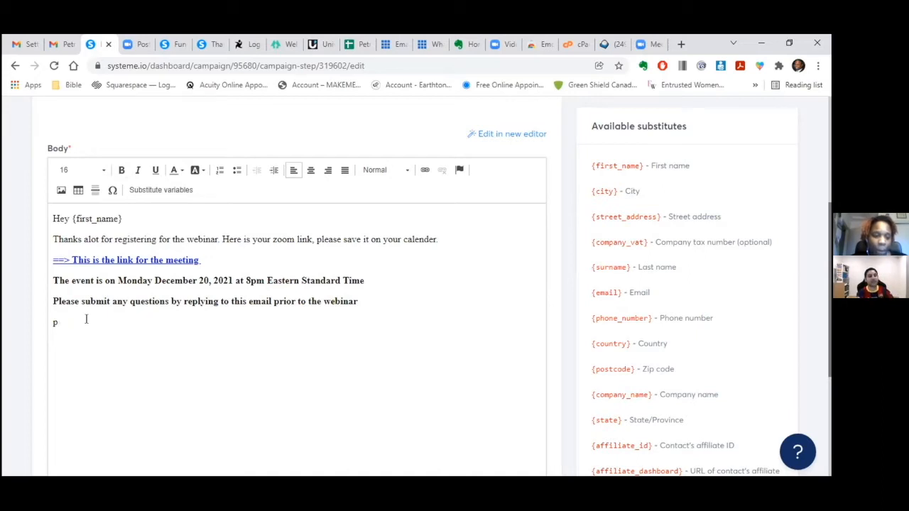
{"action": "key", "text": "BackSpace"}
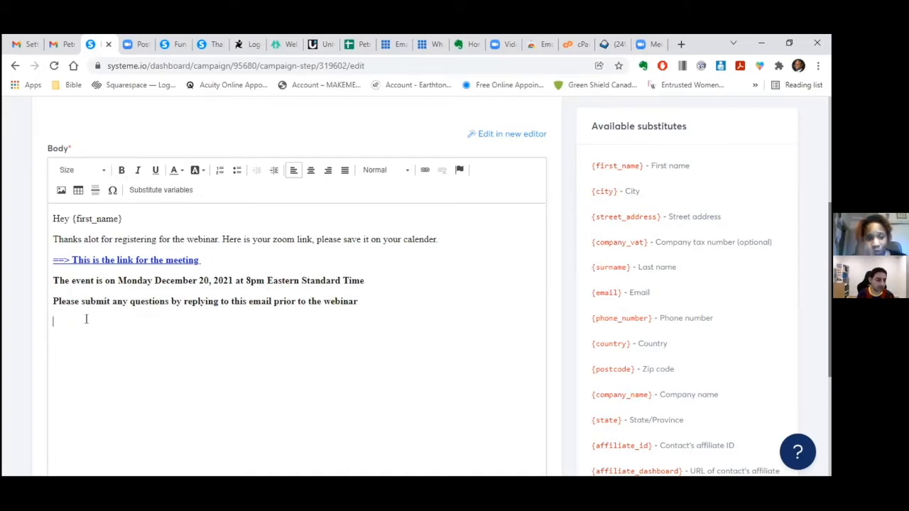
- Remove bold from the event-date and questions paragraphs
{"action": "double_click", "coordinate": [341, 301]}
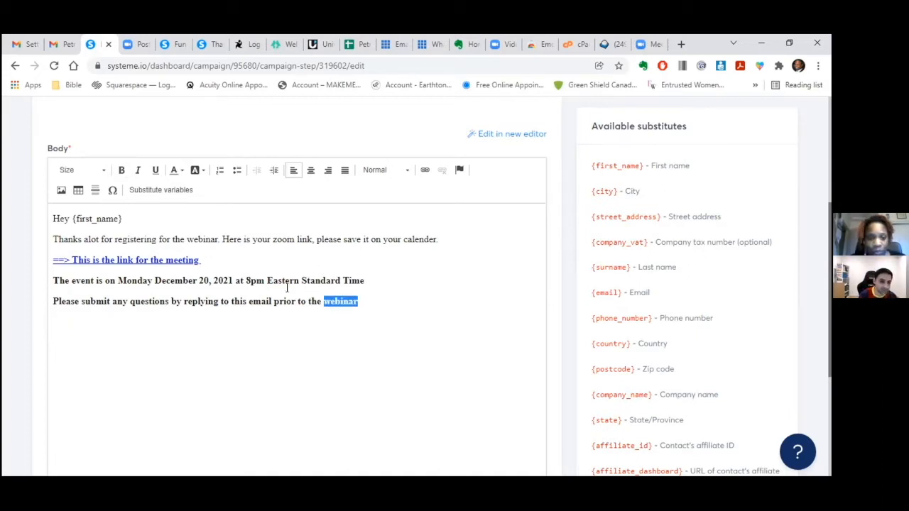
{"action": "left_click_drag", "start_coordinate": [287, 287], "coordinate": [50, 280]}
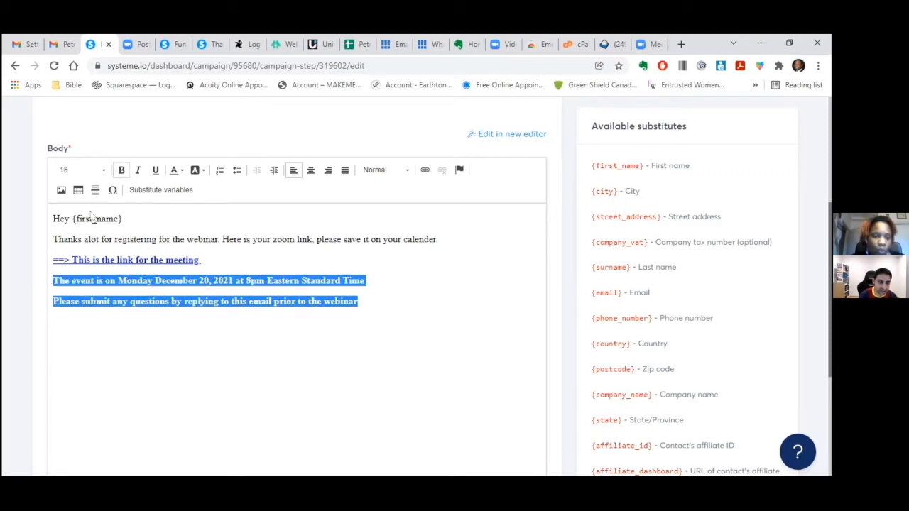
{"action": "left_click", "coordinate": [121, 170]}
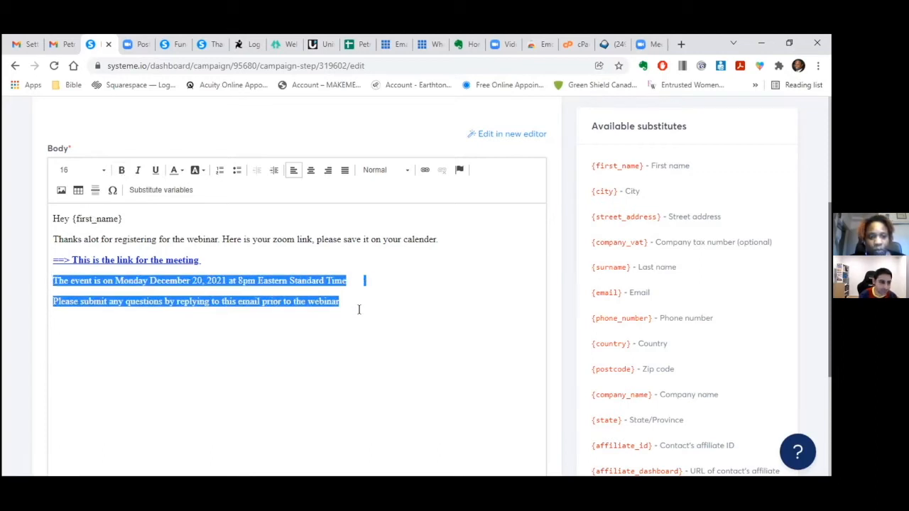
{"action": "left_click", "coordinate": [359, 309]}
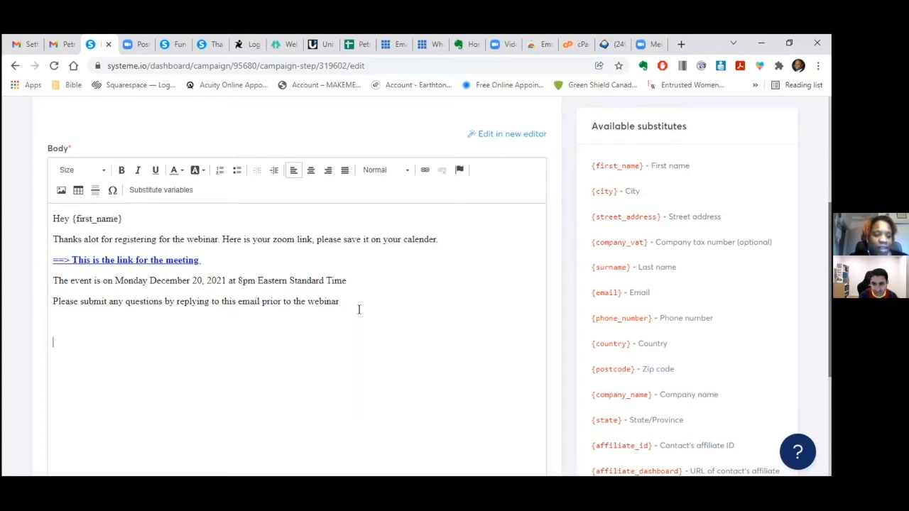
{"action": "type", "text": "Chat to you sonn"}
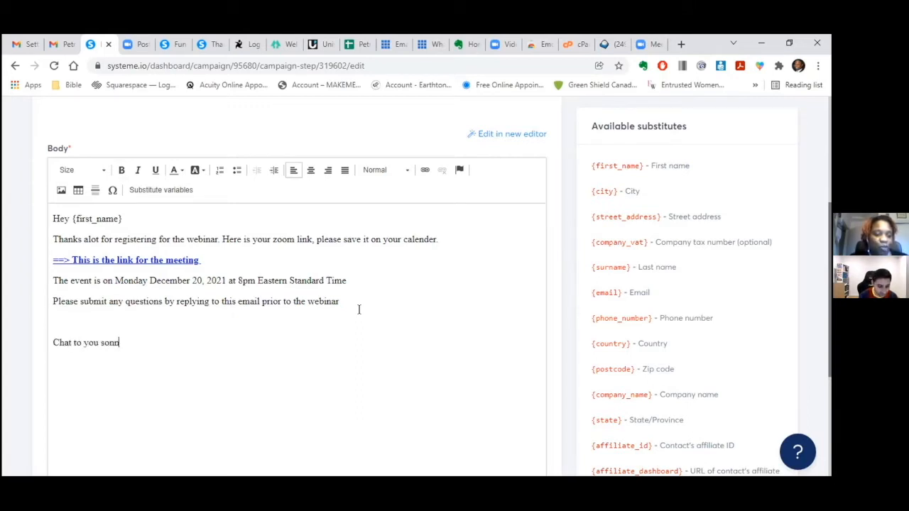
{"action": "key", "text": "BackSpace"}
{"action": "key", "text": "BackSpace"}
{"action": "type", "text": "on!"}
{"action": "key", "text": "Return"}
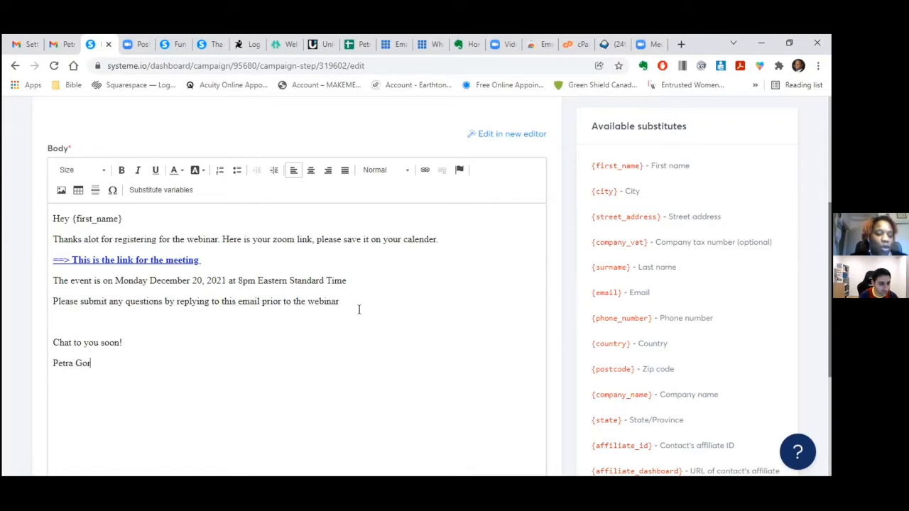
{"action": "key", "text": "Return"}
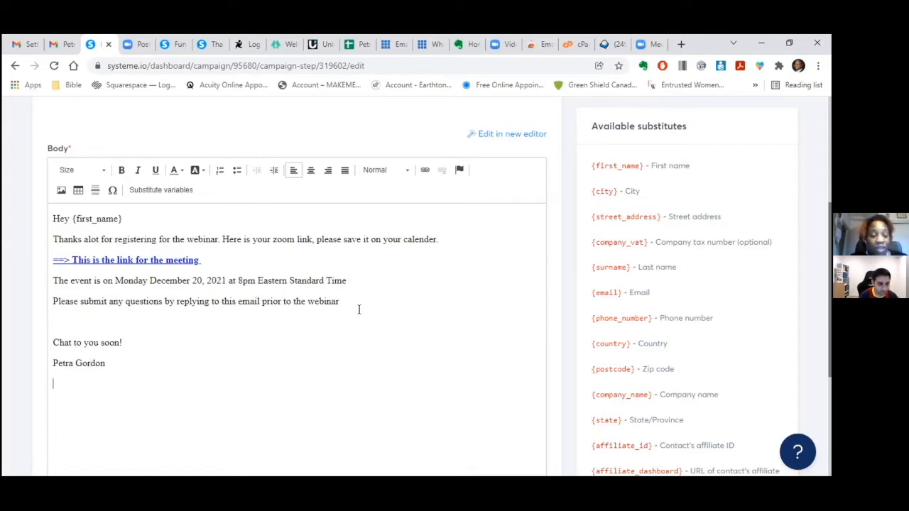
{"action": "type", "text": "Widoo"}
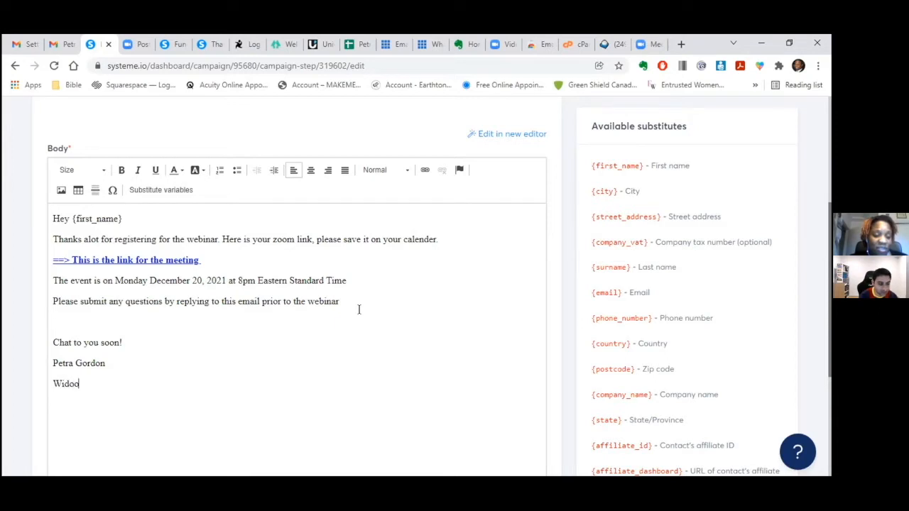
{"action": "key", "text": "BackSpace"}
{"action": "type", "text": "w Support Coach"}
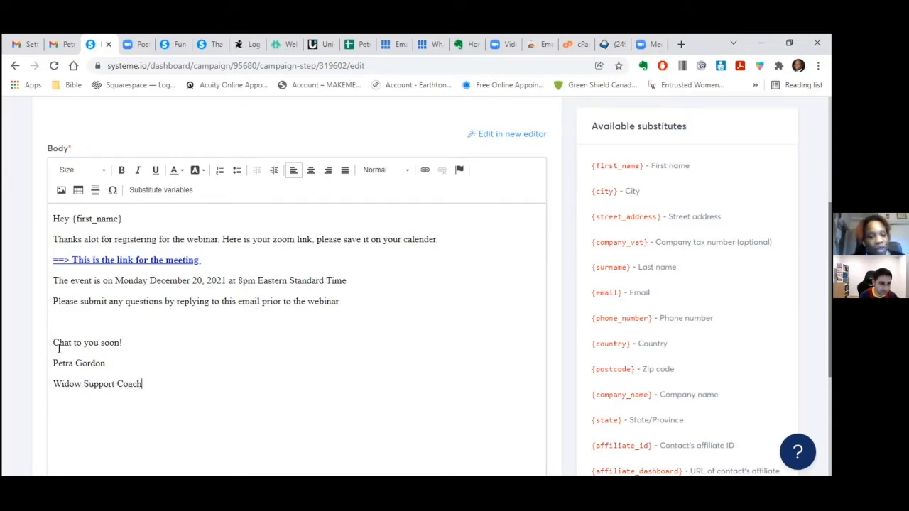
{"action": "left_click_drag", "start_coordinate": [51, 363], "coordinate": [140, 378]}
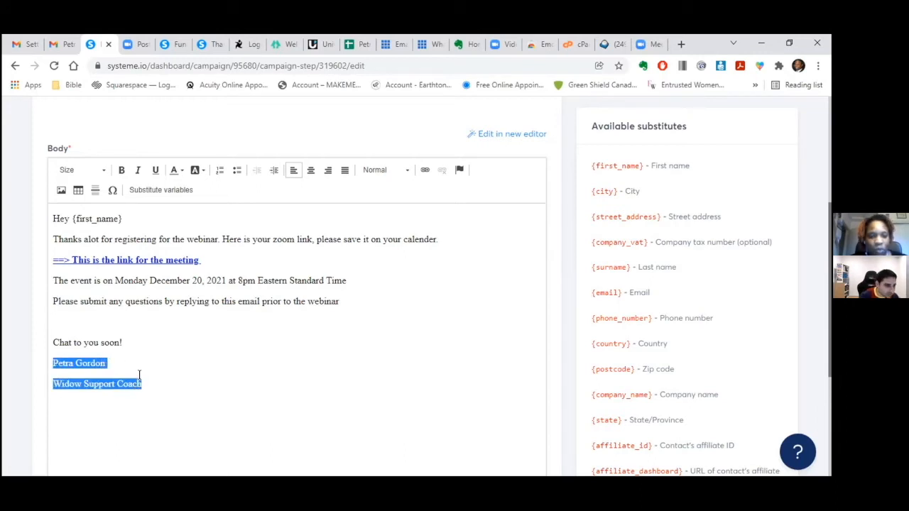
{"action": "left_click", "coordinate": [155, 374]}
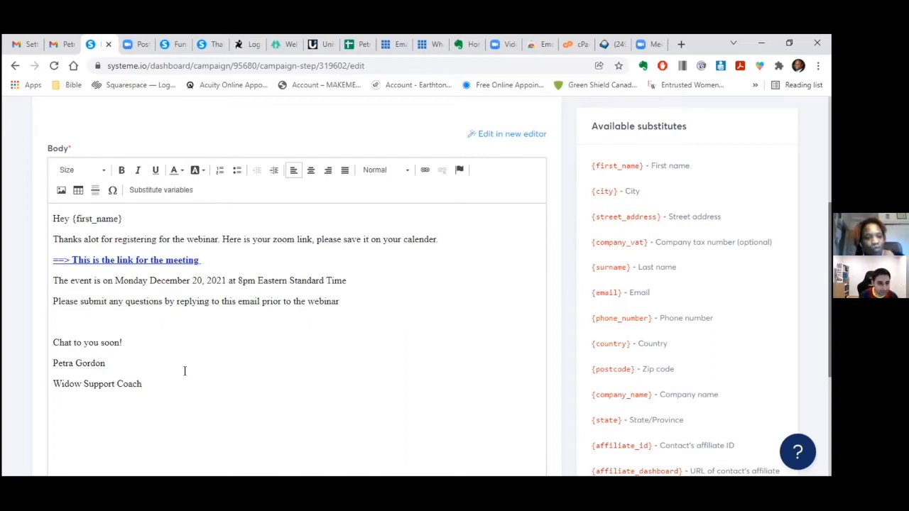
{"action": "key", "text": "ctrl+Home"}
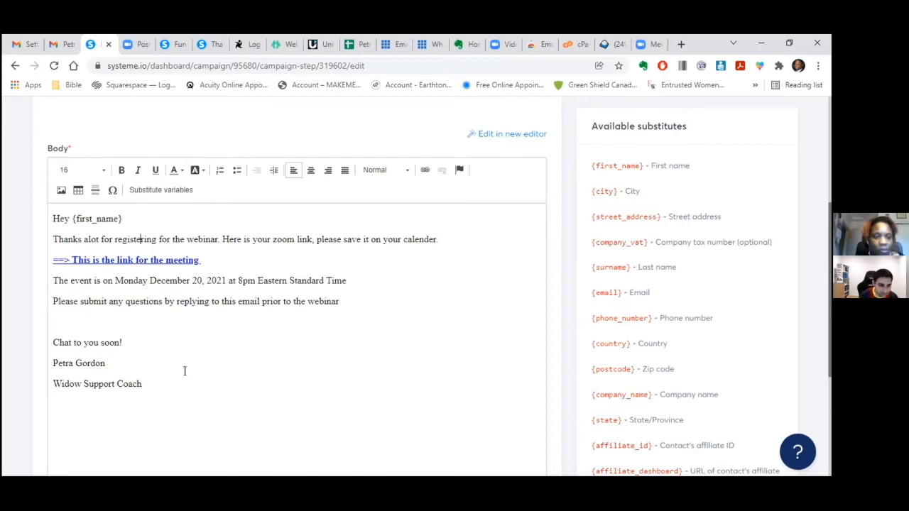
{"action": "key", "text": "Down"}
{"action": "key", "text": "Down"}
{"action": "key", "text": "Down"}
{"action": "key", "text": "Down"}
{"action": "key", "text": "Down"}
{"action": "key", "text": "Down"}
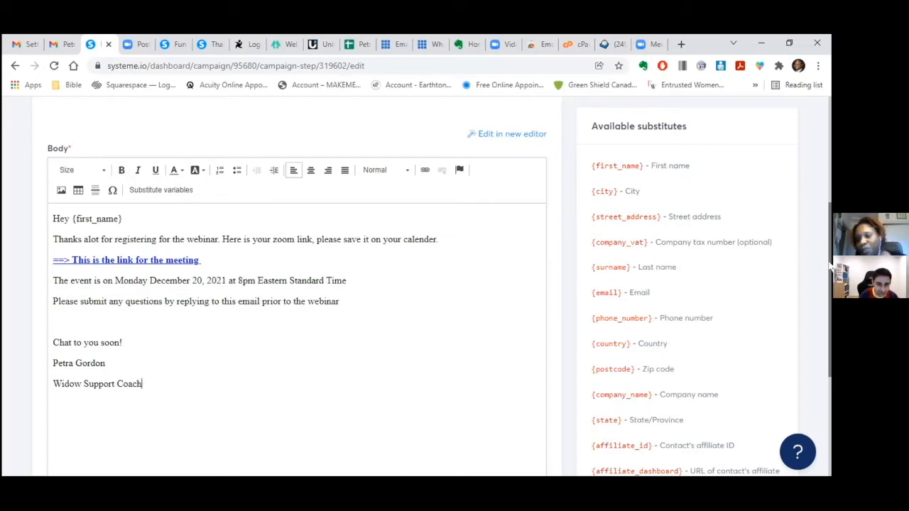
- Save the 'Congrats! Your registered' email, then go to Settings from the profile avatar menu
{"action": "scroll", "coordinate": [819, 214], "scroll_direction": "up", "scroll_amount": 3}
{"action": "scroll", "coordinate": [810, 127], "scroll_direction": "up", "scroll_amount": 1}
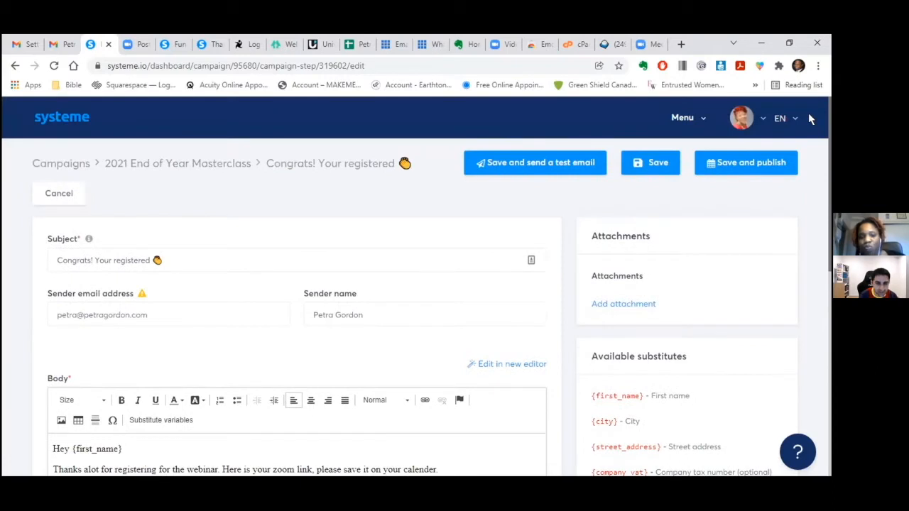
{"action": "left_click", "coordinate": [654, 163]}
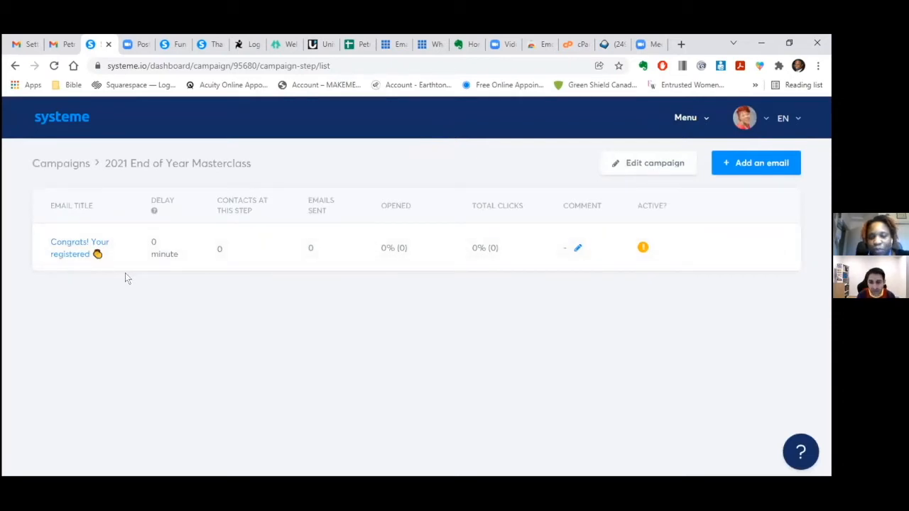
{"action": "left_click", "coordinate": [742, 118]}
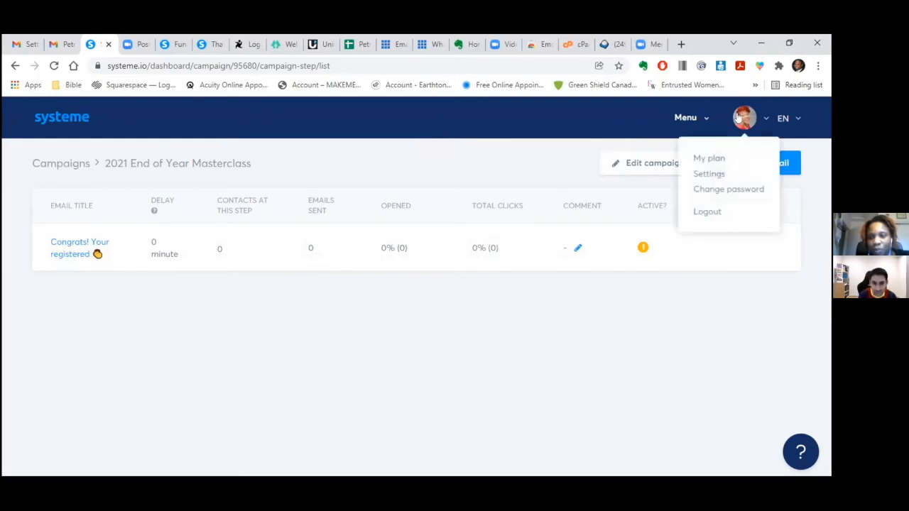
{"action": "left_click", "coordinate": [709, 174]}
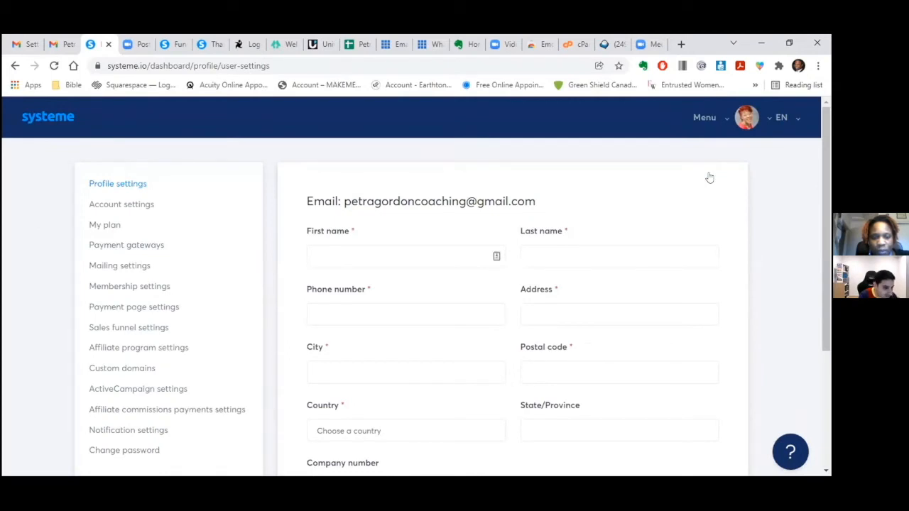
- In Mailing settings, enter the account's default sender email address
{"action": "left_click", "coordinate": [138, 265]}
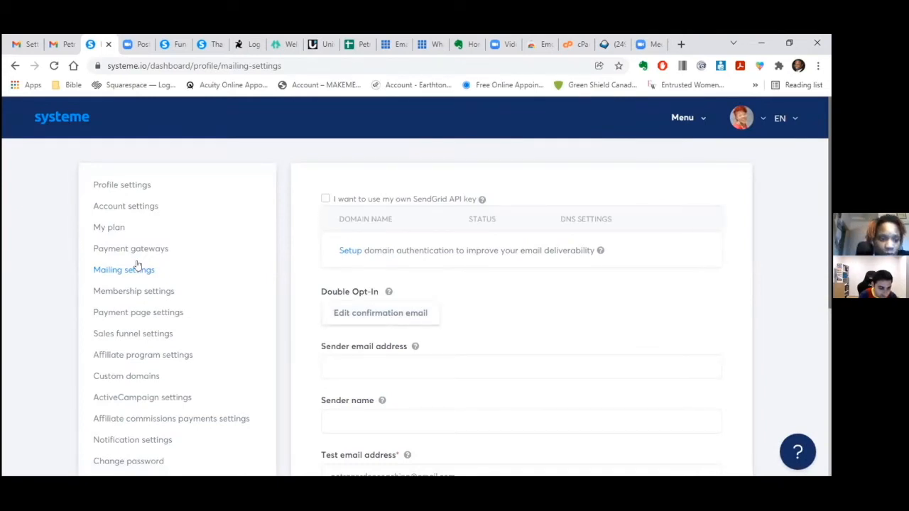
{"action": "left_click", "coordinate": [393, 364]}
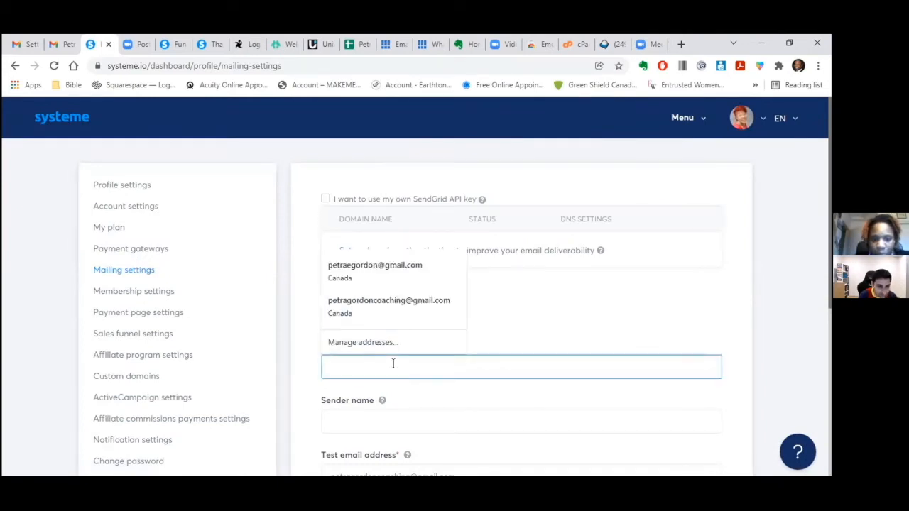
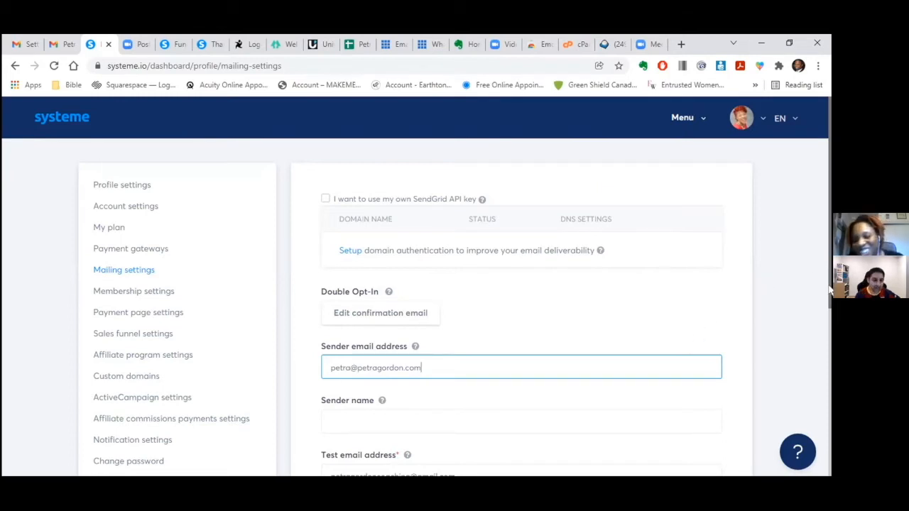
{"action": "left_click_drag", "start_coordinate": [831, 291], "coordinate": [831, 347]}
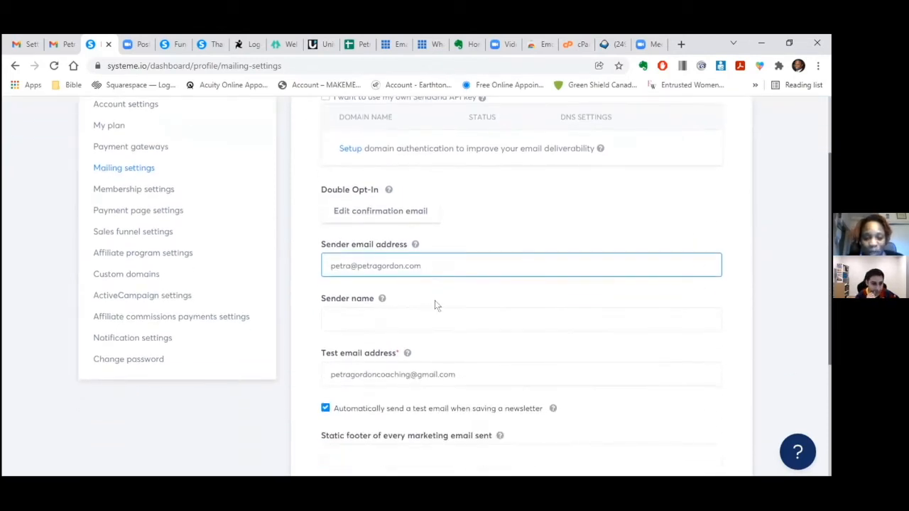
- Enter the sender's full name as the sender name and save the mailing settings
{"action": "left_click", "coordinate": [403, 319]}
{"action": "type", "text": "petr"}
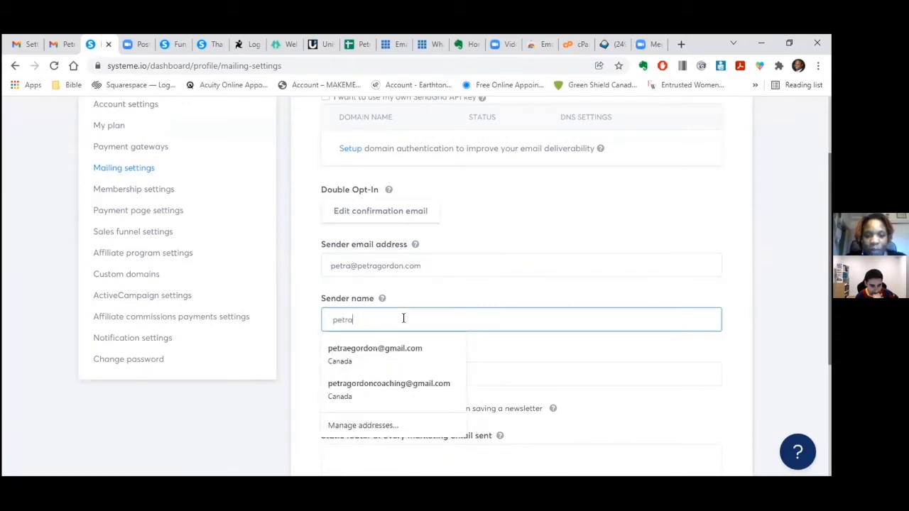
{"action": "type", "text": "a"}
{"action": "key", "text": "BackSpace"}
{"action": "key", "text": "BackSpace"}
{"action": "key", "text": "BackSpace"}
{"action": "key", "text": "BackSpace"}
{"action": "key", "text": "BackSpace"}
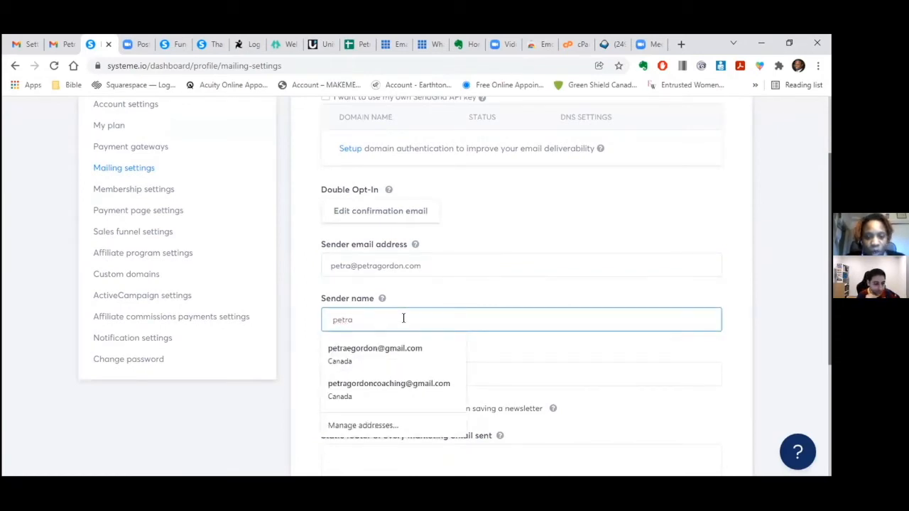
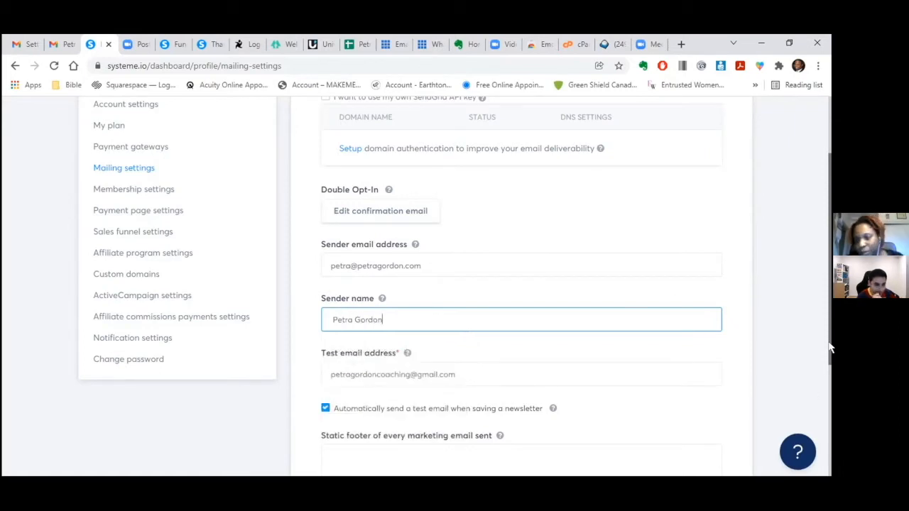
{"action": "scroll", "coordinate": [828, 351], "scroll_direction": "down", "scroll_amount": 3}
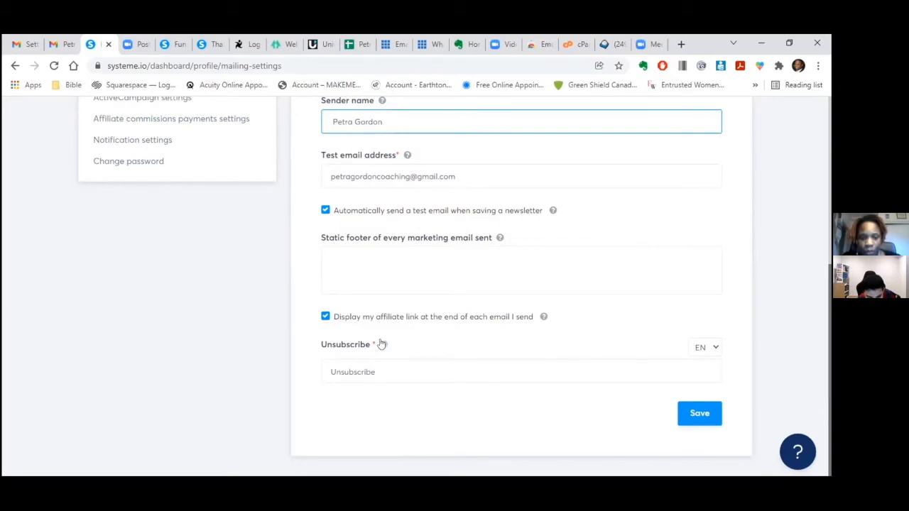
{"action": "left_click", "coordinate": [543, 318]}
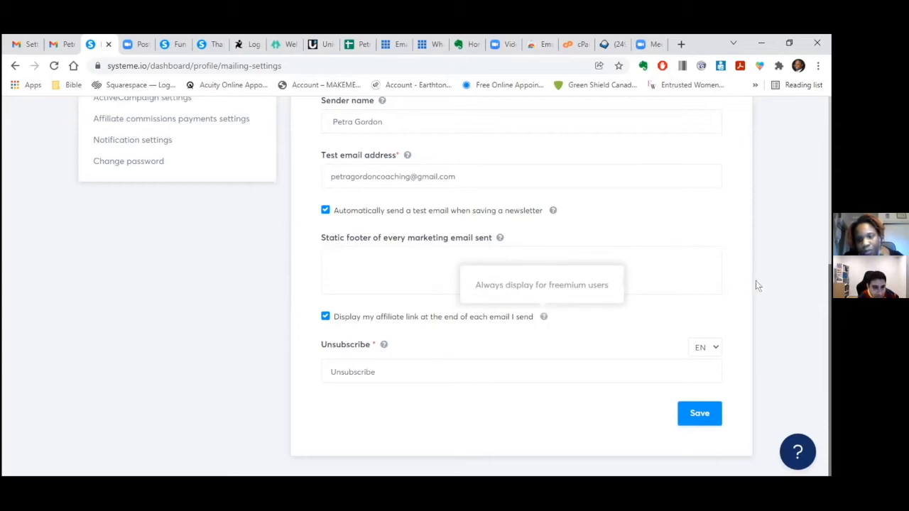
{"action": "left_click_drag", "start_coordinate": [829, 310], "coordinate": [812, 119]}
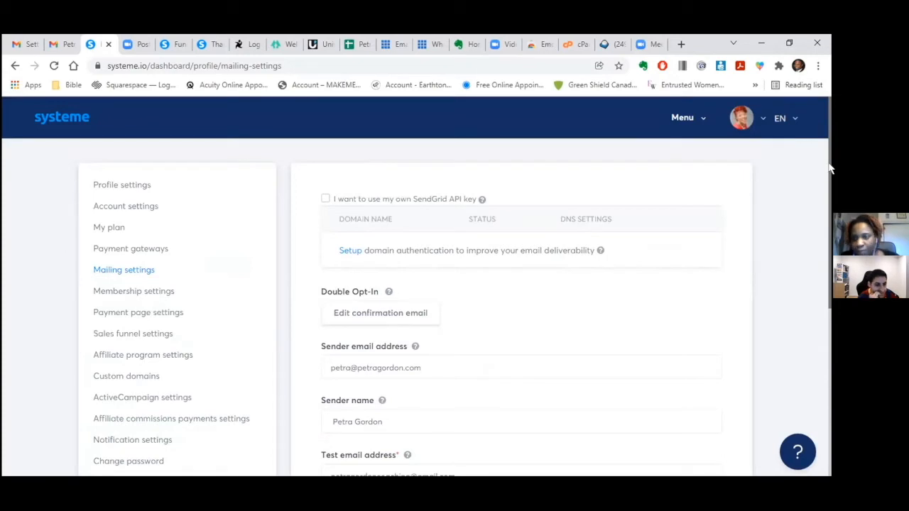
{"action": "scroll", "coordinate": [826, 247], "scroll_direction": "down", "scroll_amount": 1}
{"action": "scroll", "coordinate": [826, 247], "scroll_direction": "down", "scroll_amount": 3}
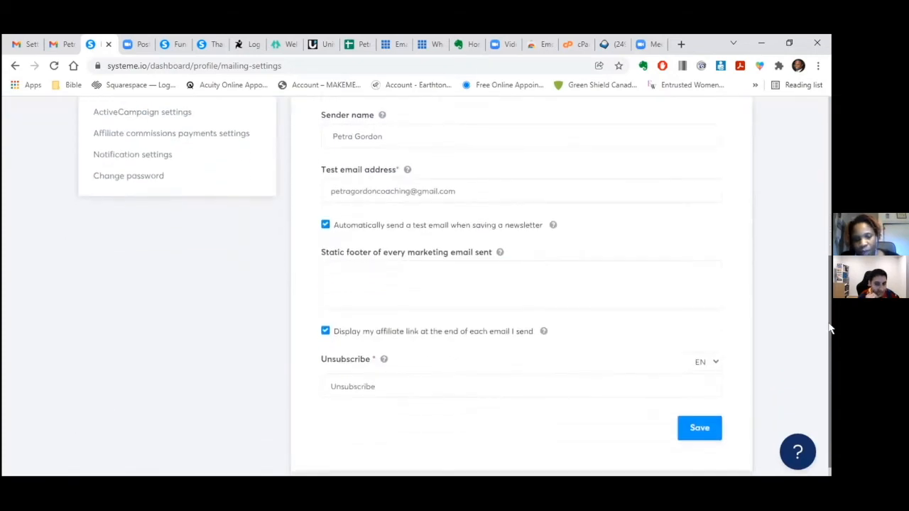
{"action": "left_click", "coordinate": [699, 413]}
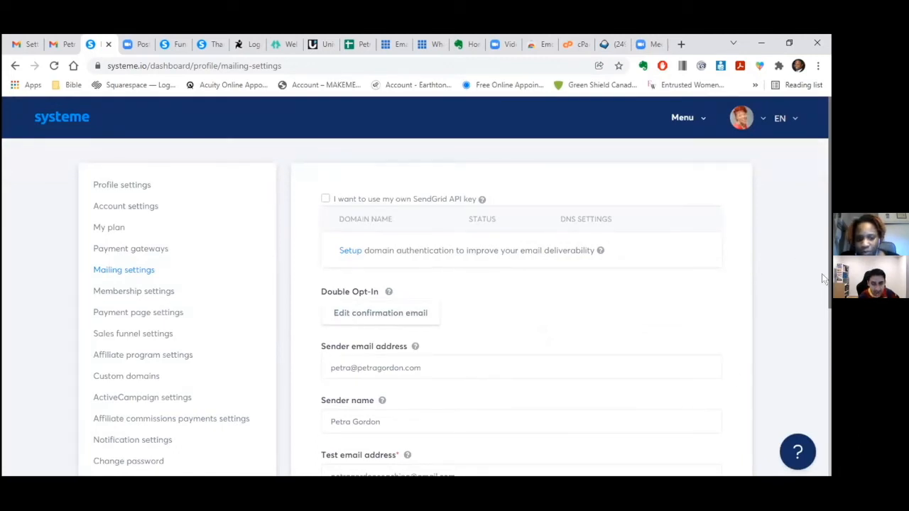
- Open the 'Congrats! Your registered' email in the 2021 End of Year Masterclass campaign
{"action": "left_click", "coordinate": [700, 119]}
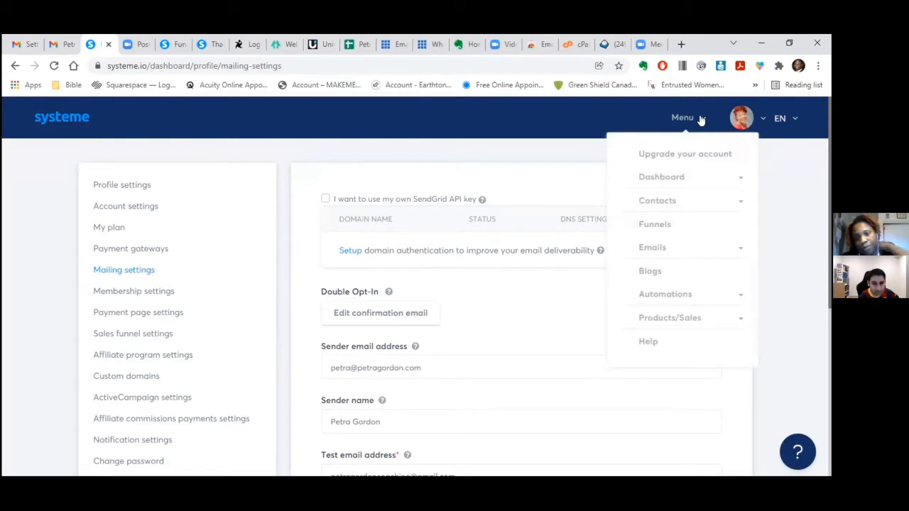
{"action": "left_click", "coordinate": [670, 248]}
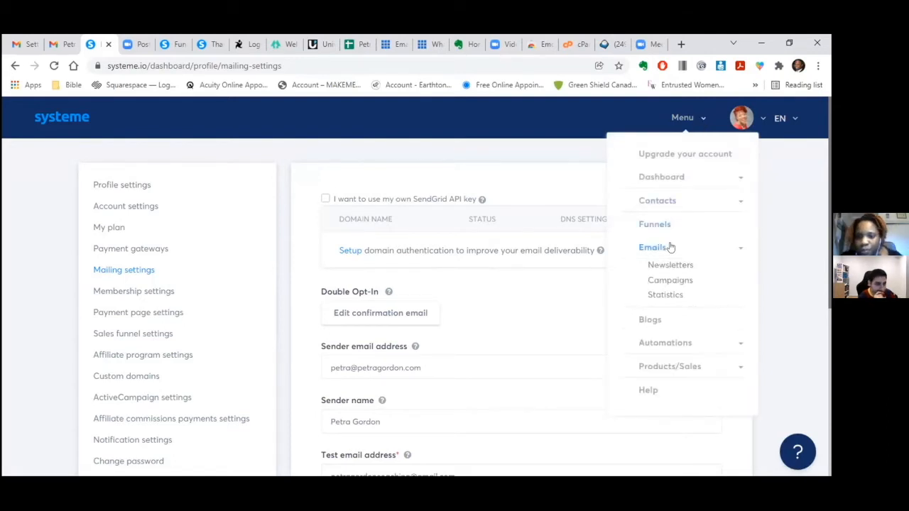
{"action": "left_click", "coordinate": [684, 281]}
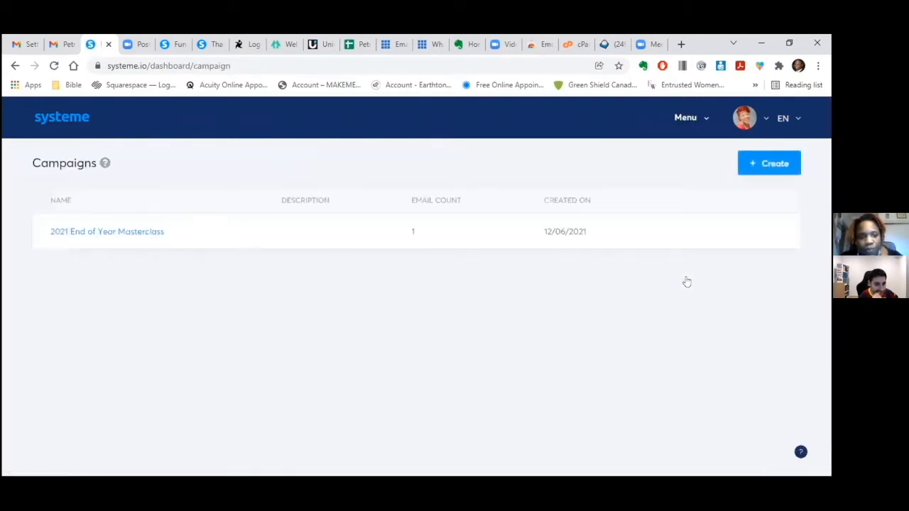
{"action": "left_click", "coordinate": [134, 235]}
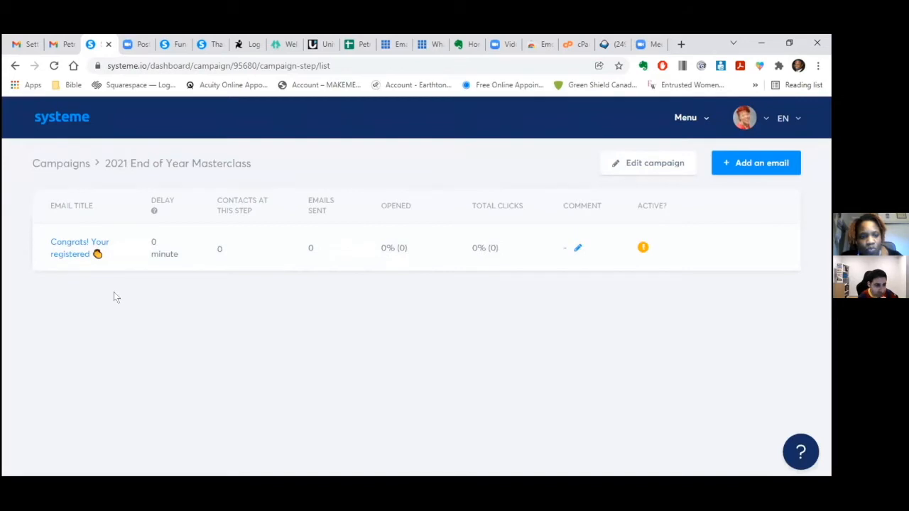
{"action": "left_click", "coordinate": [65, 245]}
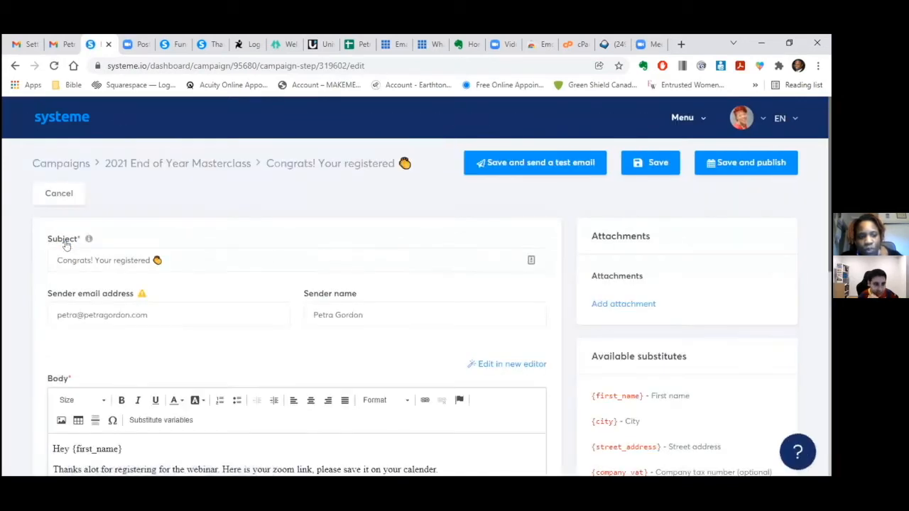
- Fix the subject typo so it reads 'Congrats! You're registered'
{"action": "left_click", "coordinate": [109, 259]}
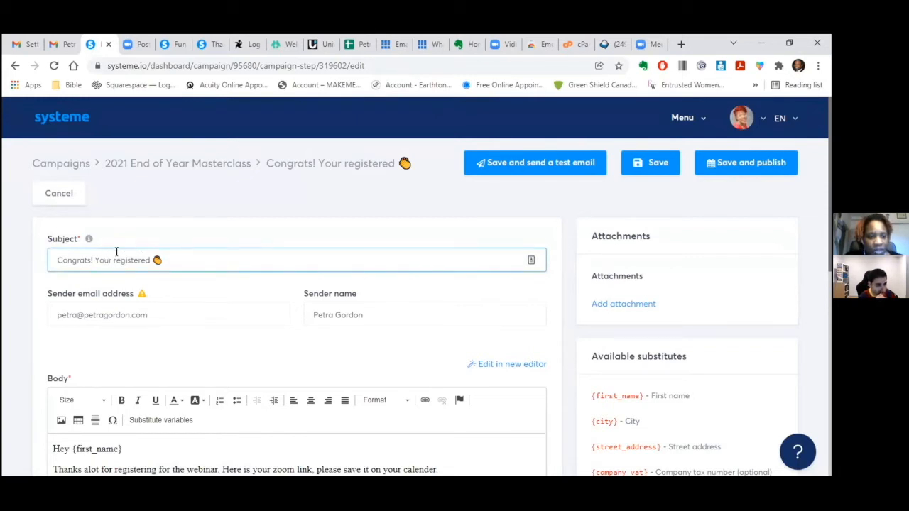
{"action": "key", "text": "BackSpace"}
{"action": "type", "text": "'re"}
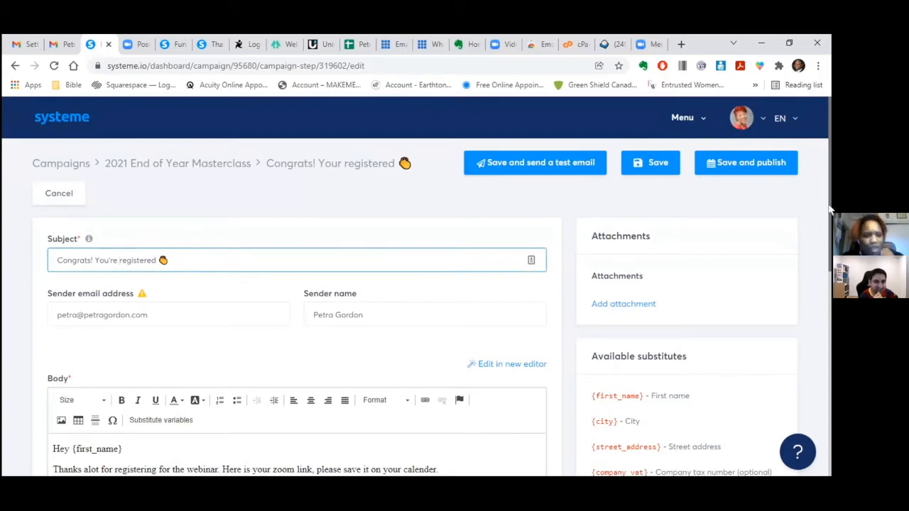
{"action": "mouse_move", "coordinate": [831, 211]}
{"action": "left_mouse_down"}
{"action": "mouse_move", "coordinate": [831, 264]}
{"action": "mouse_move", "coordinate": [831, 210]}
{"action": "left_mouse_up"}
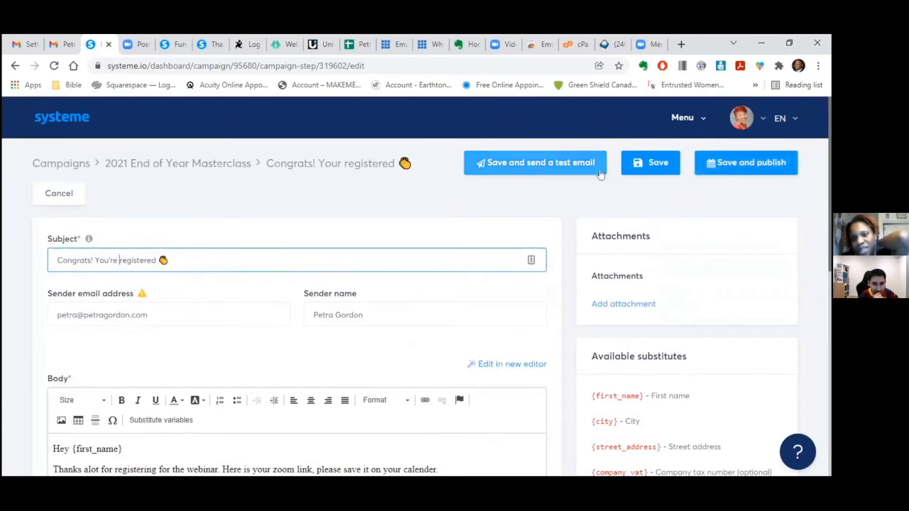
- Start publishing the corrected email, keeping hours as the delay unit
{"action": "left_click", "coordinate": [720, 169]}
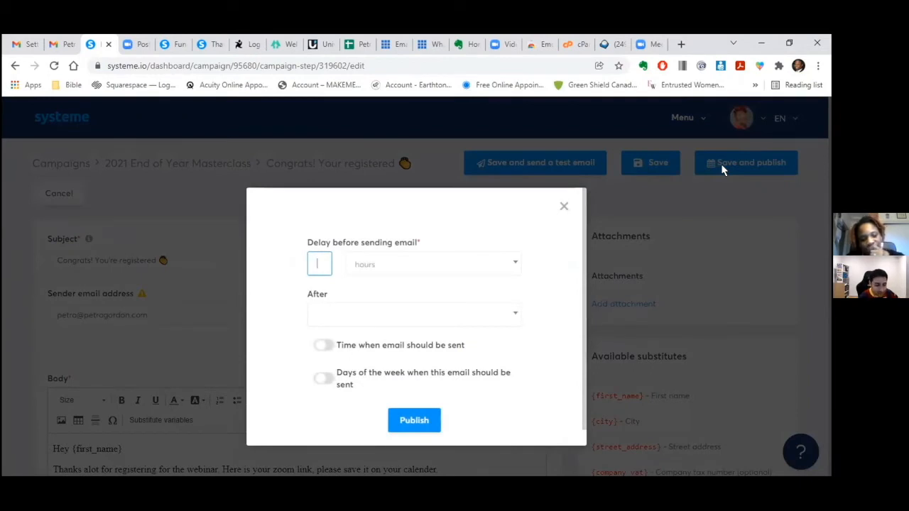
{"action": "left_click", "coordinate": [515, 265]}
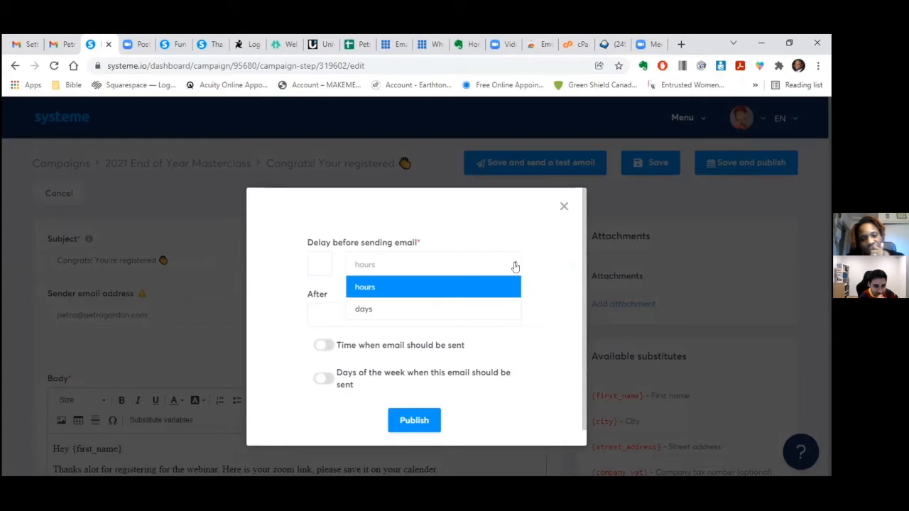
{"action": "left_click", "coordinate": [490, 266]}
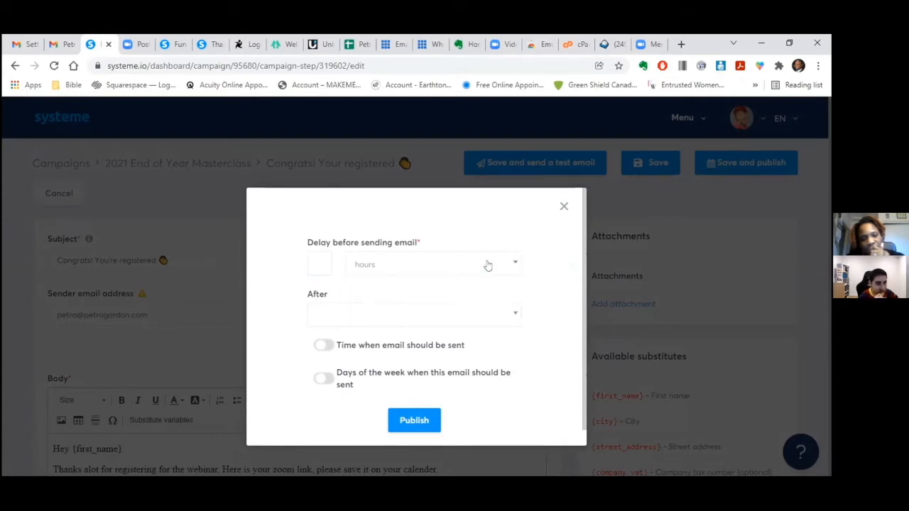
{"action": "left_click", "coordinate": [394, 264]}
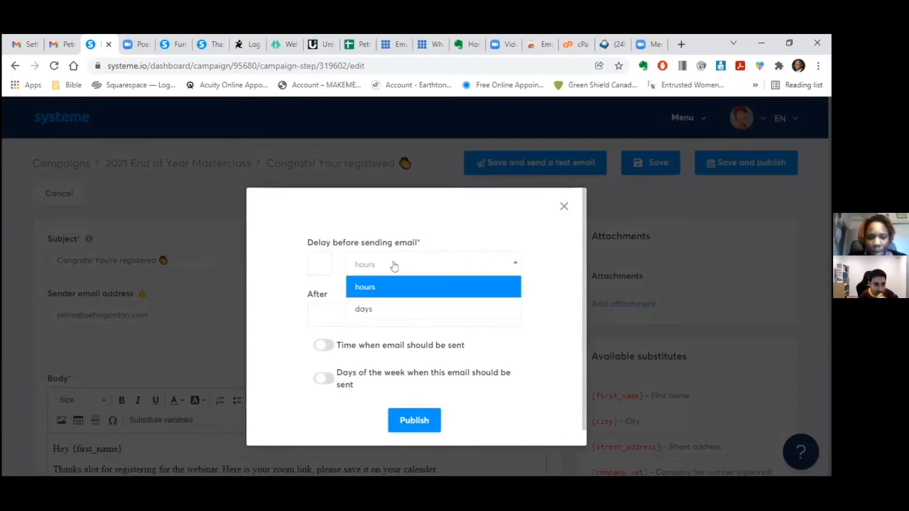
{"action": "left_click", "coordinate": [384, 286]}
{"action": "left_click", "coordinate": [384, 265]}
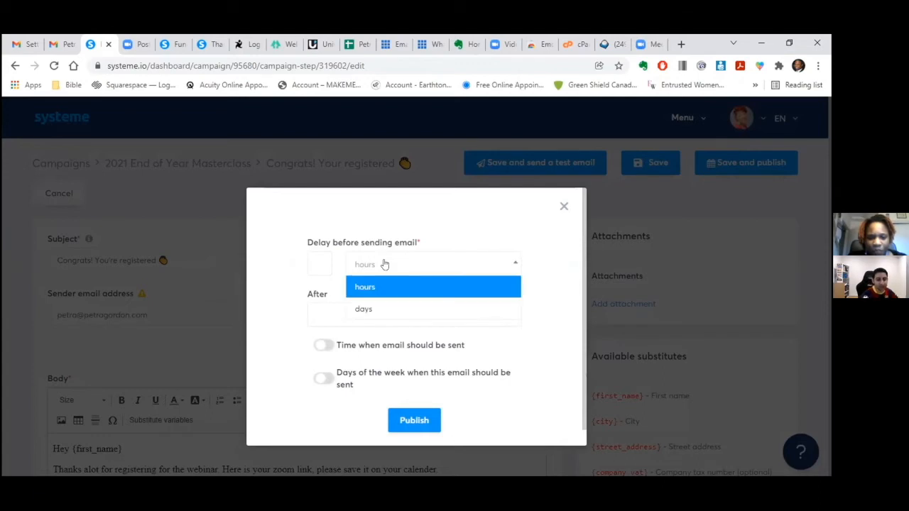
{"action": "left_click", "coordinate": [384, 264]}
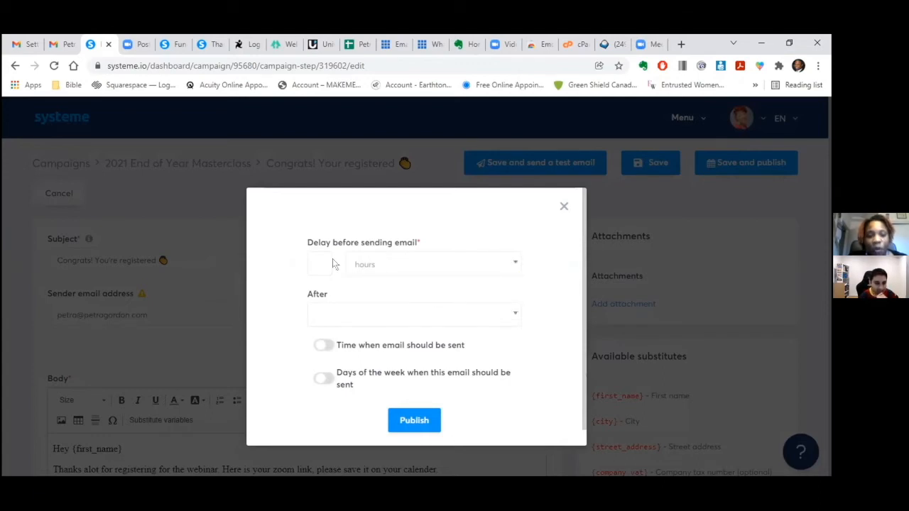
- Set the delay to 0, leave the specific send time off, and publish
{"action": "left_click", "coordinate": [314, 260]}
{"action": "type", "text": "0"}
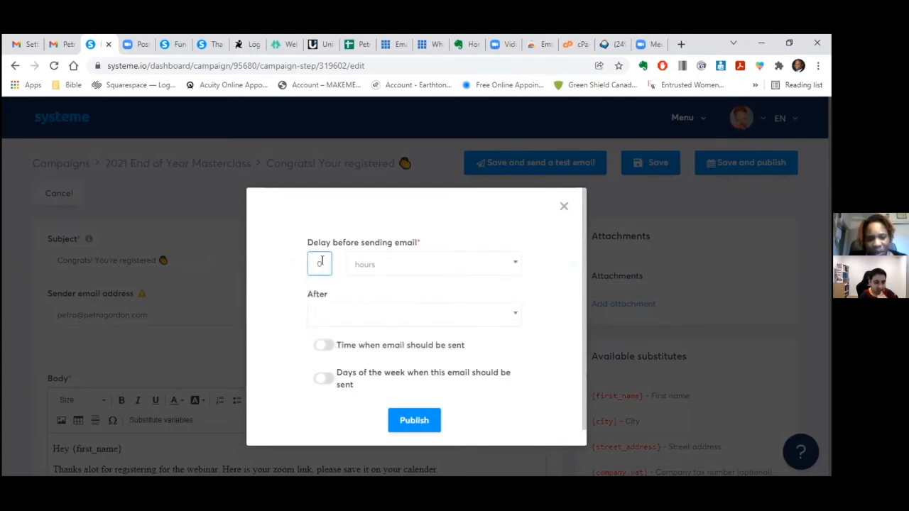
{"action": "left_click", "coordinate": [513, 317]}
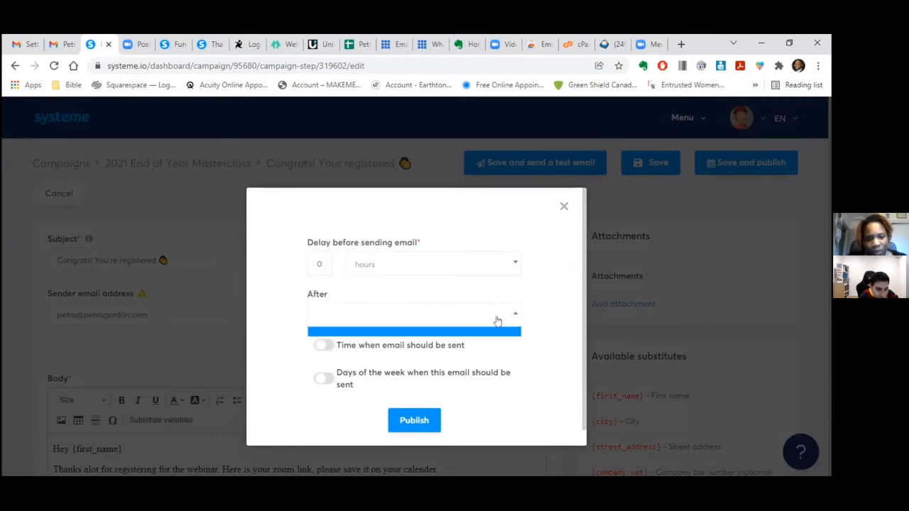
{"action": "left_click", "coordinate": [490, 319]}
{"action": "left_click", "coordinate": [457, 314]}
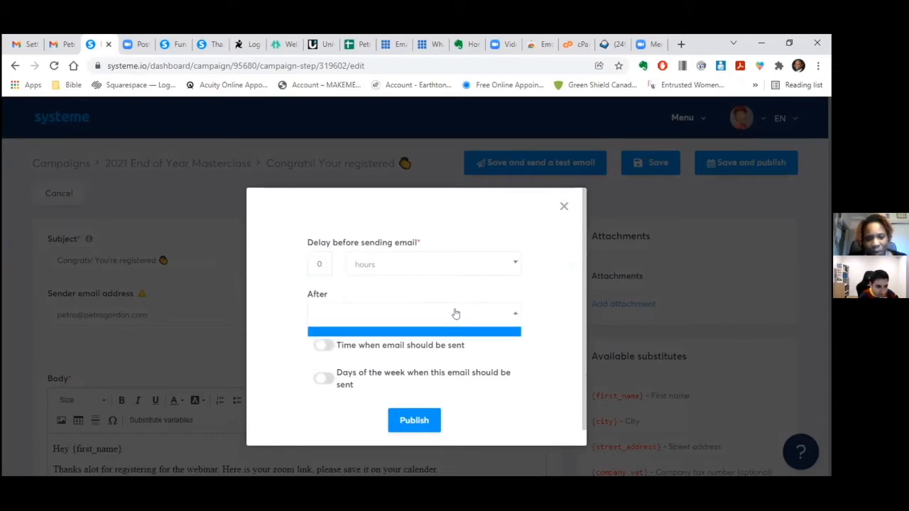
{"action": "left_click", "coordinate": [508, 317]}
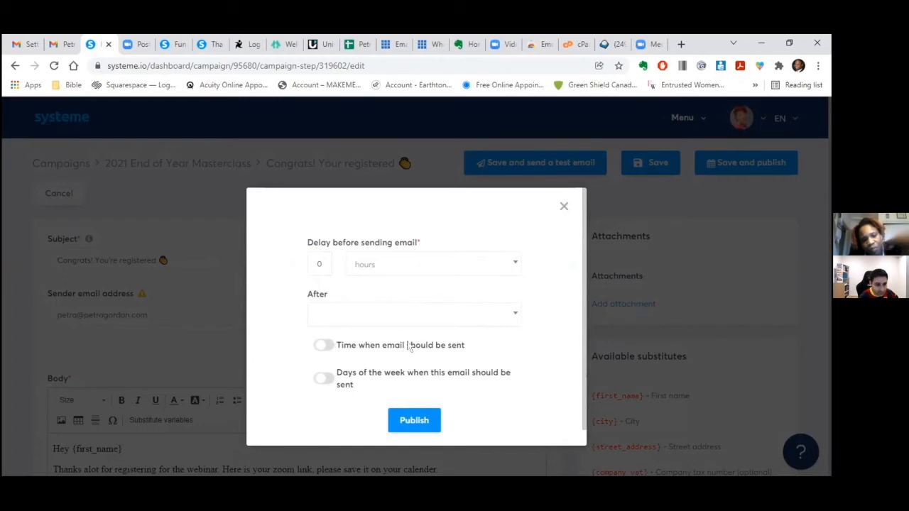
{"action": "left_click", "coordinate": [318, 347]}
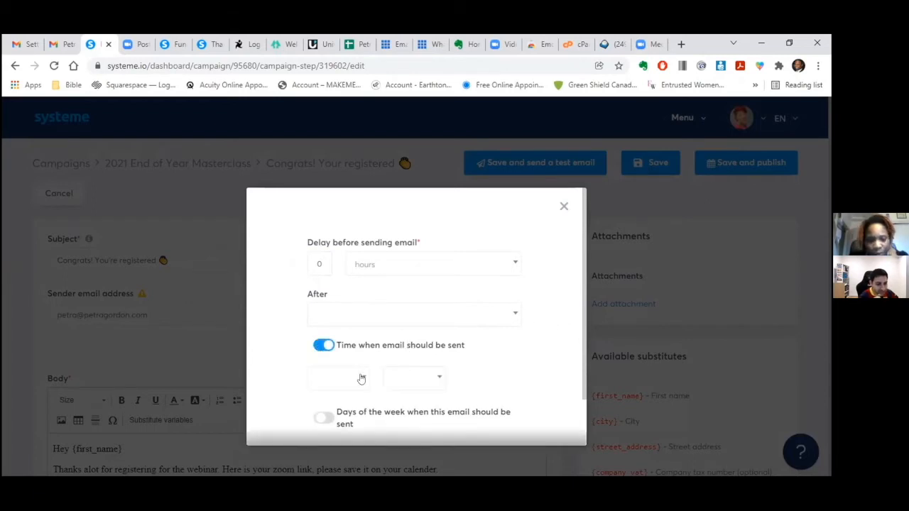
{"action": "left_click", "coordinate": [324, 346]}
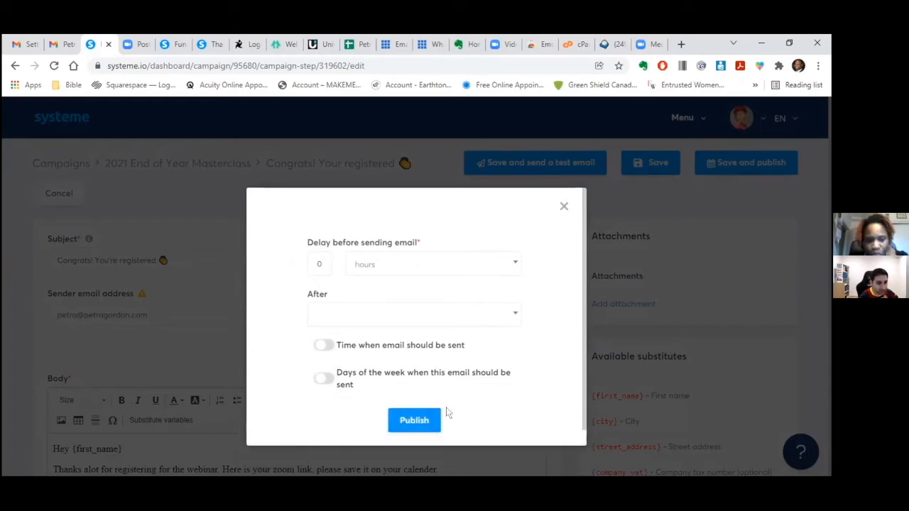
{"action": "left_click", "coordinate": [414, 420]}
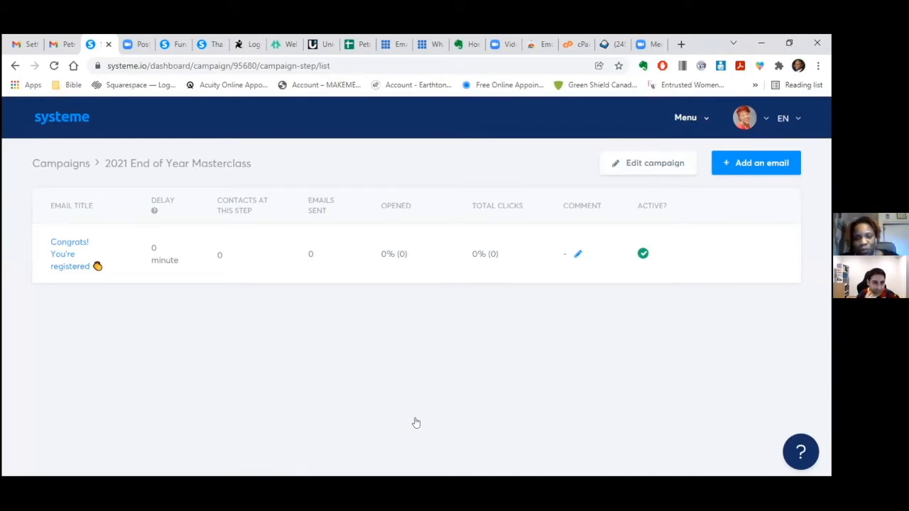
- Create a new rule from the Automations > Rules list
{"action": "left_click", "coordinate": [703, 118]}
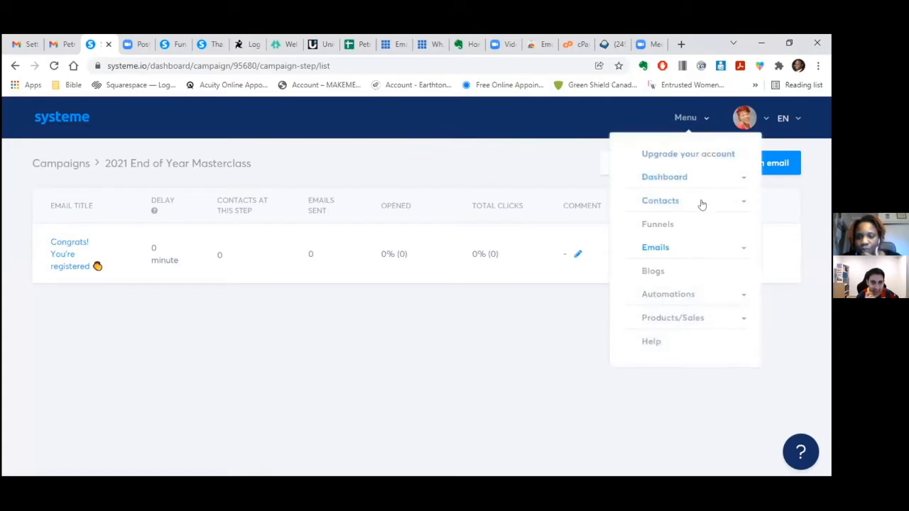
{"action": "left_click", "coordinate": [682, 249]}
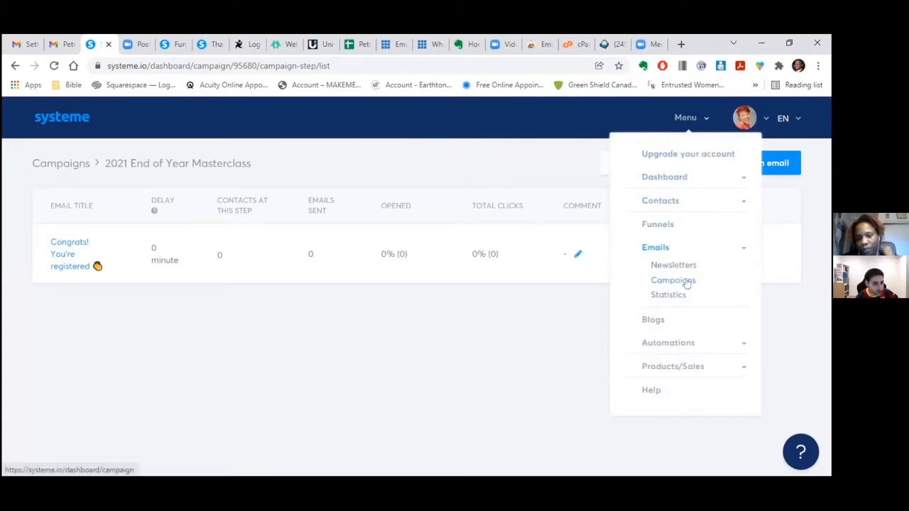
{"action": "left_click", "coordinate": [679, 343]}
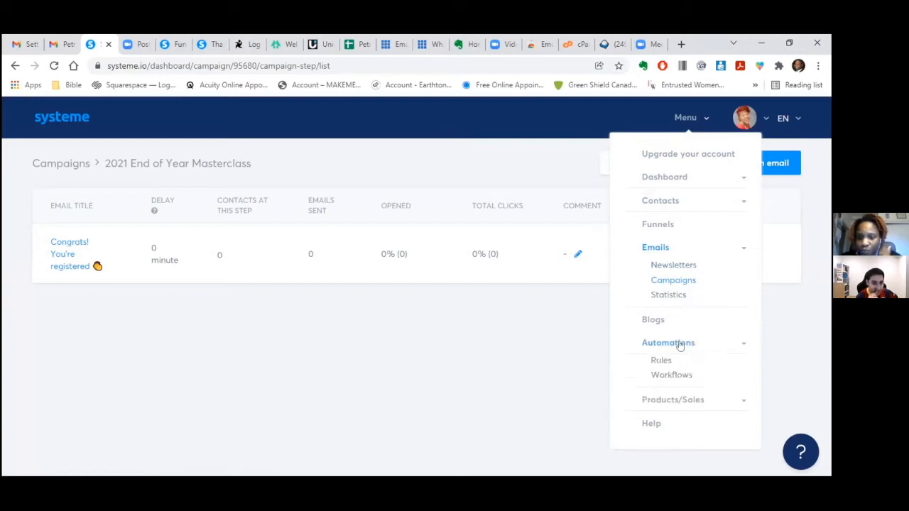
{"action": "left_click", "coordinate": [661, 361]}
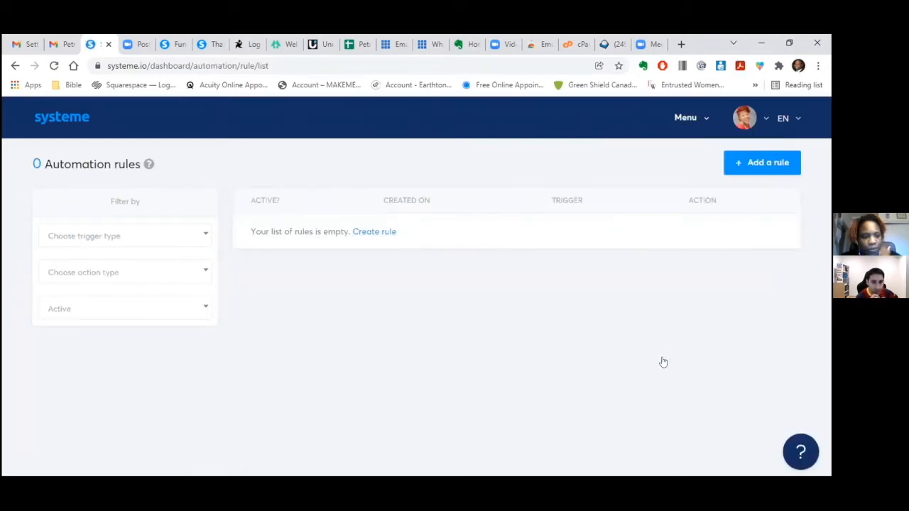
{"action": "left_click", "coordinate": [374, 232]}
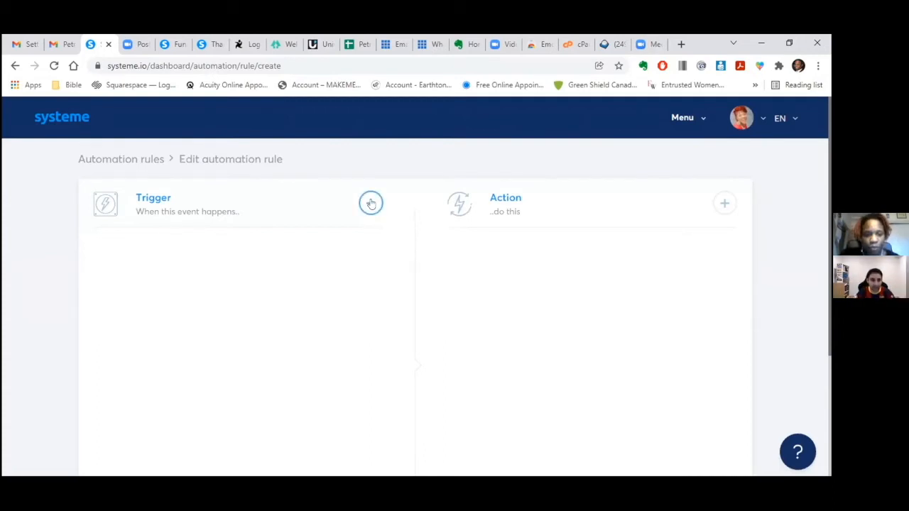
- Set the trigger to Funnel step form subscribed on Widows funnel's Masterclass registration step
{"action": "left_click", "coordinate": [371, 204]}
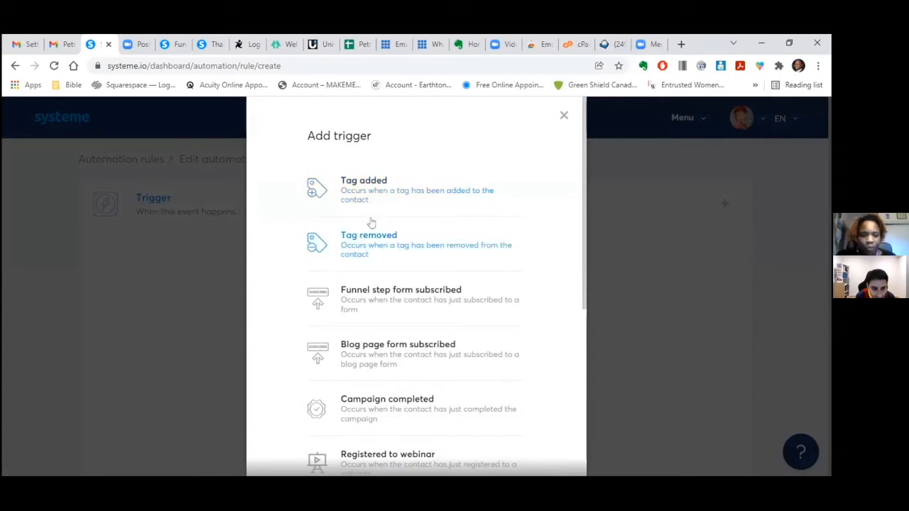
{"action": "left_click", "coordinate": [373, 299]}
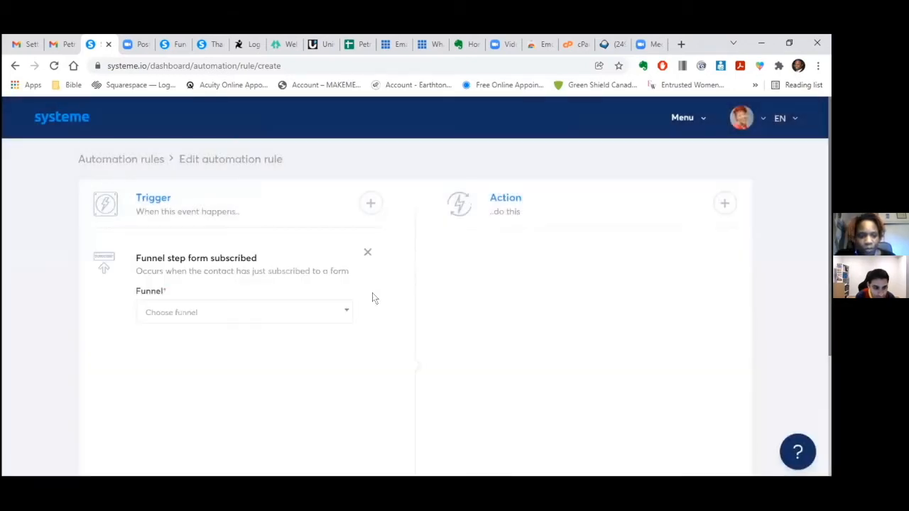
{"action": "left_click", "coordinate": [347, 313]}
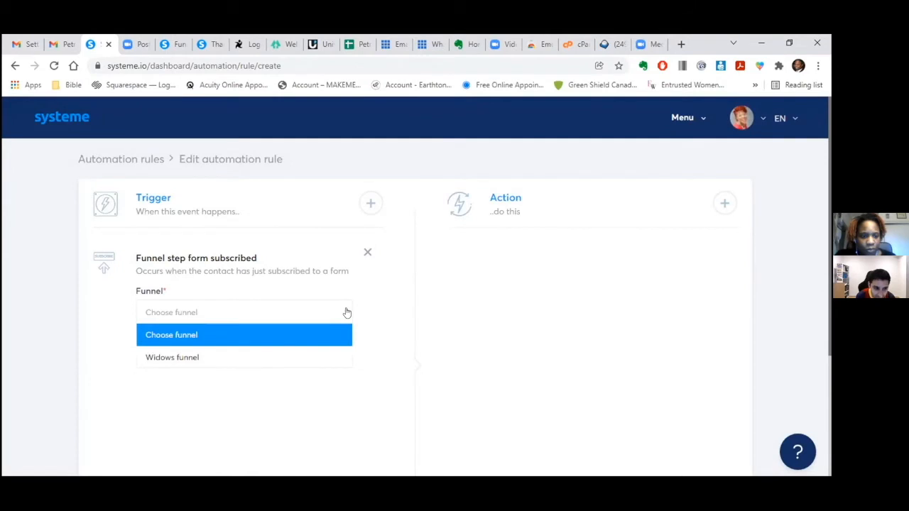
{"action": "left_click", "coordinate": [326, 355]}
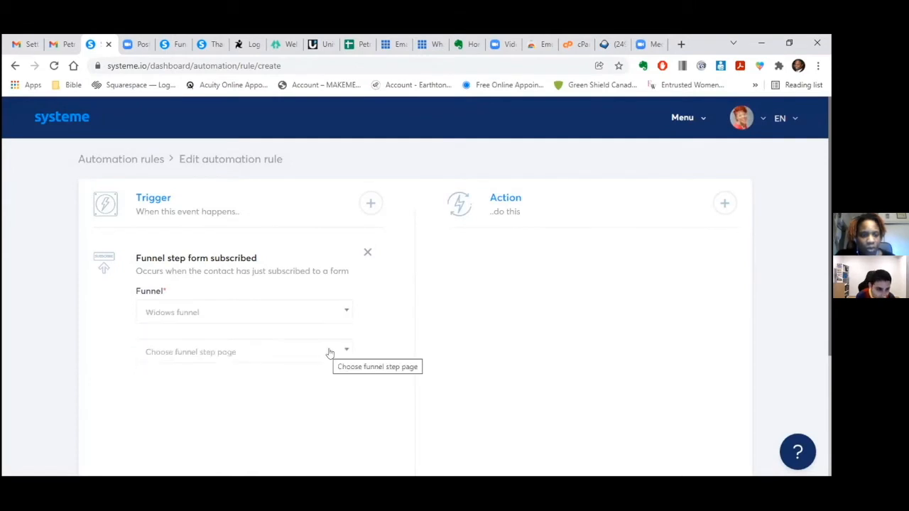
{"action": "left_click", "coordinate": [346, 352]}
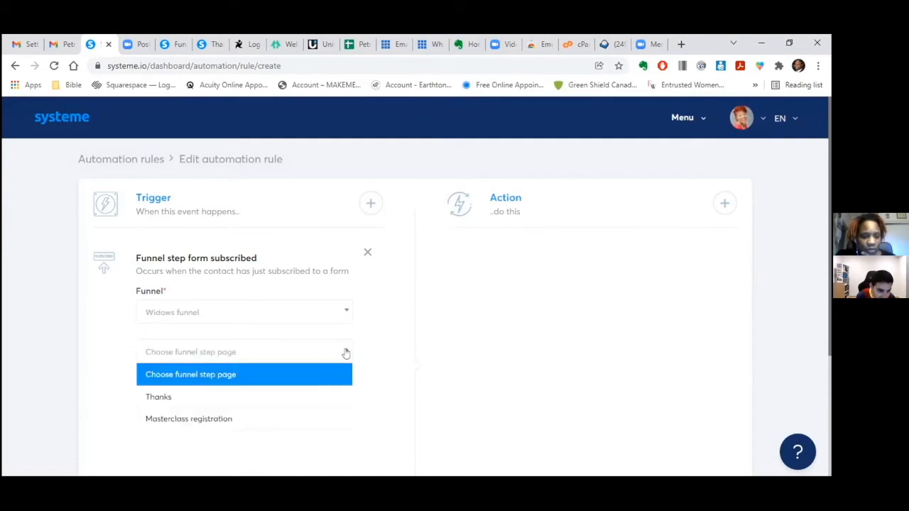
{"action": "left_click", "coordinate": [321, 416]}
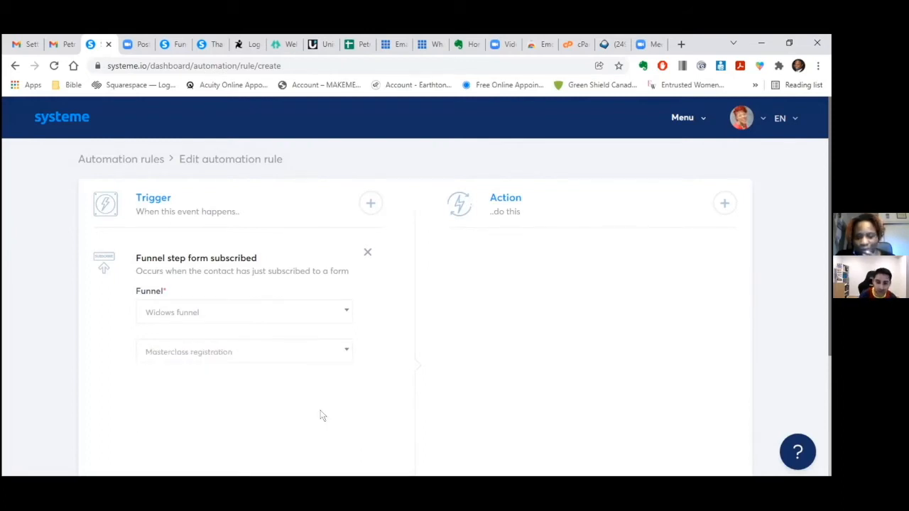
- Add a Subscribe to campaign action for the 2021 End of Year Masterclass campaign
{"action": "left_click", "coordinate": [725, 204]}
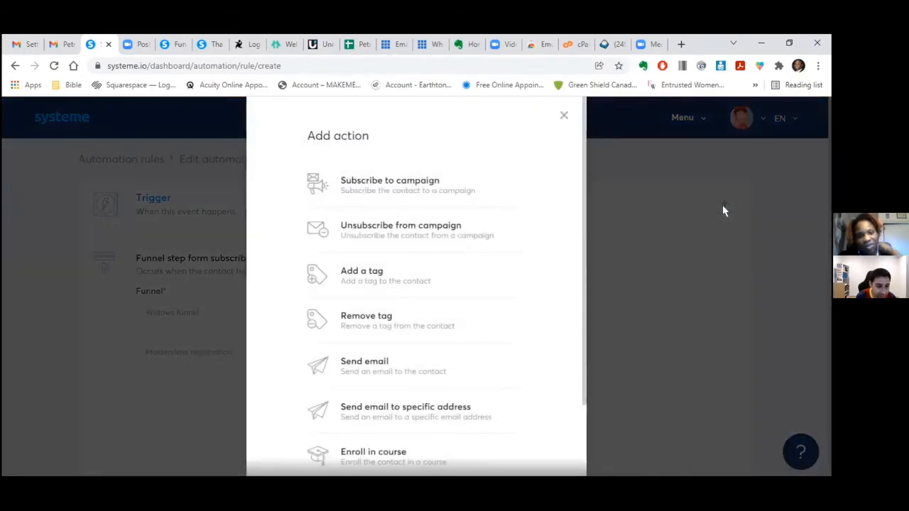
{"action": "left_click", "coordinate": [425, 186]}
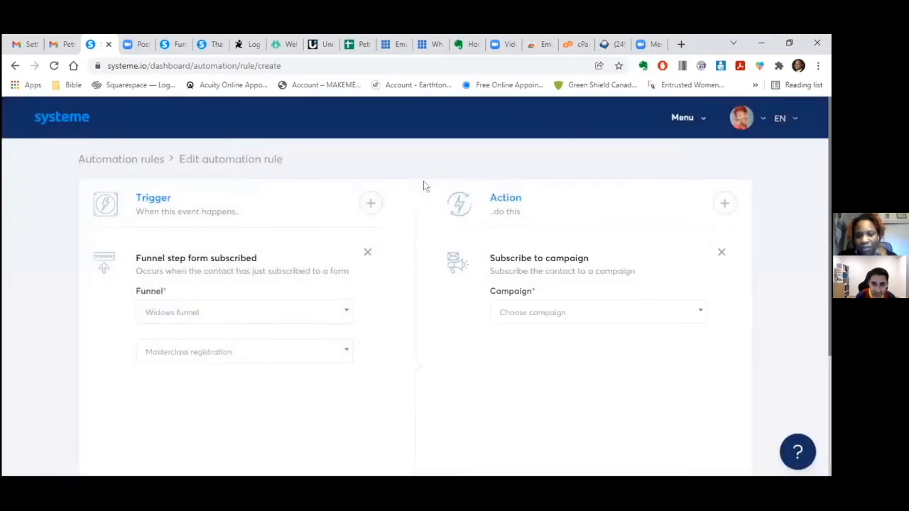
{"action": "left_click", "coordinate": [699, 313]}
{"action": "left_click", "coordinate": [660, 359]}
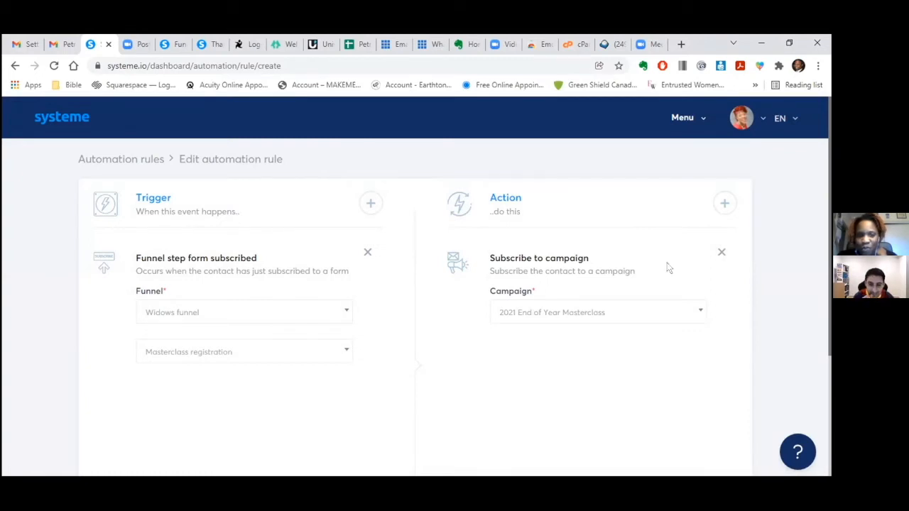
{"action": "left_click", "coordinate": [726, 203]}
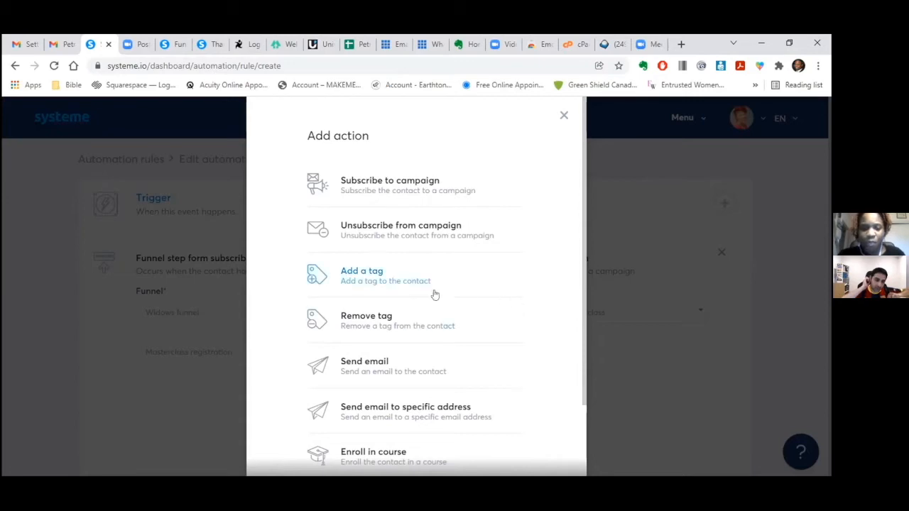
- Add a tag action, find no tags available, and remove that empty tag action
{"action": "left_click", "coordinate": [378, 275]}
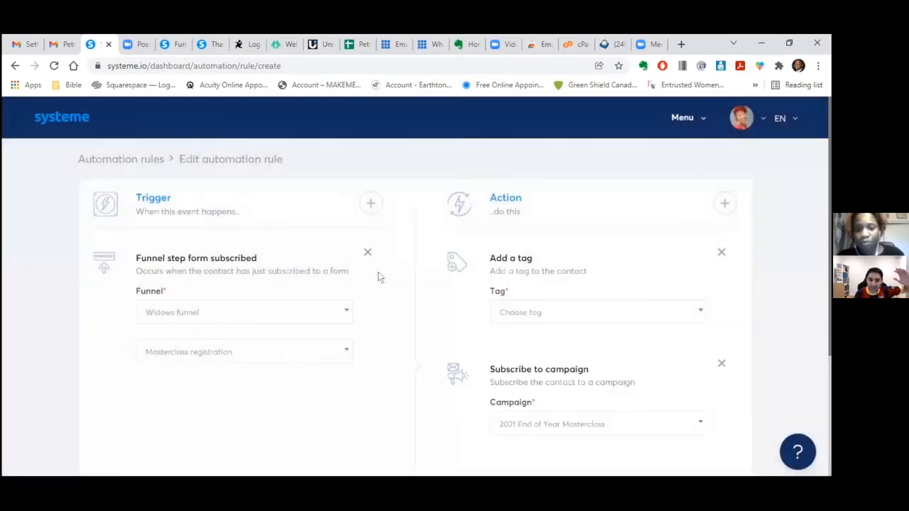
{"action": "left_click", "coordinate": [701, 313]}
{"action": "left_click", "coordinate": [670, 315]}
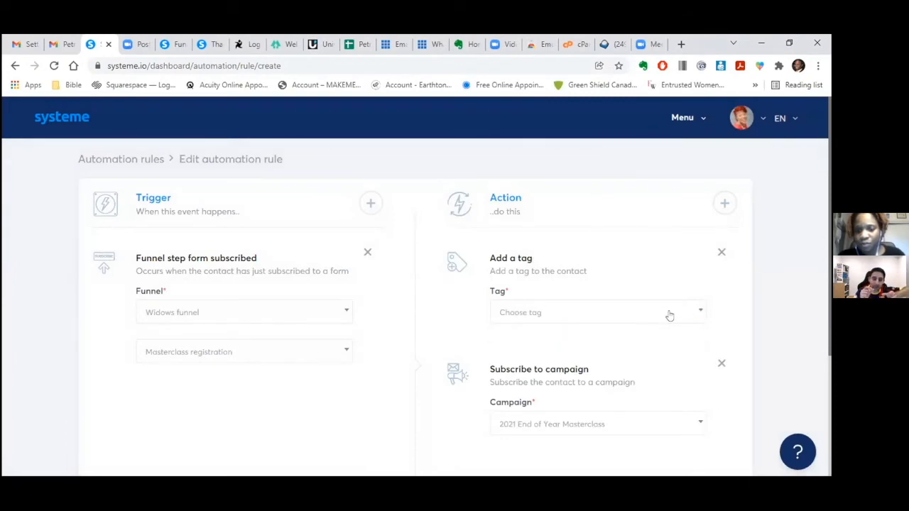
{"action": "left_click", "coordinate": [596, 313]}
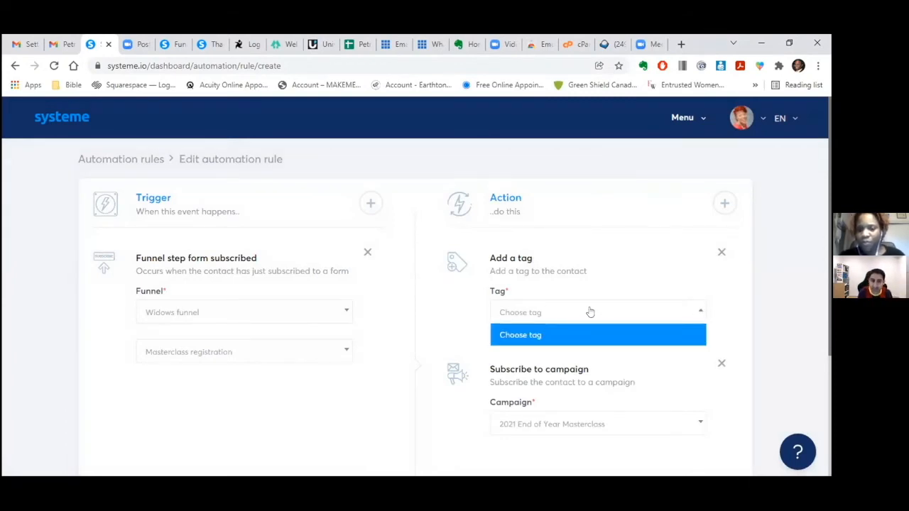
{"action": "left_click", "coordinate": [588, 311]}
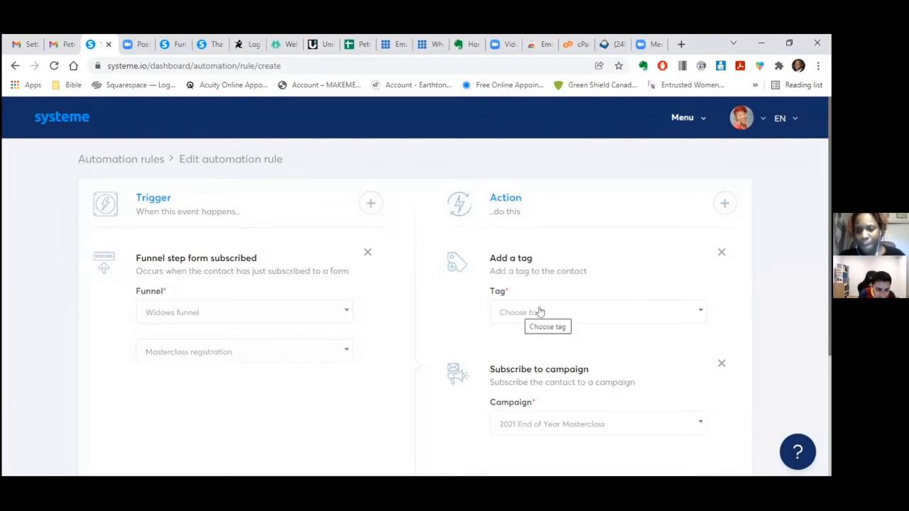
{"action": "left_click", "coordinate": [699, 312]}
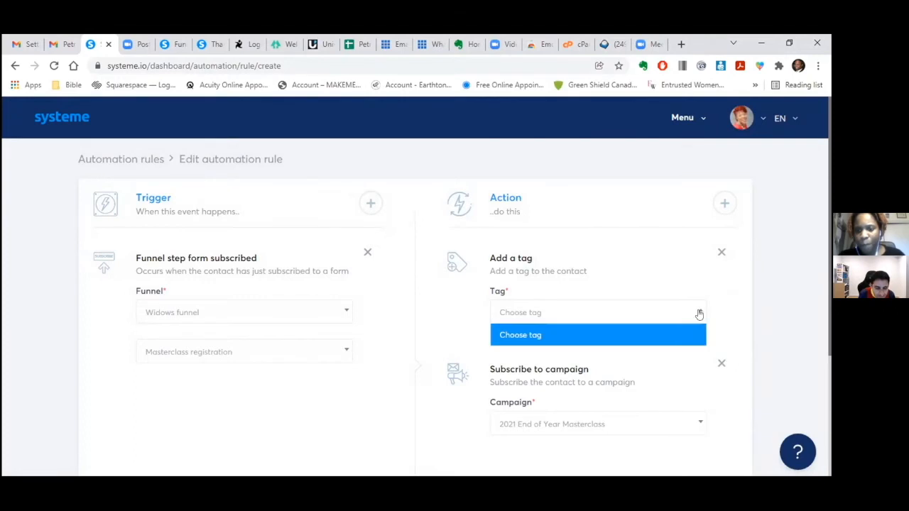
{"action": "left_click_drag", "start_coordinate": [830, 286], "coordinate": [829, 452]}
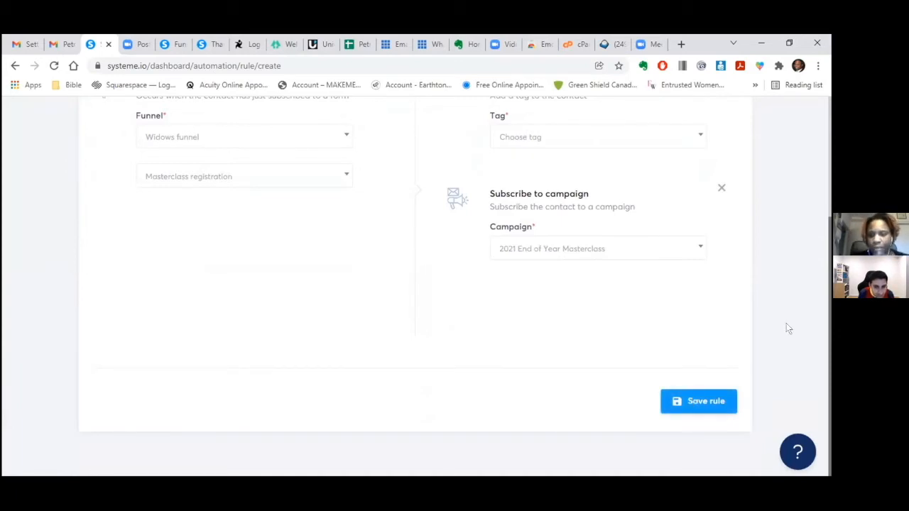
{"action": "scroll", "coordinate": [787, 324], "scroll_direction": "up", "scroll_amount": 3}
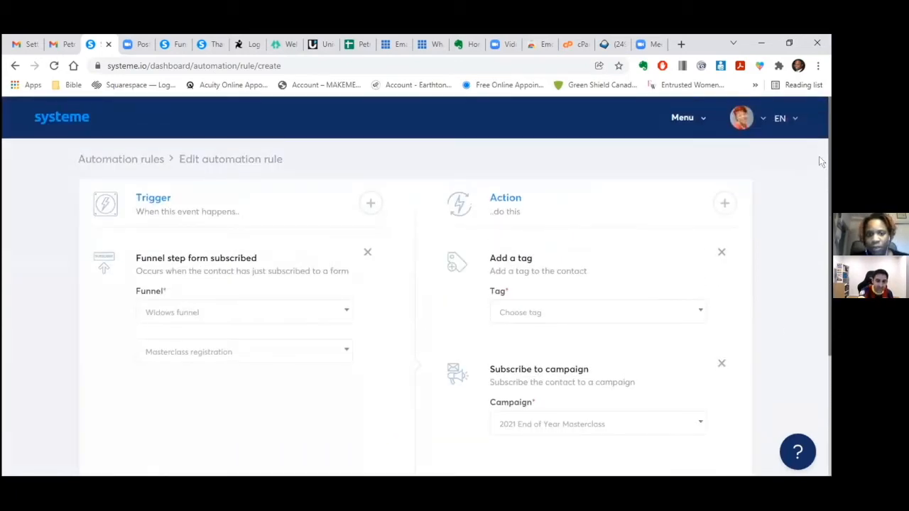
{"action": "left_click", "coordinate": [721, 252]}
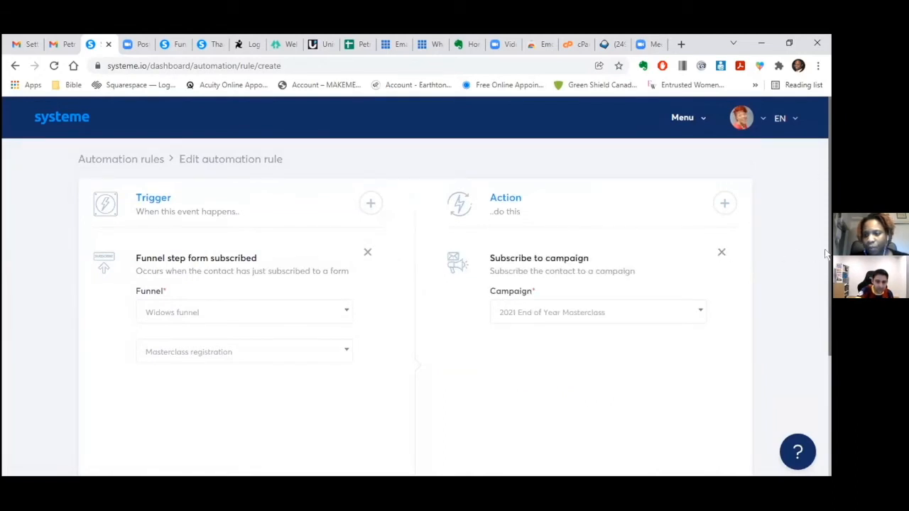
{"action": "scroll", "coordinate": [817, 448], "scroll_direction": "down", "scroll_amount": 3}
- Save the masterclass campaign rule and go to the Contacts > Tags list
{"action": "left_click", "coordinate": [697, 402]}
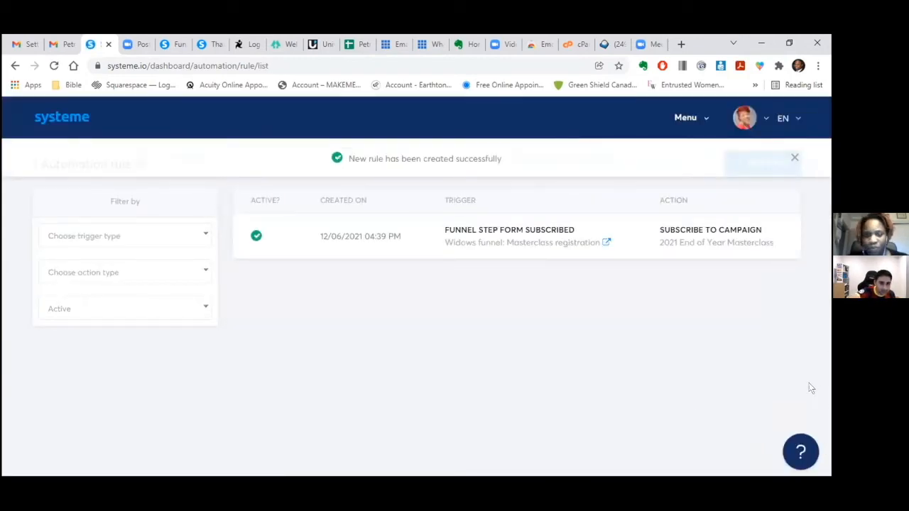
{"action": "left_click", "coordinate": [702, 118]}
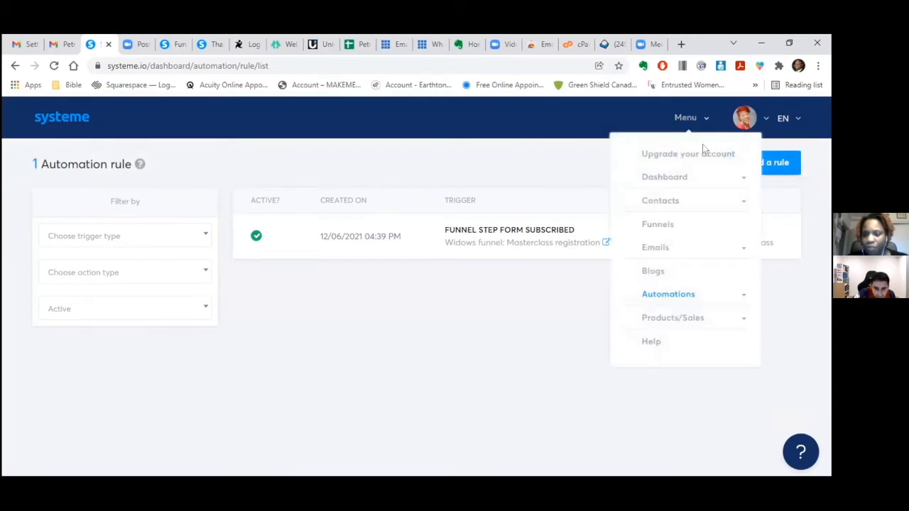
{"action": "left_click", "coordinate": [685, 295]}
{"action": "left_click", "coordinate": [675, 203]}
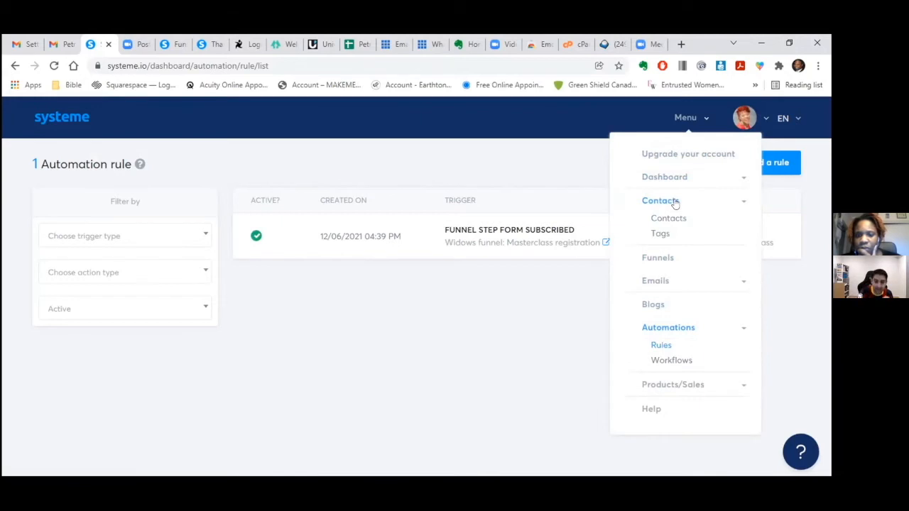
{"action": "left_click", "coordinate": [665, 235]}
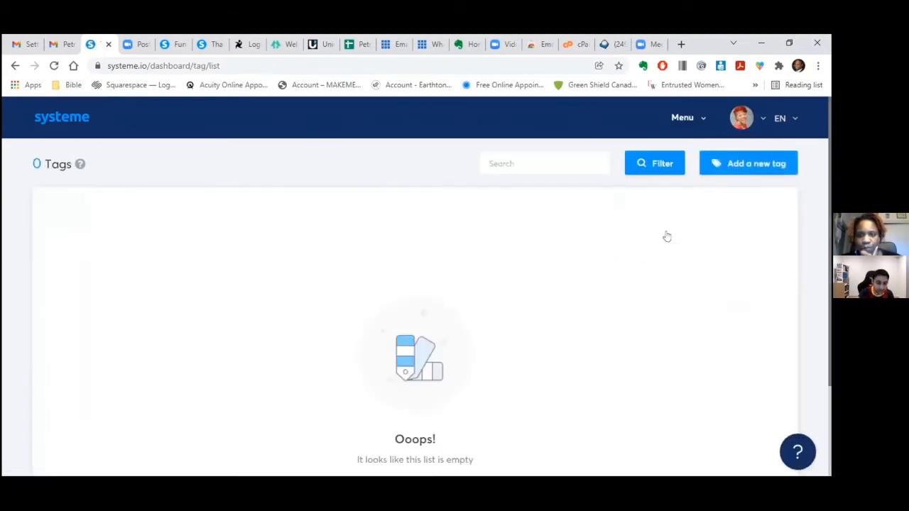
- Create a new tag named 'December 2021 Masterclass (Lead)'
{"action": "left_click", "coordinate": [729, 163]}
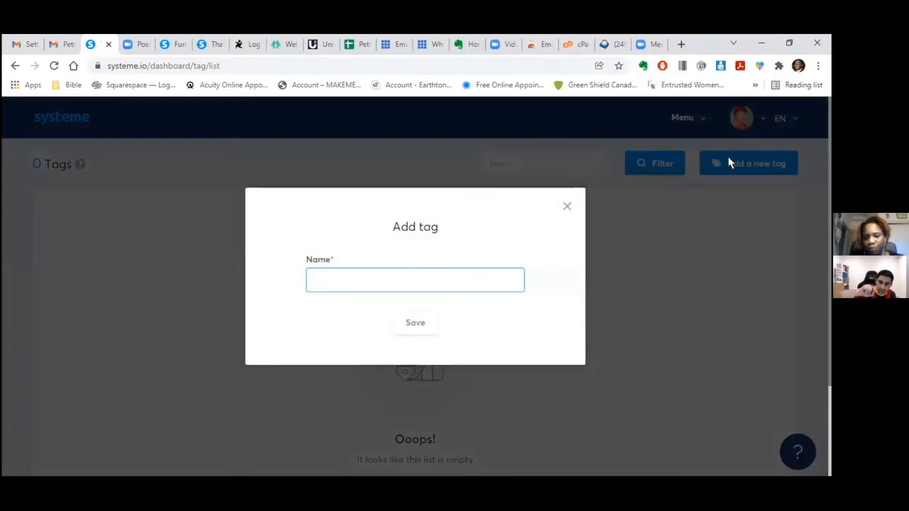
{"action": "type", "text": "D"}
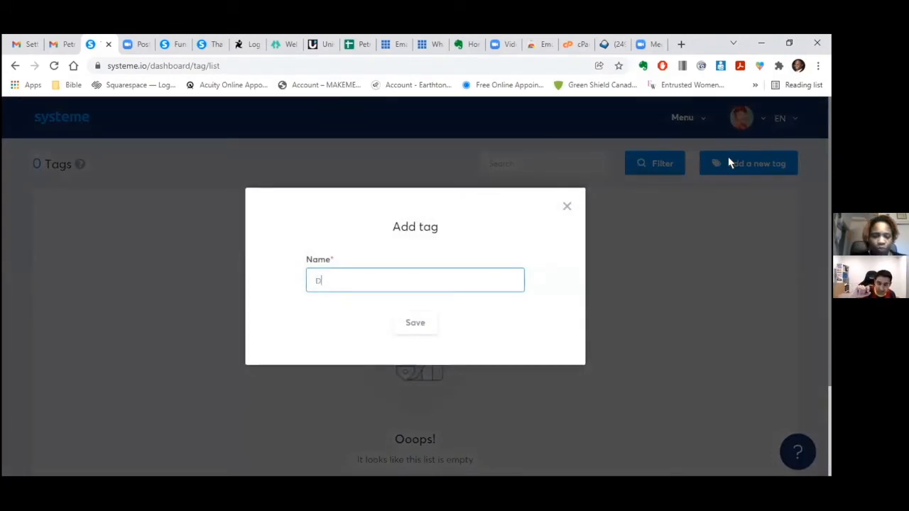
{"action": "type", "text": "ecember 2021 Mast"}
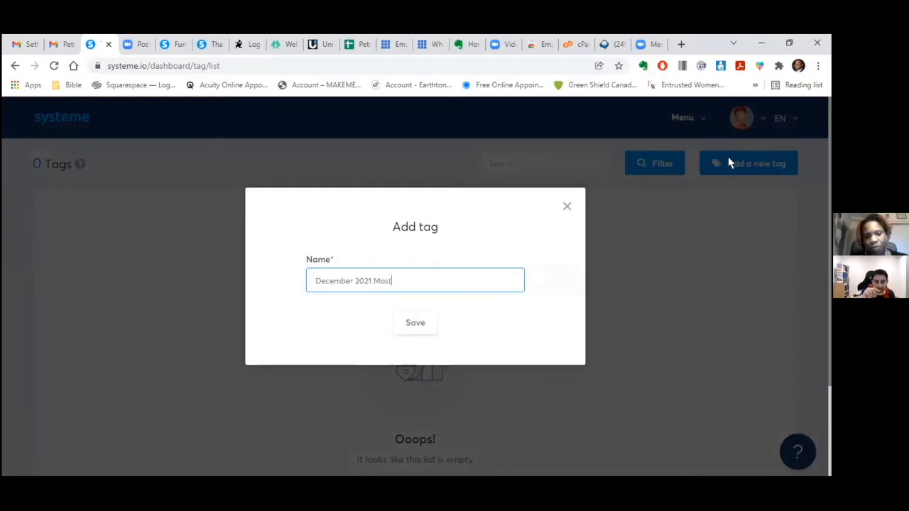
{"action": "type", "text": "erclass (Lead)"}
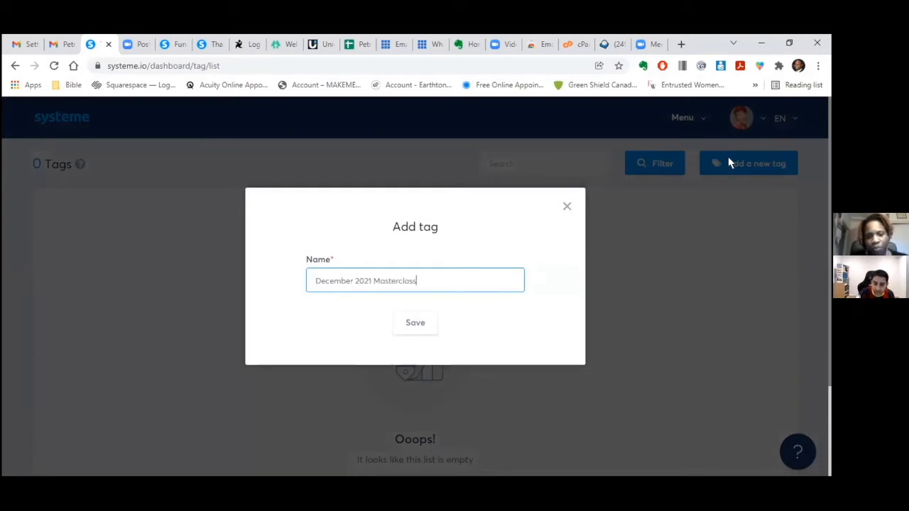
{"action": "left_click", "coordinate": [416, 323]}
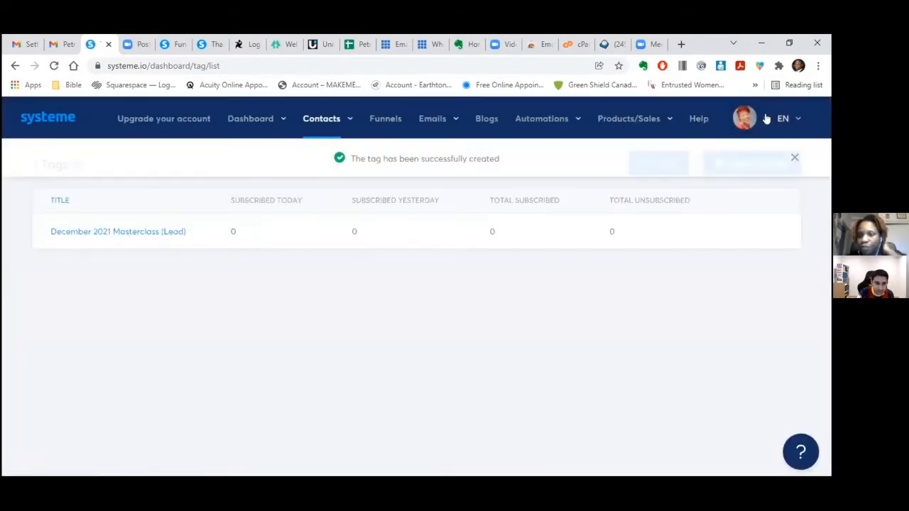
{"action": "left_click", "coordinate": [767, 118]}
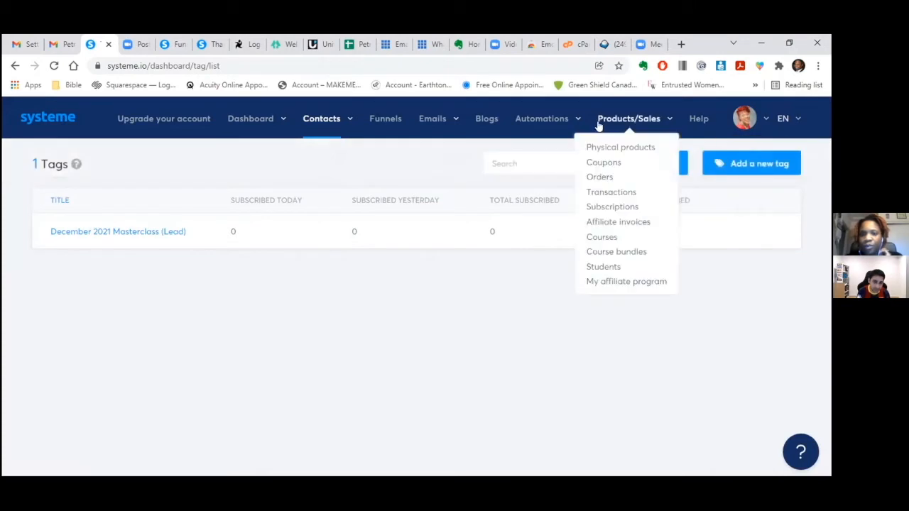
{"action": "mouse_move", "coordinate": [590, 122]}
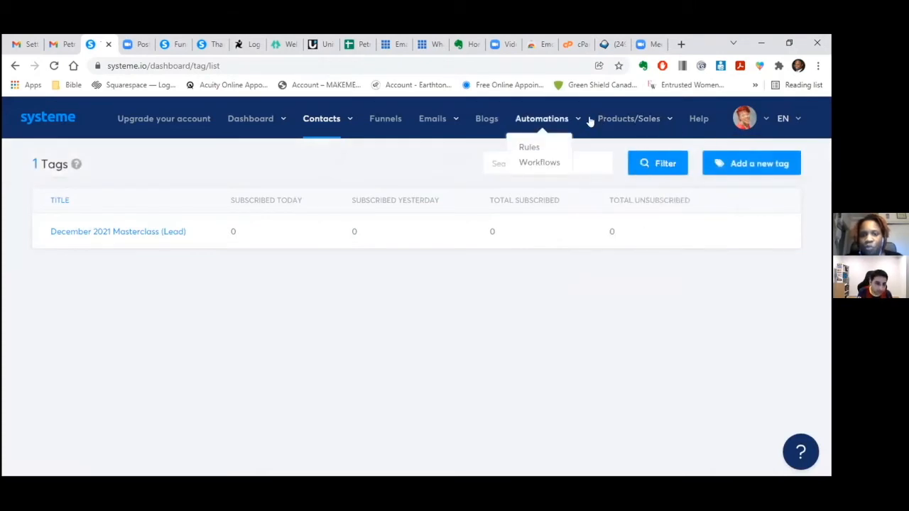
- Add an Add a tag action with 'December 2021 Masterclass (Lead)' to the rule and save it
{"action": "left_click", "coordinate": [590, 121]}
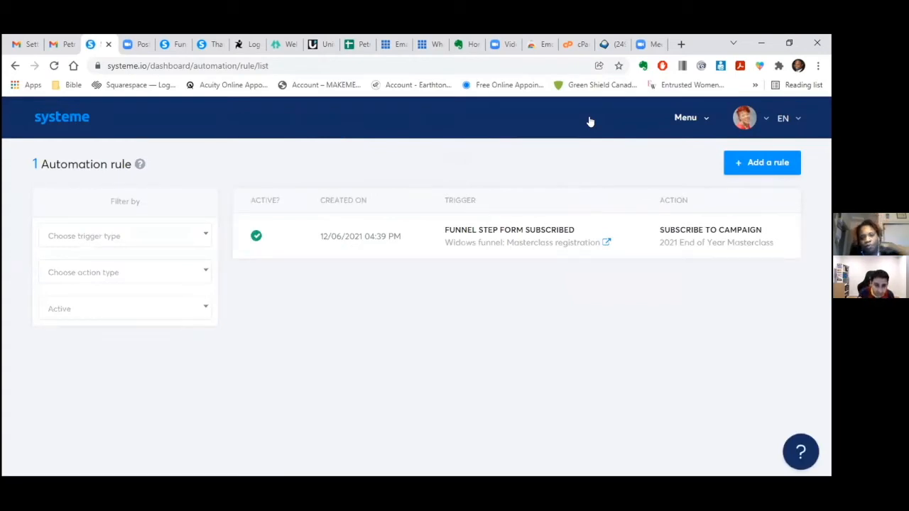
{"action": "left_click", "coordinate": [523, 229]}
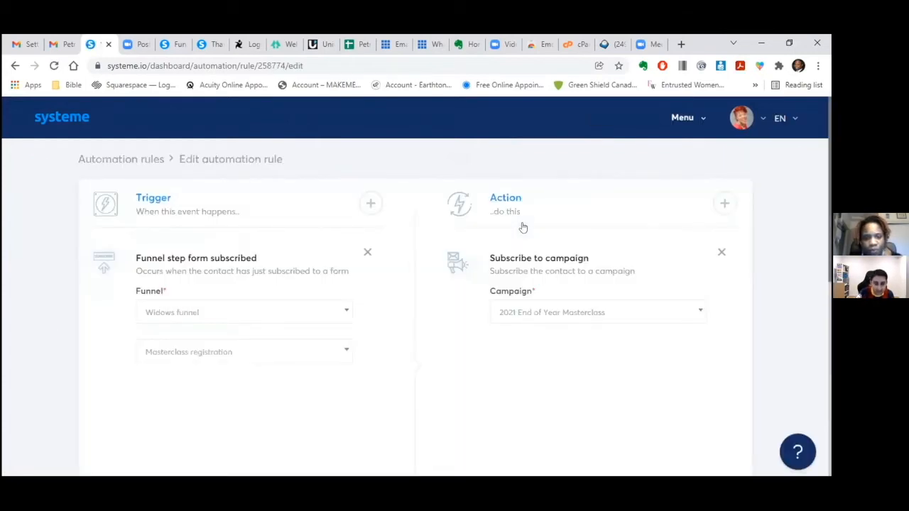
{"action": "left_click", "coordinate": [725, 203]}
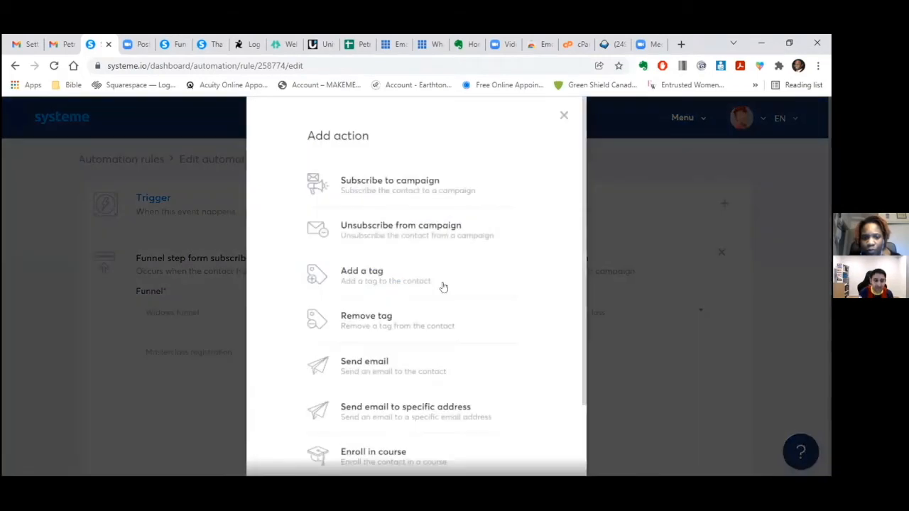
{"action": "left_click", "coordinate": [390, 281]}
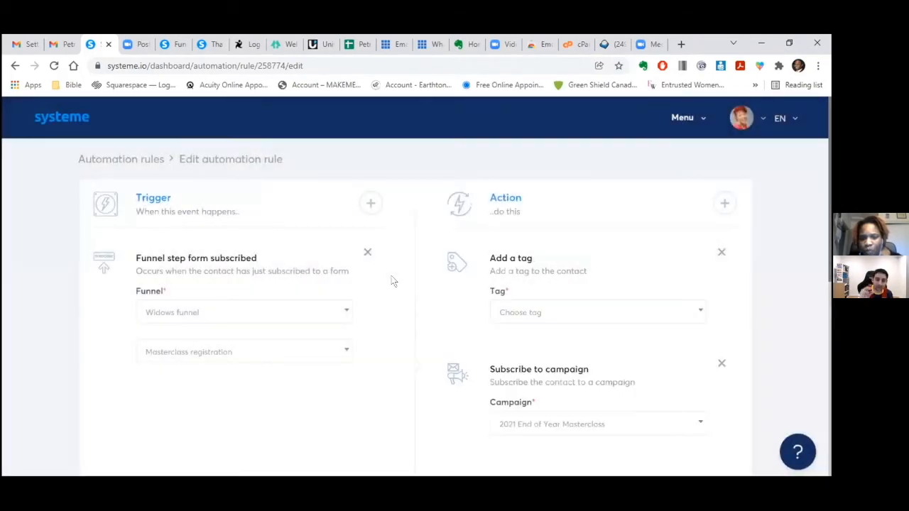
{"action": "left_click", "coordinate": [699, 313]}
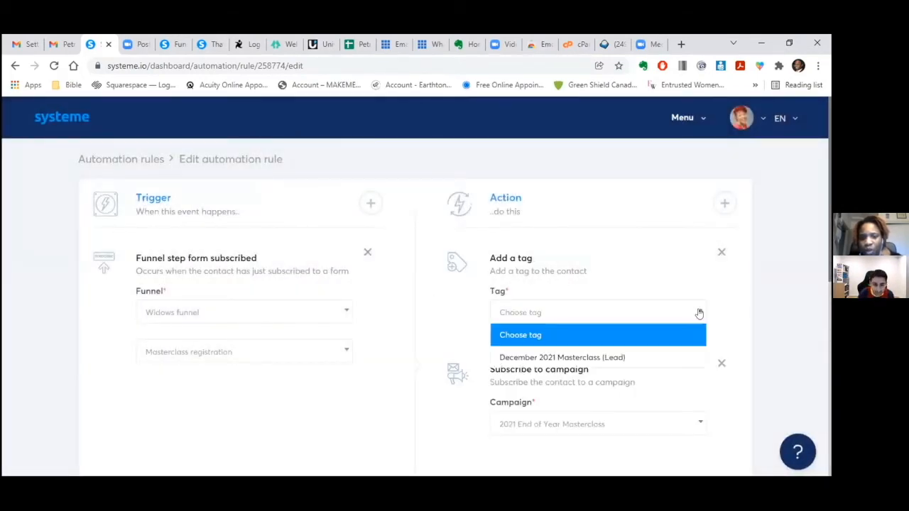
{"action": "left_click", "coordinate": [638, 358]}
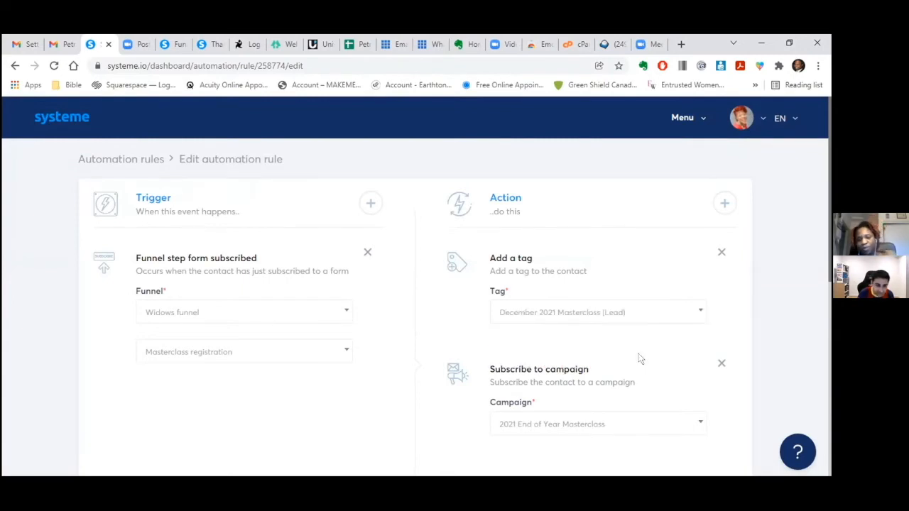
{"action": "scroll", "coordinate": [781, 242], "scroll_direction": "down", "scroll_amount": 10}
{"action": "left_click", "coordinate": [696, 221]}
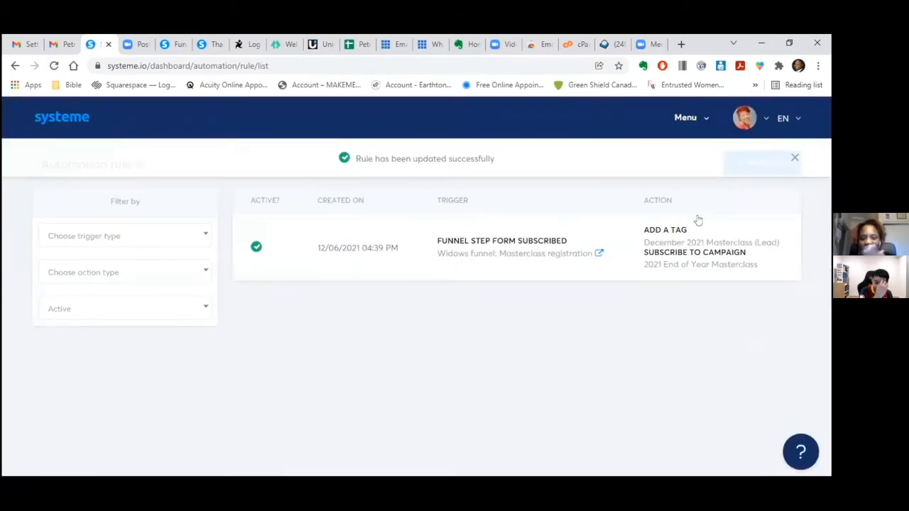
- Open Widows funnel and show the Masterclass registration step's Automation rules tab
{"action": "left_click", "coordinate": [700, 118]}
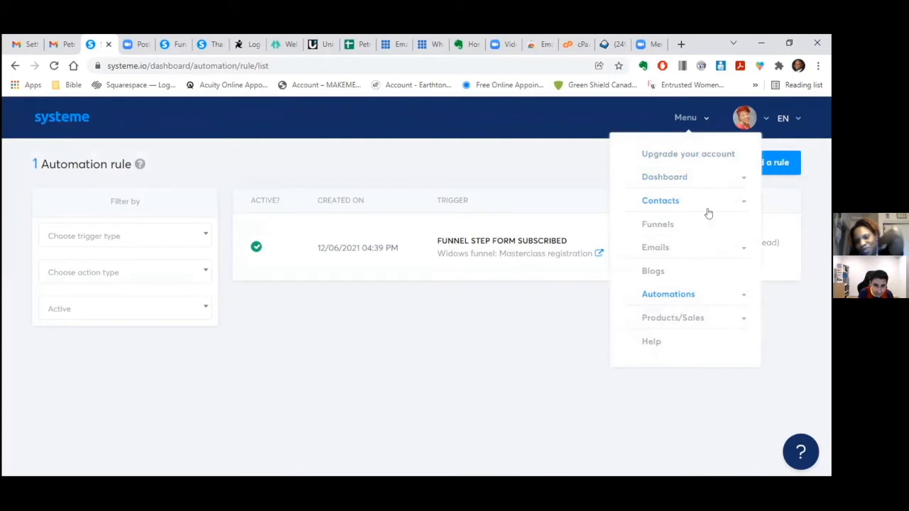
{"action": "left_click", "coordinate": [678, 226]}
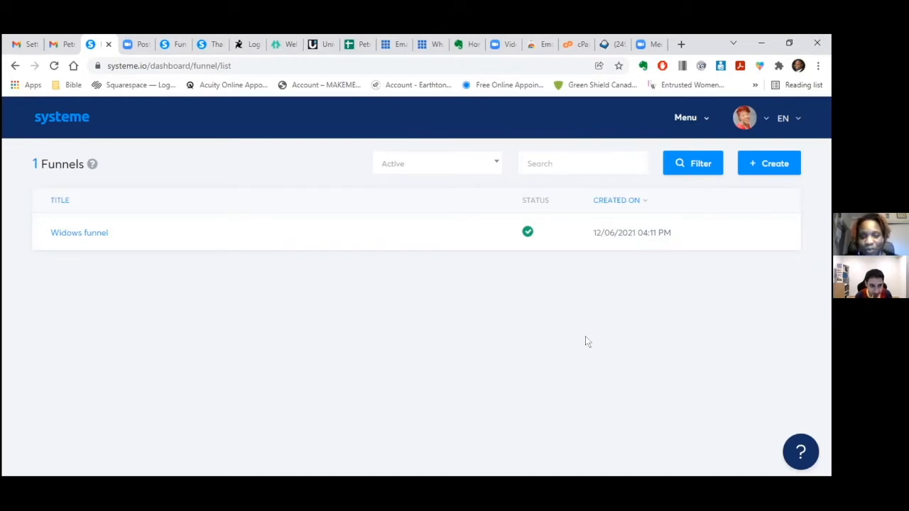
{"action": "left_click", "coordinate": [97, 233]}
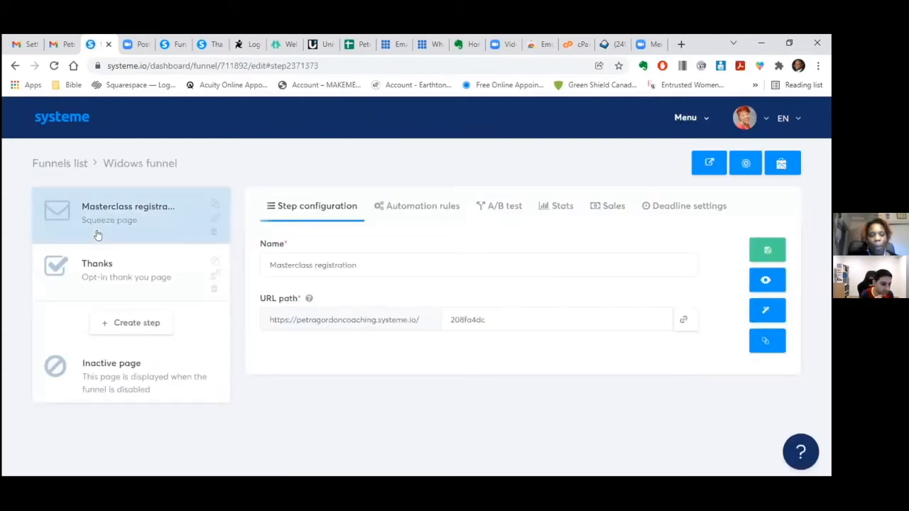
{"action": "left_click", "coordinate": [387, 206]}
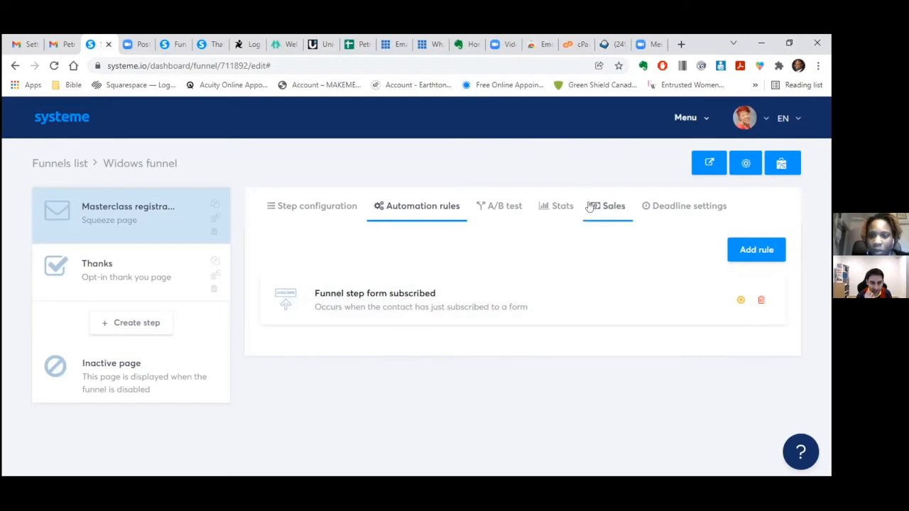
- Check the funnel's stats, which show zero page views, then reopen the Masterclass registration step's settings
{"action": "left_click", "coordinate": [556, 207]}
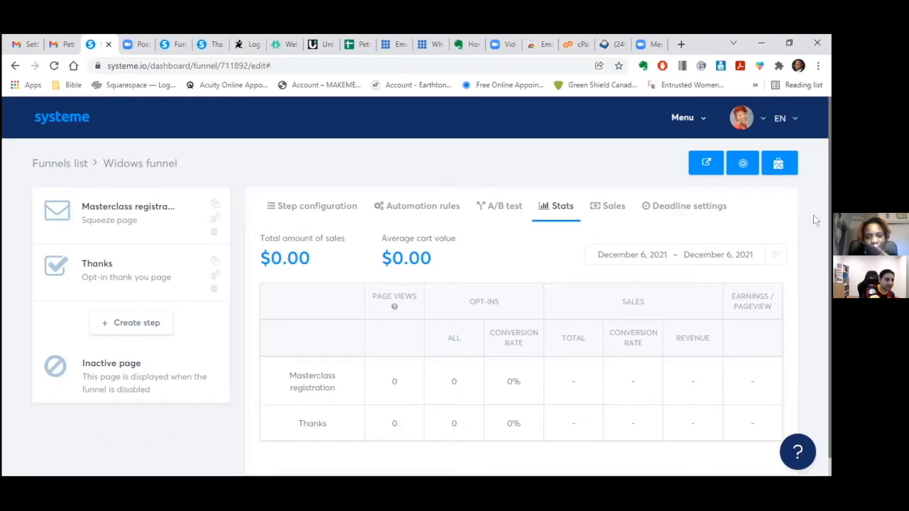
{"action": "left_click", "coordinate": [141, 215]}
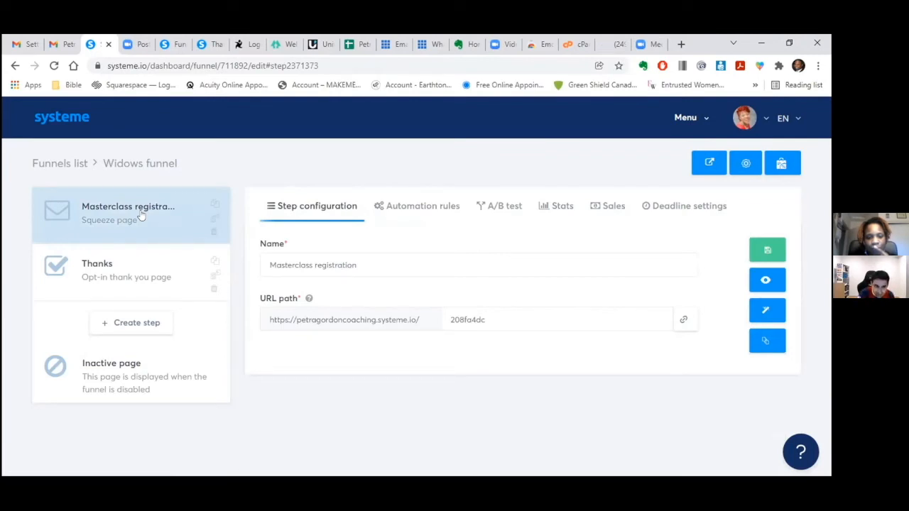
- Edit the Masterclass registration page and scroll to its 'Free Masterclass' headline
{"action": "left_click", "coordinate": [758, 320]}
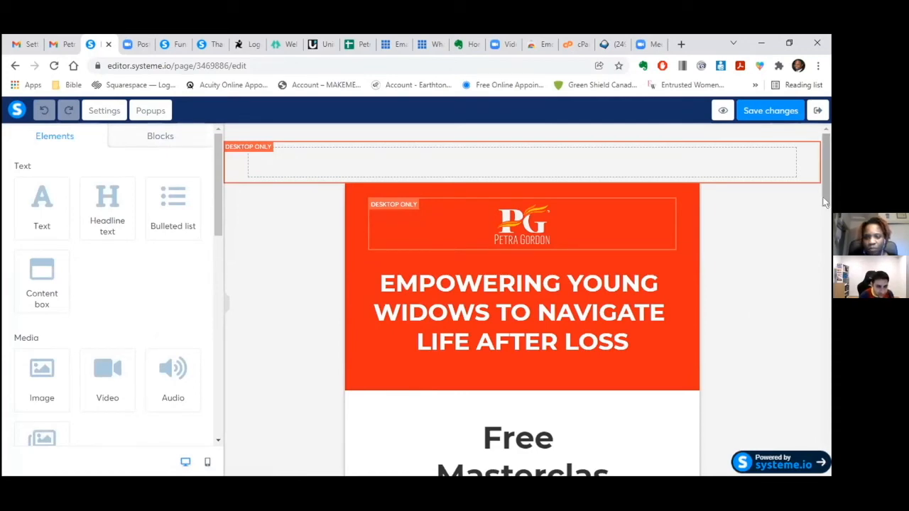
{"action": "left_click_drag", "start_coordinate": [829, 204], "coordinate": [830, 260]}
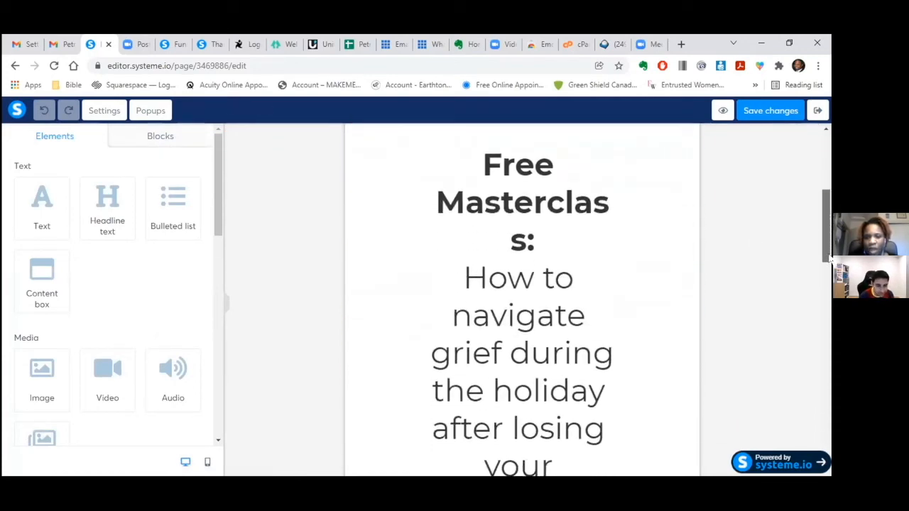
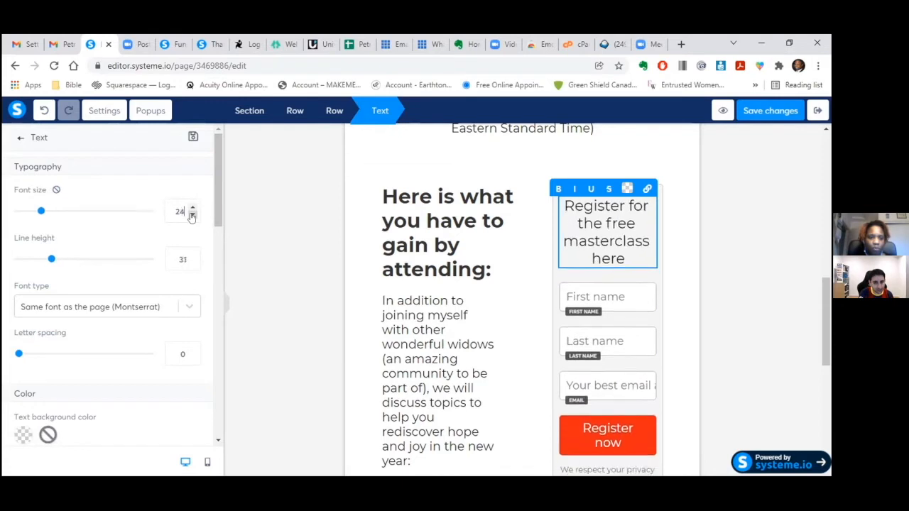
{"action": "left_click", "coordinate": [192, 216]}
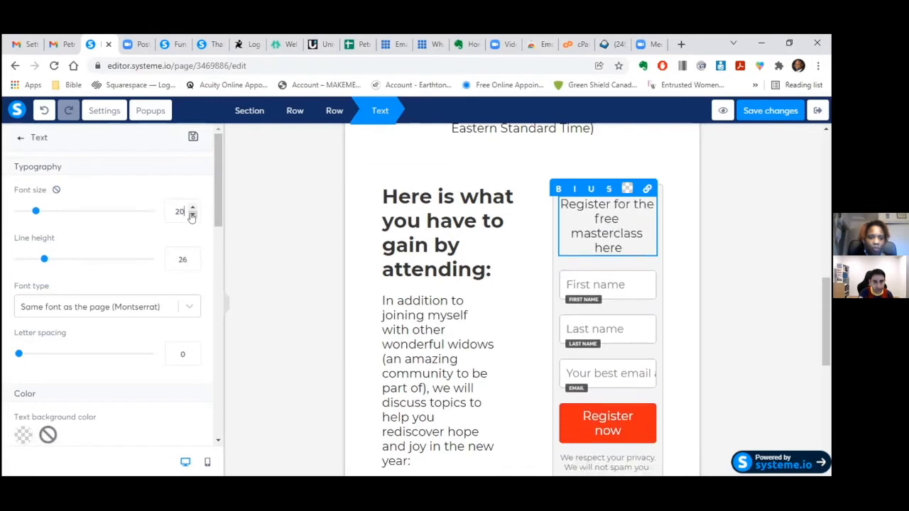
- Set the 'Register for the free masterclass here' heading to font size 20
{"action": "left_click", "coordinate": [648, 374]}
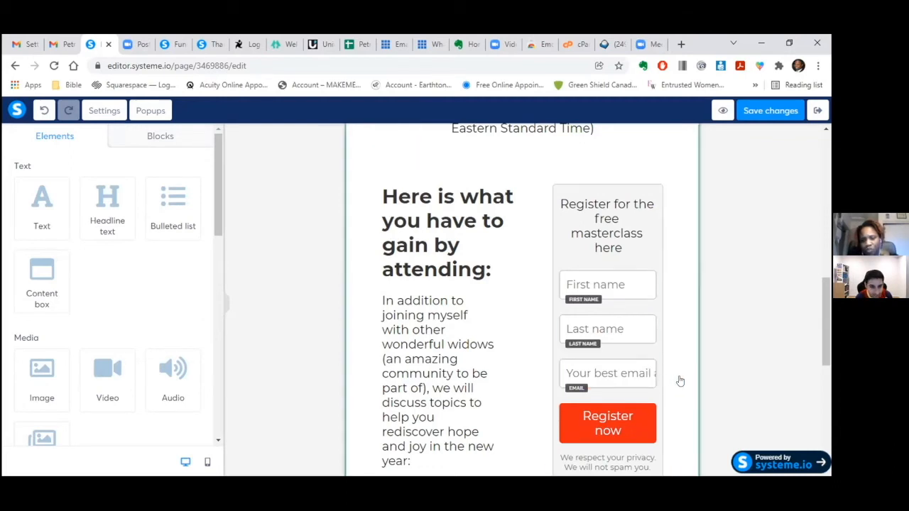
{"action": "left_click", "coordinate": [679, 381]}
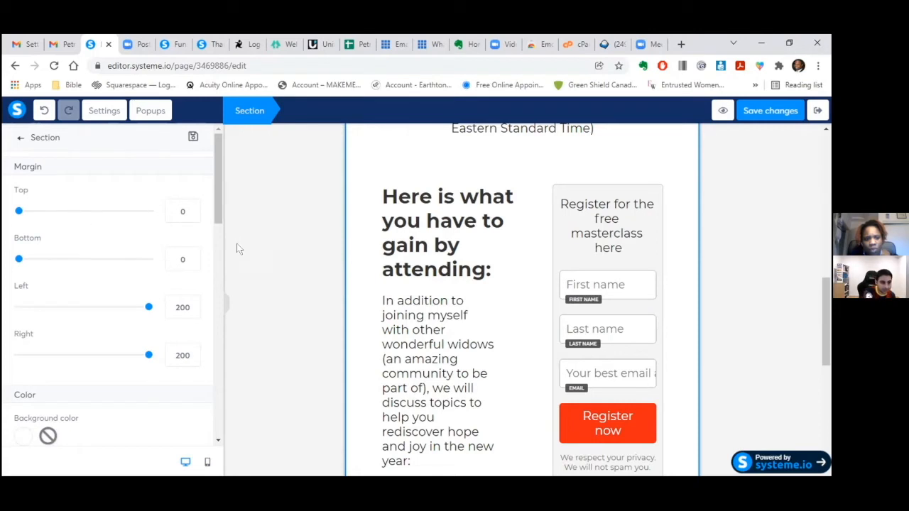
- Start lowering the section's Margin Left from 200
{"action": "left_click", "coordinate": [191, 313]}
{"action": "left_click", "coordinate": [191, 313]}
{"action": "left_click", "coordinate": [191, 313]}
{"action": "left_click", "coordinate": [191, 313]}
{"action": "left_click", "coordinate": [191, 313]}
{"action": "left_click", "coordinate": [191, 314]}
{"action": "left_click", "coordinate": [191, 313]}
{"action": "left_click", "coordinate": [191, 314]}
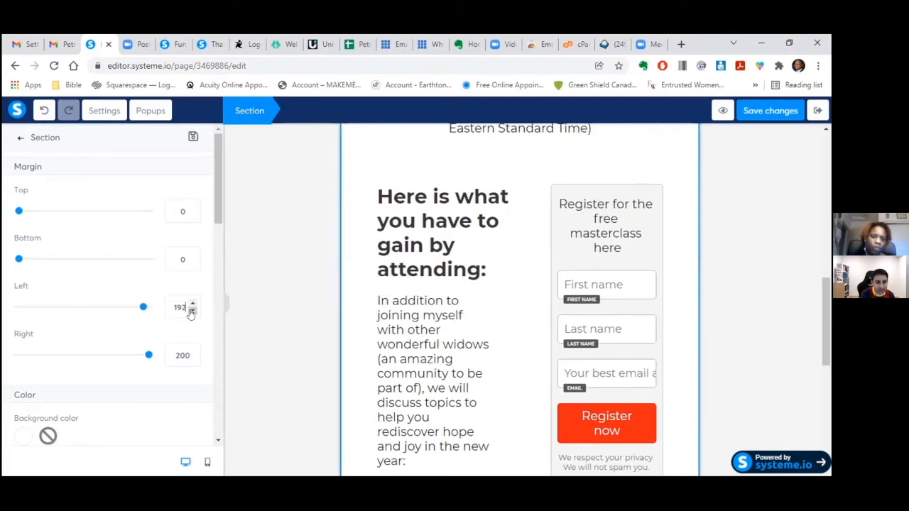
{"action": "key", "text": "BackSpace"}
{"action": "key", "text": "BackSpace"}
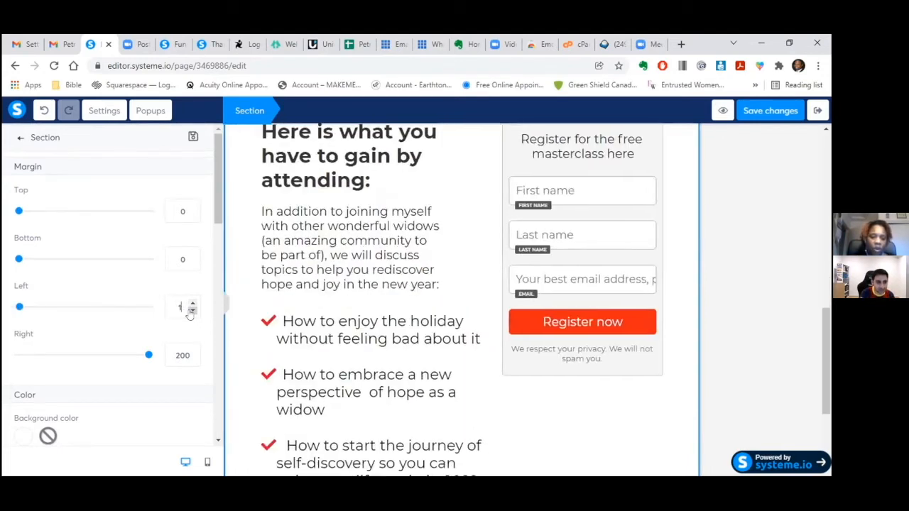
{"action": "type", "text": "00"}
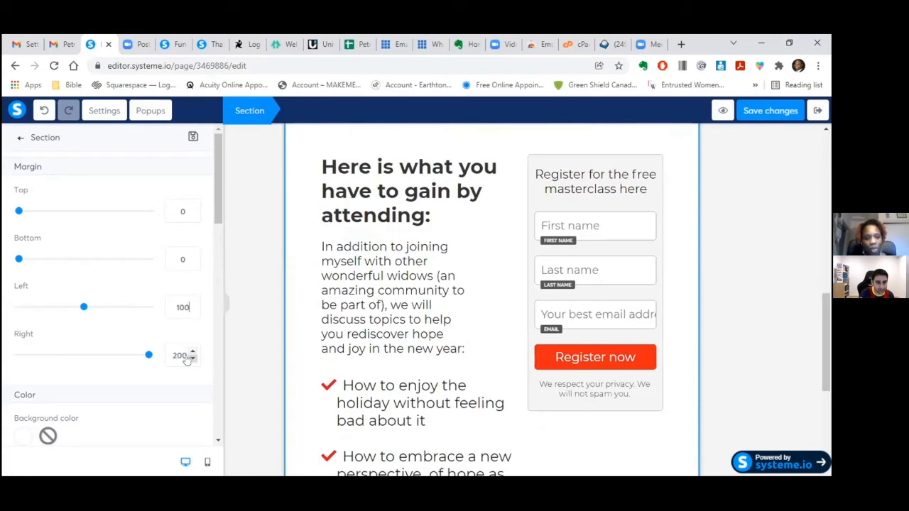
- Set the section's Margin Right to 50
{"action": "double_click", "coordinate": [180, 356]}
{"action": "type", "text": "010"}
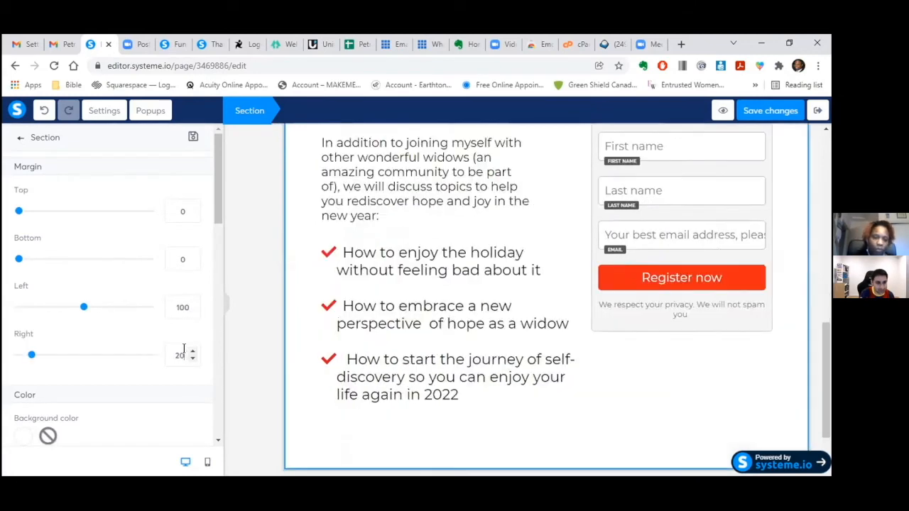
{"action": "type", "text": "0"}
{"action": "key", "text": "BackSpace"}
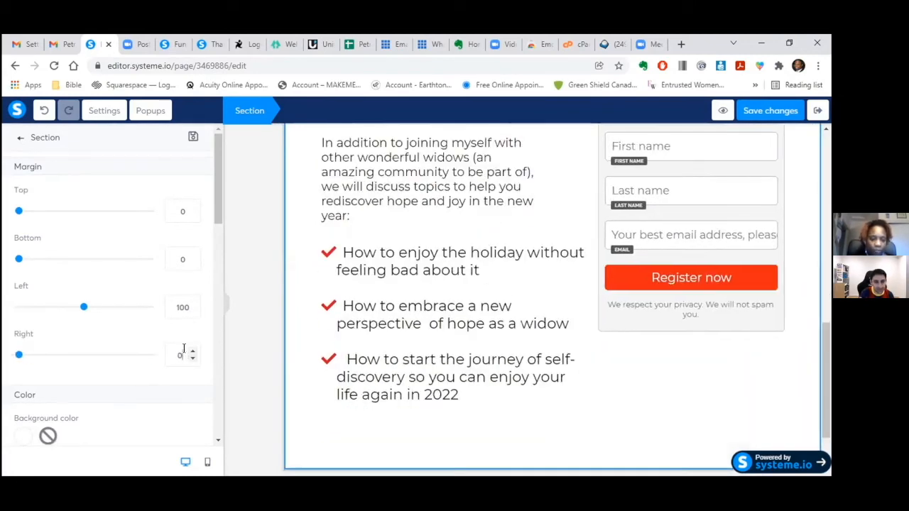
{"action": "type", "text": "0"}
{"action": "key", "text": "BackSpace"}
{"action": "key", "text": "BackSpace"}
{"action": "key", "text": "BackSpace"}
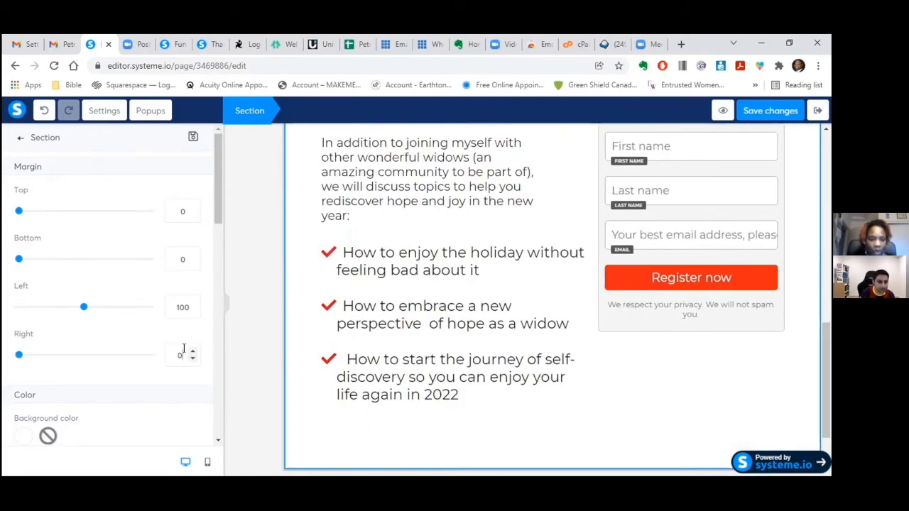
{"action": "type", "text": "100"}
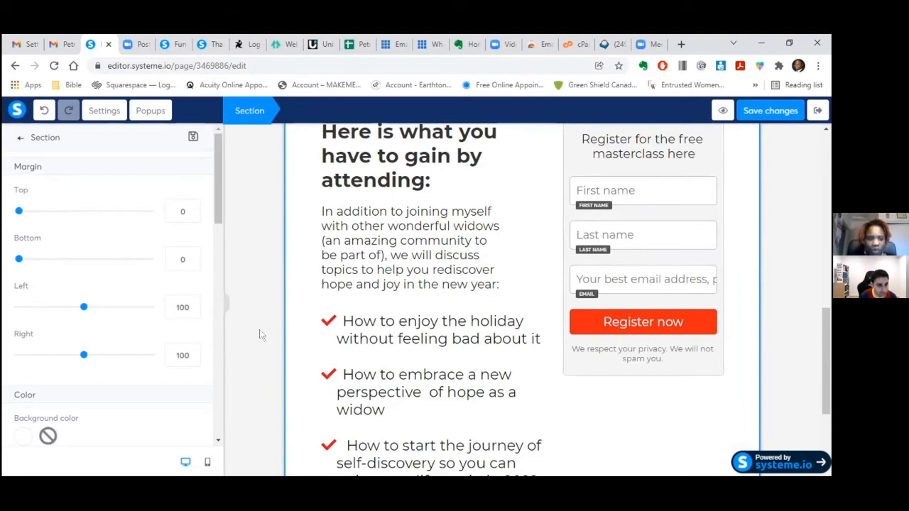
{"action": "left_click", "coordinate": [183, 354]}
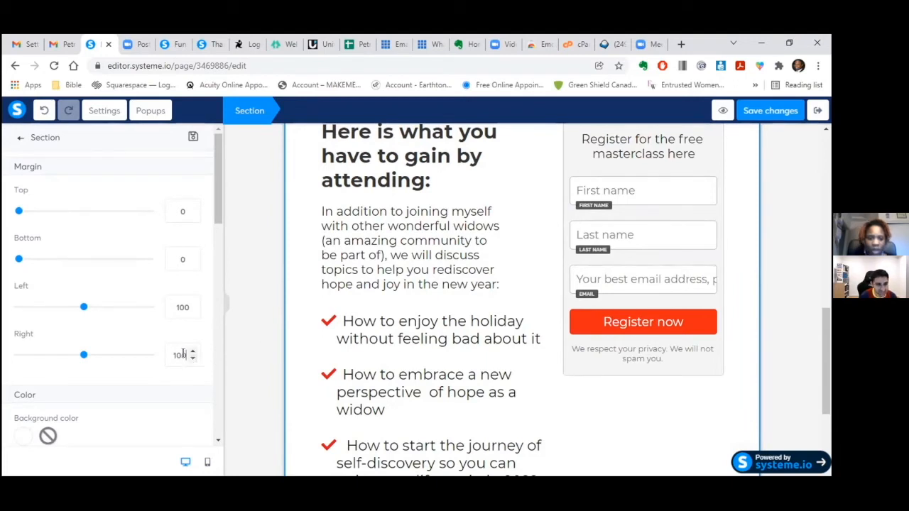
{"action": "key", "text": "BackSpace"}
{"action": "key", "text": "BackSpace"}
{"action": "key", "text": "BackSpace"}
{"action": "type", "text": "50"}
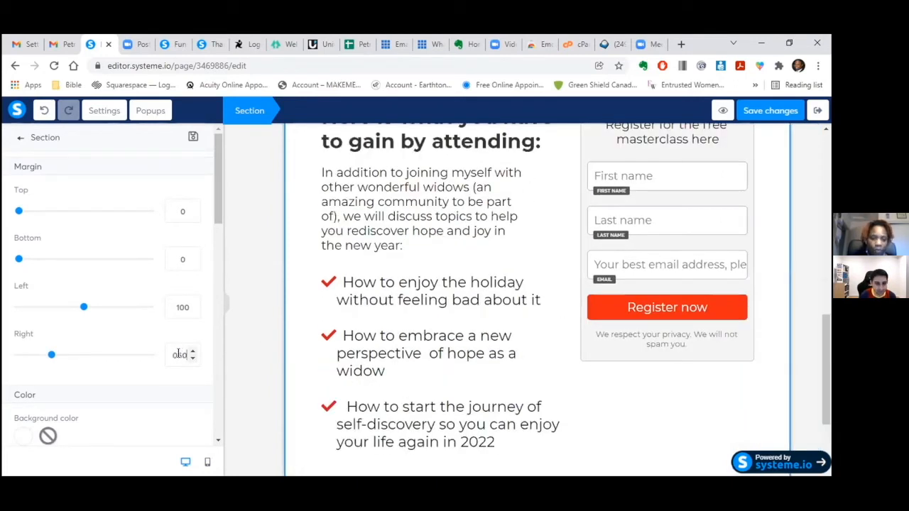
{"action": "left_click", "coordinate": [178, 354]}
{"action": "key", "text": "BackSpace"}
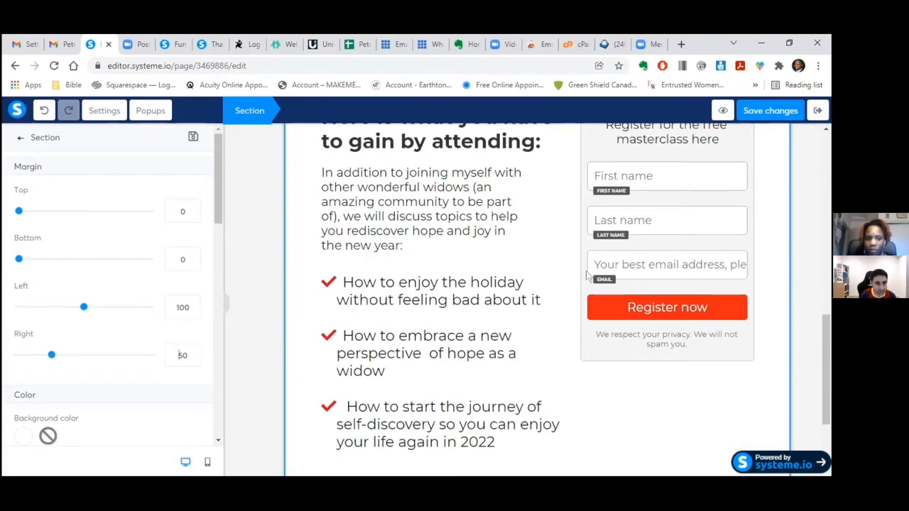
- Set the section's Margin Left to 50
{"action": "double_click", "coordinate": [178, 307]}
{"action": "key", "text": "BackSpace"}
{"action": "type", "text": "50"}
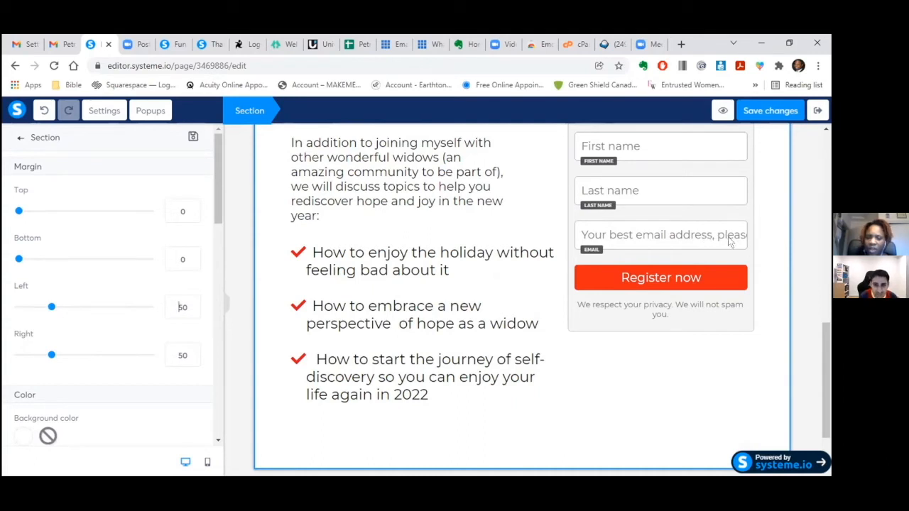
{"action": "left_click", "coordinate": [716, 236]}
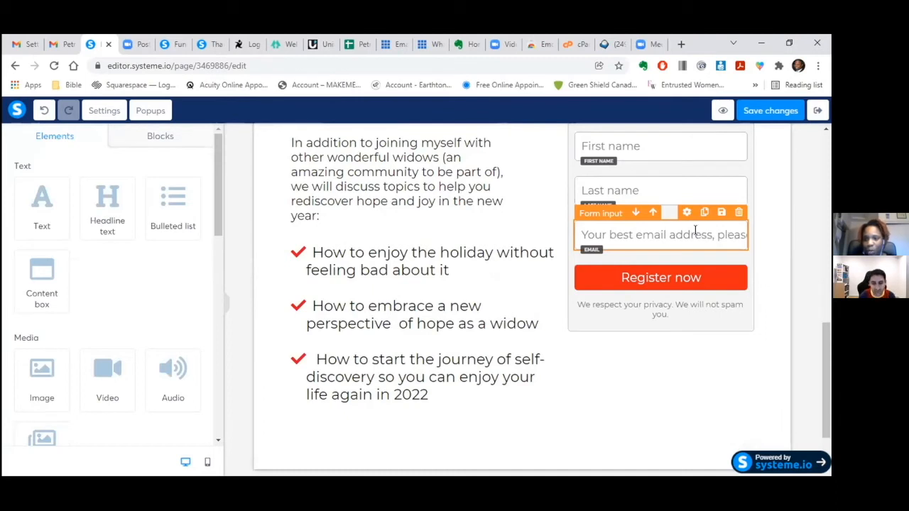
- Trim the email placeholder to 'Your best email address' and save the page
{"action": "left_click", "coordinate": [734, 231]}
{"action": "left_click", "coordinate": [734, 231]}
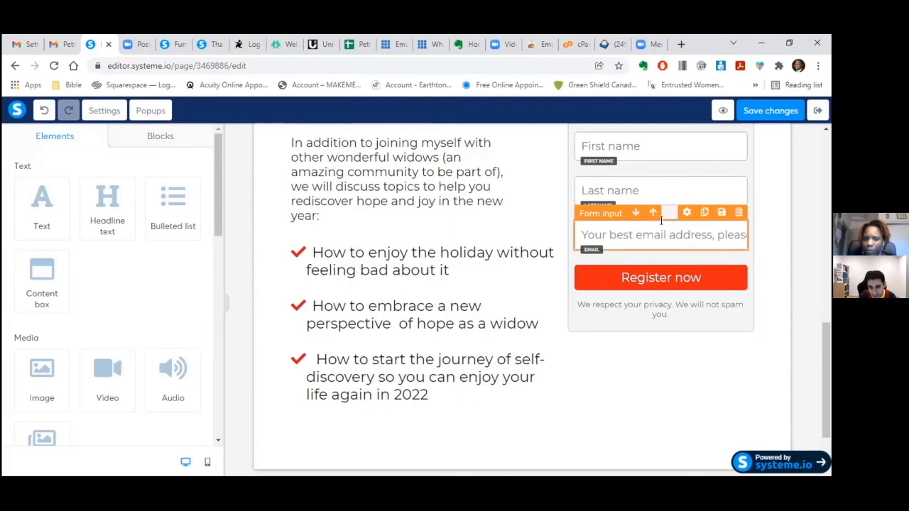
{"action": "left_click", "coordinate": [687, 213]}
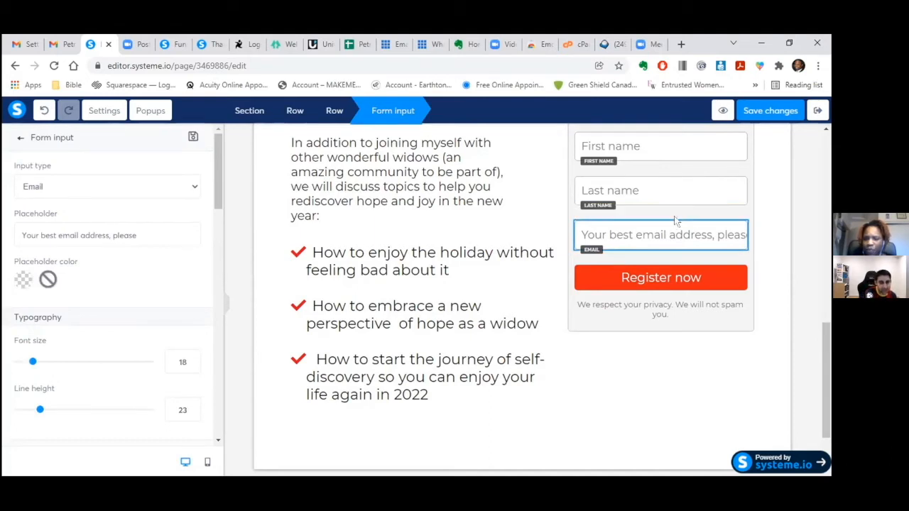
{"action": "left_click", "coordinate": [640, 228]}
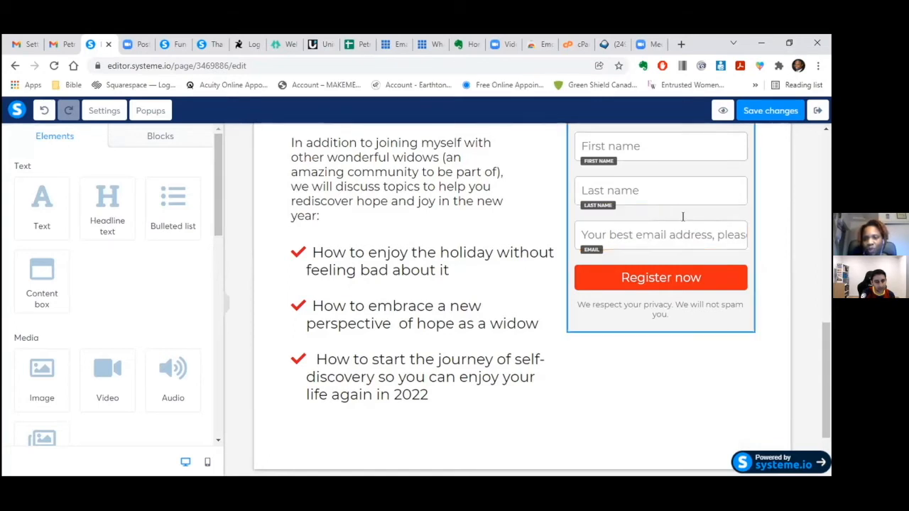
{"action": "left_click", "coordinate": [687, 214]}
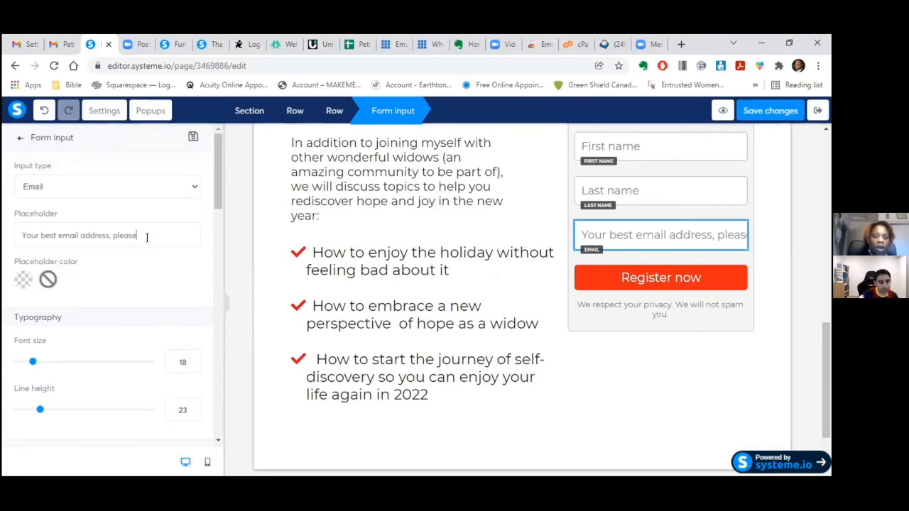
{"action": "key", "text": "BackSpace"}
{"action": "key", "text": "BackSpace"}
{"action": "key", "text": "BackSpace"}
{"action": "key", "text": "BackSpace"}
{"action": "key", "text": "BackSpace"}
{"action": "key", "text": "BackSpace"}
{"action": "key", "text": "BackSpace"}
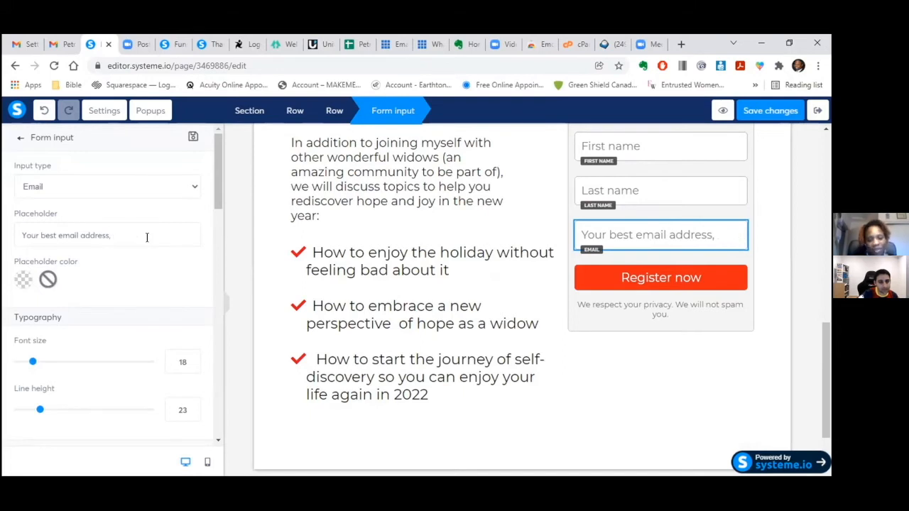
{"action": "key", "text": "BackSpace"}
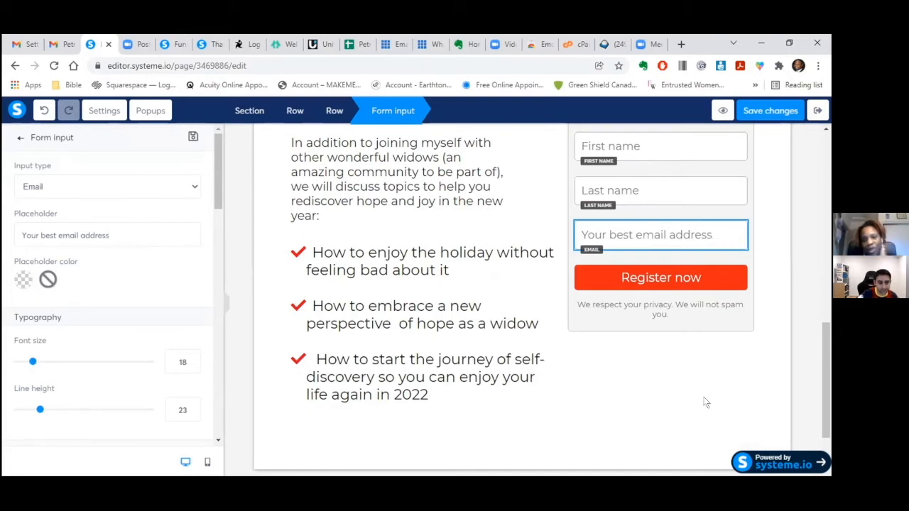
{"action": "left_click", "coordinate": [763, 111]}
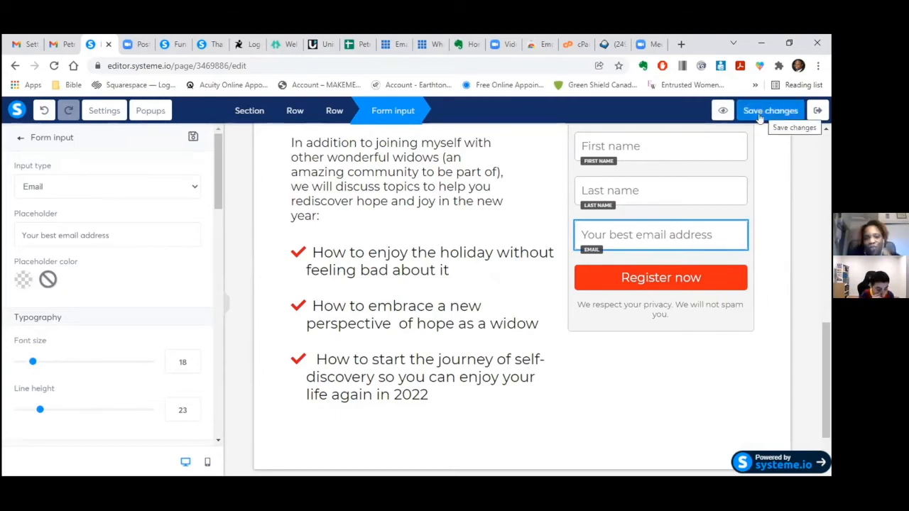
{"action": "left_click", "coordinate": [709, 276]}
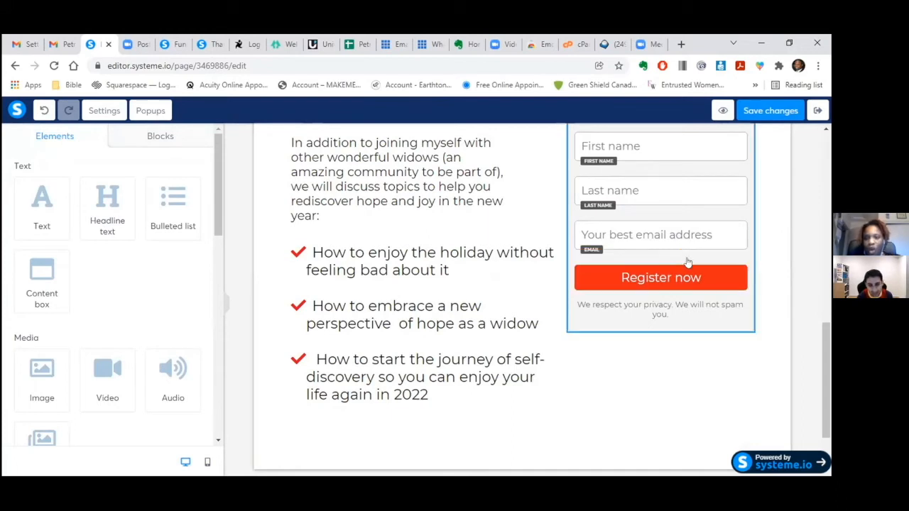
- Keep the Register now button's click action on 'Send form', save, and exit the editor
{"action": "left_click", "coordinate": [686, 257]}
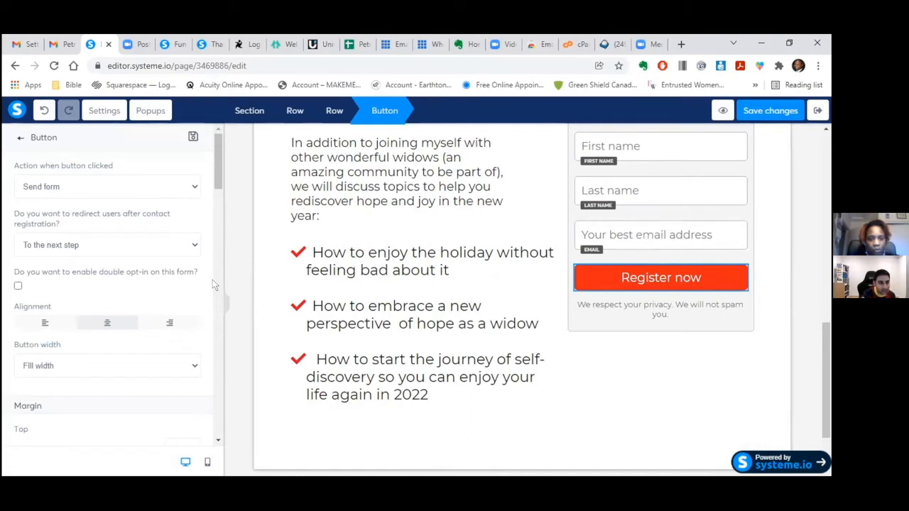
{"action": "left_click", "coordinate": [193, 186]}
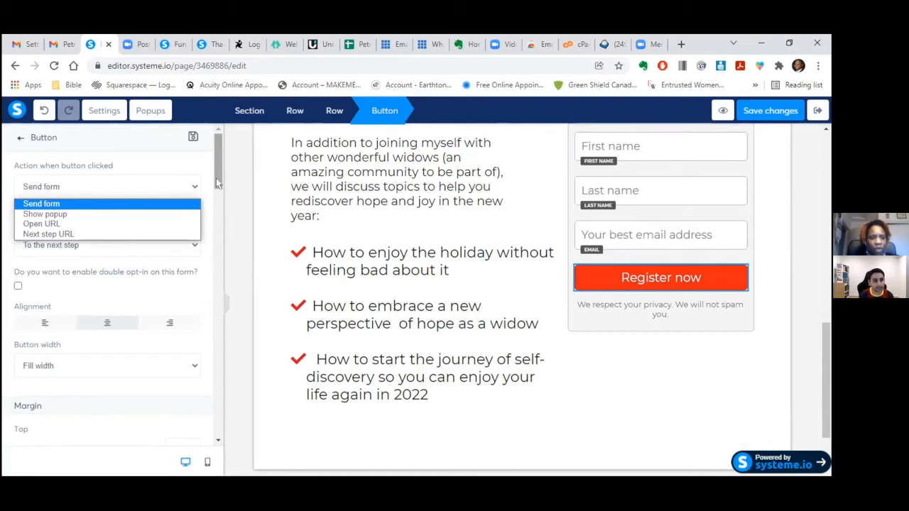
{"action": "left_click", "coordinate": [196, 188]}
{"action": "left_click", "coordinate": [195, 188]}
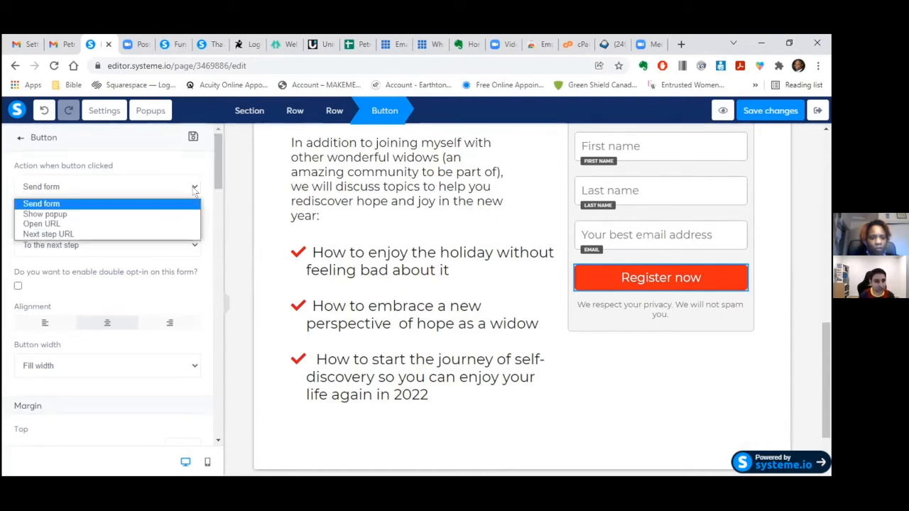
{"action": "left_click", "coordinate": [203, 184]}
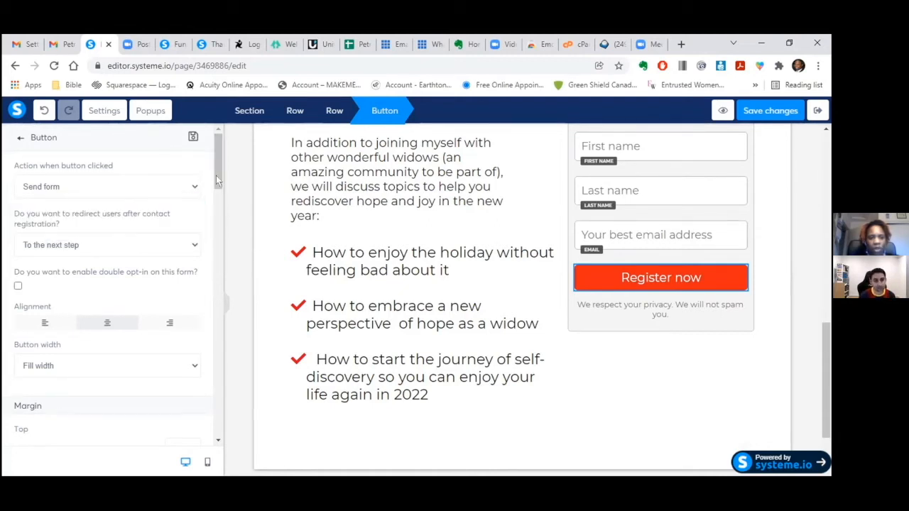
{"action": "left_click", "coordinate": [779, 111]}
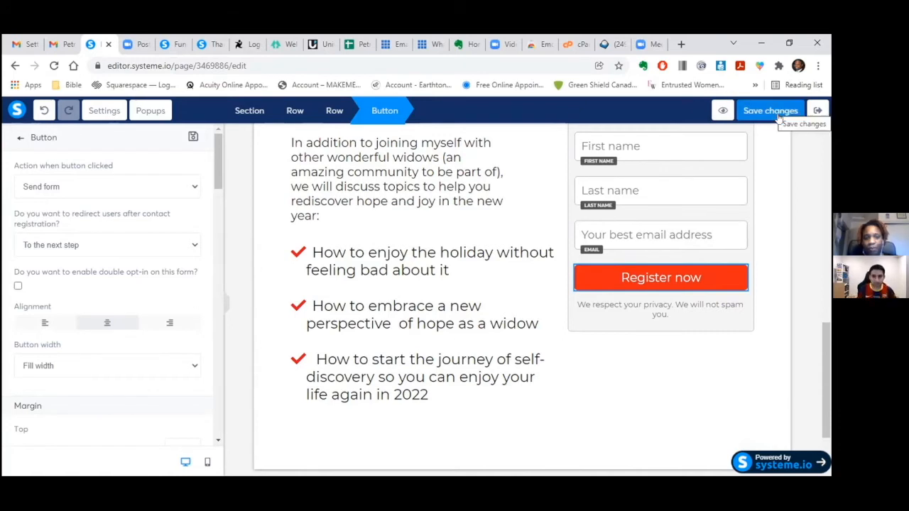
{"action": "left_click", "coordinate": [820, 109]}
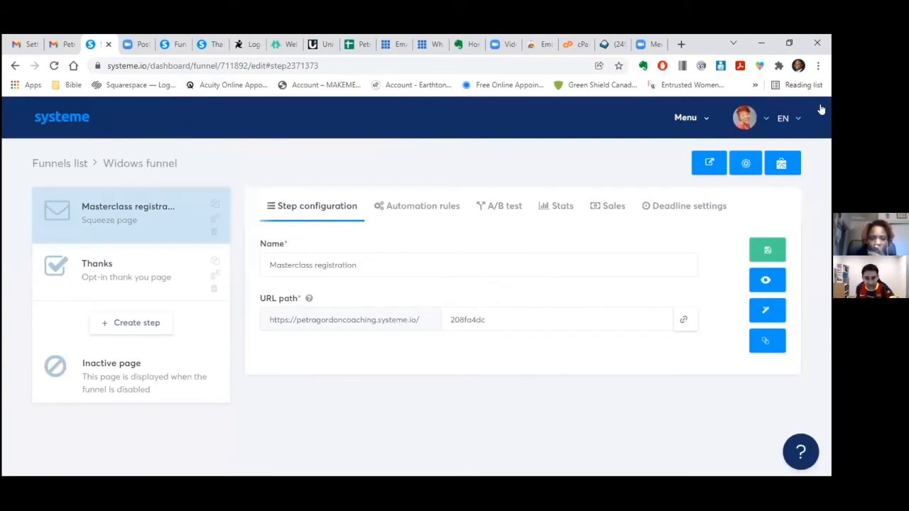
- Copy the squeeze page URL and open a new Chrome Incognito window
{"action": "left_click", "coordinate": [682, 322]}
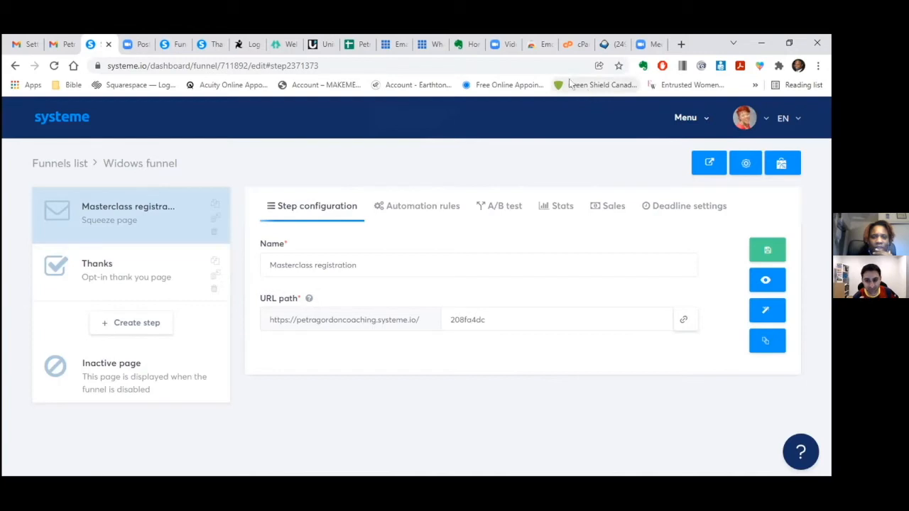
{"action": "left_click", "coordinate": [817, 66]}
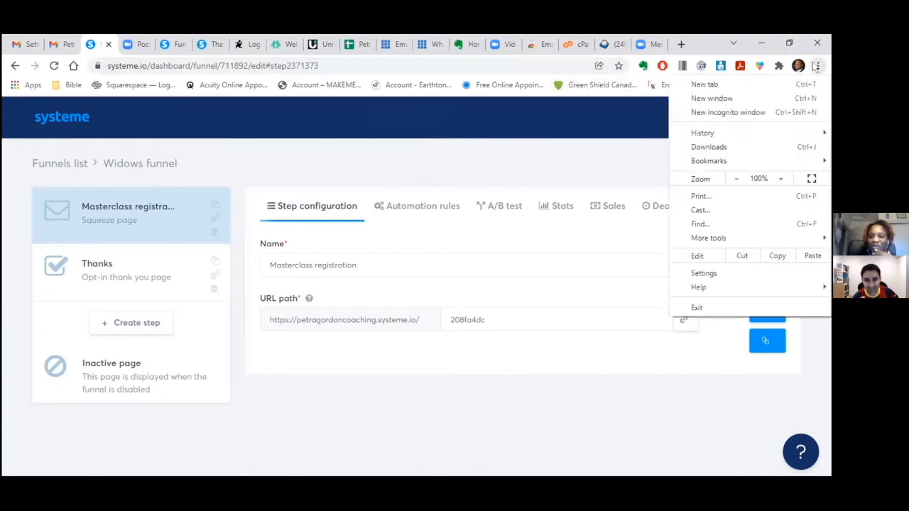
{"action": "left_click", "coordinate": [752, 114]}
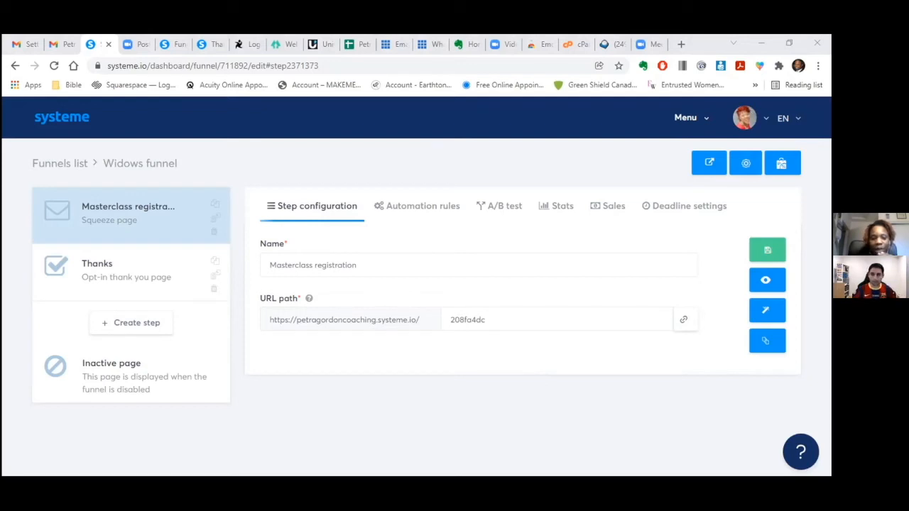
{"action": "key", "text": "ctrl+shift+n"}
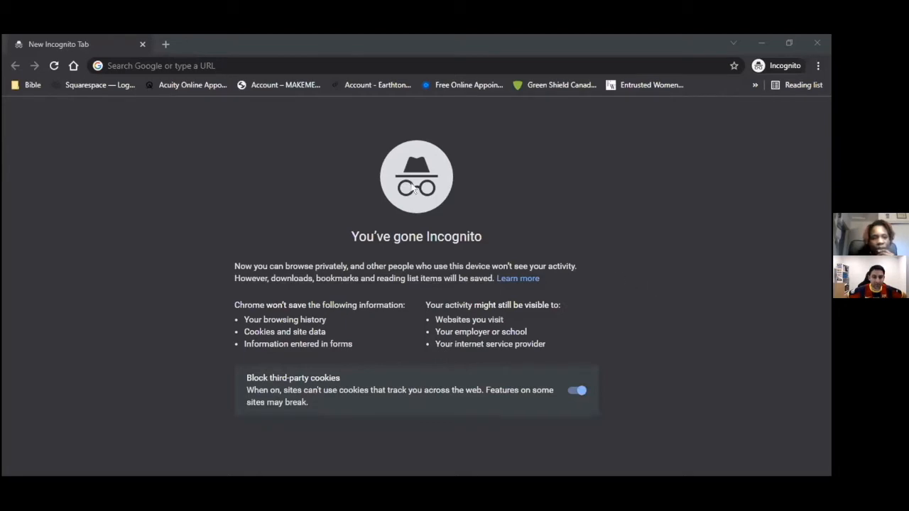
- Paste the copied squeeze page link into the incognito address bar and load it
{"action": "left_click", "coordinate": [235, 64]}
{"action": "right_click", "coordinate": [235, 64]}
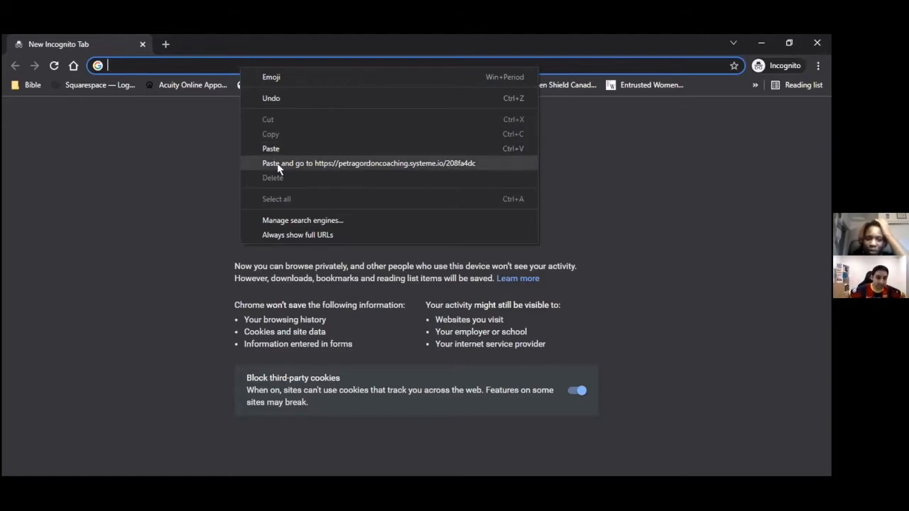
{"action": "left_click", "coordinate": [278, 169]}
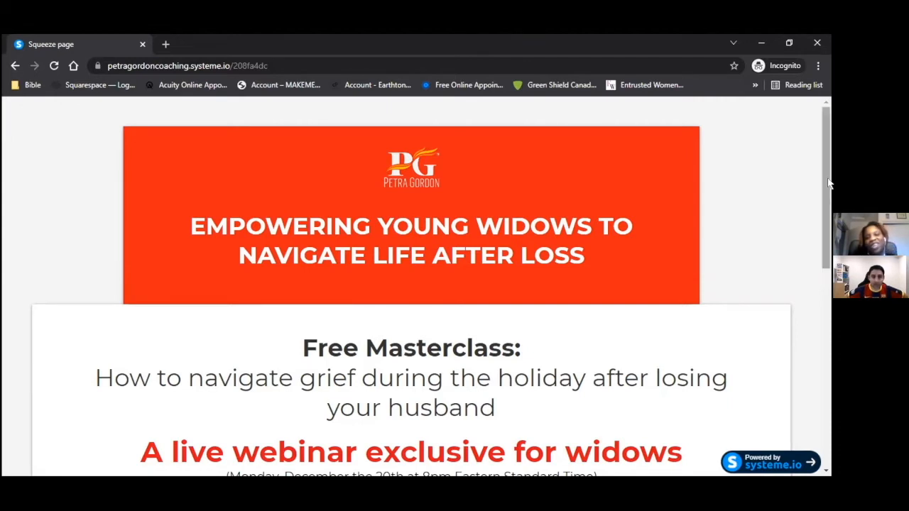
- Scroll to the form and enter 'demo' and 'account' as the first and last name
{"action": "left_click_drag", "start_coordinate": [821, 182], "coordinate": [830, 384]}
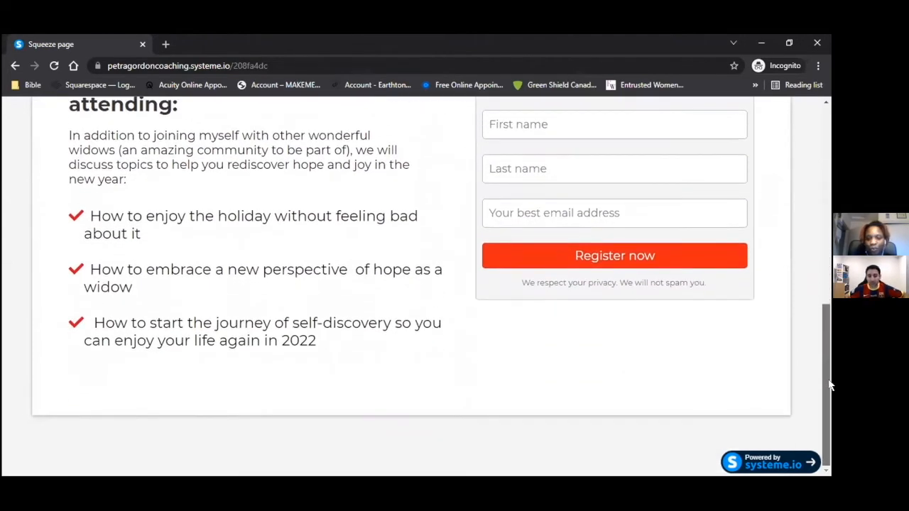
{"action": "scroll", "coordinate": [803, 269], "scroll_direction": "up", "scroll_amount": 1}
{"action": "scroll", "coordinate": [802, 265], "scroll_direction": "up", "scroll_amount": 7}
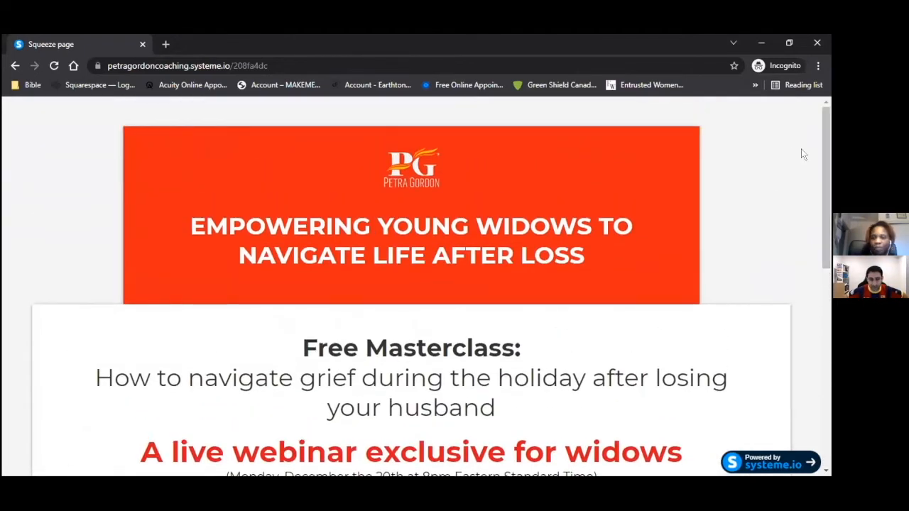
{"action": "scroll", "coordinate": [802, 149], "scroll_direction": "down", "scroll_amount": 5}
{"action": "left_click", "coordinate": [612, 237]}
{"action": "type", "text": "demo"}
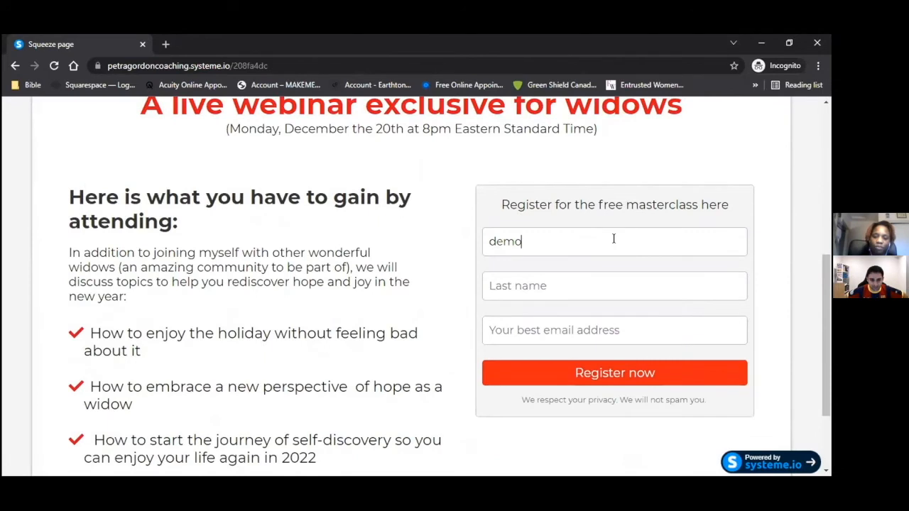
{"action": "left_click", "coordinate": [588, 285]}
{"action": "type", "text": "account"}
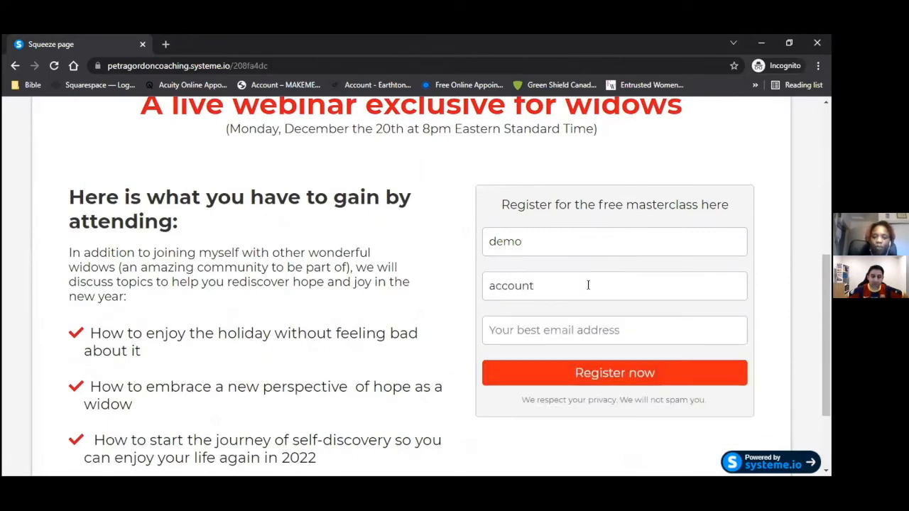
- Fill in the email from a saved address and submit the registration
{"action": "left_click", "coordinate": [574, 333]}
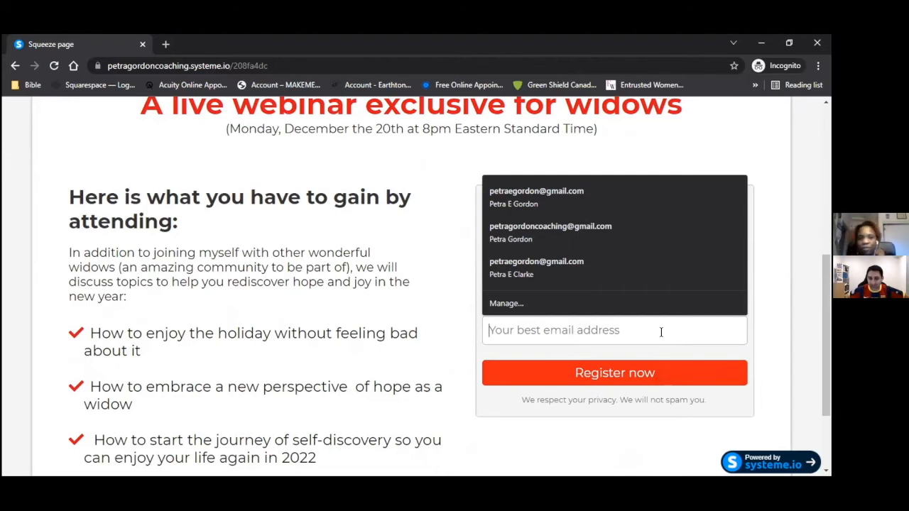
{"action": "left_click", "coordinate": [737, 149]}
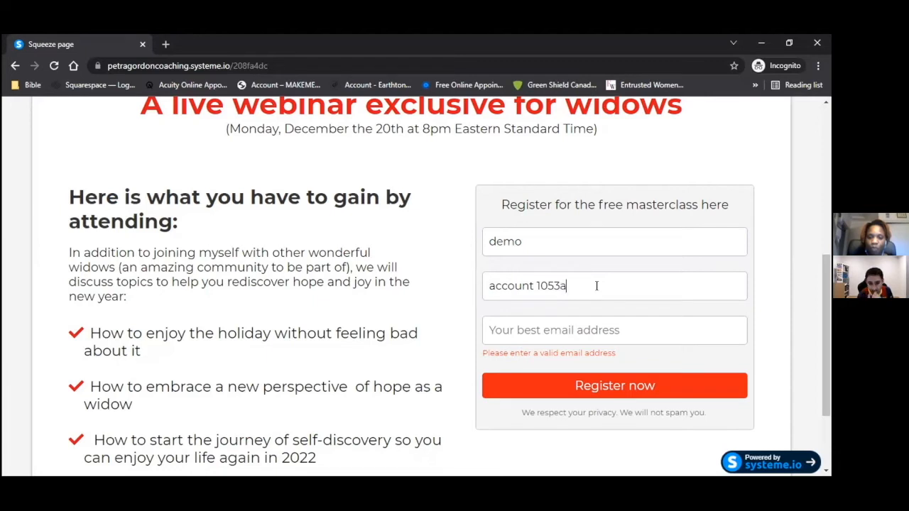
{"action": "type", "text": "m"}
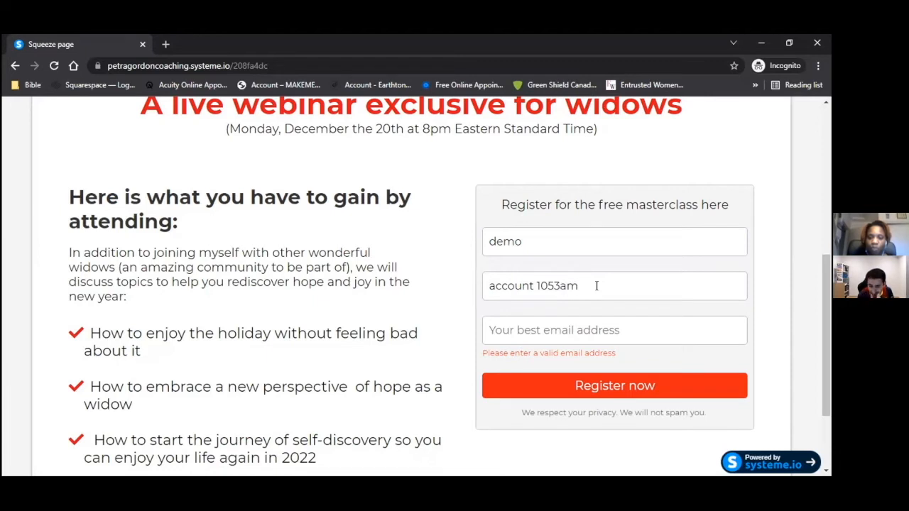
{"action": "left_click", "coordinate": [695, 326]}
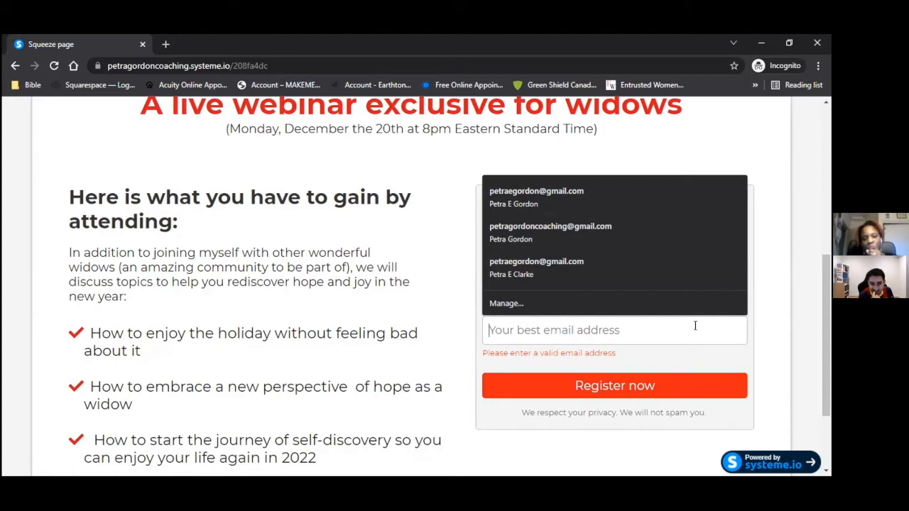
{"action": "left_click", "coordinate": [586, 231]}
{"action": "left_click", "coordinate": [691, 337]}
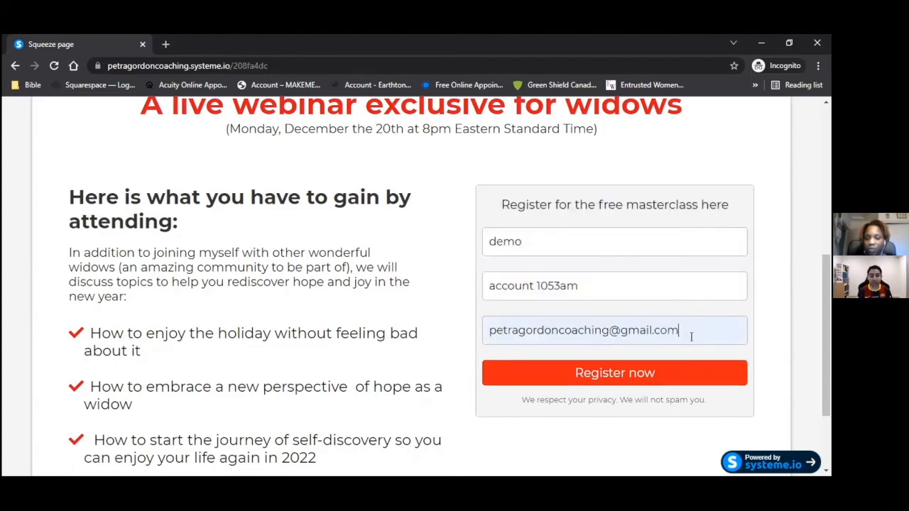
{"action": "key", "text": "BackSpace"}
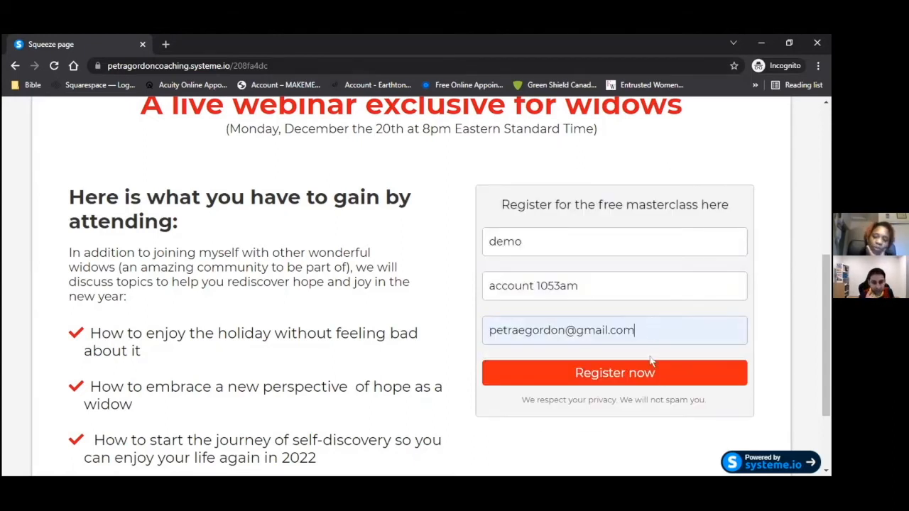
{"action": "left_click", "coordinate": [649, 377]}
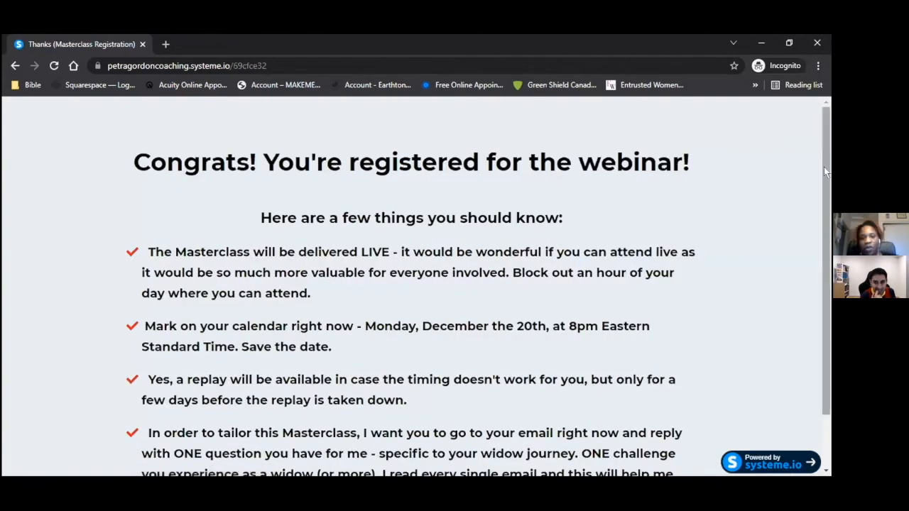
- Scroll through the Congrats thank-you page, then switch back to the funnel editor
{"action": "scroll", "coordinate": [824, 166], "scroll_direction": "down", "scroll_amount": 2}
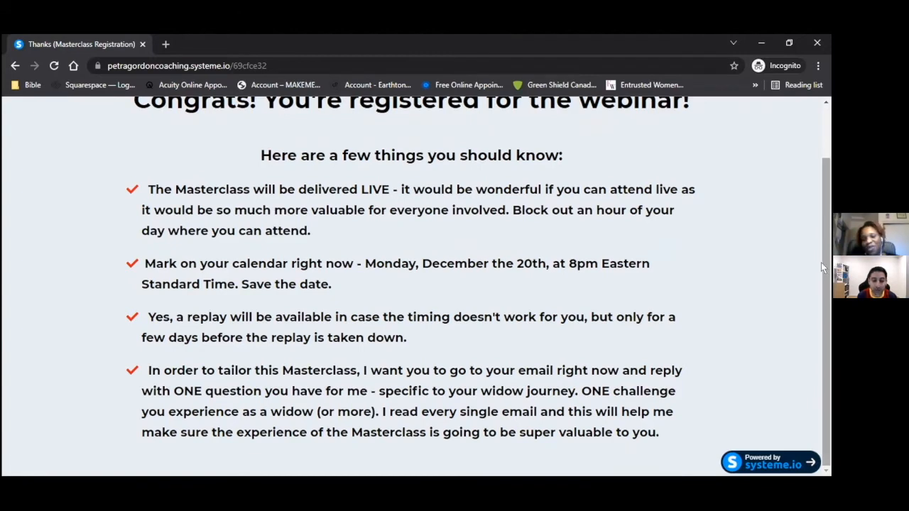
{"action": "left_click_drag", "start_coordinate": [821, 262], "coordinate": [818, 214]}
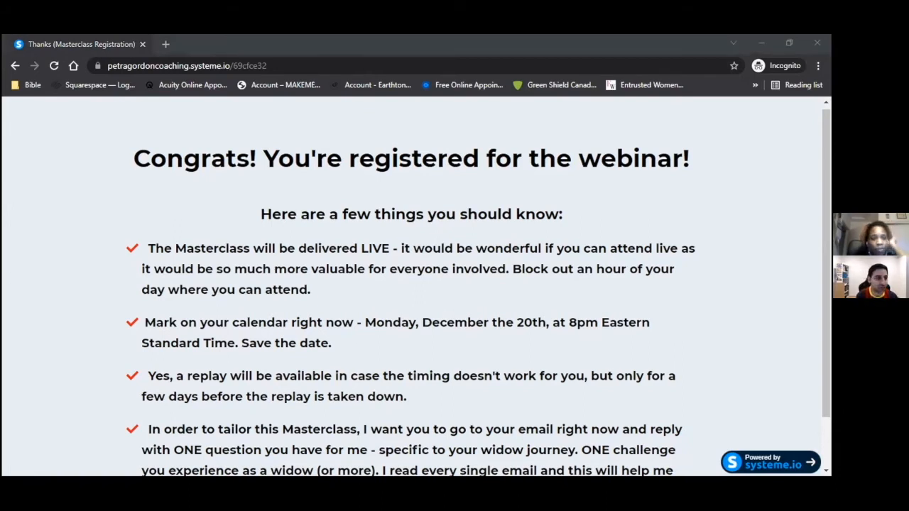
{"action": "key", "text": "alt+Tab"}
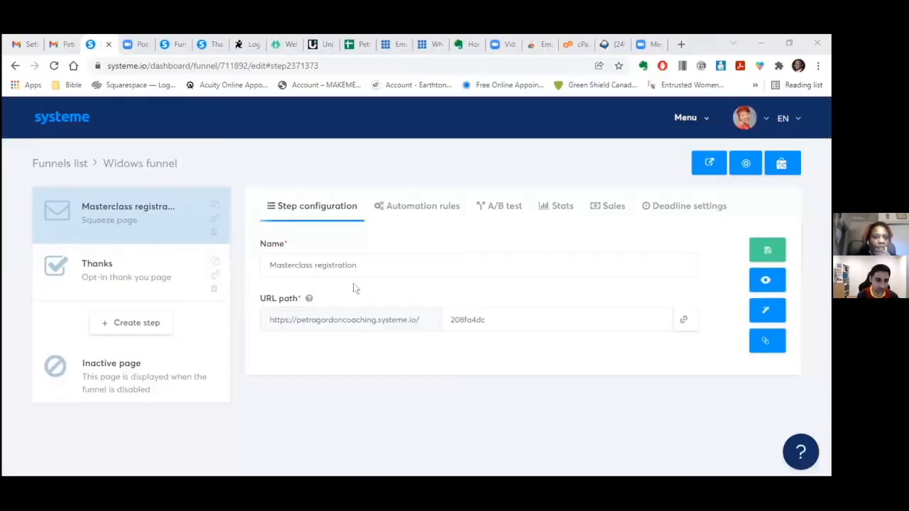
{"action": "left_click", "coordinate": [32, 46]}
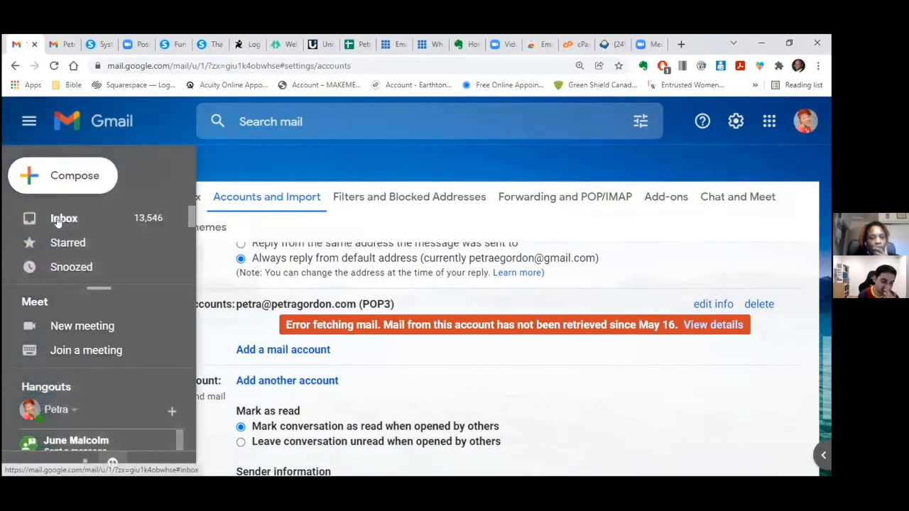
{"action": "left_click", "coordinate": [59, 222]}
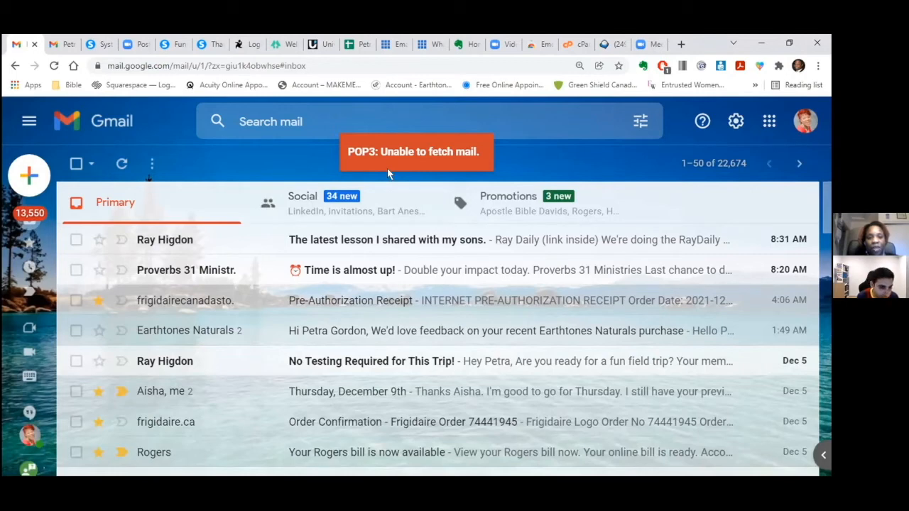
{"action": "mouse_move", "coordinate": [48, 216]}
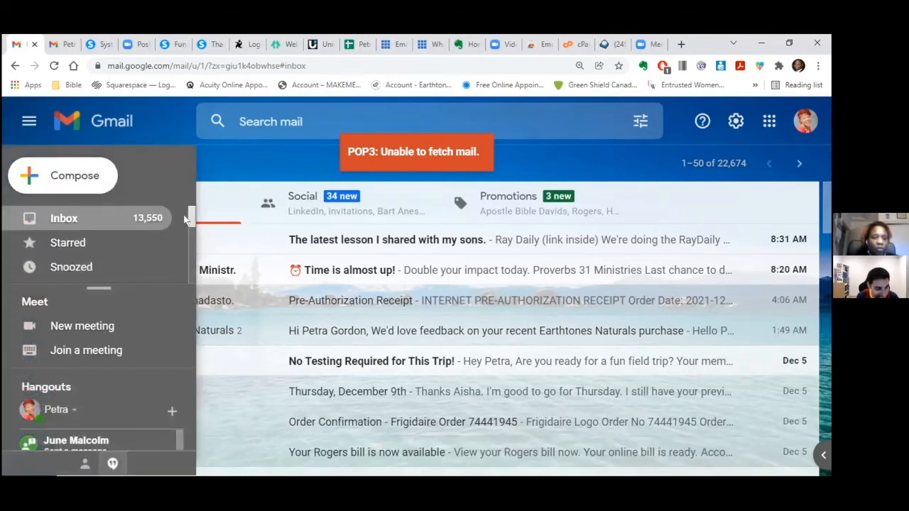
{"action": "left_click_drag", "start_coordinate": [189, 216], "coordinate": [184, 226]}
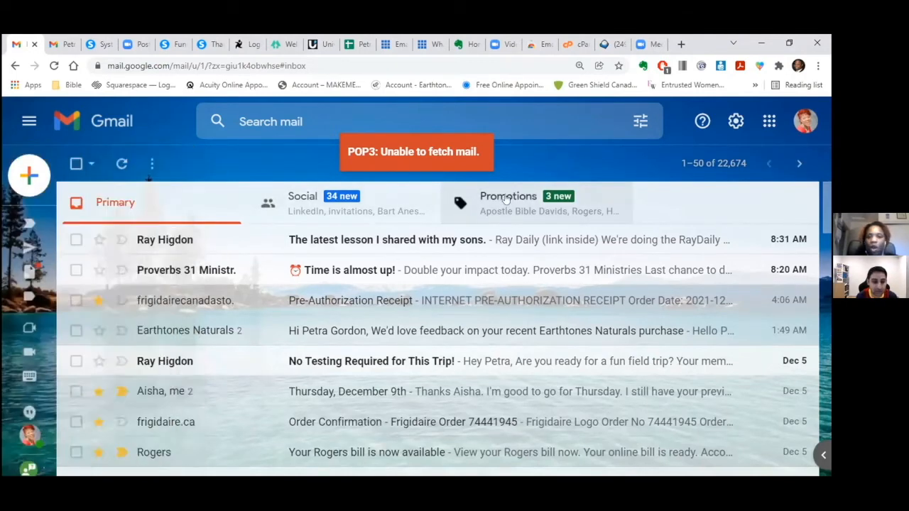
{"action": "left_click", "coordinate": [503, 196]}
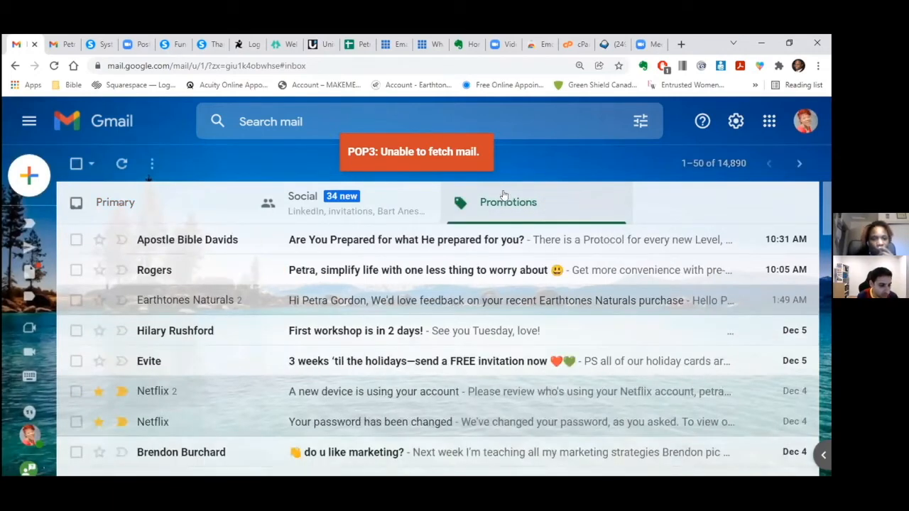
{"action": "left_click", "coordinate": [348, 206]}
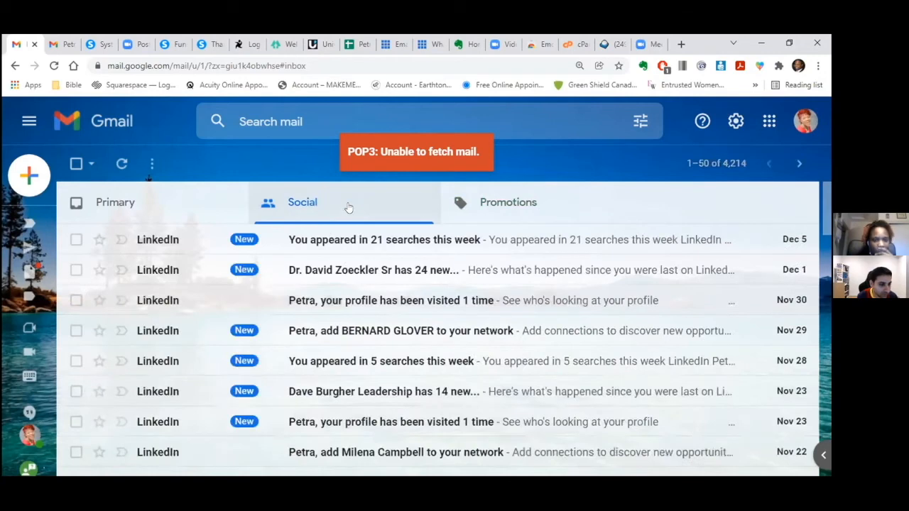
{"action": "left_click", "coordinate": [114, 204]}
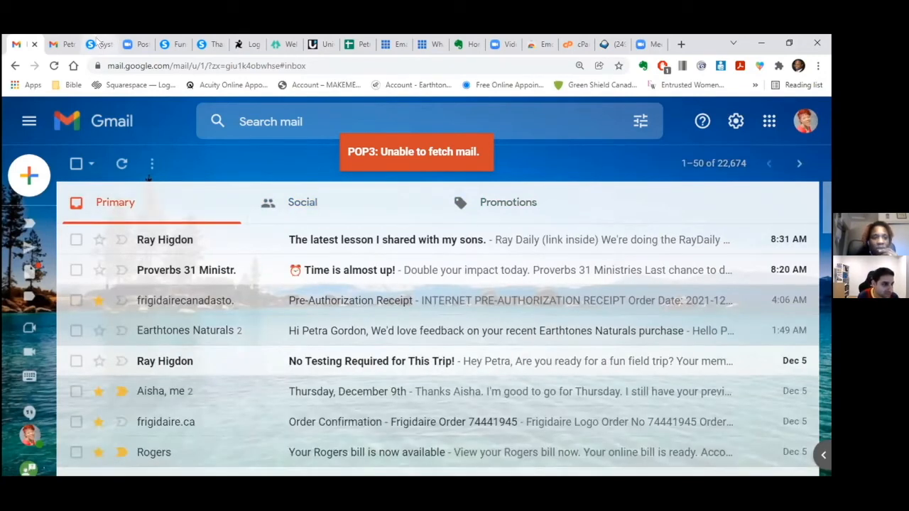
{"action": "left_click", "coordinate": [97, 44]}
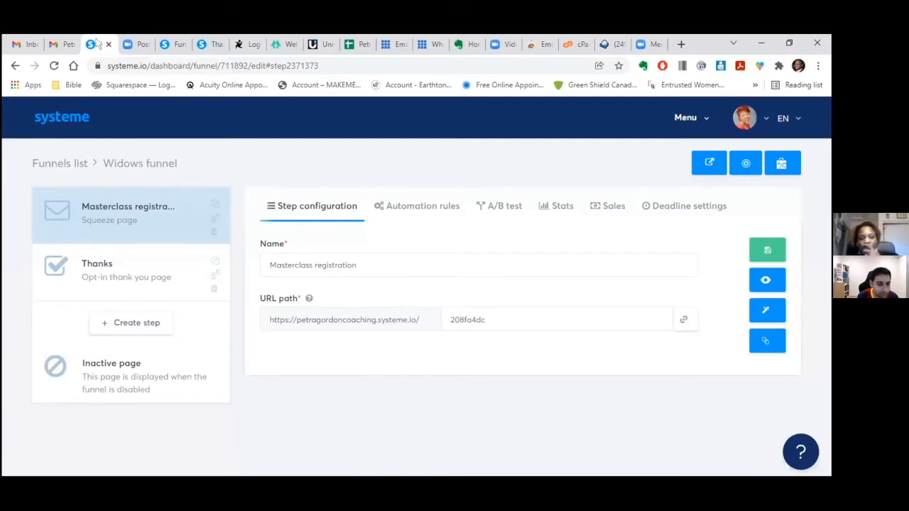
- Open the 2021 End of Year Masterclass campaign's 'Congrats! You're registered' email and view its sender warning
{"action": "mouse_move", "coordinate": [705, 123]}
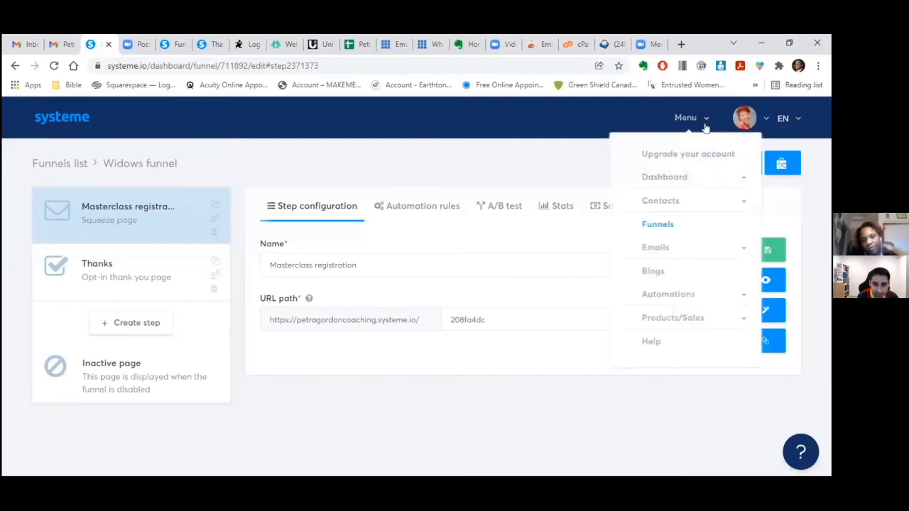
{"action": "left_click", "coordinate": [659, 246]}
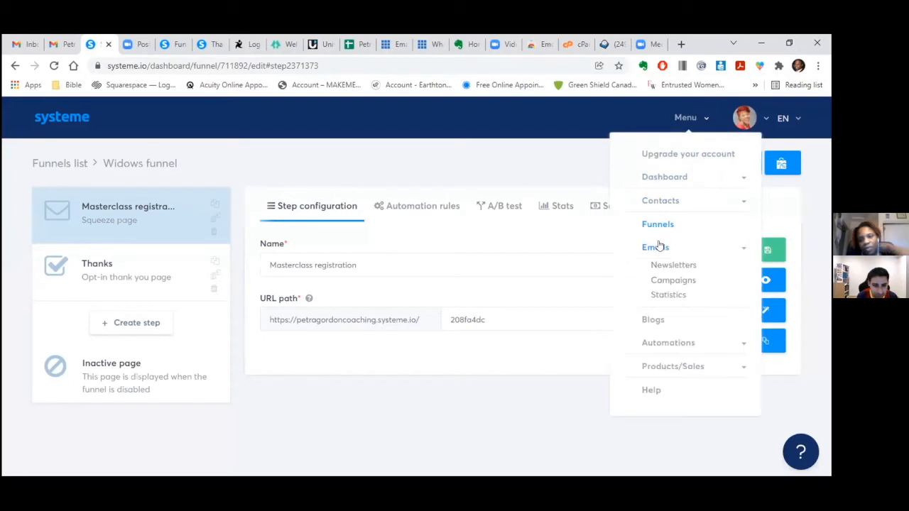
{"action": "left_click", "coordinate": [661, 281]}
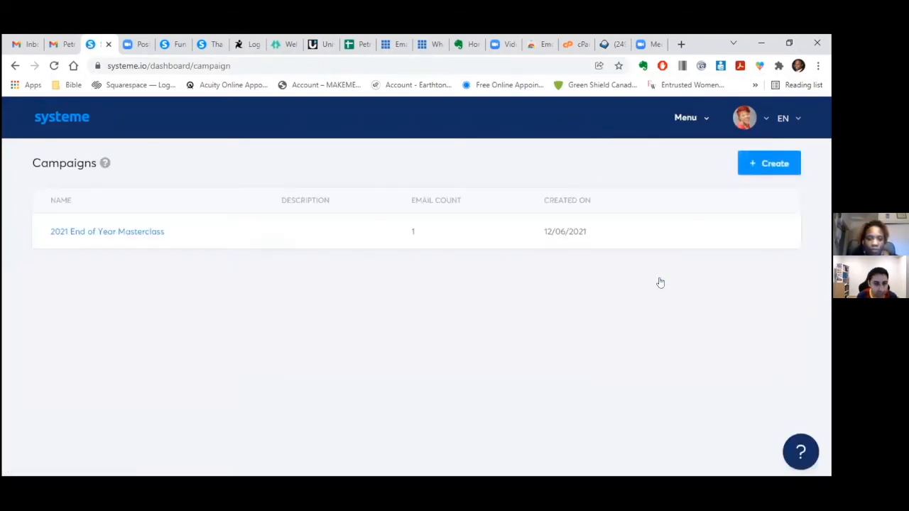
{"action": "left_click", "coordinate": [142, 231]}
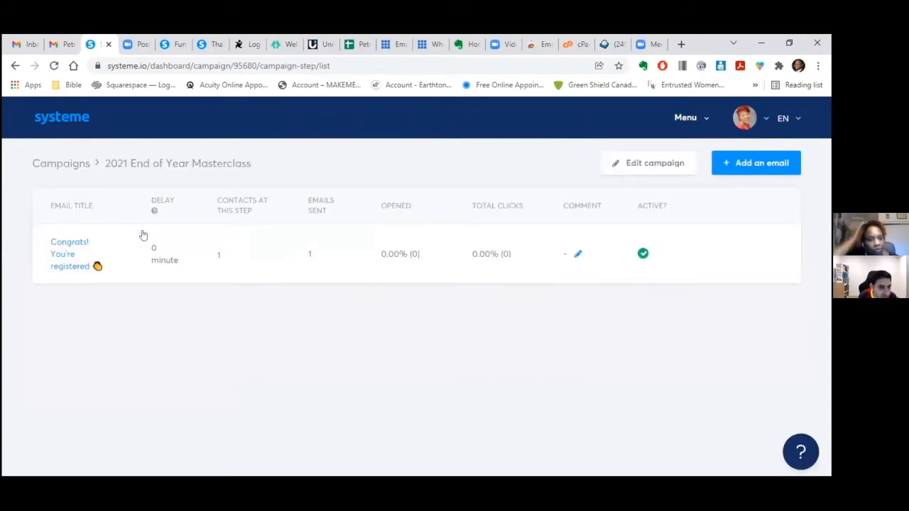
{"action": "left_click", "coordinate": [60, 245]}
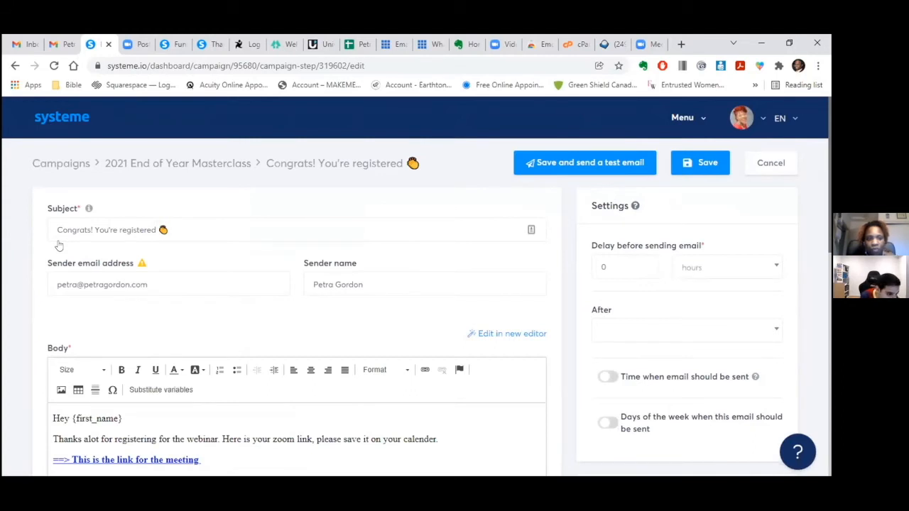
{"action": "mouse_move", "coordinate": [143, 264]}
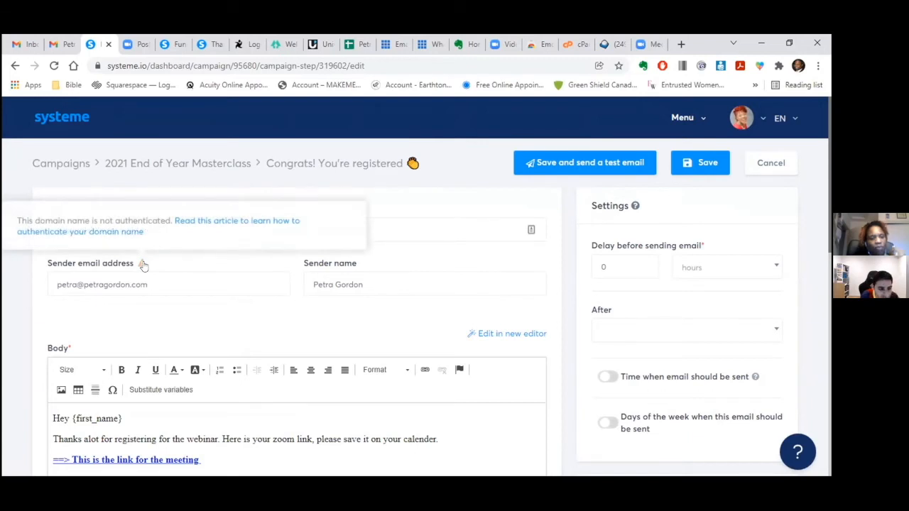
- Read the help article on authenticating a personal domain, then return to the email editor
{"action": "left_click", "coordinate": [200, 221]}
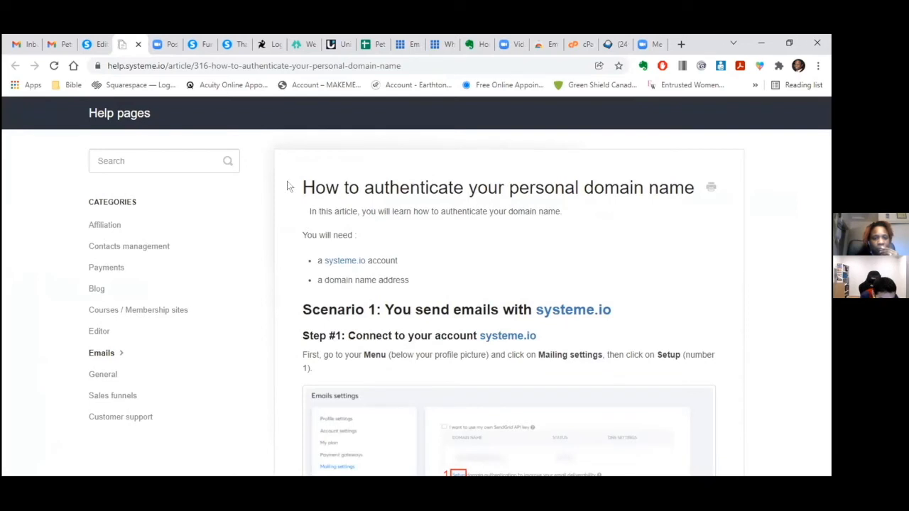
{"action": "scroll", "coordinate": [829, 226], "scroll_direction": "down", "scroll_amount": 1}
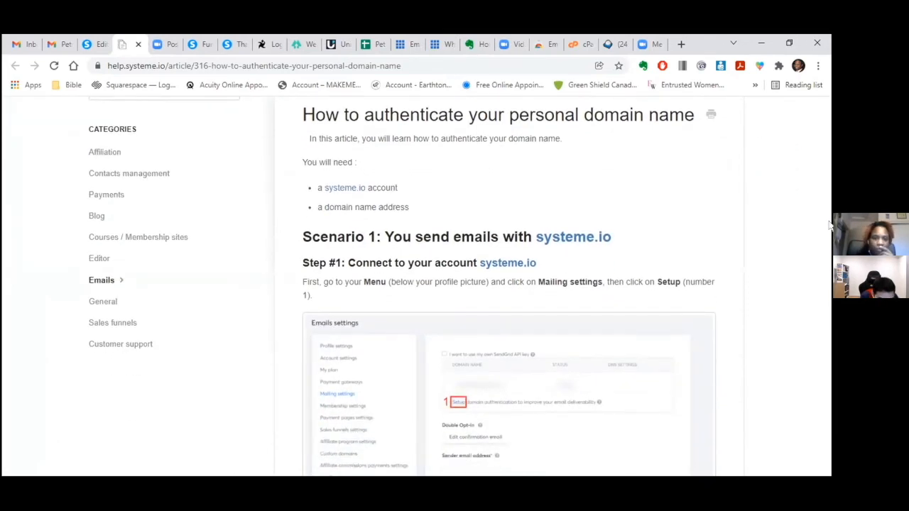
{"action": "scroll", "coordinate": [830, 226], "scroll_direction": "down", "scroll_amount": 4}
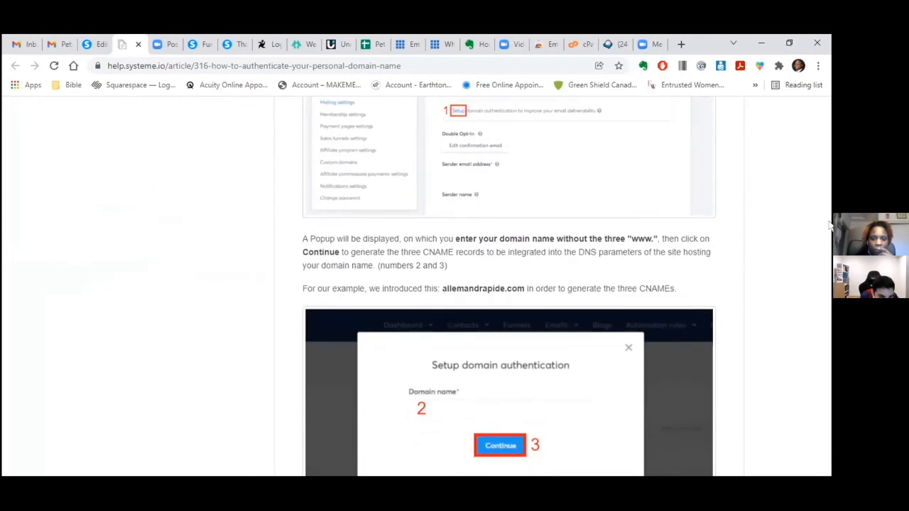
{"action": "scroll", "coordinate": [829, 225], "scroll_direction": "down", "scroll_amount": 4}
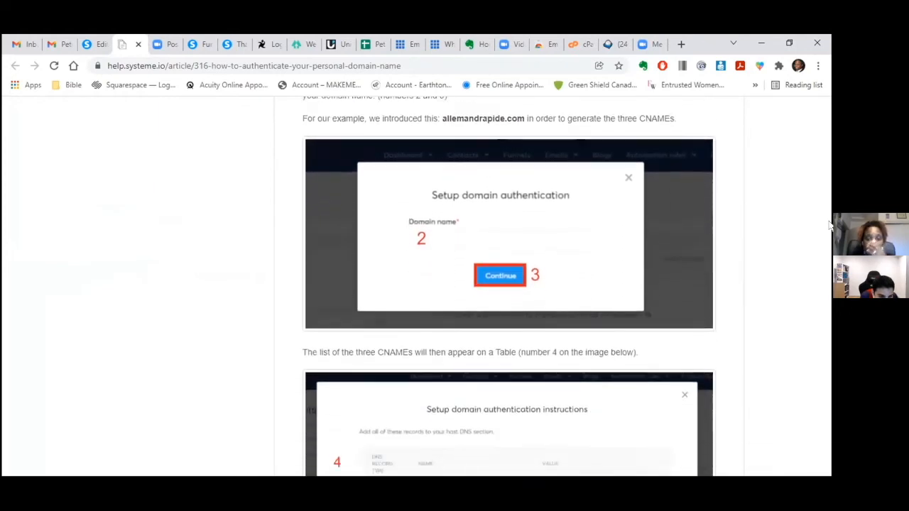
{"action": "scroll", "coordinate": [829, 226], "scroll_direction": "down", "scroll_amount": 2}
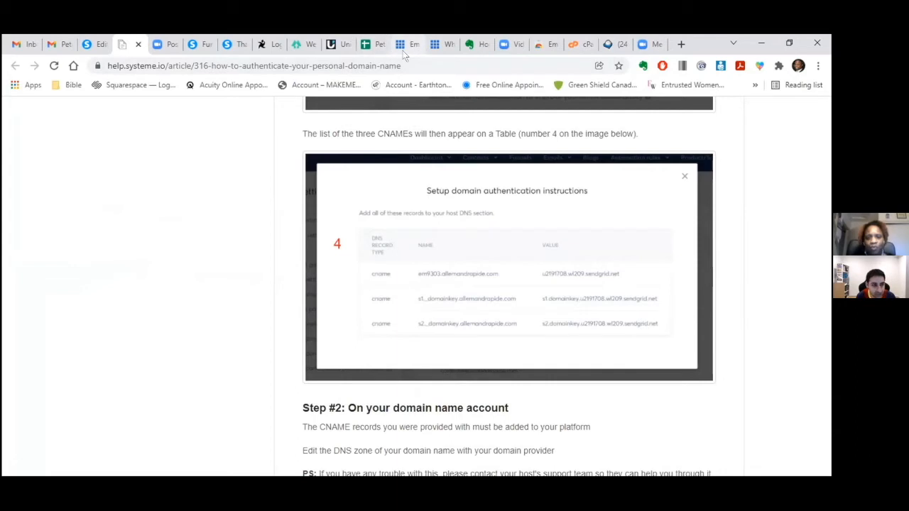
{"action": "left_click", "coordinate": [101, 46]}
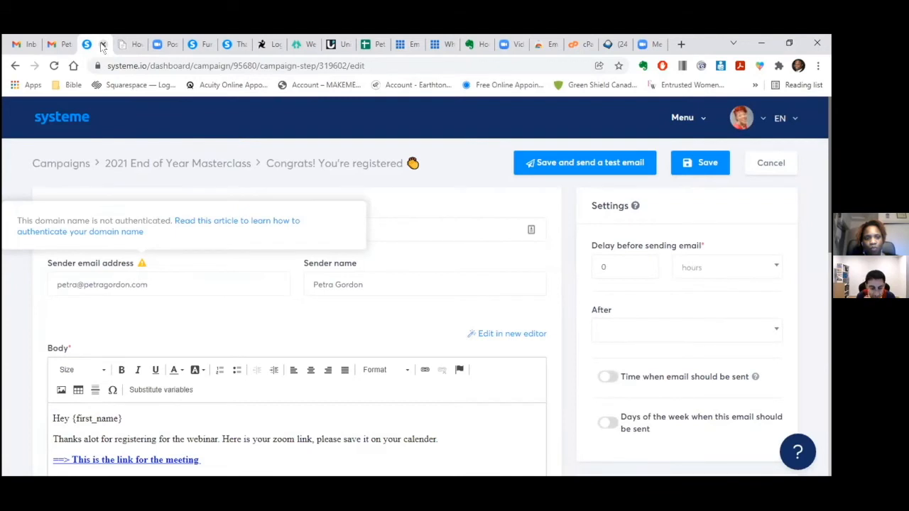
- Open the account and mailing settings, then enter the account owner's first name in profile settings
{"action": "mouse_move", "coordinate": [741, 126]}
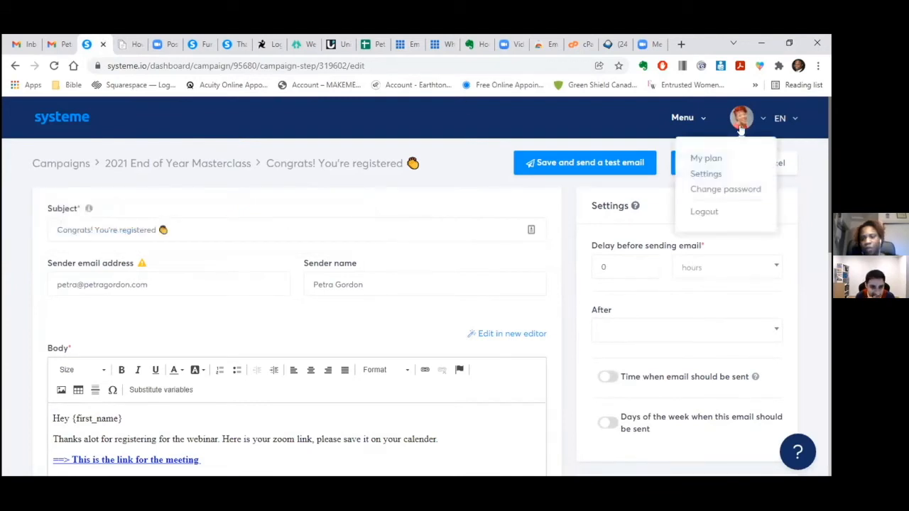
{"action": "left_click", "coordinate": [717, 174]}
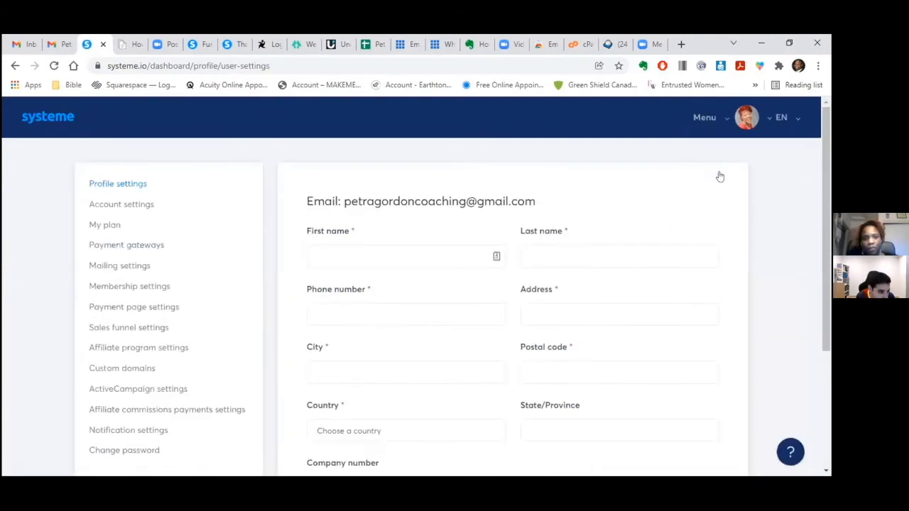
{"action": "left_click", "coordinate": [141, 267]}
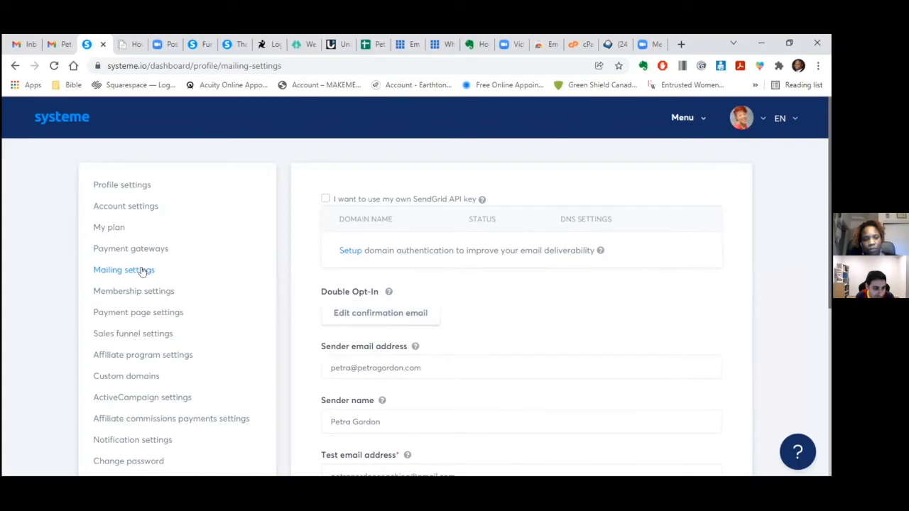
{"action": "left_click", "coordinate": [126, 183]}
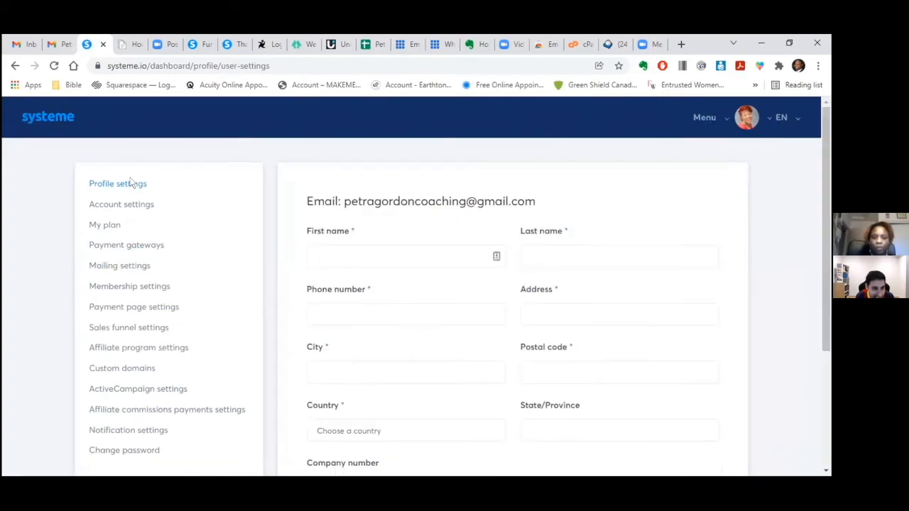
{"action": "left_click", "coordinate": [325, 252]}
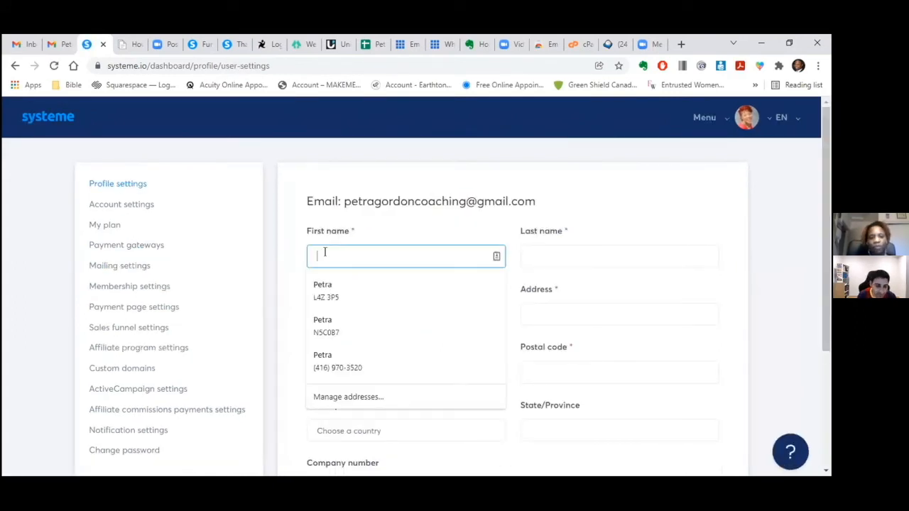
{"action": "type", "text": "Petra"}
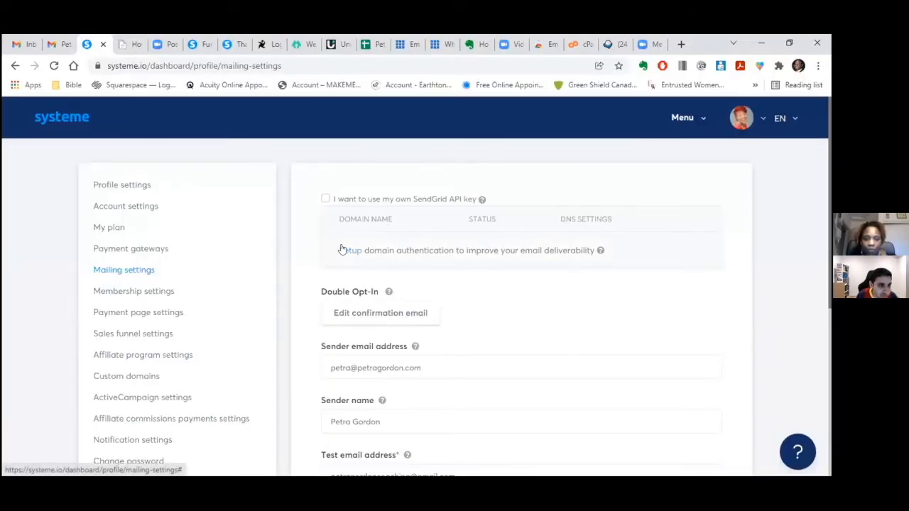
{"action": "left_click", "coordinate": [344, 250]}
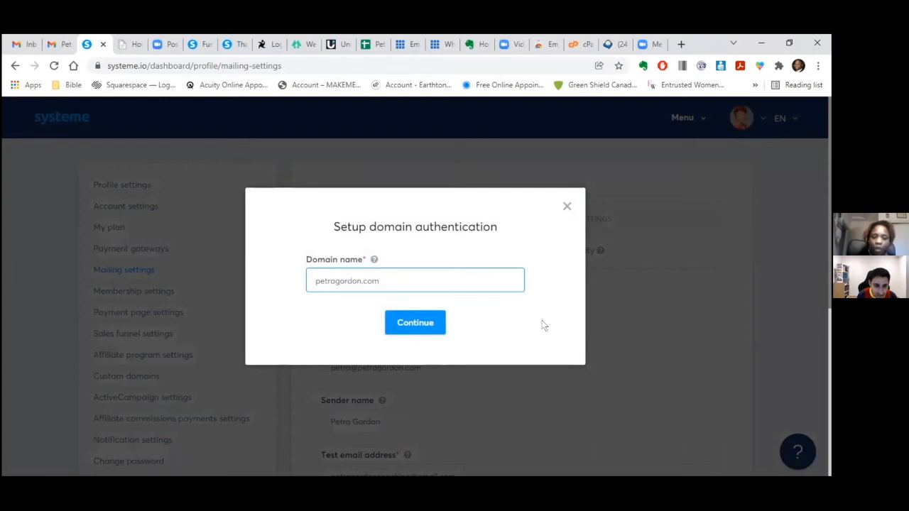
{"action": "key", "text": "BackSpace"}
{"action": "key", "text": "BackSpace"}
{"action": "key", "text": "BackSpace"}
{"action": "key", "text": "BackSpace"}
{"action": "key", "text": "BackSpace"}
{"action": "key", "text": "BackSpace"}
{"action": "key", "text": "BackSpace"}
{"action": "key", "text": "BackSpace"}
{"action": "key", "text": "BackSpace"}
{"action": "key", "text": "BackSpace"}
{"action": "key", "text": "BackSpace"}
{"action": "key", "text": "BackSpace"}
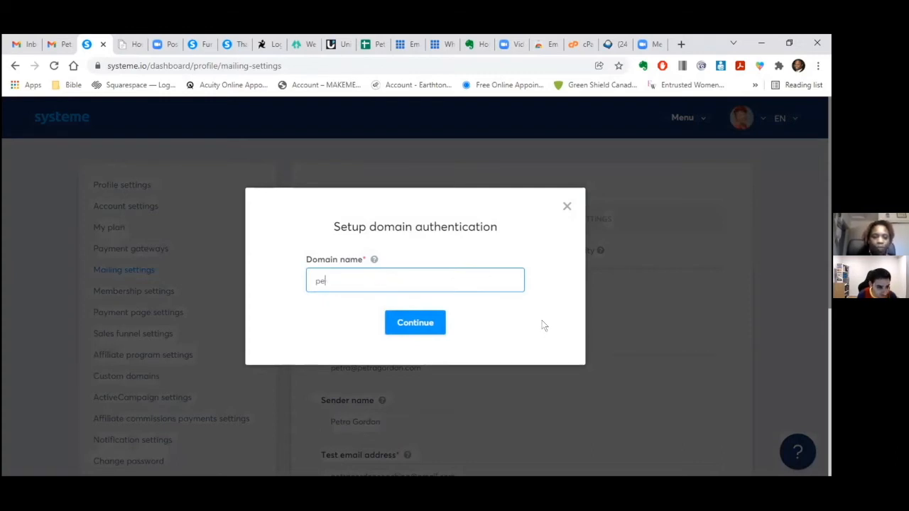
{"action": "type", "text": "tragordon.com"}
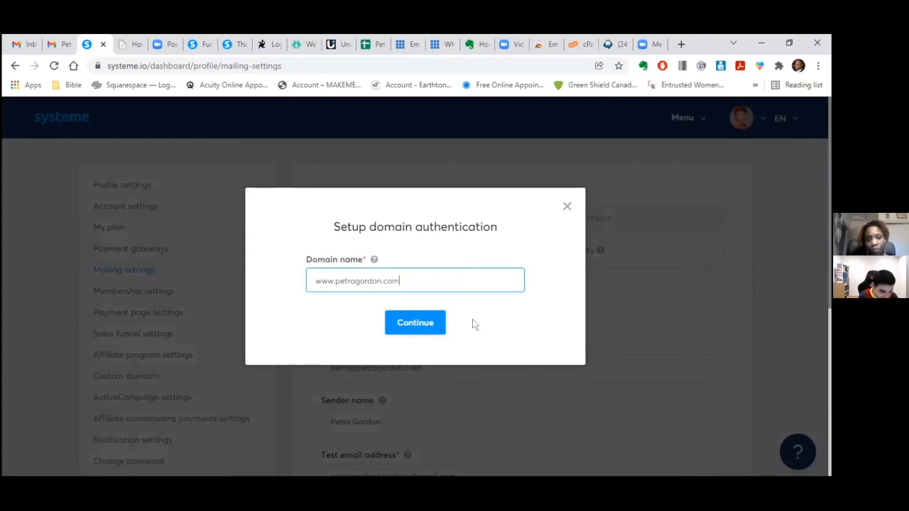
{"action": "left_click", "coordinate": [373, 259]}
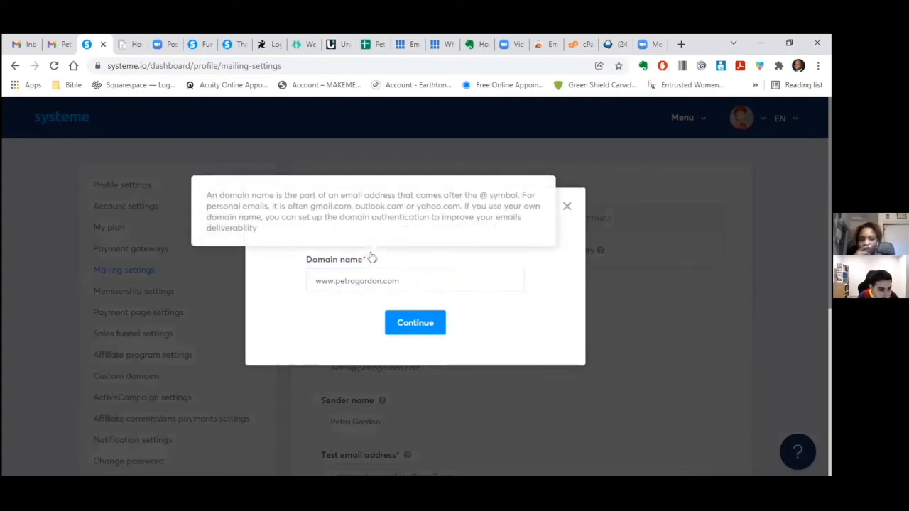
{"action": "left_click", "coordinate": [410, 324]}
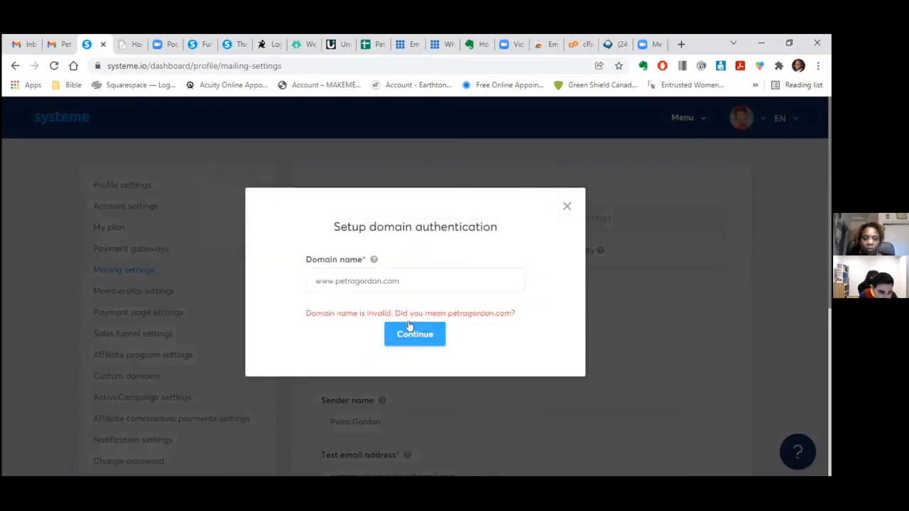
{"action": "left_click", "coordinate": [332, 281]}
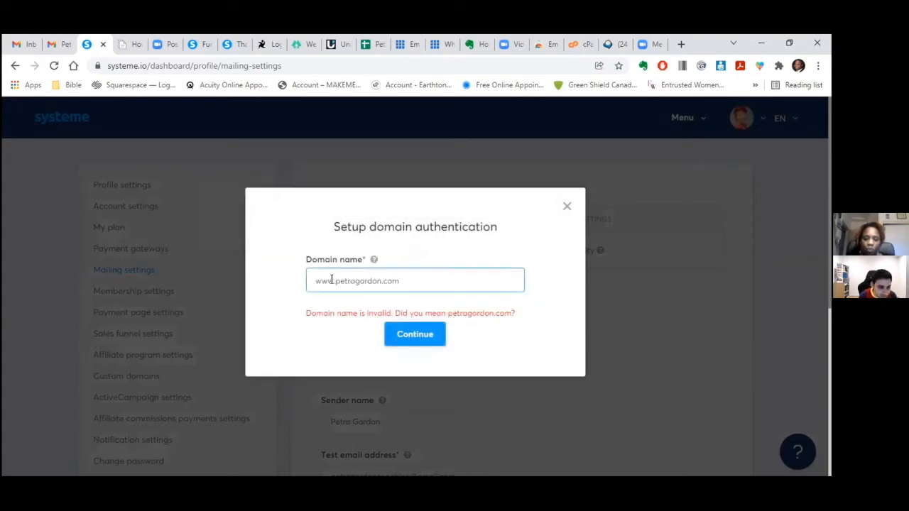
{"action": "key", "text": "BackSpace"}
{"action": "key", "text": "BackSpace"}
{"action": "key", "text": "BackSpace"}
{"action": "key", "text": "BackSpace"}
{"action": "left_click", "coordinate": [400, 335]}
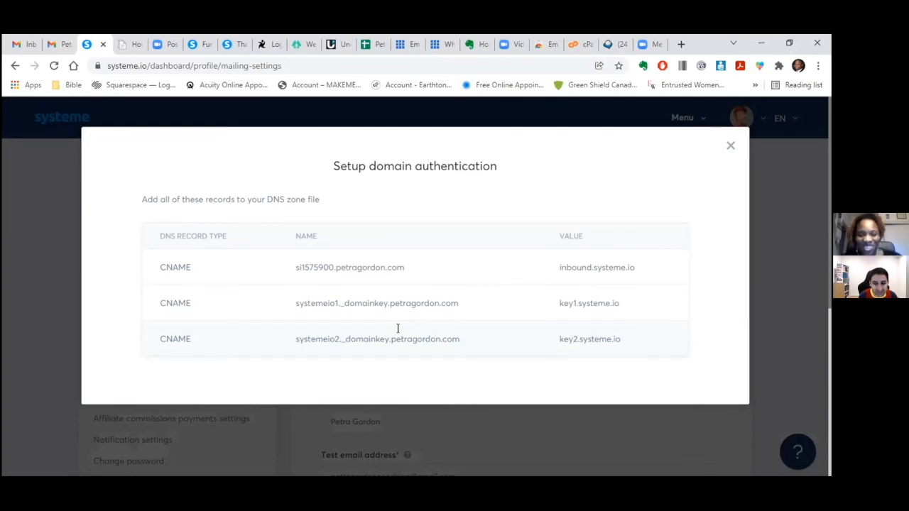
{"action": "left_click", "coordinate": [404, 45]}
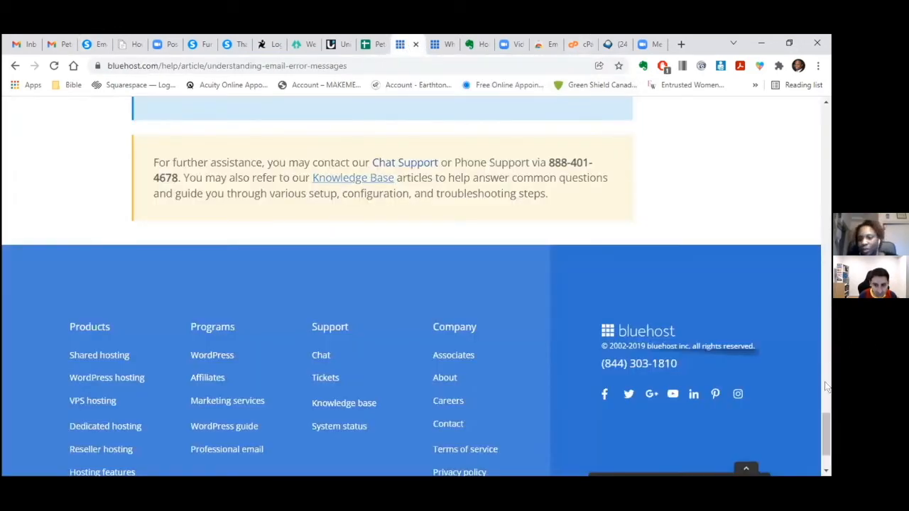
- Close the leftover Bluehost help article tabs and return to the Bluehost email accounts page
{"action": "left_click_drag", "start_coordinate": [826, 424], "coordinate": [807, 185]}
{"action": "left_click", "coordinate": [444, 46]}
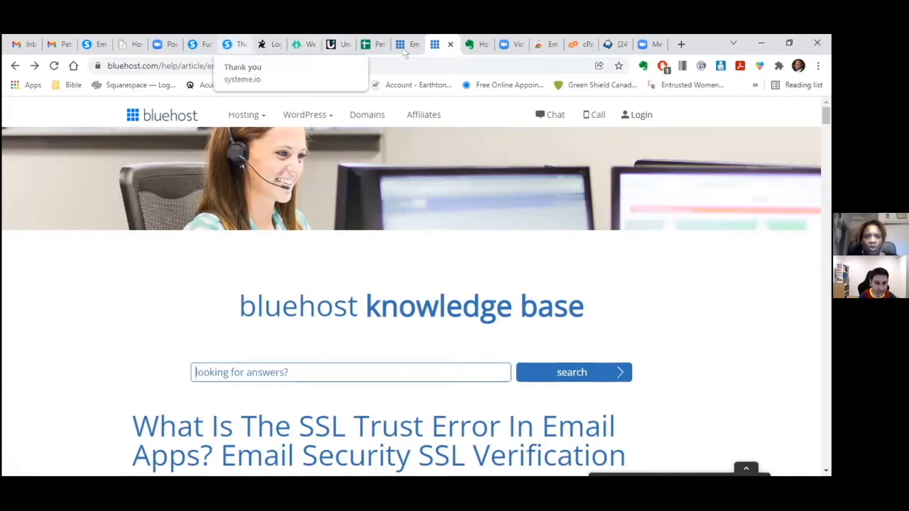
{"action": "left_click", "coordinate": [451, 45]}
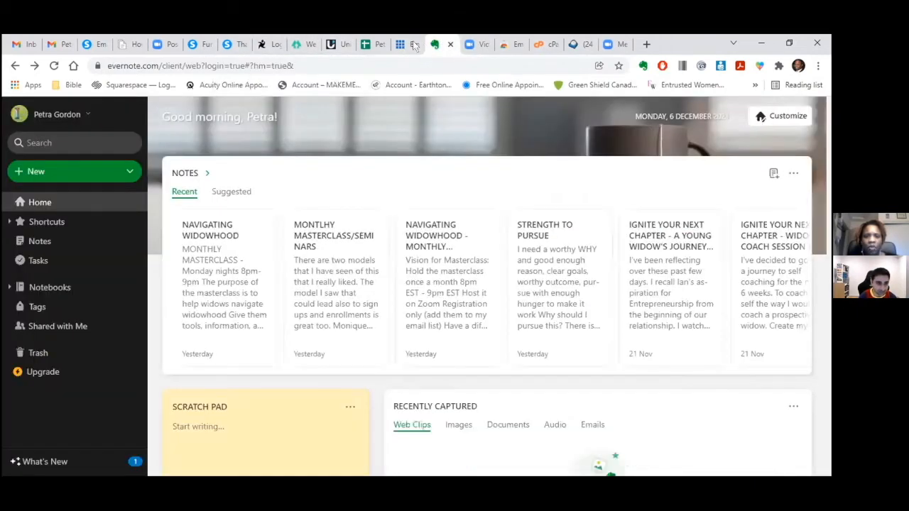
{"action": "left_click", "coordinate": [415, 45]}
{"action": "left_click", "coordinate": [416, 45]}
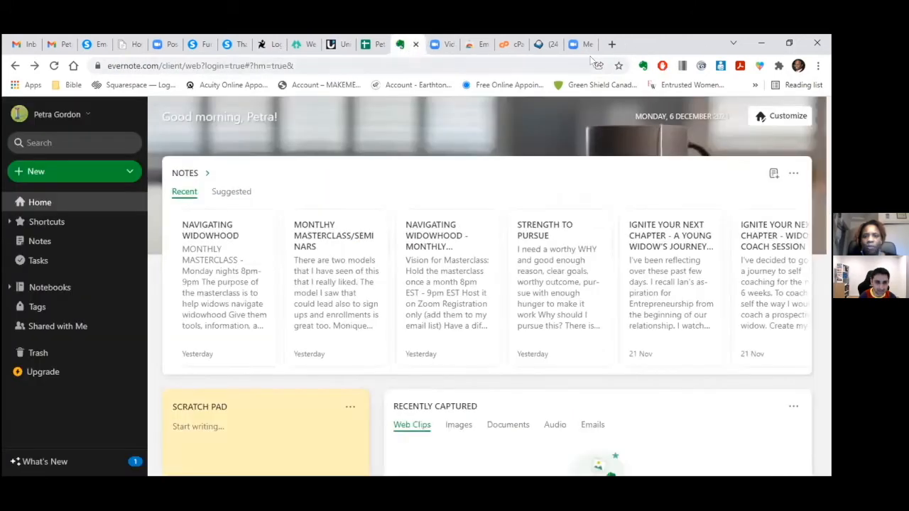
{"action": "left_click", "coordinate": [609, 44]}
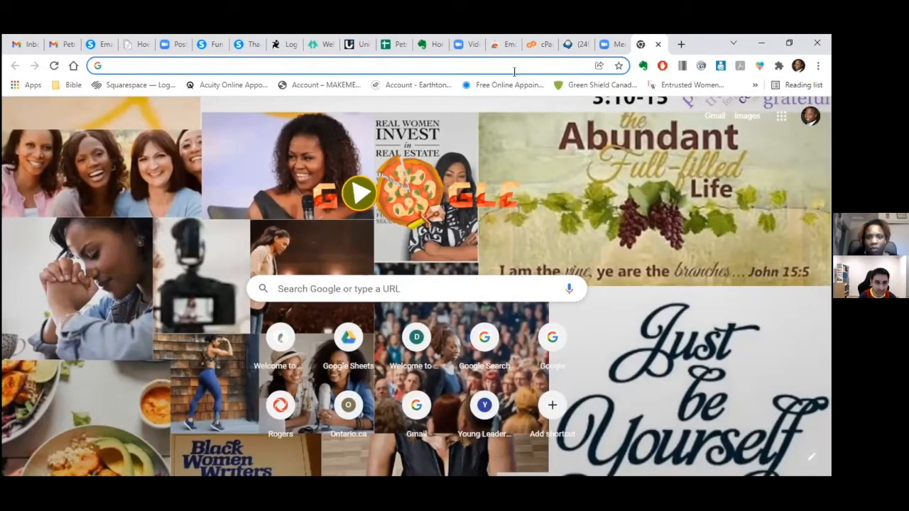
{"action": "left_click", "coordinate": [658, 44]}
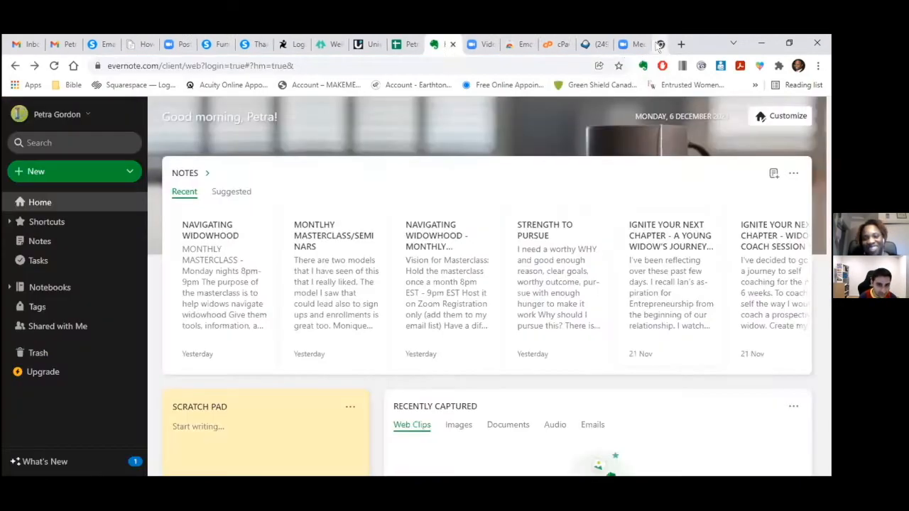
{"action": "left_click", "coordinate": [567, 45]}
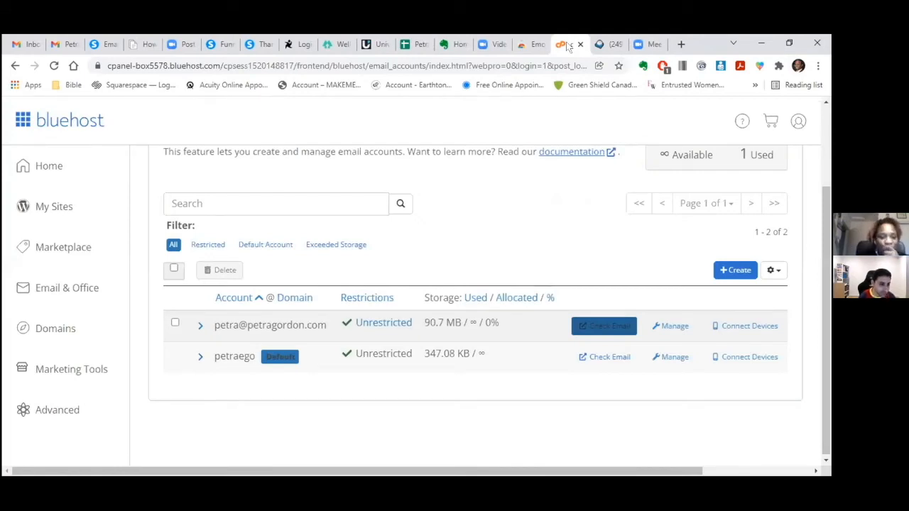
{"action": "left_click", "coordinate": [57, 336]}
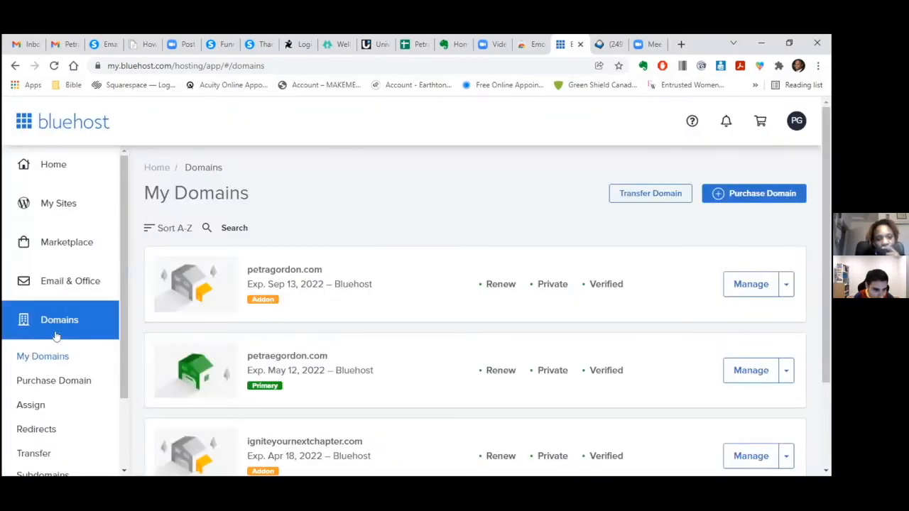
{"action": "left_click", "coordinate": [751, 285]}
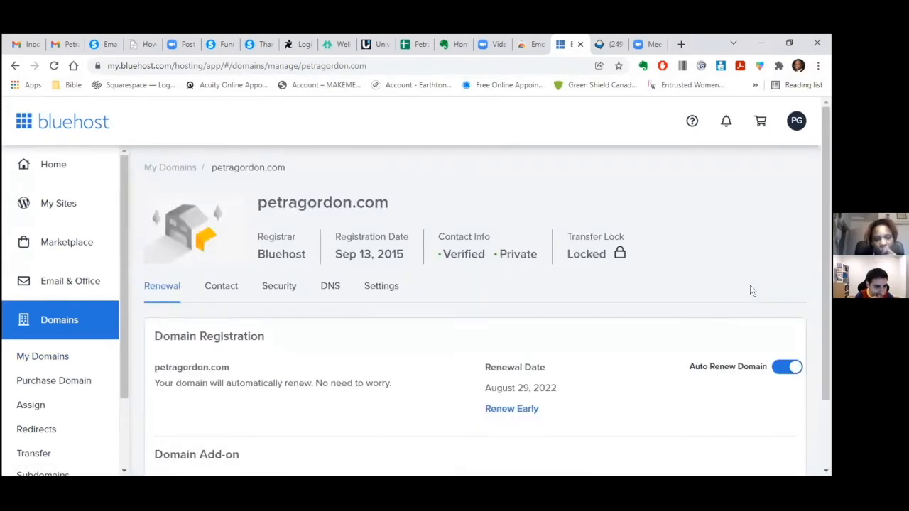
{"action": "scroll", "coordinate": [826, 250], "scroll_direction": "down", "scroll_amount": 1}
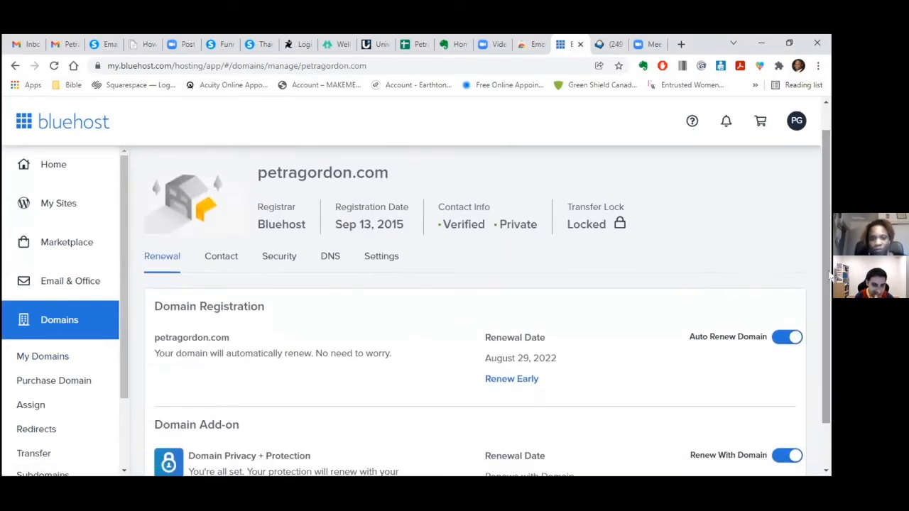
{"action": "left_click", "coordinate": [329, 257]}
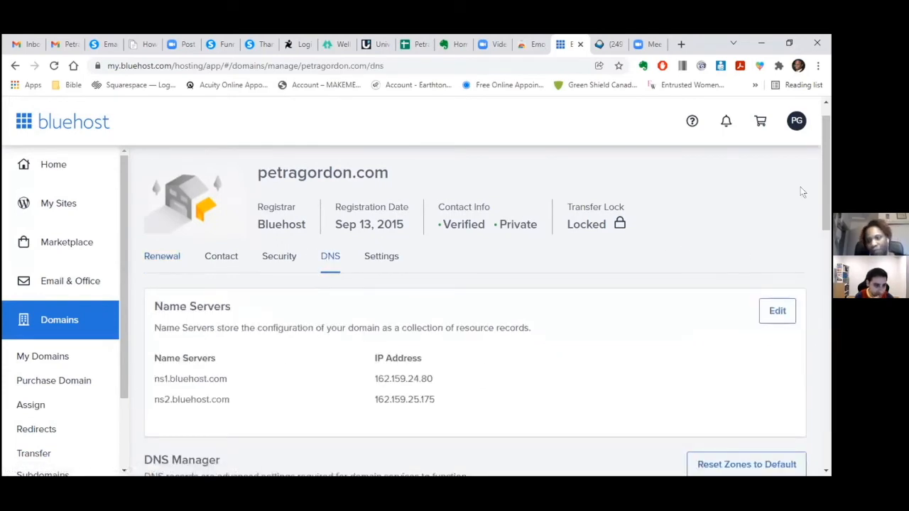
{"action": "left_click_drag", "start_coordinate": [824, 186], "coordinate": [826, 336]}
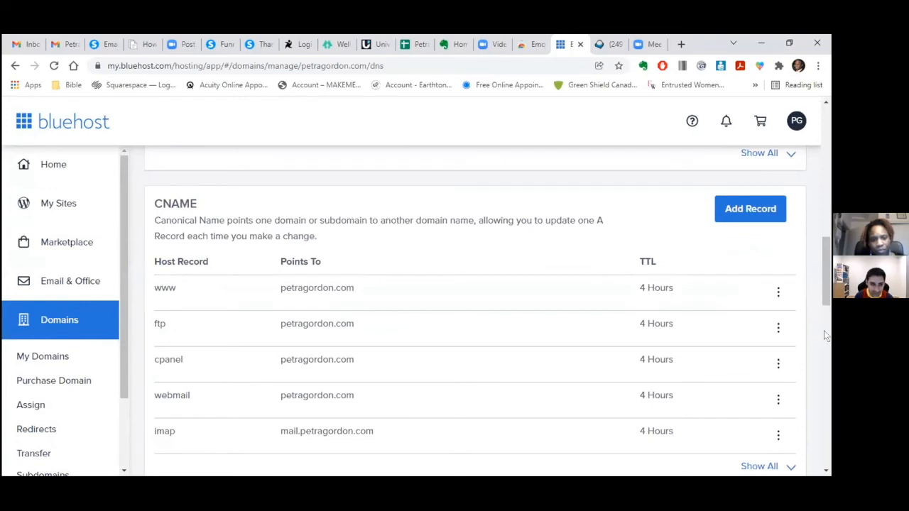
{"action": "left_click", "coordinate": [96, 41]}
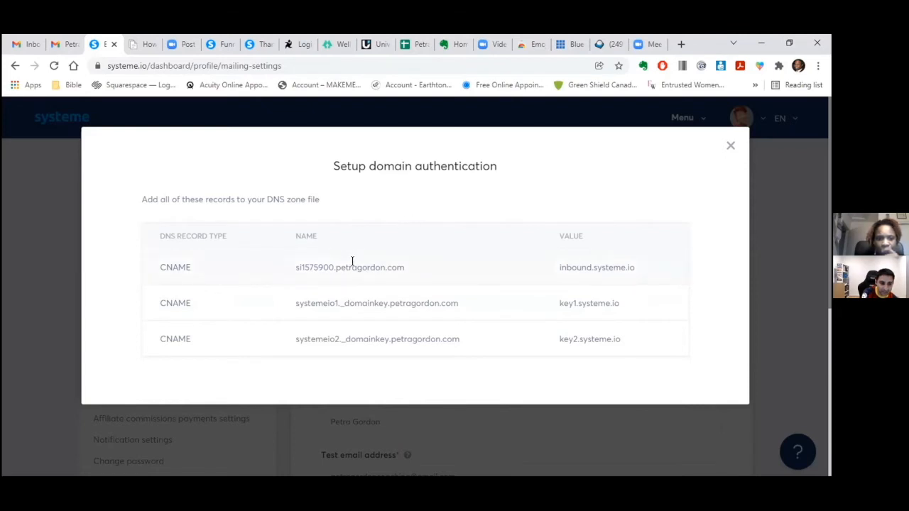
{"action": "right_click", "coordinate": [401, 267]}
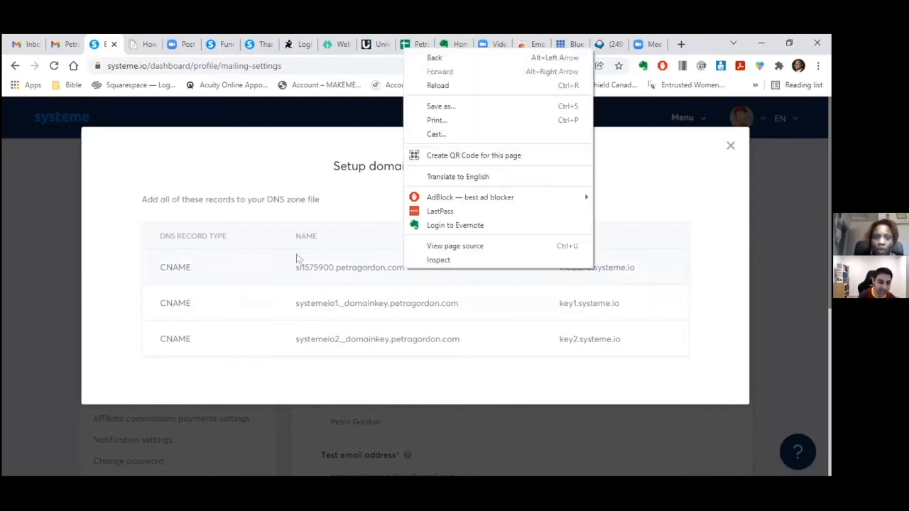
{"action": "left_click", "coordinate": [561, 272]}
{"action": "left_click_drag", "start_coordinate": [637, 269], "coordinate": [290, 269]}
{"action": "left_click", "coordinate": [436, 274]}
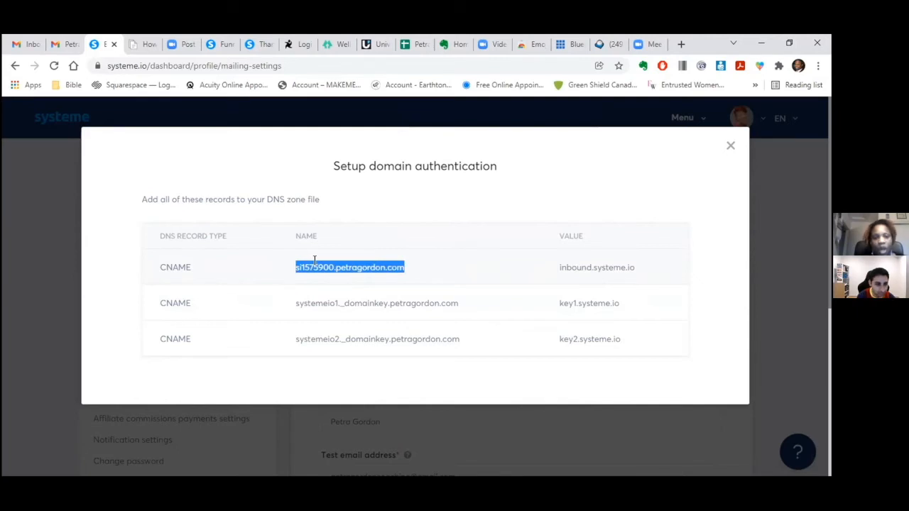
{"action": "right_click", "coordinate": [320, 268]}
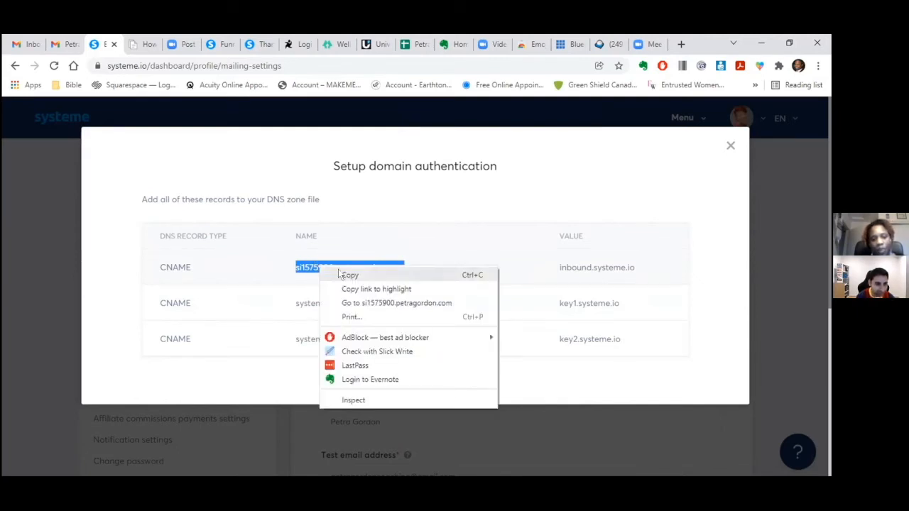
{"action": "left_click", "coordinate": [348, 275]}
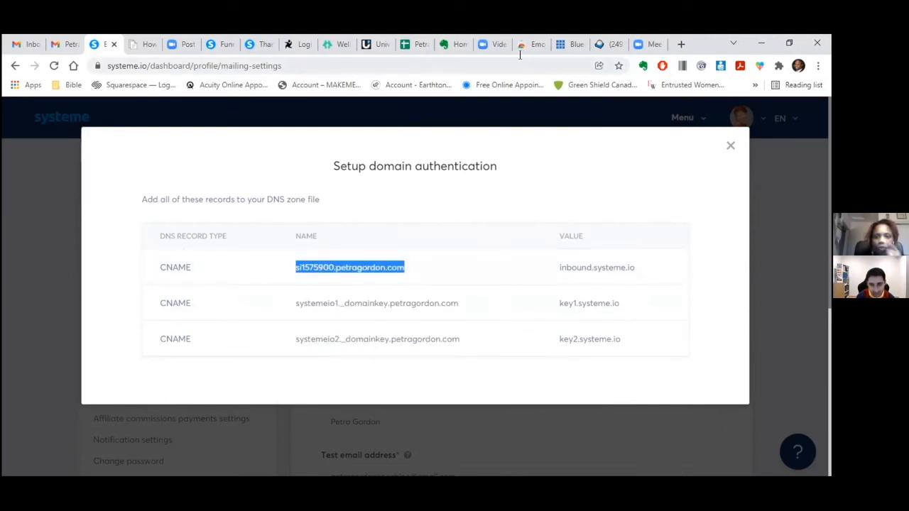
{"action": "left_click", "coordinate": [561, 44]}
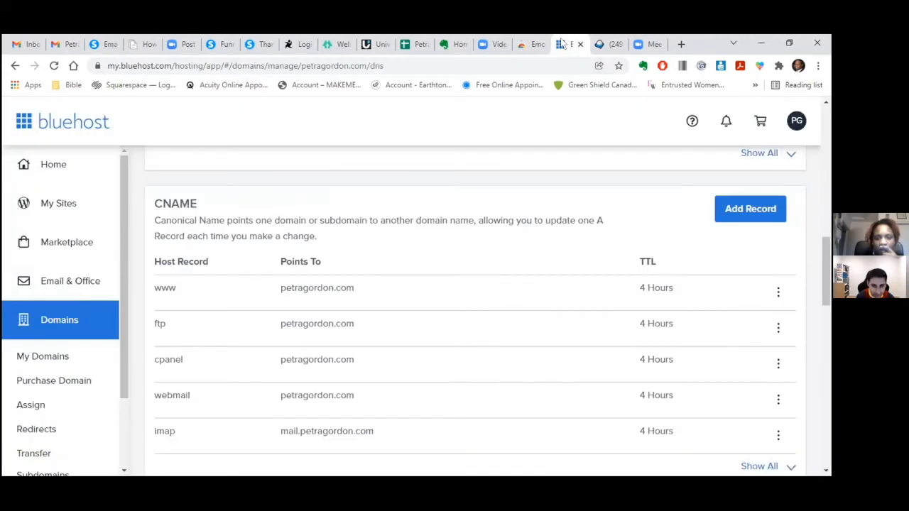
{"action": "left_click", "coordinate": [742, 208]}
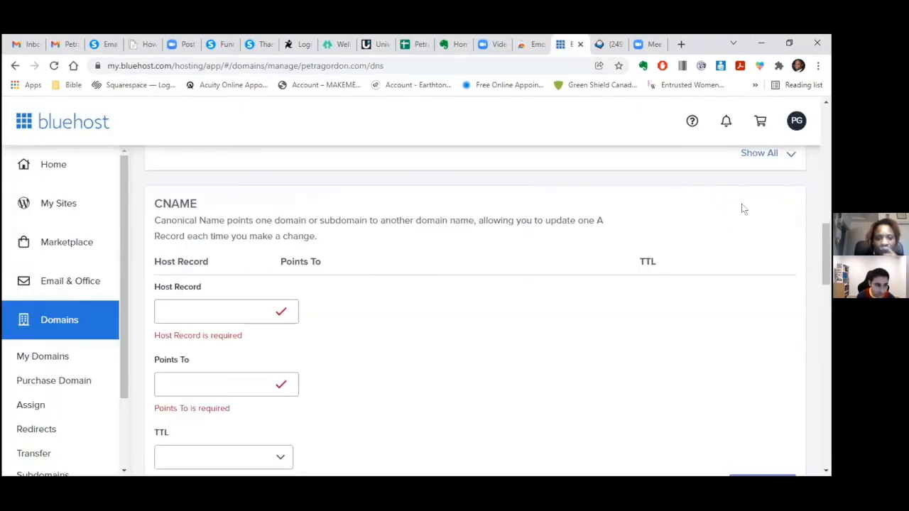
{"action": "left_click", "coordinate": [231, 306]}
{"action": "right_click", "coordinate": [230, 307]}
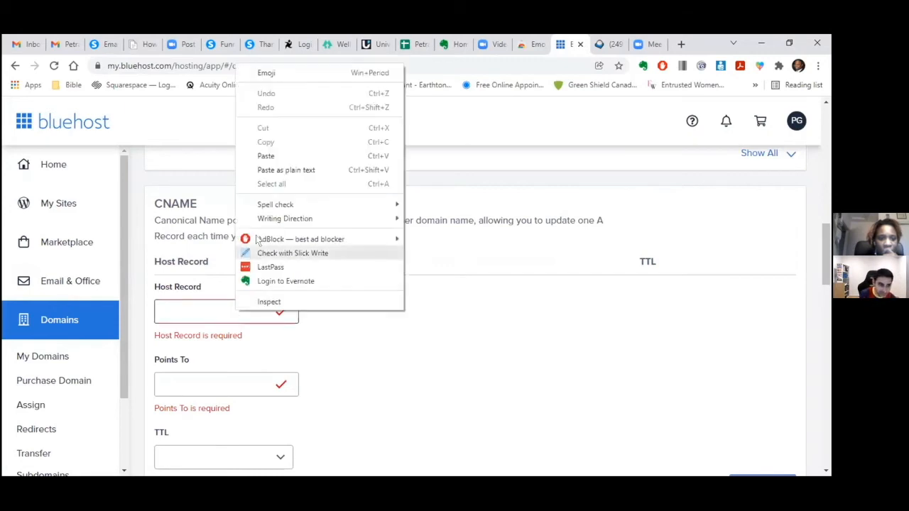
{"action": "left_click", "coordinate": [267, 156]}
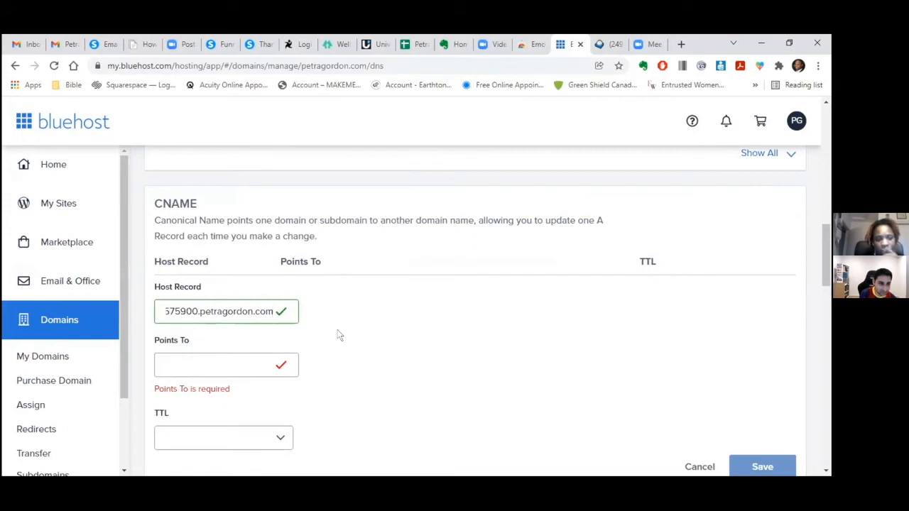
- Copy inbound.systeme.io from systeme.io into the record's Points To field
{"action": "left_click", "coordinate": [103, 44]}
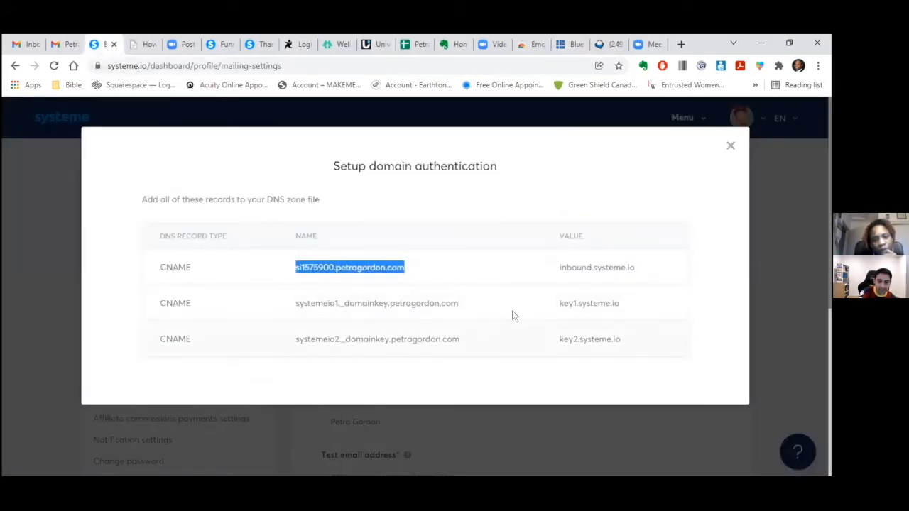
{"action": "left_click_drag", "start_coordinate": [636, 268], "coordinate": [559, 268]}
{"action": "right_click", "coordinate": [559, 267]}
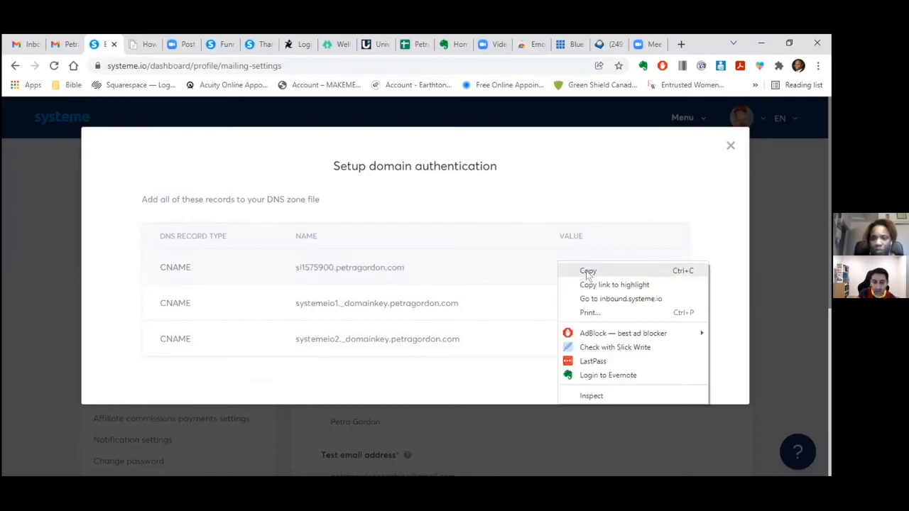
{"action": "left_click", "coordinate": [588, 272]}
{"action": "left_click", "coordinate": [562, 45]}
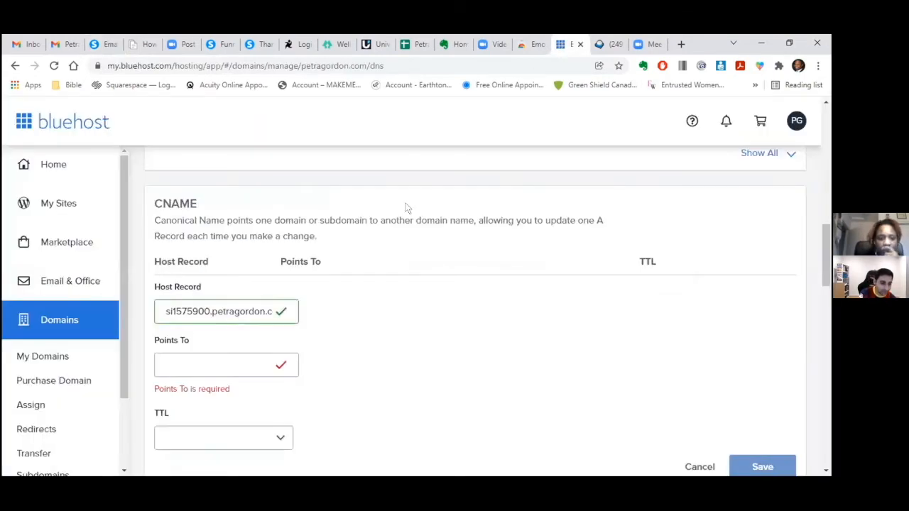
{"action": "left_click", "coordinate": [228, 363]}
{"action": "right_click", "coordinate": [228, 363]}
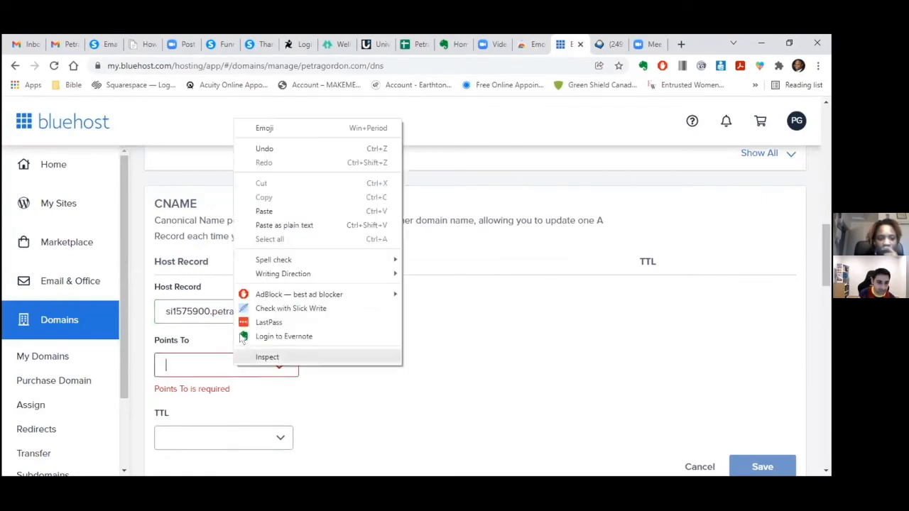
{"action": "left_click", "coordinate": [265, 210]}
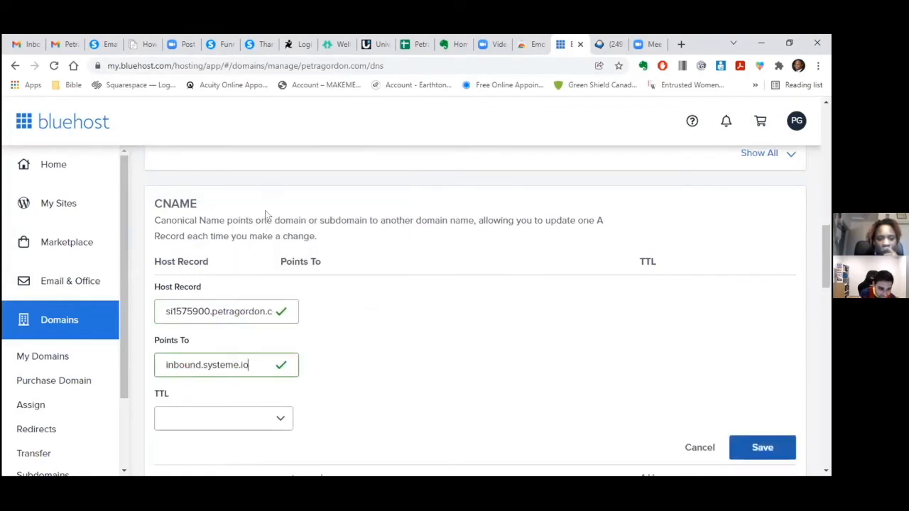
- Set the record's TTL to 4 Hours (min) and save it
{"action": "left_click", "coordinate": [279, 419]}
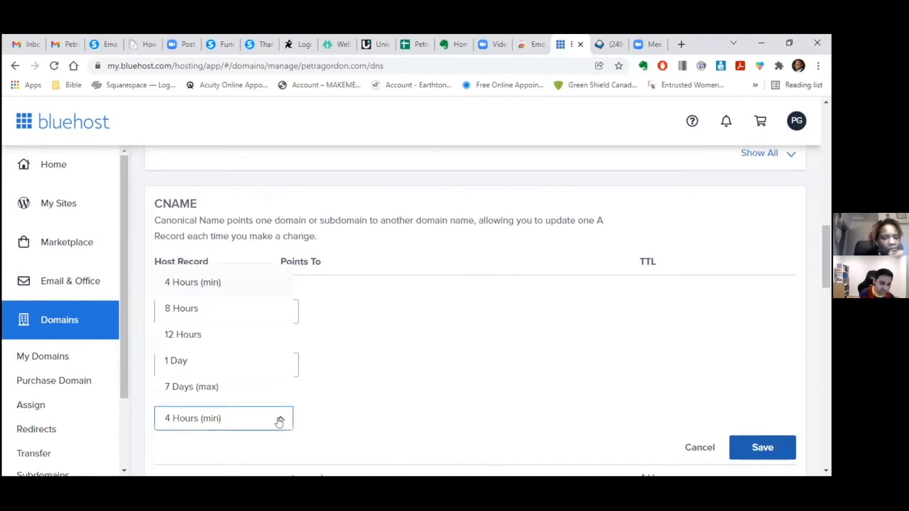
{"action": "left_click", "coordinate": [273, 421]}
{"action": "left_click", "coordinate": [282, 420]}
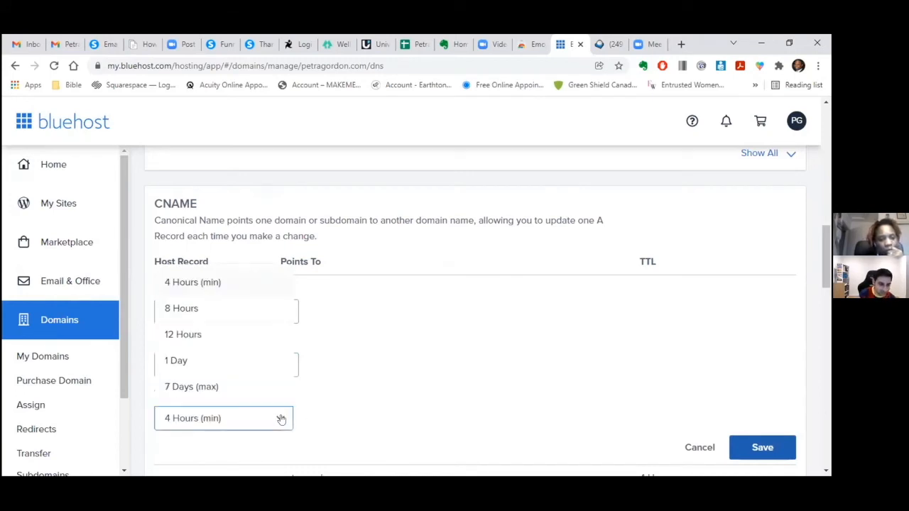
{"action": "left_click", "coordinate": [232, 285]}
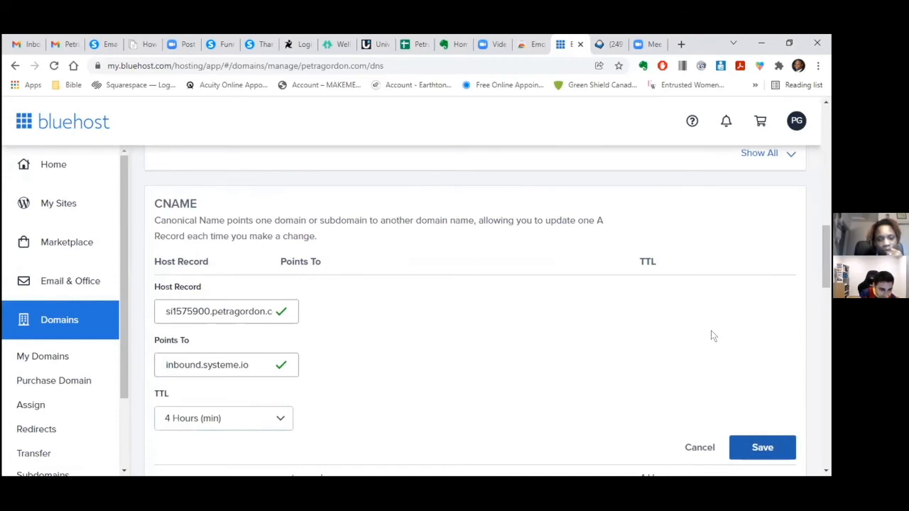
{"action": "left_click_drag", "start_coordinate": [821, 260], "coordinate": [830, 308]}
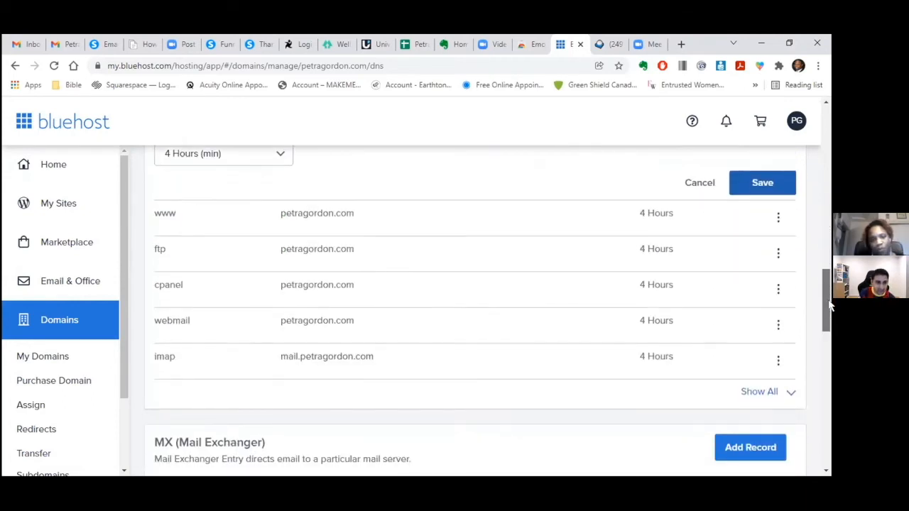
{"action": "left_click", "coordinate": [755, 186]}
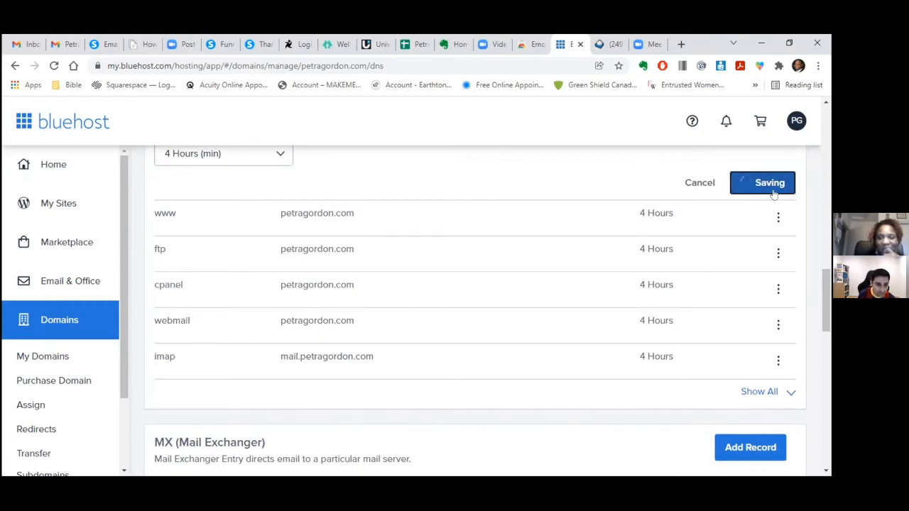
{"action": "left_click_drag", "start_coordinate": [827, 306], "coordinate": [821, 227]}
- Start a second CNAME record with Host Record systemeio1._domainkey copied from systeme.io
{"action": "scroll", "coordinate": [820, 228], "scroll_direction": "down", "scroll_amount": 4}
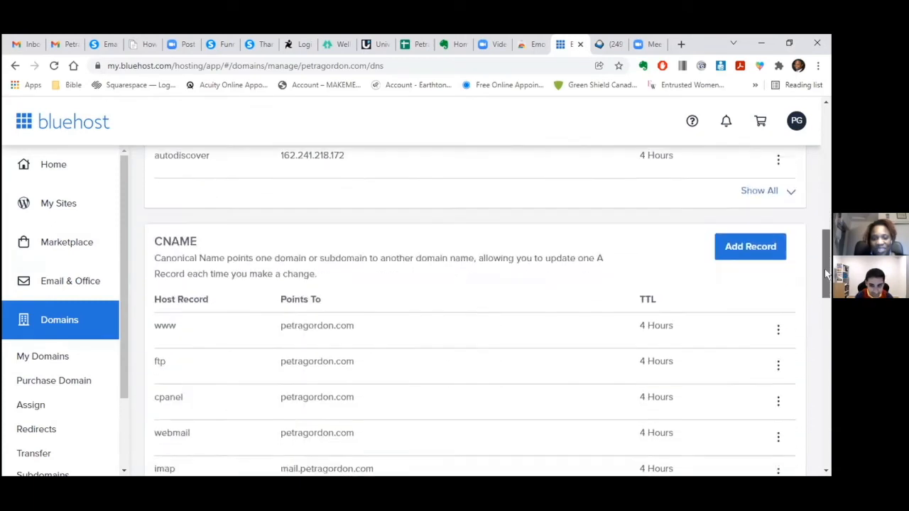
{"action": "left_click", "coordinate": [749, 195]}
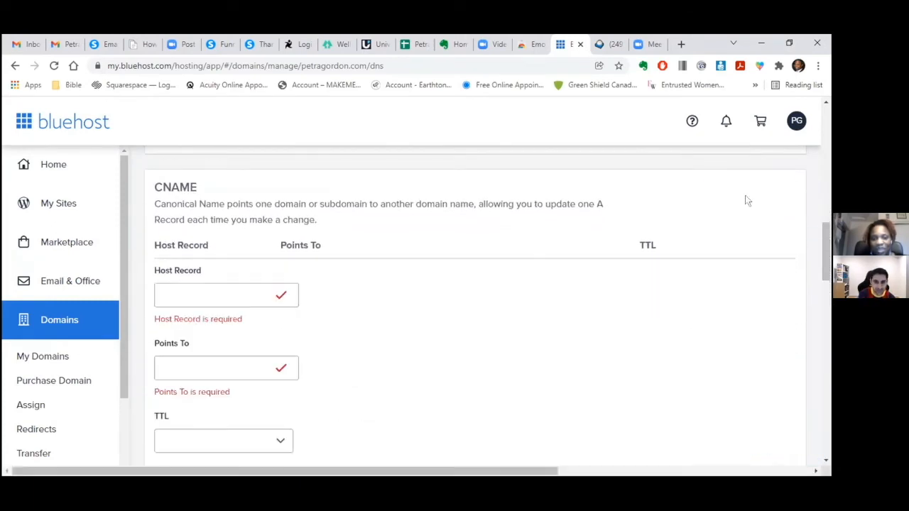
{"action": "left_click", "coordinate": [100, 44]}
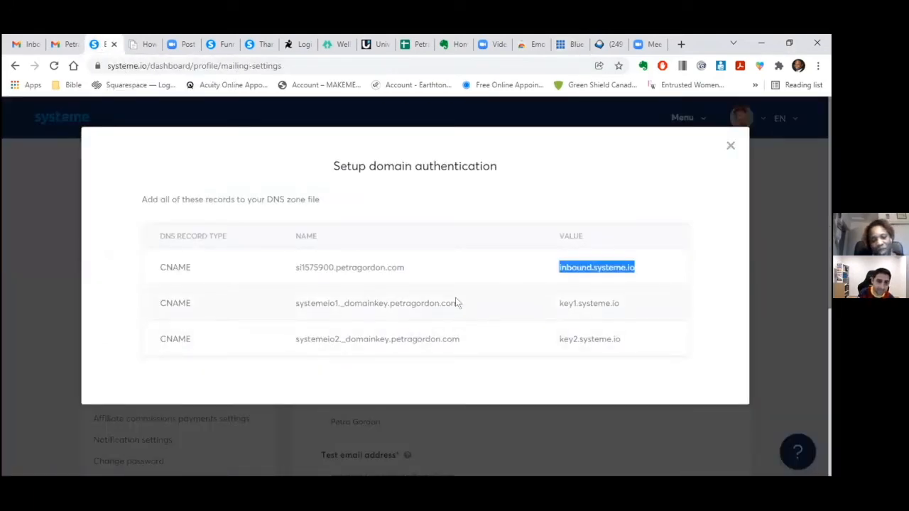
{"action": "left_click_drag", "start_coordinate": [459, 303], "coordinate": [291, 301]}
{"action": "right_click", "coordinate": [304, 306]}
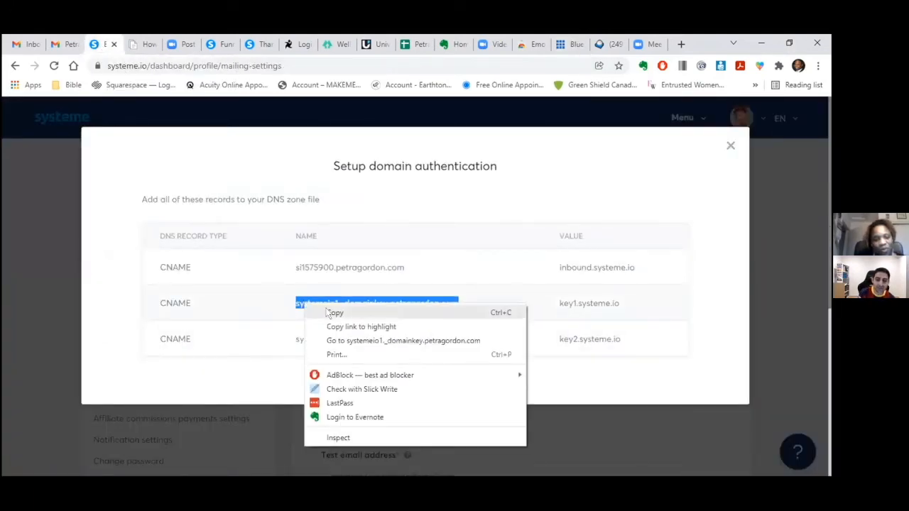
{"action": "left_click", "coordinate": [334, 314]}
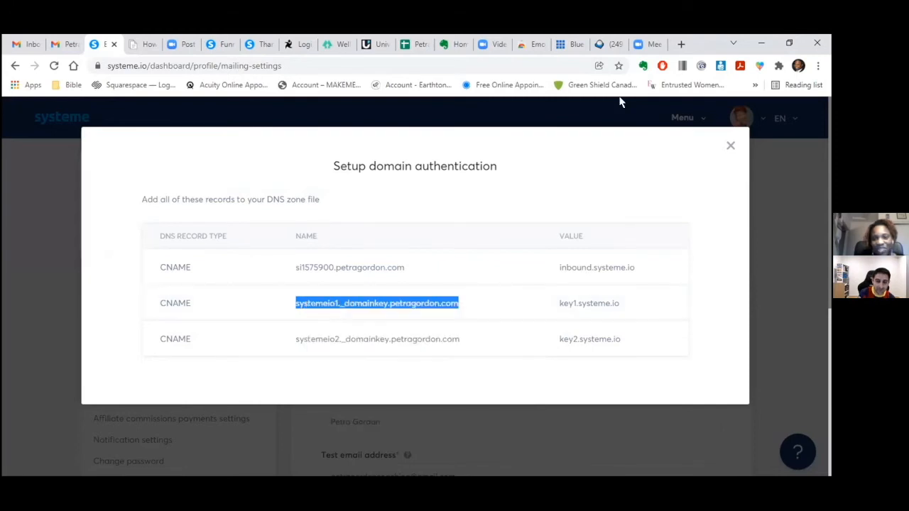
{"action": "left_click", "coordinate": [571, 44]}
{"action": "left_click", "coordinate": [245, 288]}
{"action": "right_click", "coordinate": [249, 291]}
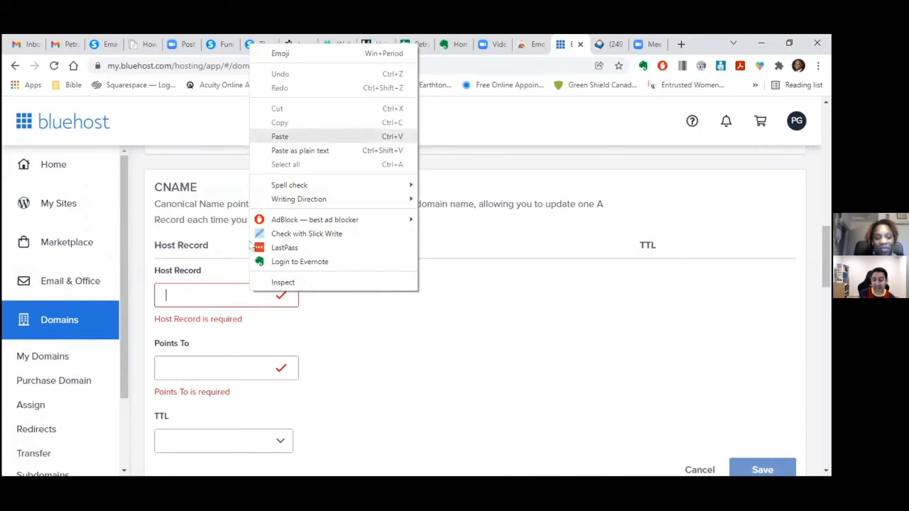
{"action": "left_click", "coordinate": [280, 137]}
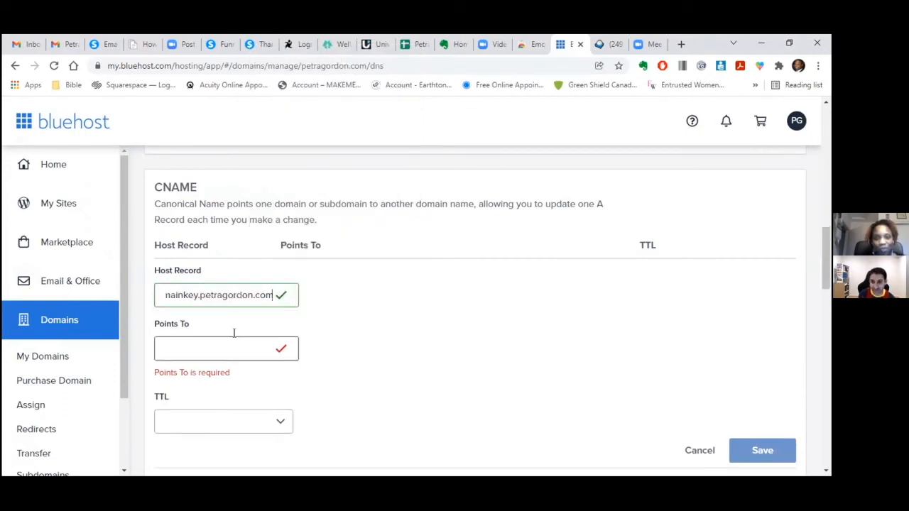
- Copy key1.systeme.io into the second record's Points To field
{"action": "left_click", "coordinate": [106, 45]}
{"action": "left_click", "coordinate": [620, 306]}
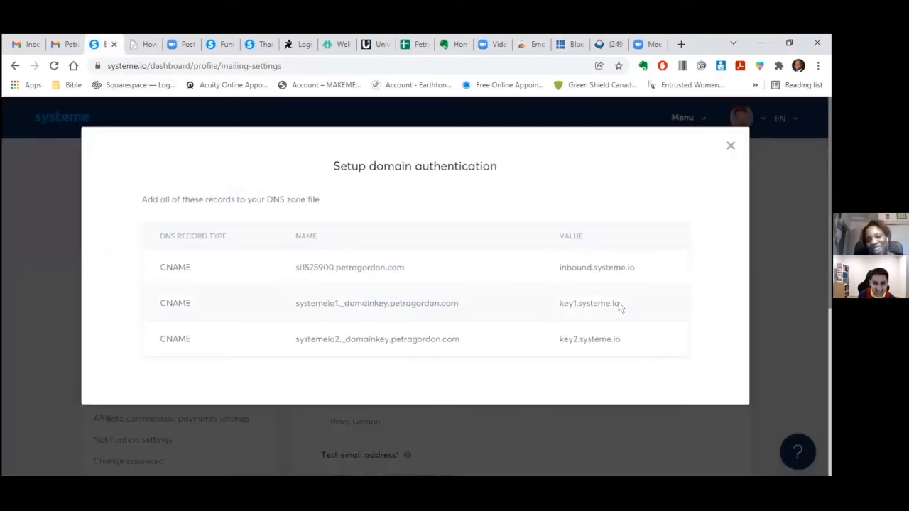
{"action": "left_click_drag", "start_coordinate": [614, 299], "coordinate": [558, 304]}
{"action": "right_click", "coordinate": [575, 306]}
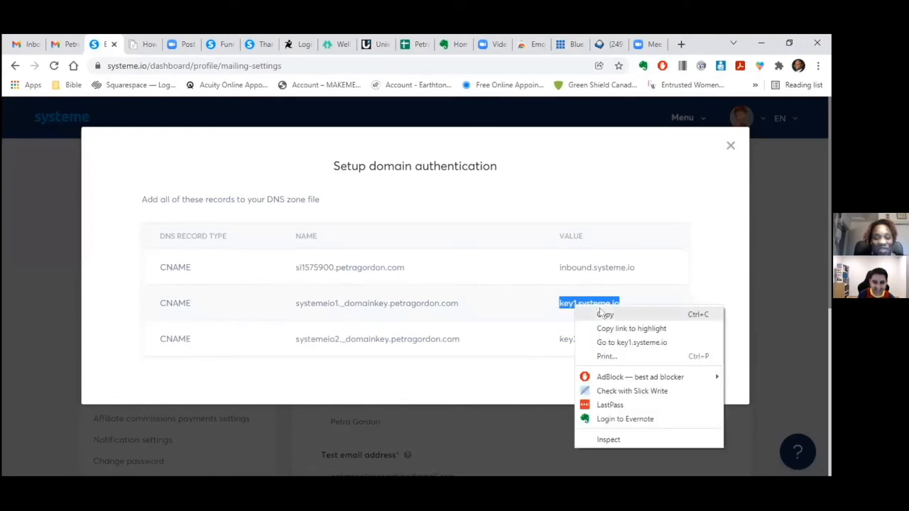
{"action": "left_click", "coordinate": [605, 315]}
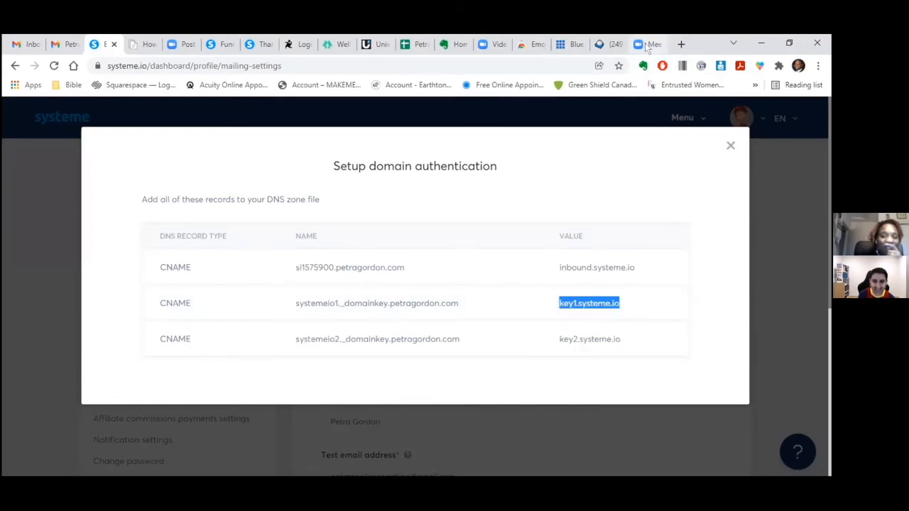
{"action": "left_click", "coordinate": [565, 42]}
{"action": "left_click", "coordinate": [210, 340]}
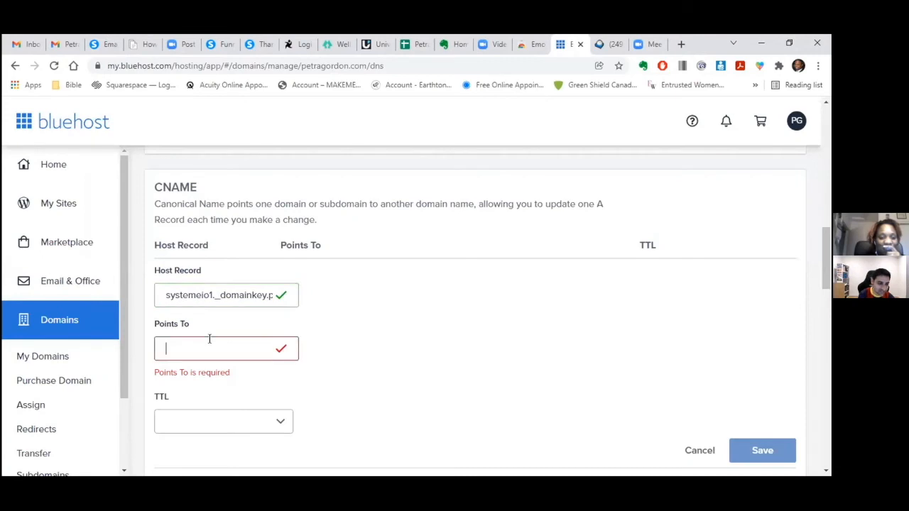
{"action": "right_click", "coordinate": [209, 340]}
{"action": "left_click", "coordinate": [249, 189]}
- Set the second record's TTL to 4 Hours (min) and save it
{"action": "left_click", "coordinate": [223, 402]}
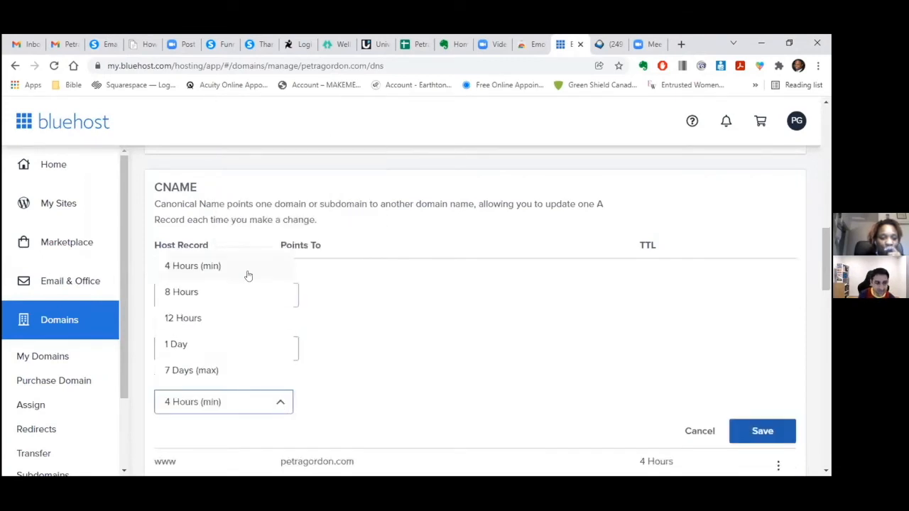
{"action": "left_click", "coordinate": [248, 270]}
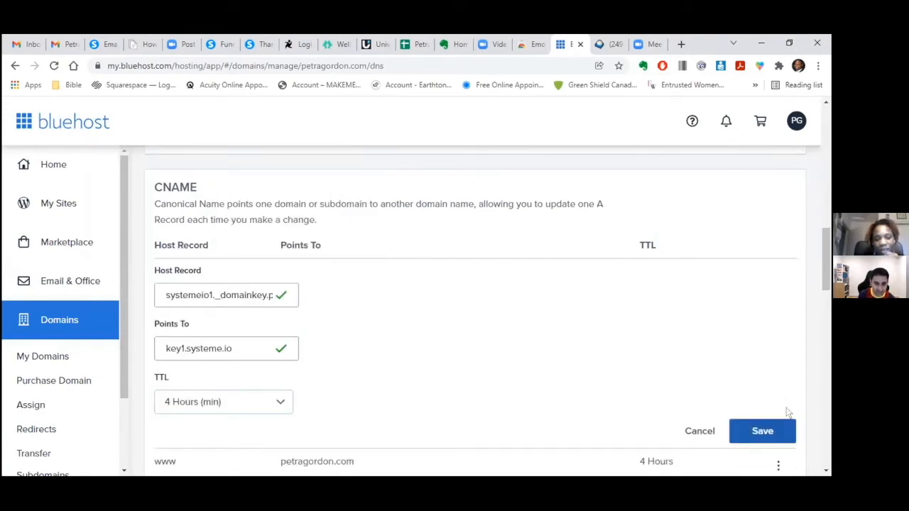
{"action": "left_click", "coordinate": [773, 430]}
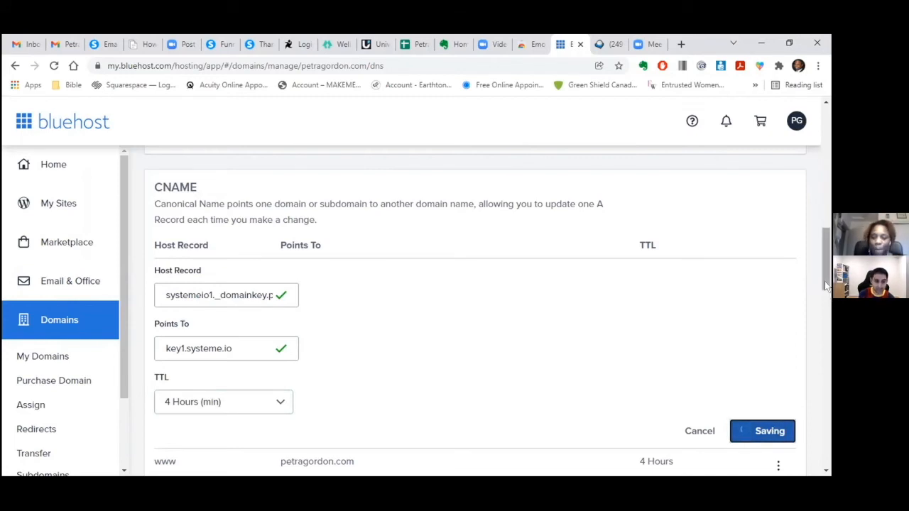
{"action": "left_click_drag", "start_coordinate": [826, 286], "coordinate": [821, 245]}
- Start a third CNAME record with Host Record systemeio2._domainkey copied from systeme.io
{"action": "scroll", "coordinate": [822, 245], "scroll_direction": "down", "scroll_amount": 1}
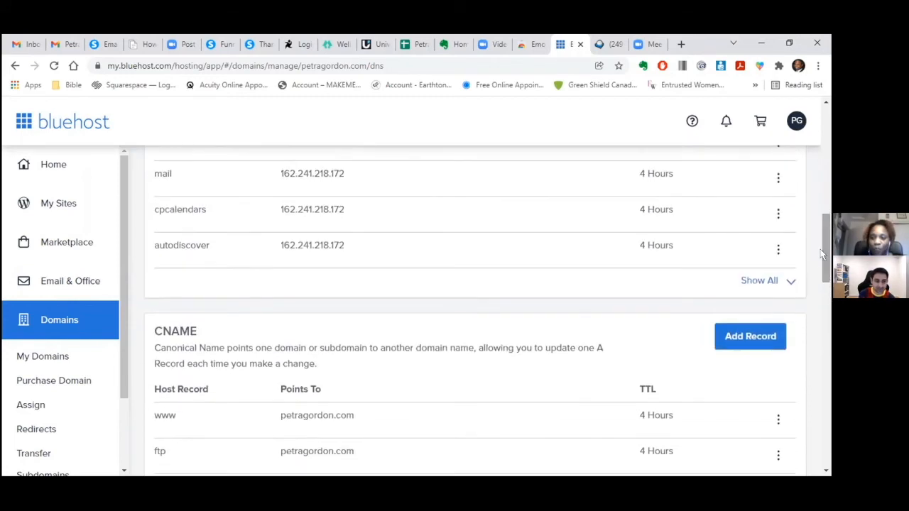
{"action": "left_click", "coordinate": [757, 334]}
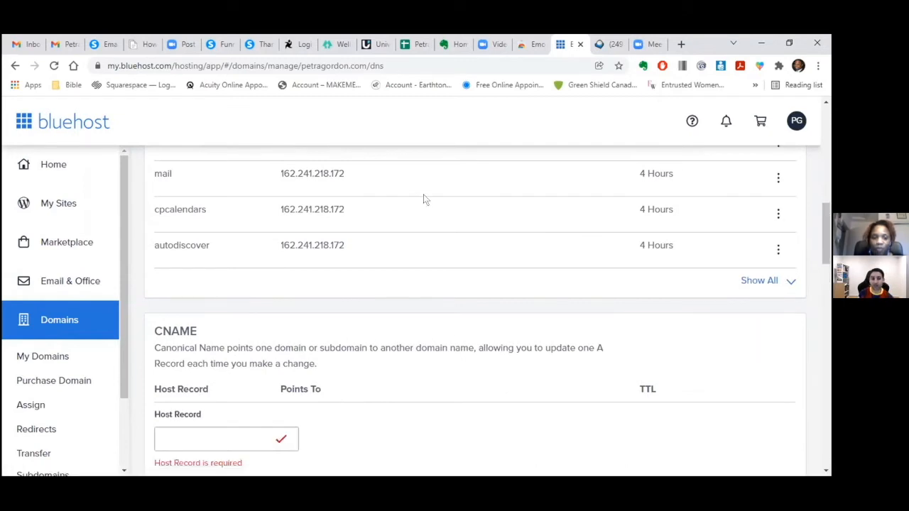
{"action": "left_click", "coordinate": [94, 44]}
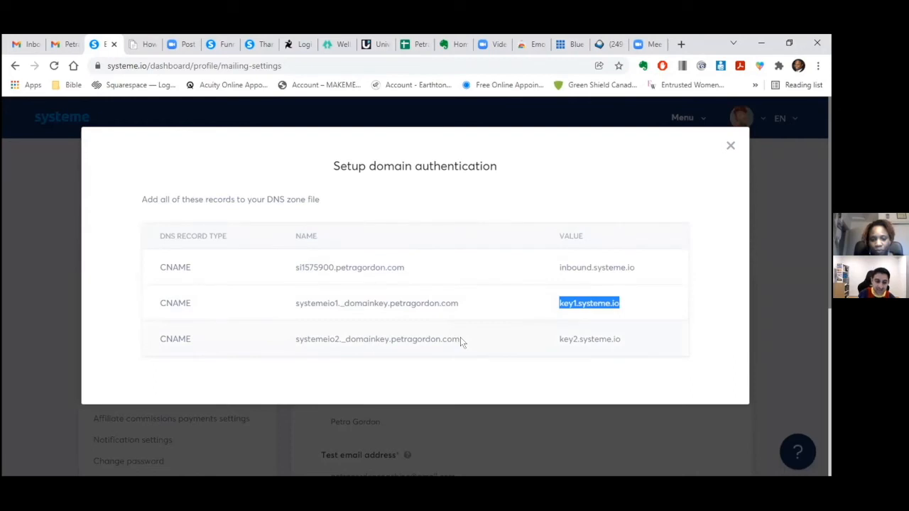
{"action": "left_click_drag", "start_coordinate": [460, 339], "coordinate": [294, 337]}
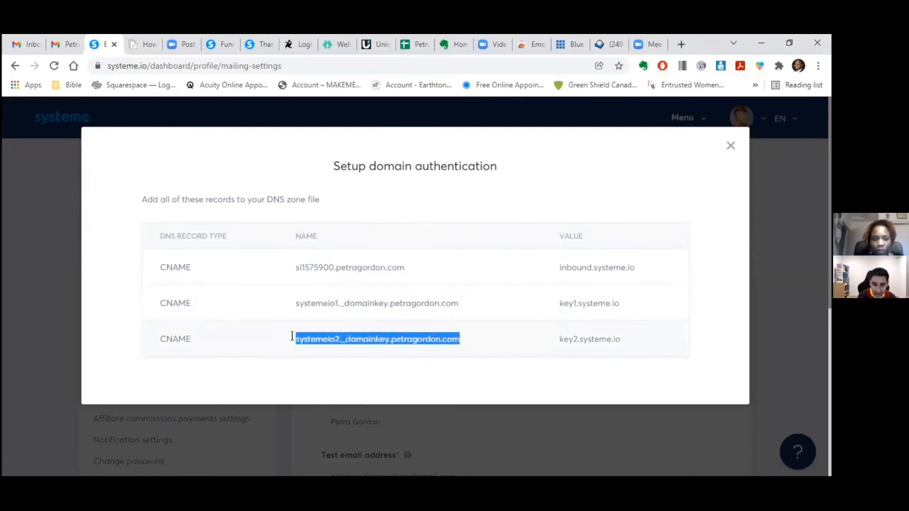
{"action": "right_click", "coordinate": [303, 341]}
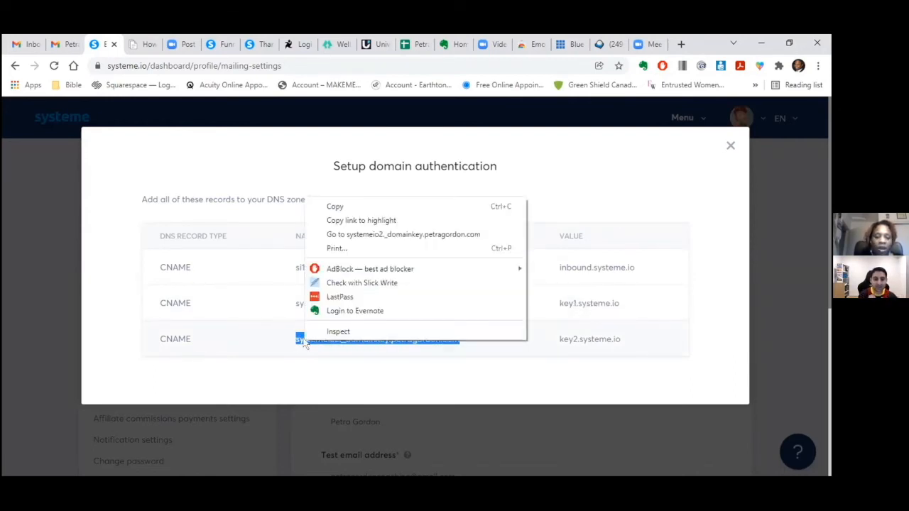
{"action": "left_click", "coordinate": [339, 206]}
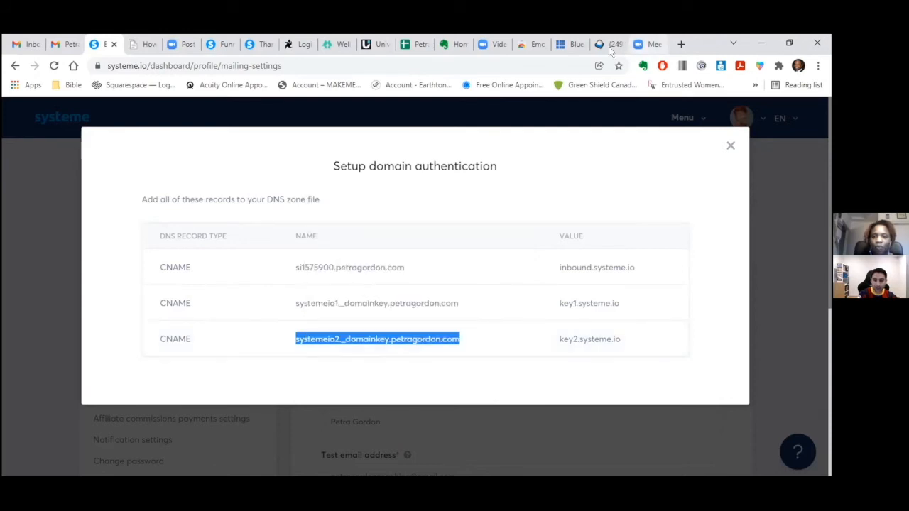
{"action": "left_click", "coordinate": [571, 45]}
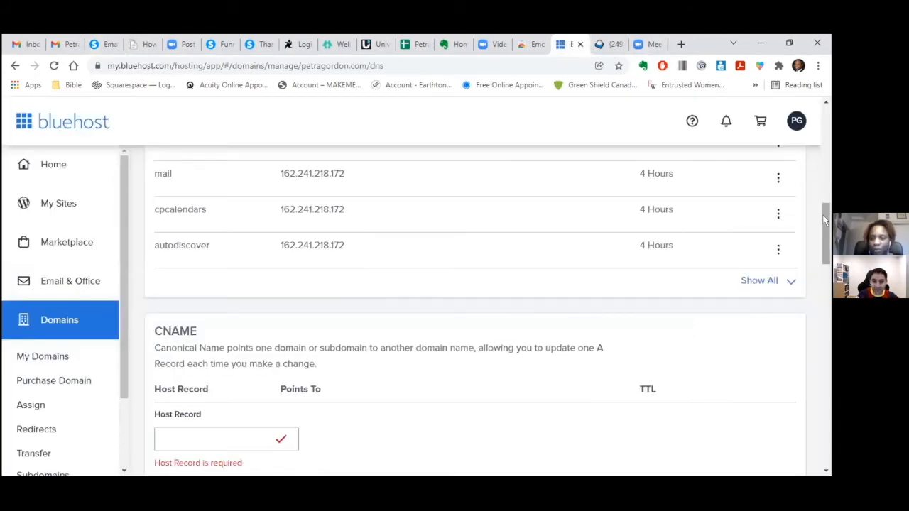
{"action": "scroll", "coordinate": [398, 267], "scroll_direction": "down", "scroll_amount": 3}
{"action": "left_click", "coordinate": [217, 250]}
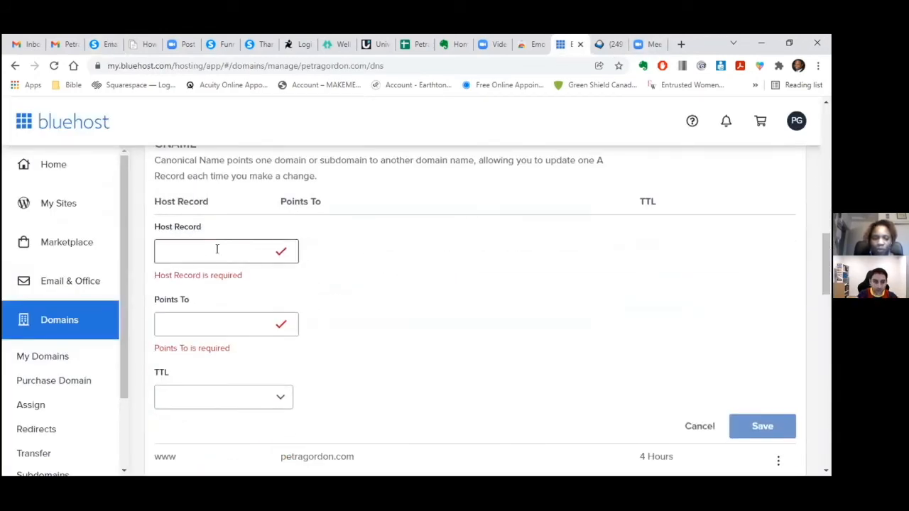
{"action": "right_click", "coordinate": [219, 251]}
{"action": "left_click", "coordinate": [257, 321]}
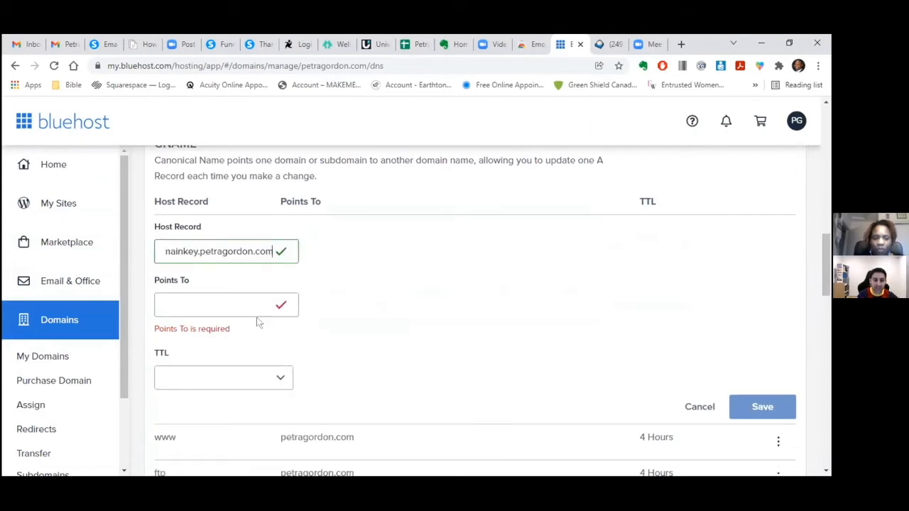
- Copy key2.systeme.io into the third record's Points To field
{"action": "left_click", "coordinate": [104, 44]}
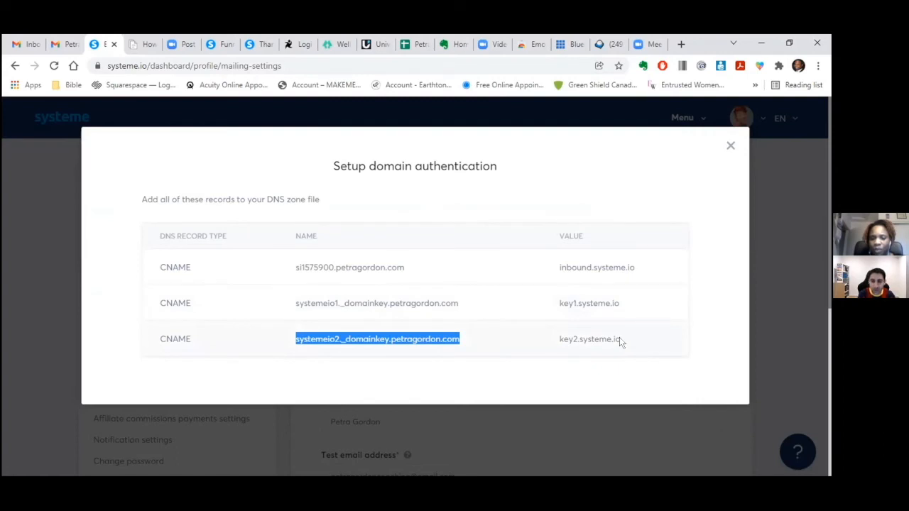
{"action": "left_click_drag", "start_coordinate": [619, 341], "coordinate": [555, 341]}
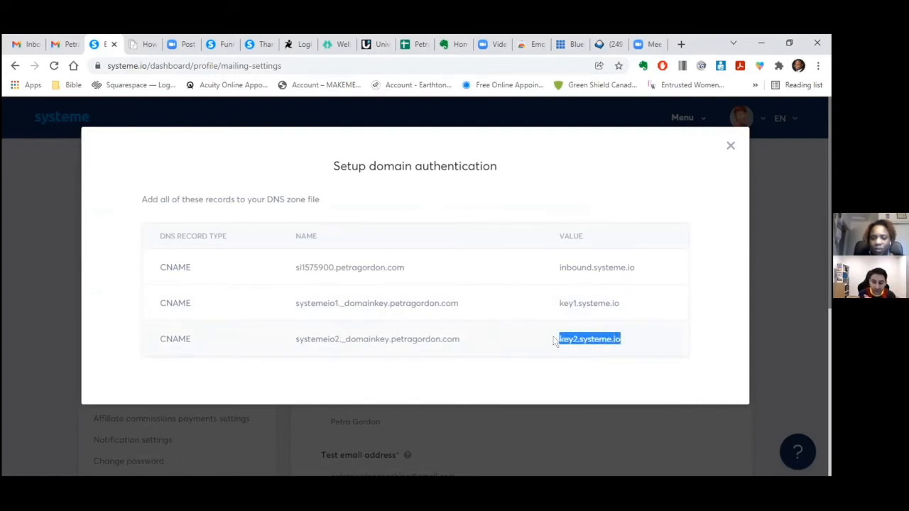
{"action": "right_click", "coordinate": [568, 340]}
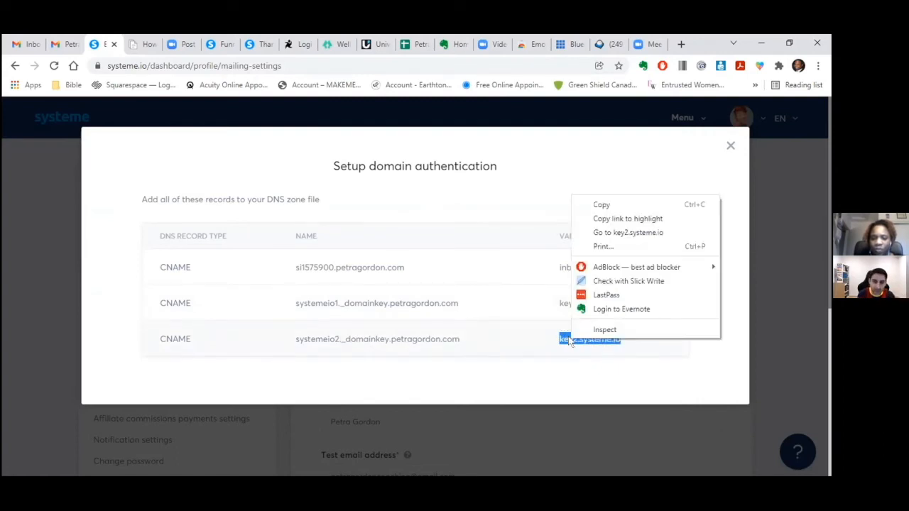
{"action": "left_click", "coordinate": [602, 205]}
{"action": "left_click", "coordinate": [575, 46]}
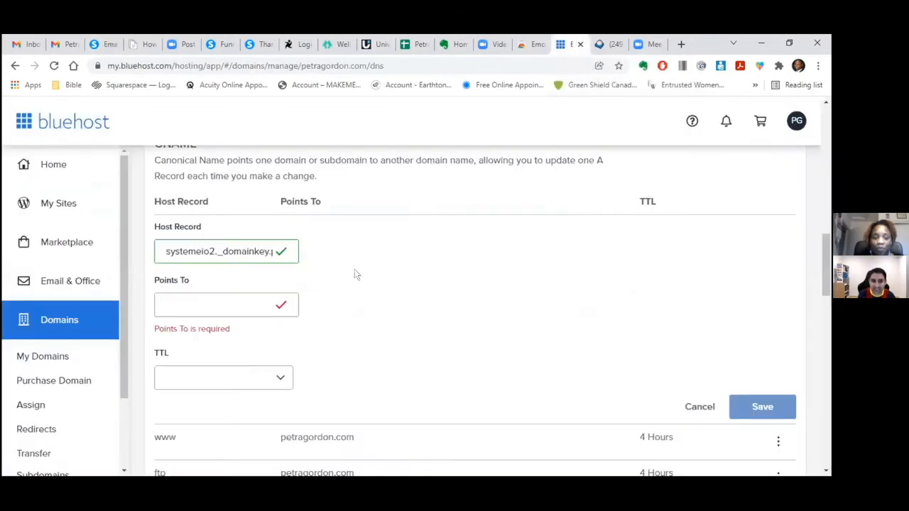
{"action": "left_click", "coordinate": [237, 303]}
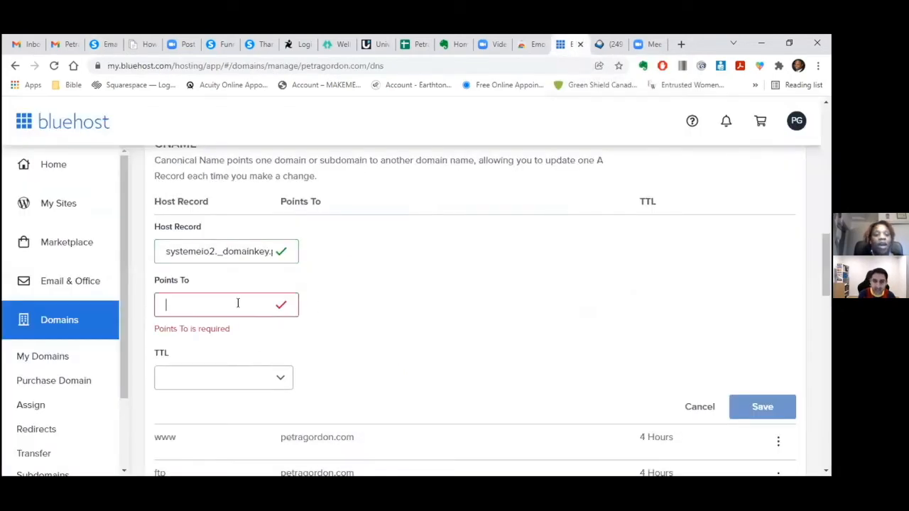
{"action": "right_click", "coordinate": [237, 303]}
{"action": "left_click", "coordinate": [269, 152]}
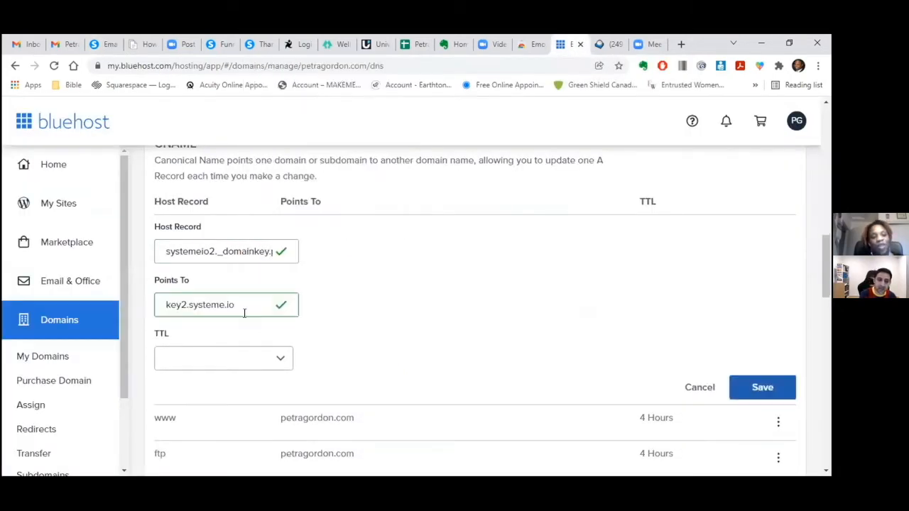
- Set the third record's TTL to 4 Hours (min) and save it
{"action": "left_click", "coordinate": [278, 359]}
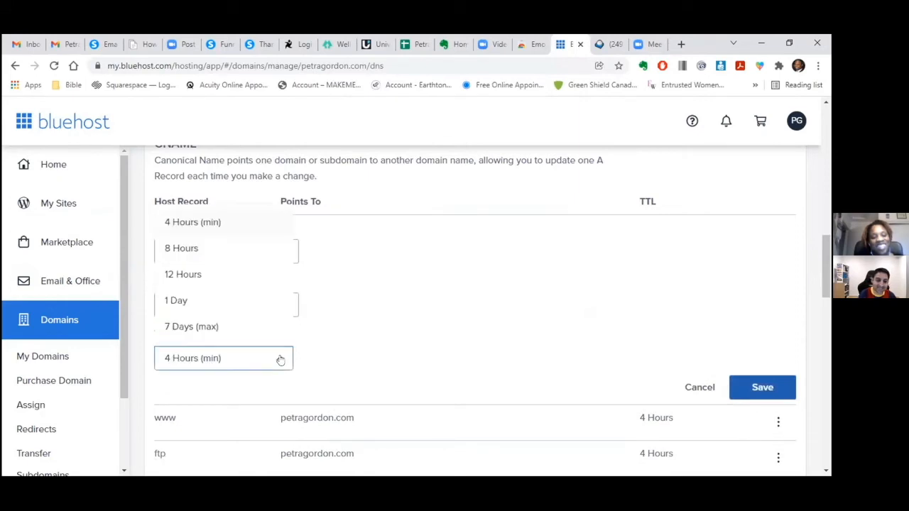
{"action": "left_click", "coordinate": [242, 226]}
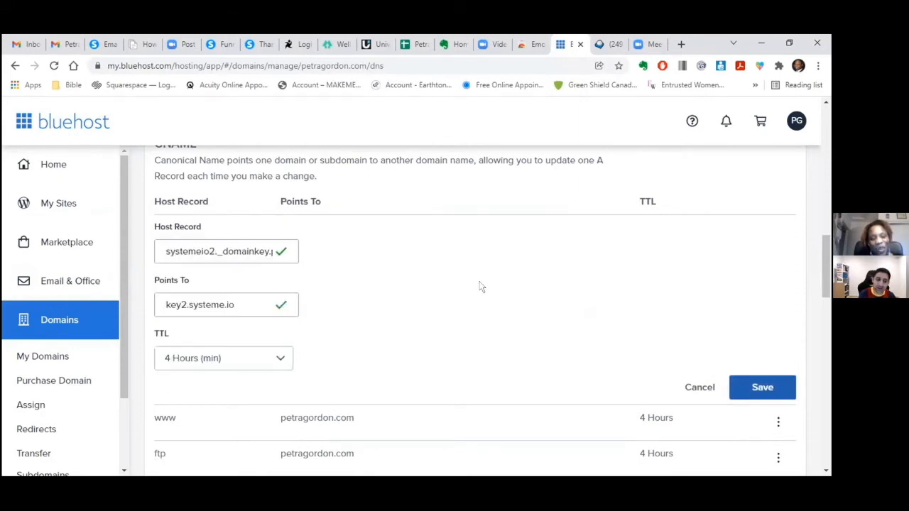
{"action": "left_click", "coordinate": [755, 389]}
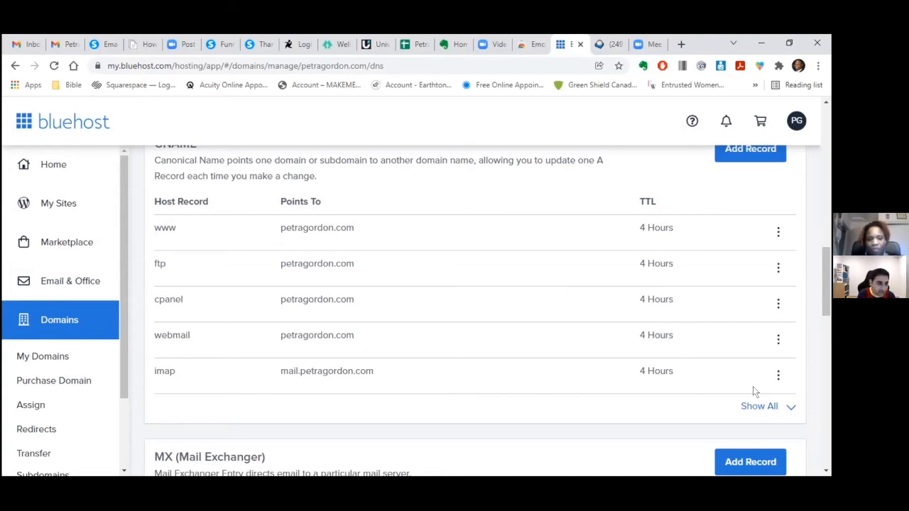
{"action": "left_click", "coordinate": [105, 46]}
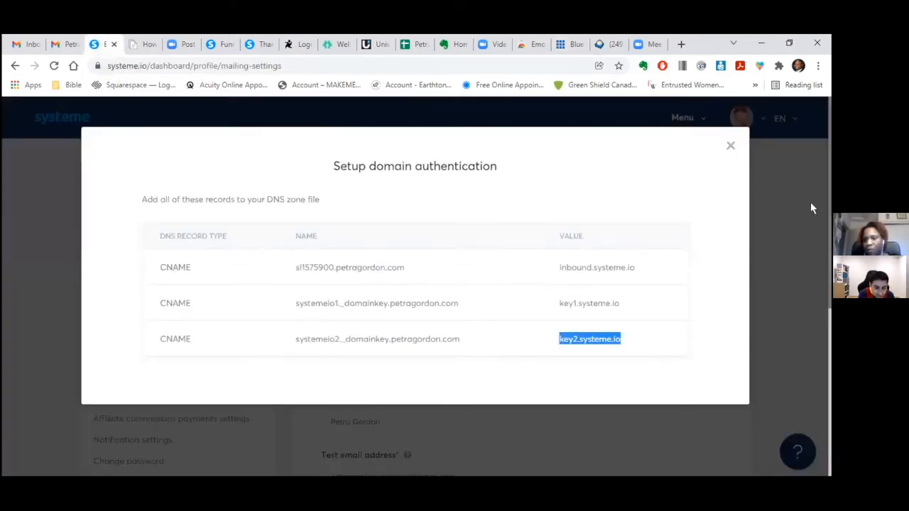
{"action": "scroll", "coordinate": [829, 208], "scroll_direction": "down", "scroll_amount": 2}
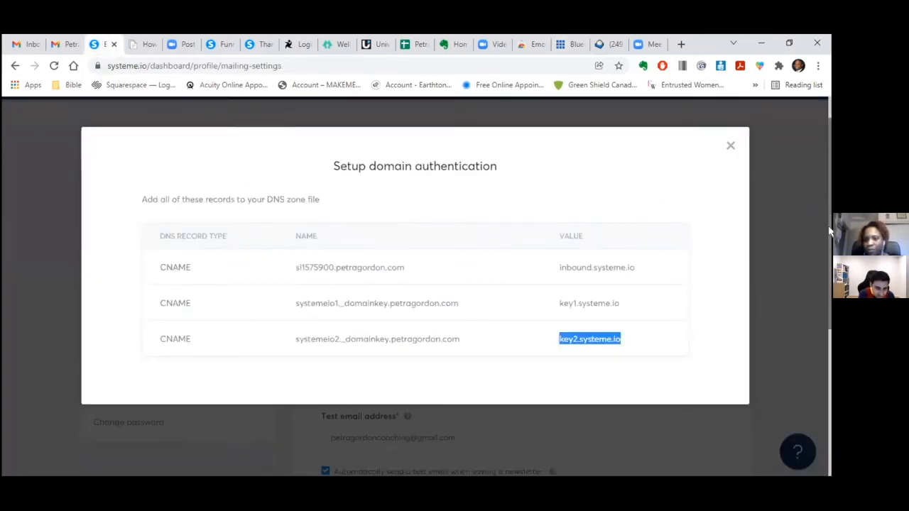
{"action": "left_click", "coordinate": [749, 211]}
{"action": "left_click", "coordinate": [730, 146]}
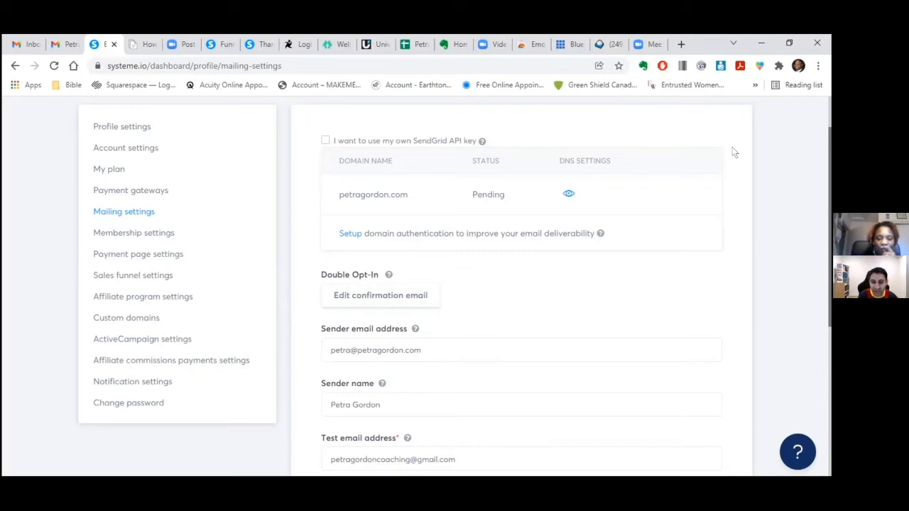
{"action": "left_click_drag", "start_coordinate": [734, 151], "coordinate": [601, 120]}
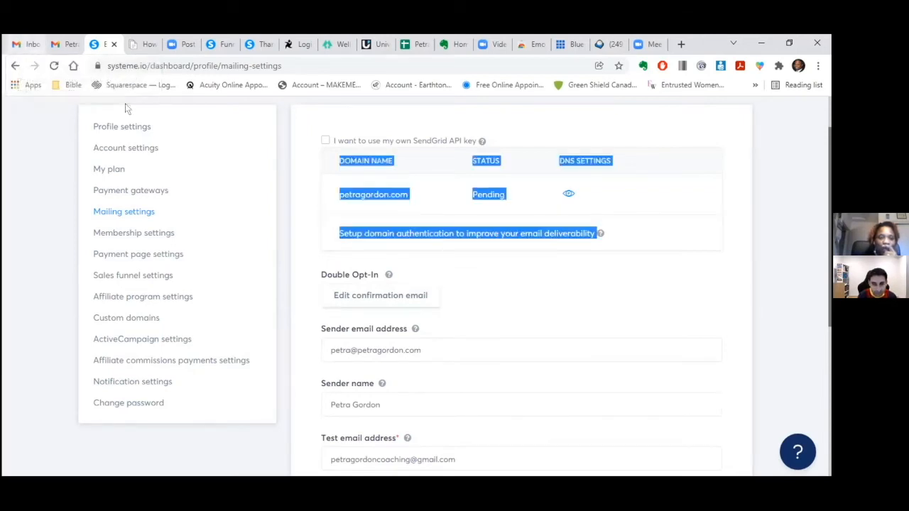
{"action": "left_click", "coordinate": [801, 281]}
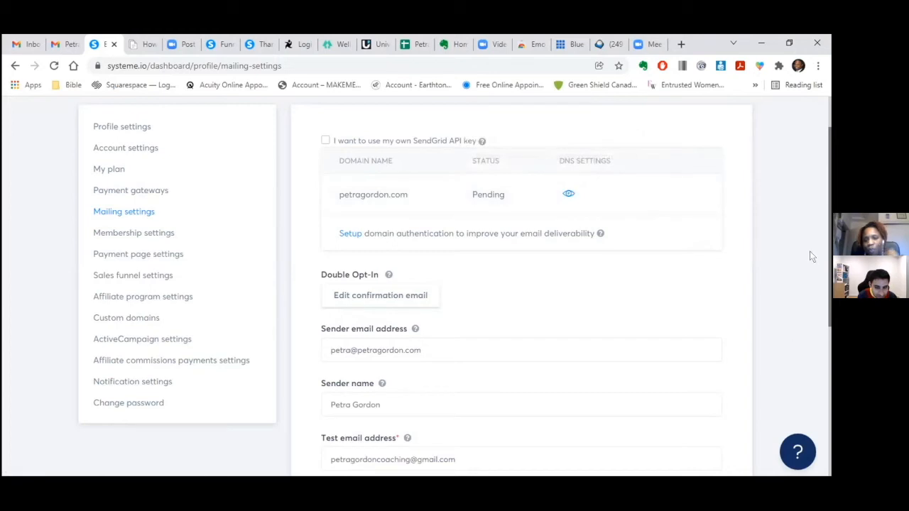
{"action": "scroll", "coordinate": [829, 303], "scroll_direction": "down", "scroll_amount": 1}
{"action": "left_click_drag", "start_coordinate": [829, 299], "coordinate": [830, 435]}
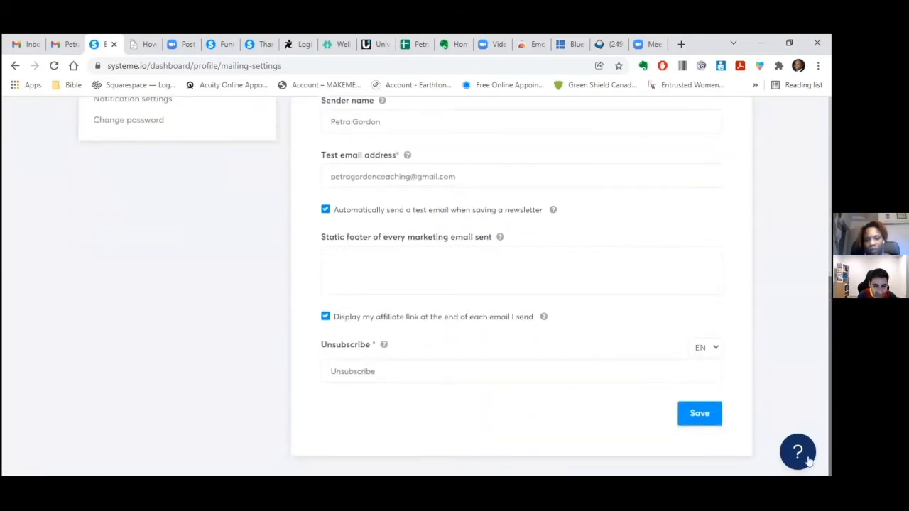
{"action": "left_click", "coordinate": [702, 420]}
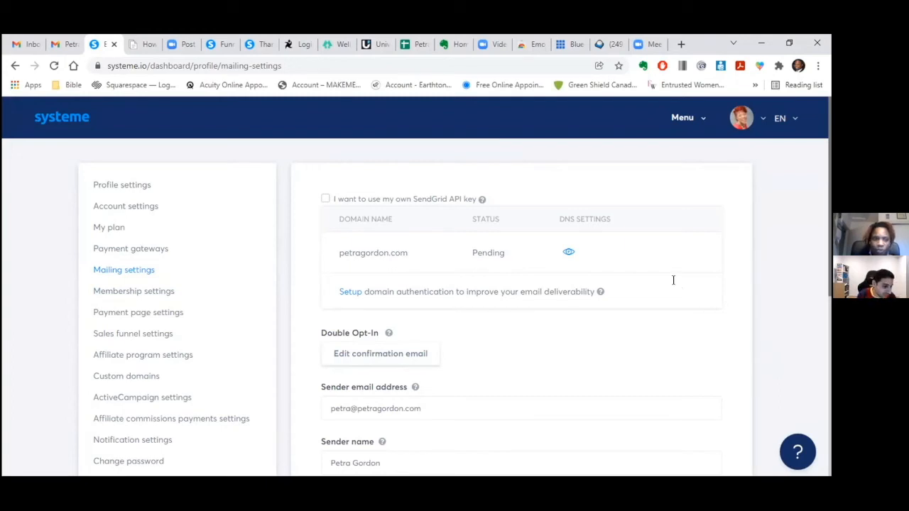
- Discard a stray Gmail draft, then open 'Why I created systeme.io' under Promotions
{"action": "left_click", "coordinate": [65, 44]}
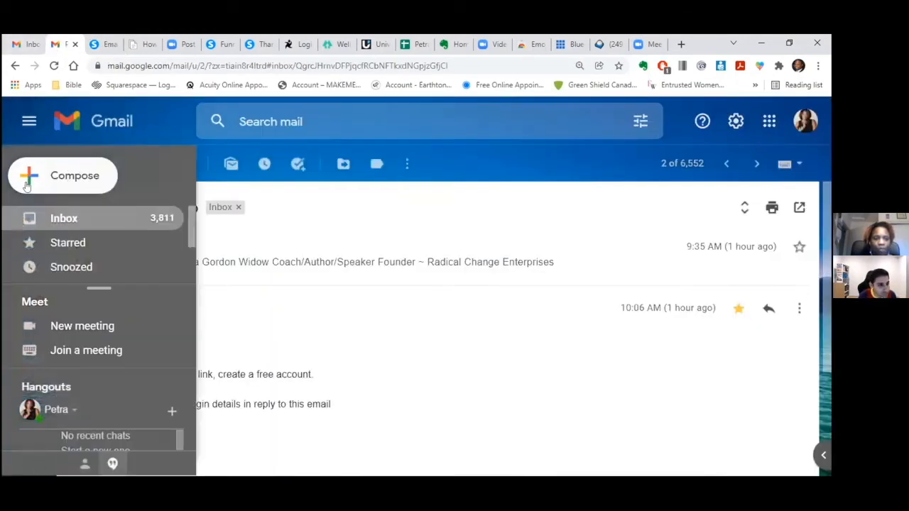
{"action": "left_click", "coordinate": [28, 181]}
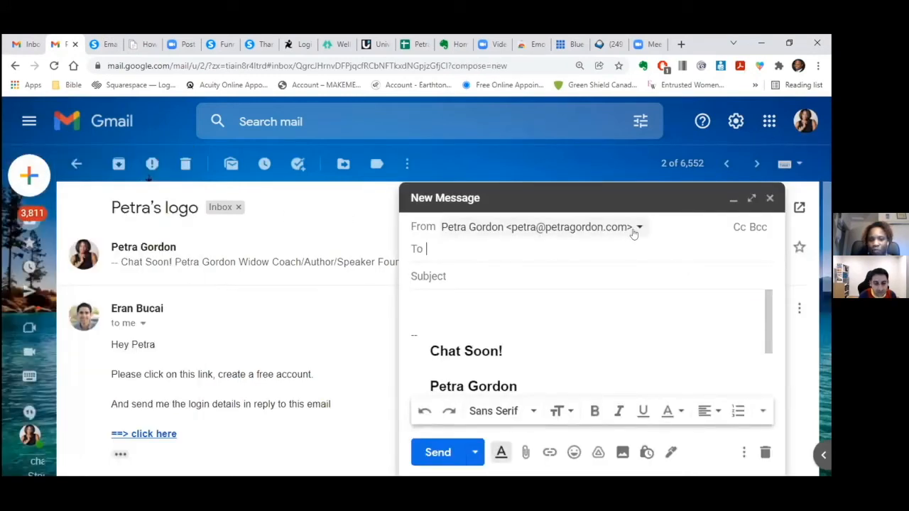
{"action": "left_click", "coordinate": [770, 198]}
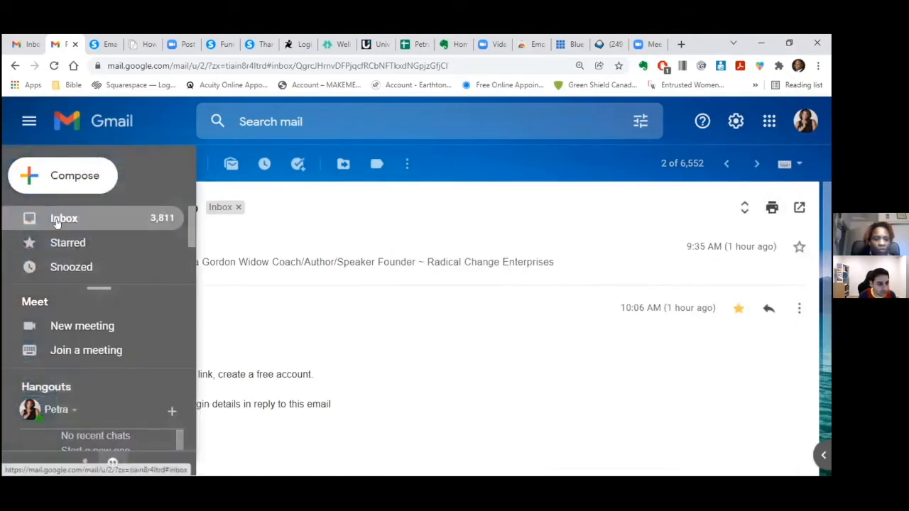
{"action": "left_click", "coordinate": [57, 217]}
{"action": "left_click", "coordinate": [464, 240]}
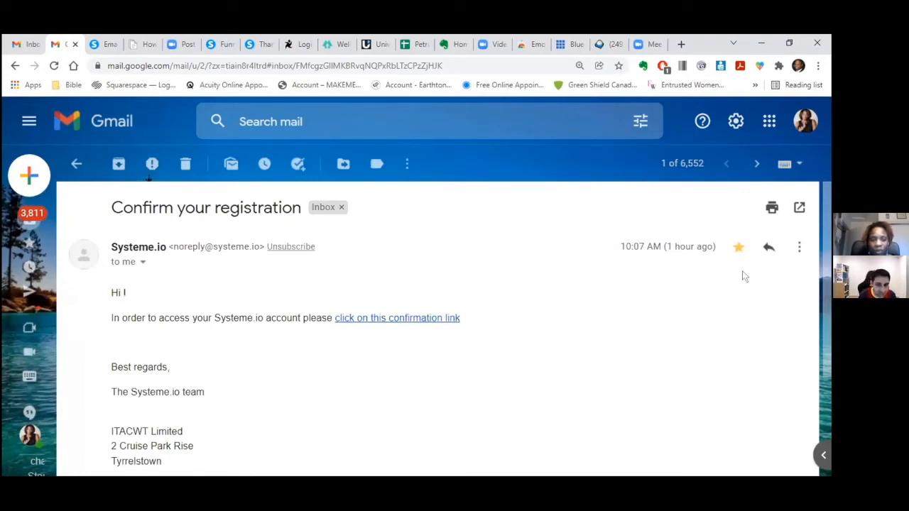
{"action": "left_click", "coordinate": [64, 218]}
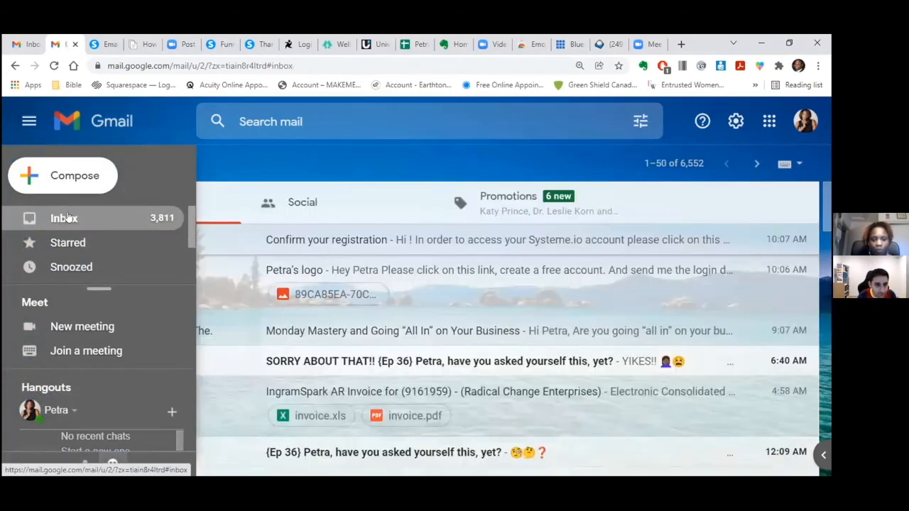
{"action": "left_click", "coordinate": [526, 205]}
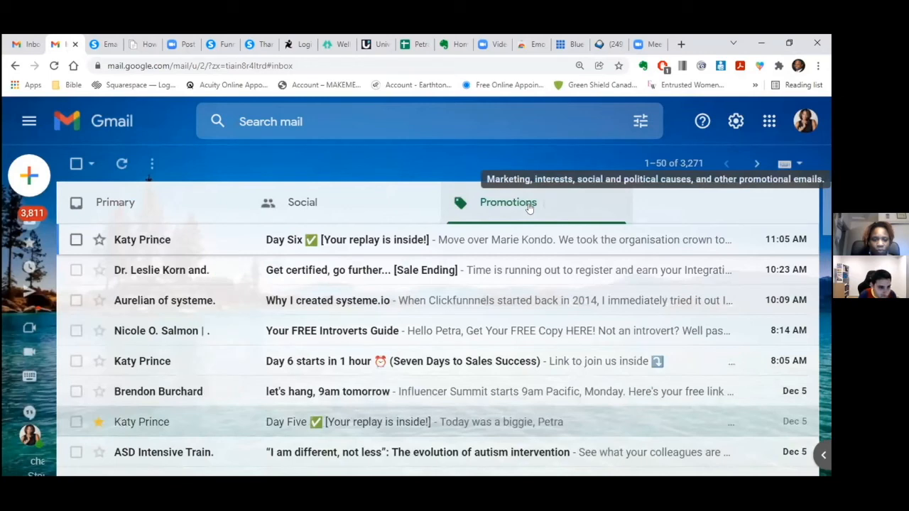
{"action": "left_click", "coordinate": [423, 298]}
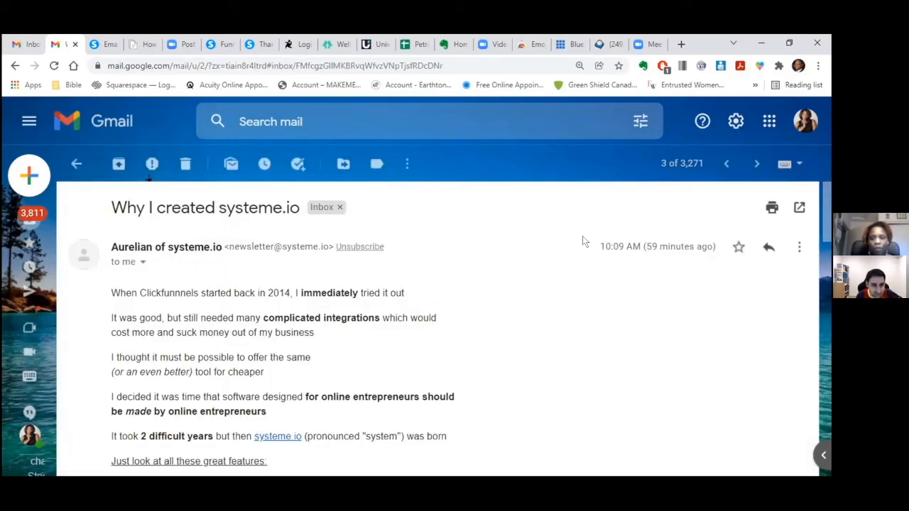
- Reply as a new systeme customer asking if anything else is needed after the email domain setup
{"action": "left_click", "coordinate": [768, 247]}
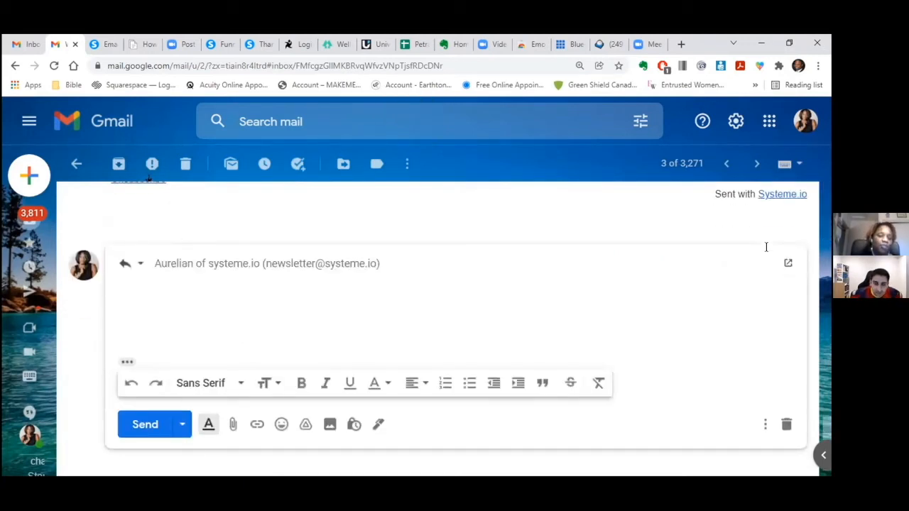
{"action": "type", "text": "He"}
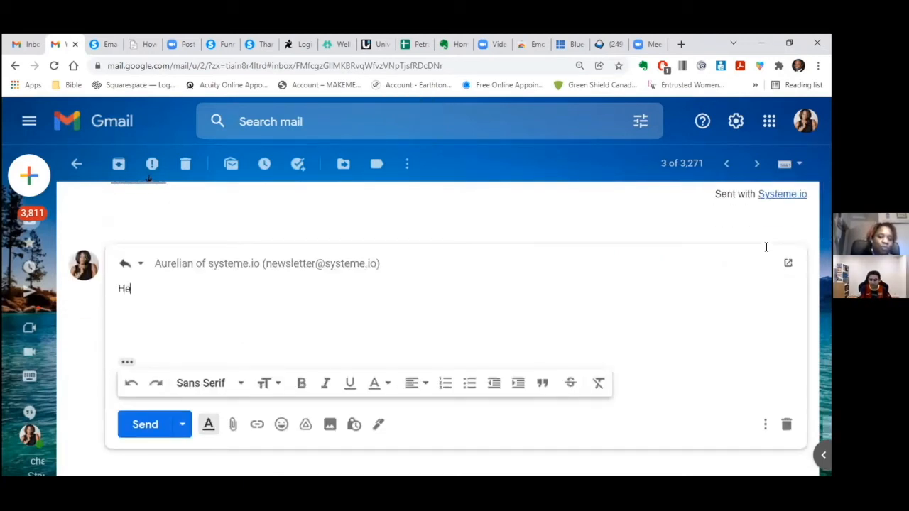
{"action": "type", "text": "y Ne"}
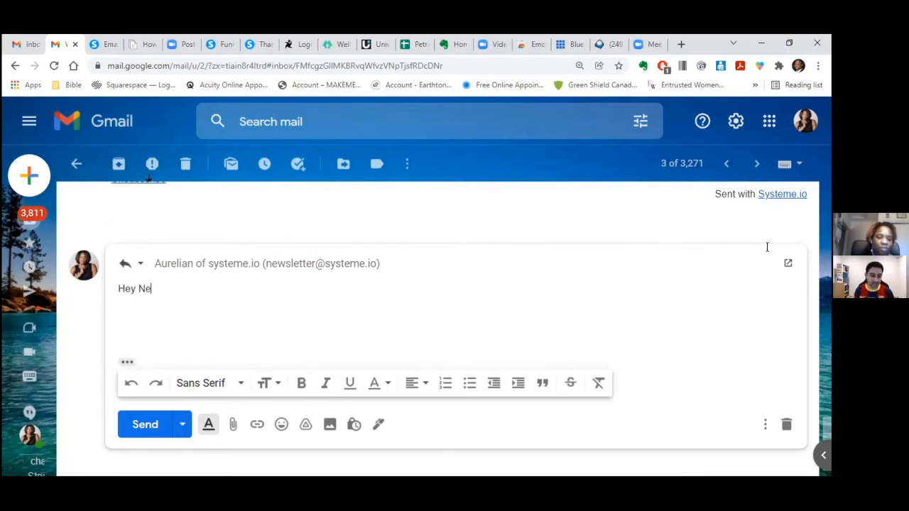
{"action": "key", "text": "BackSpace"}
{"action": "key", "text": "BackSpace"}
{"action": "type", "text": "new cus"}
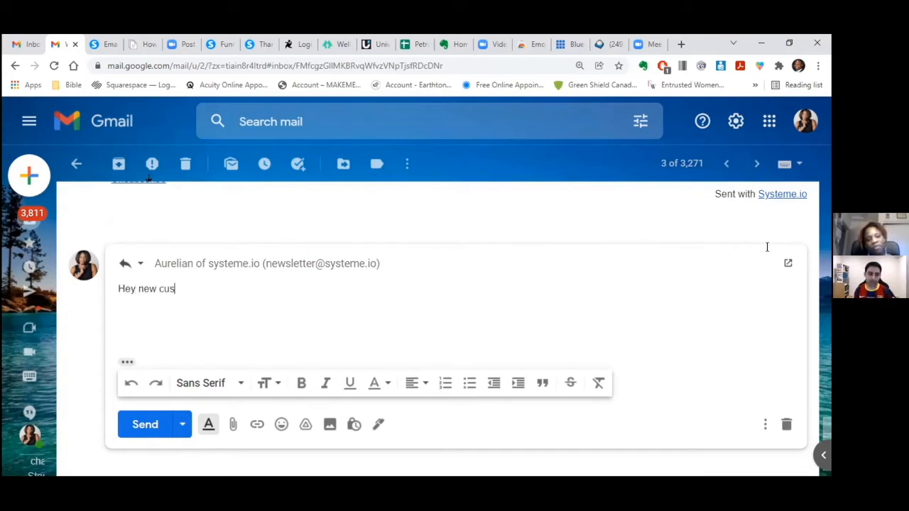
{"action": "type", "text": "tomer of system."}
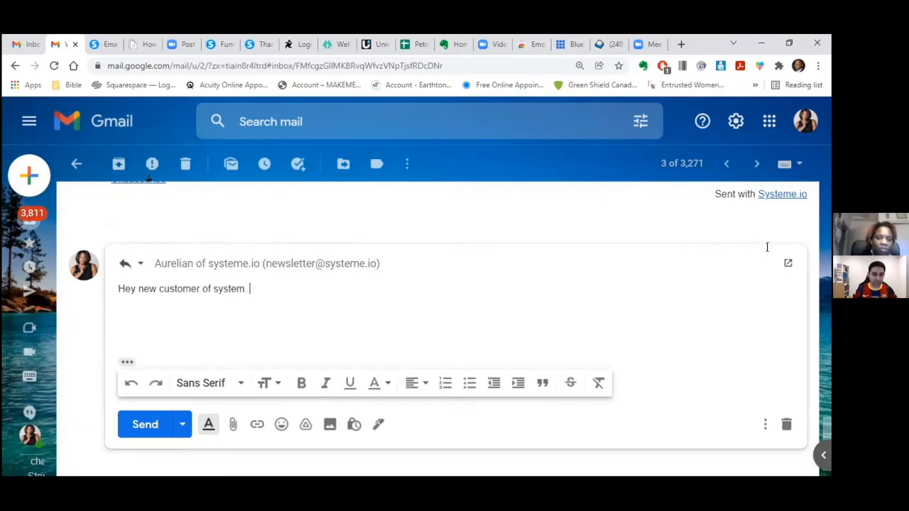
{"action": "key", "text": "BackSpace"}
{"action": "type", "text": "e"}
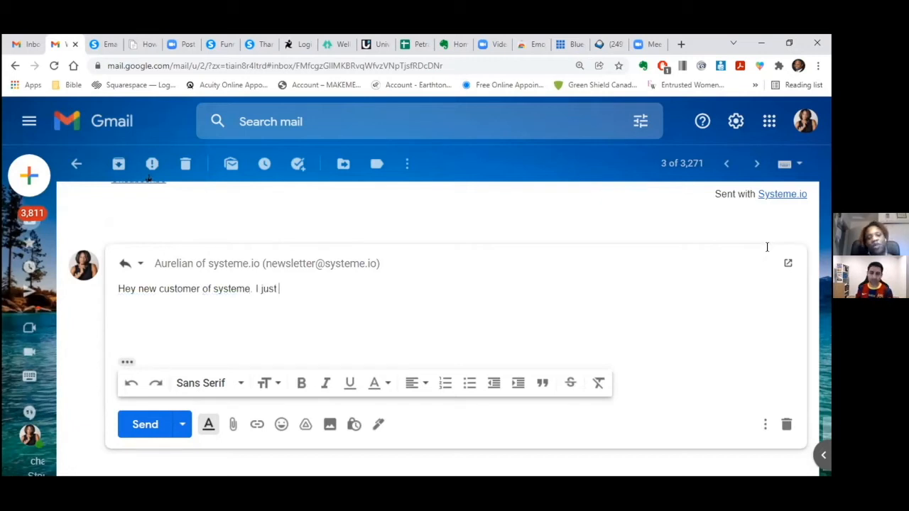
{"action": "type", "text": ". I just setup"}
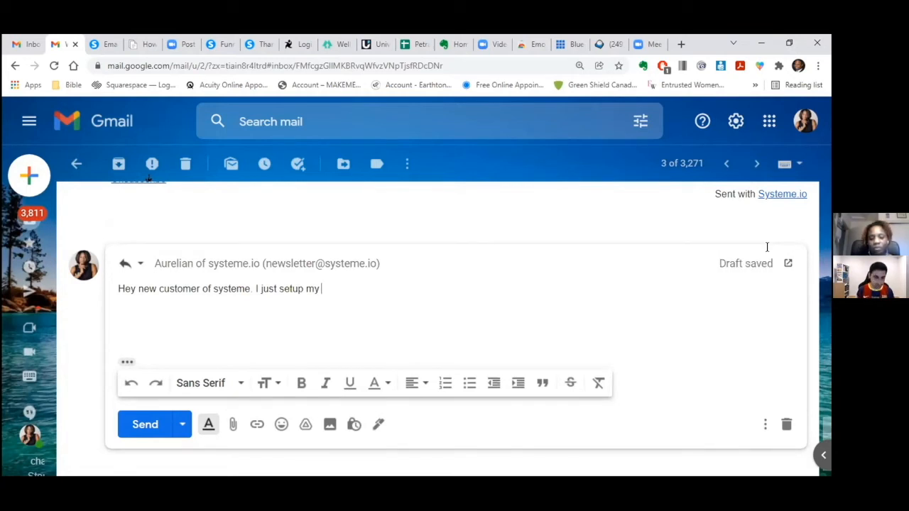
{"action": "type", "text": "my "}
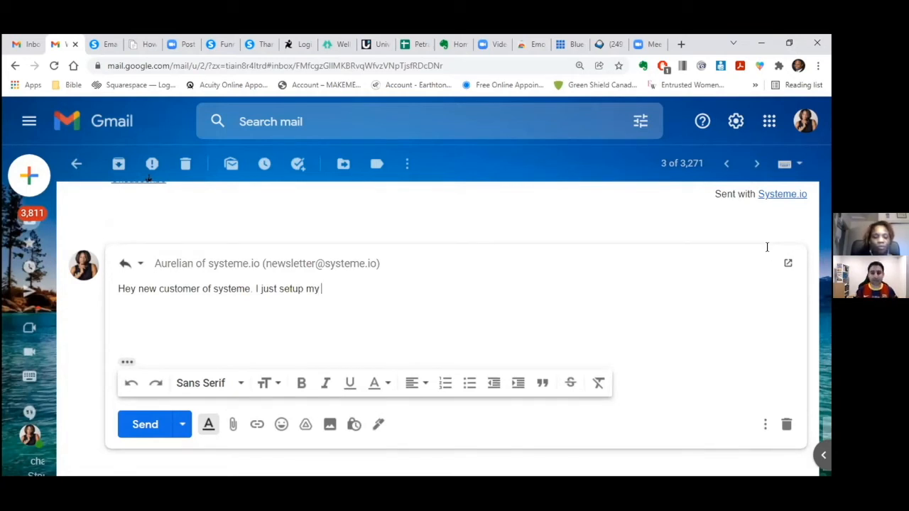
{"action": "type", "text": "email domain settings, is there"}
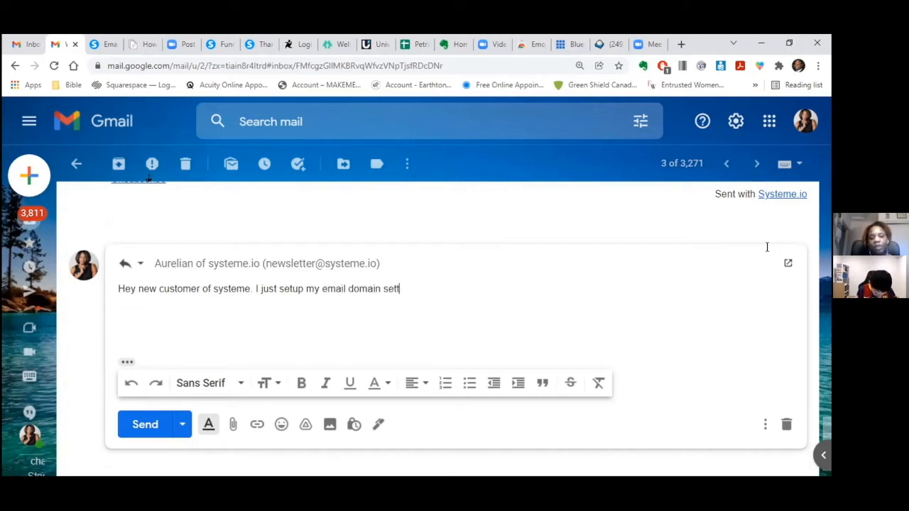
{"action": "key", "text": "BackSpace"}
{"action": "key", "text": "BackSpace"}
{"action": "key", "text": "BackSpace"}
{"action": "key", "text": "BackSpace"}
{"action": "key", "text": "BackSpace"}
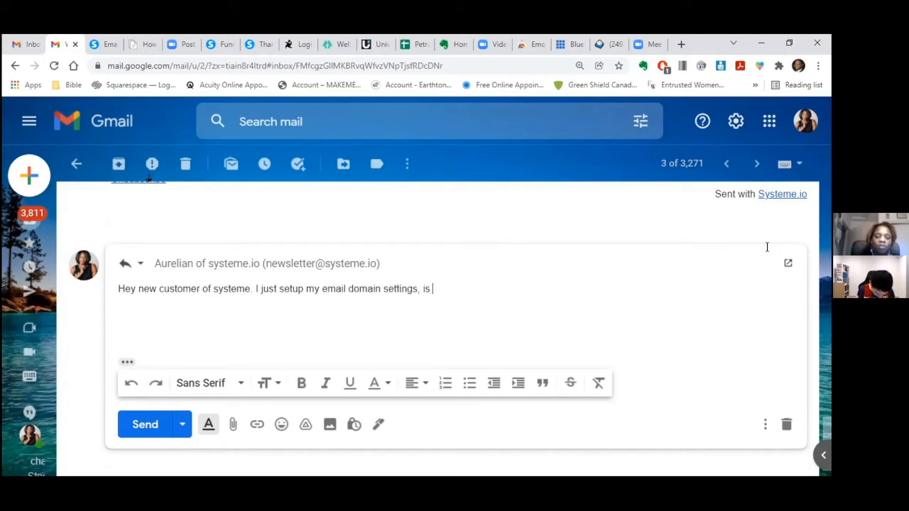
{"action": "type", "text": "just want to know i"}
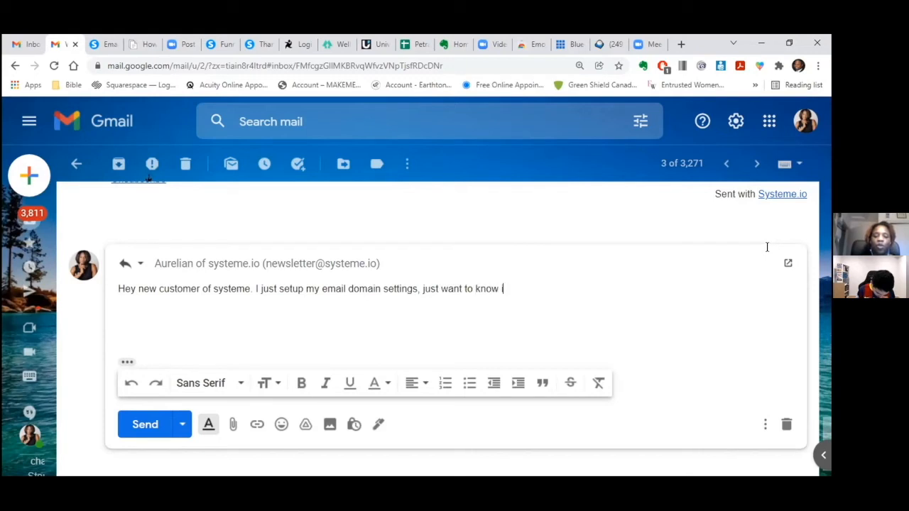
{"action": "type", "text": "f there is anything els"}
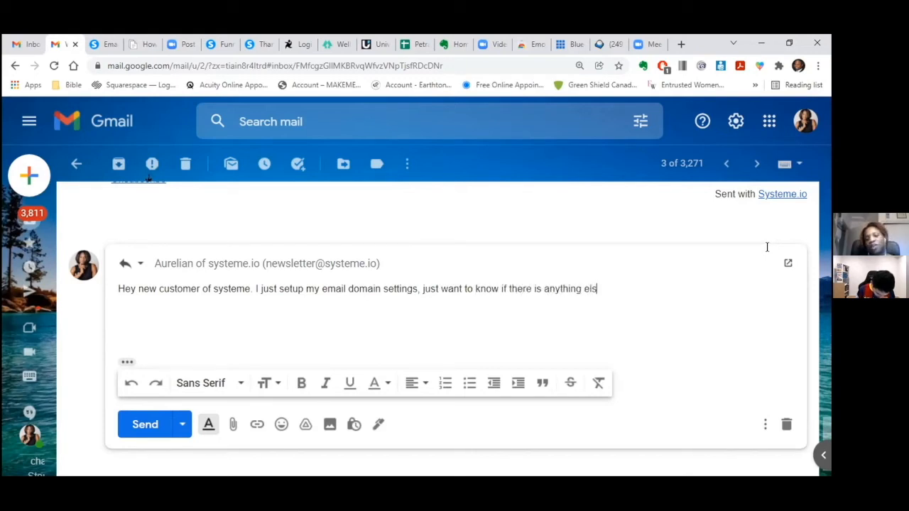
{"action": "type", "text": "e I need to do?"}
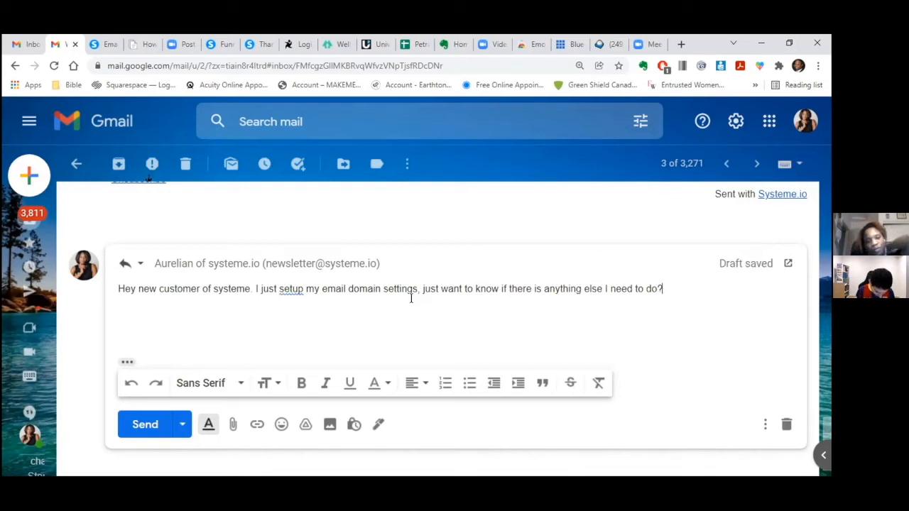
{"action": "left_click", "coordinate": [142, 424]}
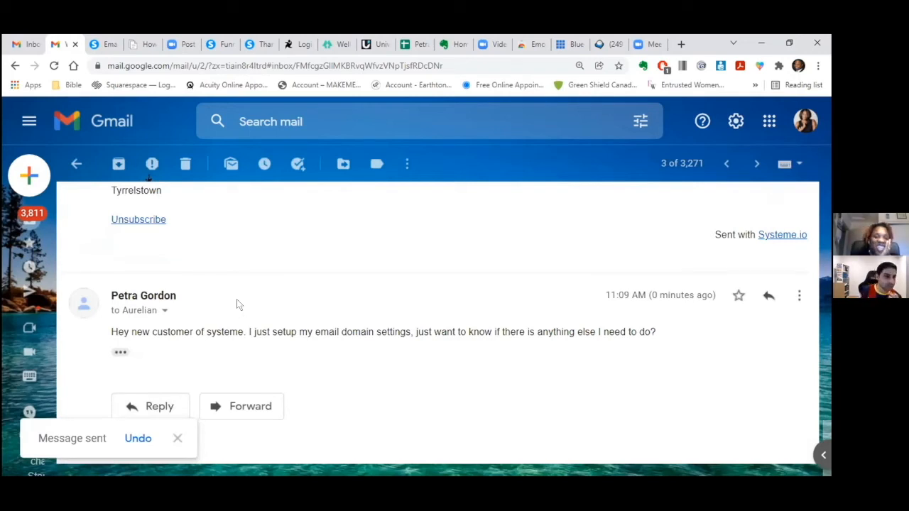
{"action": "left_click", "coordinate": [100, 46]}
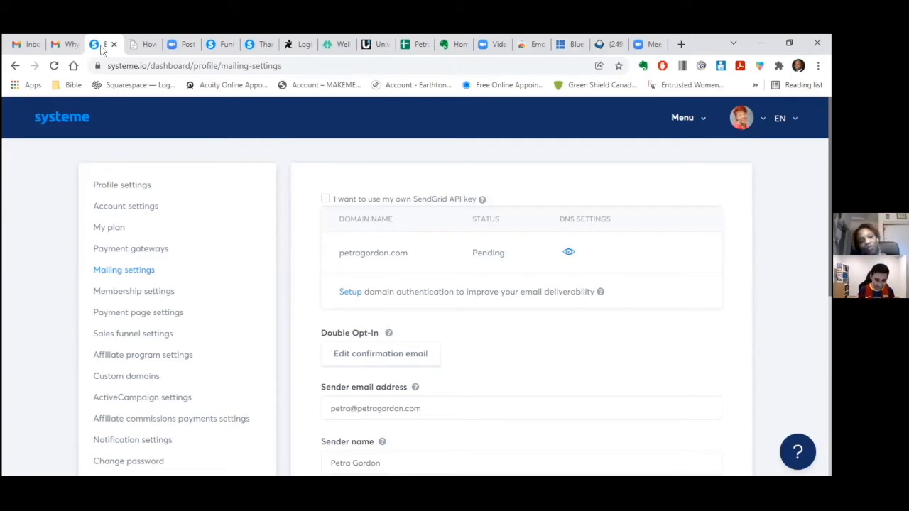
- In Gmail, start a reply to the systeme.io newsletter, sent from the Gmail coaching address
{"action": "left_click", "coordinate": [74, 45]}
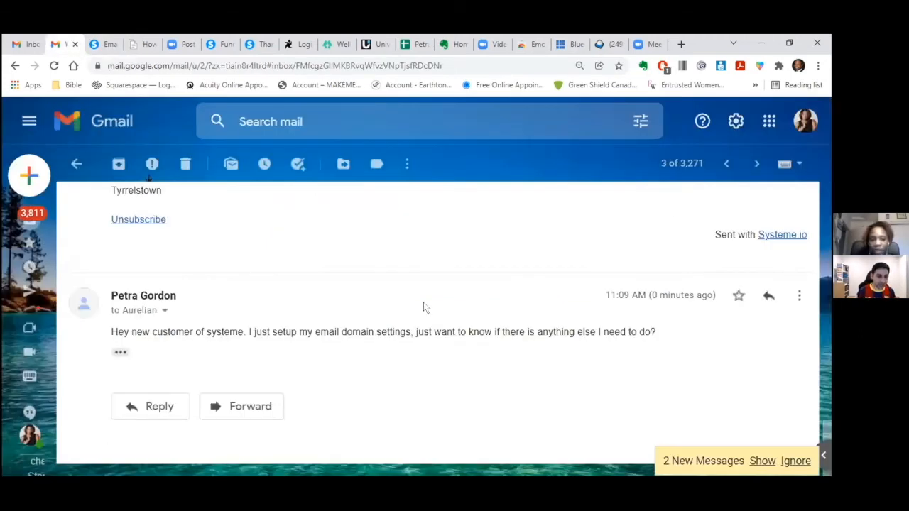
{"action": "left_click", "coordinate": [163, 311]}
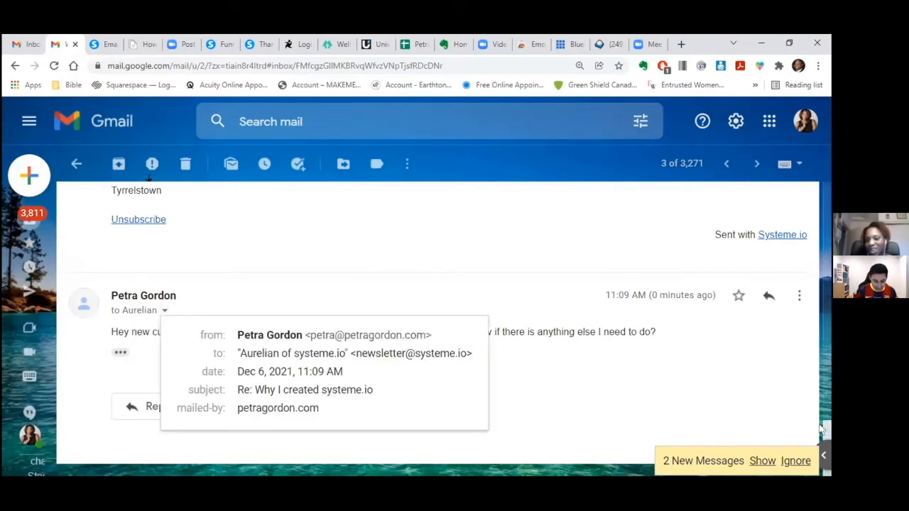
{"action": "left_click_drag", "start_coordinate": [825, 428], "coordinate": [808, 184]}
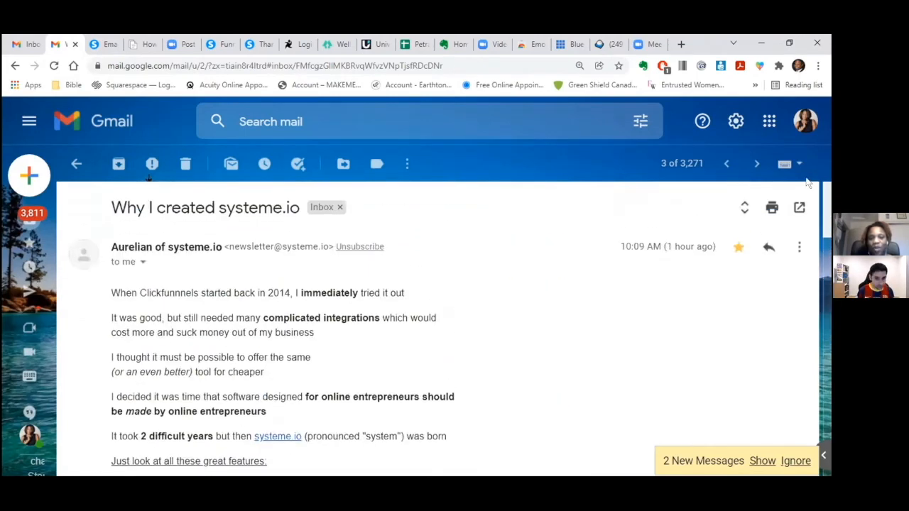
{"action": "left_click", "coordinate": [768, 247]}
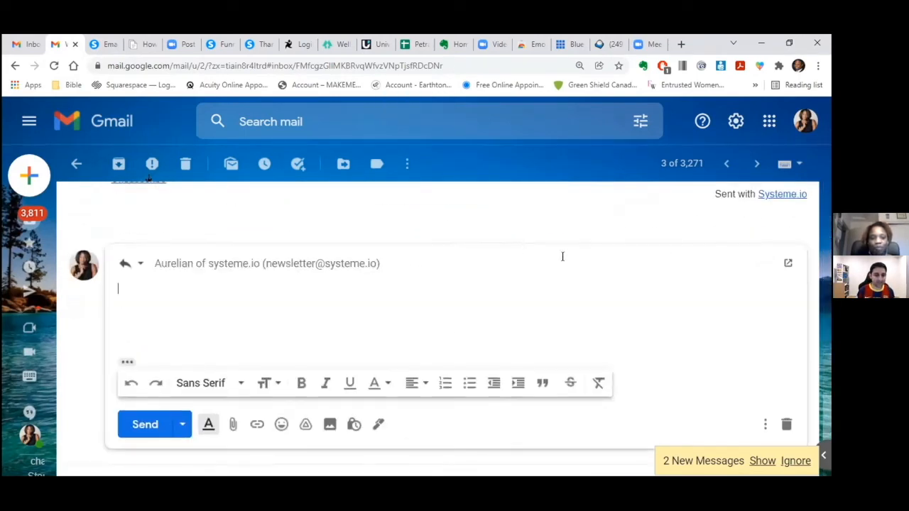
{"action": "left_click", "coordinate": [277, 263]}
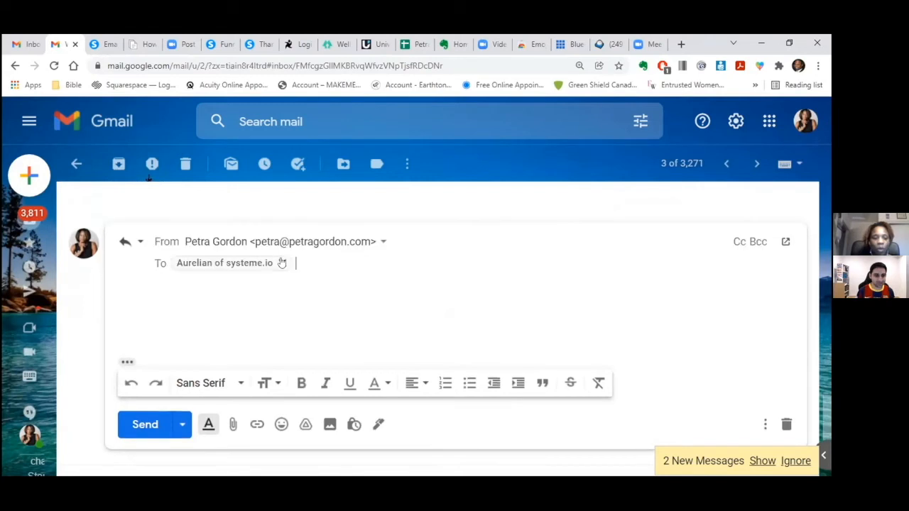
{"action": "left_click", "coordinate": [379, 244]}
{"action": "left_click", "coordinate": [373, 268]}
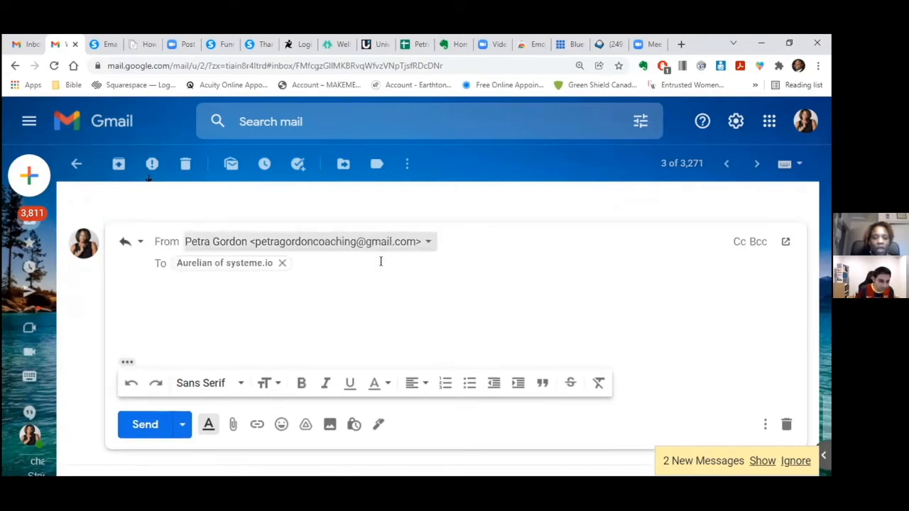
- Paste the earlier domain-setup question into the reply, send it, and return to systeme.io
{"action": "left_click", "coordinate": [198, 294]}
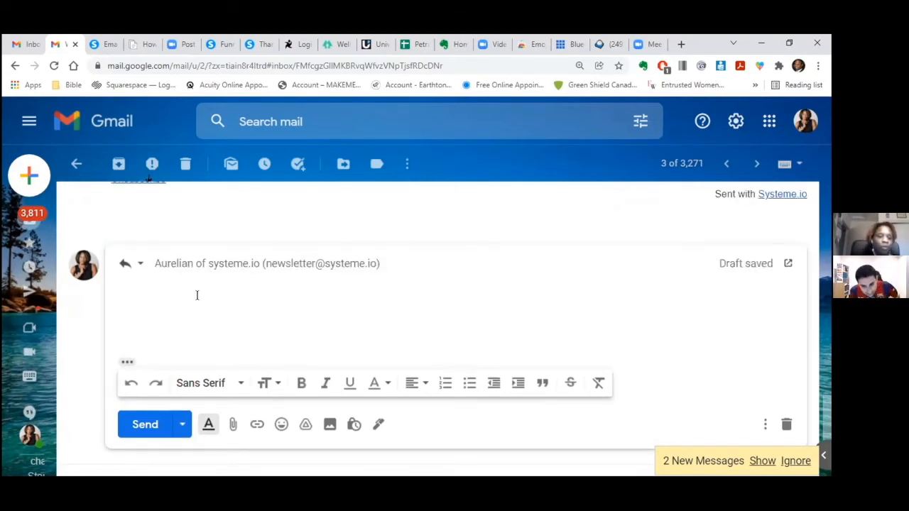
{"action": "type", "text": "Hey"}
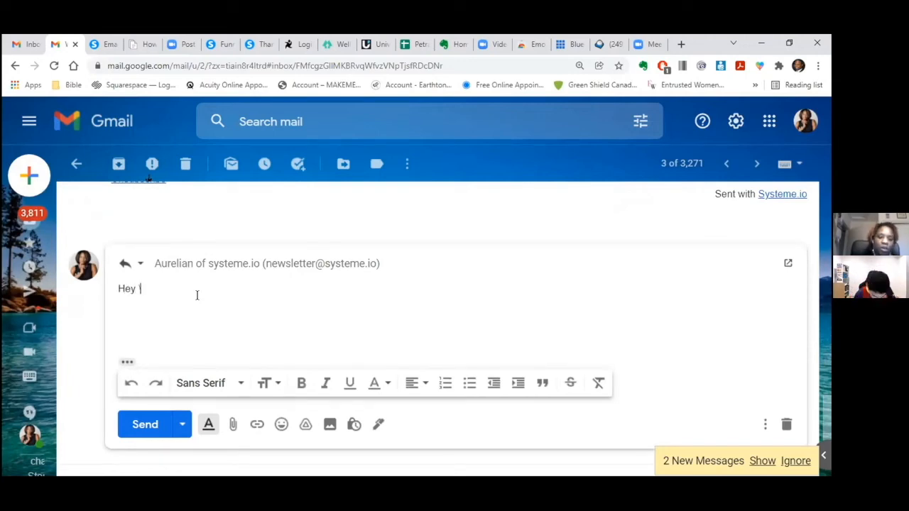
{"action": "key", "text": "BackSpace"}
{"action": "key", "text": "BackSpace"}
{"action": "key", "text": "BackSpace"}
{"action": "key", "text": "BackSpace"}
{"action": "scroll", "coordinate": [388, 306], "scroll_direction": "down", "scroll_amount": 5}
{"action": "left_click_drag", "start_coordinate": [659, 330], "coordinate": [118, 328]}
{"action": "right_click", "coordinate": [118, 329]}
{"action": "left_click", "coordinate": [152, 343]}
{"action": "scroll", "coordinate": [142, 370], "scroll_direction": "up", "scroll_amount": 3}
{"action": "left_click", "coordinate": [134, 391]}
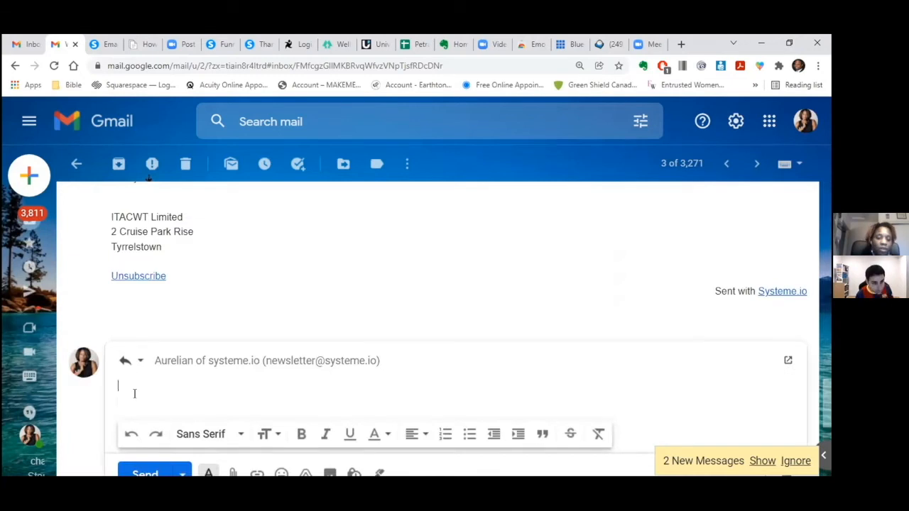
{"action": "right_click", "coordinate": [137, 395]}
{"action": "left_click", "coordinate": [171, 242]}
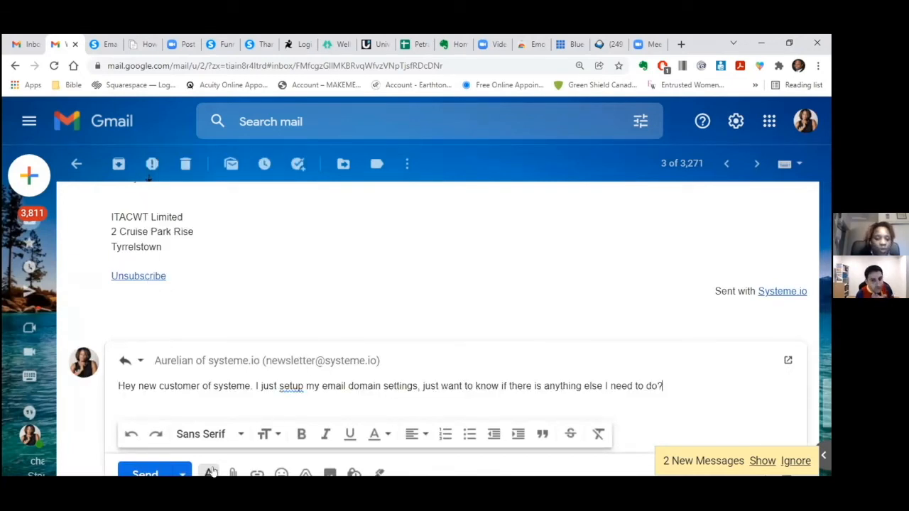
{"action": "left_click", "coordinate": [145, 473]}
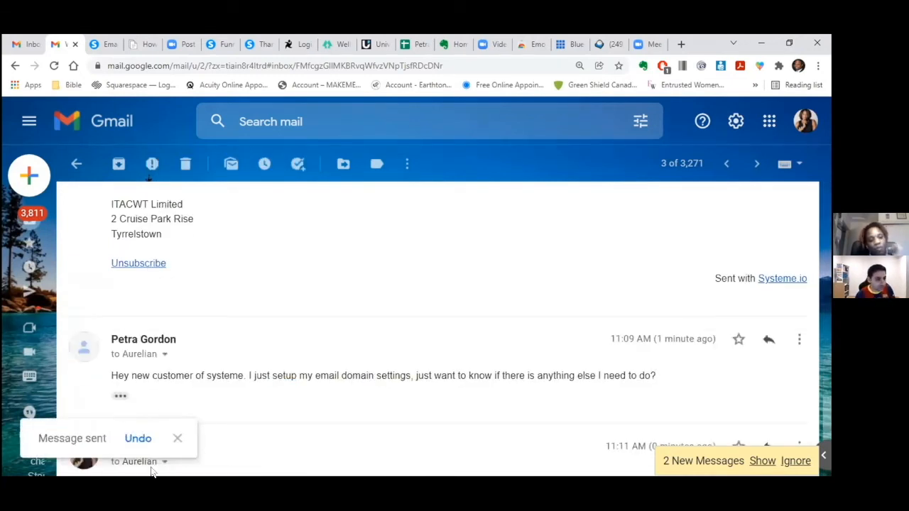
{"action": "left_click", "coordinate": [113, 45]}
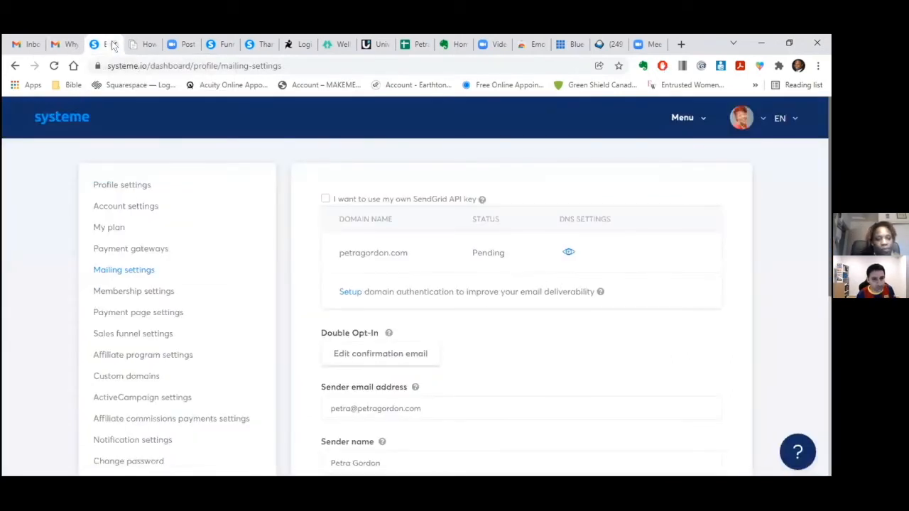
- From Funnels, open the Widows funnel and edit its Masterclass registration page
{"action": "left_click", "coordinate": [686, 118]}
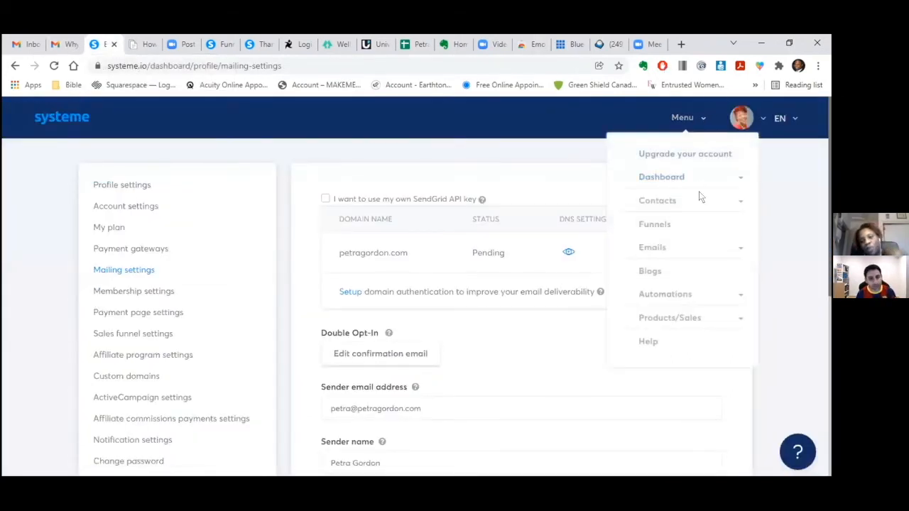
{"action": "left_click", "coordinate": [666, 223]}
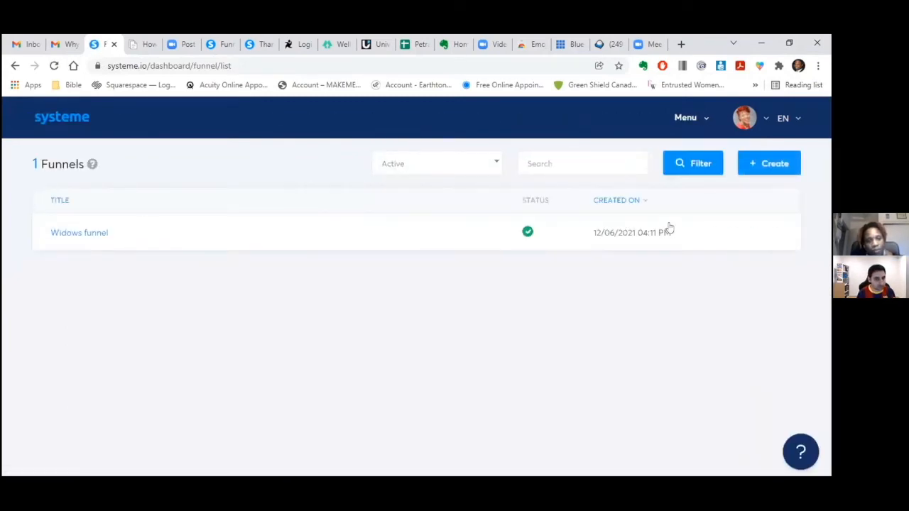
{"action": "left_click", "coordinate": [79, 233]}
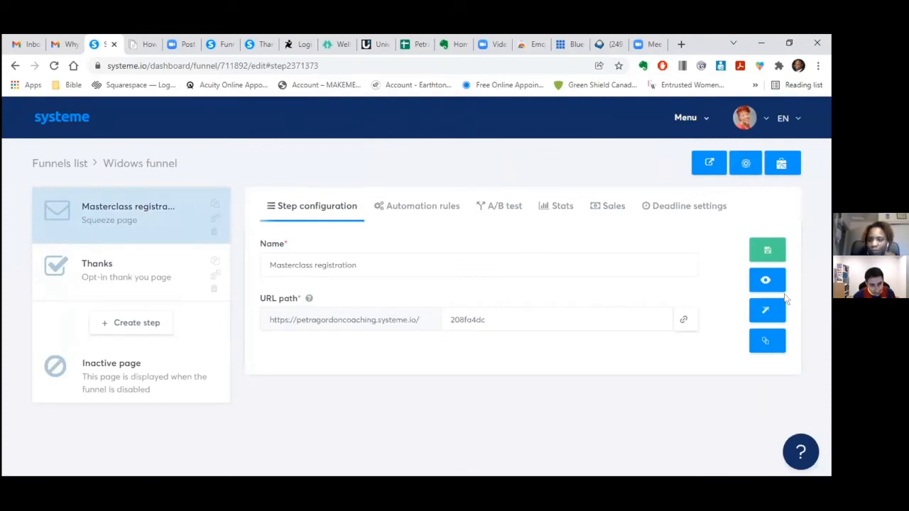
{"action": "left_click", "coordinate": [760, 313]}
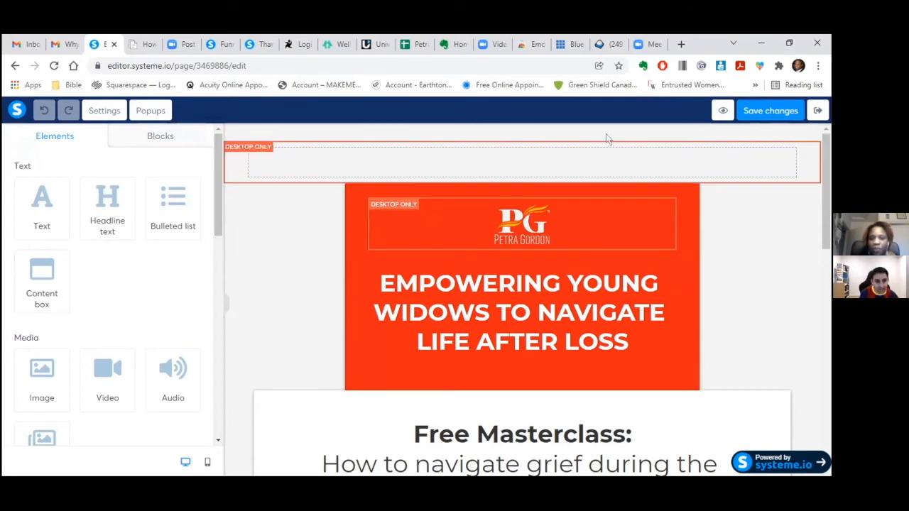
- In the page's SEO settings, set the title to 'Widow Masterclass Registration'
{"action": "left_click", "coordinate": [103, 110]}
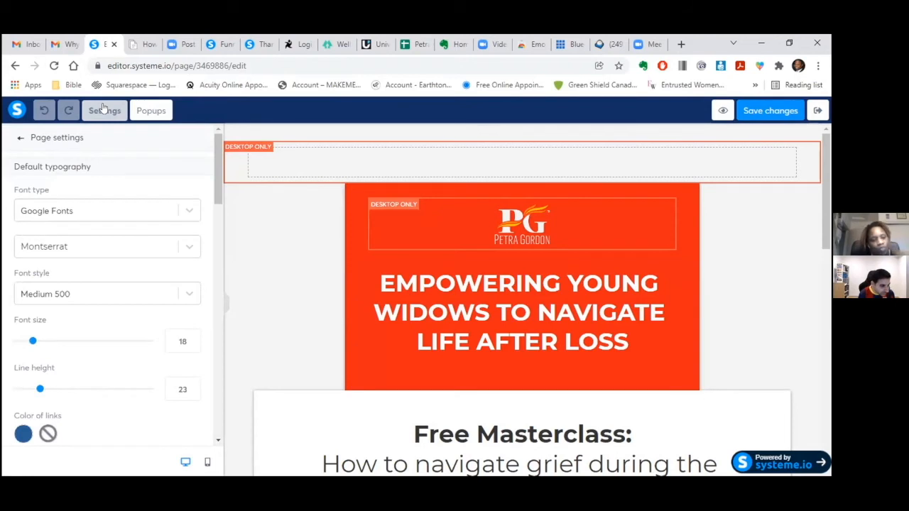
{"action": "scroll", "coordinate": [217, 199], "scroll_direction": "down", "scroll_amount": 3}
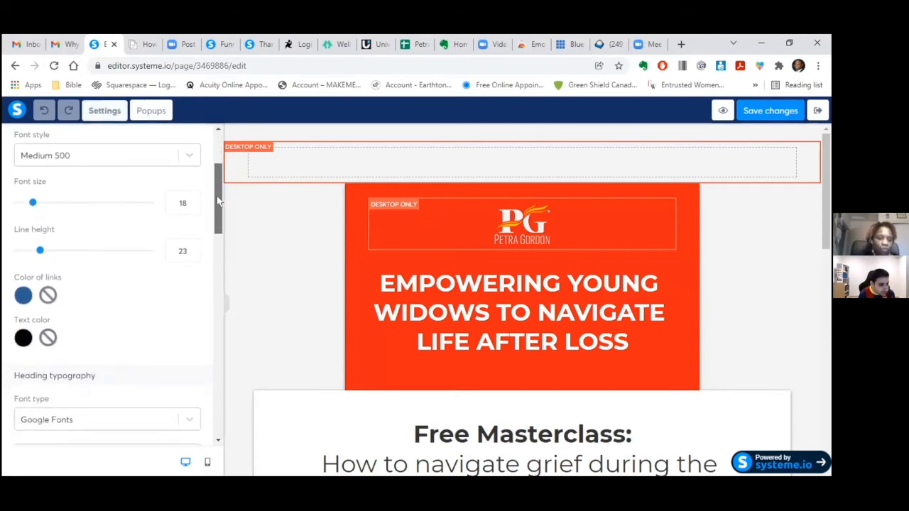
{"action": "left_click_drag", "start_coordinate": [217, 206], "coordinate": [219, 362]}
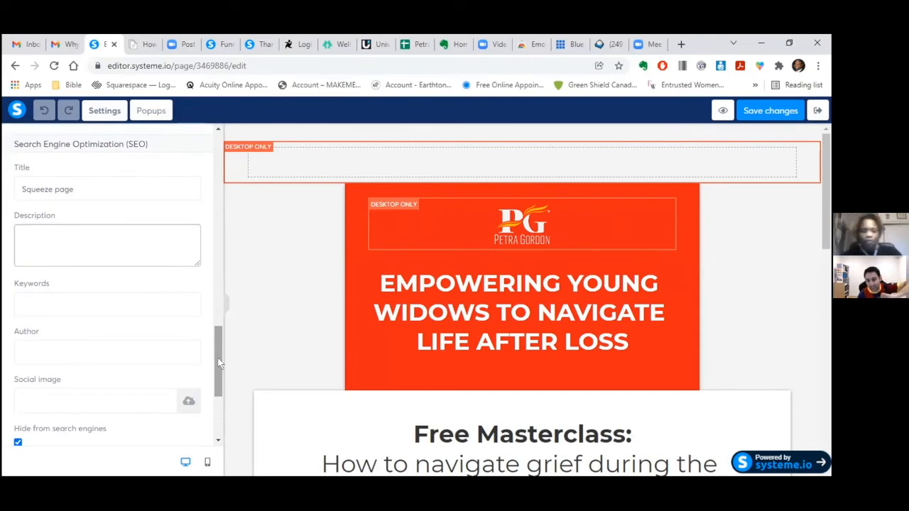
{"action": "left_click", "coordinate": [76, 185]}
{"action": "key", "text": "BackSpace"}
{"action": "key", "text": "BackSpace"}
{"action": "key", "text": "BackSpace"}
{"action": "key", "text": "BackSpace"}
{"action": "key", "text": "BackSpace"}
{"action": "key", "text": "BackSpace"}
{"action": "key", "text": "BackSpace"}
{"action": "key", "text": "BackSpace"}
{"action": "key", "text": "BackSpace"}
{"action": "key", "text": "BackSpace"}
{"action": "key", "text": "BackSpace"}
{"action": "key", "text": "BackSpace"}
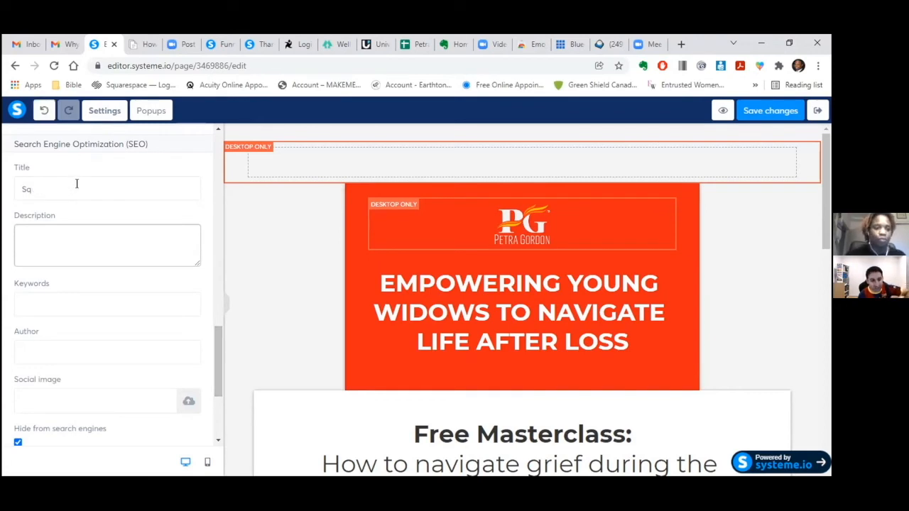
{"action": "type", "text": "Masterclass Reg"}
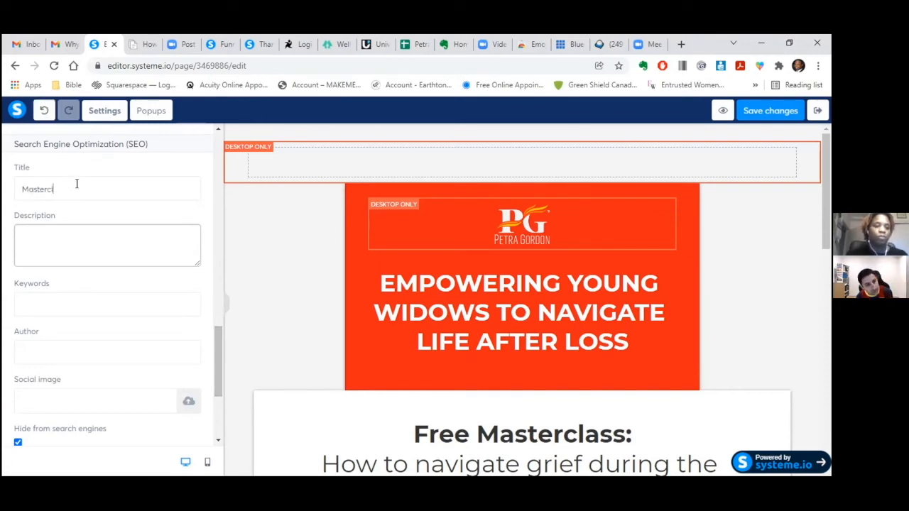
{"action": "type", "text": "istration"}
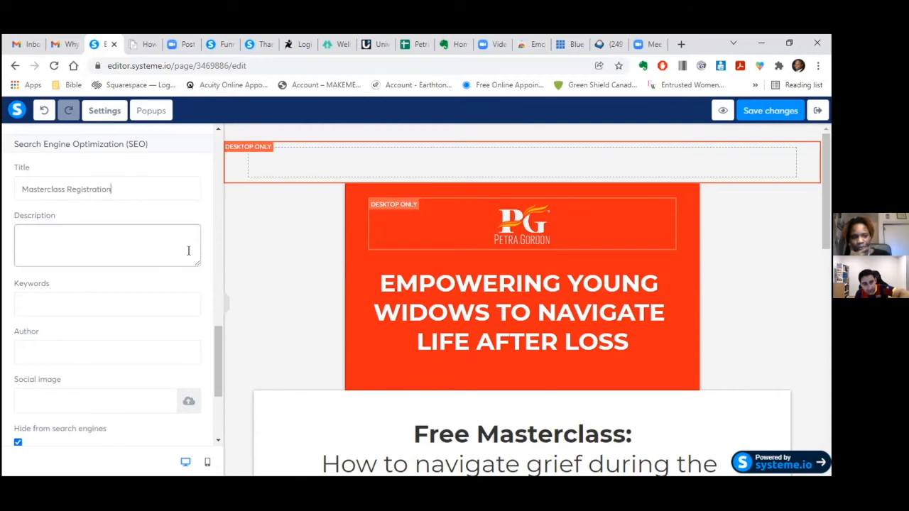
{"action": "left_click", "coordinate": [20, 183]}
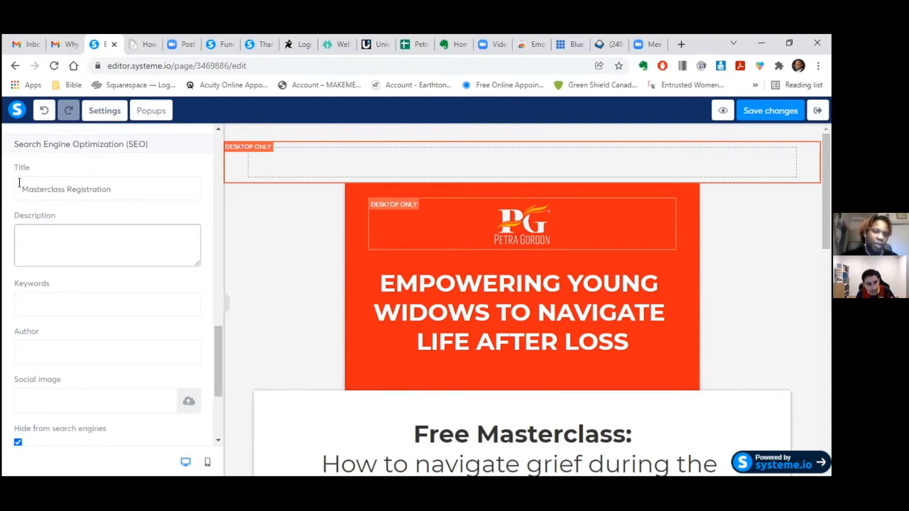
{"action": "type", "text": "Widow"}
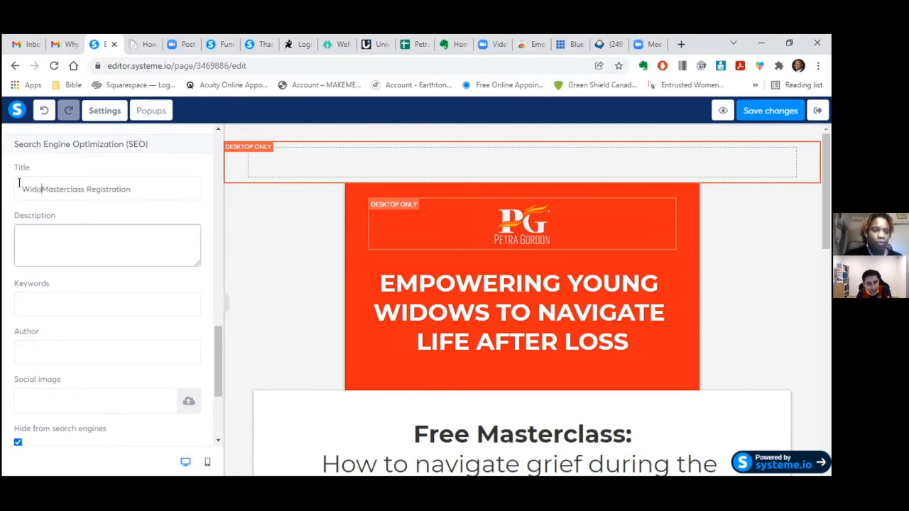
- Set the description to 'Widow Masterclass Registration for Monday December 20, 2021 at 8pm EST' and enter the author's name
{"action": "left_click", "coordinate": [81, 245]}
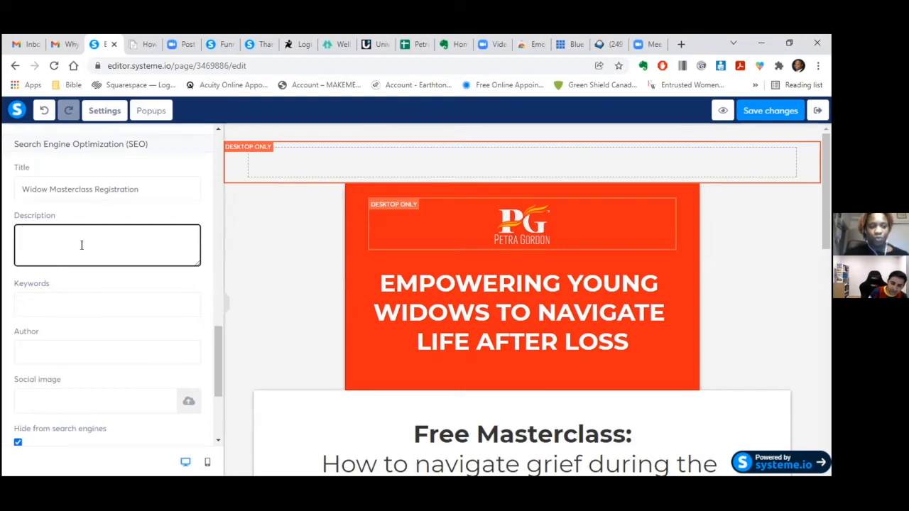
{"action": "type", "text": "Wido"}
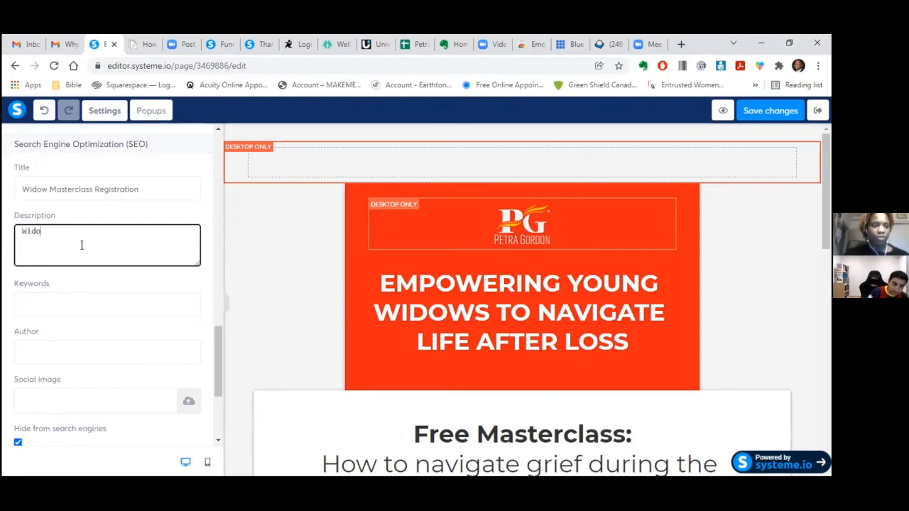
{"action": "type", "text": "w Masterclass Registgraion"}
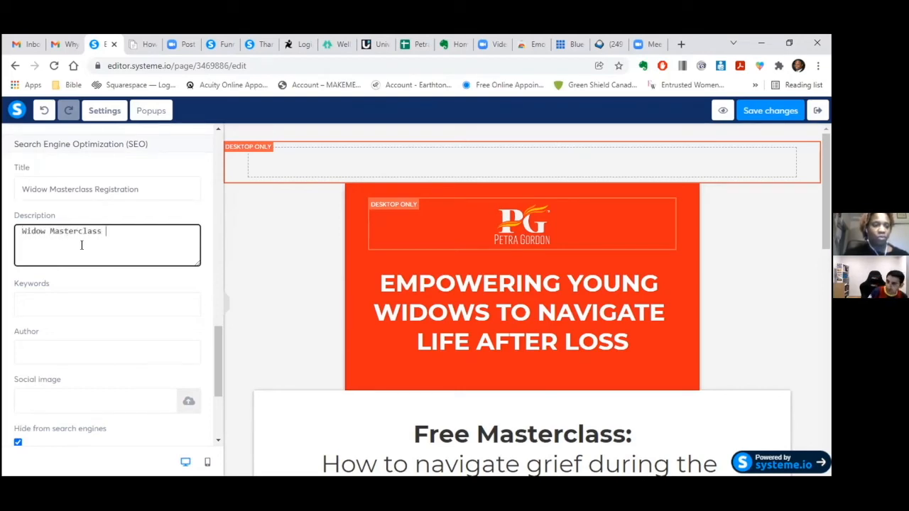
{"action": "key", "text": "BackSpace"}
{"action": "key", "text": "BackSpace"}
{"action": "key", "text": "BackSpace"}
{"action": "key", "text": "BackSpace"}
{"action": "type", "text": "tion for"}
{"action": "key", "text": "BackSpace"}
{"action": "key", "text": "BackSpace"}
{"action": "key", "text": "BackSpace"}
{"action": "key", "text": "BackSpace"}
{"action": "key", "text": "BackSpace"}
{"action": "key", "text": "BackSpace"}
{"action": "key", "text": "BackSpace"}
{"action": "key", "text": "BackSpace"}
{"action": "key", "text": "BackSpace"}
{"action": "key", "text": "BackSpace"}
{"action": "key", "text": "BackSpace"}
{"action": "key", "text": "BackSpace"}
{"action": "key", "text": "BackSpace"}
{"action": "key", "text": "BackSpace"}
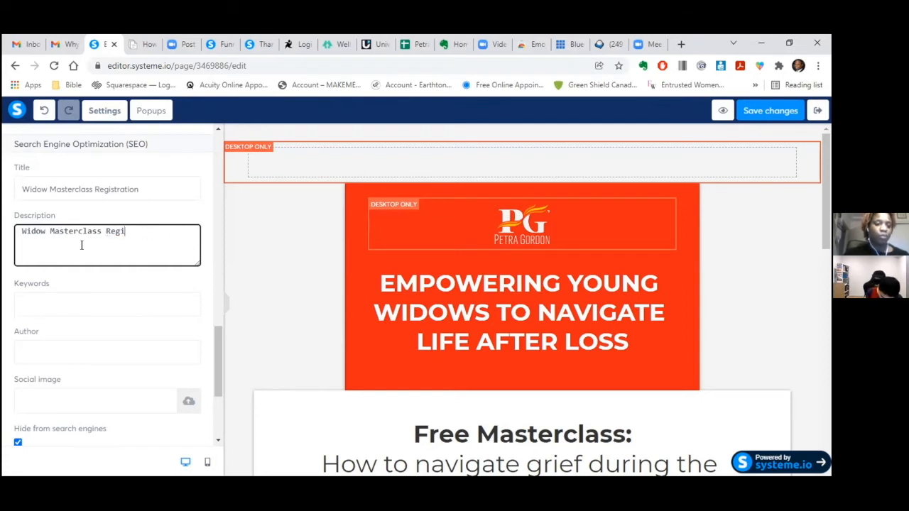
{"action": "type", "text": "istration for D"}
{"action": "type", "text": "onday December 20, 2021 at 8pm E"}
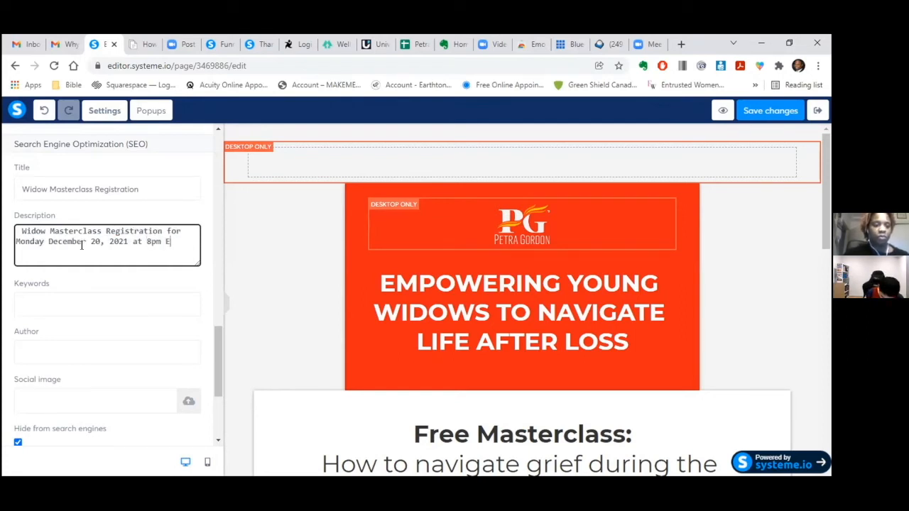
{"action": "key", "text": "BackSpace"}
{"action": "type", "text": "EST"}
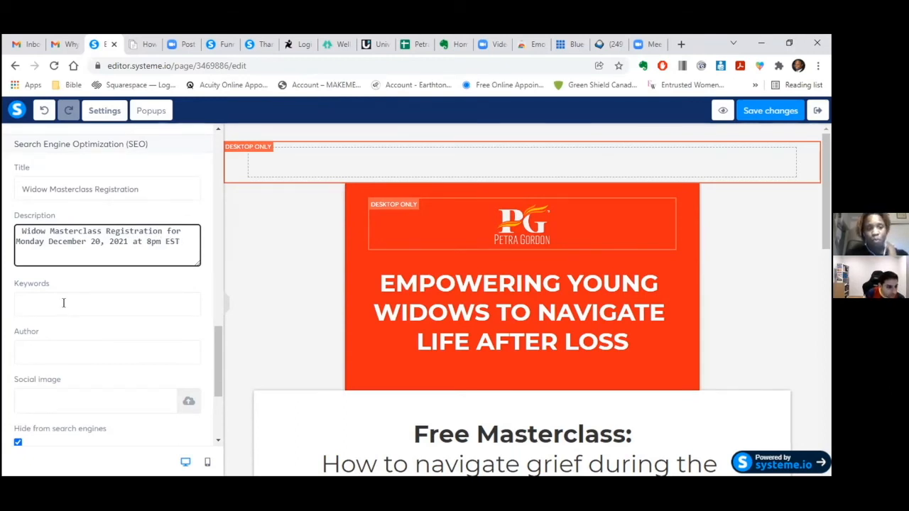
{"action": "left_click", "coordinate": [59, 341]}
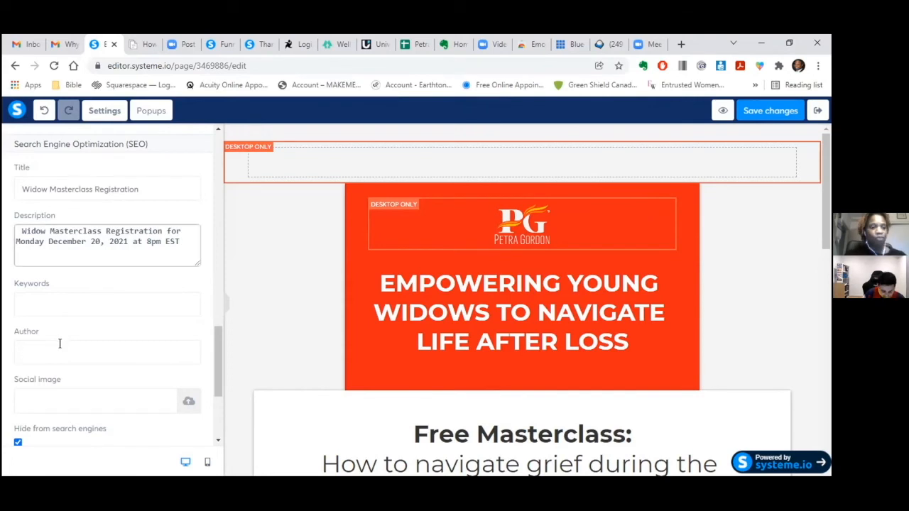
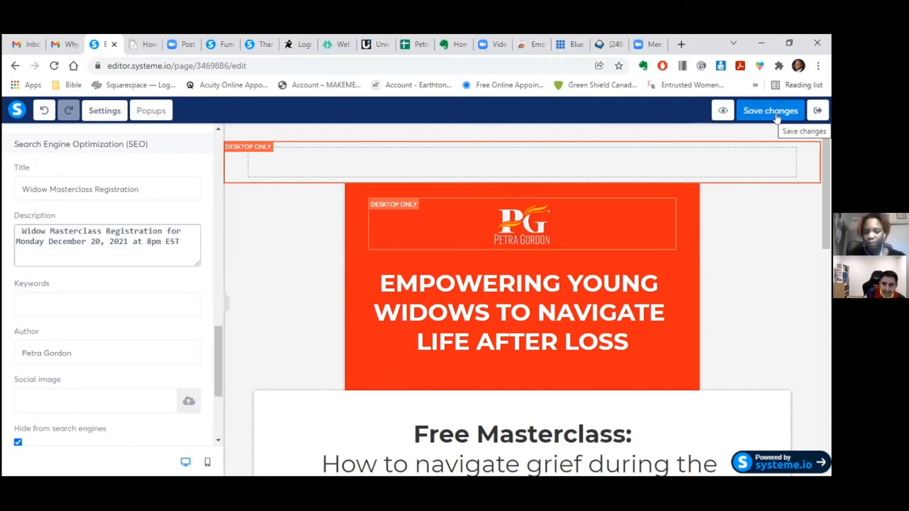
- Exit the page editor back to the Widows funnel's Masterclass registration step
{"action": "left_click", "coordinate": [818, 112]}
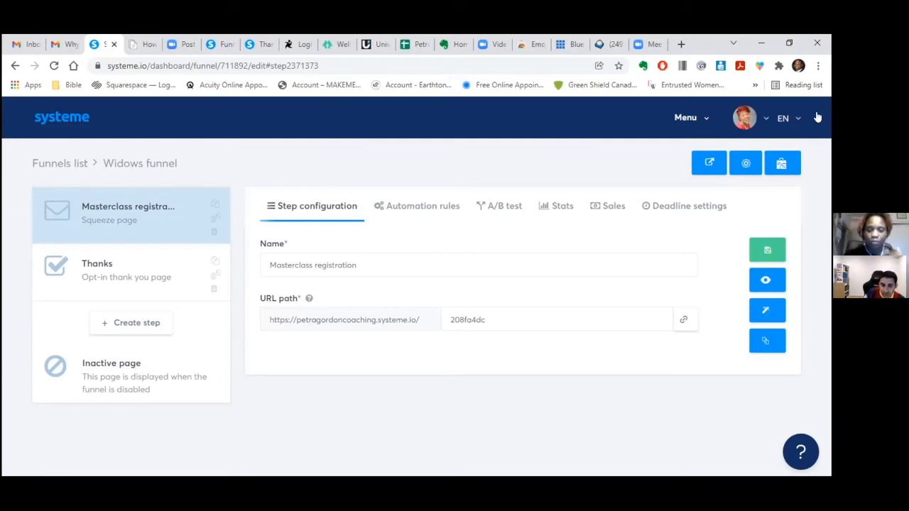
{"action": "left_click", "coordinate": [765, 118]}
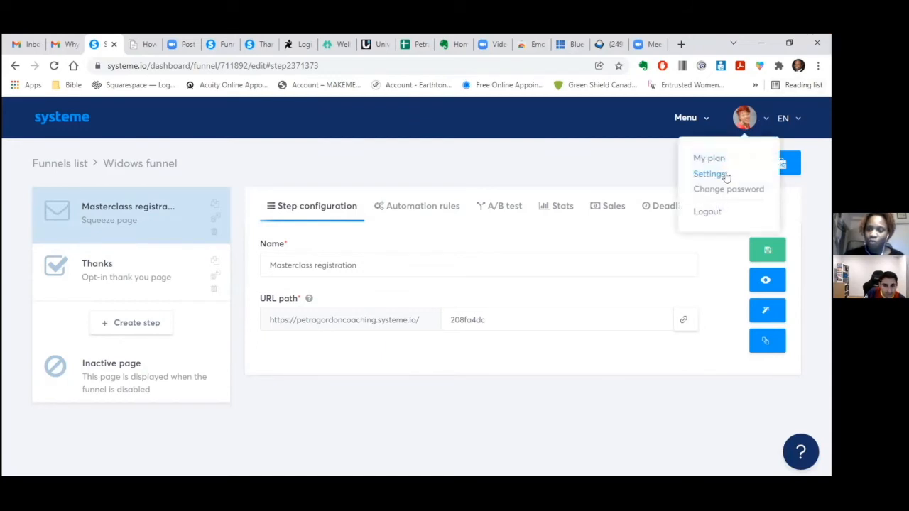
{"action": "left_click", "coordinate": [723, 175]}
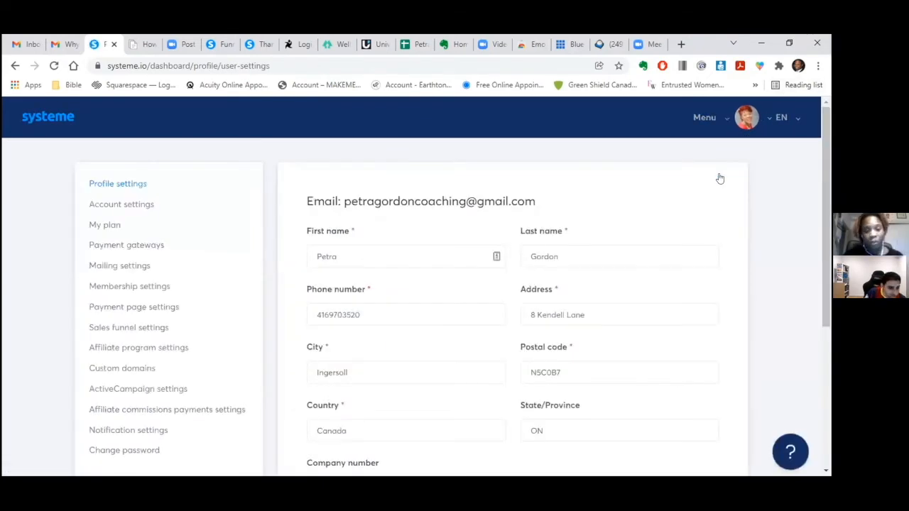
{"action": "left_click", "coordinate": [139, 370]}
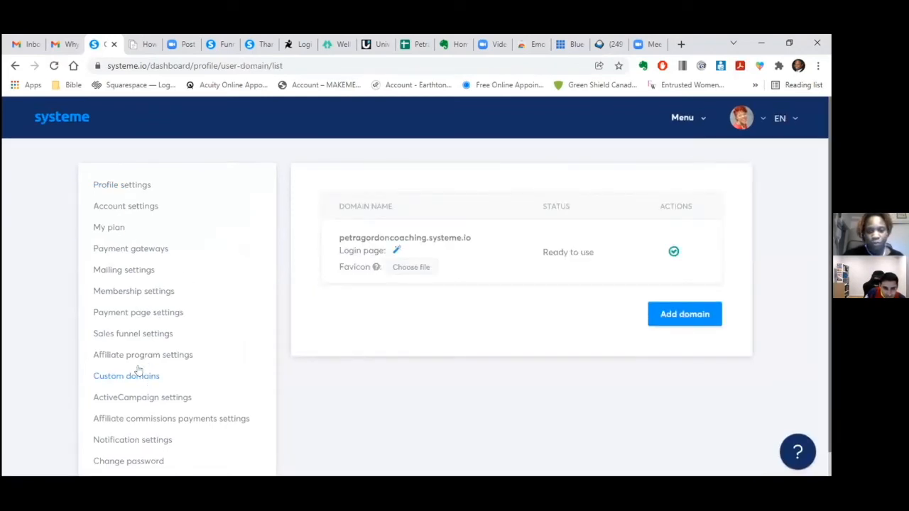
{"action": "left_click", "coordinate": [670, 314]}
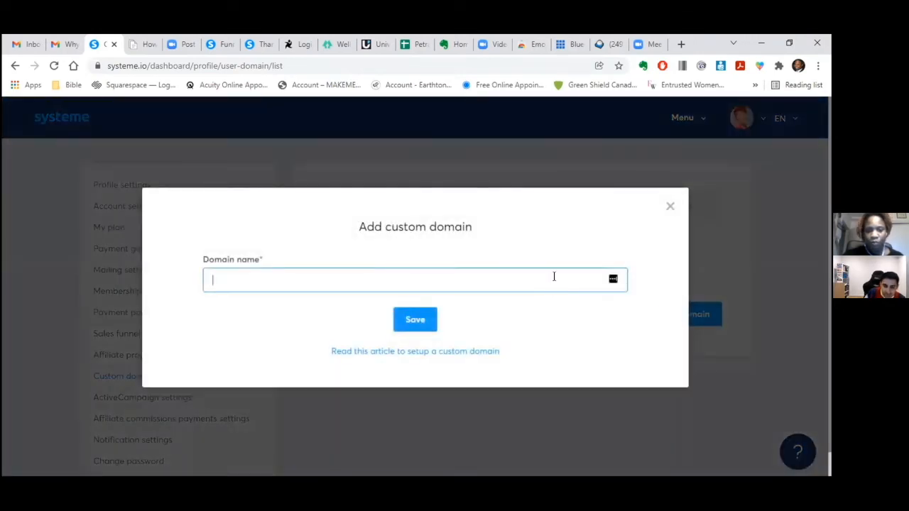
{"action": "type", "text": "pet"}
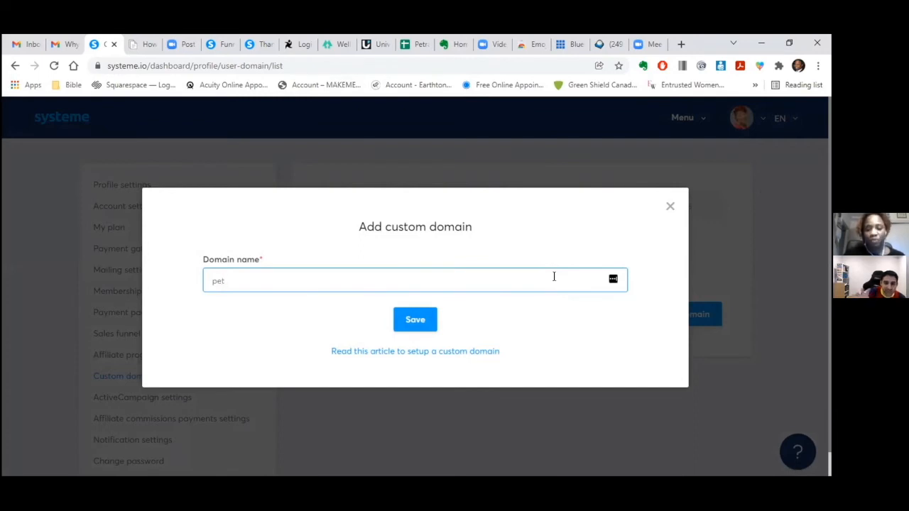
{"action": "type", "text": "t"}
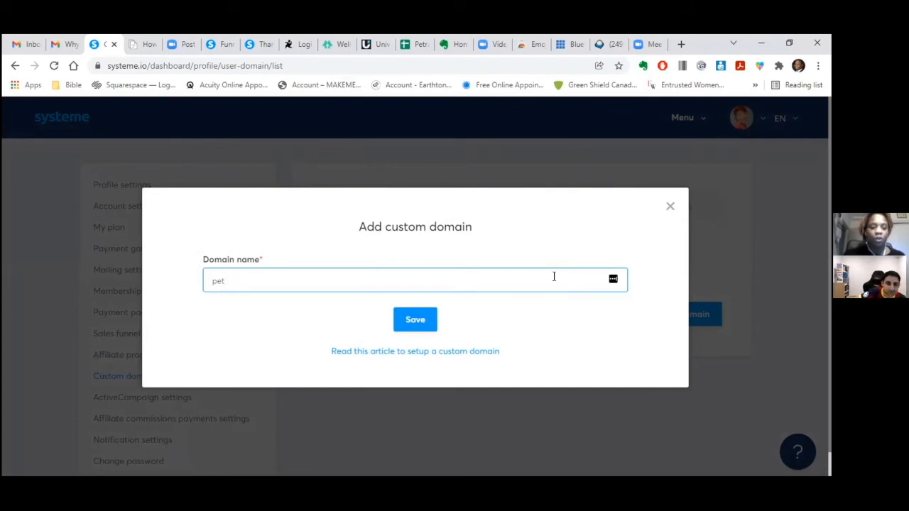
{"action": "type", "text": "ragardon."}
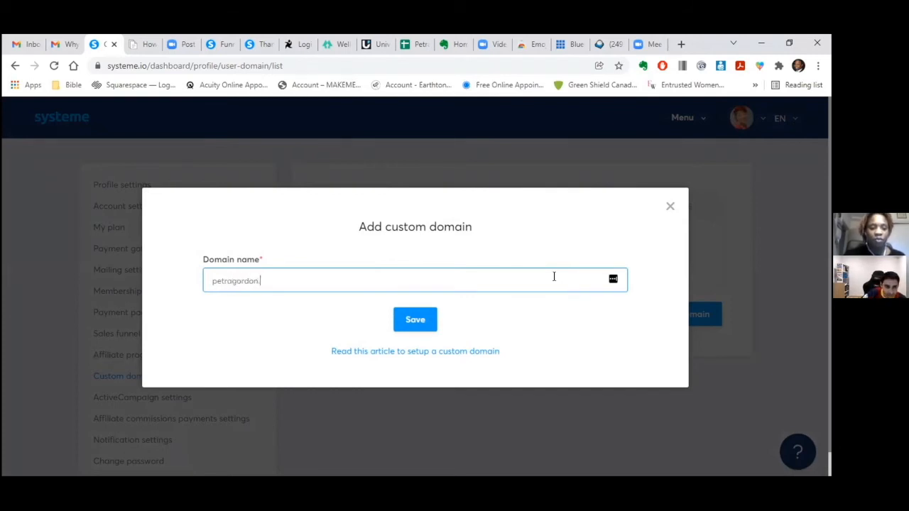
{"action": "type", "text": "com"}
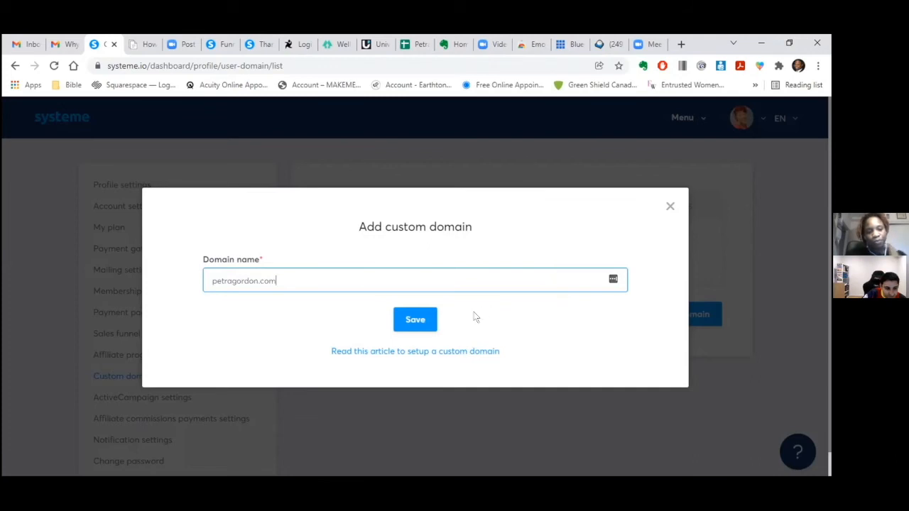
{"action": "left_click", "coordinate": [412, 323]}
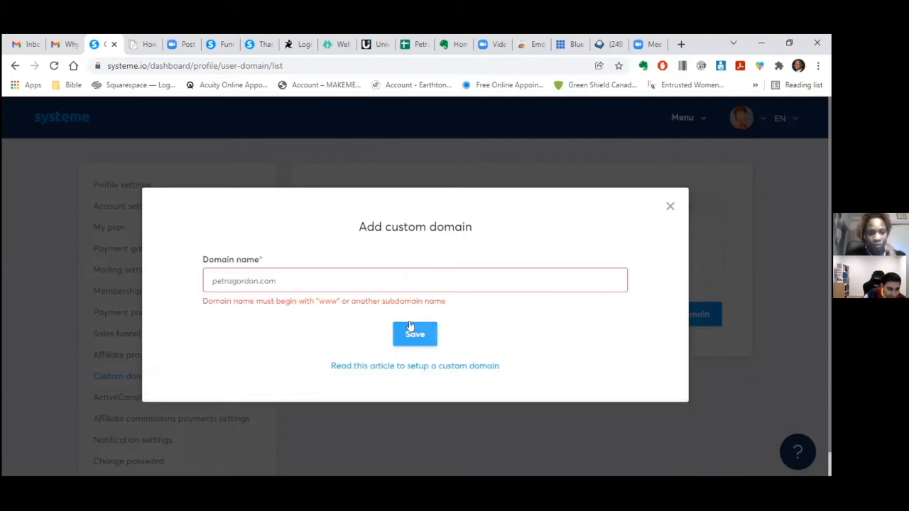
{"action": "left_click", "coordinate": [296, 276]}
{"action": "key", "text": "BackSpace"}
{"action": "key", "text": "BackSpace"}
{"action": "key", "text": "BackSpace"}
{"action": "key", "text": "BackSpace"}
{"action": "key", "text": "BackSpace"}
{"action": "key", "text": "BackSpace"}
{"action": "key", "text": "BackSpace"}
{"action": "key", "text": "BackSpace"}
{"action": "key", "text": "BackSpace"}
{"action": "key", "text": "BackSpace"}
{"action": "key", "text": "BackSpace"}
{"action": "key", "text": "BackSpace"}
{"action": "key", "text": "BackSpace"}
{"action": "key", "text": "BackSpace"}
{"action": "key", "text": "BackSpace"}
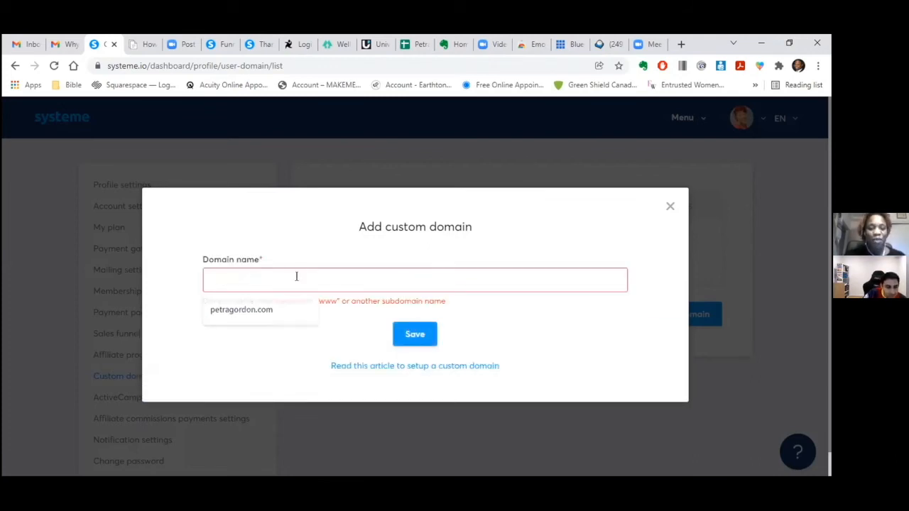
{"action": "type", "text": "www."}
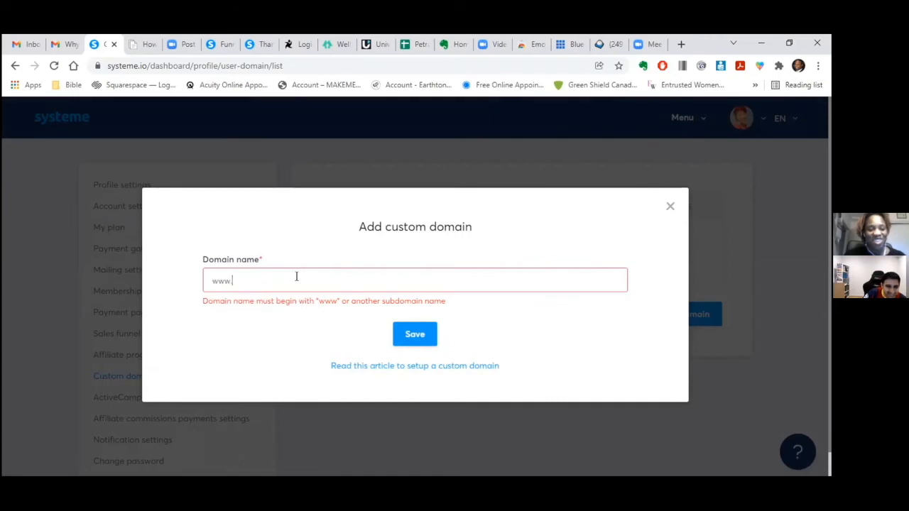
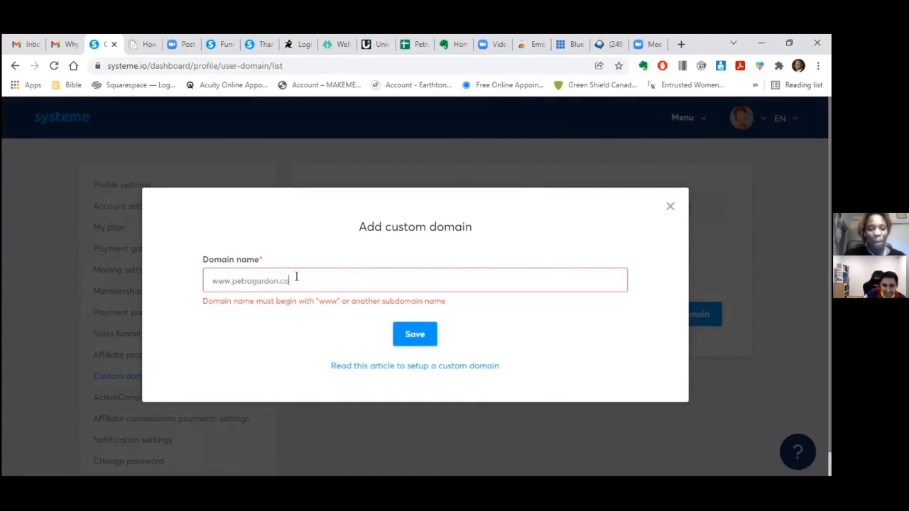
{"action": "type", "text": "m"}
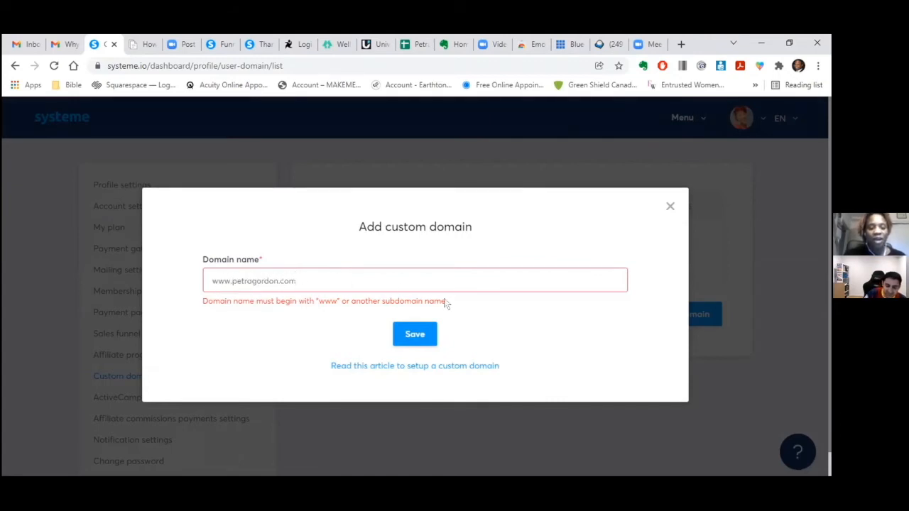
{"action": "left_click", "coordinate": [414, 334]}
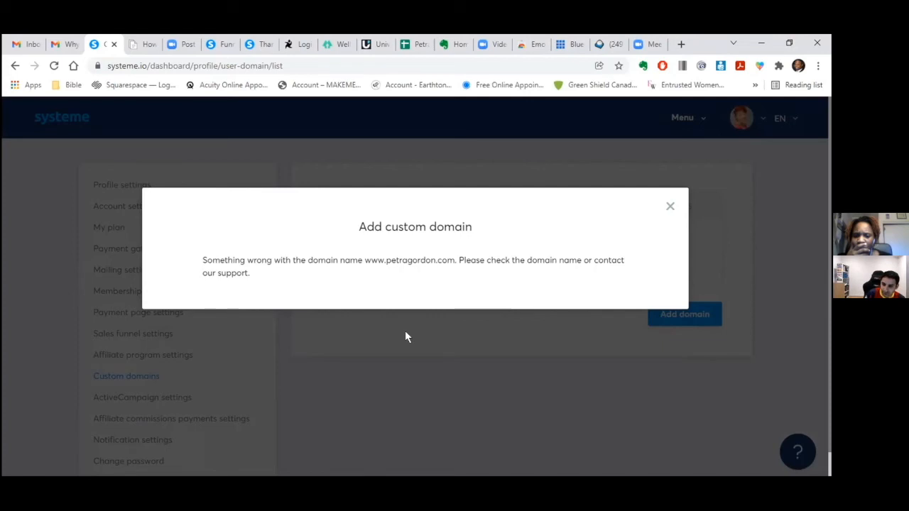
- Dismiss the systeme.io error and show the domain's Redirects page in Bluehost's domain settings
{"action": "left_click", "coordinate": [670, 207]}
{"action": "left_click", "coordinate": [571, 44]}
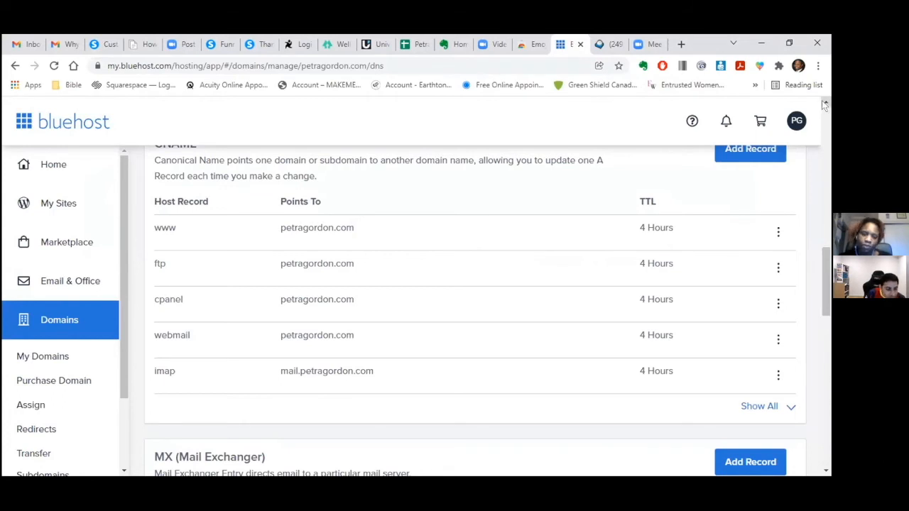
{"action": "scroll", "coordinate": [824, 105], "scroll_direction": "up", "scroll_amount": 10}
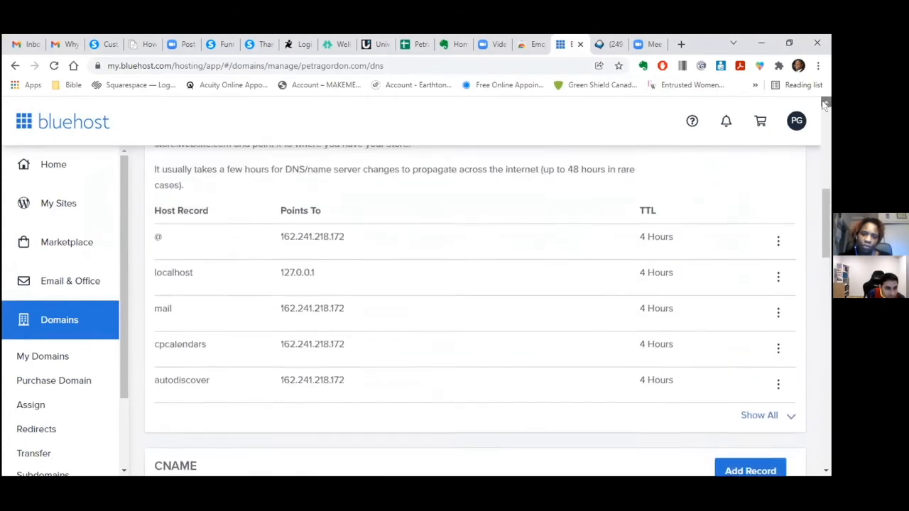
{"action": "scroll", "coordinate": [824, 105], "scroll_direction": "up", "scroll_amount": 2}
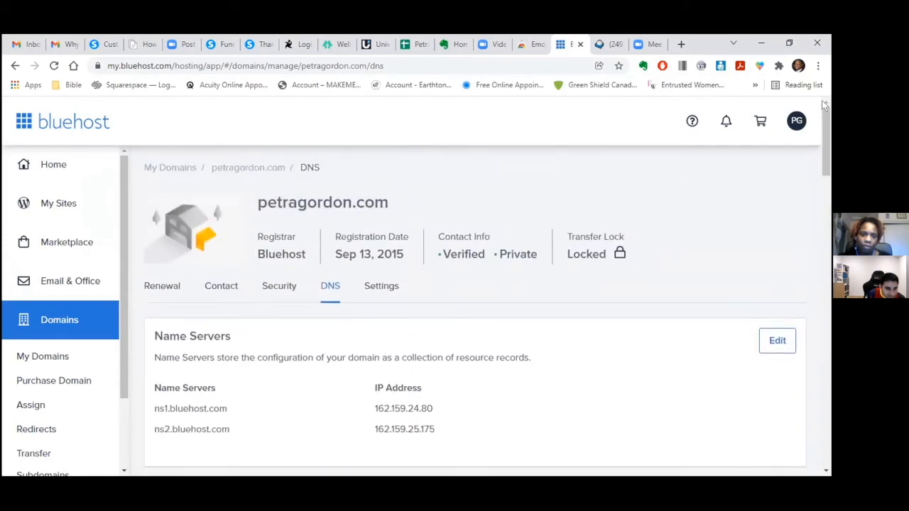
{"action": "left_click", "coordinate": [384, 287]}
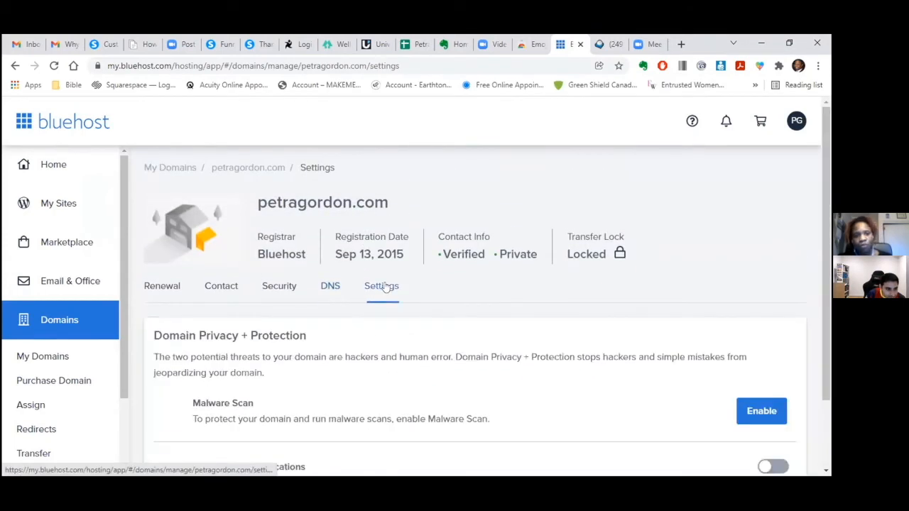
{"action": "left_click_drag", "start_coordinate": [824, 202], "coordinate": [826, 226]}
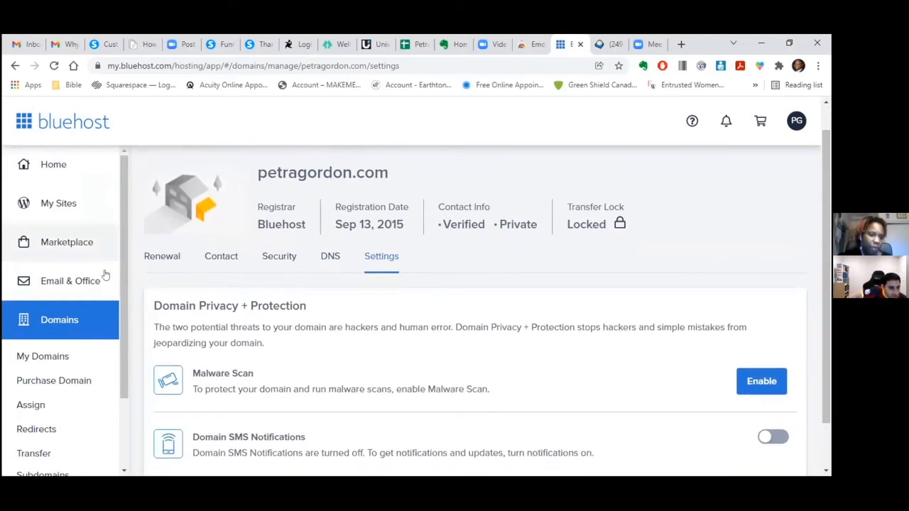
{"action": "left_click", "coordinate": [39, 431]}
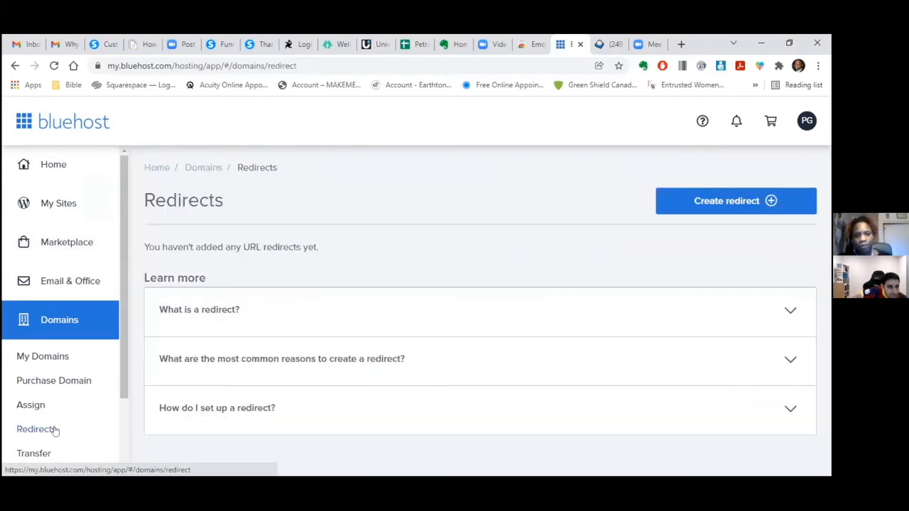
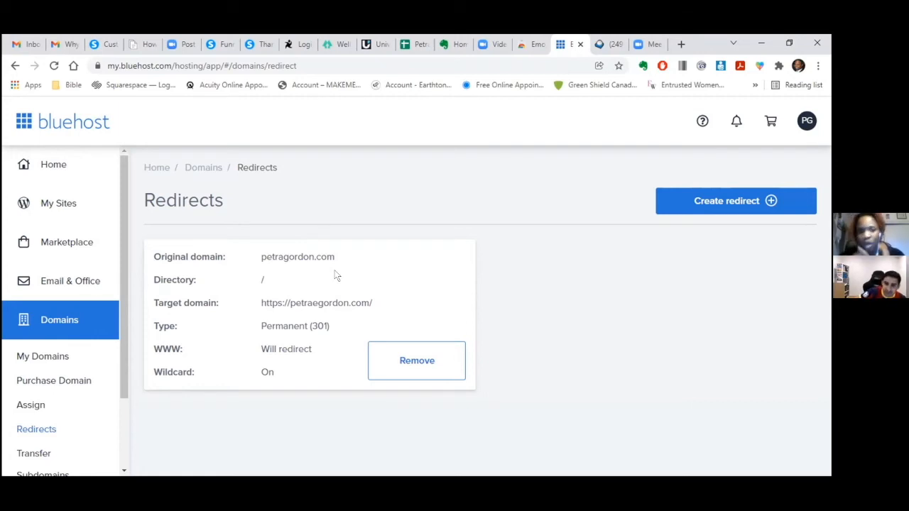
{"action": "left_click", "coordinate": [393, 362]}
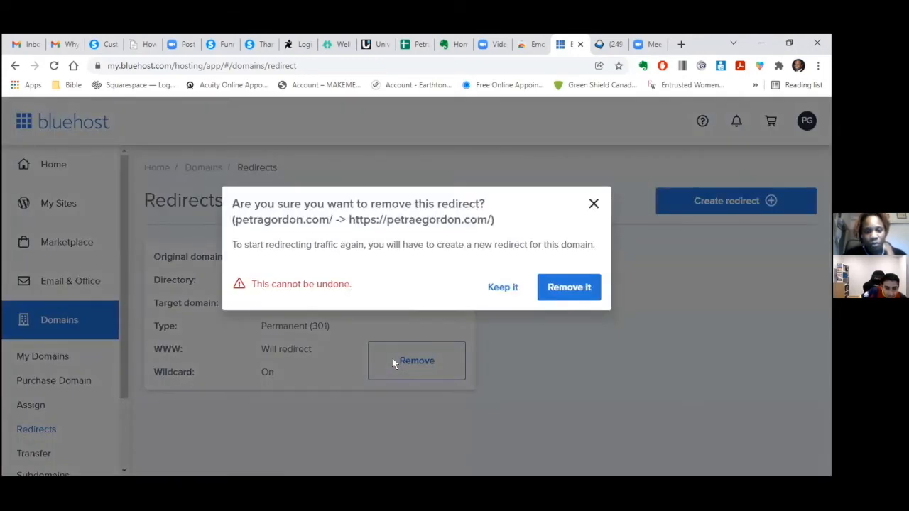
{"action": "left_click", "coordinate": [579, 286]}
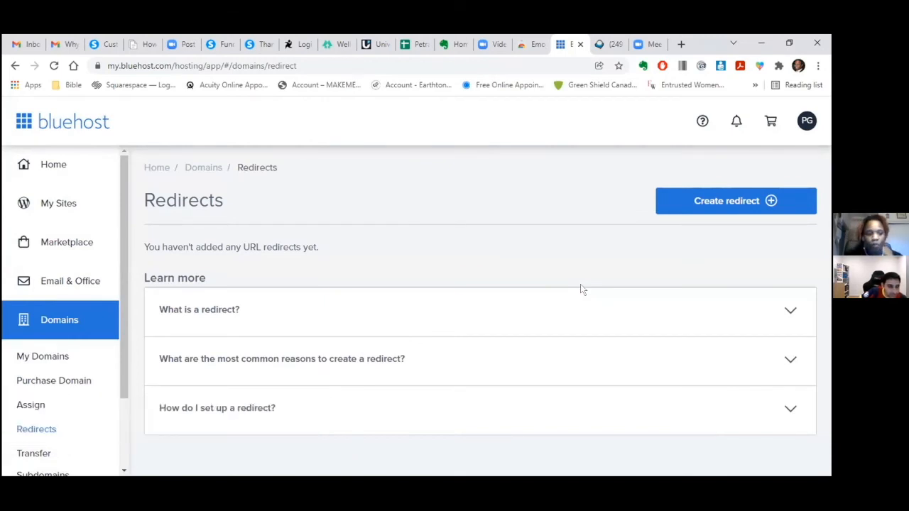
{"action": "left_click", "coordinate": [105, 44]}
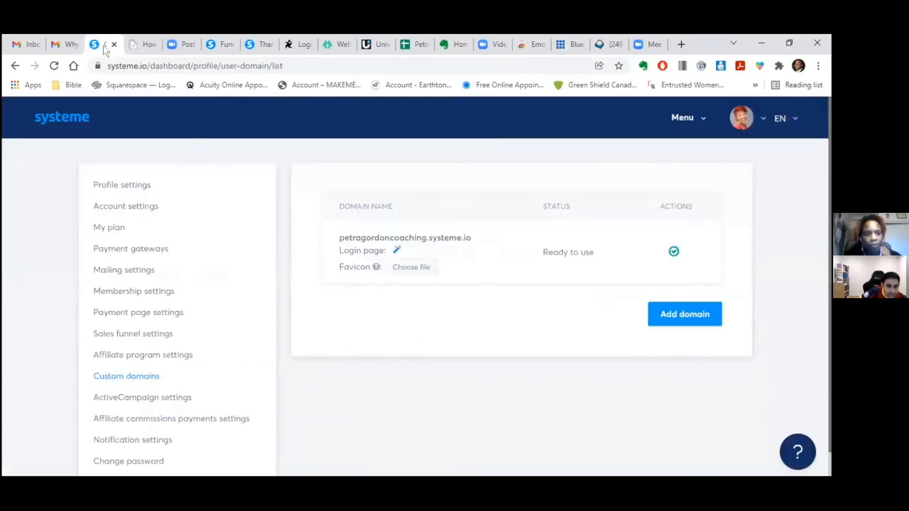
{"action": "left_click", "coordinate": [680, 316]}
{"action": "left_click", "coordinate": [505, 278]}
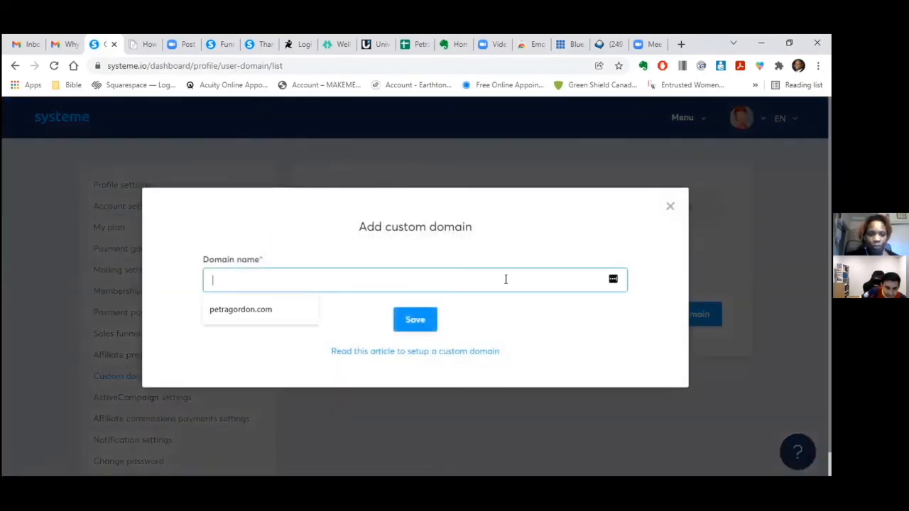
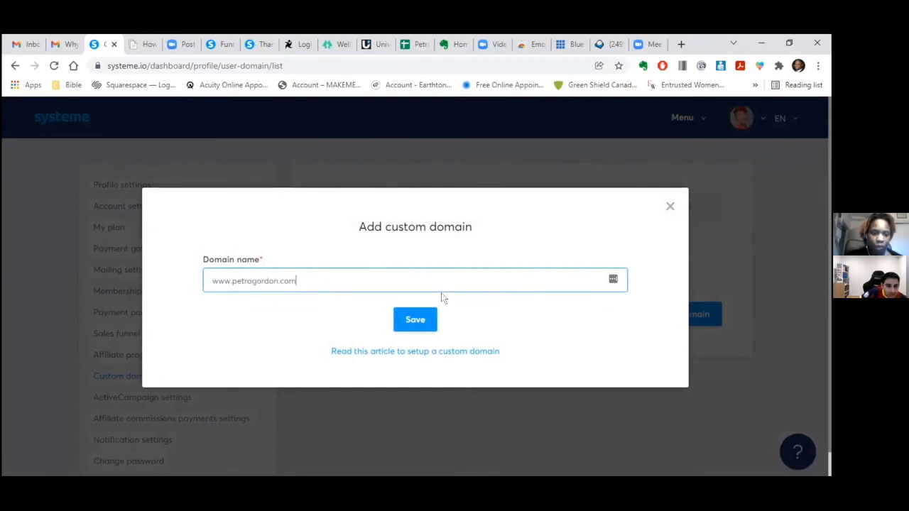
{"action": "left_click", "coordinate": [419, 319]}
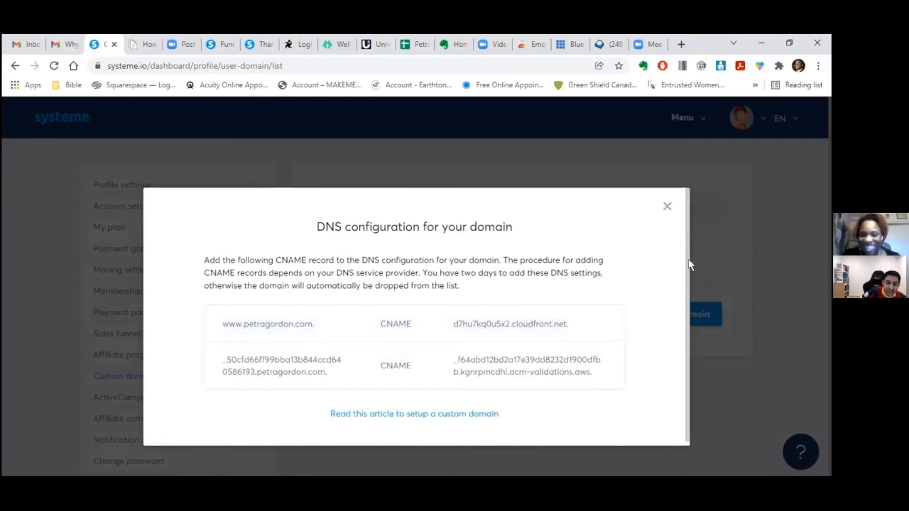
- Copy the CNAME target d7hu7kq0u5x2.cloudfront.net from the DNS configuration dialog
{"action": "left_click_drag", "start_coordinate": [686, 266], "coordinate": [686, 299]}
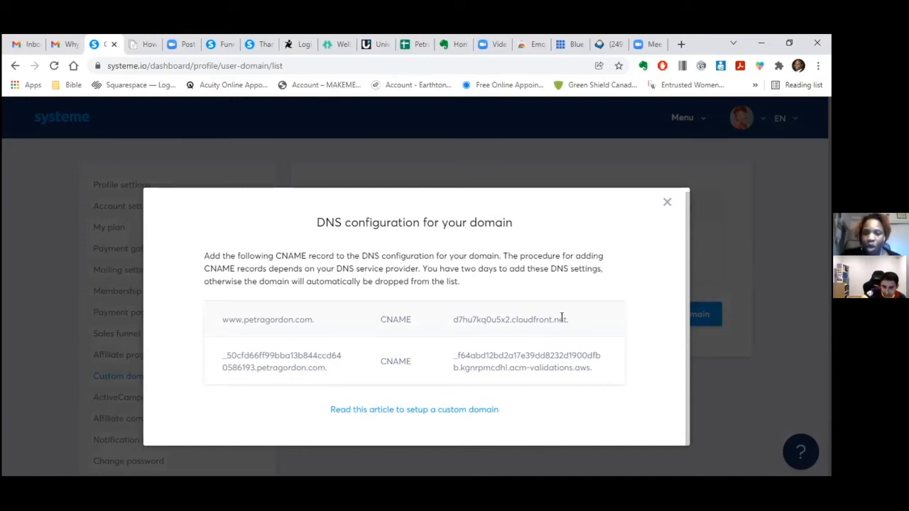
{"action": "left_click_drag", "start_coordinate": [562, 319], "coordinate": [453, 319]}
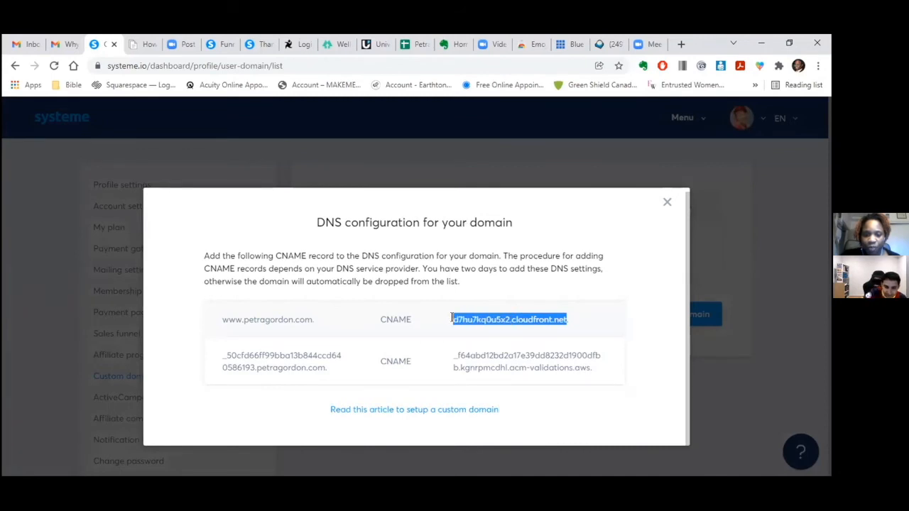
{"action": "right_click", "coordinate": [456, 321]}
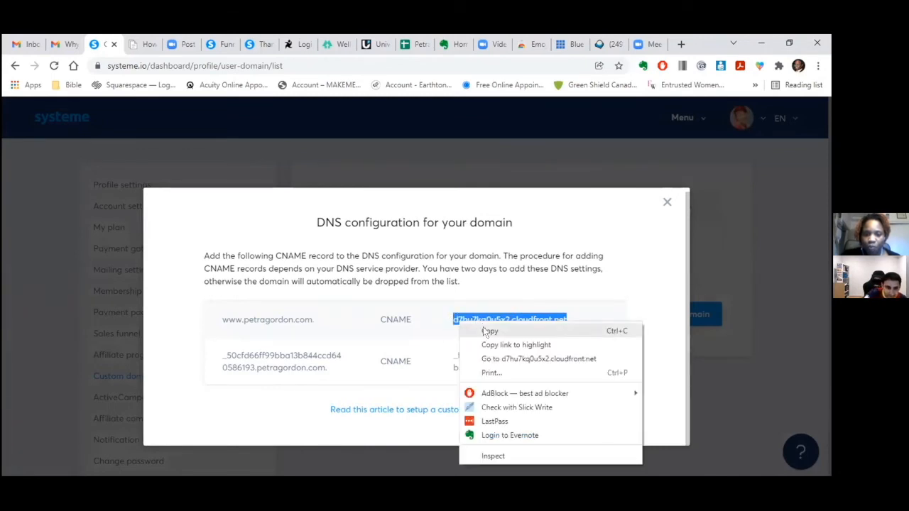
{"action": "left_click", "coordinate": [572, 44]}
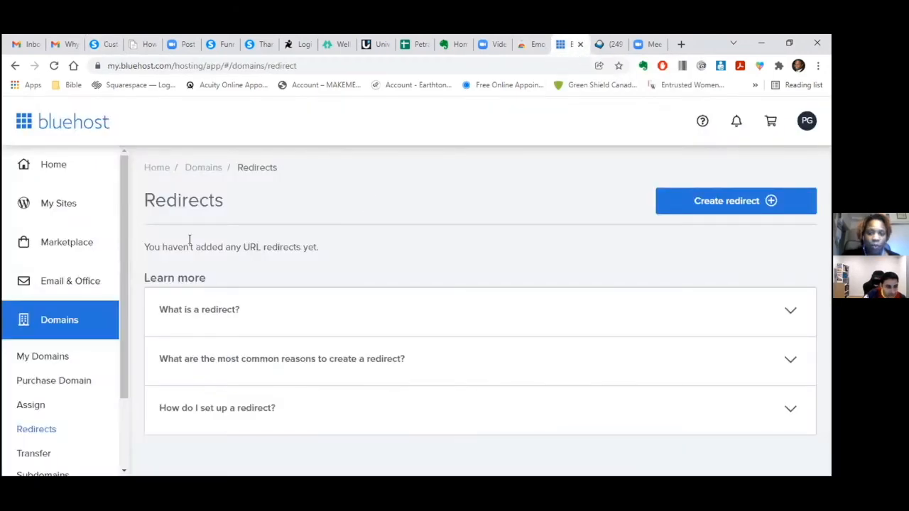
{"action": "left_click", "coordinate": [43, 357]}
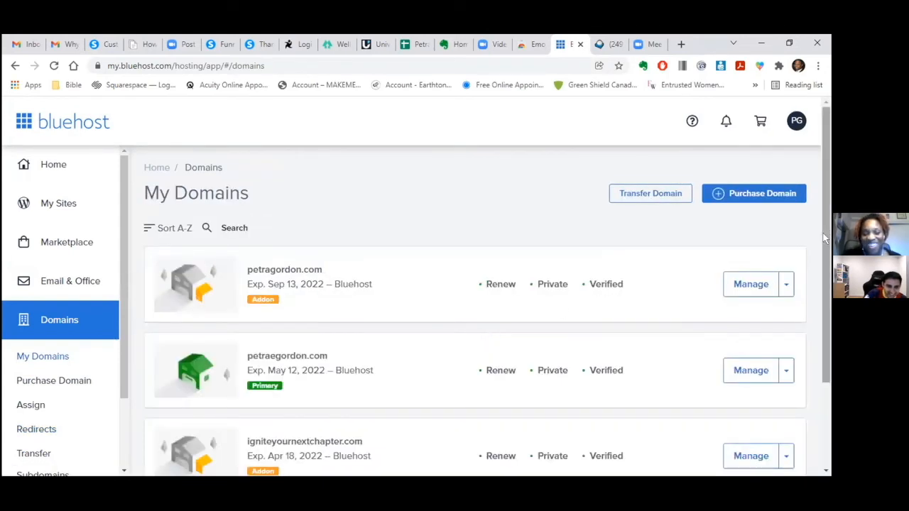
{"action": "scroll", "coordinate": [823, 235], "scroll_direction": "down", "scroll_amount": 1}
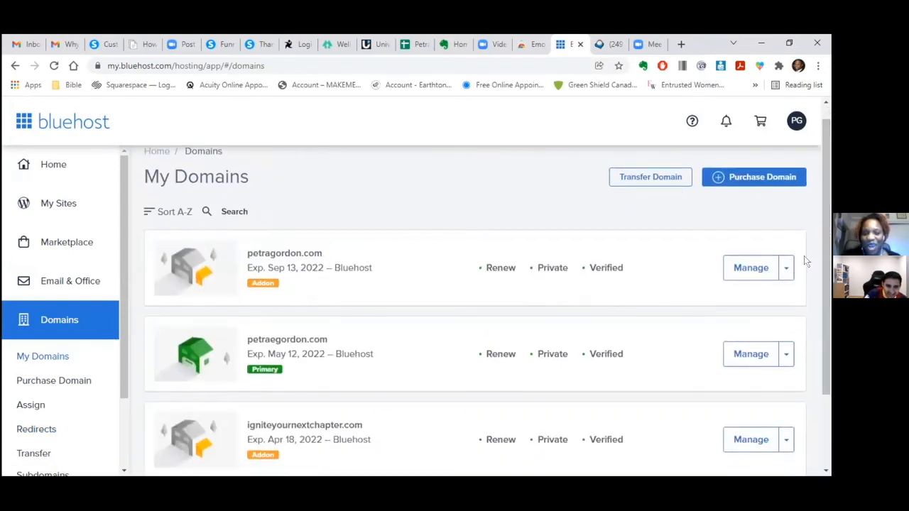
{"action": "left_click", "coordinate": [765, 270]}
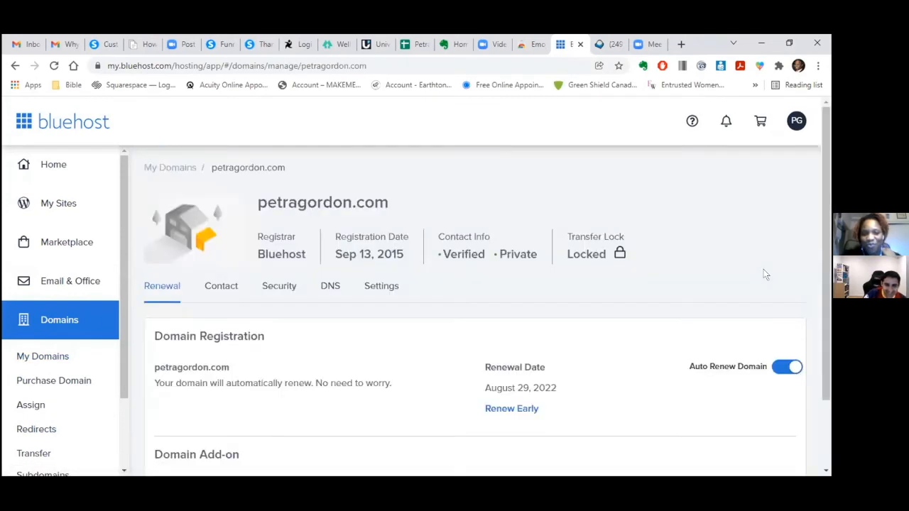
{"action": "mouse_move", "coordinate": [824, 240]}
{"action": "left_mouse_down"}
{"action": "mouse_move", "coordinate": [829, 325]}
{"action": "mouse_move", "coordinate": [816, 254]}
{"action": "left_mouse_up"}
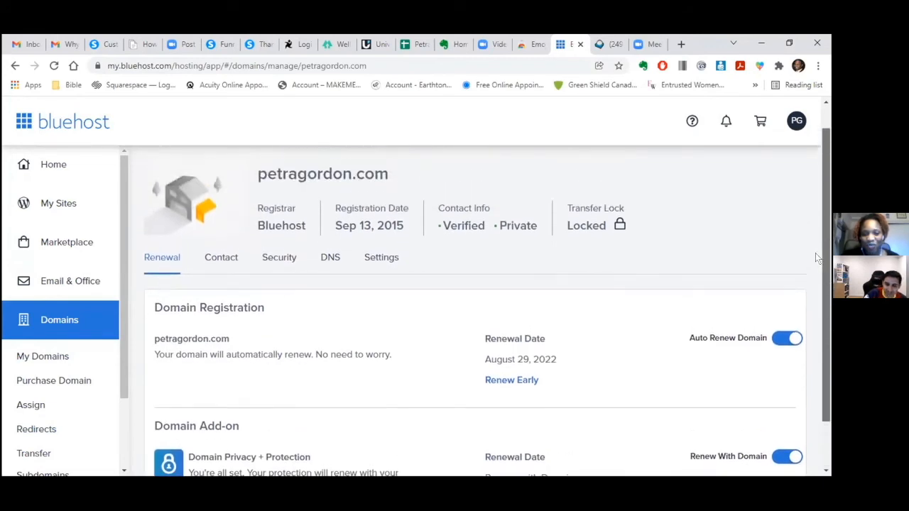
{"action": "left_click", "coordinate": [329, 259]}
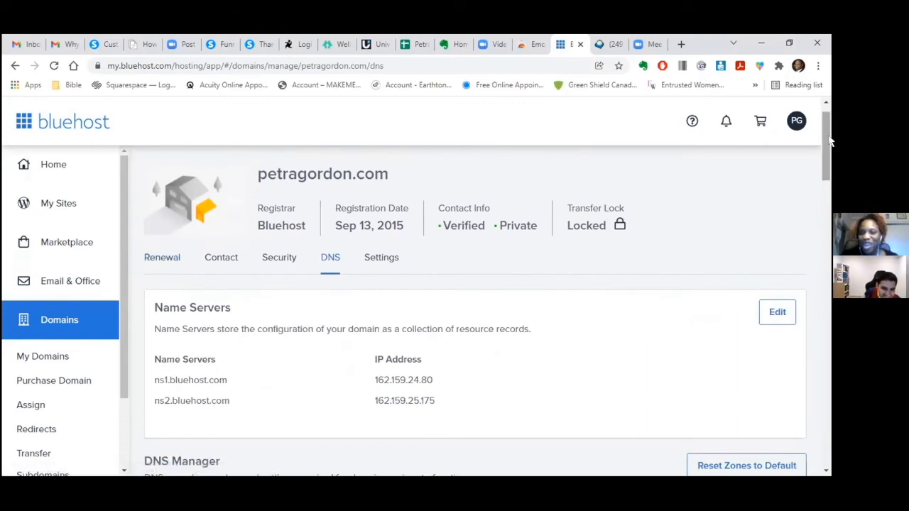
{"action": "left_click_drag", "start_coordinate": [828, 143], "coordinate": [831, 266]}
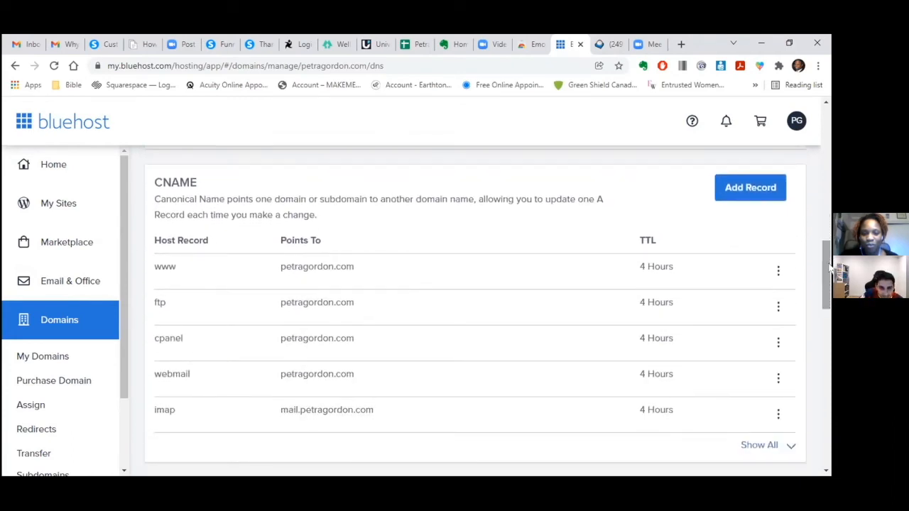
{"action": "left_click", "coordinate": [744, 198]}
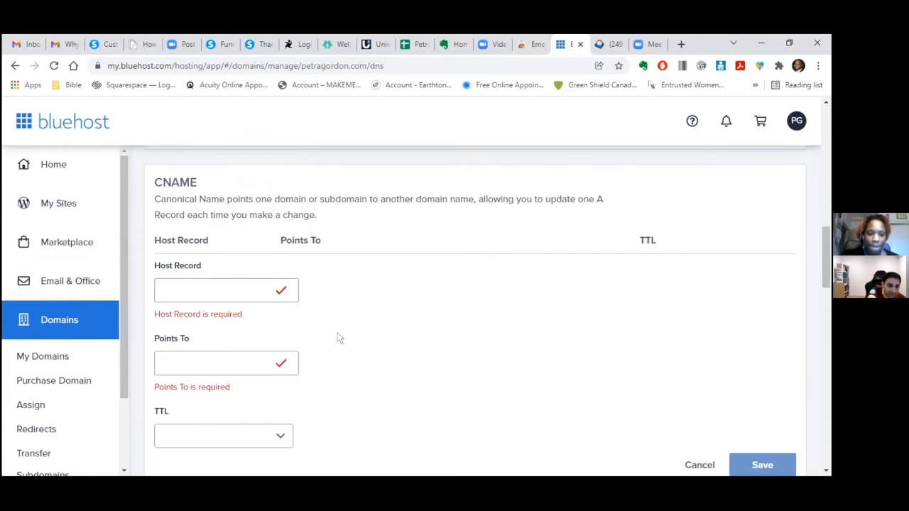
{"action": "left_click", "coordinate": [204, 293]}
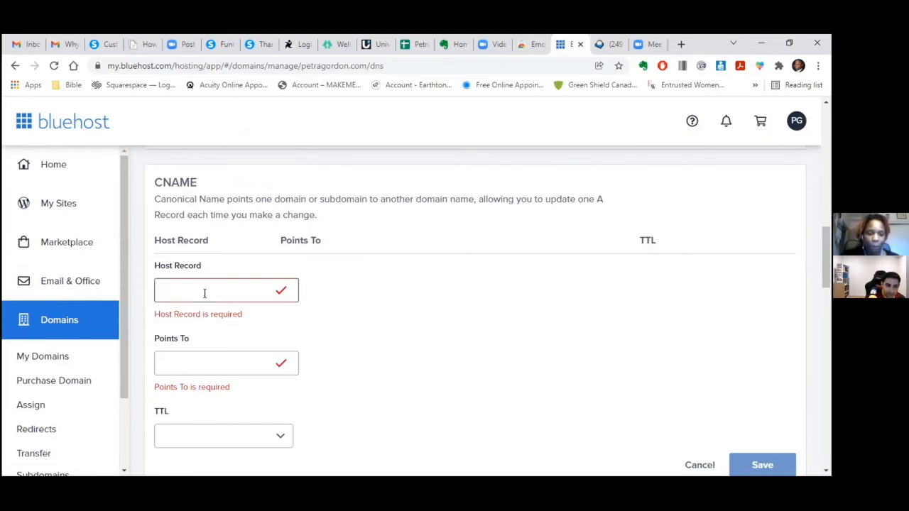
{"action": "type", "text": "www.p"}
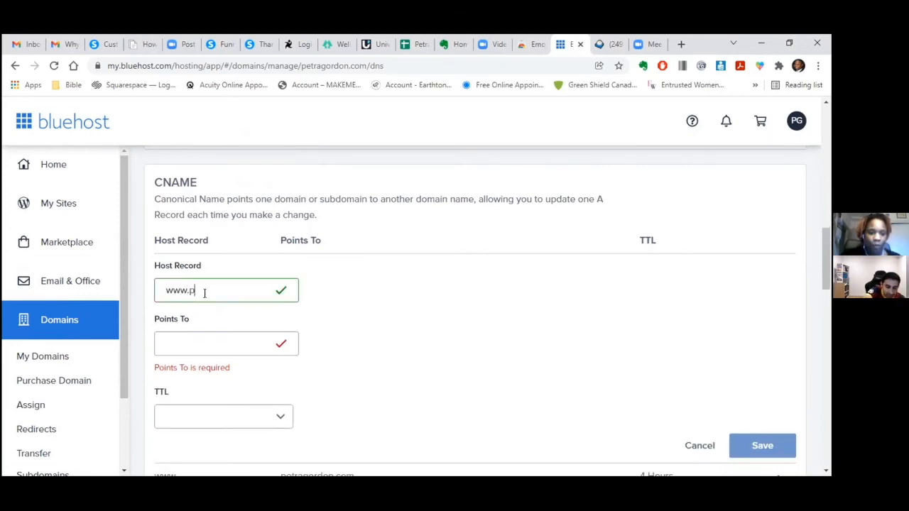
{"action": "key", "text": "BackSpace"}
{"action": "key", "text": "BackSpace"}
{"action": "key", "text": "BackSpace"}
{"action": "key", "text": "BackSpace"}
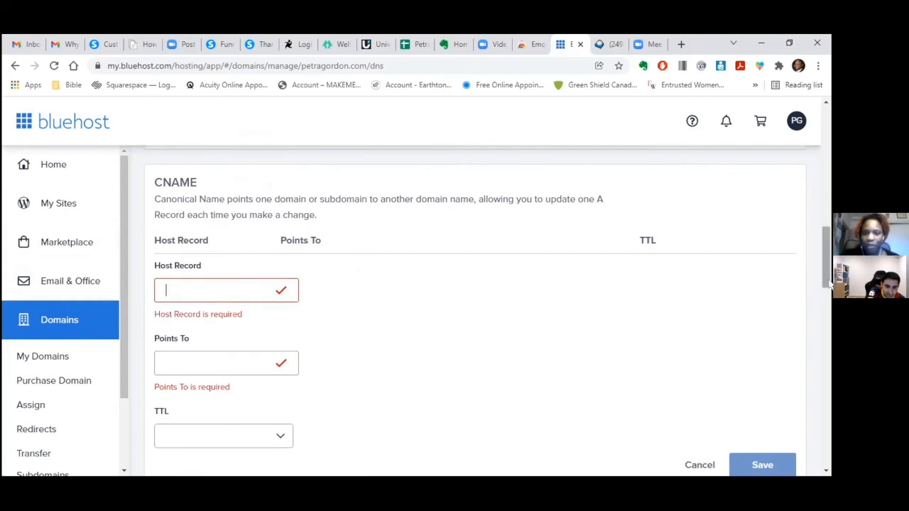
{"action": "scroll", "coordinate": [821, 275], "scroll_direction": "down", "scroll_amount": 1}
{"action": "left_click", "coordinate": [700, 438]}
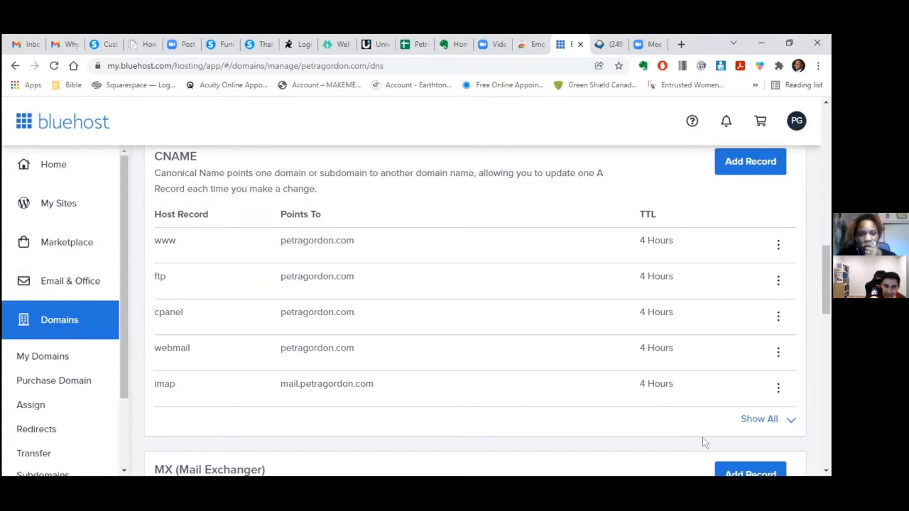
- Edit the www CNAME to point to d7hu7kq0u5x2.cloudfront.net with a 4 Hours TTL
{"action": "left_click", "coordinate": [778, 245]}
{"action": "left_click", "coordinate": [755, 276]}
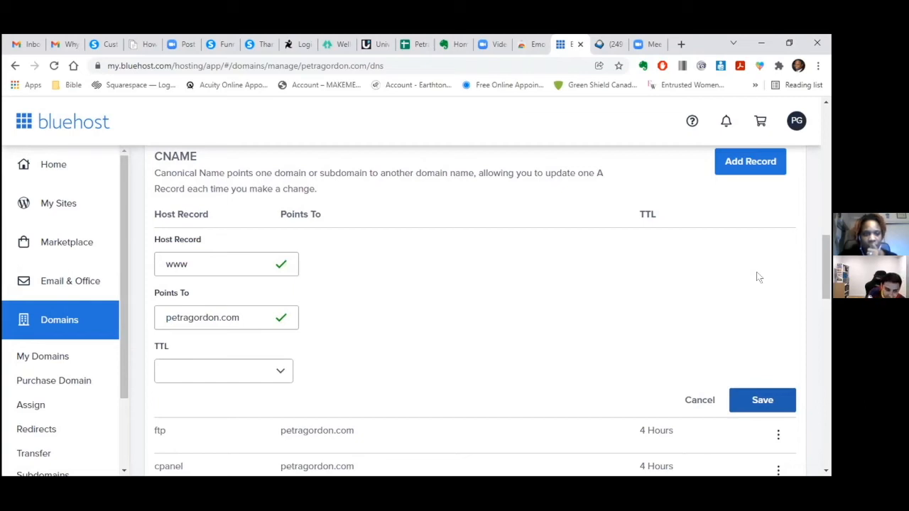
{"action": "key", "text": "BackSpace"}
{"action": "key", "text": "BackSpace"}
{"action": "key", "text": "BackSpace"}
{"action": "key", "text": "BackSpace"}
{"action": "key", "text": "BackSpace"}
{"action": "key", "text": "BackSpace"}
{"action": "key", "text": "BackSpace"}
{"action": "key", "text": "BackSpace"}
{"action": "key", "text": "BackSpace"}
{"action": "key", "text": "BackSpace"}
{"action": "key", "text": "BackSpace"}
{"action": "key", "text": "BackSpace"}
{"action": "key", "text": "BackSpace"}
{"action": "key", "text": "BackSpace"}
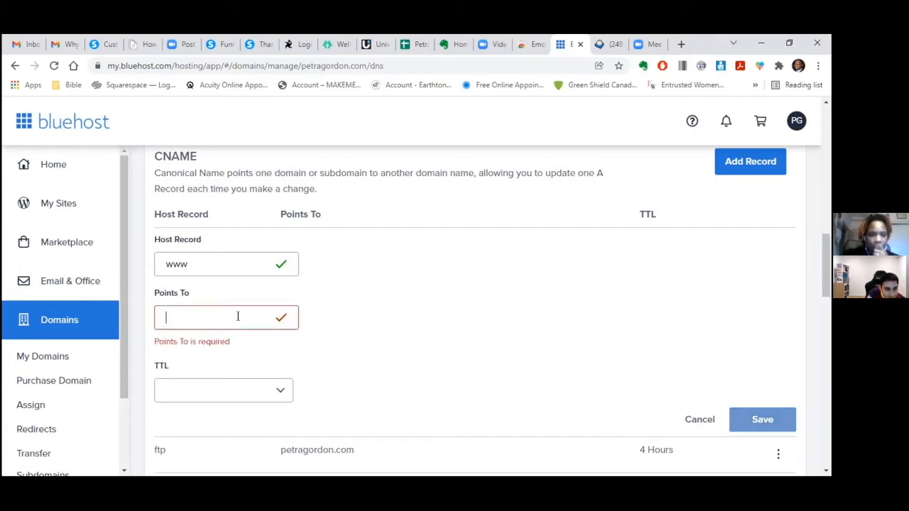
{"action": "right_click", "coordinate": [212, 317]}
{"action": "left_click", "coordinate": [240, 163]}
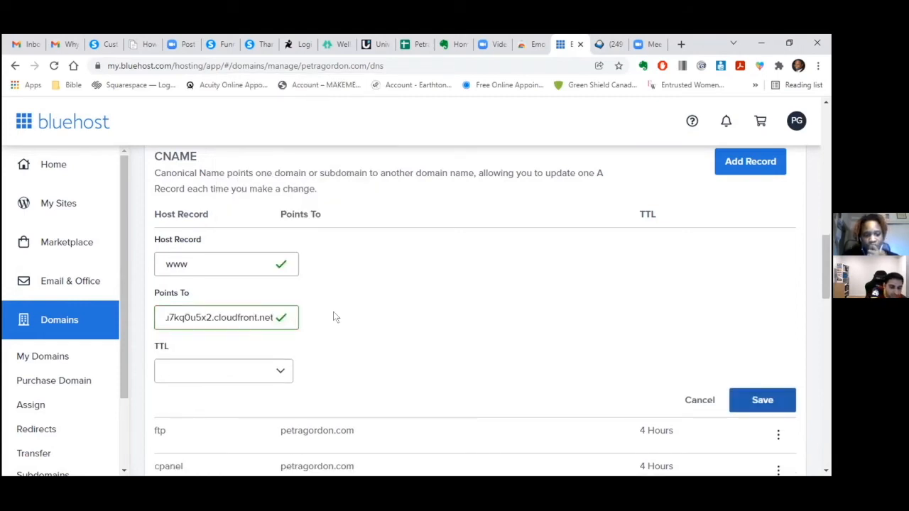
{"action": "left_click", "coordinate": [282, 369]}
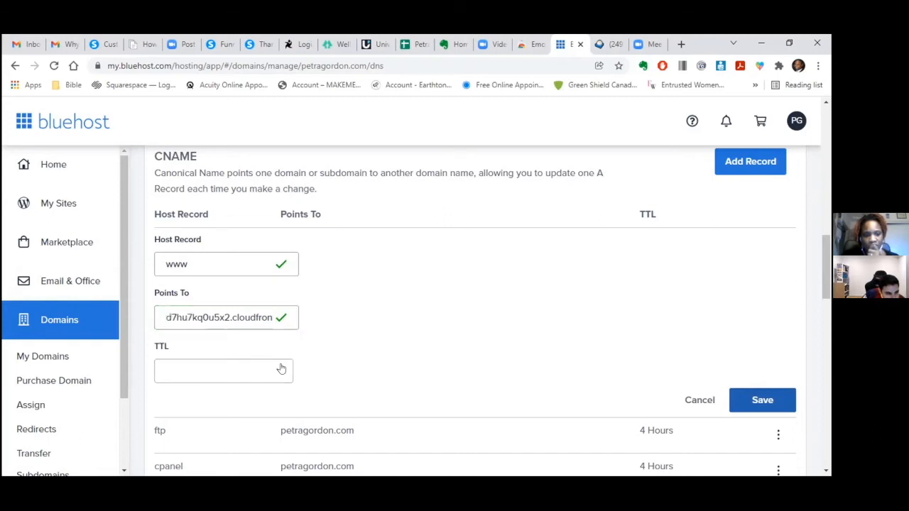
{"action": "left_click", "coordinate": [257, 234]}
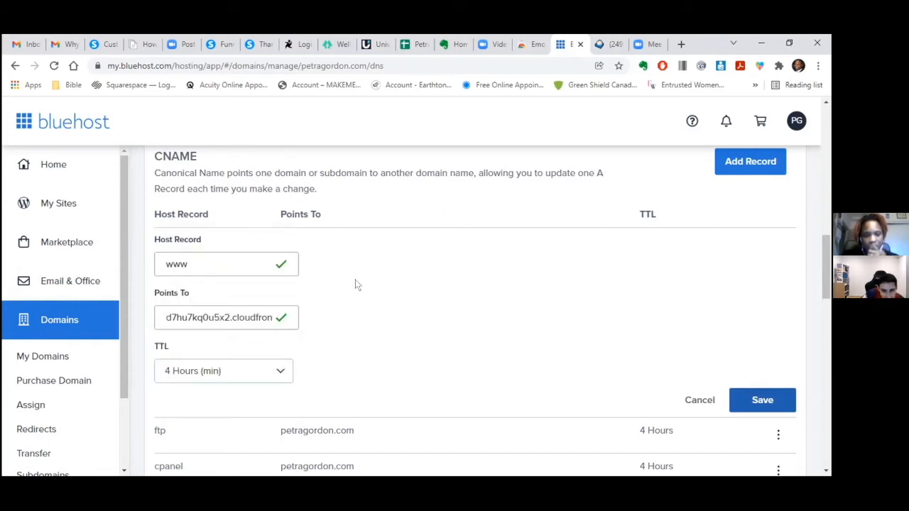
{"action": "left_click", "coordinate": [755, 404]}
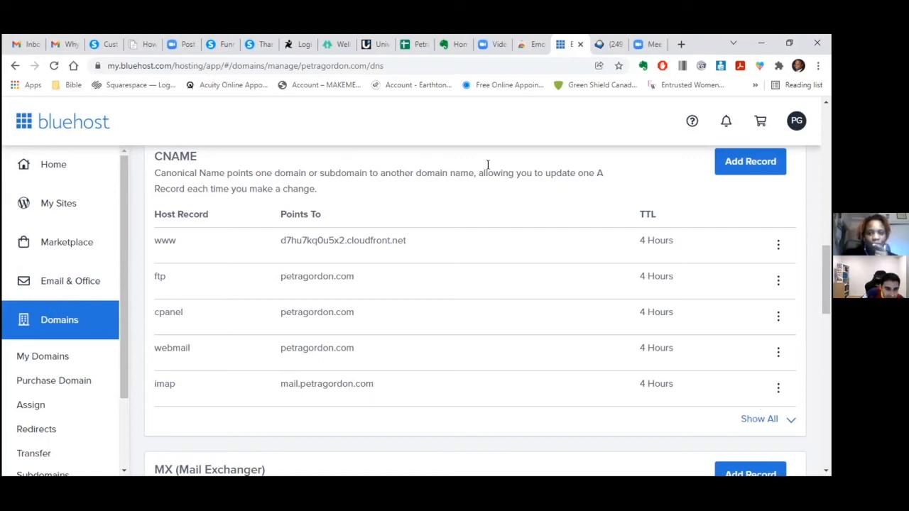
- Start a new CNAME record and paste systeme.io's second validation host name as Host Record
{"action": "left_click", "coordinate": [727, 168]}
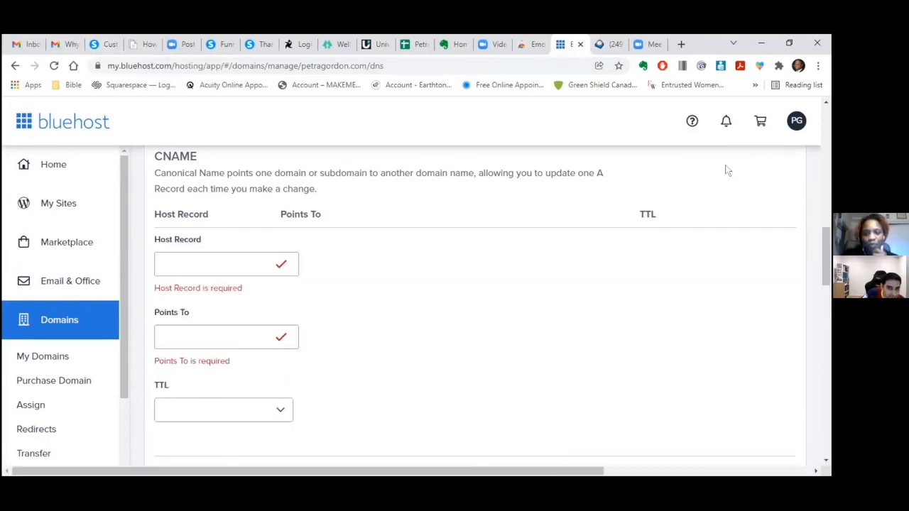
{"action": "left_click", "coordinate": [101, 45]}
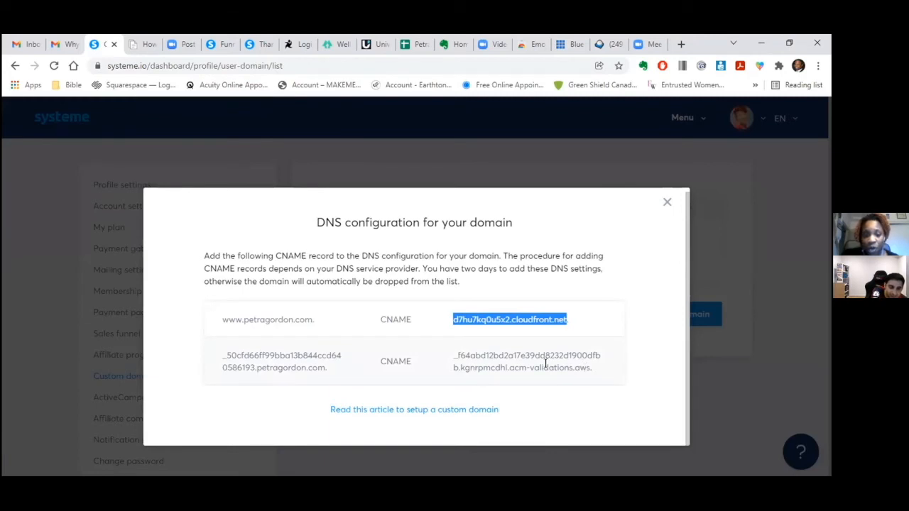
{"action": "left_click", "coordinate": [292, 368]}
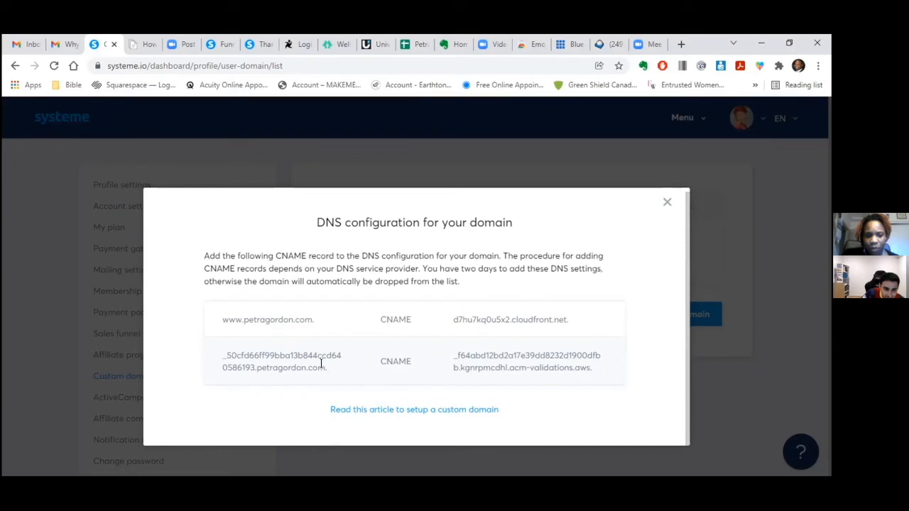
{"action": "left_click_drag", "start_coordinate": [321, 363], "coordinate": [222, 353]}
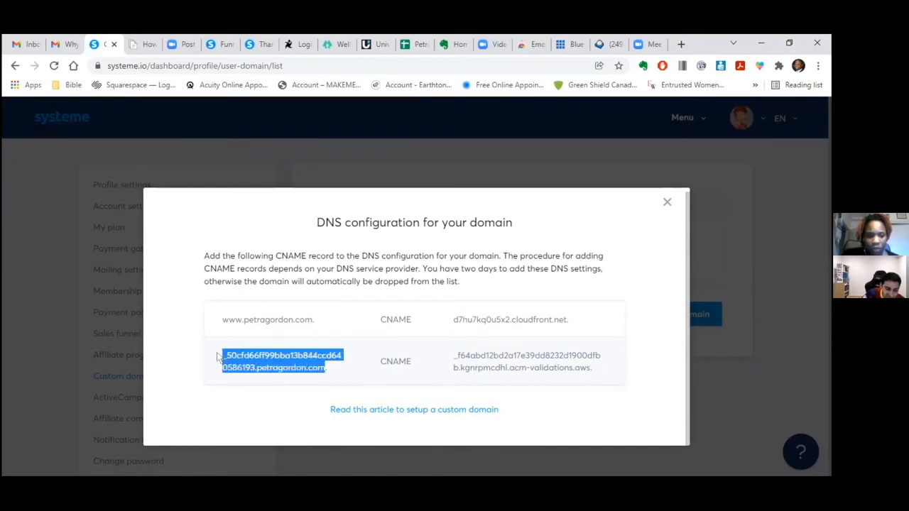
{"action": "right_click", "coordinate": [230, 348]}
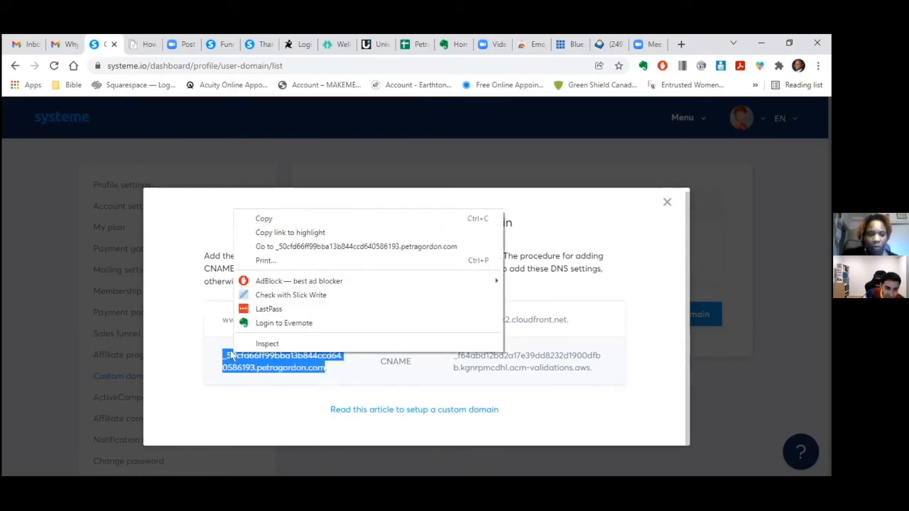
{"action": "left_click", "coordinate": [260, 218]}
{"action": "left_click", "coordinate": [569, 44]}
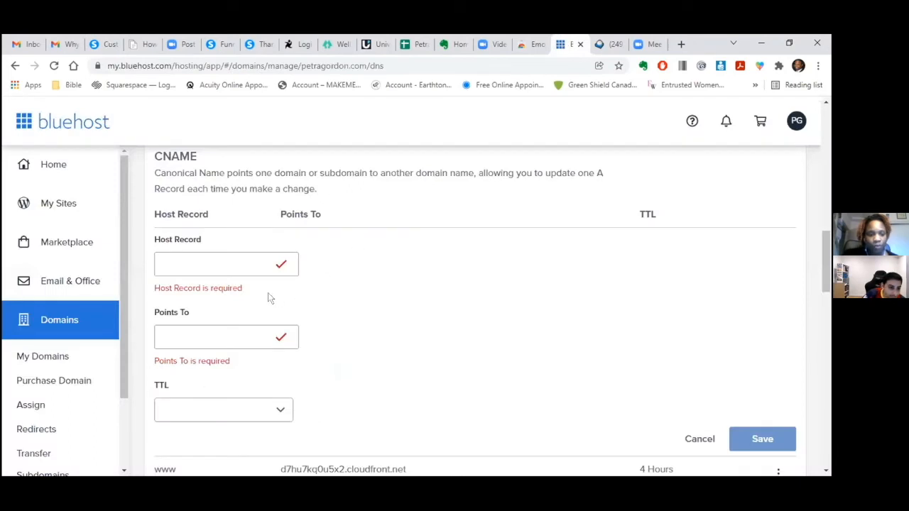
{"action": "left_click", "coordinate": [244, 264]}
{"action": "right_click", "coordinate": [258, 274]}
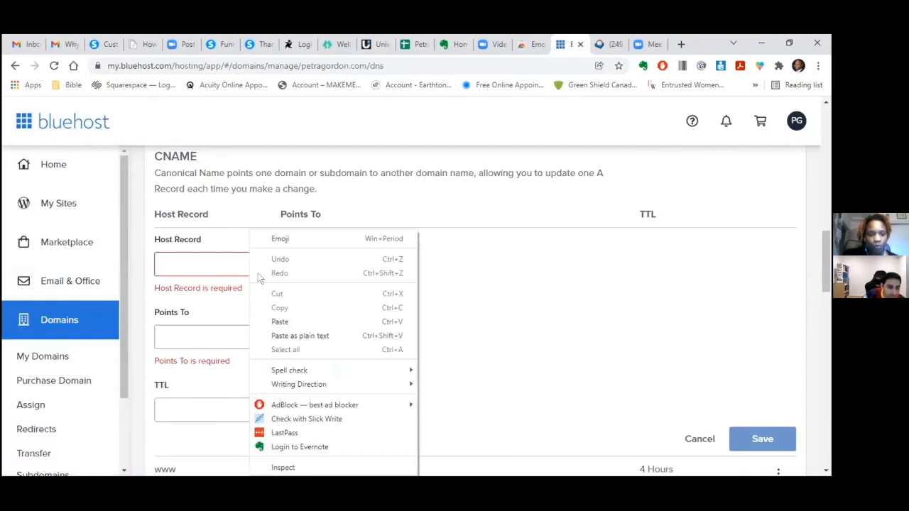
{"action": "left_click", "coordinate": [280, 322]}
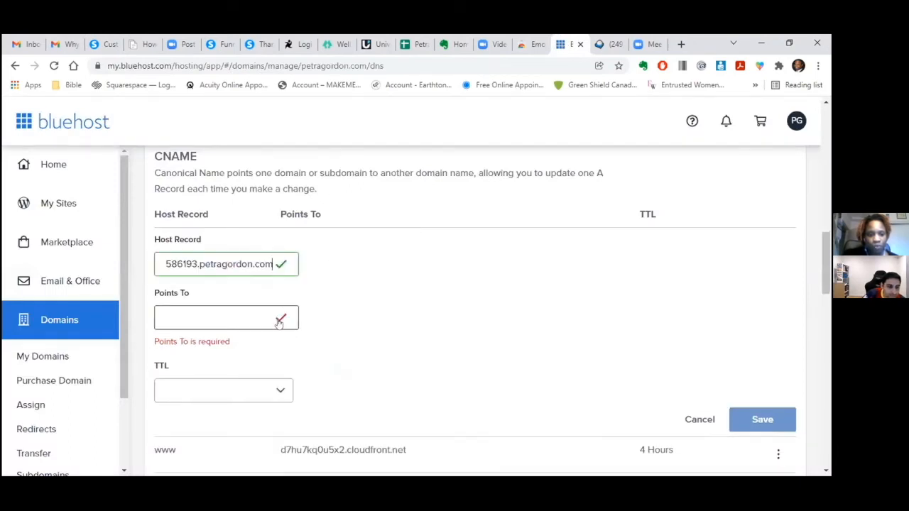
- Paste the acm-validations.aws target into Points To and save the record
{"action": "left_click", "coordinate": [101, 45]}
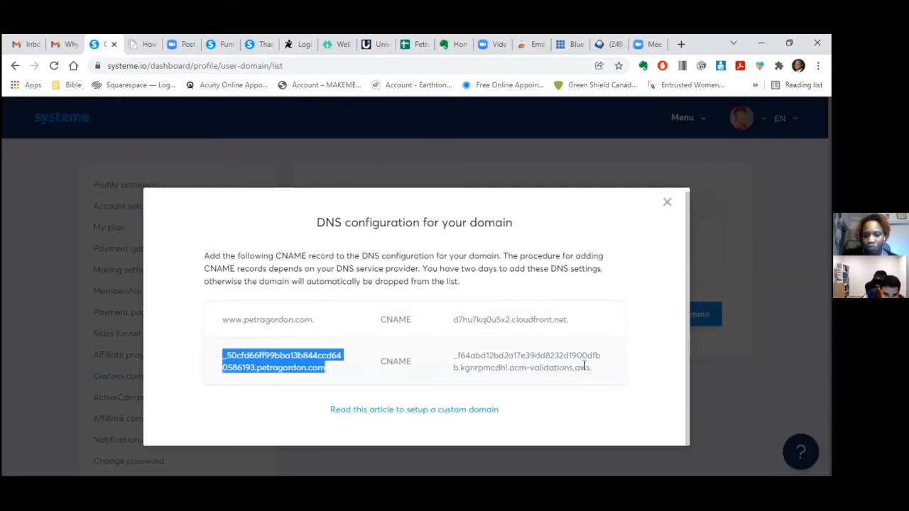
{"action": "left_click_drag", "start_coordinate": [584, 366], "coordinate": [460, 354]}
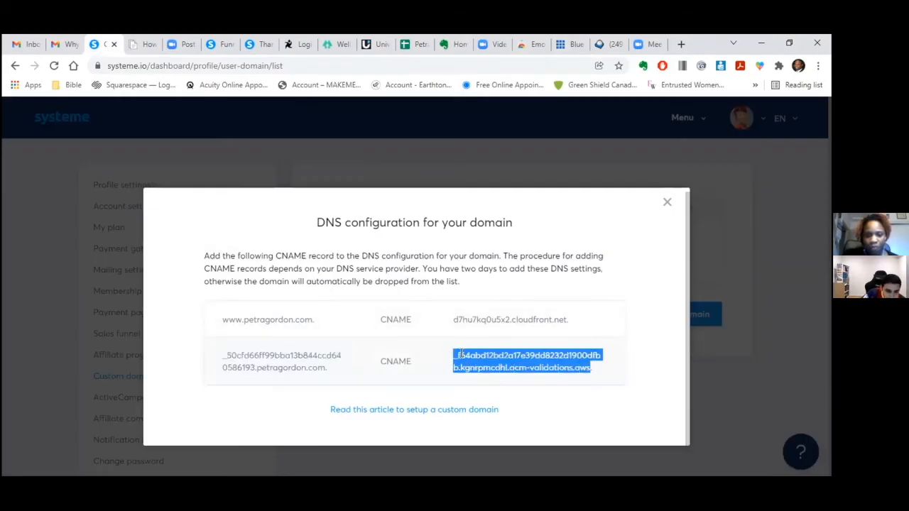
{"action": "right_click", "coordinate": [462, 358]}
{"action": "left_click", "coordinate": [490, 222]}
{"action": "left_click", "coordinate": [571, 44]}
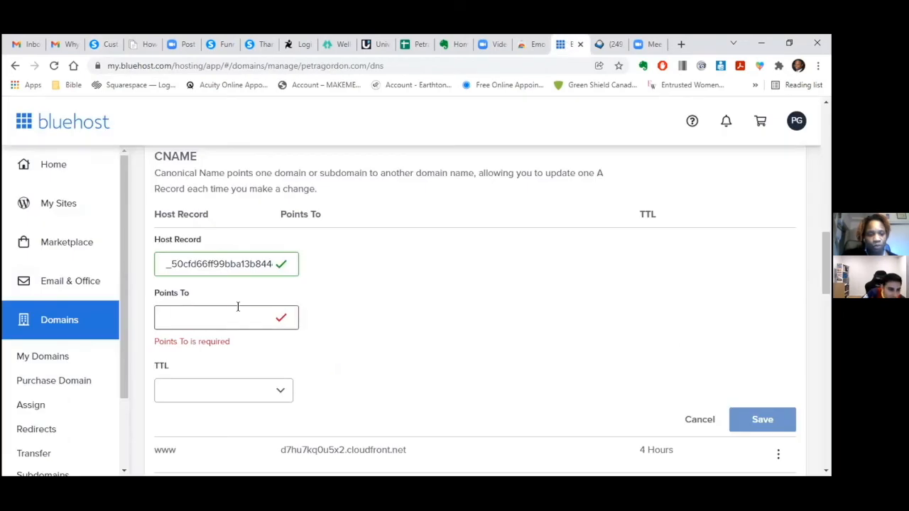
{"action": "right_click", "coordinate": [241, 311]}
{"action": "left_click", "coordinate": [276, 157]}
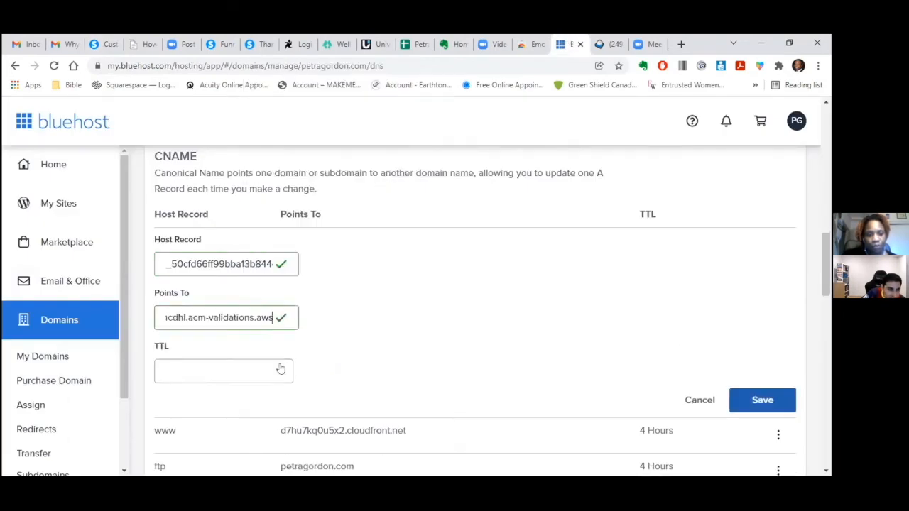
{"action": "left_click", "coordinate": [747, 401]}
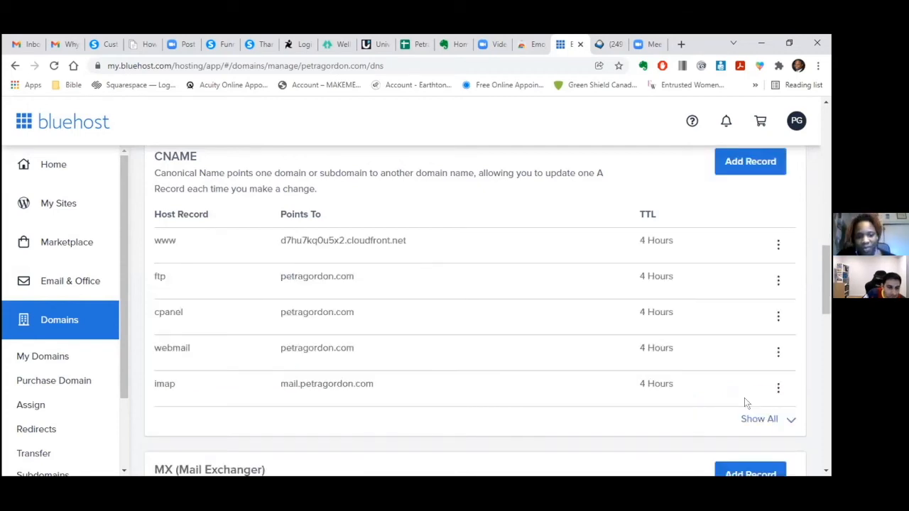
- Show all CNAME records and scroll to the widowsupportcoach and systeme.io entries
{"action": "left_click", "coordinate": [757, 420]}
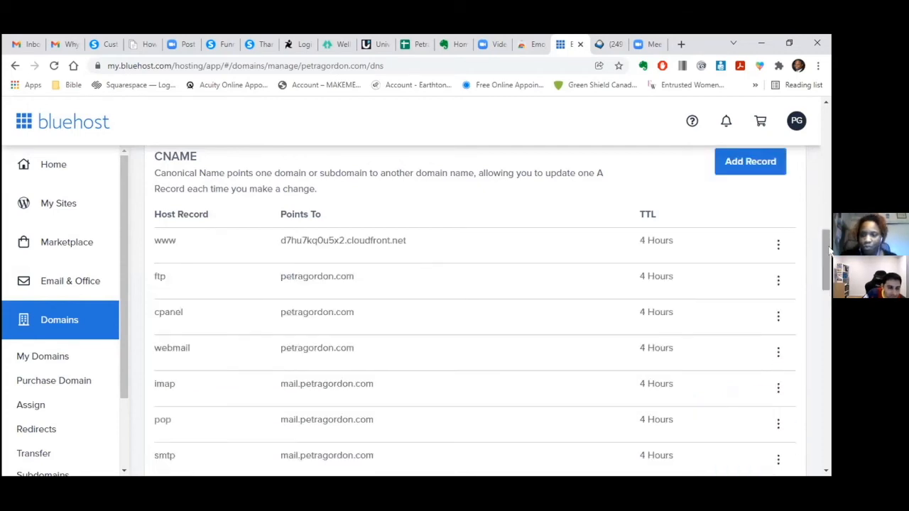
{"action": "left_click_drag", "start_coordinate": [830, 250], "coordinate": [822, 277]}
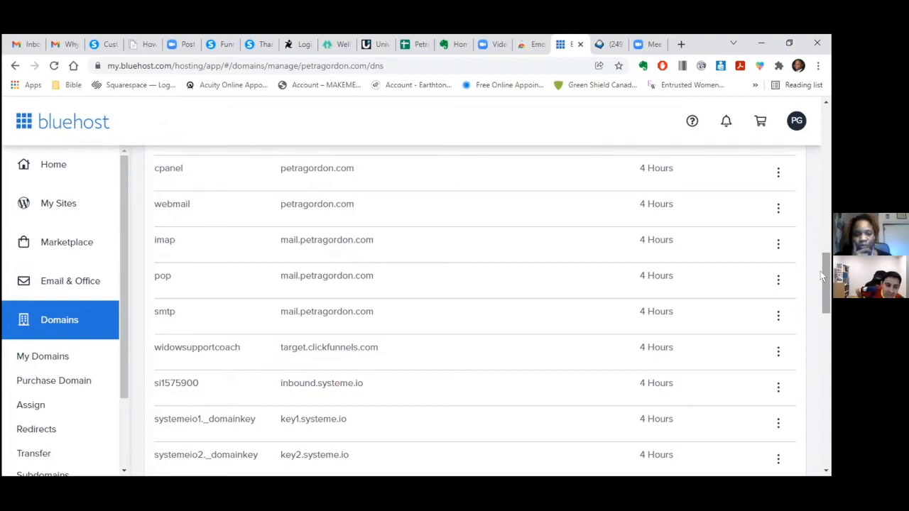
{"action": "left_click", "coordinate": [679, 44]}
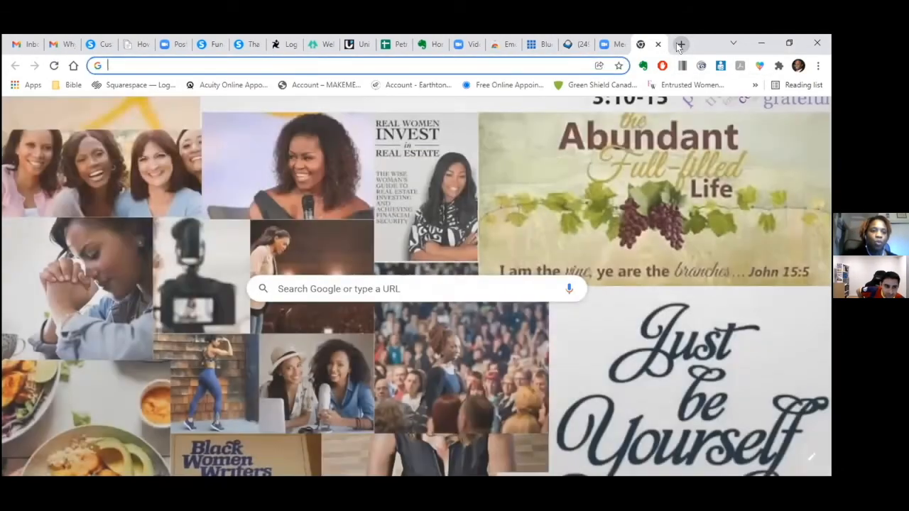
{"action": "type", "text": "widowsupportcoa"}
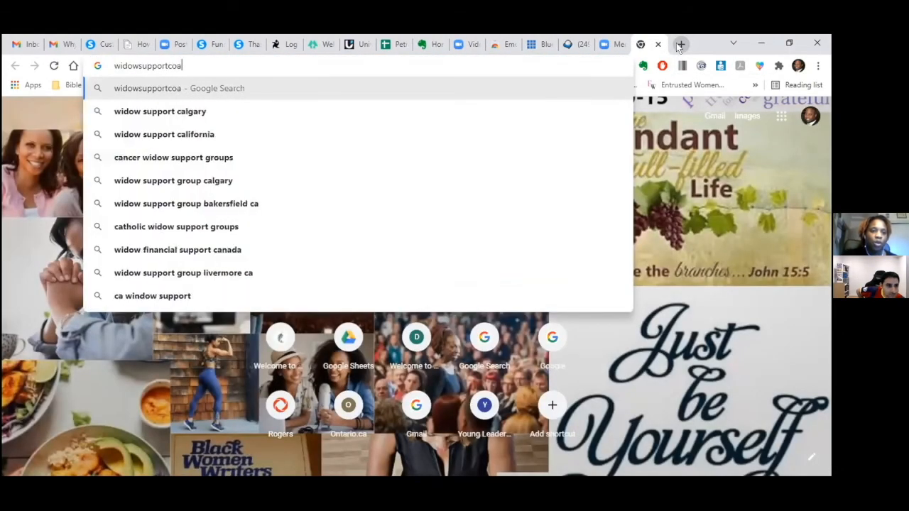
{"action": "type", "text": "ch."}
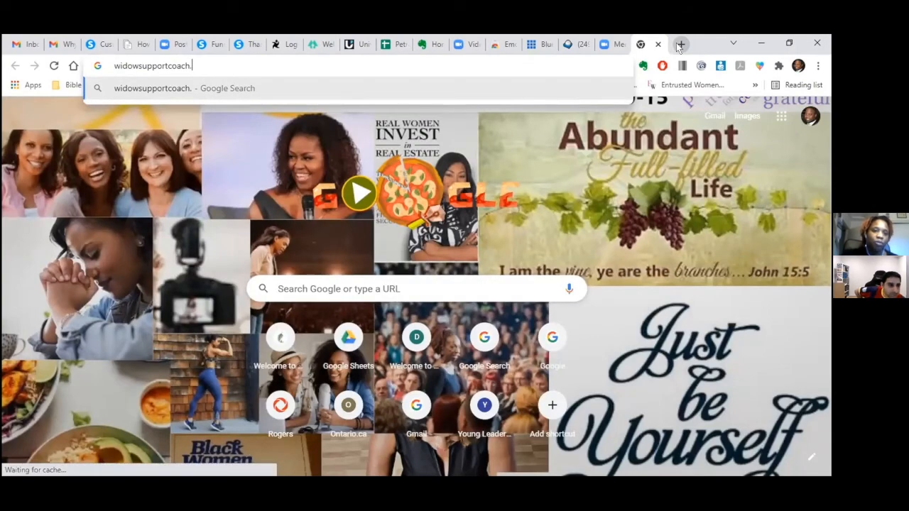
{"action": "key", "text": "Return"}
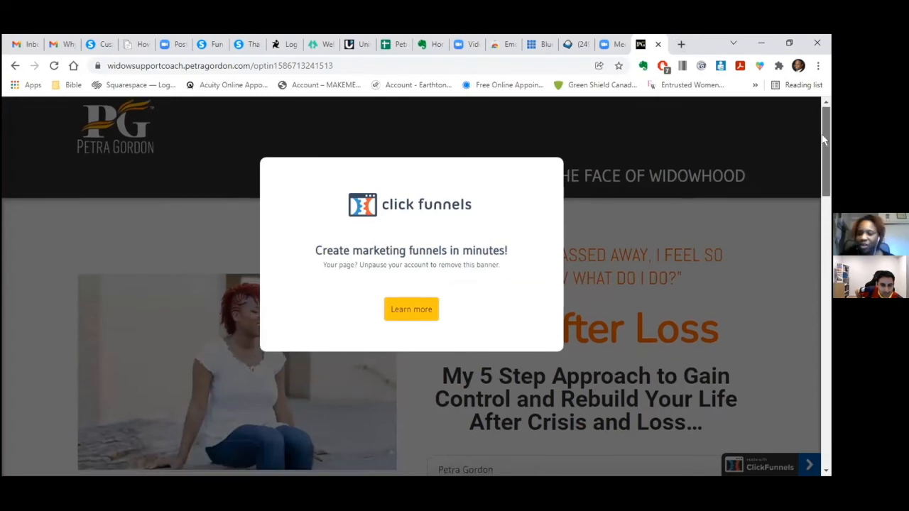
{"action": "left_click_drag", "start_coordinate": [823, 140], "coordinate": [820, 420]}
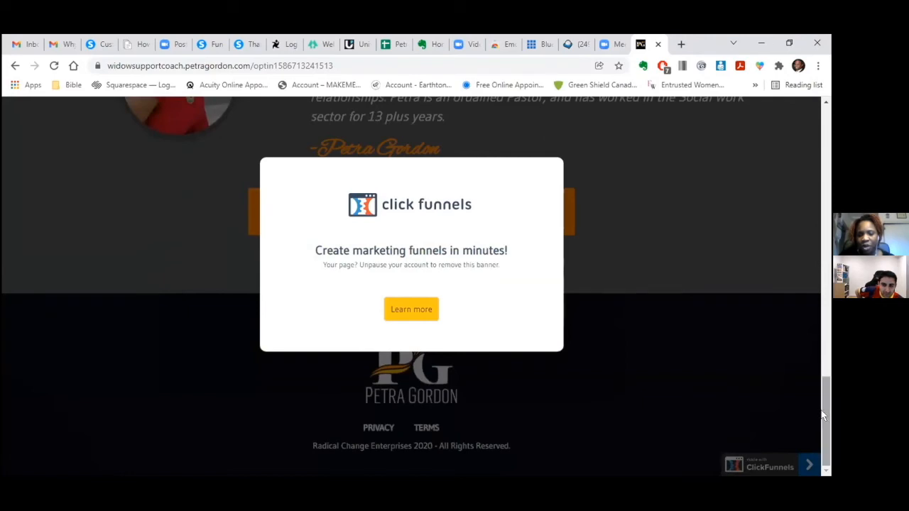
{"action": "left_click_drag", "start_coordinate": [823, 413], "coordinate": [775, 125]}
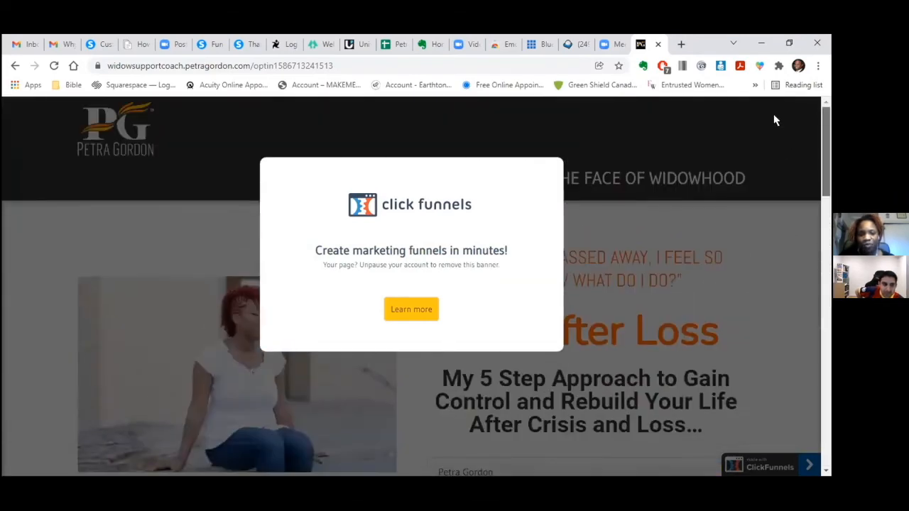
{"action": "left_click", "coordinate": [414, 309]}
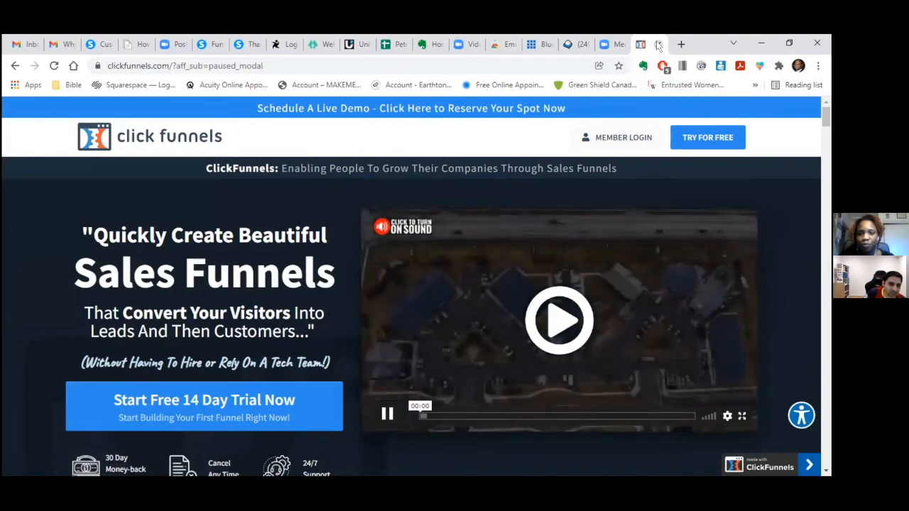
{"action": "left_click", "coordinate": [659, 44]}
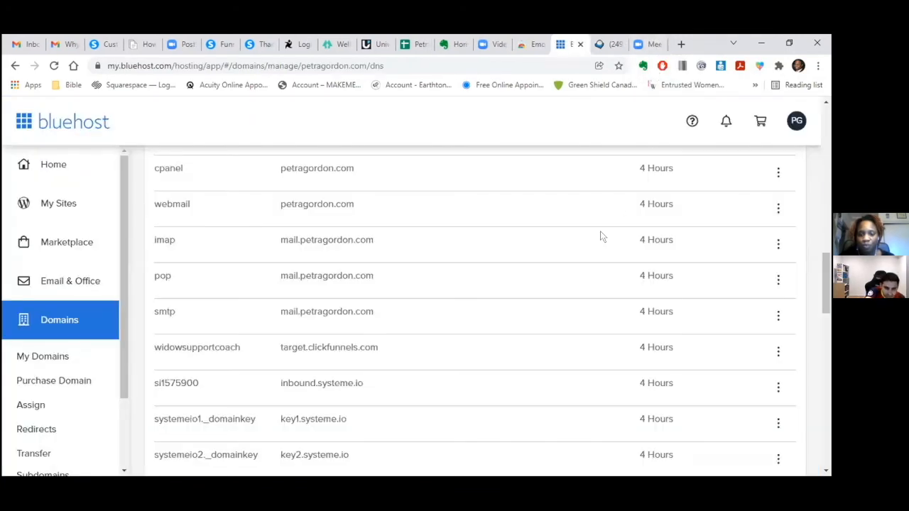
- Remove the widowsupportcoach CNAME record pointing to target.clickfunnels.com, confirming the deletion
{"action": "left_click", "coordinate": [777, 352]}
{"action": "left_click", "coordinate": [756, 408]}
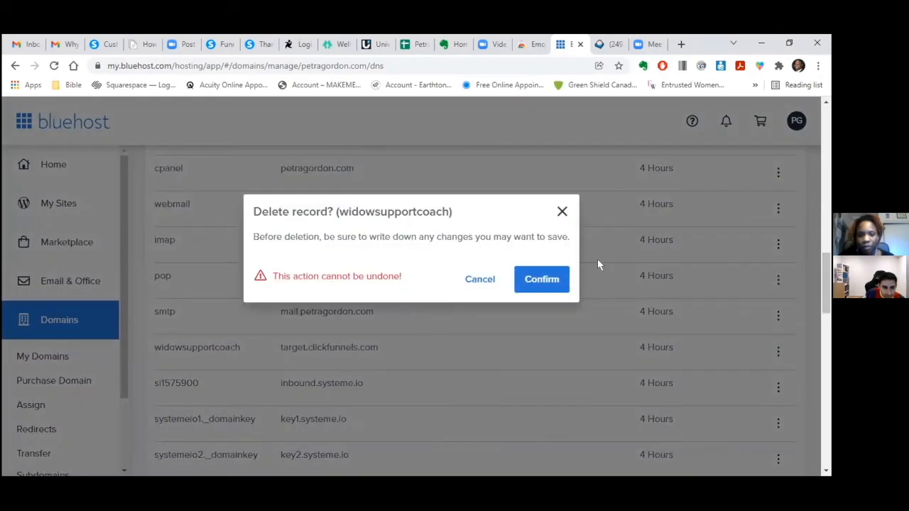
{"action": "left_click", "coordinate": [537, 283]}
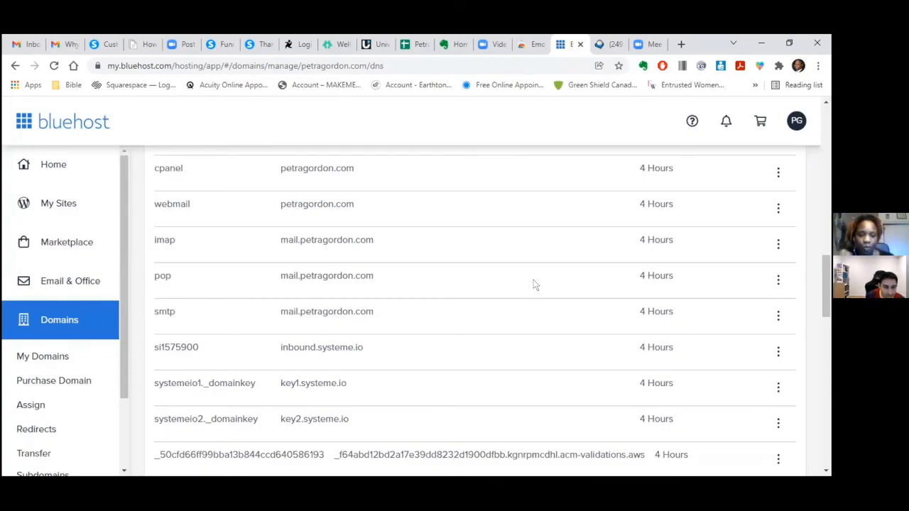
{"action": "left_click_drag", "start_coordinate": [826, 288], "coordinate": [823, 113]}
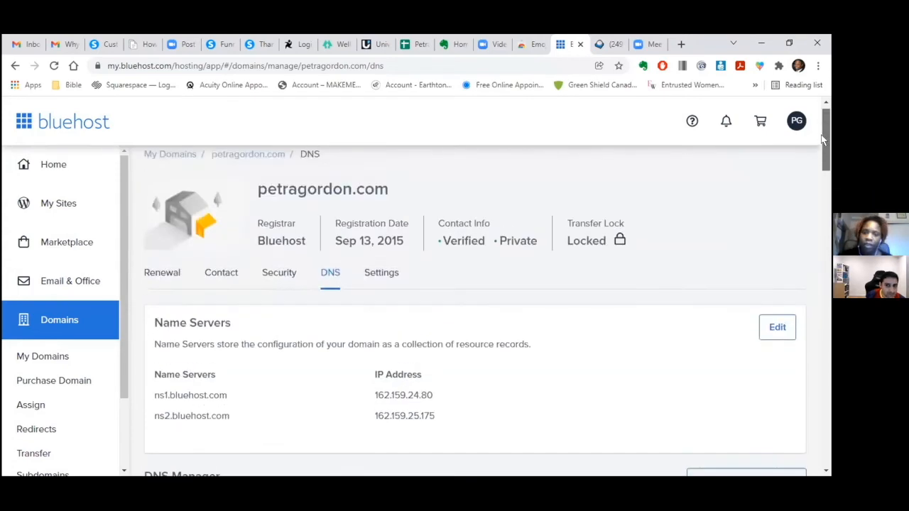
{"action": "left_click", "coordinate": [105, 45]}
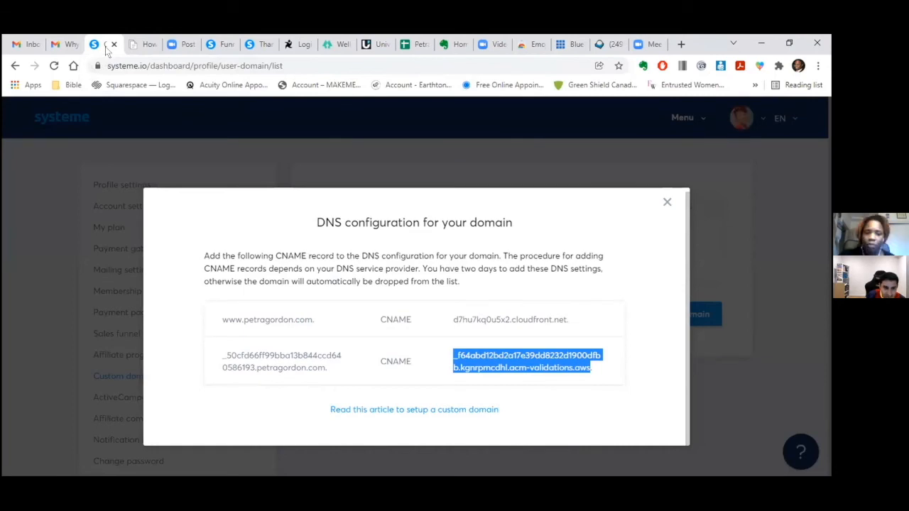
{"action": "left_click", "coordinate": [667, 203]}
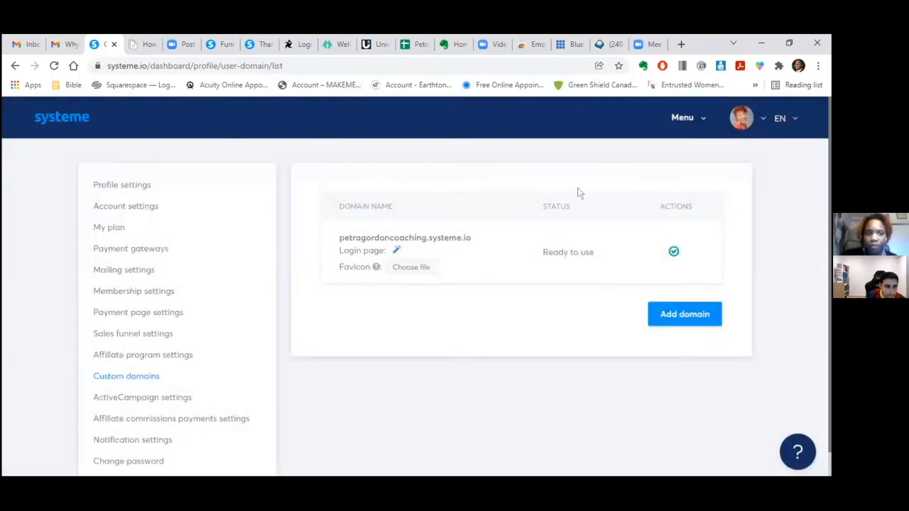
{"action": "left_click", "coordinate": [52, 66]}
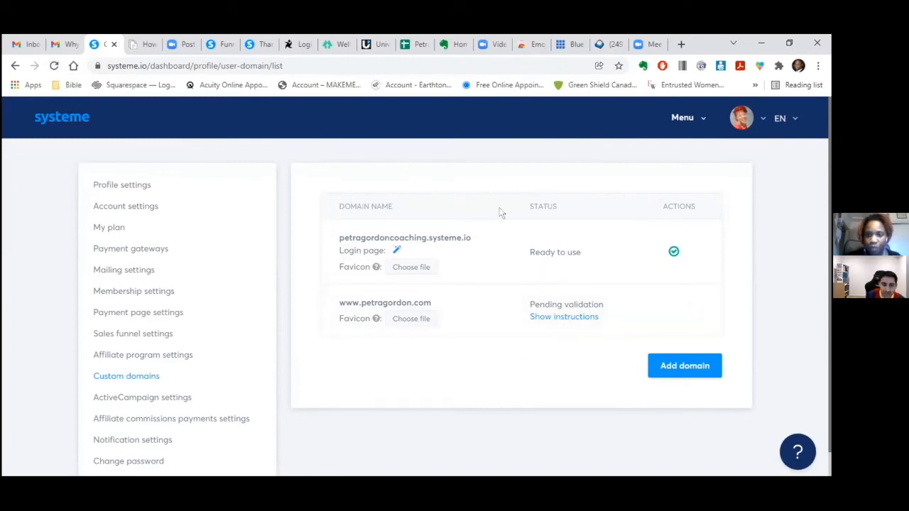
- Find and open dnschecker.org through a Google search in a new tab
{"action": "left_click", "coordinate": [679, 45]}
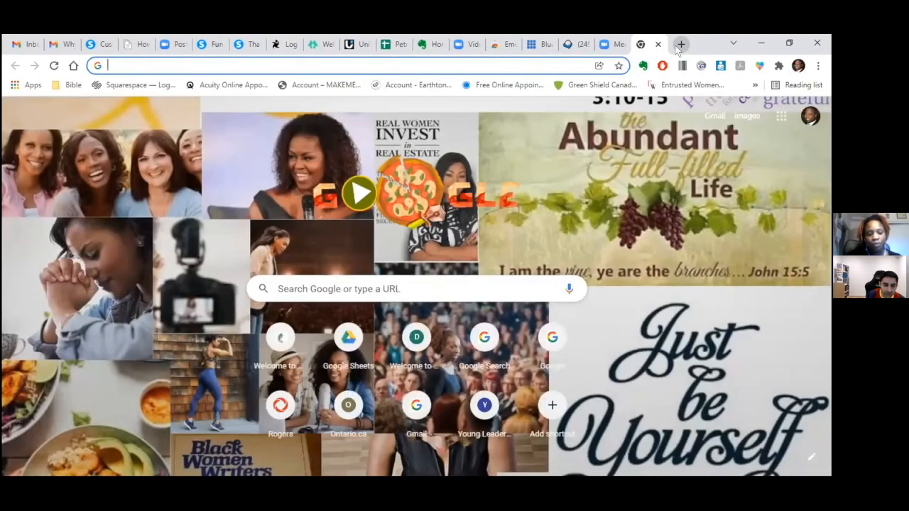
{"action": "type", "text": "DNS"}
{"action": "left_click", "coordinate": [153, 181]}
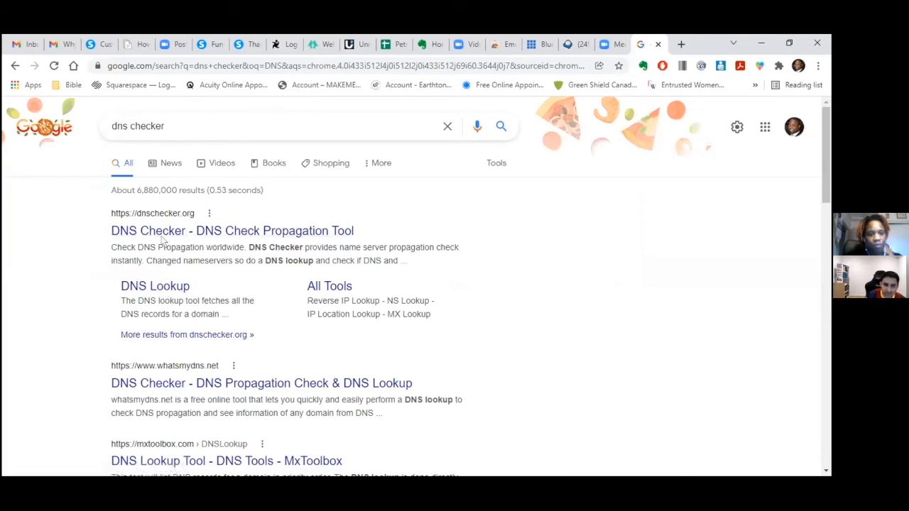
{"action": "left_click", "coordinate": [162, 233]}
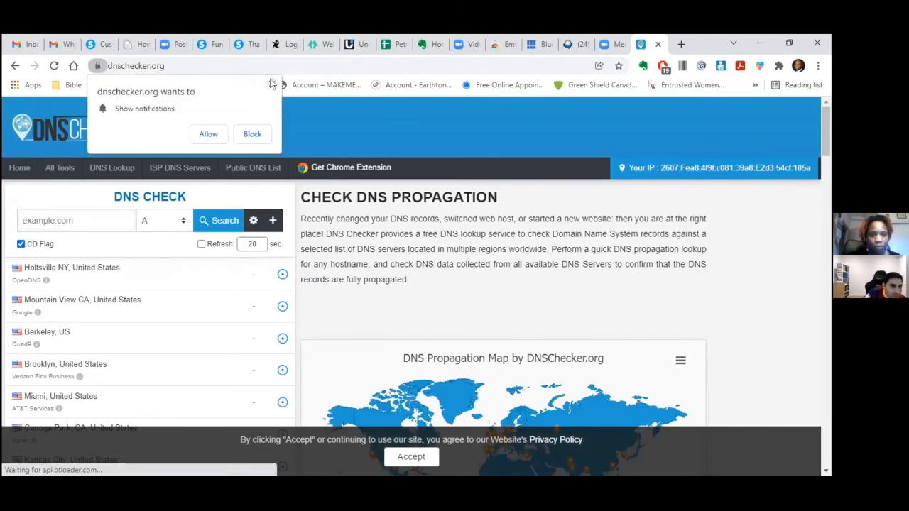
{"action": "left_click", "coordinate": [272, 85]}
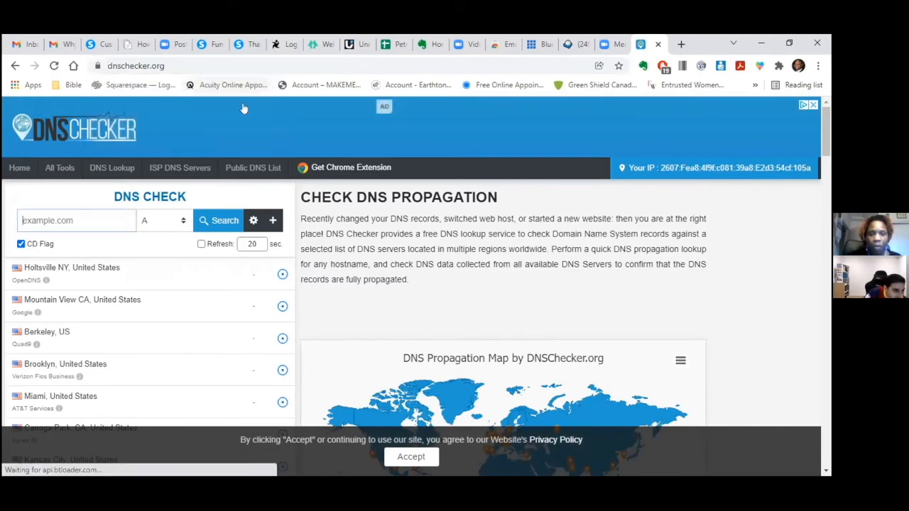
{"action": "left_click", "coordinate": [183, 224]}
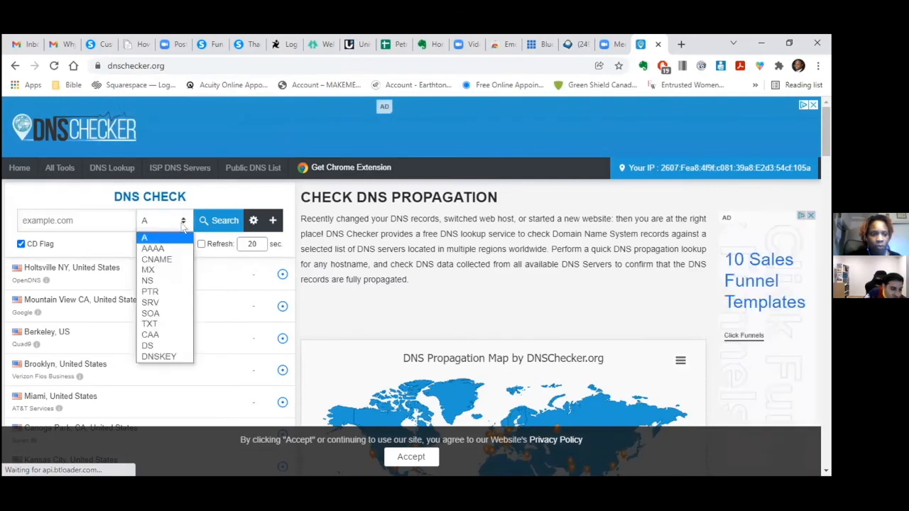
{"action": "left_click", "coordinate": [173, 261]}
{"action": "left_click", "coordinate": [51, 219]}
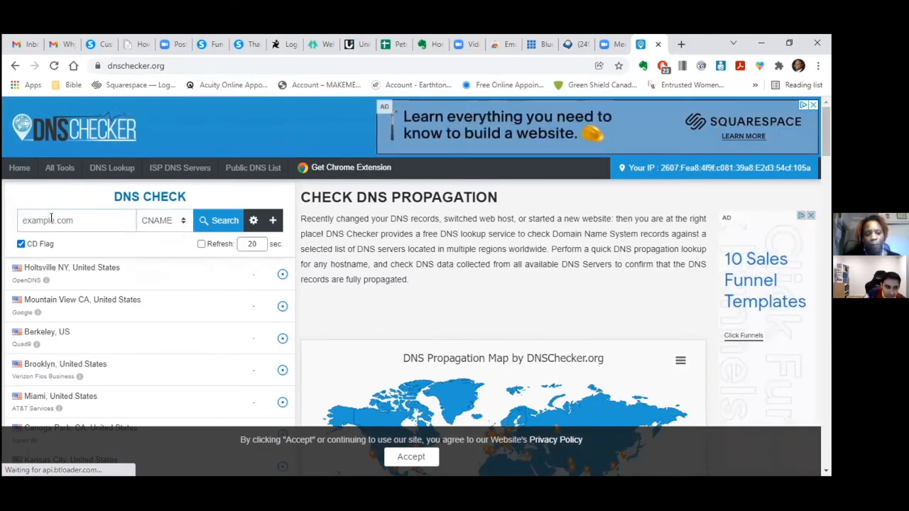
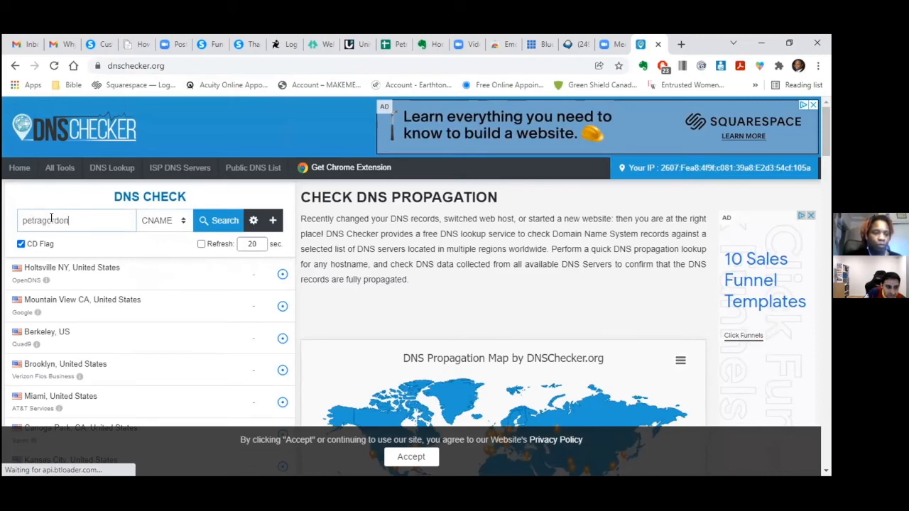
{"action": "type", "text": ".com"}
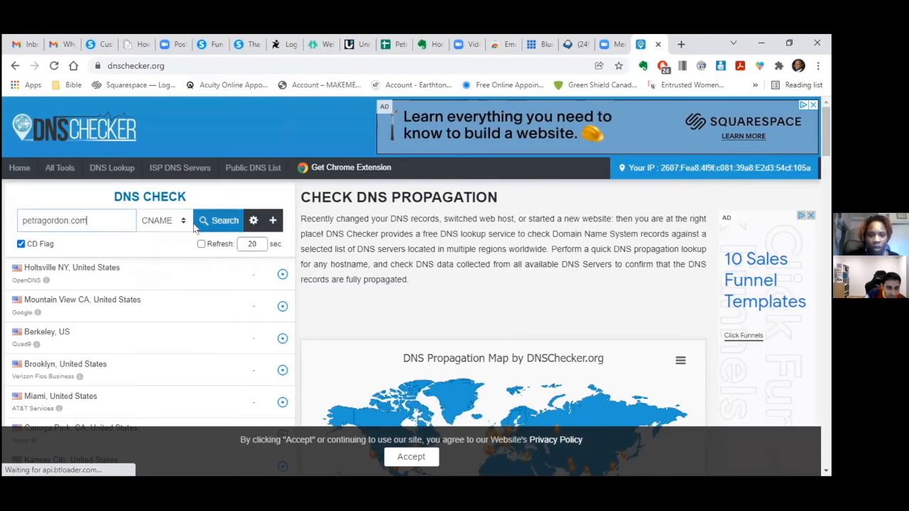
{"action": "left_click", "coordinate": [209, 223]}
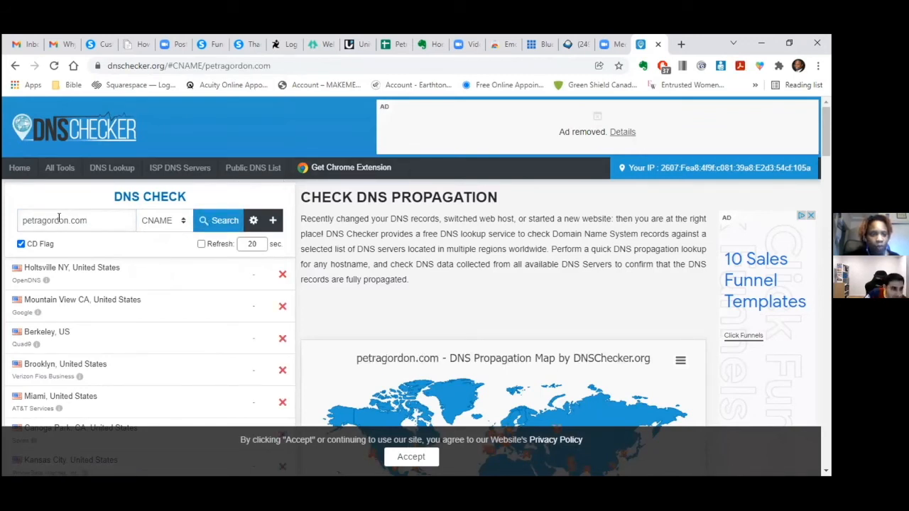
{"action": "left_click", "coordinate": [20, 219]}
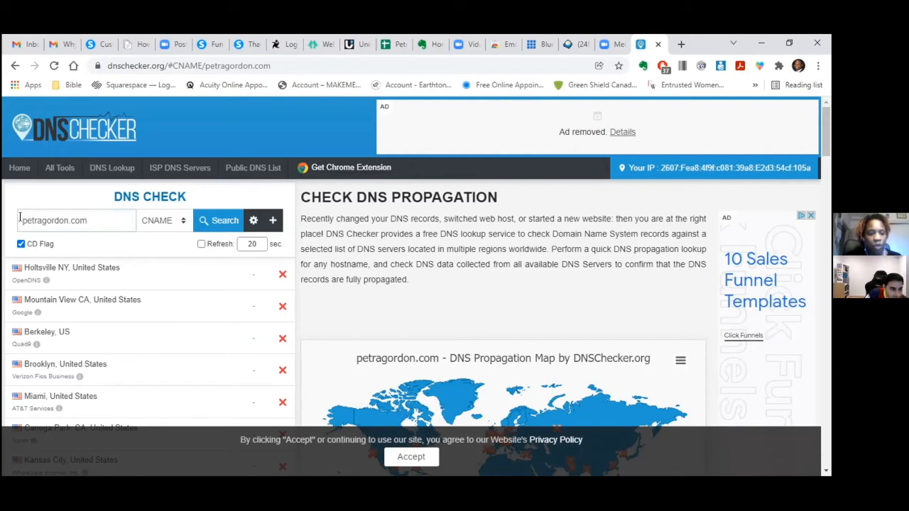
{"action": "type", "text": "www."}
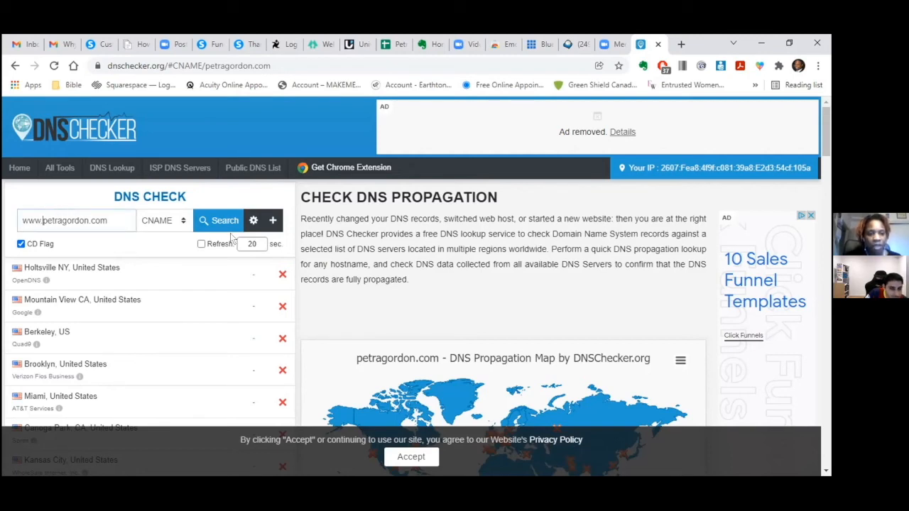
{"action": "left_click", "coordinate": [222, 222]}
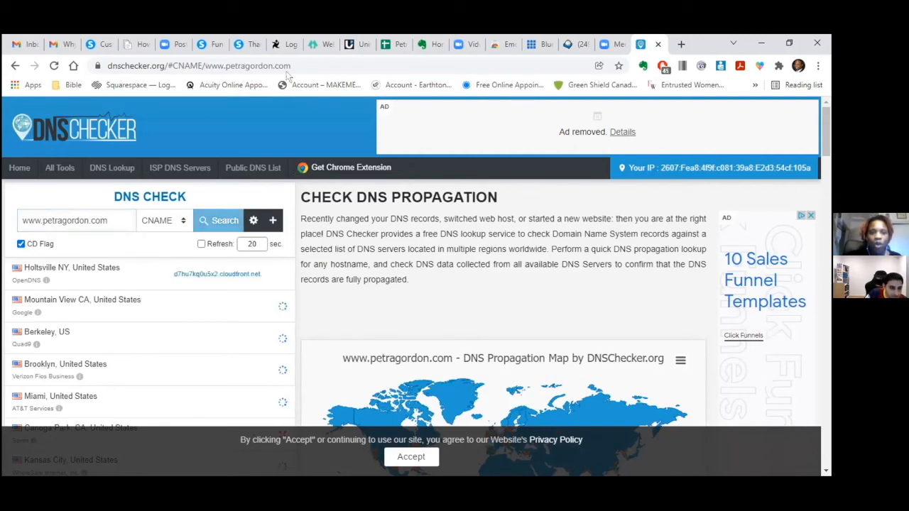
{"action": "left_click", "coordinate": [370, 44]}
{"action": "left_click", "coordinate": [366, 44]}
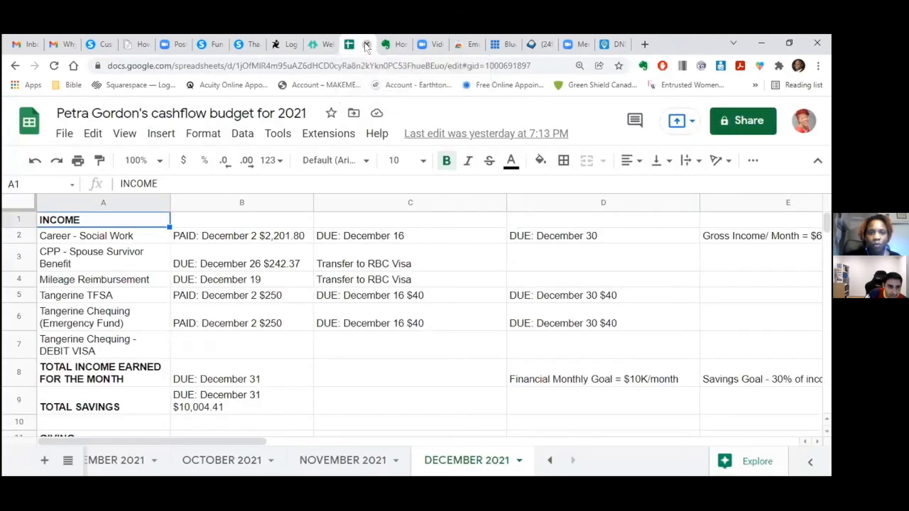
- Close the spreadsheet, Evernote, Emoji Keyboard and help article tabs, returning to Bluehost DNS
{"action": "left_click", "coordinate": [366, 44]}
{"action": "left_click", "coordinate": [366, 44]}
{"action": "left_click", "coordinate": [541, 44]}
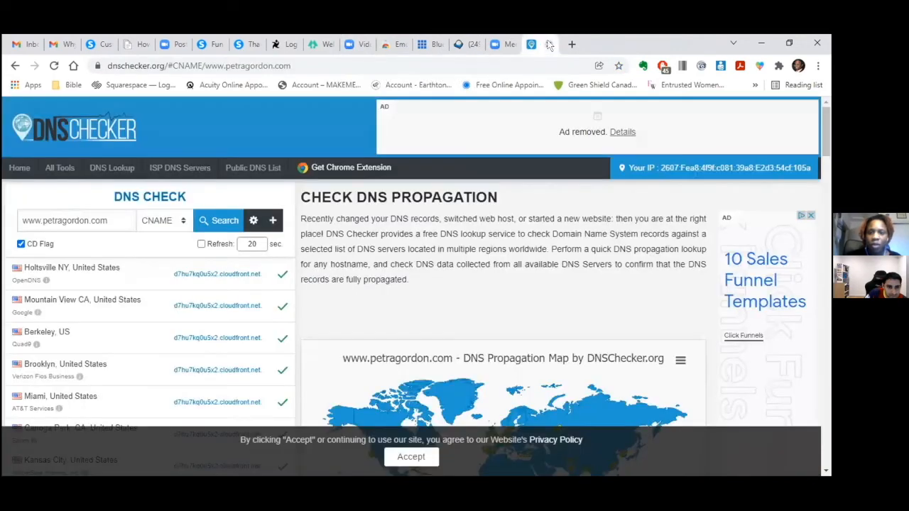
{"action": "left_click", "coordinate": [402, 44]}
{"action": "left_click", "coordinate": [406, 44]}
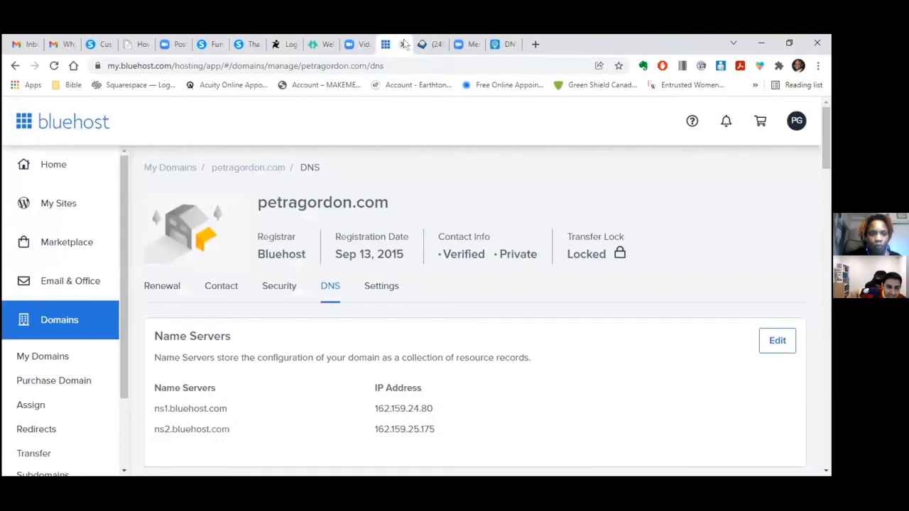
{"action": "left_click", "coordinate": [509, 44]}
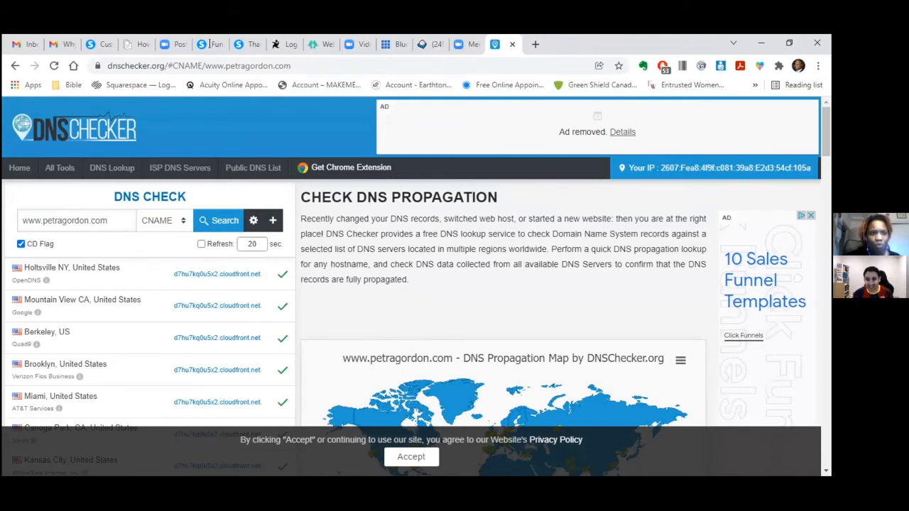
{"action": "left_click", "coordinate": [137, 44]}
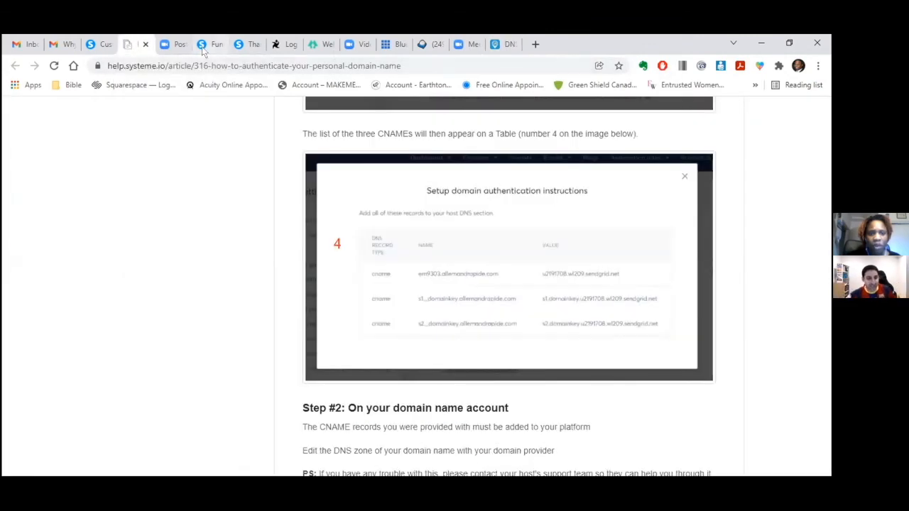
{"action": "left_click", "coordinate": [146, 45]}
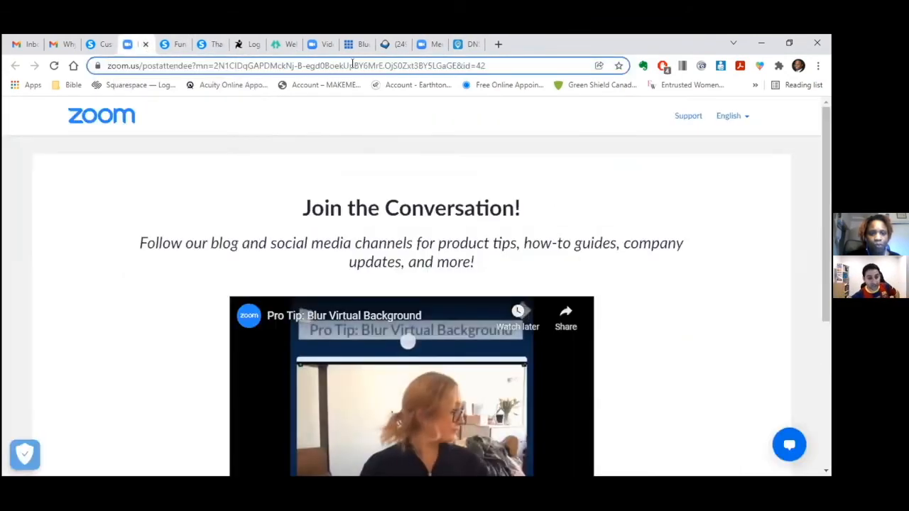
{"action": "left_click", "coordinate": [462, 44]}
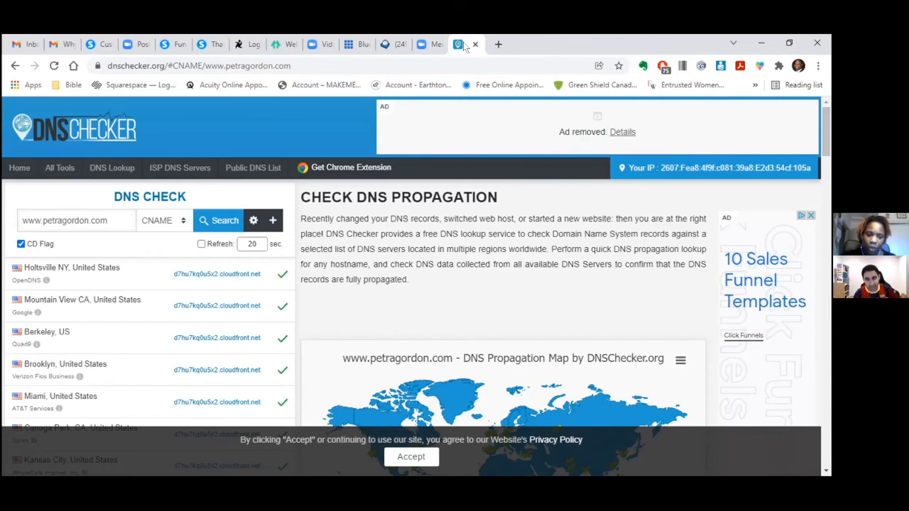
{"action": "left_click", "coordinate": [357, 45]}
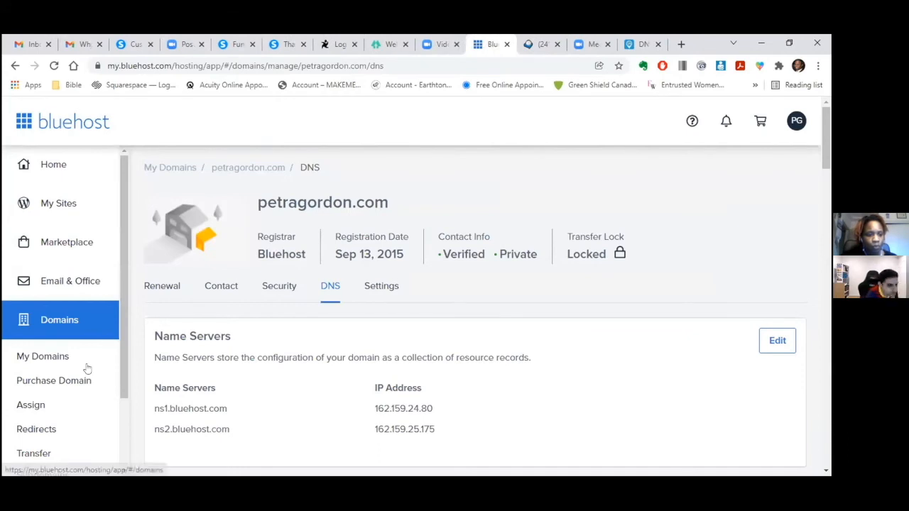
{"action": "left_click", "coordinate": [44, 431]}
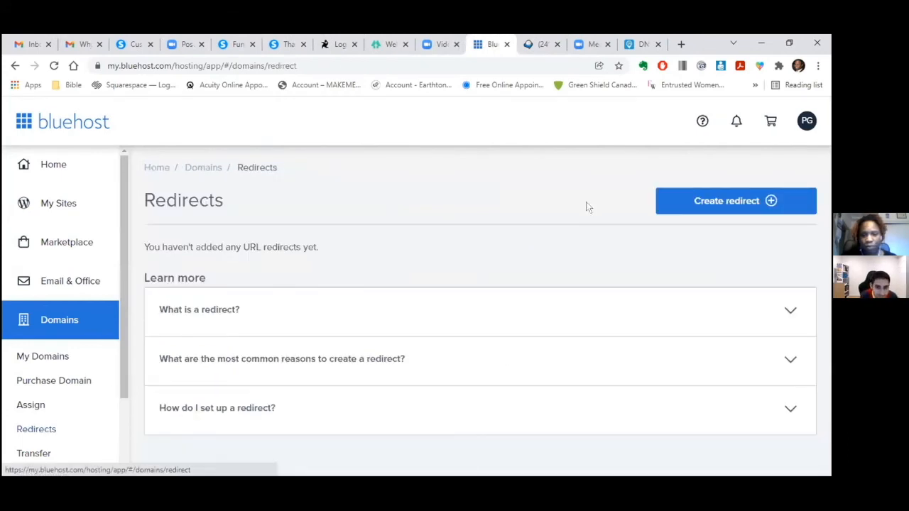
{"action": "left_click", "coordinate": [674, 210]}
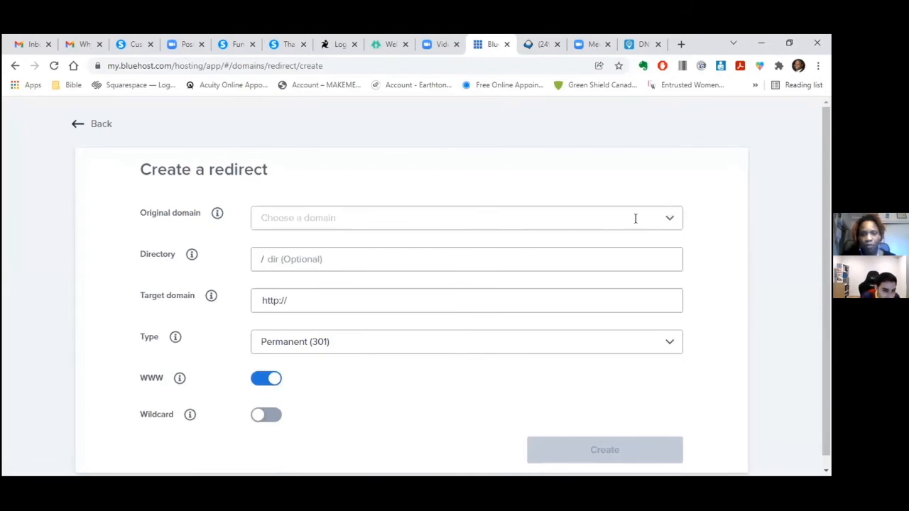
{"action": "left_click", "coordinate": [668, 220]}
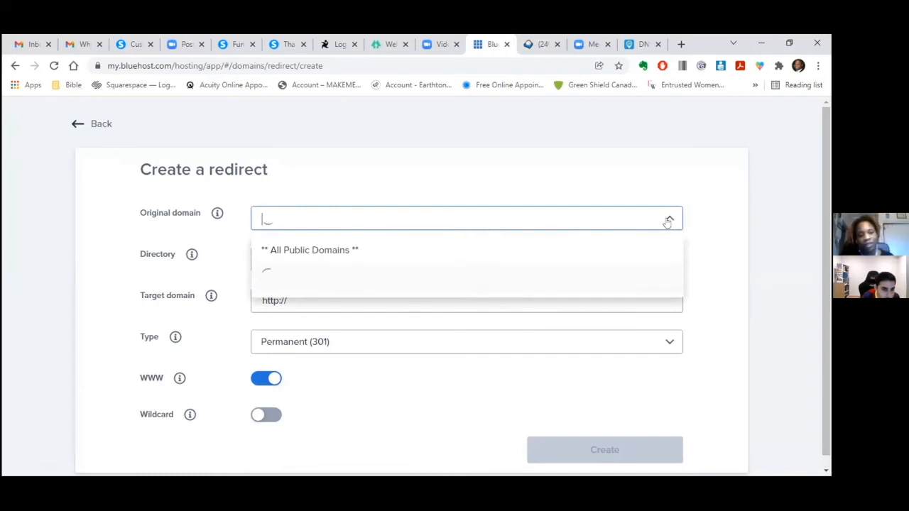
{"action": "left_click", "coordinate": [703, 233]}
{"action": "left_click", "coordinate": [545, 208]}
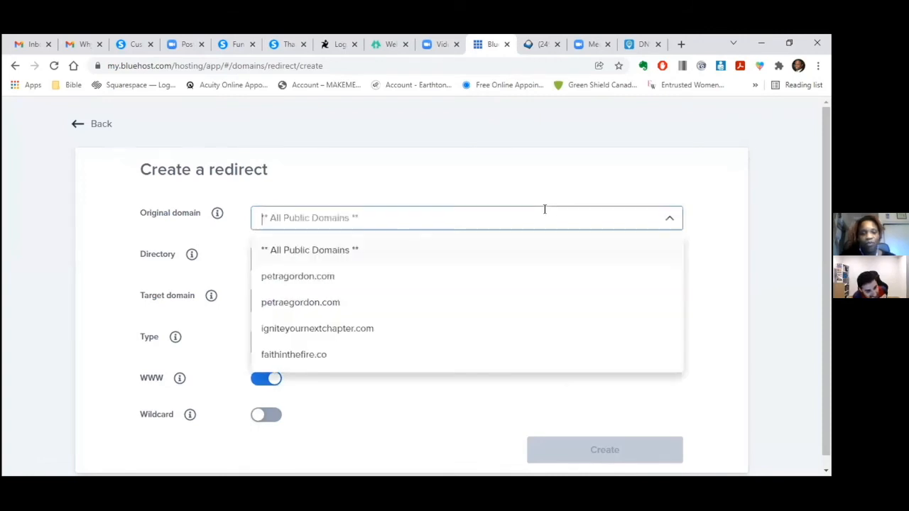
{"action": "left_click", "coordinate": [332, 278]}
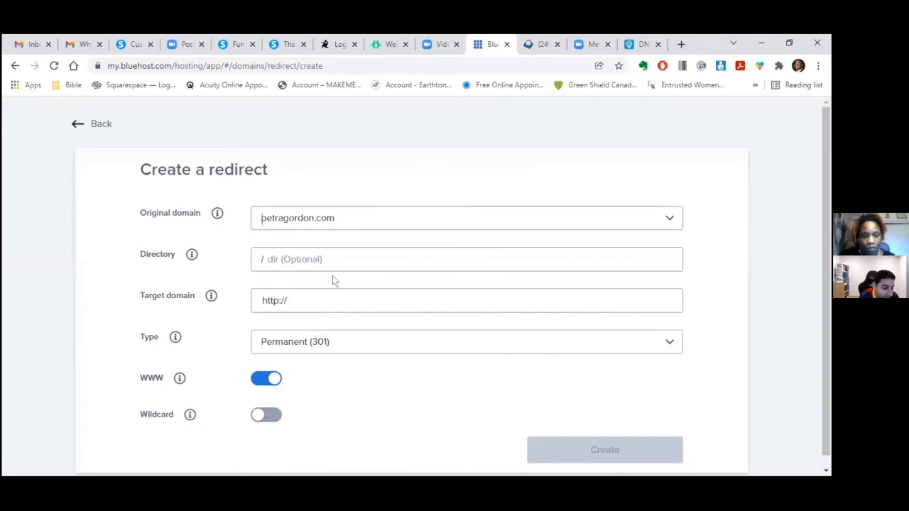
{"action": "left_click", "coordinate": [326, 294]}
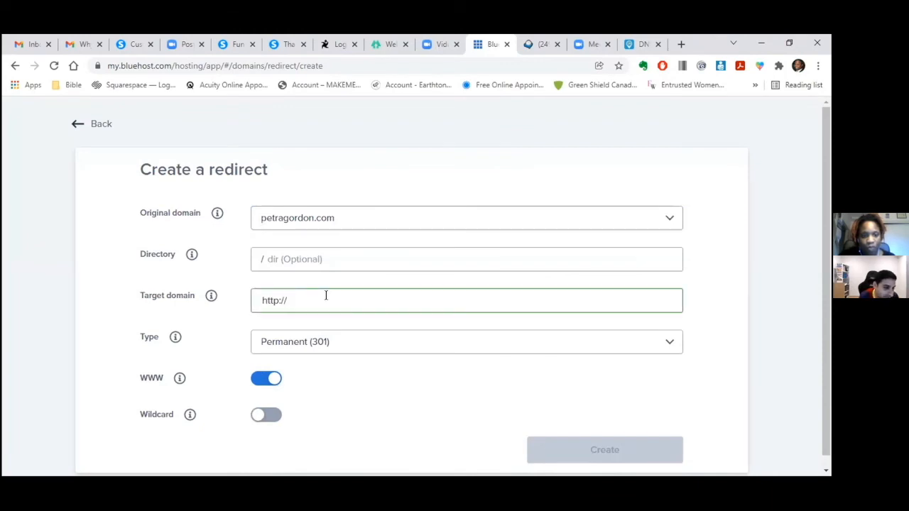
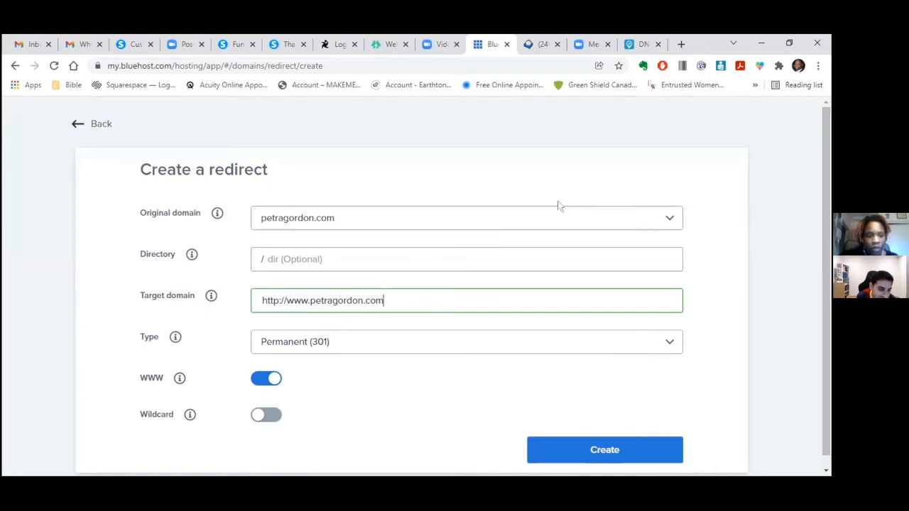
{"action": "mouse_move", "coordinate": [211, 297]}
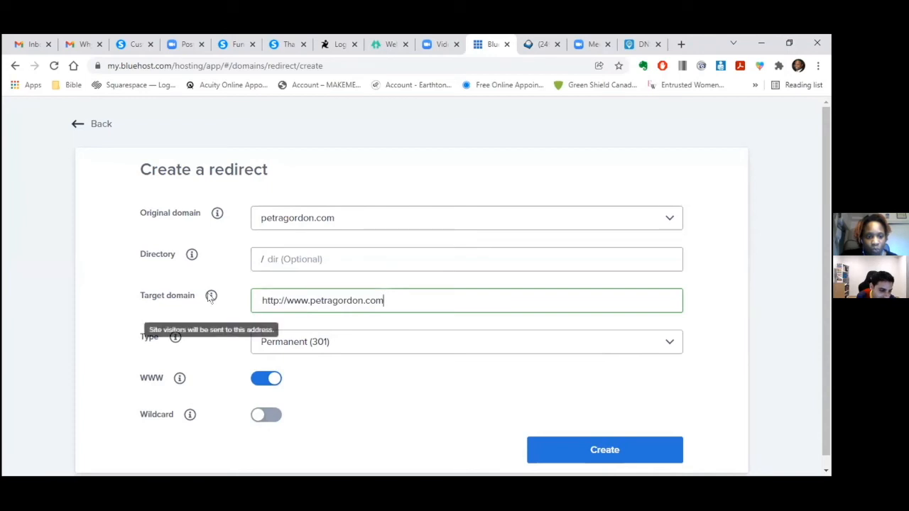
{"action": "mouse_move", "coordinate": [174, 340]}
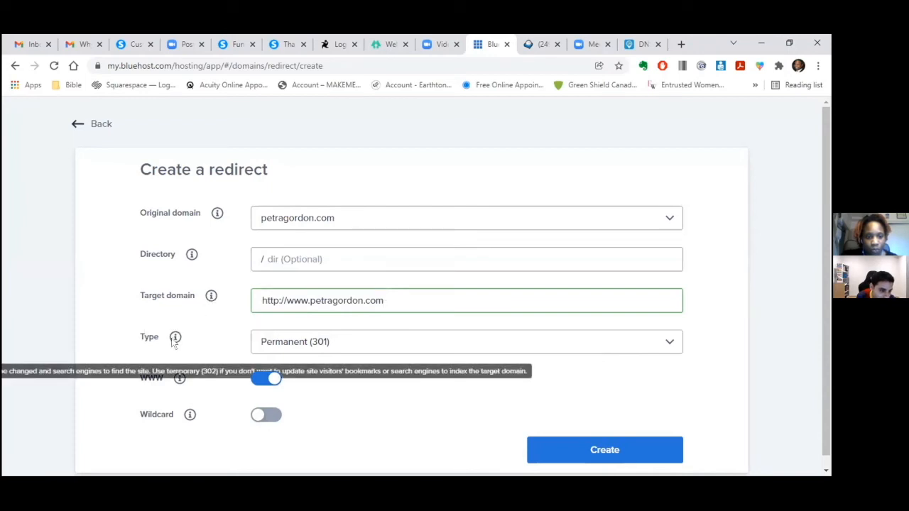
{"action": "mouse_move", "coordinate": [179, 379]}
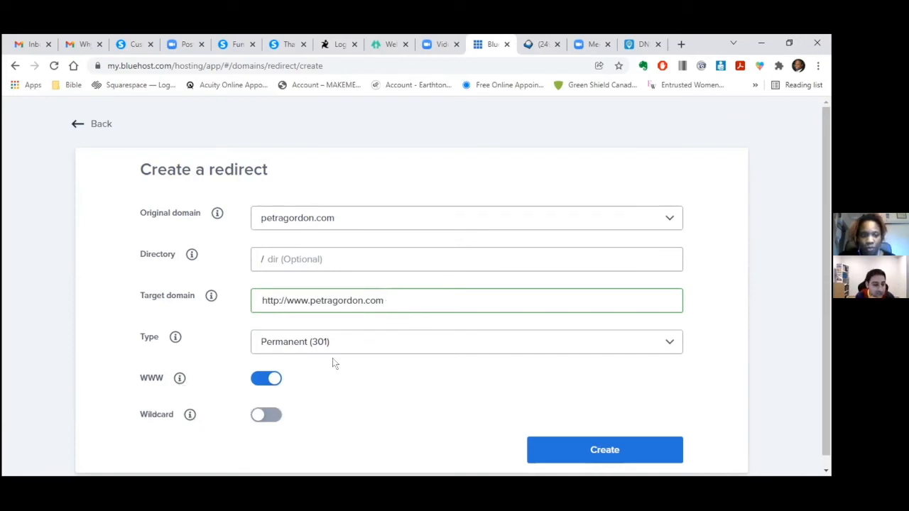
{"action": "left_click", "coordinate": [255, 381]}
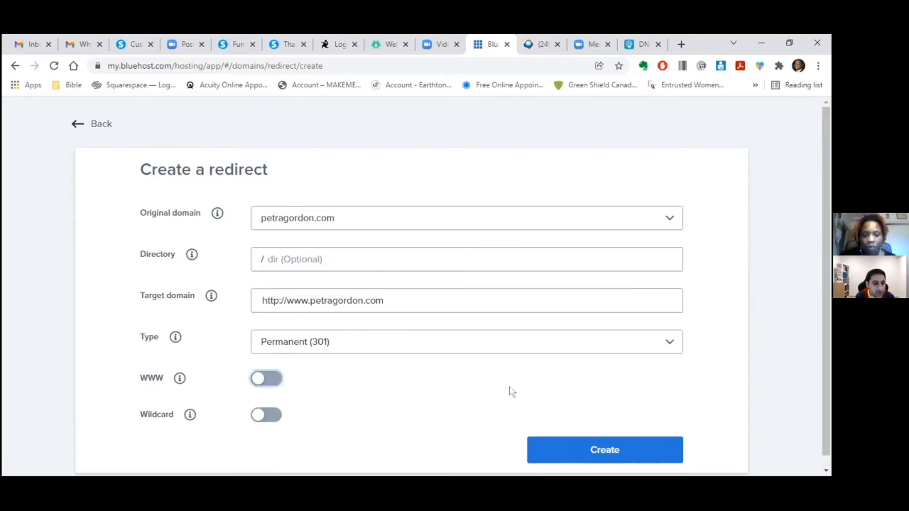
{"action": "left_click", "coordinate": [605, 446]}
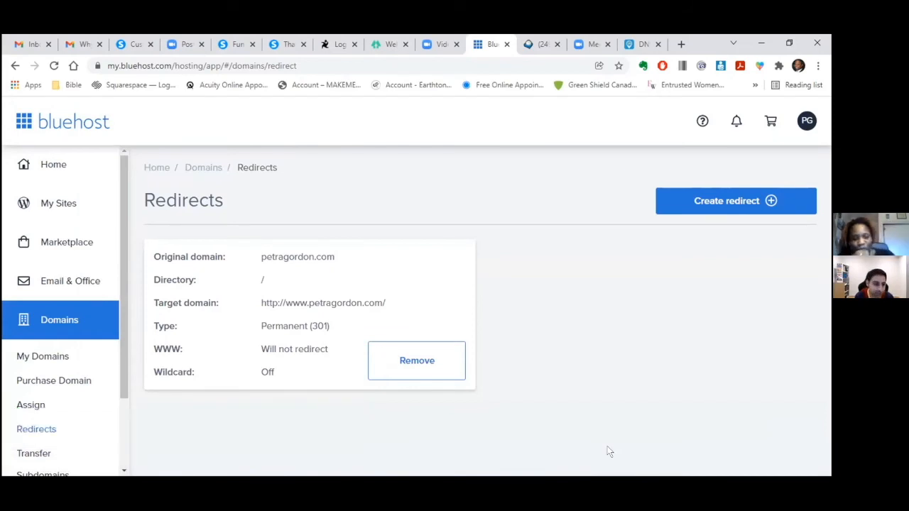
{"action": "left_click", "coordinate": [637, 45]}
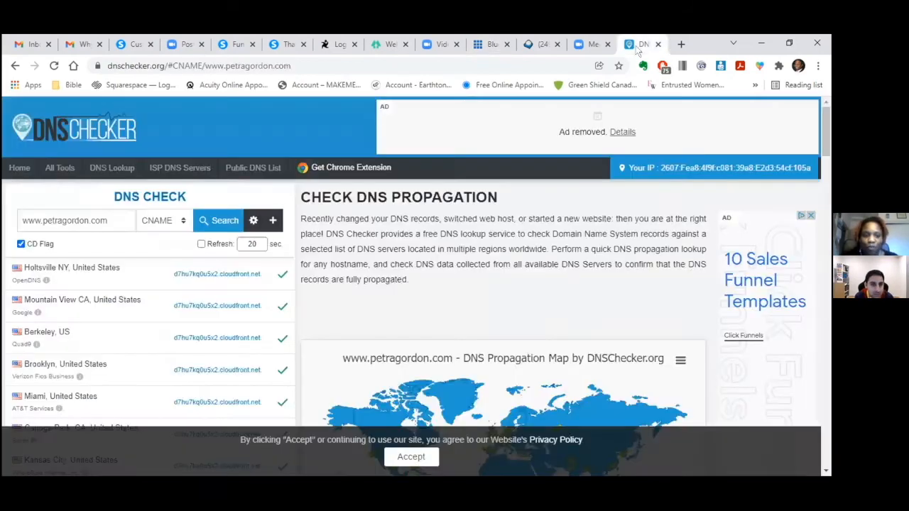
{"action": "left_click", "coordinate": [41, 221]}
{"action": "key", "text": "BackSpace"}
{"action": "key", "text": "BackSpace"}
{"action": "key", "text": "BackSpace"}
{"action": "key", "text": "BackSpace"}
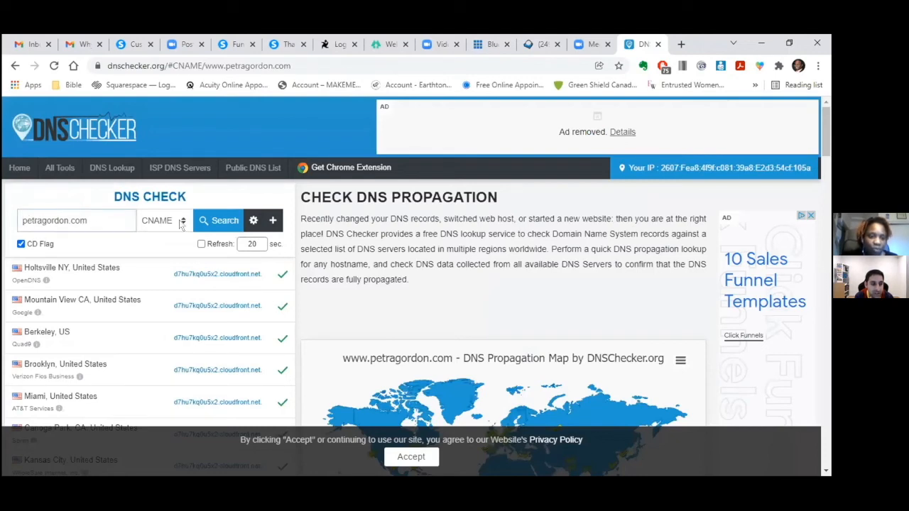
{"action": "left_click", "coordinate": [213, 222]}
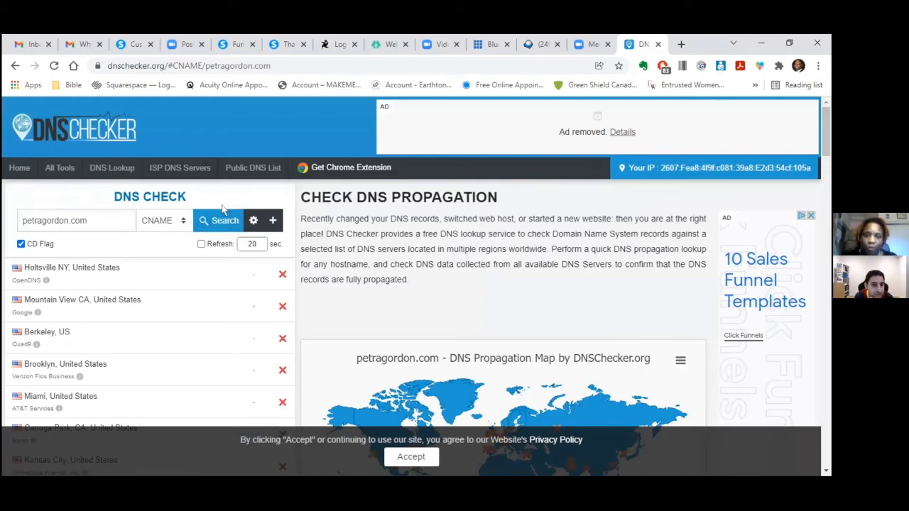
{"action": "left_click", "coordinate": [487, 45]}
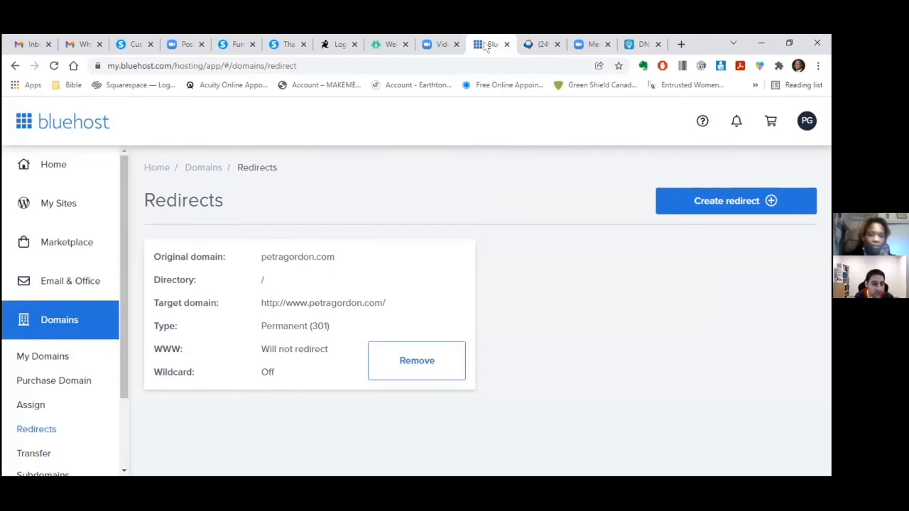
{"action": "left_click", "coordinate": [637, 46]}
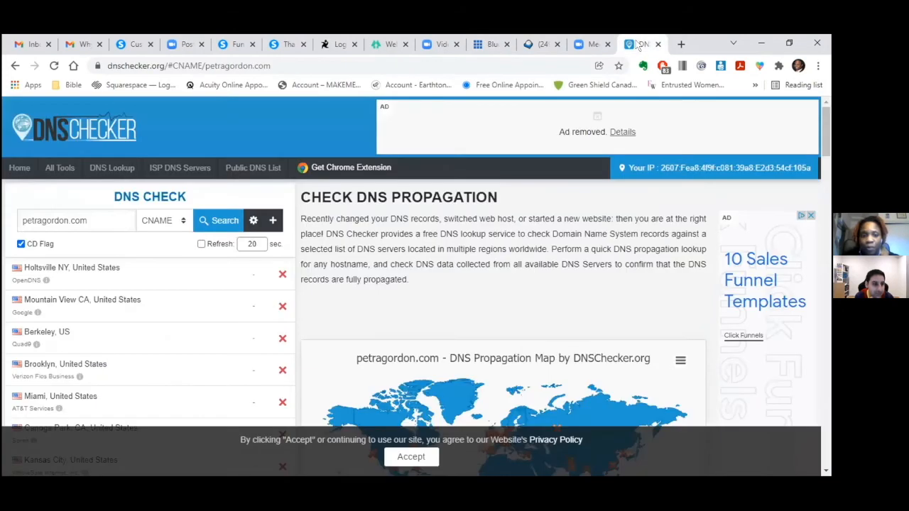
{"action": "left_click", "coordinate": [18, 219]}
{"action": "type", "text": "www."}
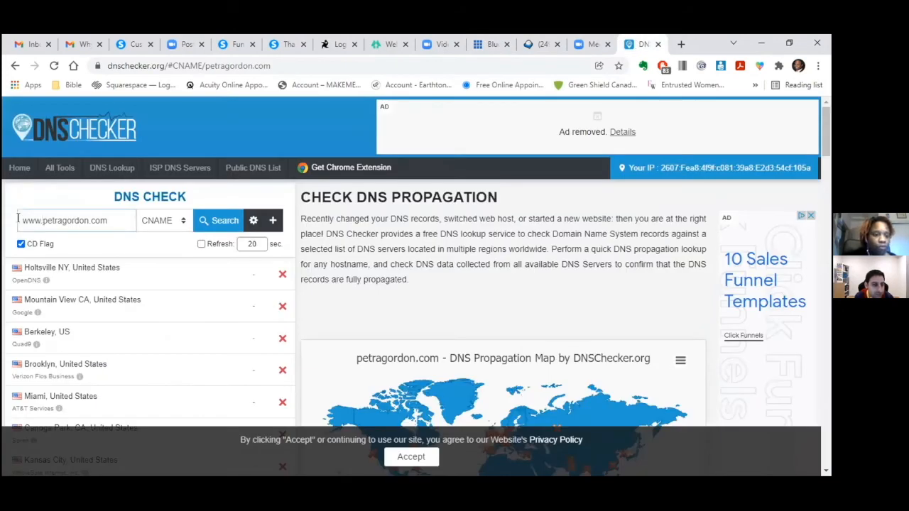
{"action": "left_click", "coordinate": [204, 221]}
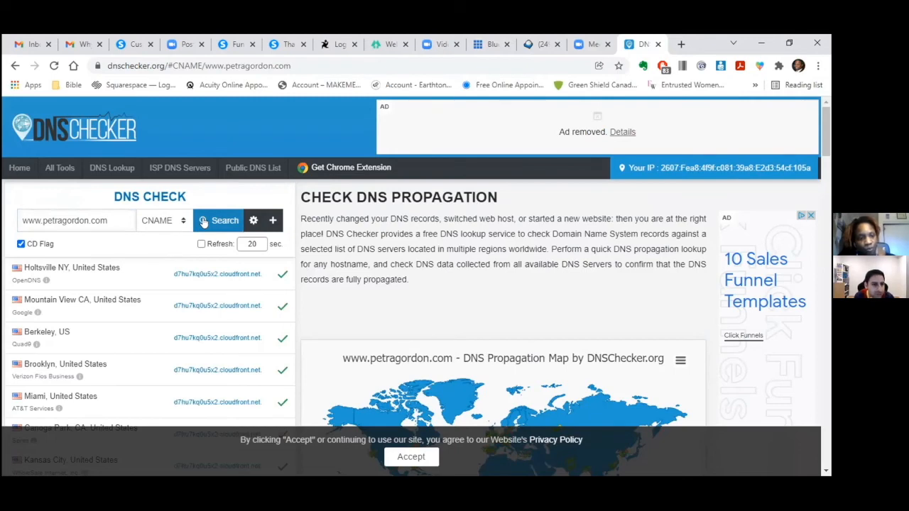
{"action": "left_click", "coordinate": [489, 45]}
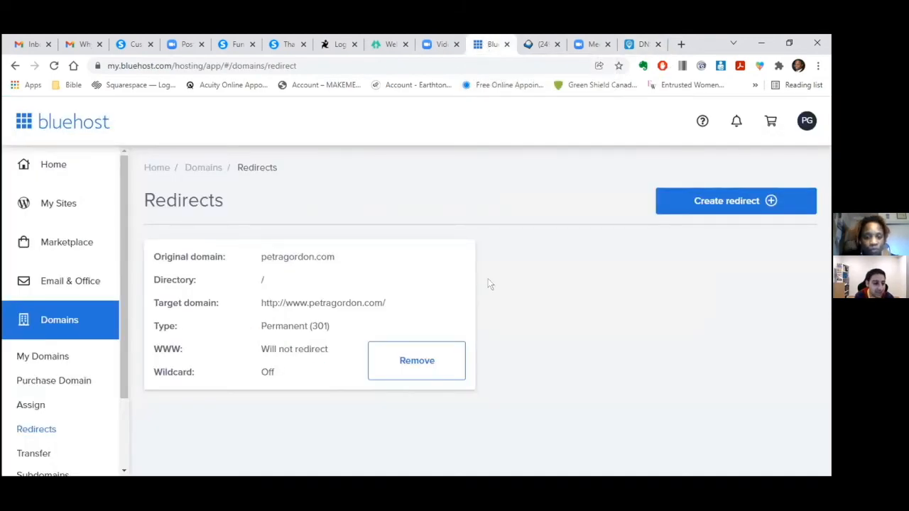
{"action": "left_click", "coordinate": [420, 362]}
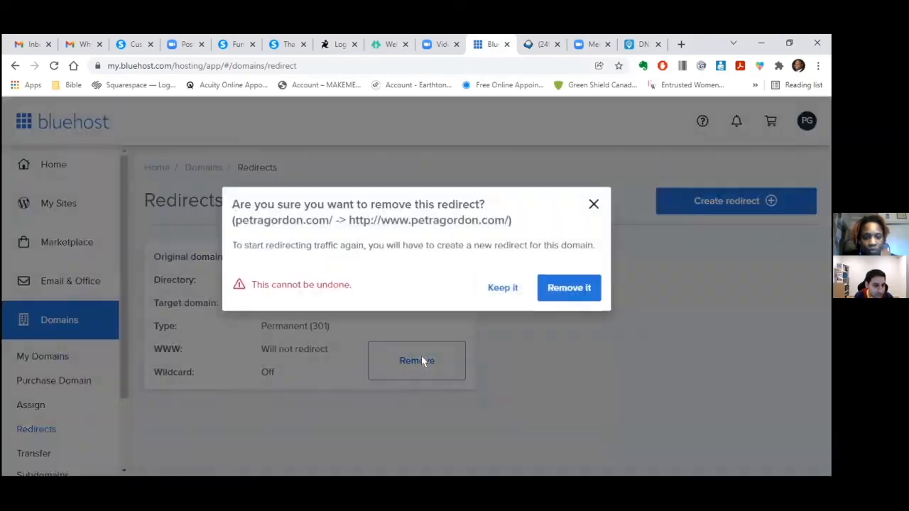
{"action": "left_click", "coordinate": [562, 289]}
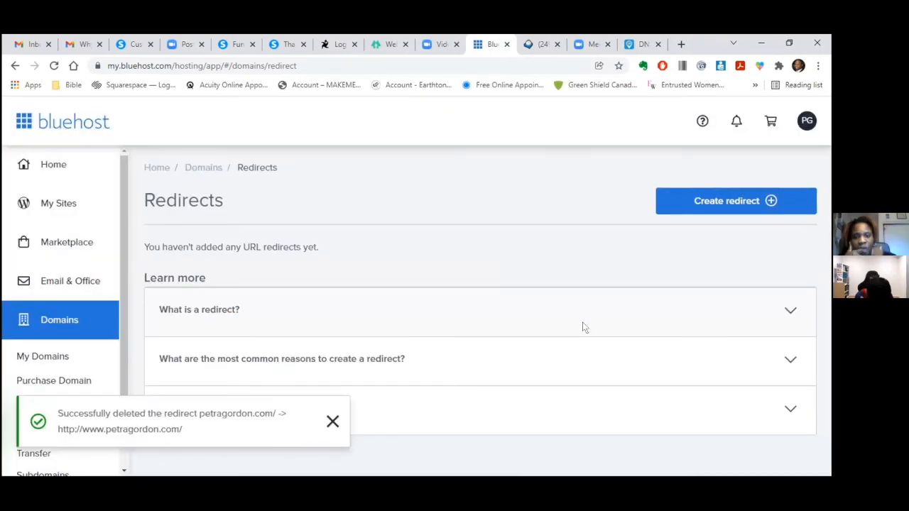
{"action": "left_click", "coordinate": [715, 205]}
{"action": "left_click", "coordinate": [526, 217]}
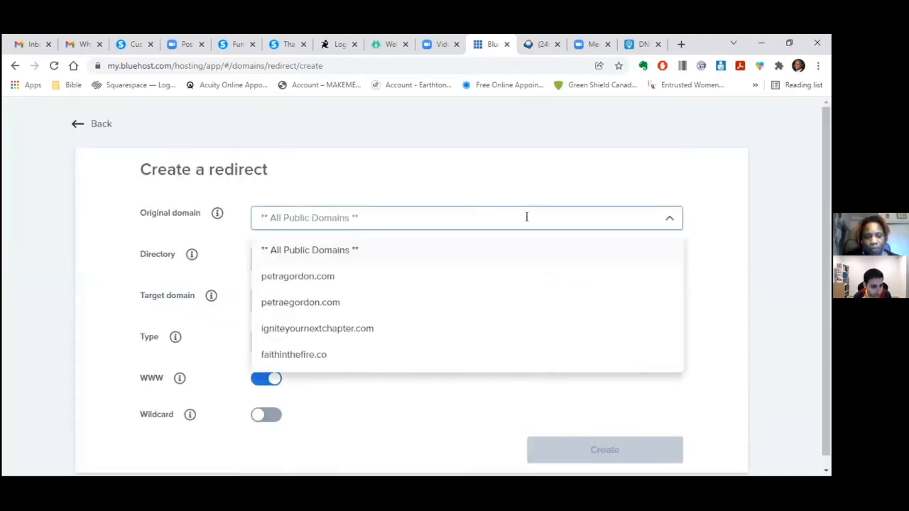
{"action": "left_click", "coordinate": [443, 285]}
{"action": "left_click", "coordinate": [438, 295]}
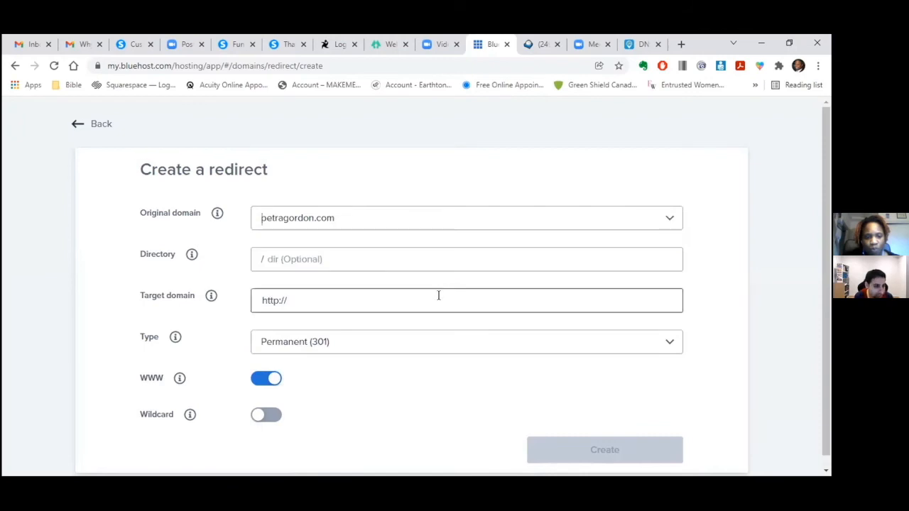
{"action": "left_click", "coordinate": [369, 329]}
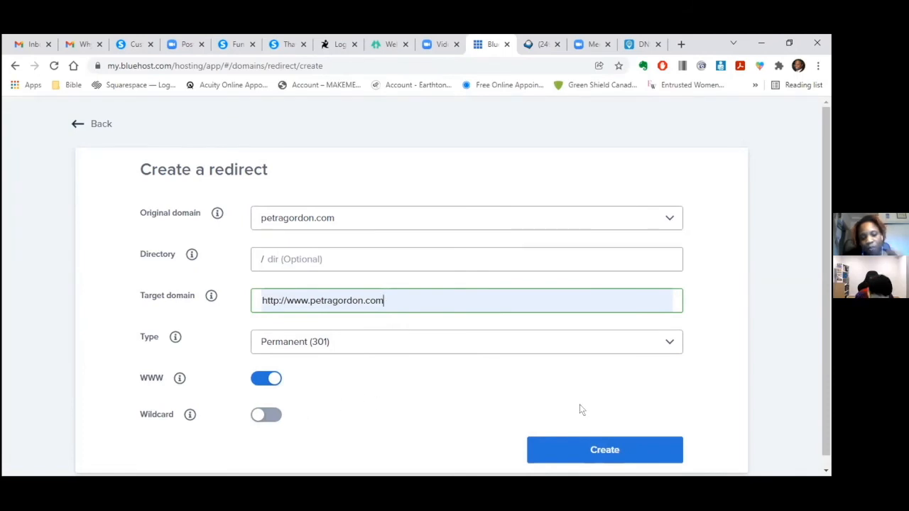
{"action": "left_click", "coordinate": [593, 444]}
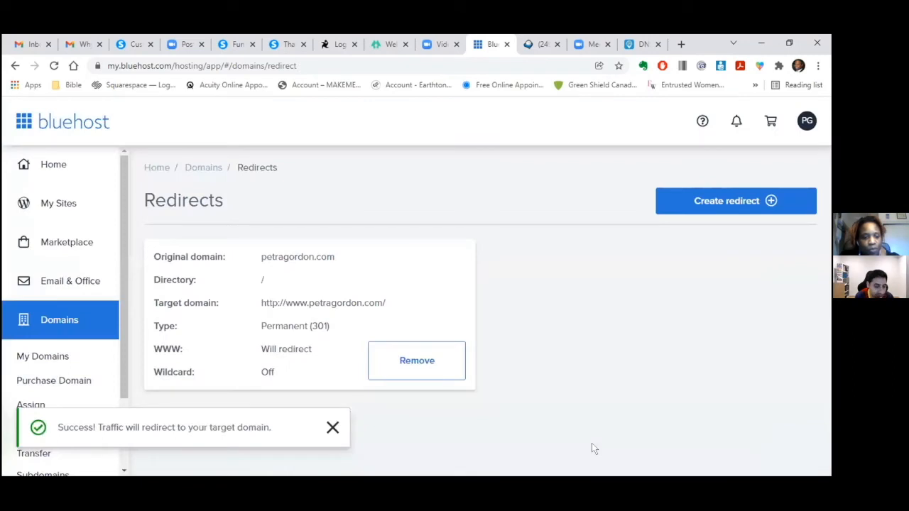
{"action": "left_click", "coordinate": [639, 44]}
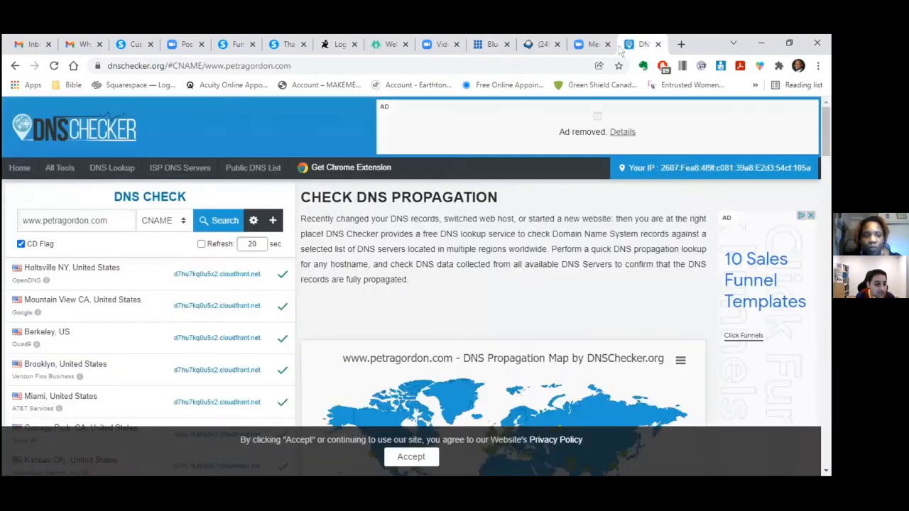
{"action": "left_click", "coordinate": [206, 221]}
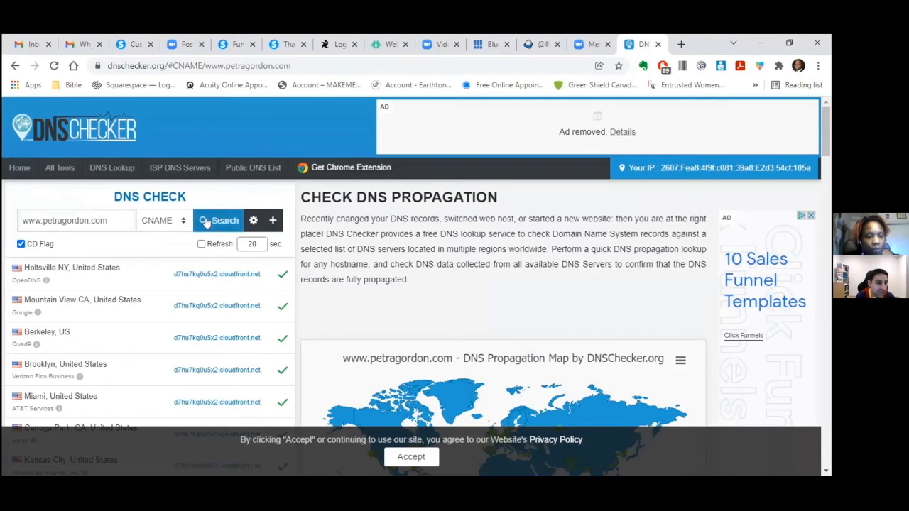
{"action": "left_click", "coordinate": [42, 220]}
{"action": "key", "text": "BackSpace"}
{"action": "key", "text": "BackSpace"}
{"action": "key", "text": "BackSpace"}
{"action": "key", "text": "BackSpace"}
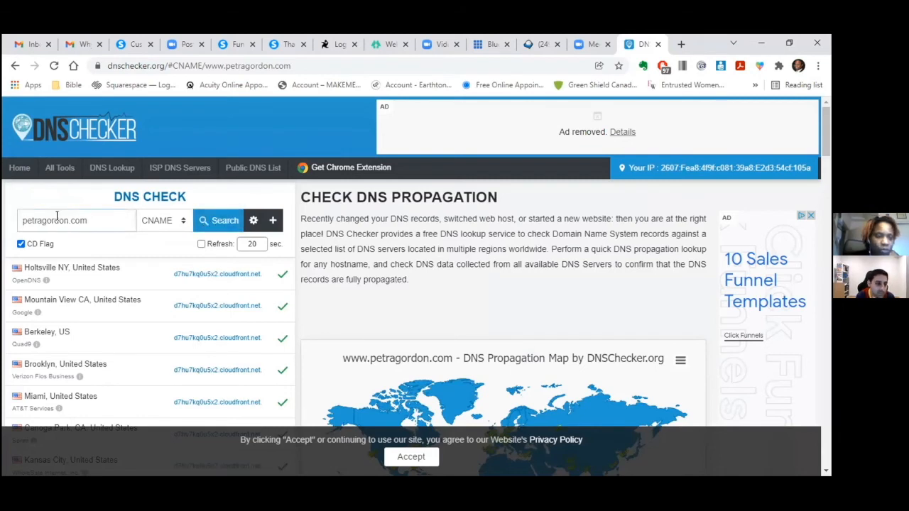
{"action": "left_click", "coordinate": [205, 221]}
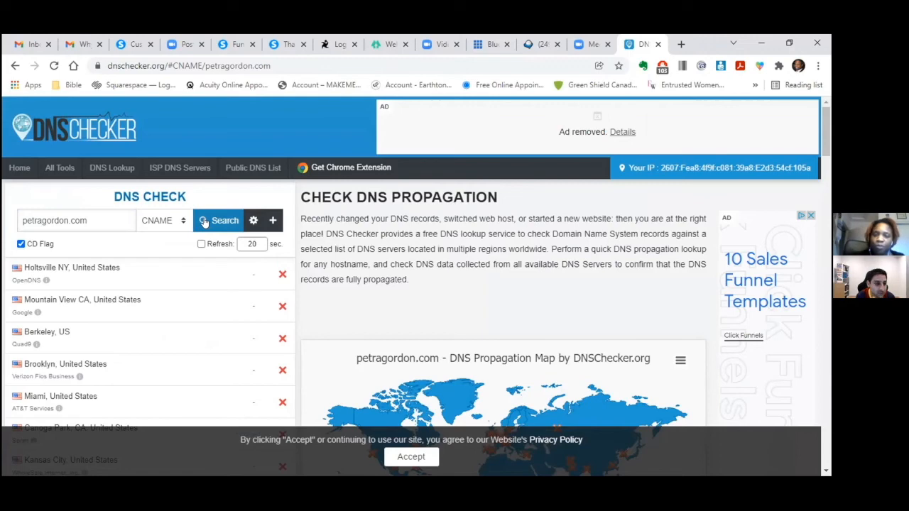
{"action": "left_click", "coordinate": [132, 45]}
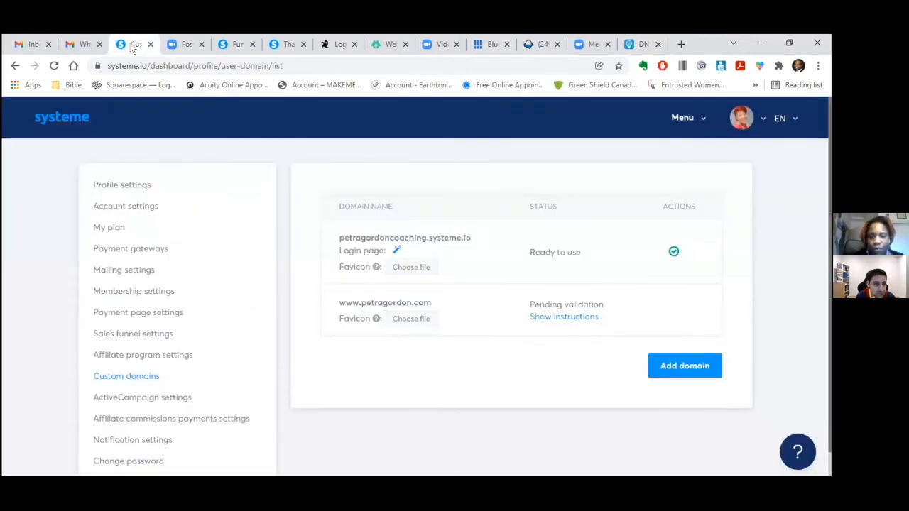
{"action": "left_click", "coordinate": [54, 66]}
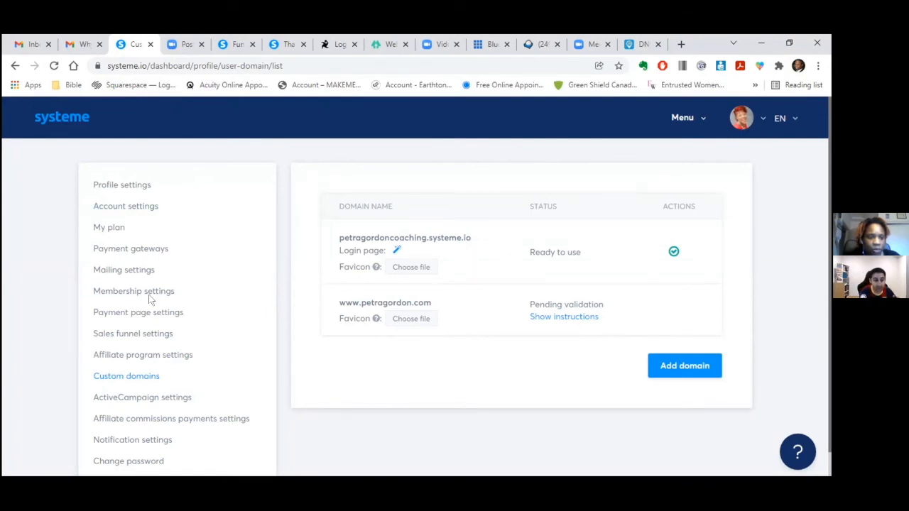
{"action": "left_click", "coordinate": [412, 319]}
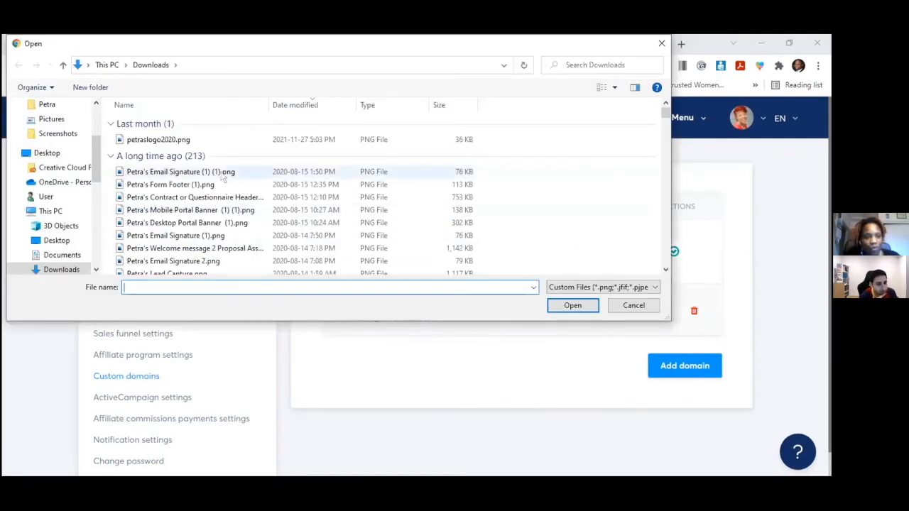
{"action": "left_click", "coordinate": [384, 140]}
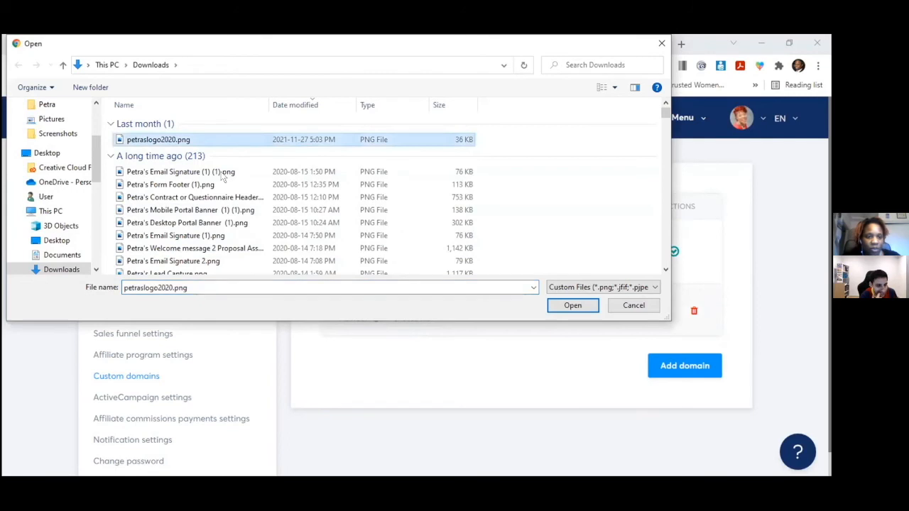
{"action": "left_click", "coordinate": [567, 305]}
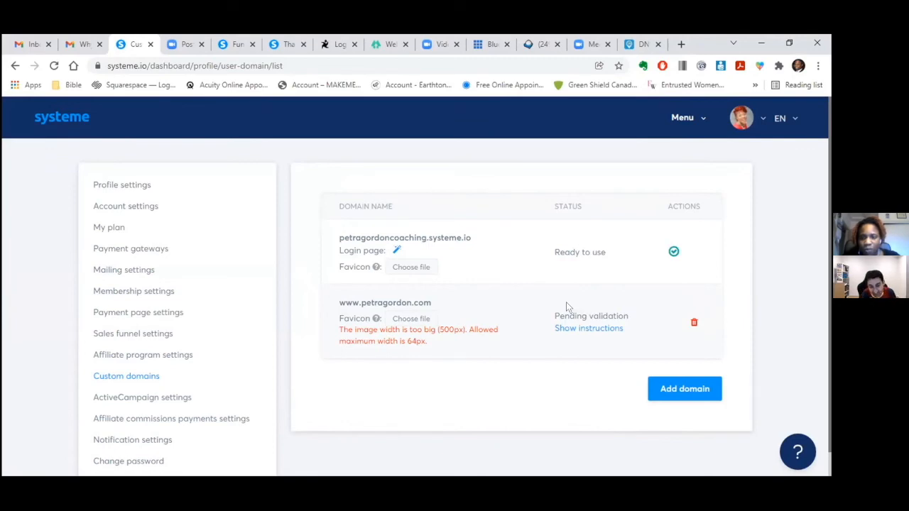
- Find favicon.io in a new tab and open its PNG-to-ICO image converter
{"action": "left_click", "coordinate": [678, 44]}
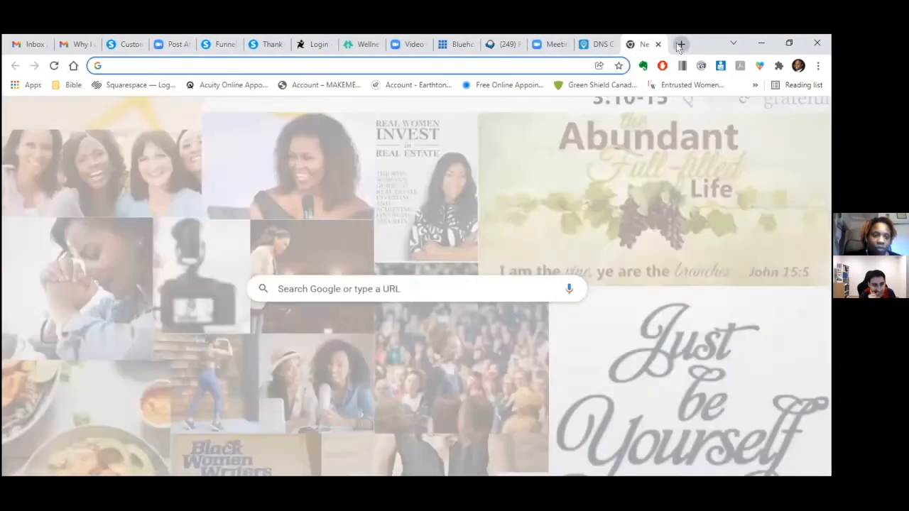
{"action": "type", "text": "favicon."}
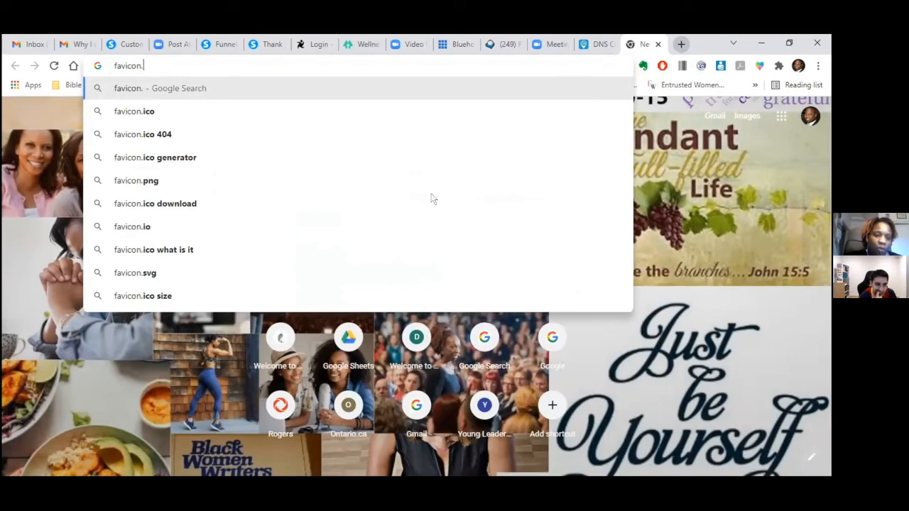
{"action": "left_click", "coordinate": [142, 228]}
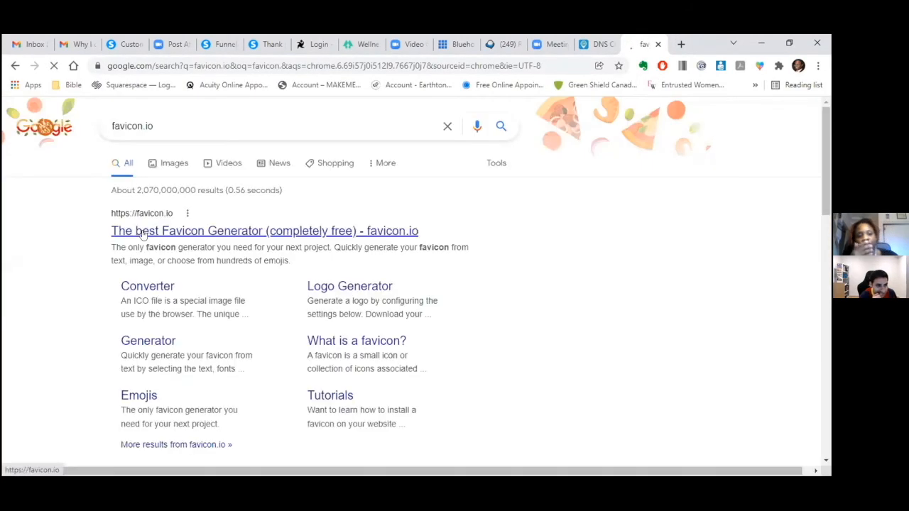
{"action": "left_click", "coordinate": [143, 232]}
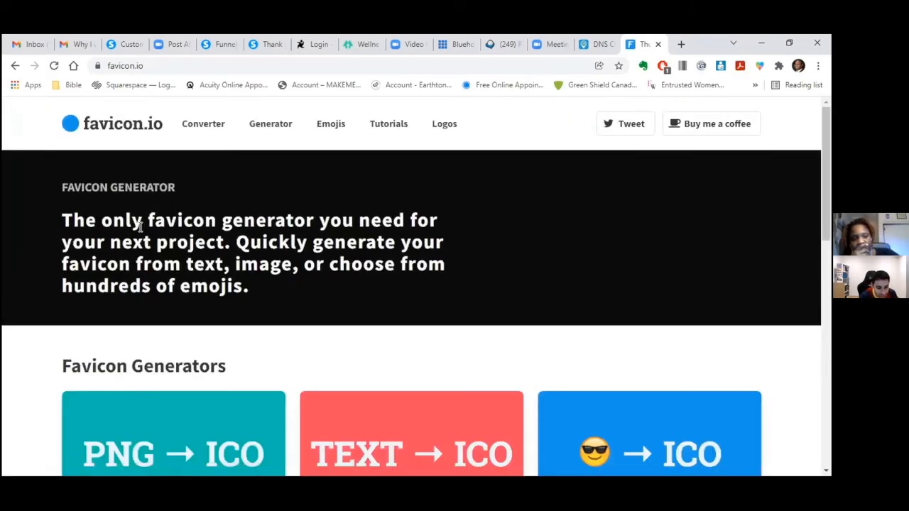
{"action": "left_click", "coordinate": [132, 445]}
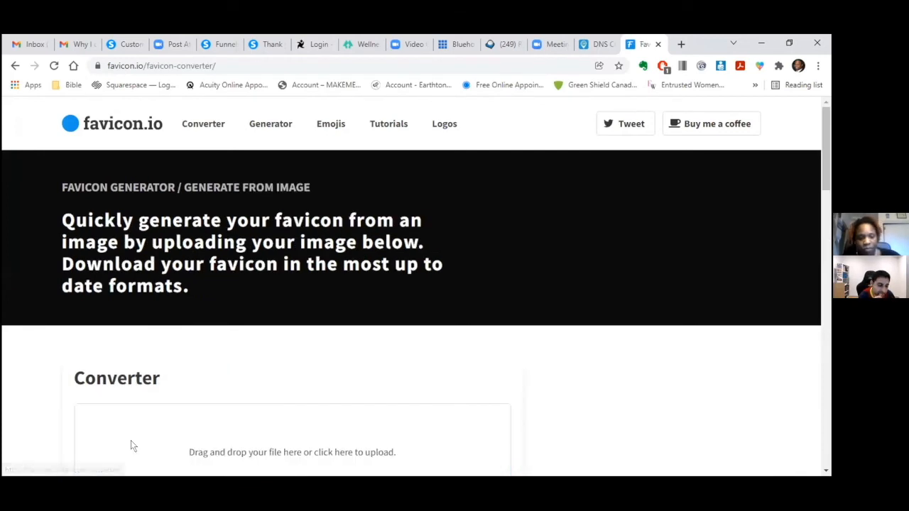
{"action": "scroll", "coordinate": [824, 184], "scroll_direction": "down", "scroll_amount": 1}
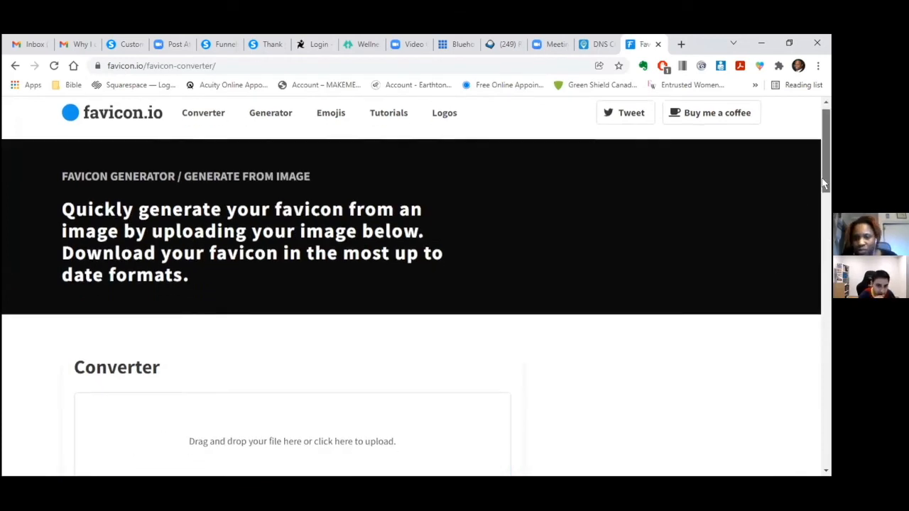
{"action": "scroll", "coordinate": [824, 184], "scroll_direction": "down", "scroll_amount": 2}
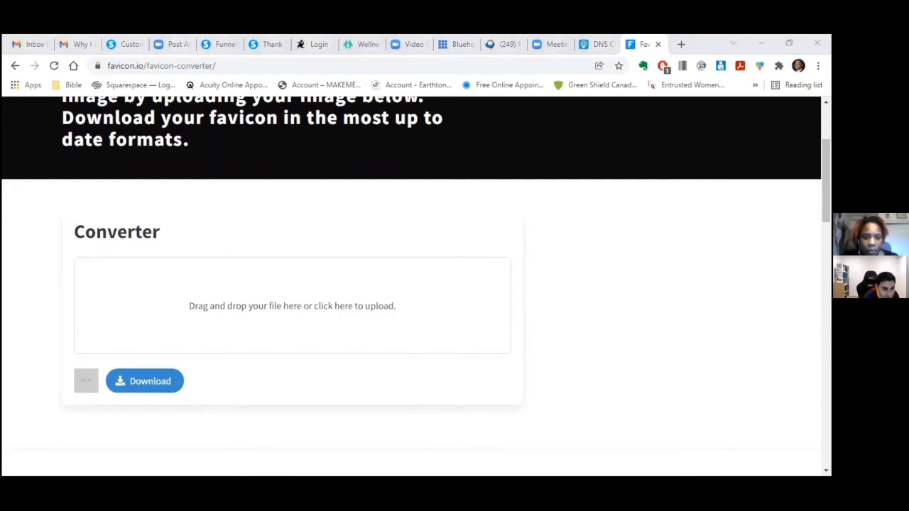
- Convert the logo PNG on favicon.io and download and open favicon_io.zip
{"action": "left_click", "coordinate": [163, 150]}
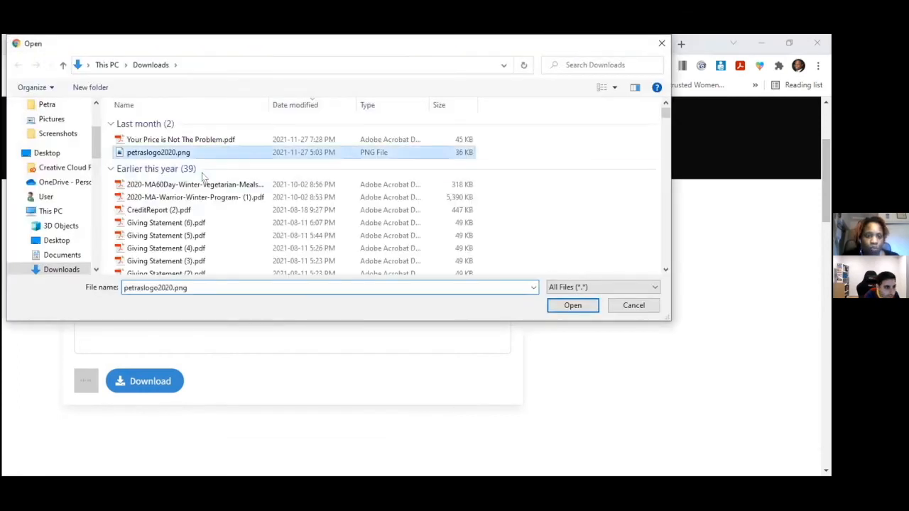
{"action": "left_click", "coordinate": [572, 305]}
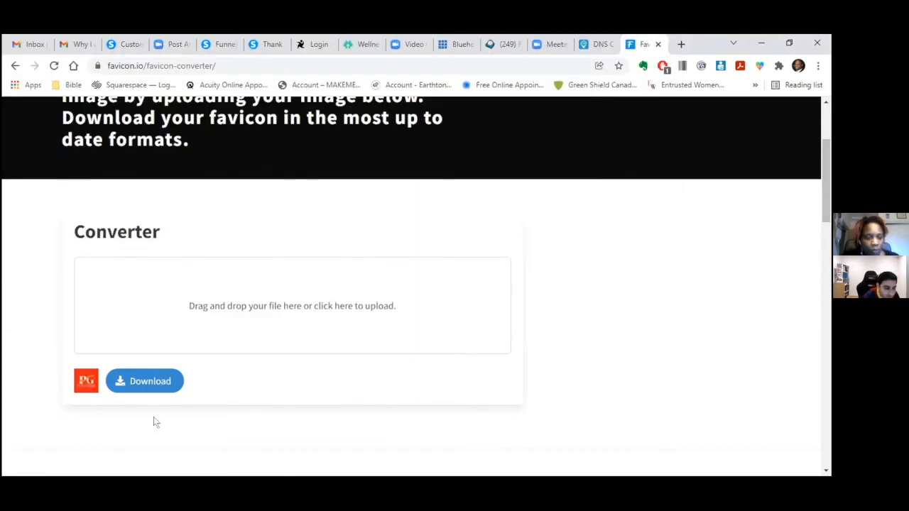
{"action": "left_click", "coordinate": [143, 382]}
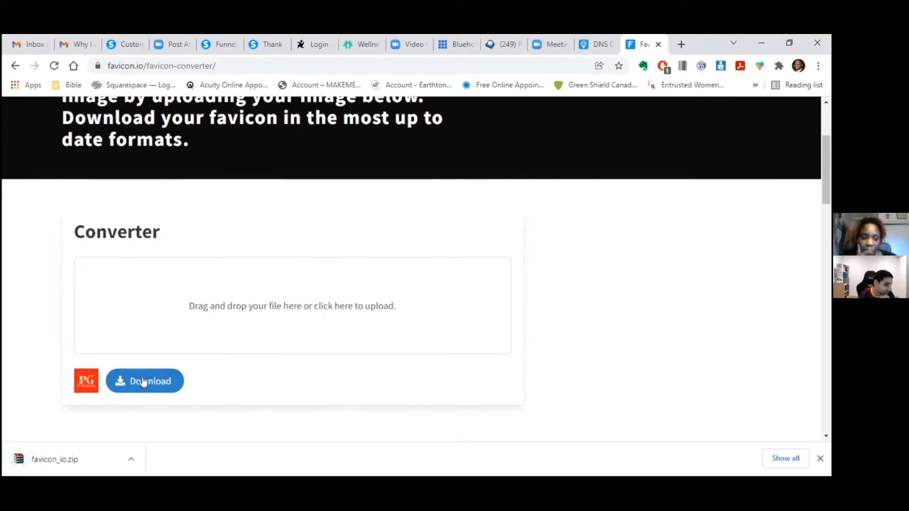
{"action": "left_click", "coordinate": [63, 463]}
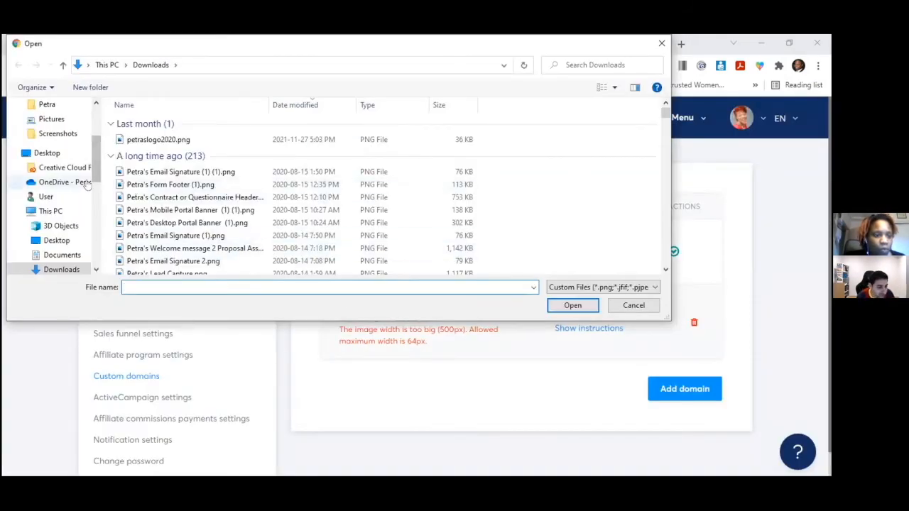
{"action": "left_click", "coordinate": [62, 270]}
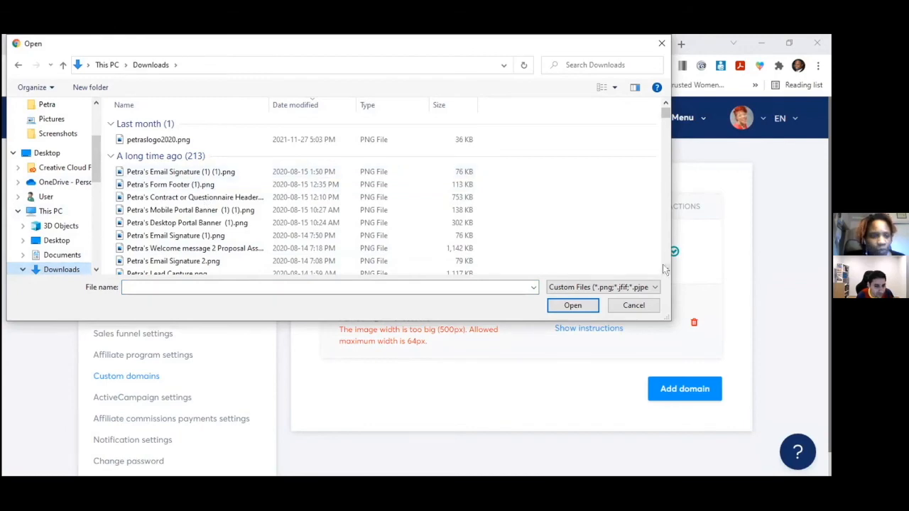
{"action": "left_click_drag", "start_coordinate": [662, 266], "coordinate": [665, 269]}
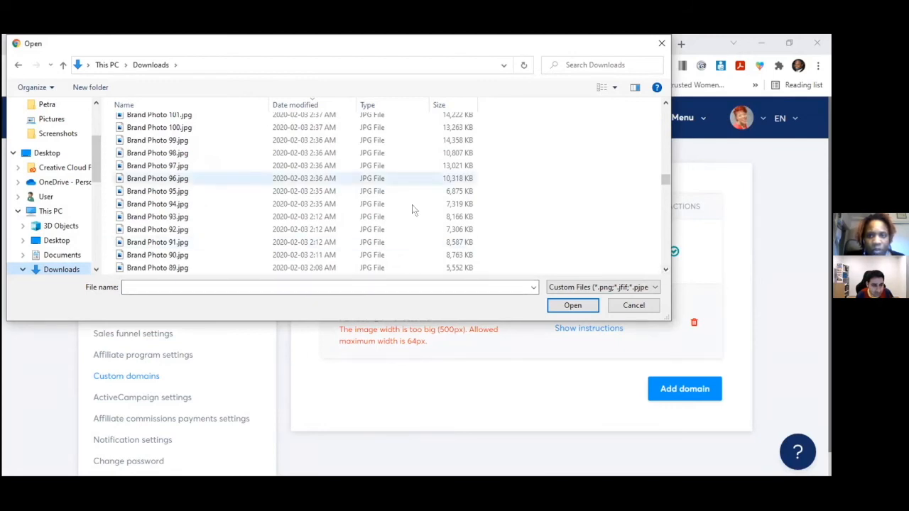
{"action": "left_click", "coordinate": [584, 66]}
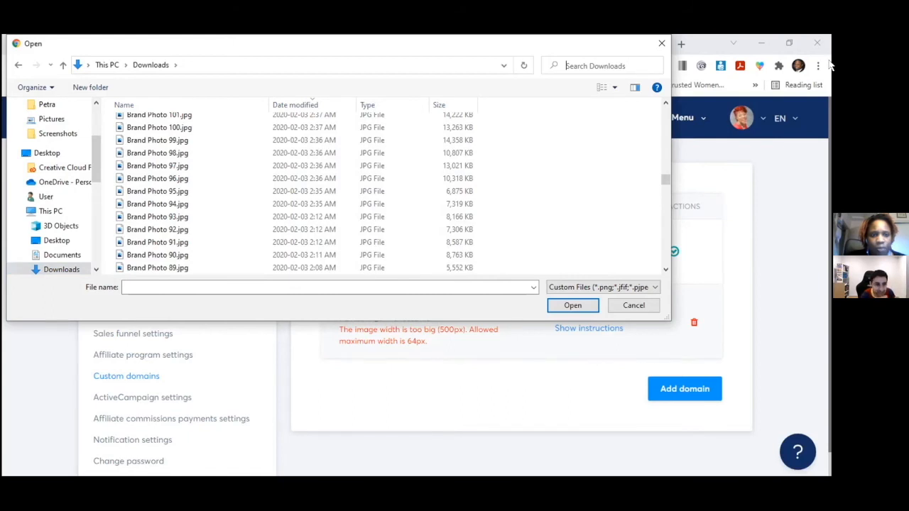
{"action": "type", "text": "date"}
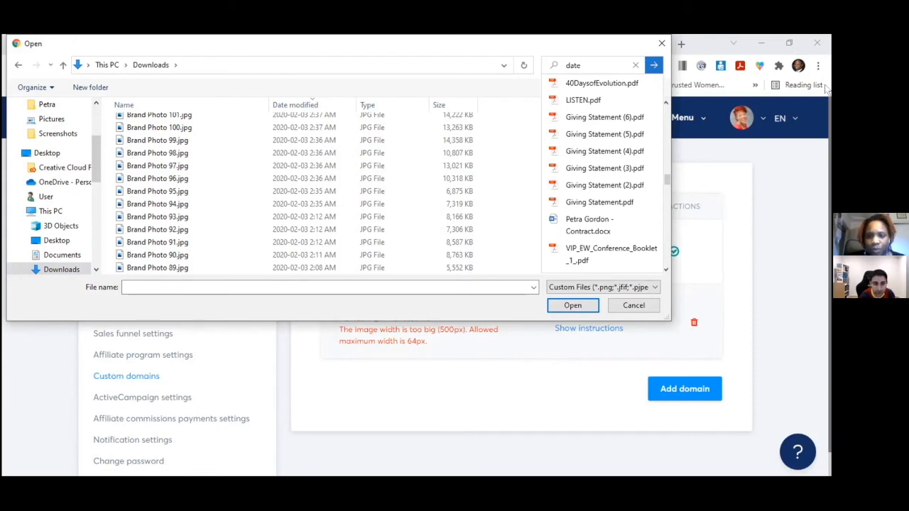
{"action": "key", "text": "BackSpace"}
{"action": "key", "text": "BackSpace"}
{"action": "key", "text": "BackSpace"}
{"action": "key", "text": "BackSpace"}
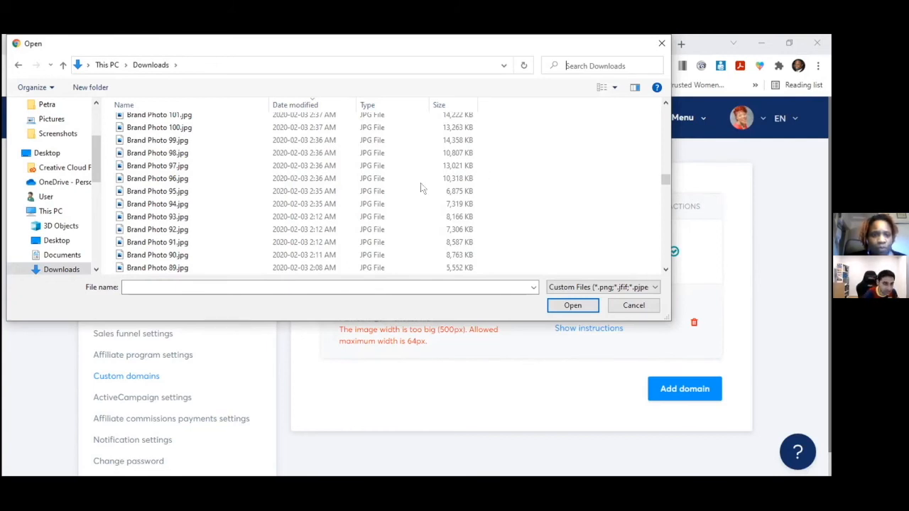
- Re-sort the file picker by date modified, then cancel it and return to favicon.io
{"action": "left_click", "coordinate": [329, 105]}
{"action": "left_click", "coordinate": [350, 106]}
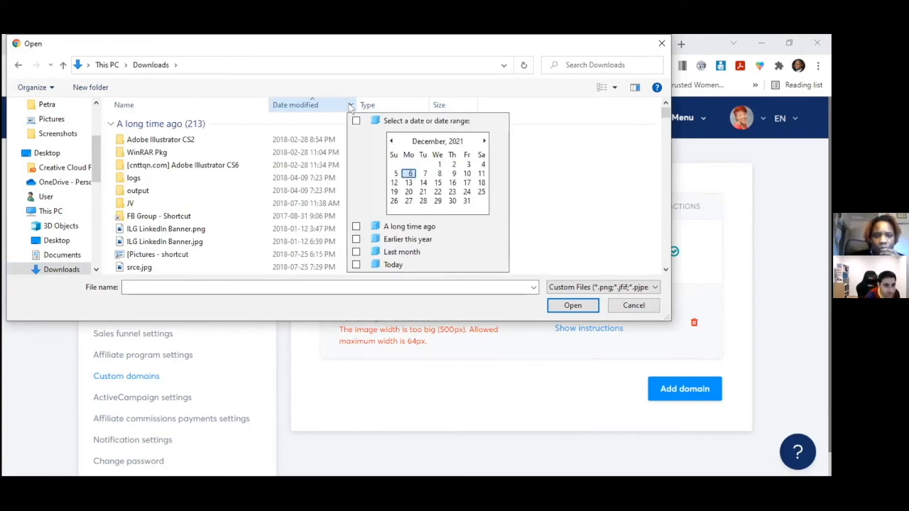
{"action": "left_click", "coordinate": [276, 103]}
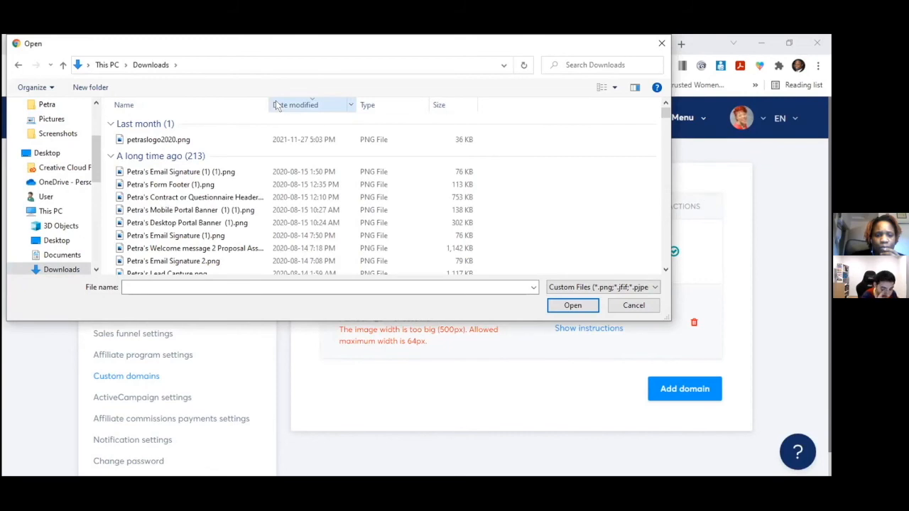
{"action": "left_click", "coordinate": [277, 105]}
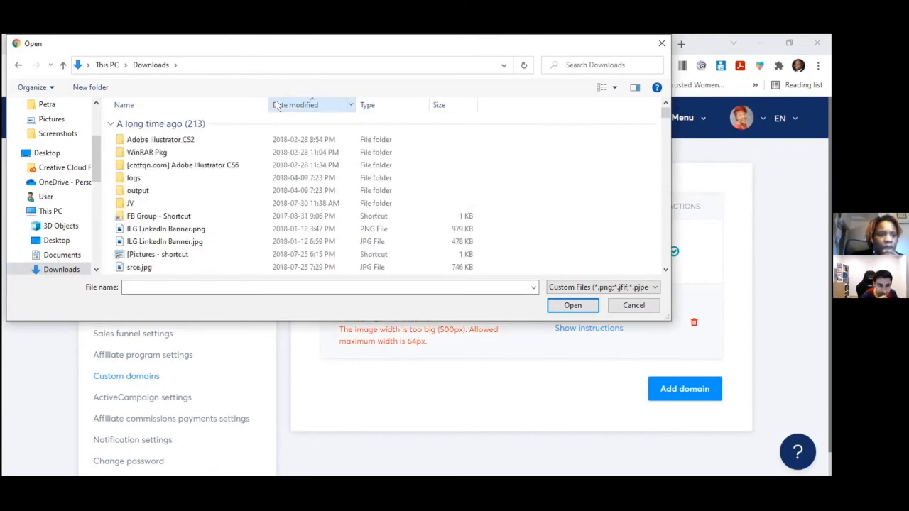
{"action": "left_click", "coordinate": [96, 271]}
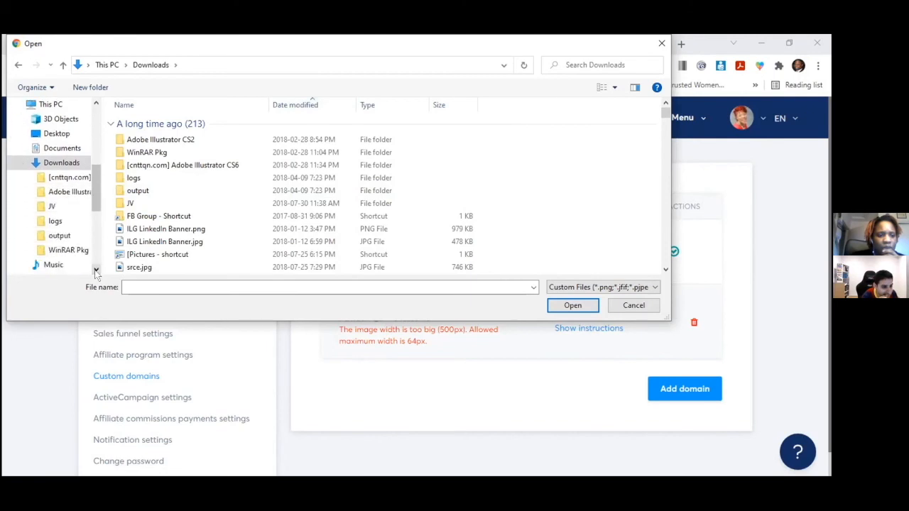
{"action": "left_click", "coordinate": [661, 44]}
{"action": "left_click", "coordinate": [657, 46]}
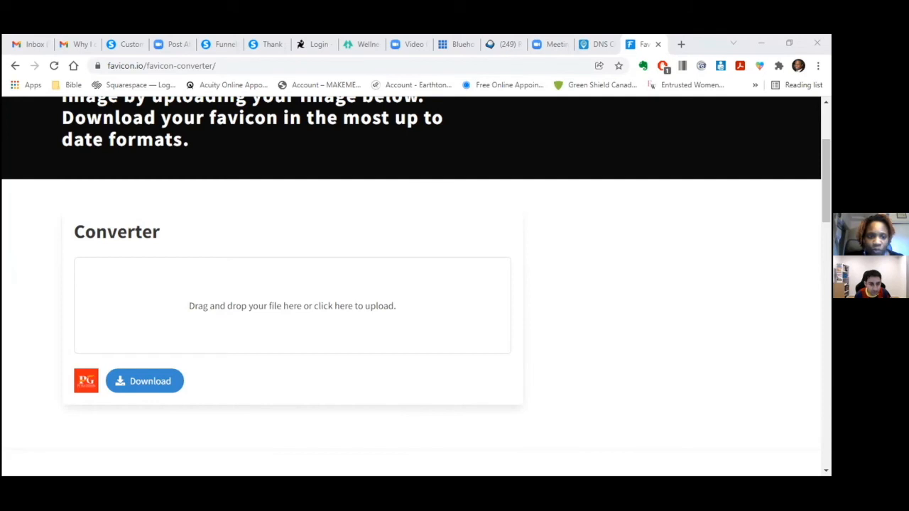
- Browse Downloads in the systeme.io favicon picker, cancel it, and bring up favicon_io.zip in WinRAR
{"action": "left_click", "coordinate": [127, 44]}
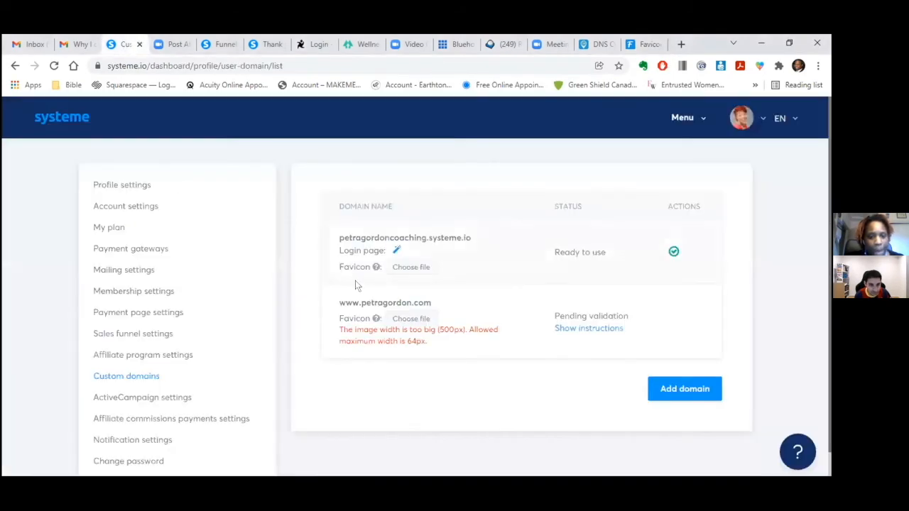
{"action": "left_click", "coordinate": [418, 321]}
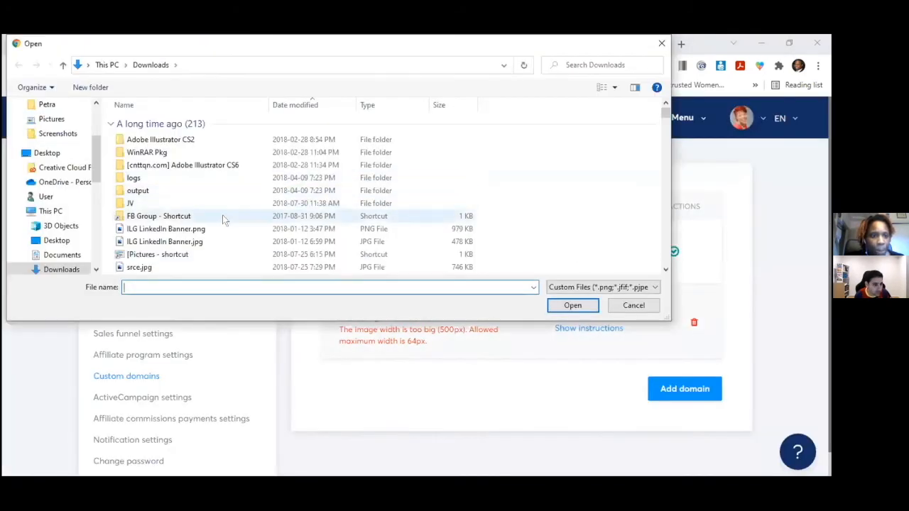
{"action": "left_click", "coordinate": [666, 270]}
{"action": "left_click", "coordinate": [666, 269]}
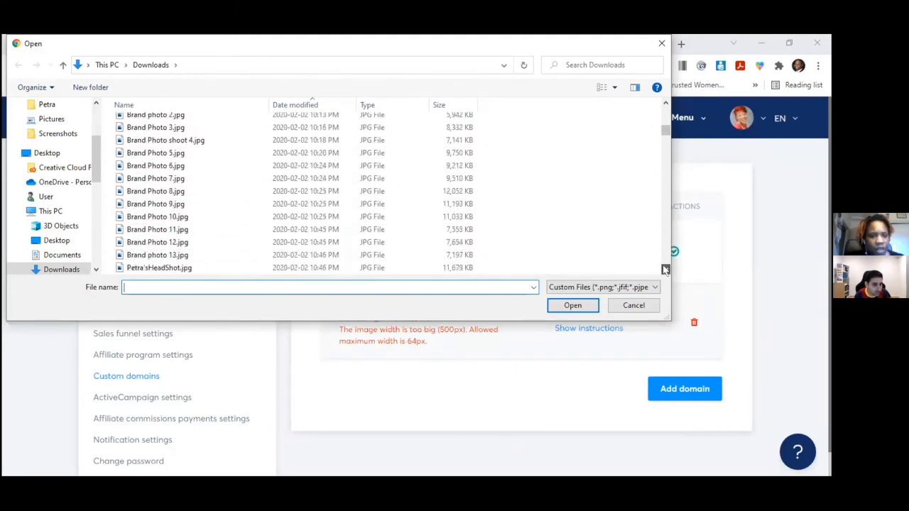
{"action": "left_click_drag", "start_coordinate": [668, 137], "coordinate": [666, 301]}
{"action": "left_click", "coordinate": [666, 270]}
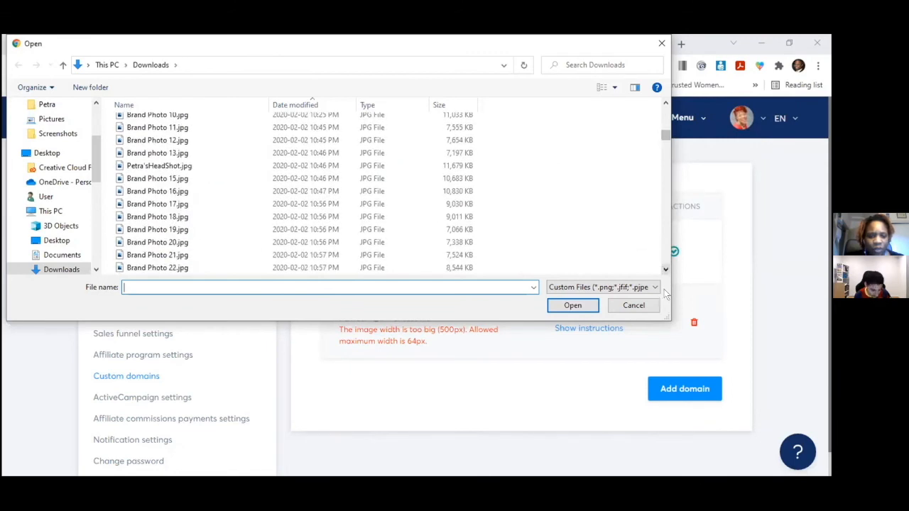
{"action": "left_click", "coordinate": [666, 104]}
{"action": "left_click", "coordinate": [665, 104]}
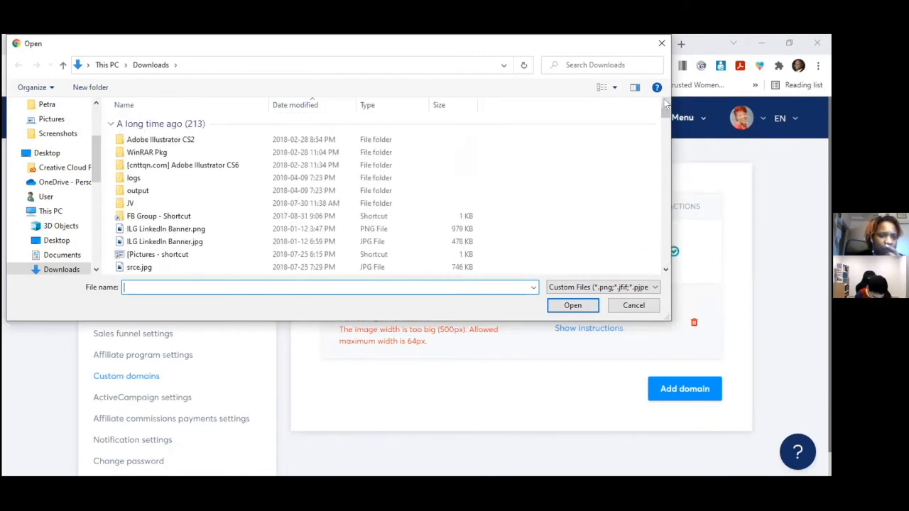
{"action": "left_click", "coordinate": [662, 270]}
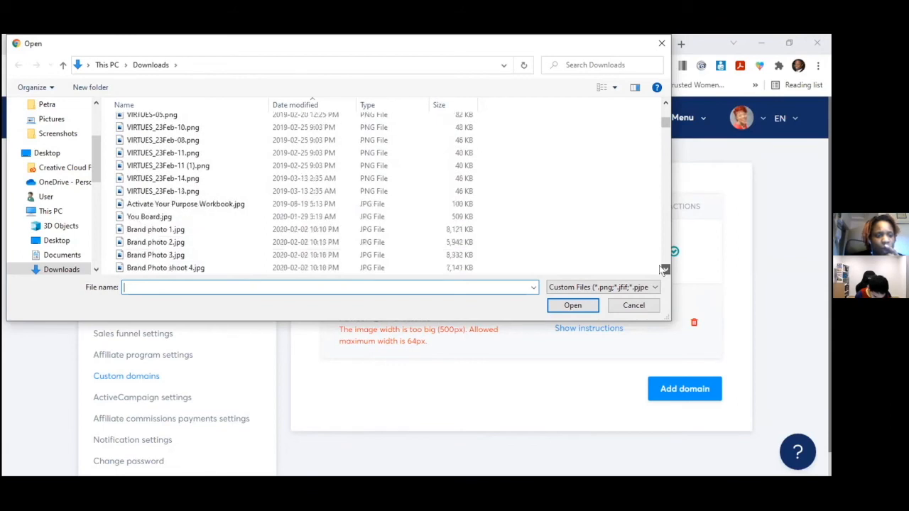
{"action": "left_click_drag", "start_coordinate": [662, 270], "coordinate": [662, 269]}
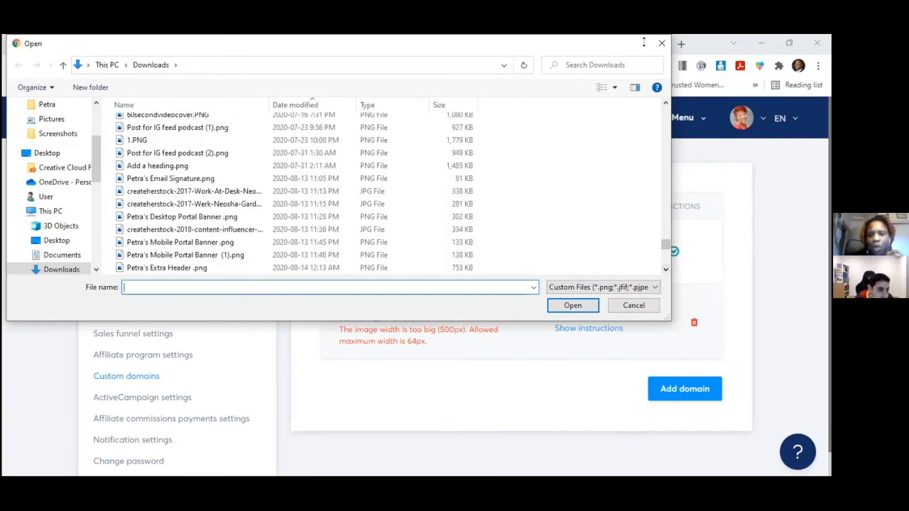
{"action": "left_click", "coordinate": [660, 45]}
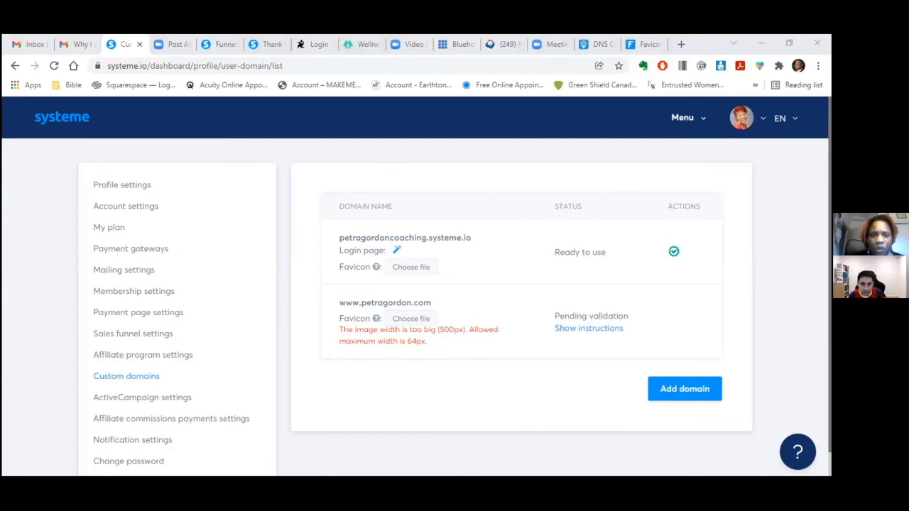
{"action": "key", "text": "alt+Tab"}
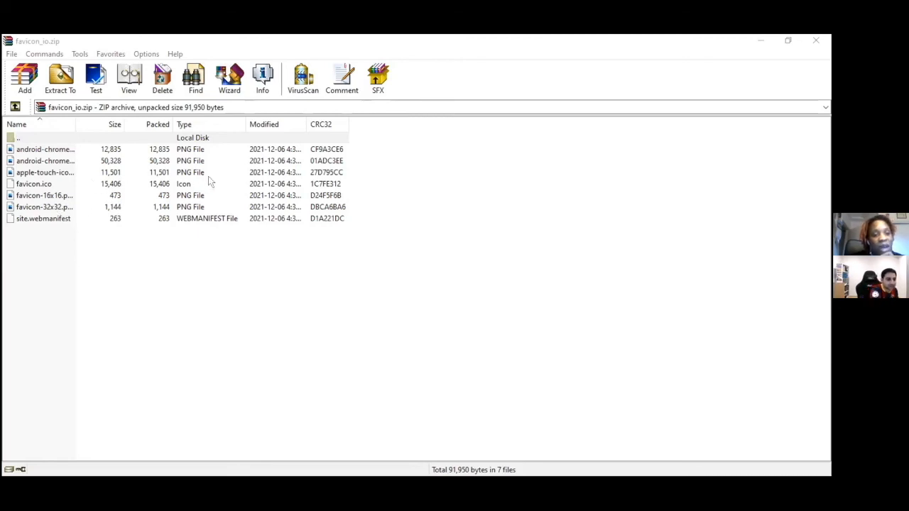
- Use favicon-32x32.png from favicon_io.zip as the domain favicon, then minimize WinRAR
{"action": "left_click", "coordinate": [33, 207]}
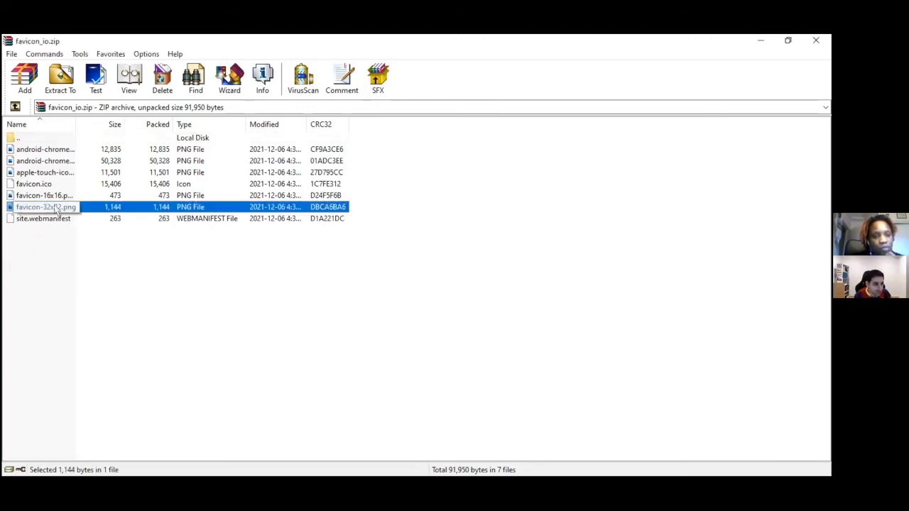
{"action": "right_click", "coordinate": [66, 208]}
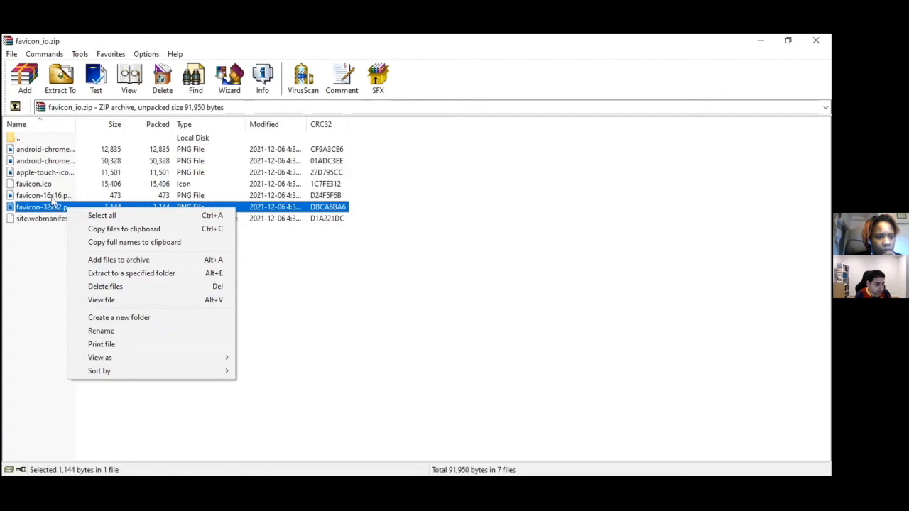
{"action": "key", "text": "alt+Tab"}
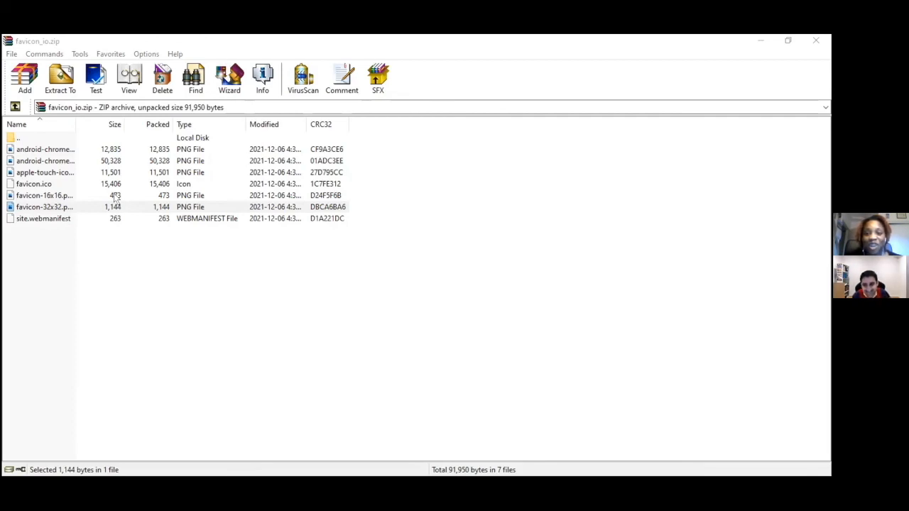
{"action": "key", "text": "alt+Tab"}
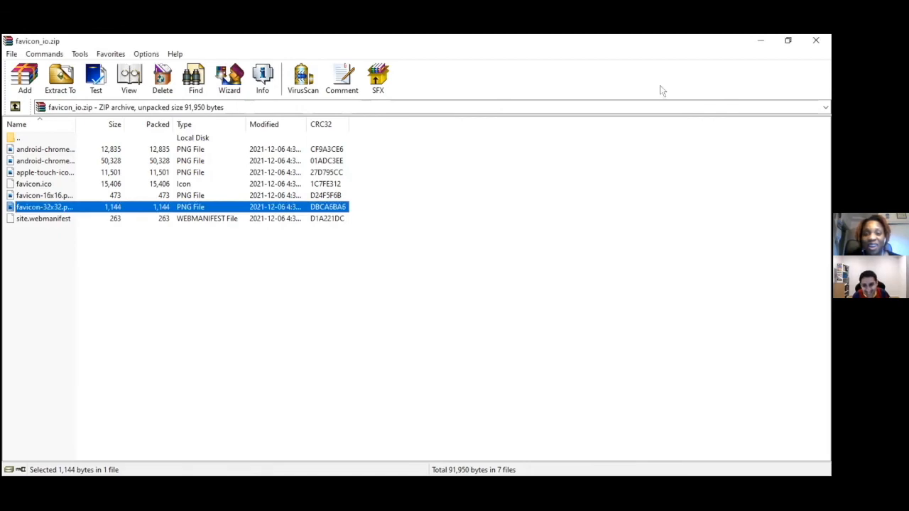
{"action": "left_click", "coordinate": [763, 41]}
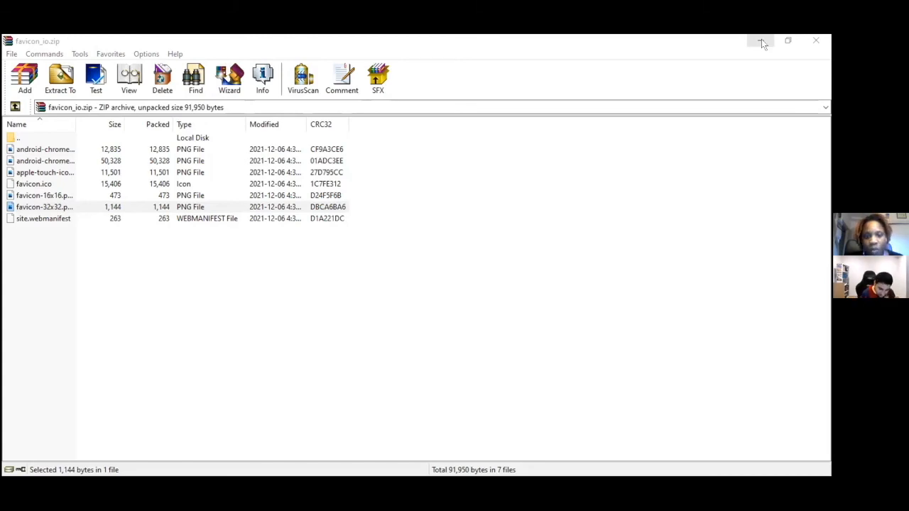
{"action": "left_click", "coordinate": [762, 41]}
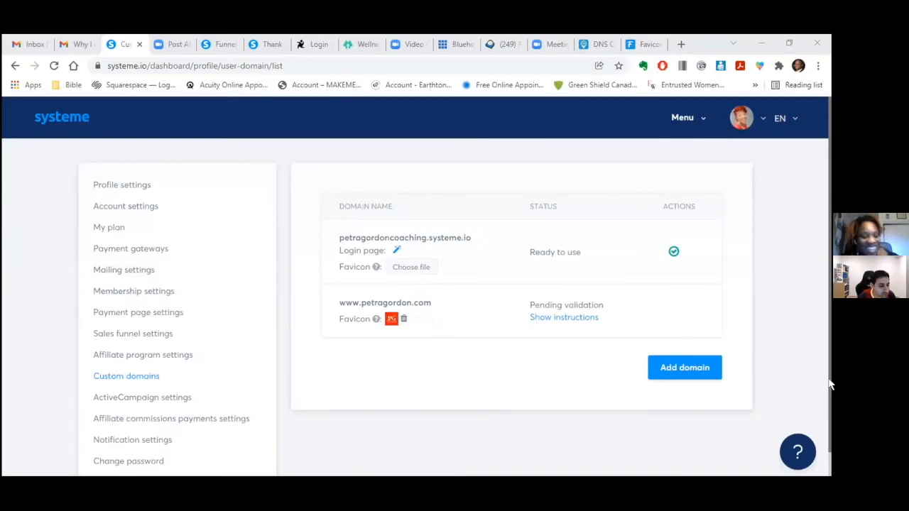
{"action": "left_click", "coordinate": [118, 270]}
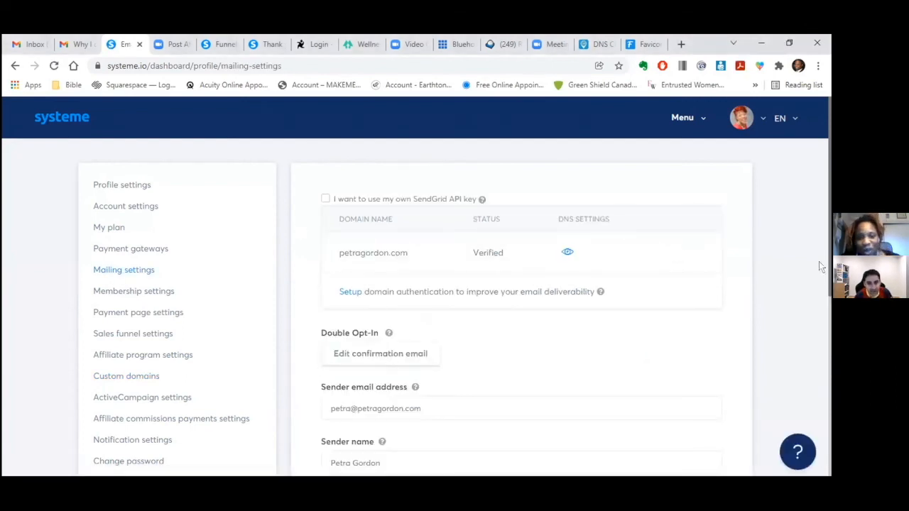
{"action": "left_click_drag", "start_coordinate": [829, 259], "coordinate": [803, 255]}
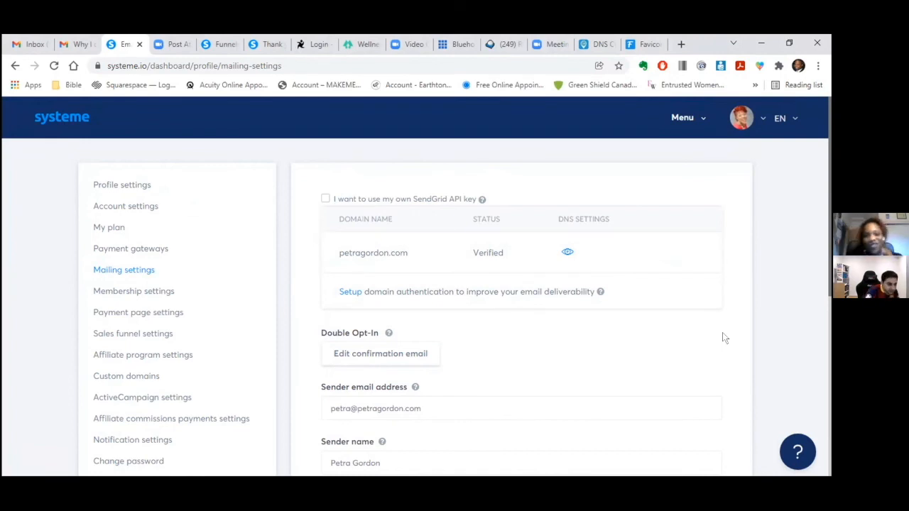
{"action": "left_click", "coordinate": [138, 379]}
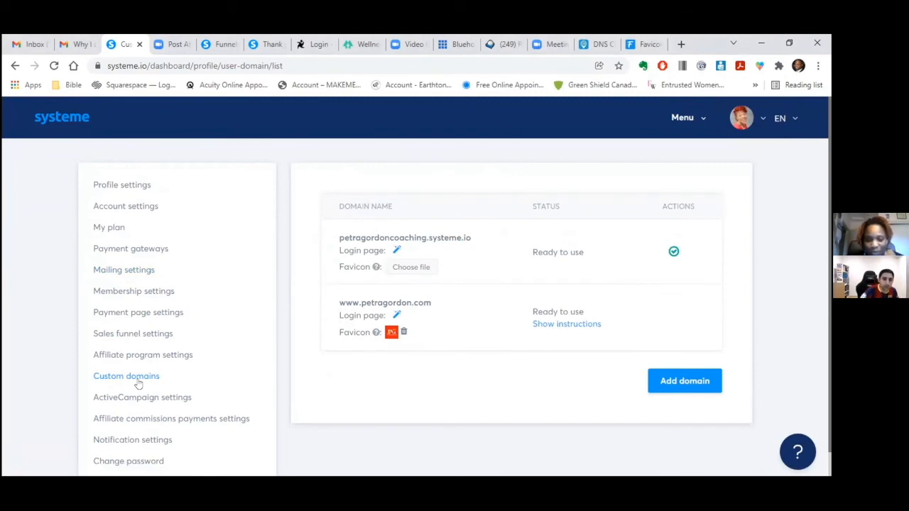
- Close the outdated Funnels and Thank you tabs and return to the systeme.io tab
{"action": "left_click", "coordinate": [221, 44]}
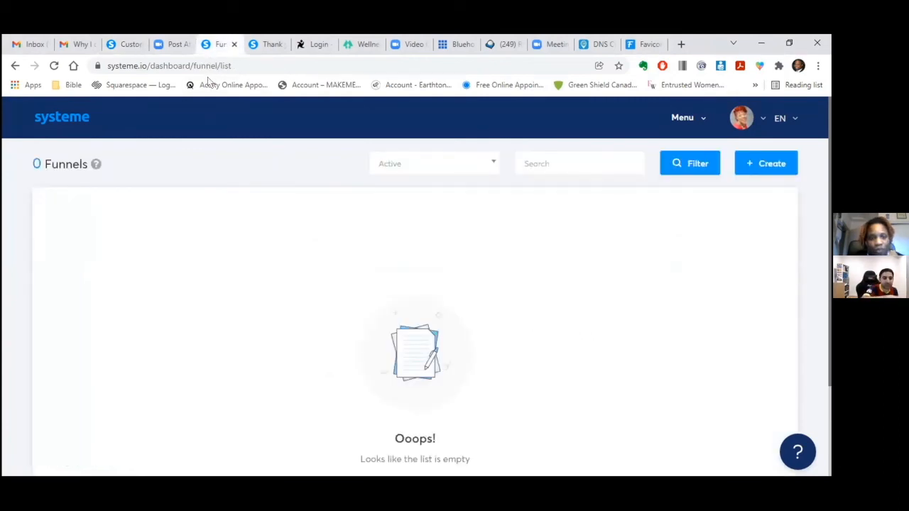
{"action": "left_click", "coordinate": [234, 44]}
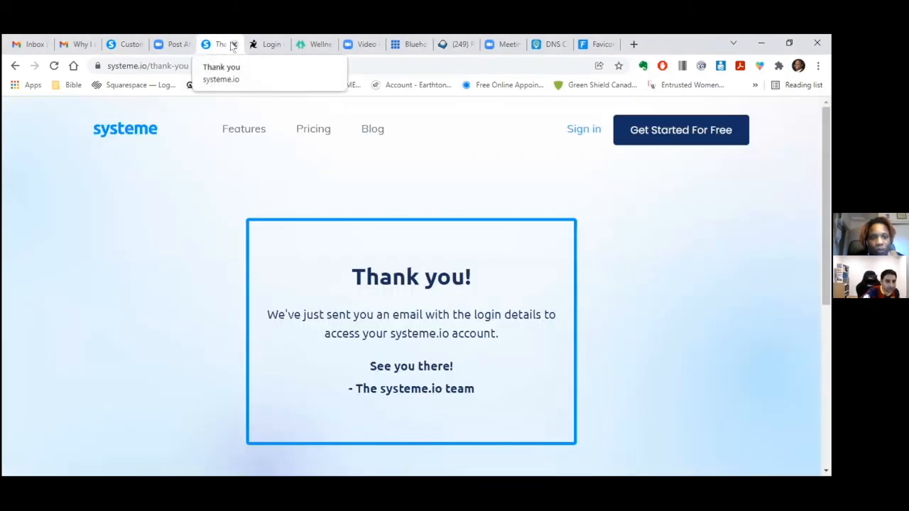
{"action": "left_click", "coordinate": [233, 44]}
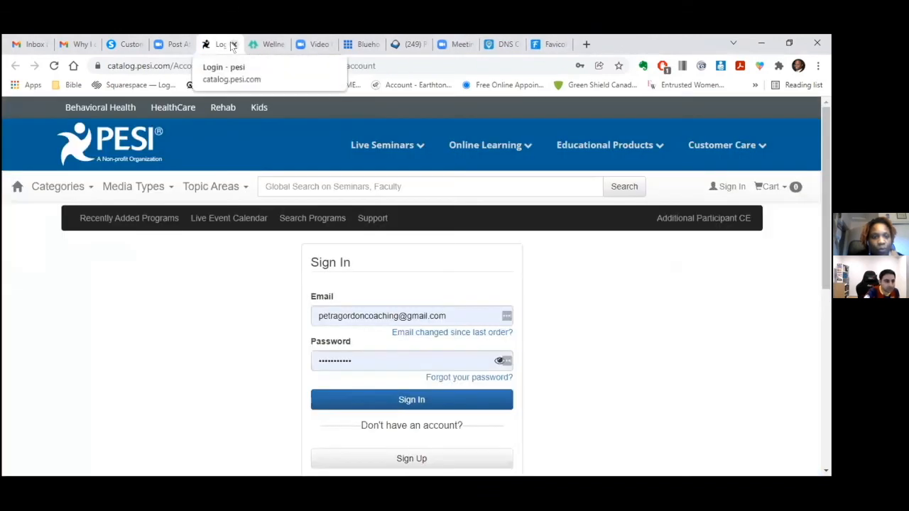
{"action": "left_click", "coordinate": [129, 44]}
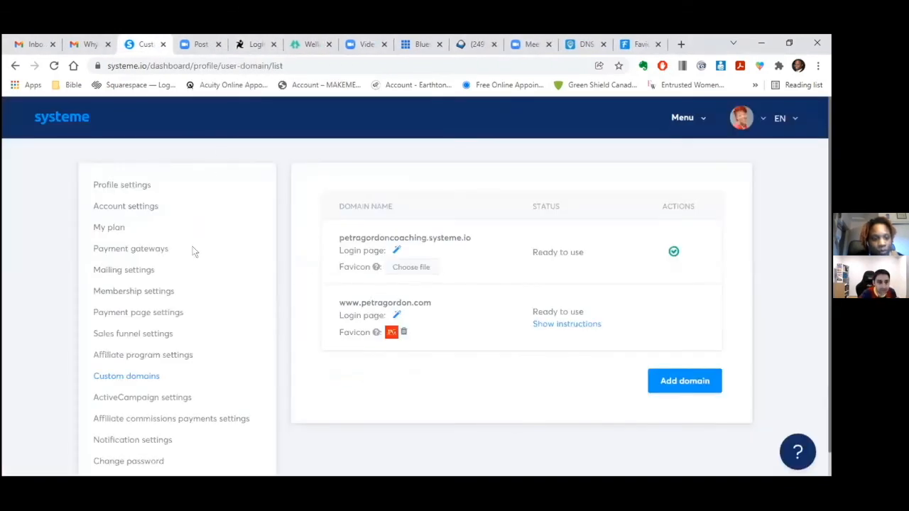
- Open the Widows funnel from the Funnels list
{"action": "mouse_move", "coordinate": [687, 118]}
{"action": "left_click", "coordinate": [671, 224]}
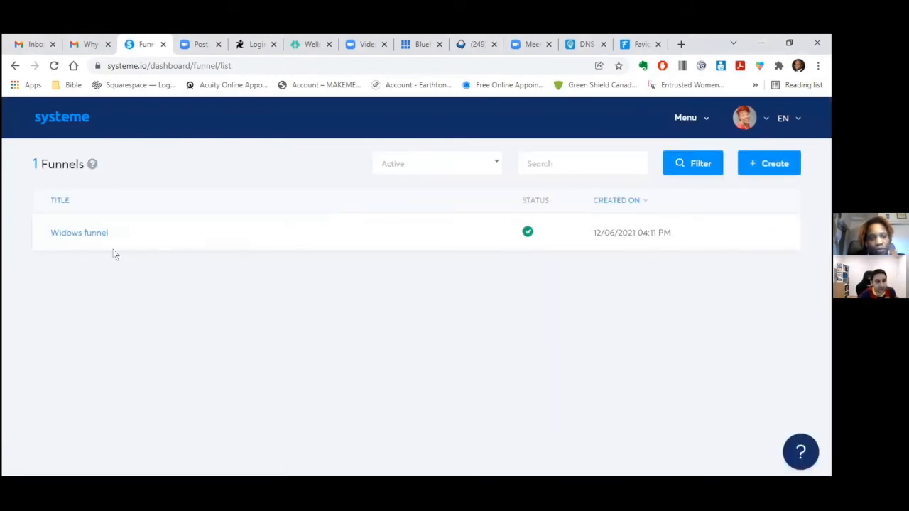
{"action": "left_click", "coordinate": [56, 233]}
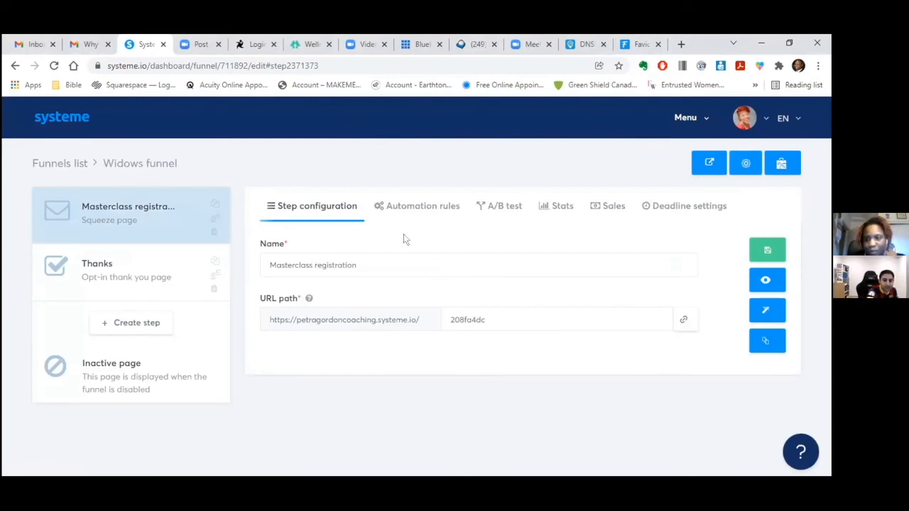
{"action": "left_click", "coordinate": [742, 164]}
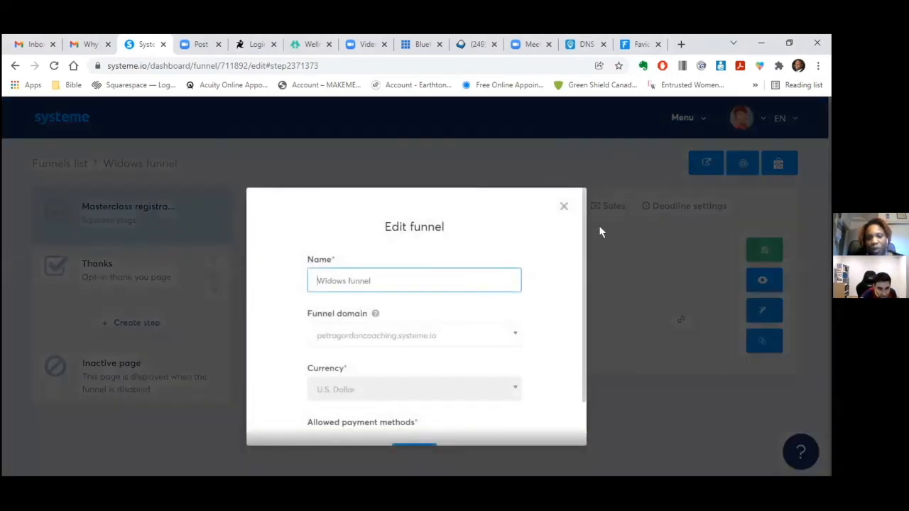
{"action": "scroll", "coordinate": [512, 283], "scroll_direction": "down", "scroll_amount": 1}
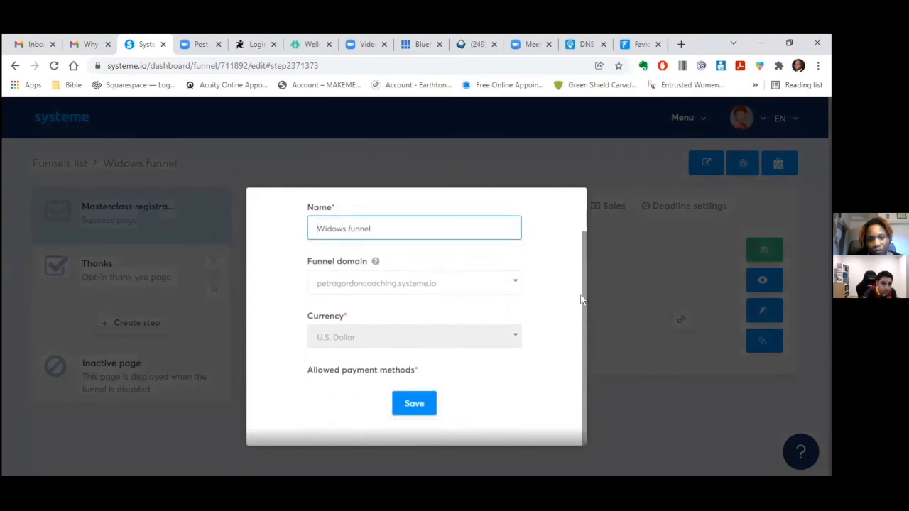
{"action": "left_click", "coordinate": [512, 283]}
{"action": "left_click", "coordinate": [481, 326]}
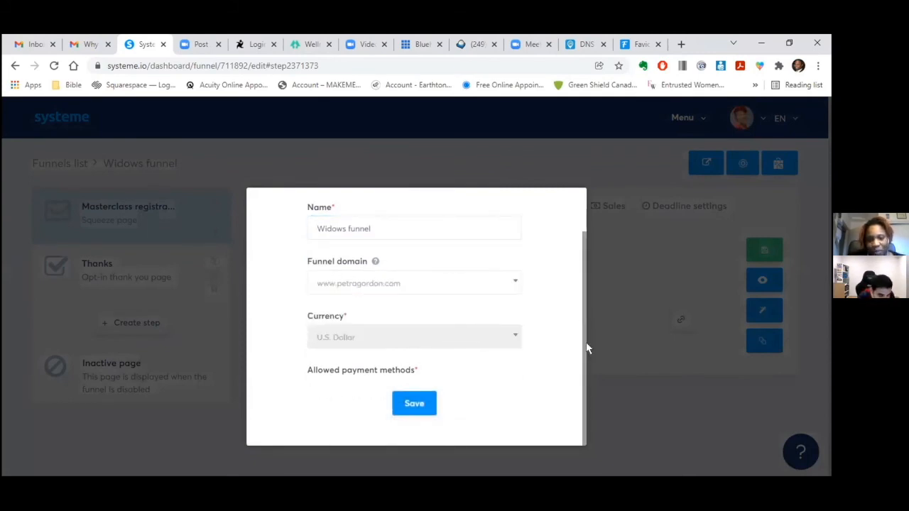
{"action": "left_click", "coordinate": [416, 404]}
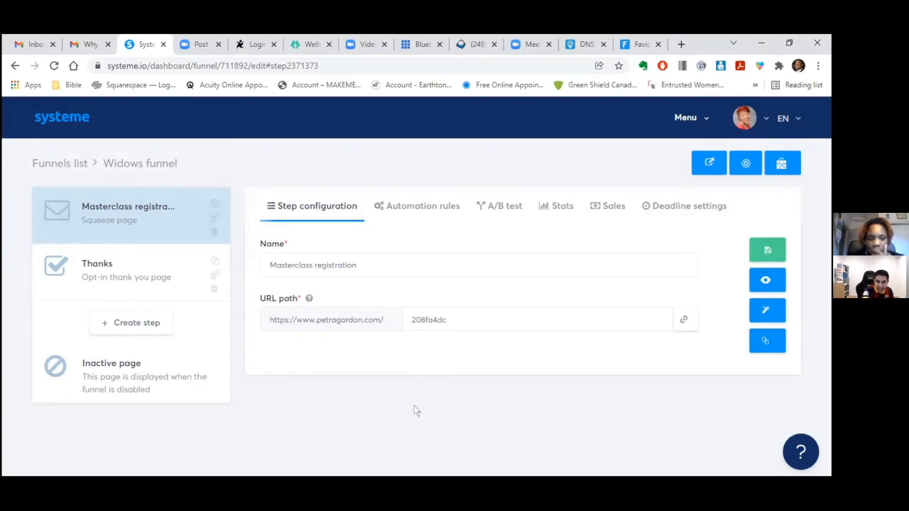
- Delete '208fa4dc' from the Masterclass registration step's URL path, leaving it empty, and save the step
{"action": "left_click", "coordinate": [446, 319]}
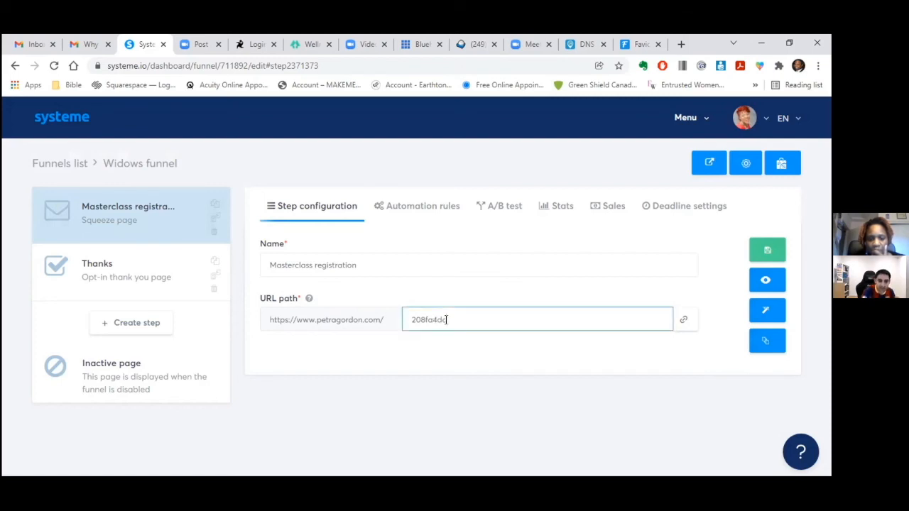
{"action": "key", "text": "BackSpace"}
{"action": "key", "text": "BackSpace"}
{"action": "key", "text": "BackSpace"}
{"action": "key", "text": "BackSpace"}
{"action": "key", "text": "BackSpace"}
{"action": "key", "text": "BackSpace"}
{"action": "key", "text": "BackSpace"}
{"action": "key", "text": "BackSpace"}
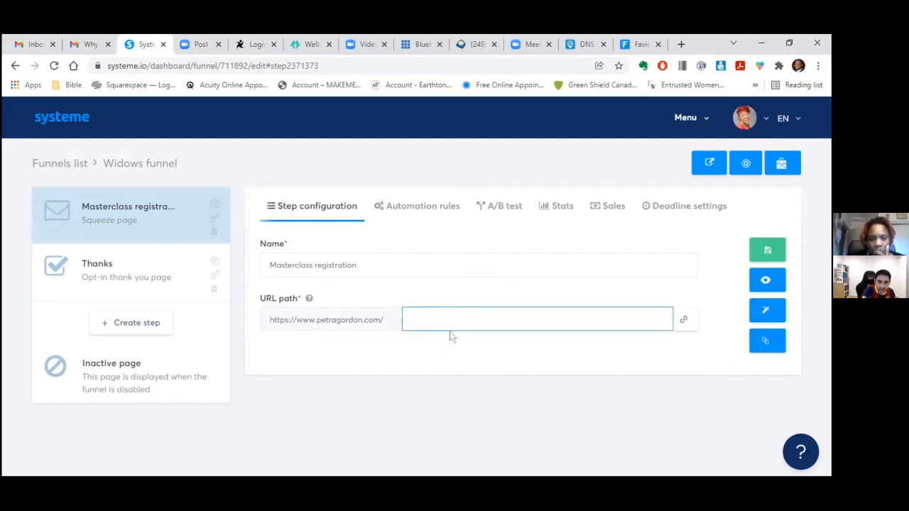
{"action": "left_click", "coordinate": [451, 369]}
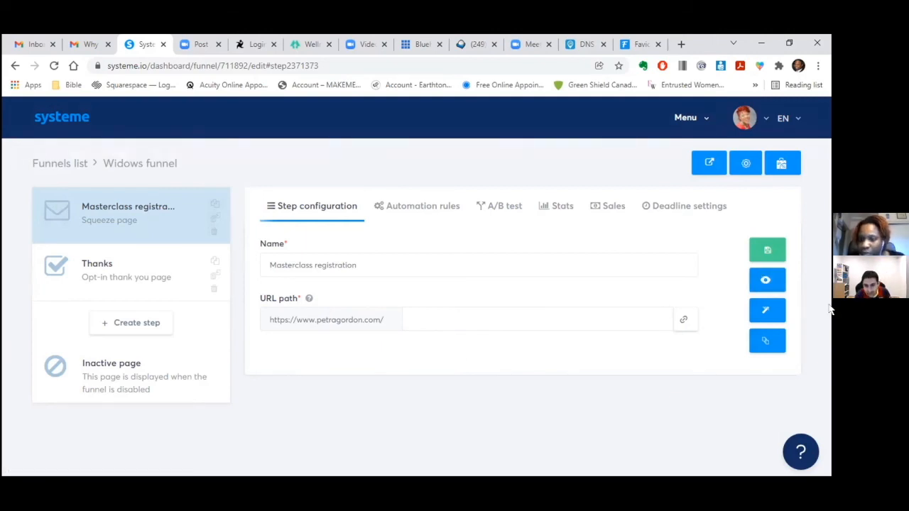
{"action": "left_click_drag", "start_coordinate": [793, 285], "coordinate": [629, 436]}
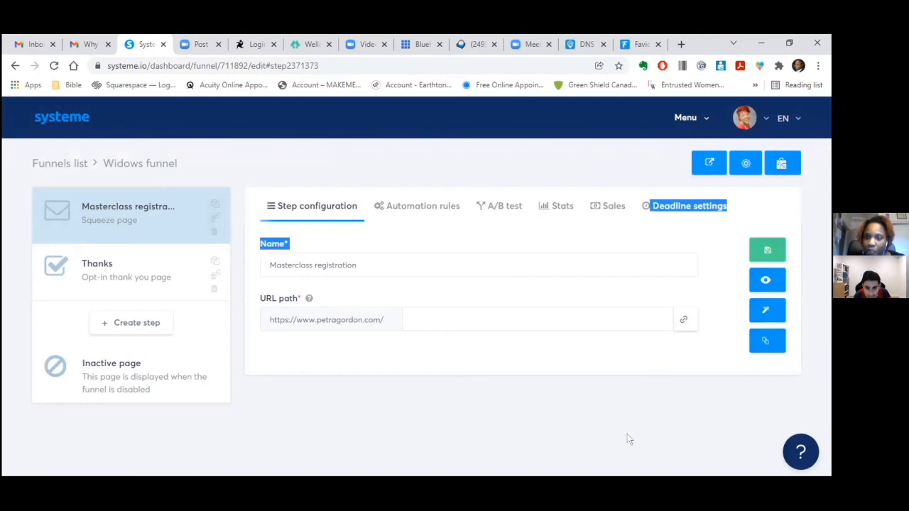
{"action": "left_click", "coordinate": [766, 250]}
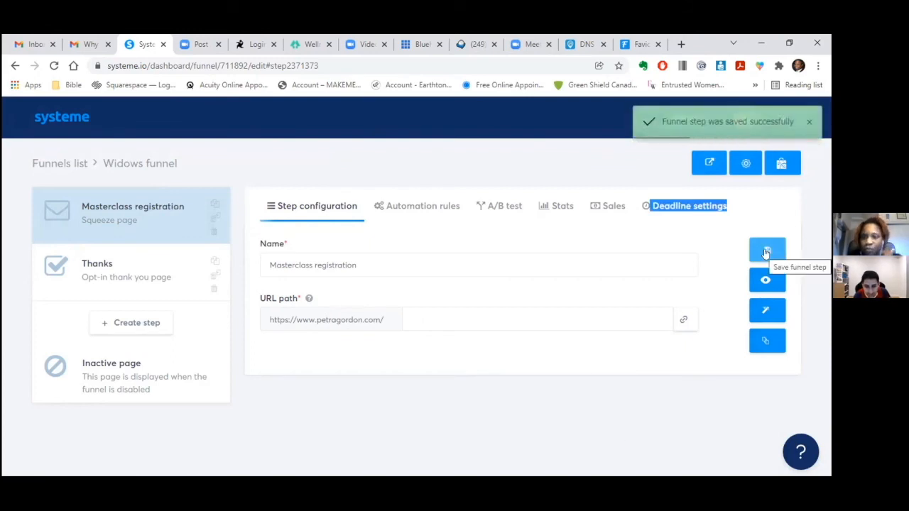
{"action": "left_click", "coordinate": [765, 279]}
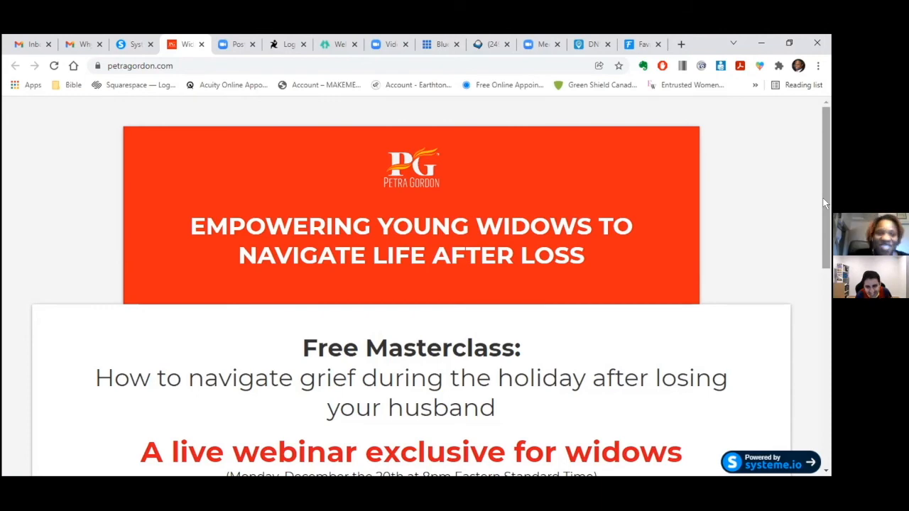
{"action": "left_click_drag", "start_coordinate": [824, 206], "coordinate": [830, 179]}
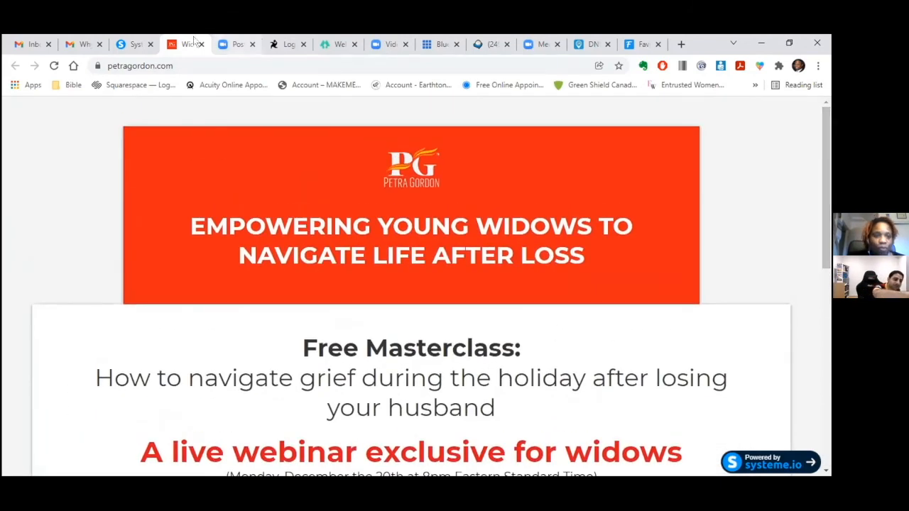
{"action": "left_click", "coordinate": [130, 44]}
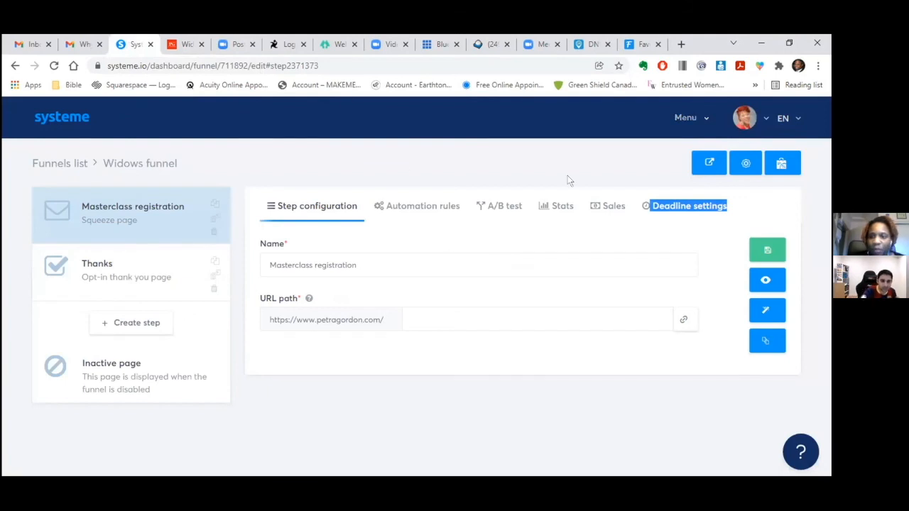
{"action": "left_click", "coordinate": [687, 118]}
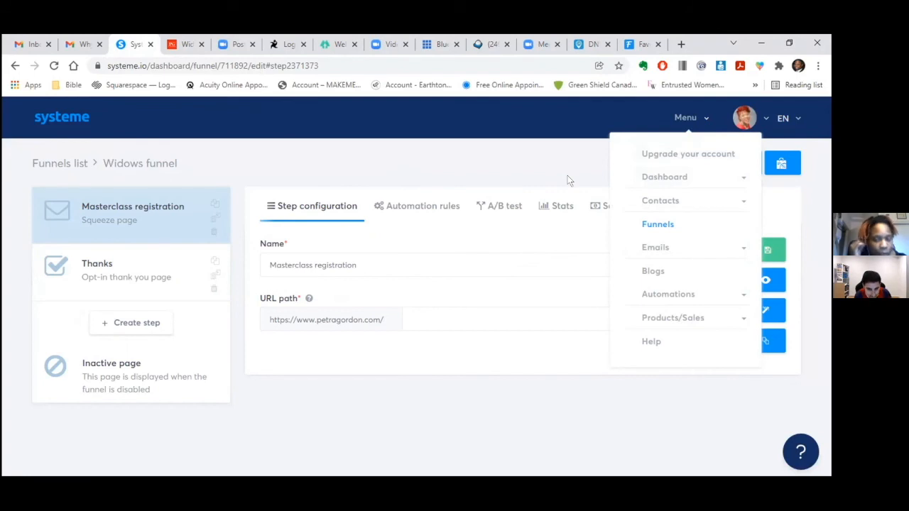
{"action": "left_click", "coordinate": [661, 246]}
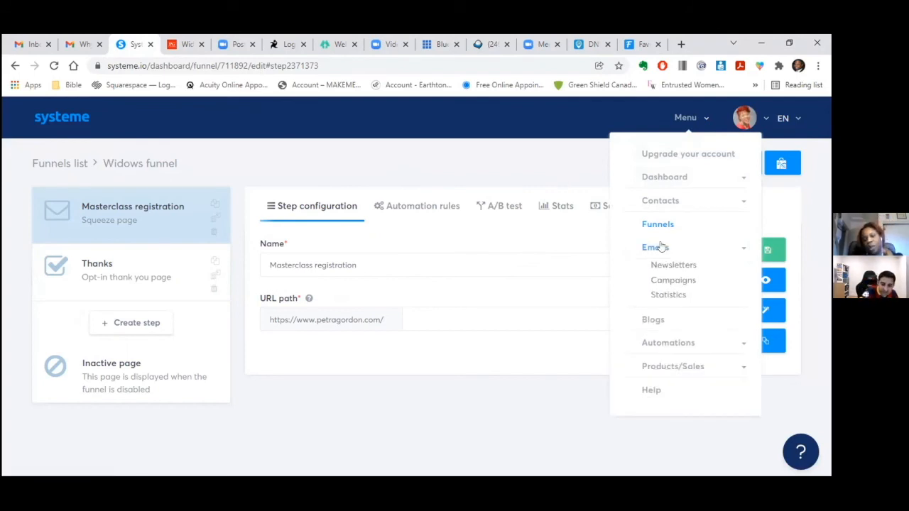
- Send a test of the 2021 End of Year Masterclass 'Congrats! You're registered' email, then refresh Gmail
{"action": "left_click", "coordinate": [671, 280]}
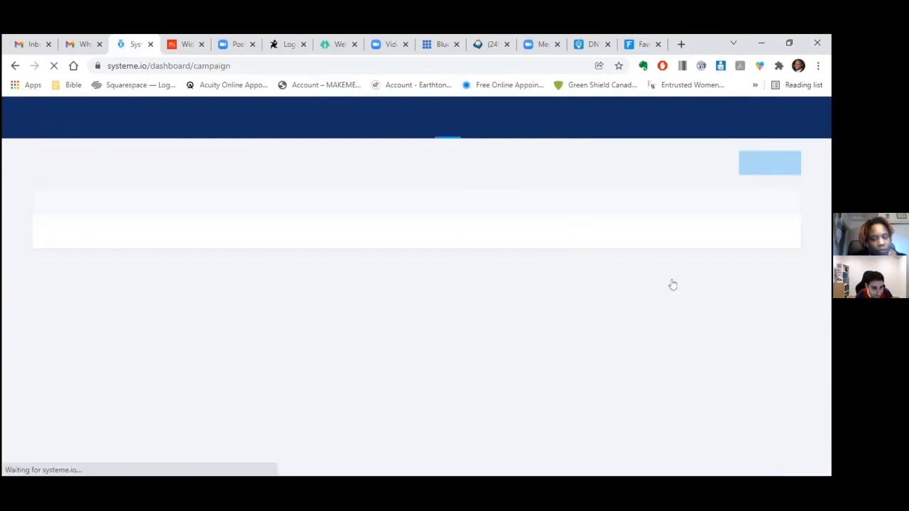
{"action": "left_click", "coordinate": [148, 232]}
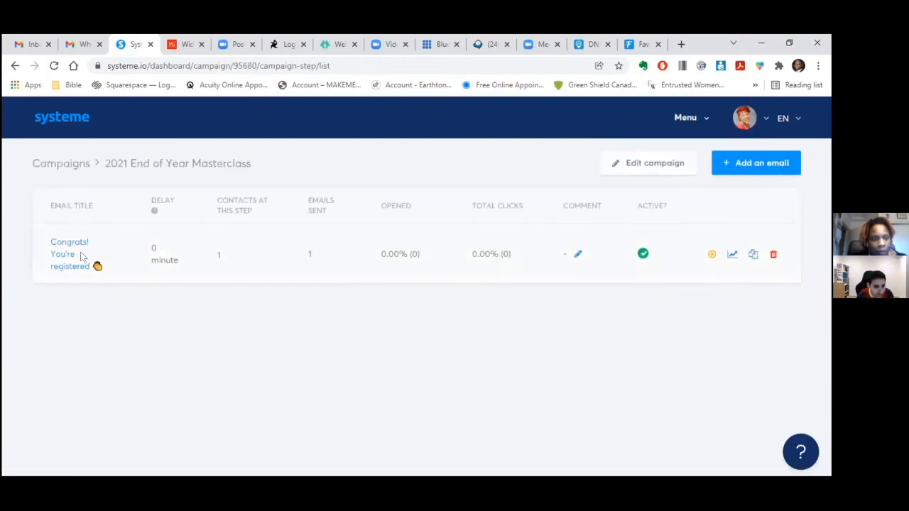
{"action": "left_click", "coordinate": [63, 255]}
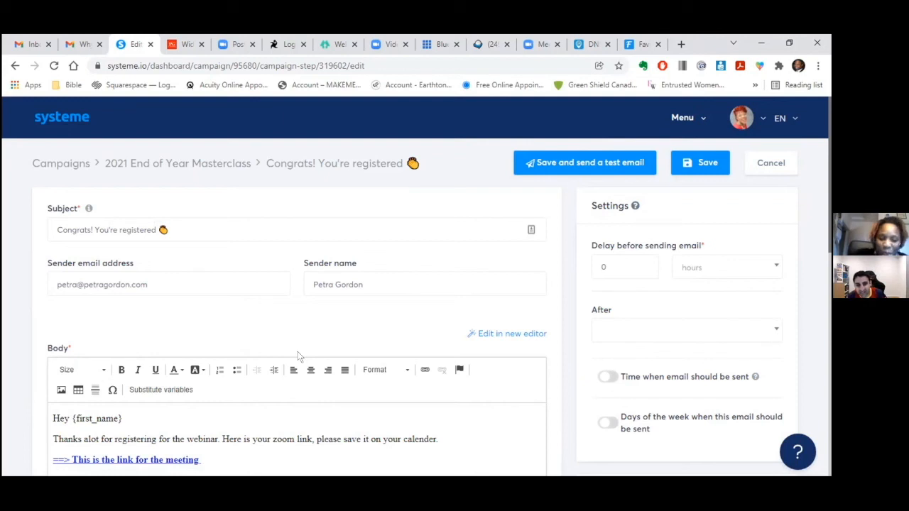
{"action": "left_click", "coordinate": [549, 164]}
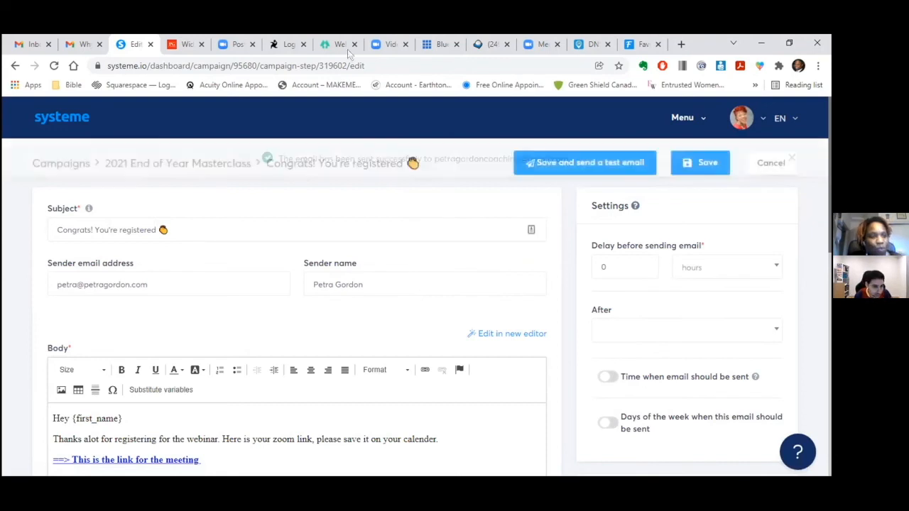
{"action": "left_click", "coordinate": [32, 44]}
{"action": "left_click", "coordinate": [113, 171]}
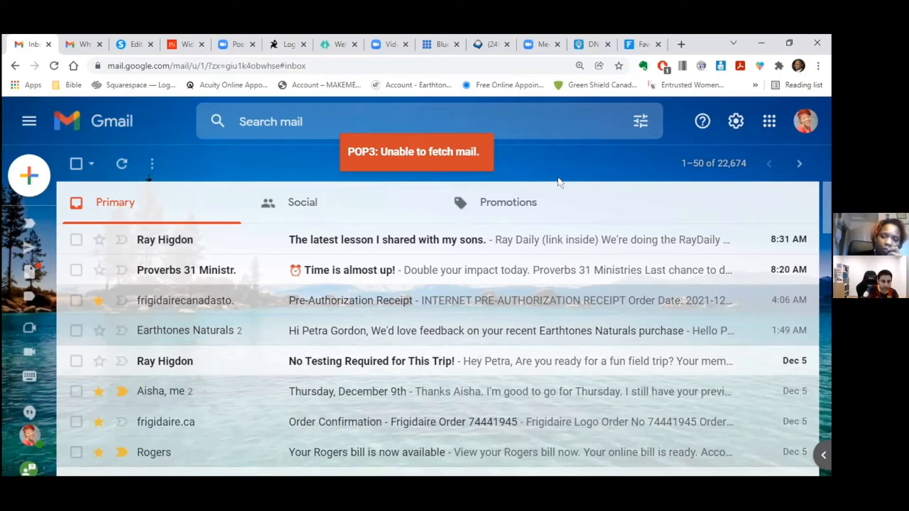
- Star and read the 'Congrats! You're registered' test email in the second account's Promotions tab
{"action": "left_click", "coordinate": [83, 44]}
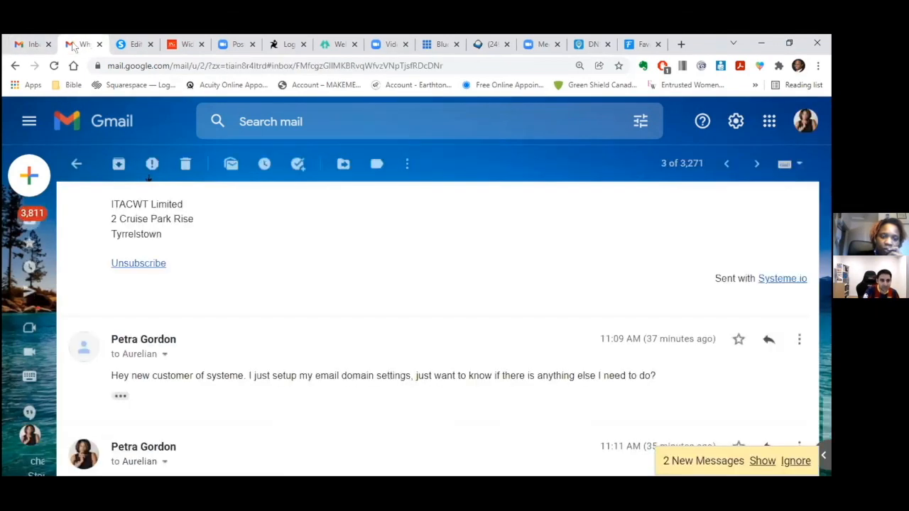
{"action": "left_click", "coordinate": [61, 218]}
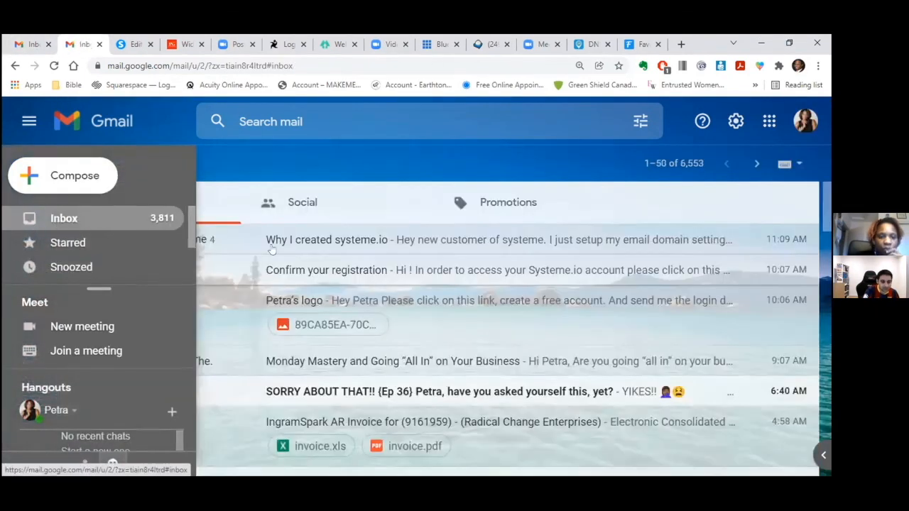
{"action": "left_click", "coordinate": [120, 163]}
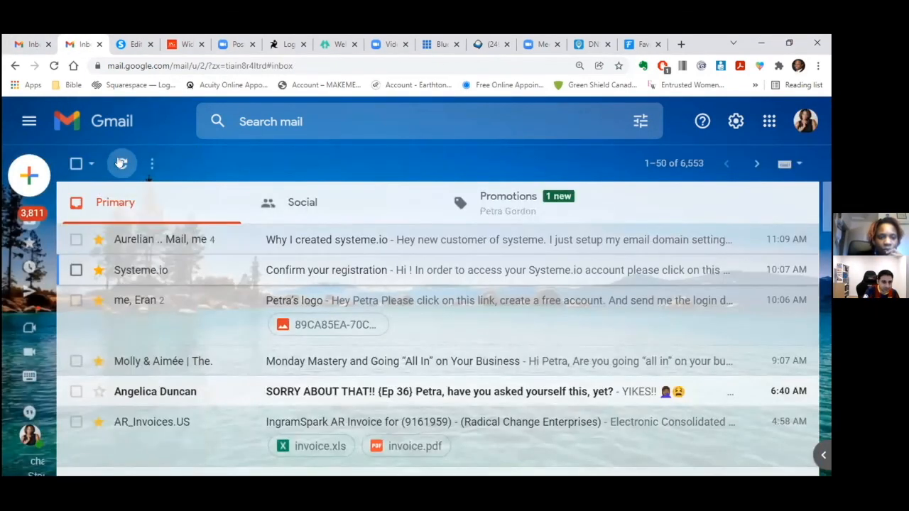
{"action": "left_click", "coordinate": [508, 199]}
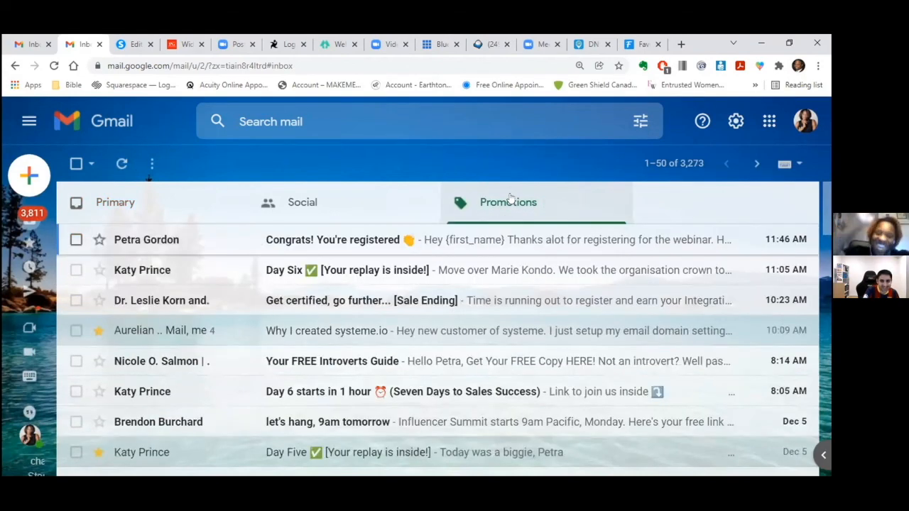
{"action": "left_click", "coordinate": [99, 239]}
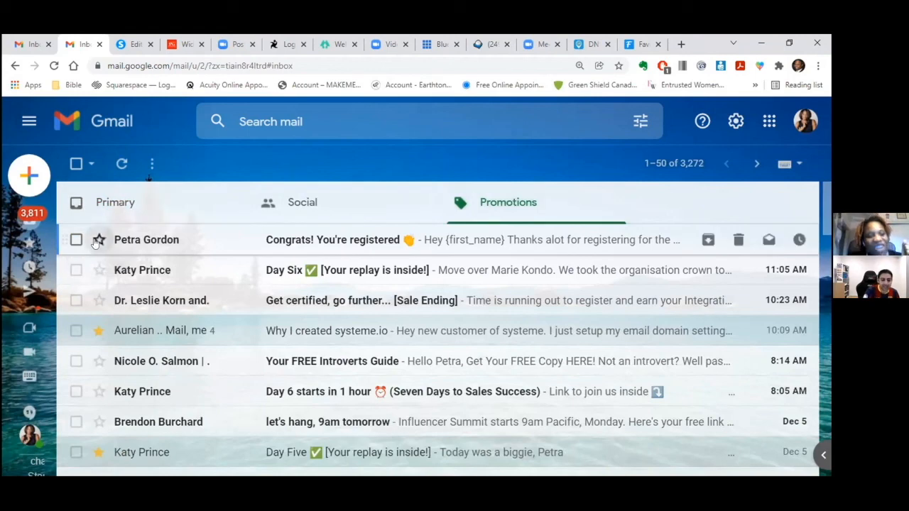
{"action": "left_click", "coordinate": [298, 245]}
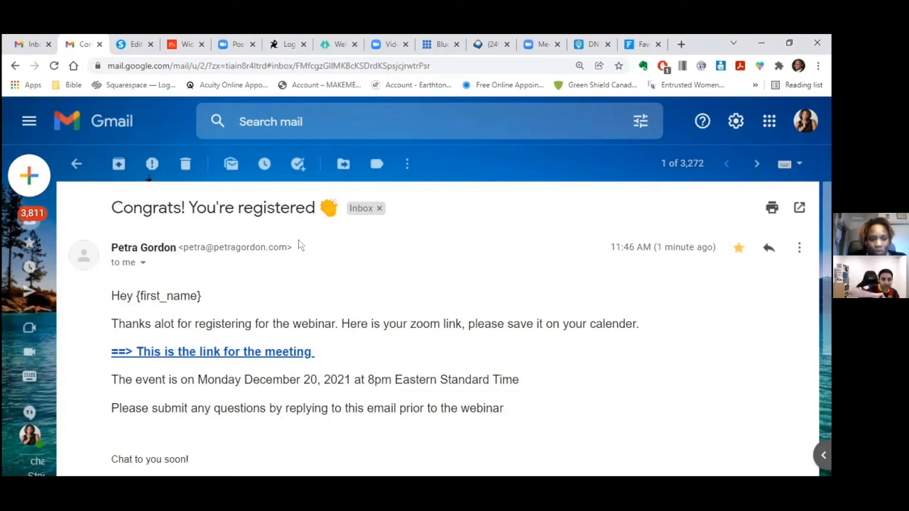
{"action": "scroll", "coordinate": [824, 275], "scroll_direction": "down", "scroll_amount": 2}
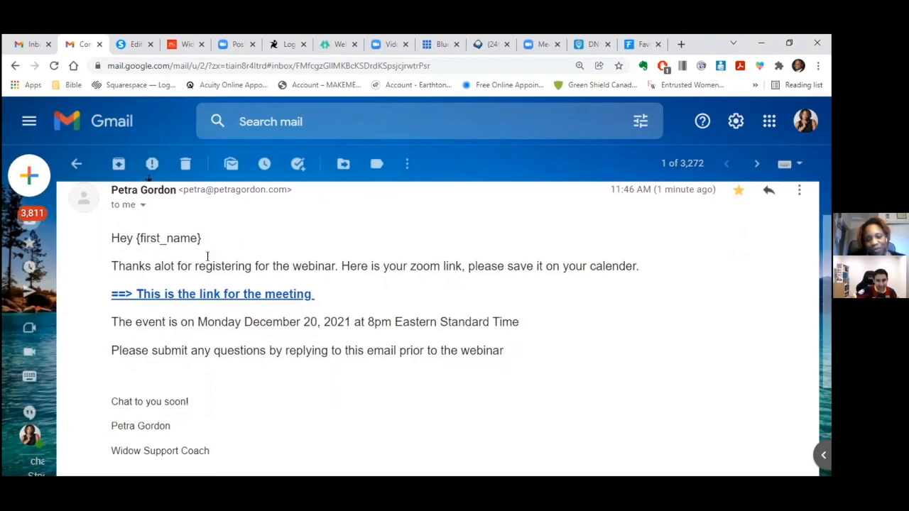
{"action": "left_click", "coordinate": [440, 46]}
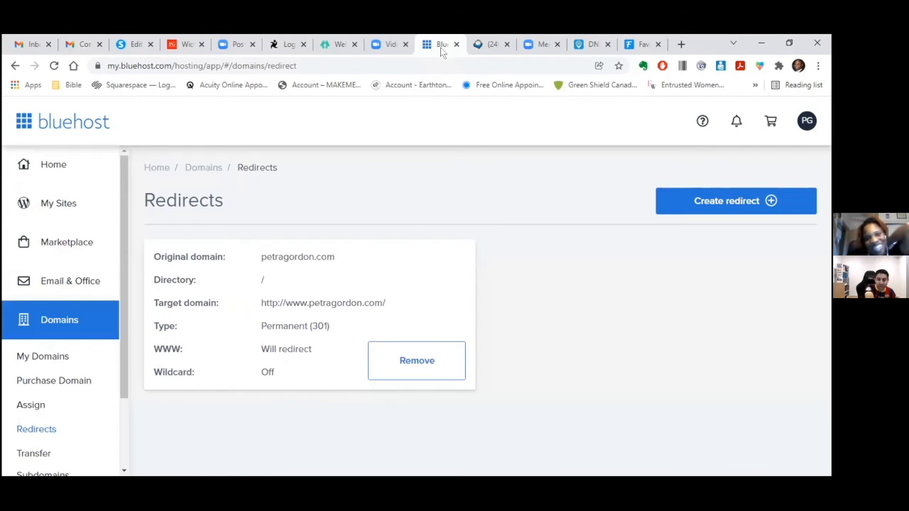
{"action": "left_click", "coordinate": [127, 48]}
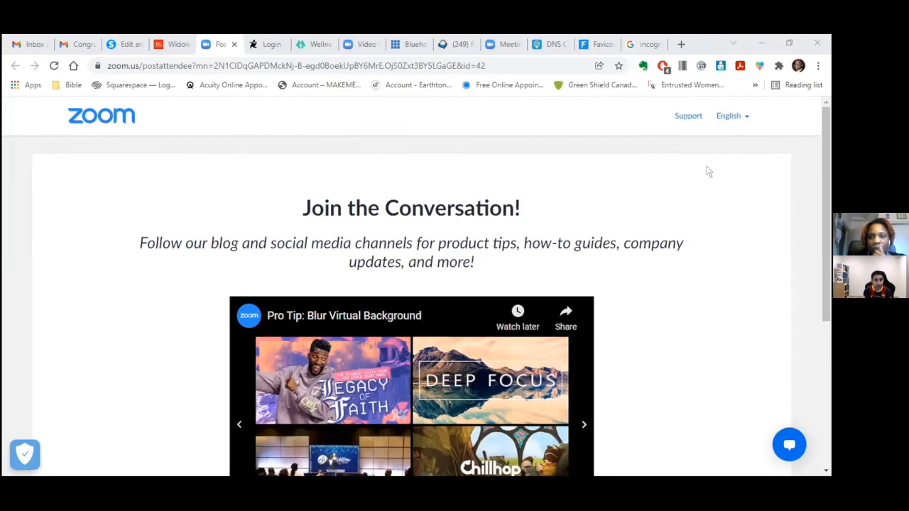
{"action": "left_click", "coordinate": [650, 44]}
{"action": "left_click", "coordinate": [658, 44]}
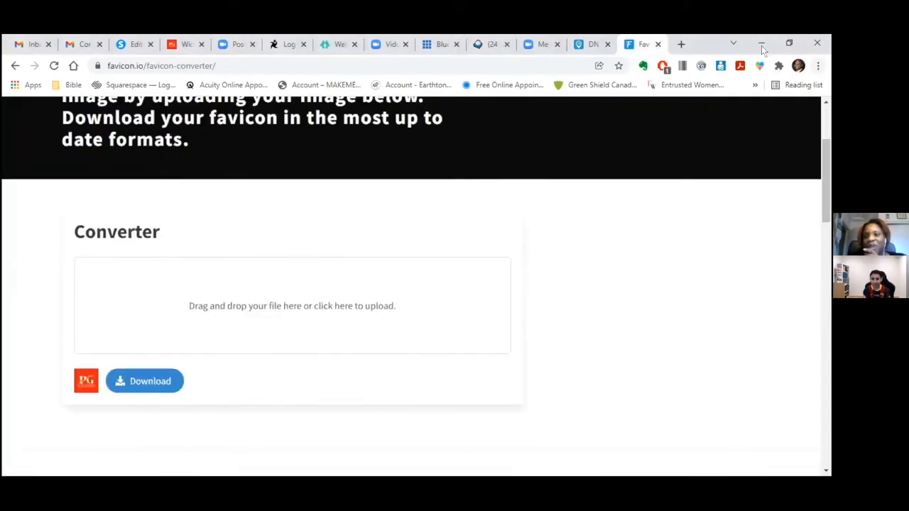
{"action": "left_click", "coordinate": [818, 66]}
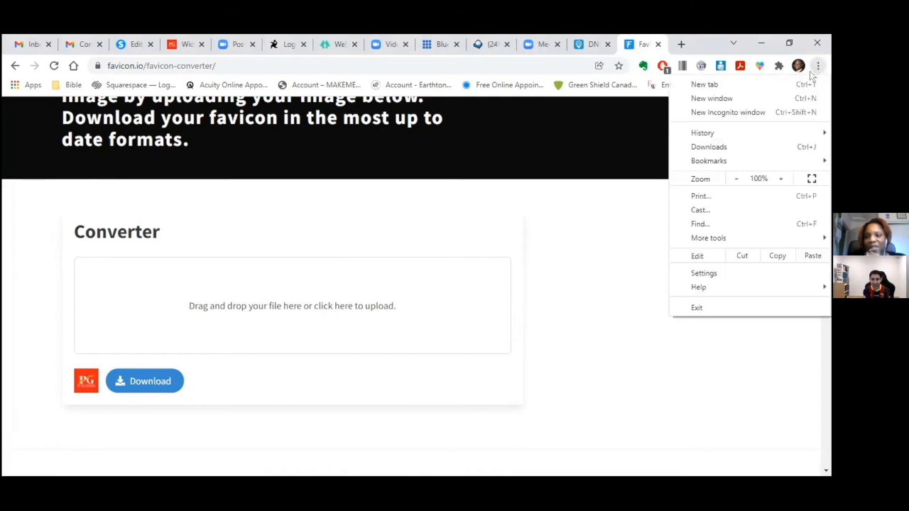
{"action": "left_click", "coordinate": [764, 114]}
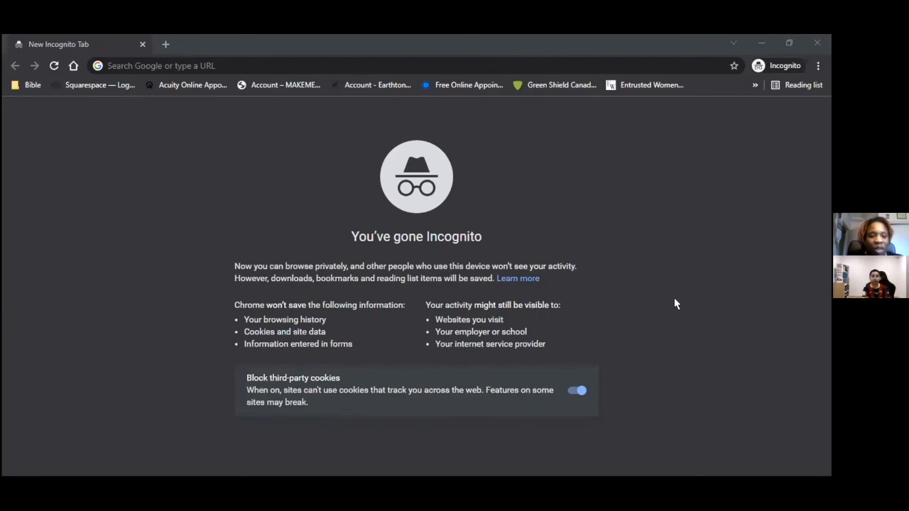
{"action": "left_click", "coordinate": [273, 64]}
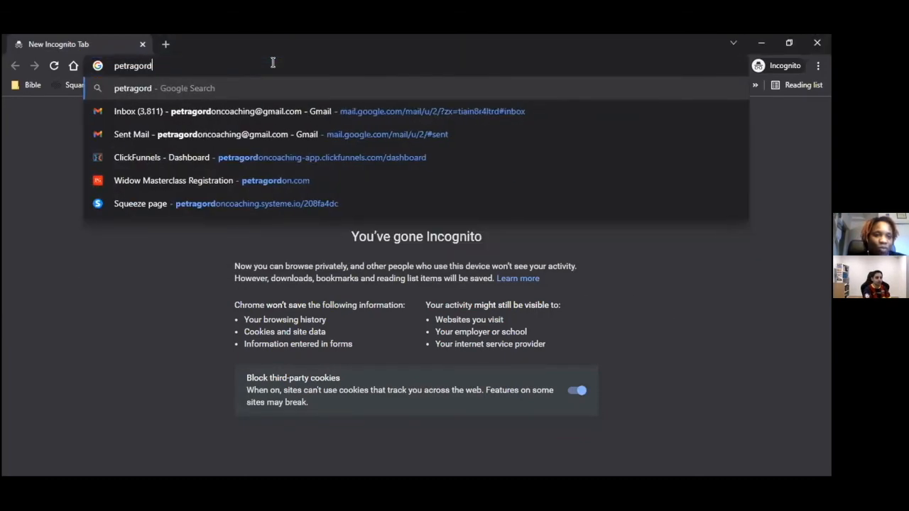
{"action": "key", "text": "Return"}
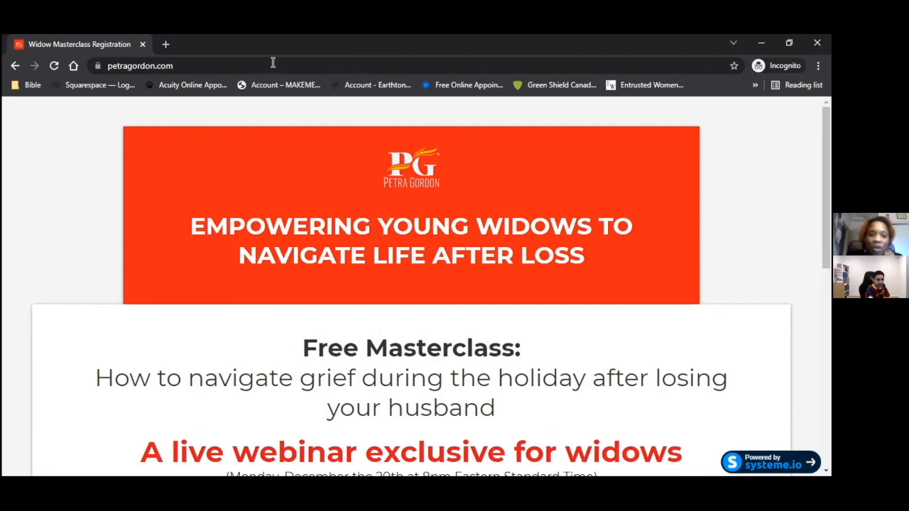
{"action": "left_click_drag", "start_coordinate": [824, 182], "coordinate": [808, 345]}
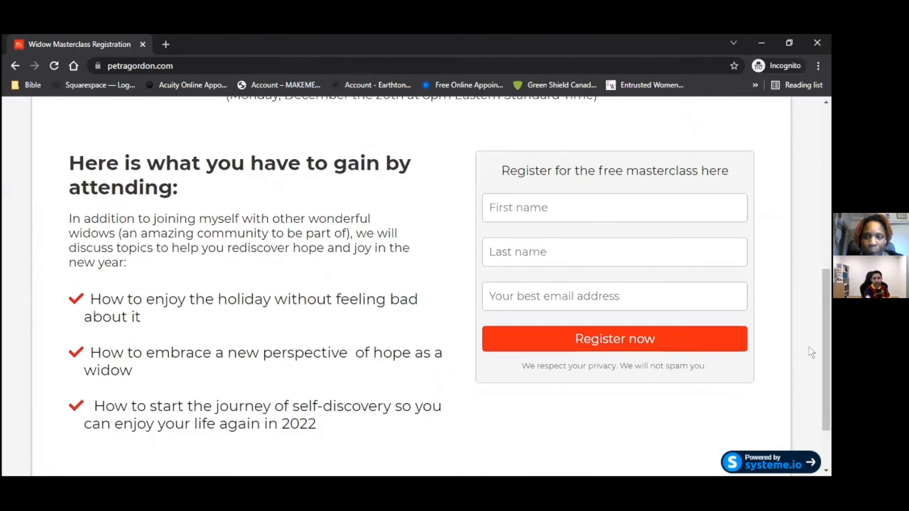
- Enter first name 'Demo' and last name 'Account 1151am' in the registration form
{"action": "left_click", "coordinate": [620, 208]}
{"action": "type", "text": "Demo"}
{"action": "left_click", "coordinate": [611, 247]}
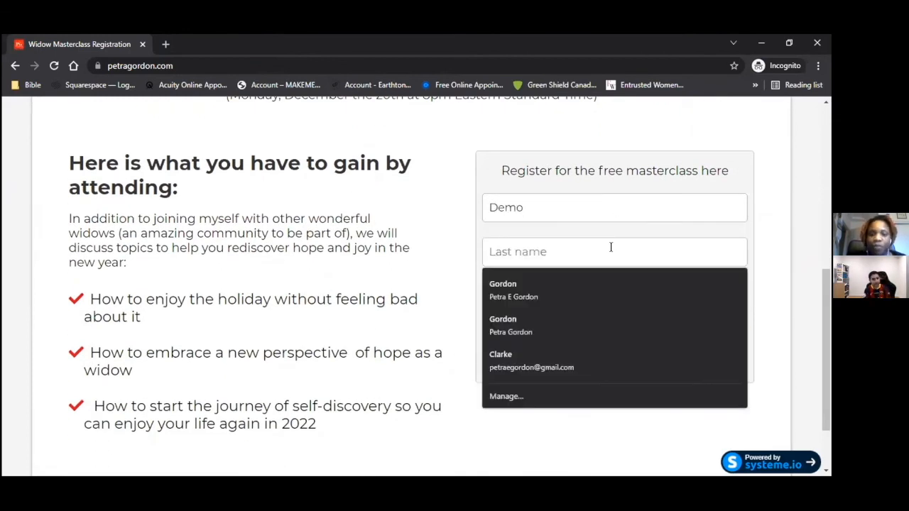
{"action": "type", "text": "Account 1151"}
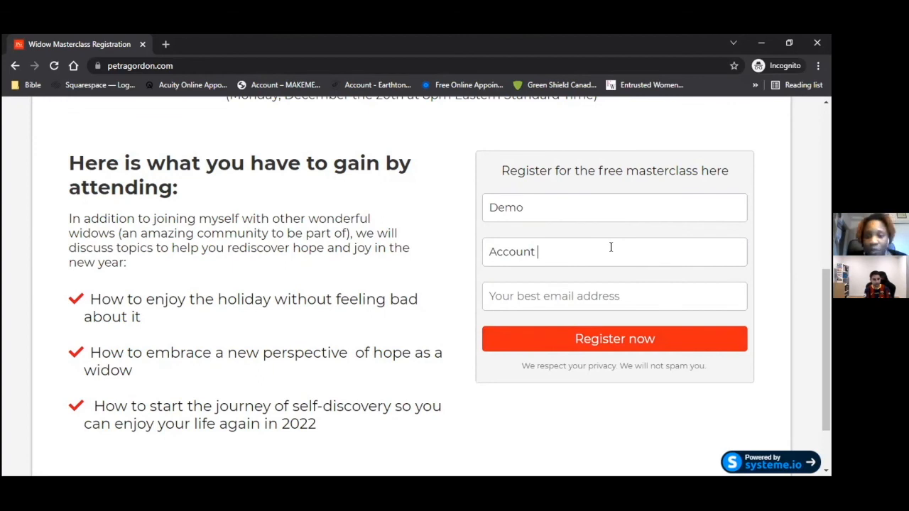
{"action": "type", "text": "am"}
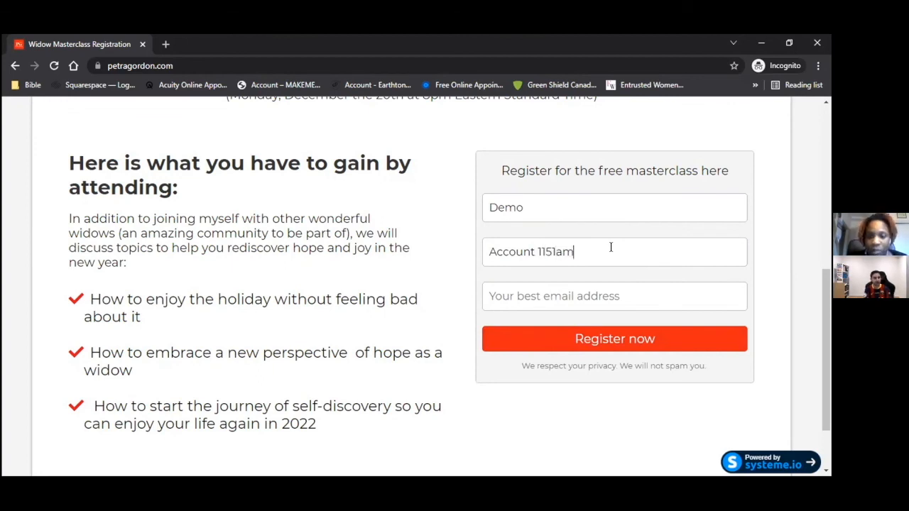
- Fill in the saved email address with a +1 alias before the @ and submit the registration
{"action": "left_click", "coordinate": [606, 297]}
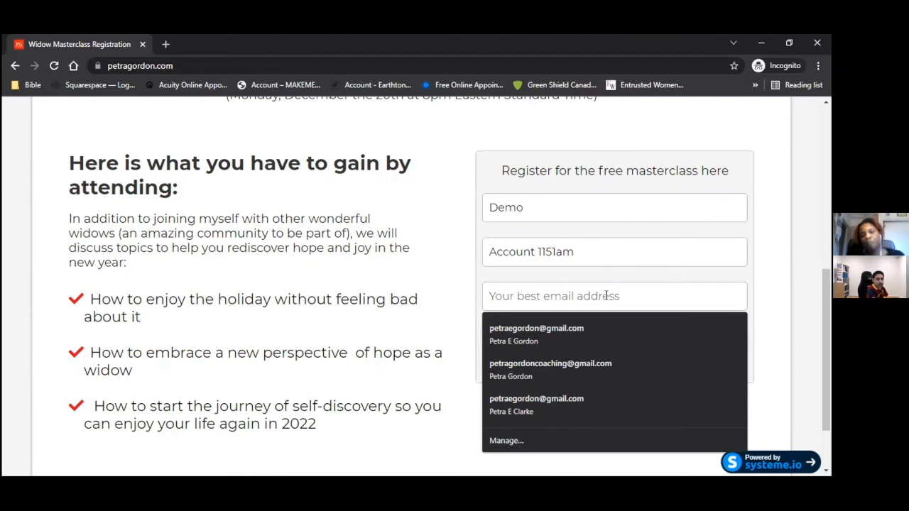
{"action": "left_click", "coordinate": [572, 331]}
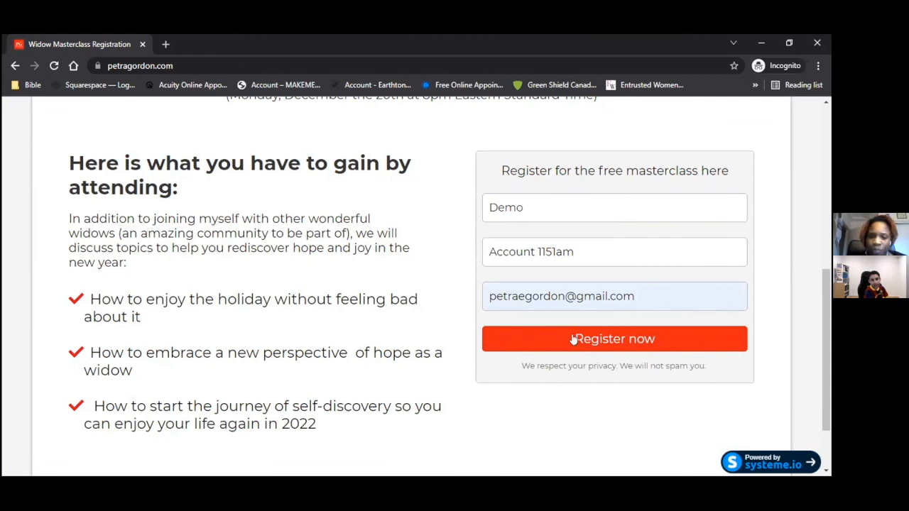
{"action": "left_click", "coordinate": [561, 292]}
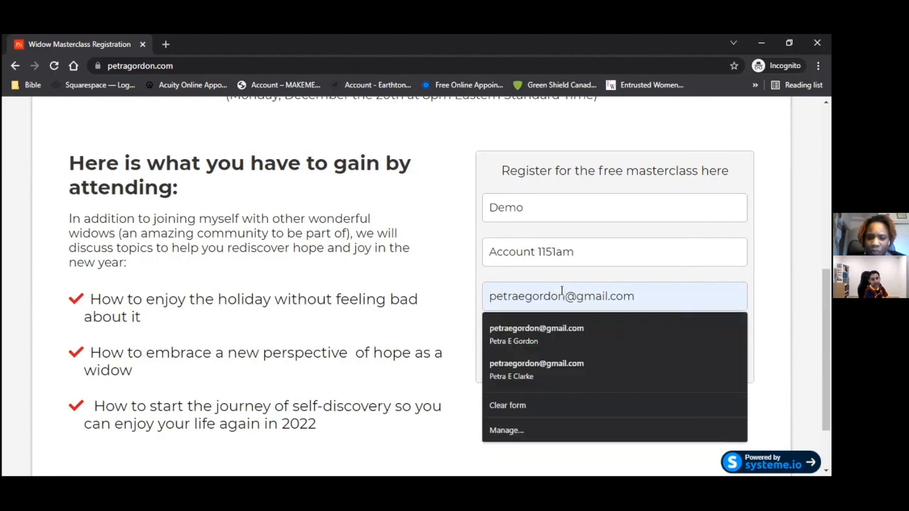
{"action": "type", "text": "+"}
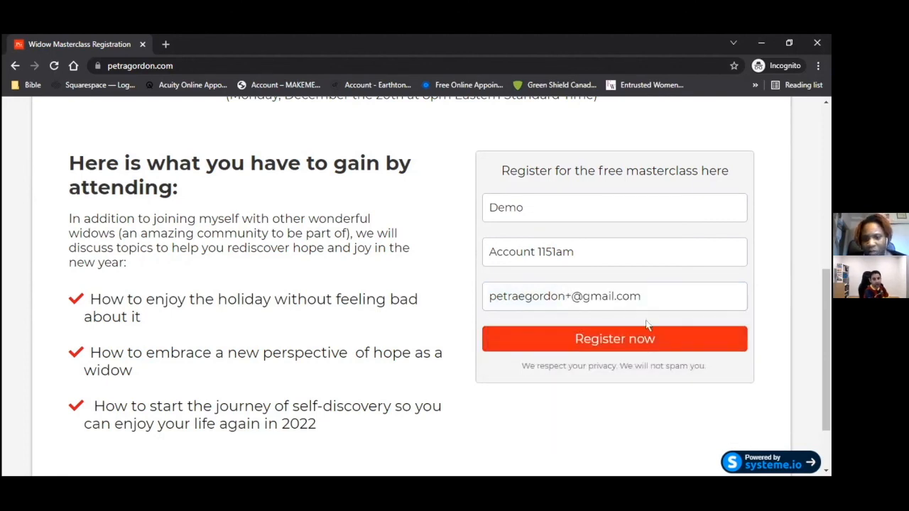
{"action": "type", "text": "1"}
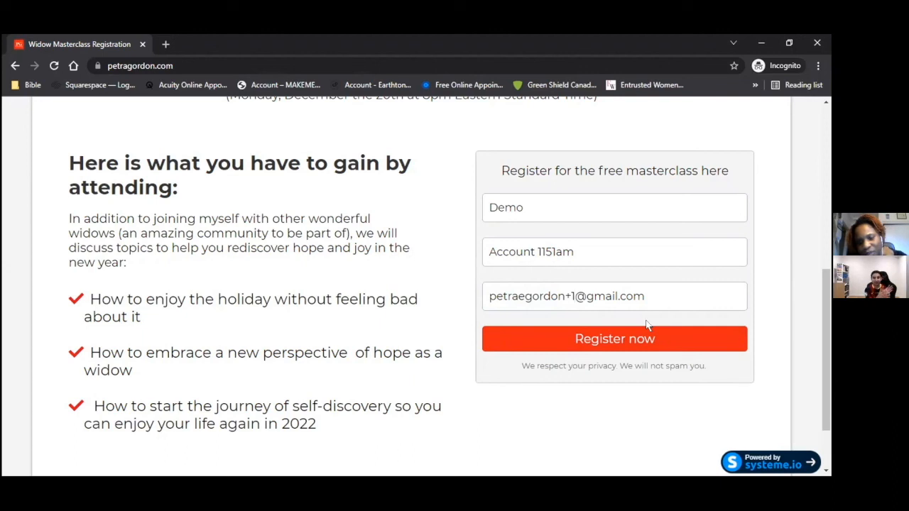
{"action": "left_click", "coordinate": [643, 339]}
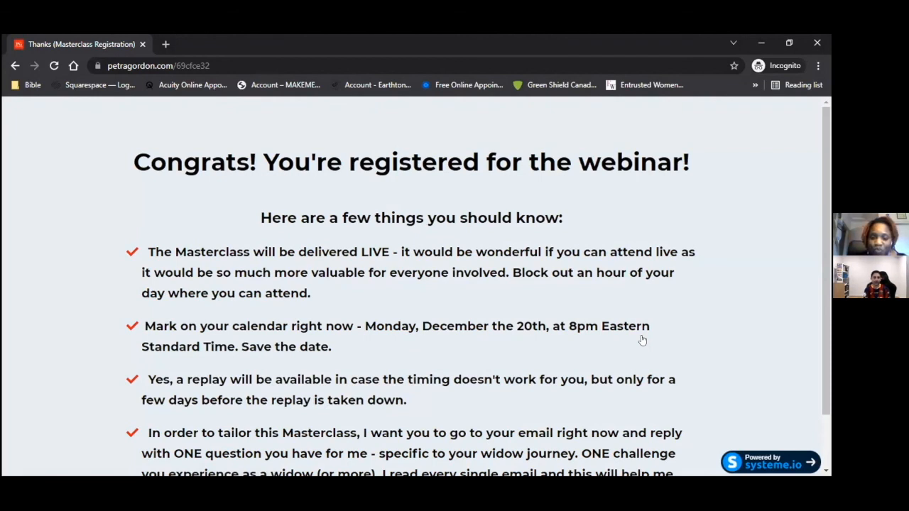
{"action": "key", "text": "alt+Tab"}
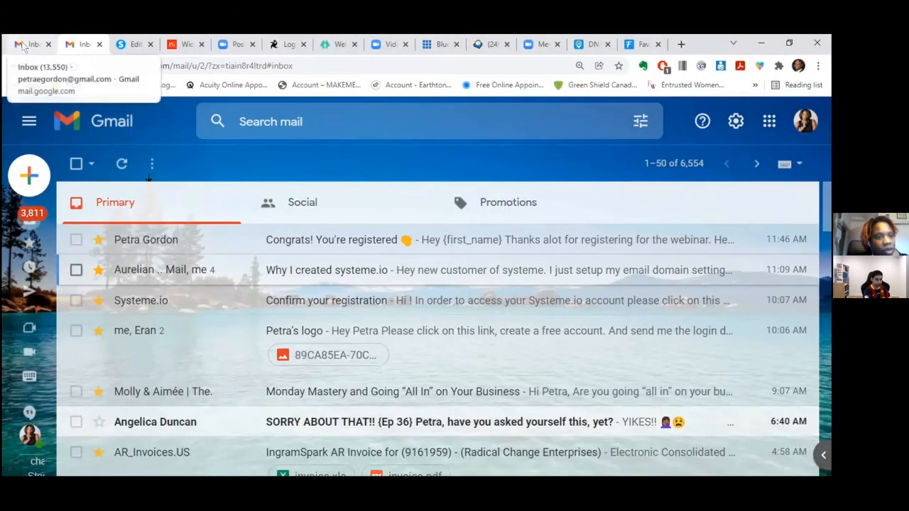
- Refresh the other Gmail inbox and star the new confirmation email under Promotions
{"action": "left_click", "coordinate": [23, 45]}
{"action": "left_click", "coordinate": [122, 164]}
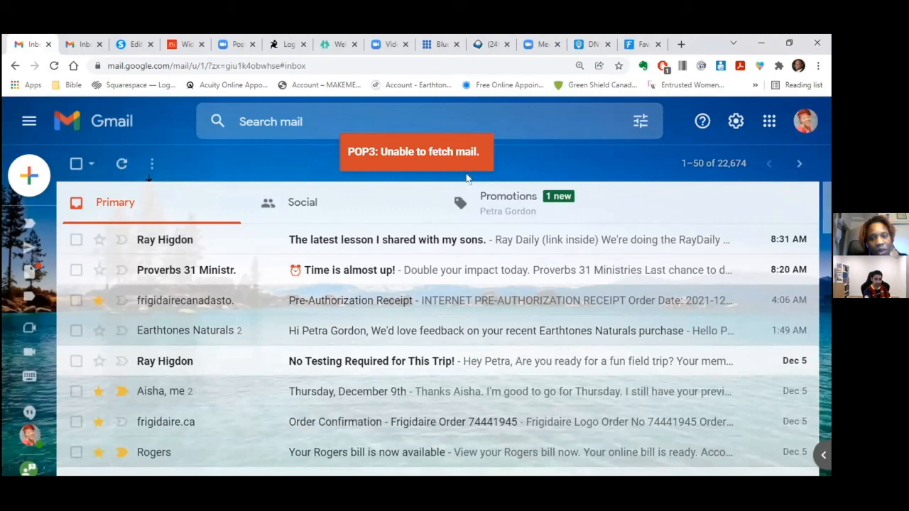
{"action": "left_click", "coordinate": [501, 204]}
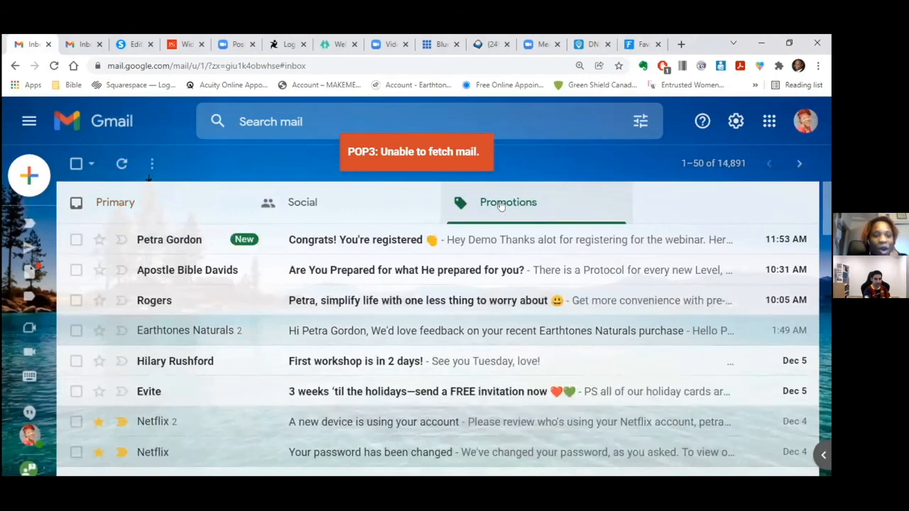
{"action": "left_click", "coordinate": [99, 239]}
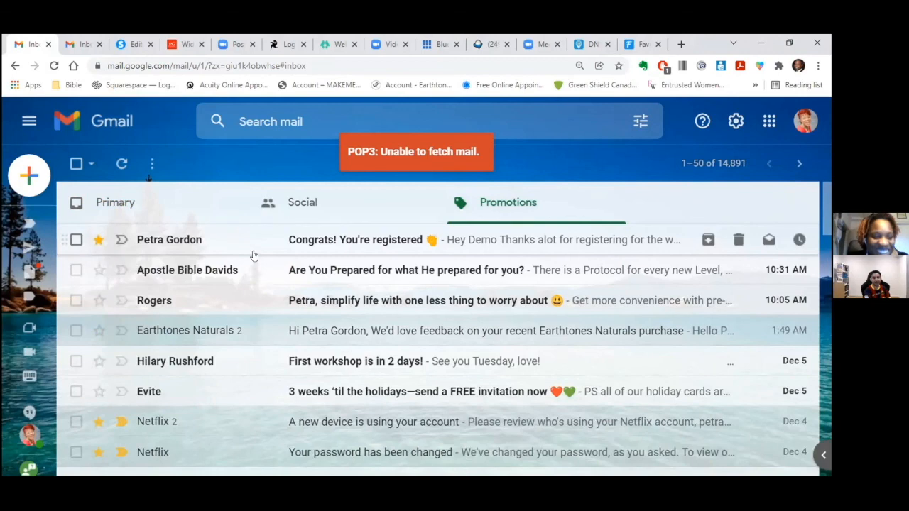
- Read the 'Congrats! You're registered' email with the December 20, 2021 webinar details
{"action": "left_click", "coordinate": [307, 241]}
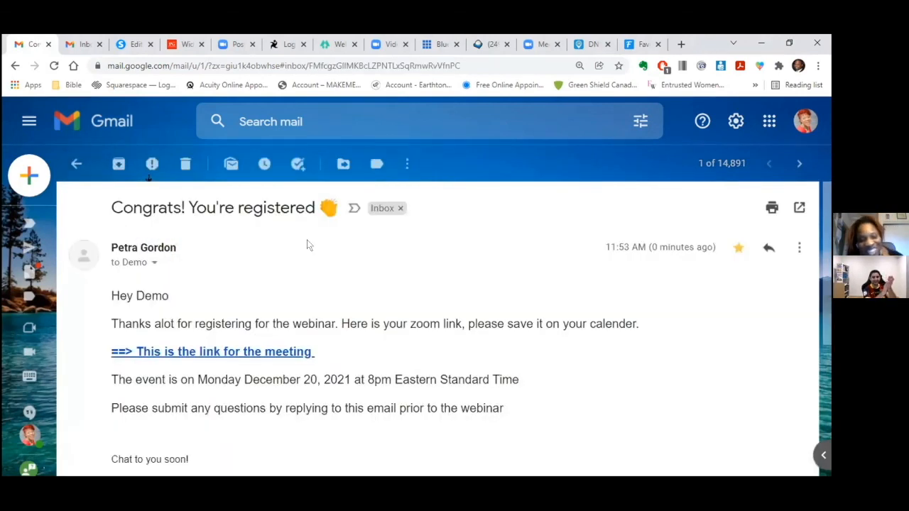
{"action": "scroll", "coordinate": [308, 242], "scroll_direction": "down", "scroll_amount": 3}
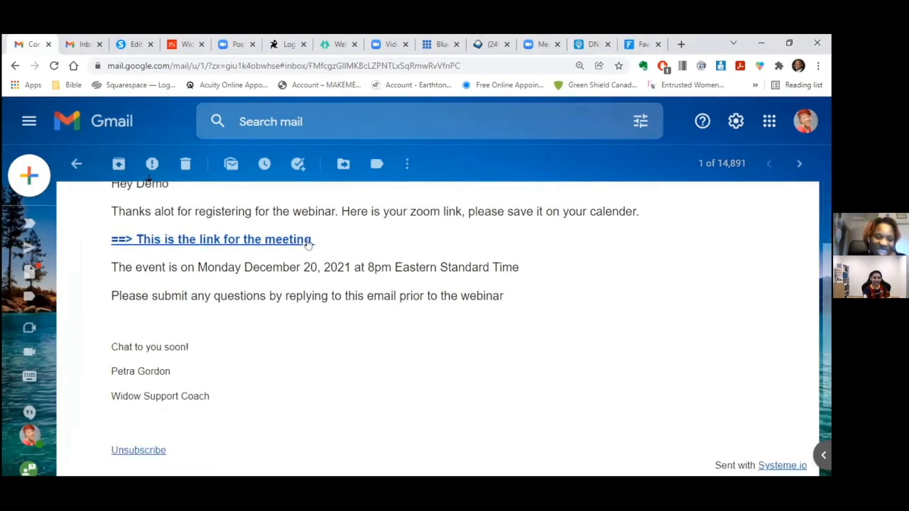
{"action": "scroll", "coordinate": [308, 242], "scroll_direction": "down", "scroll_amount": 3}
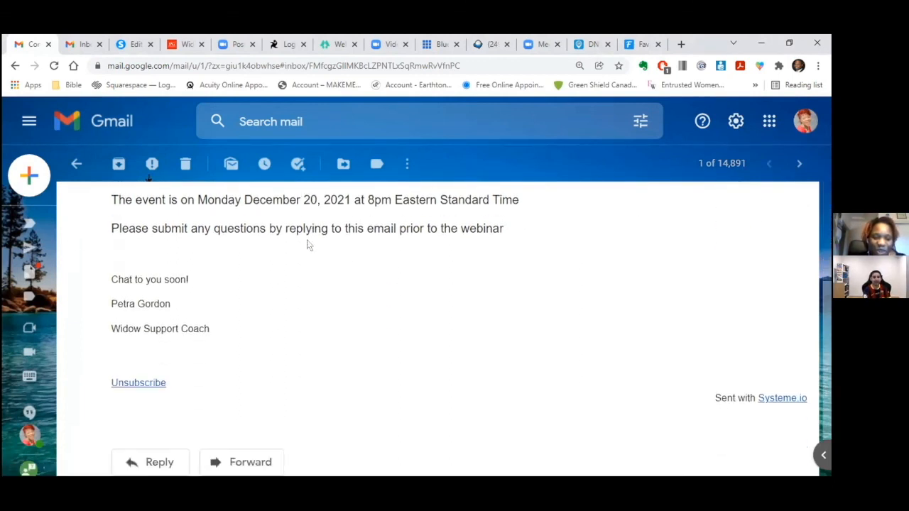
{"action": "scroll", "coordinate": [307, 245], "scroll_direction": "down", "scroll_amount": 1}
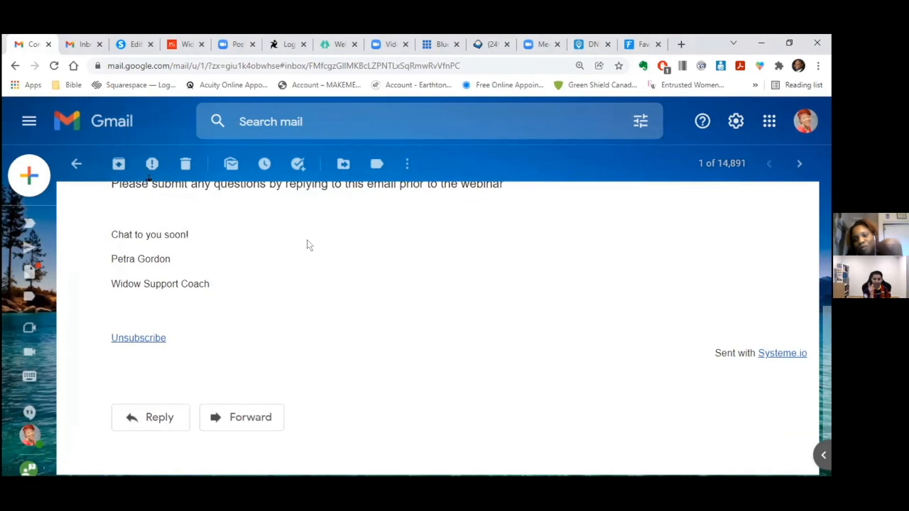
{"action": "scroll", "coordinate": [307, 245], "scroll_direction": "up", "scroll_amount": 5}
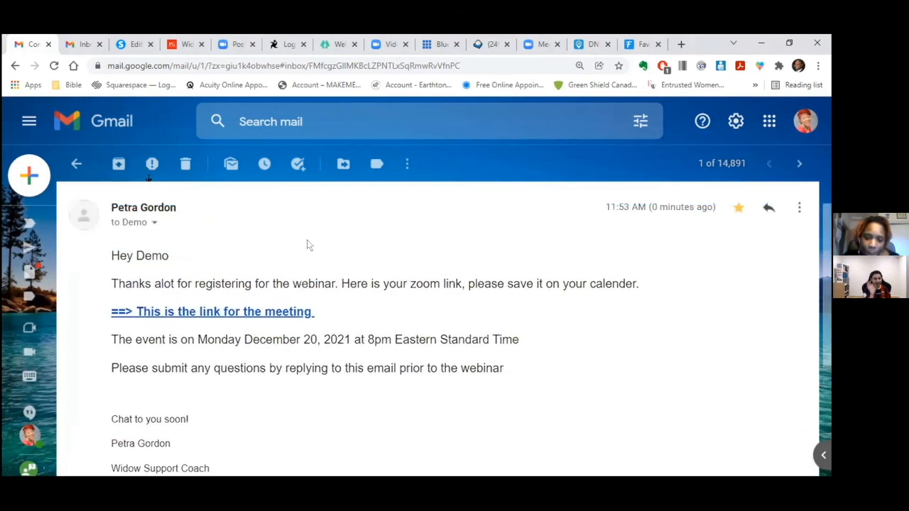
{"action": "scroll", "coordinate": [306, 245], "scroll_direction": "up", "scroll_amount": 1}
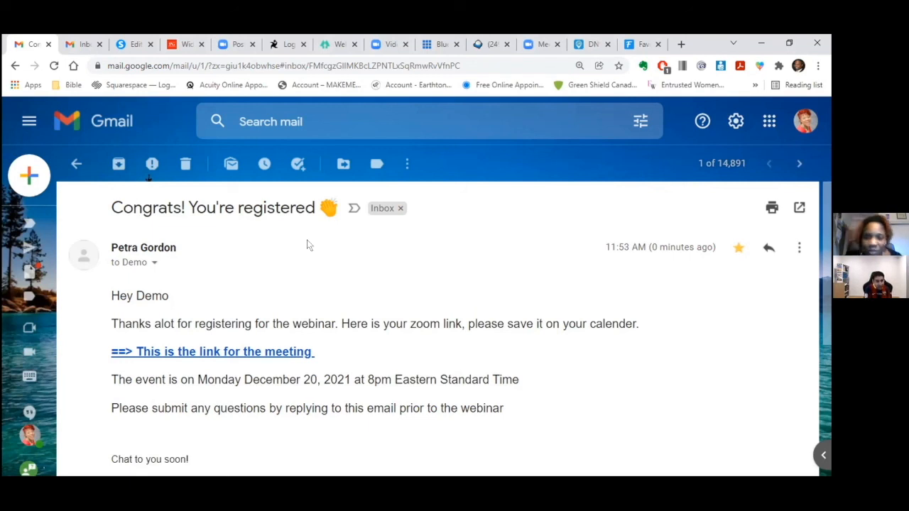
- Return to the systeme.io editor for the 'Congrats! You're registered' email
{"action": "left_click", "coordinate": [133, 44]}
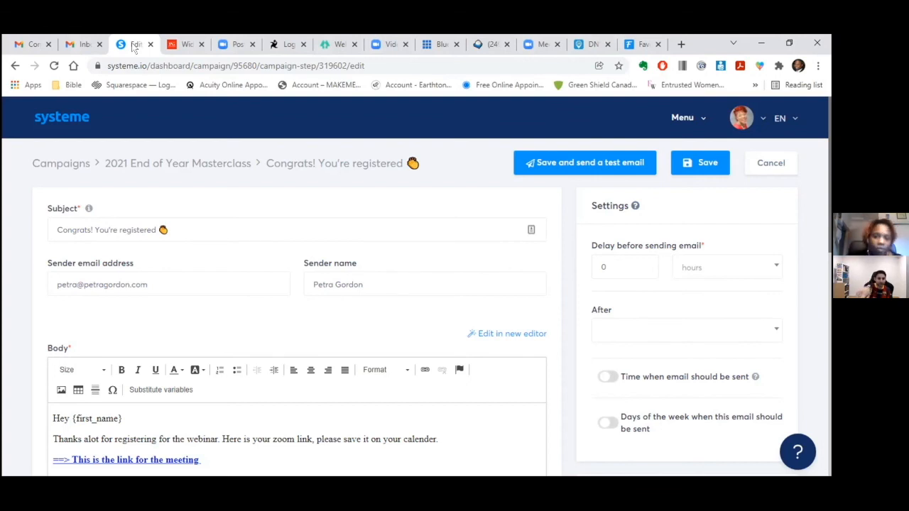
- Open the Widows funnel from the systeme.io Funnels list
{"action": "left_click", "coordinate": [684, 118]}
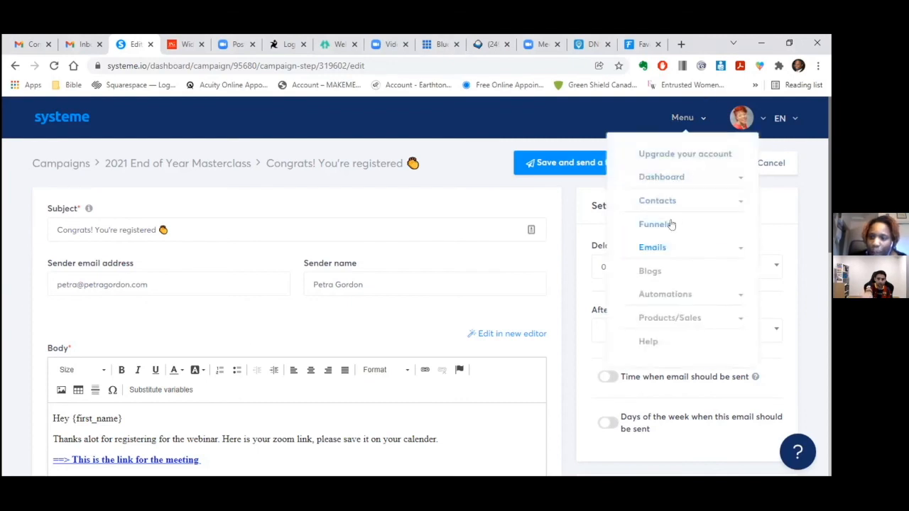
{"action": "left_click", "coordinate": [662, 224]}
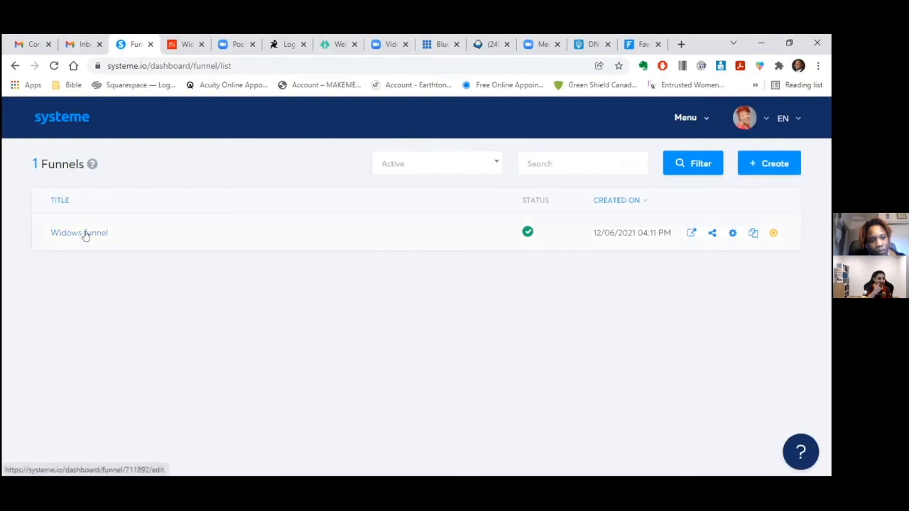
{"action": "left_click", "coordinate": [79, 233]}
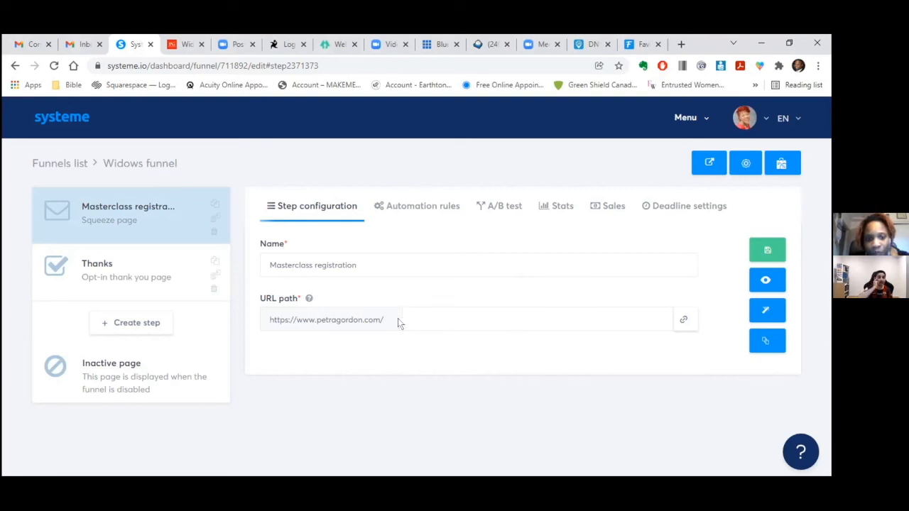
- Visit eran.link/paypal in a new tab to reach the PayPal.me payment page
{"action": "left_click", "coordinate": [681, 44]}
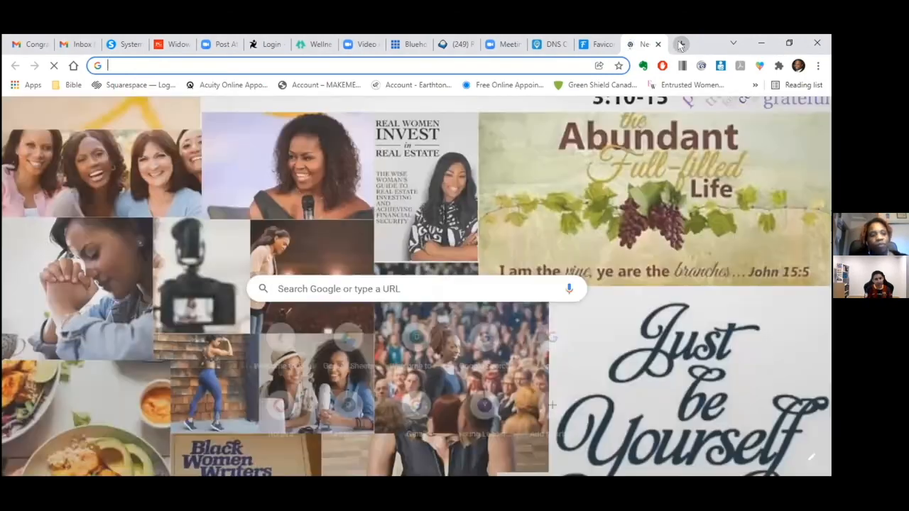
{"action": "type", "text": "eran"}
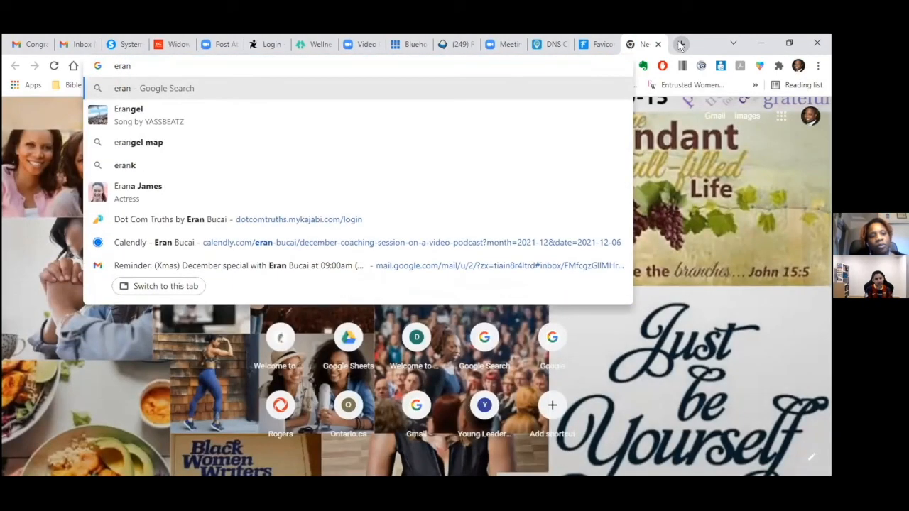
{"action": "type", "text": ".link"}
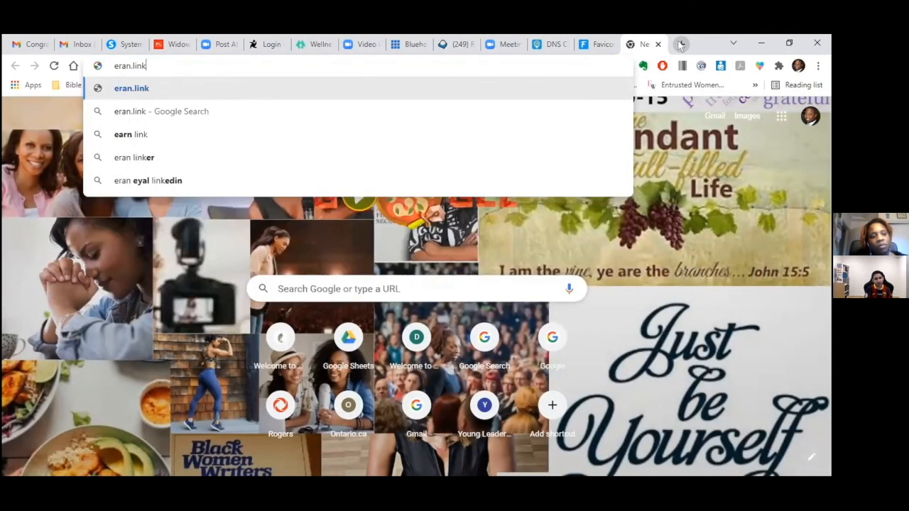
{"action": "type", "text": "/paypal"}
{"action": "key", "text": "Return"}
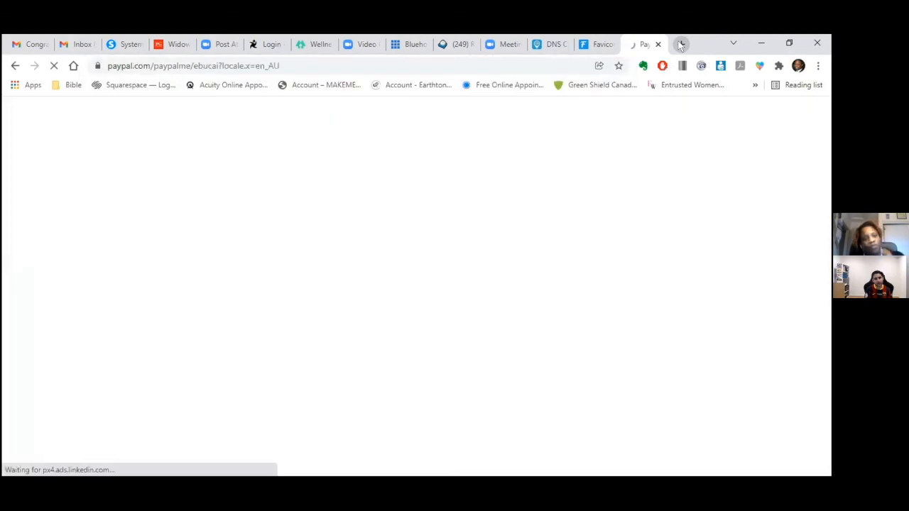